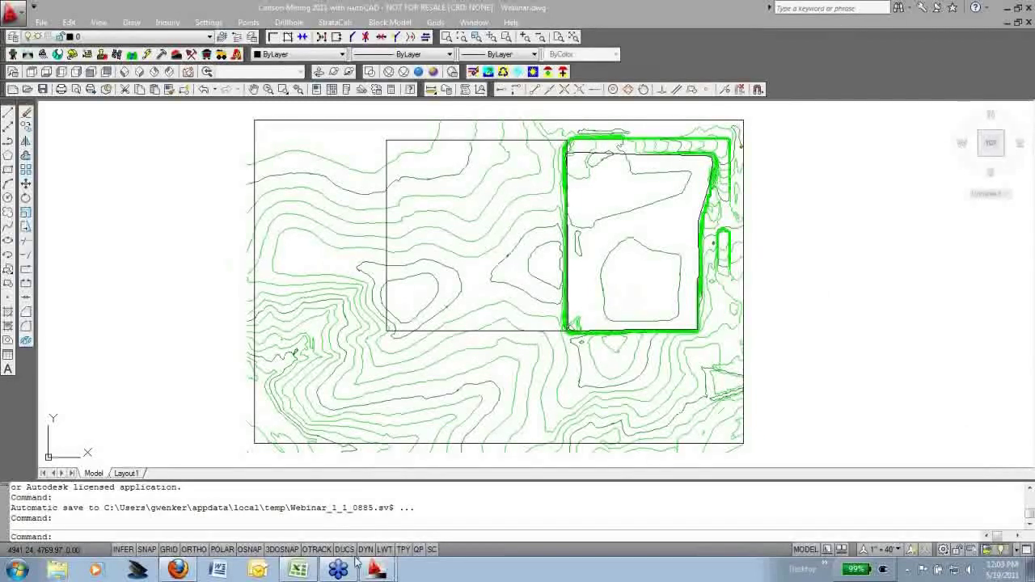
Switch to Excel and examine the first drillhole's rows, strata names and density values in Drillholes.csv
{"action": "left_click", "coordinate": [310, 570]}
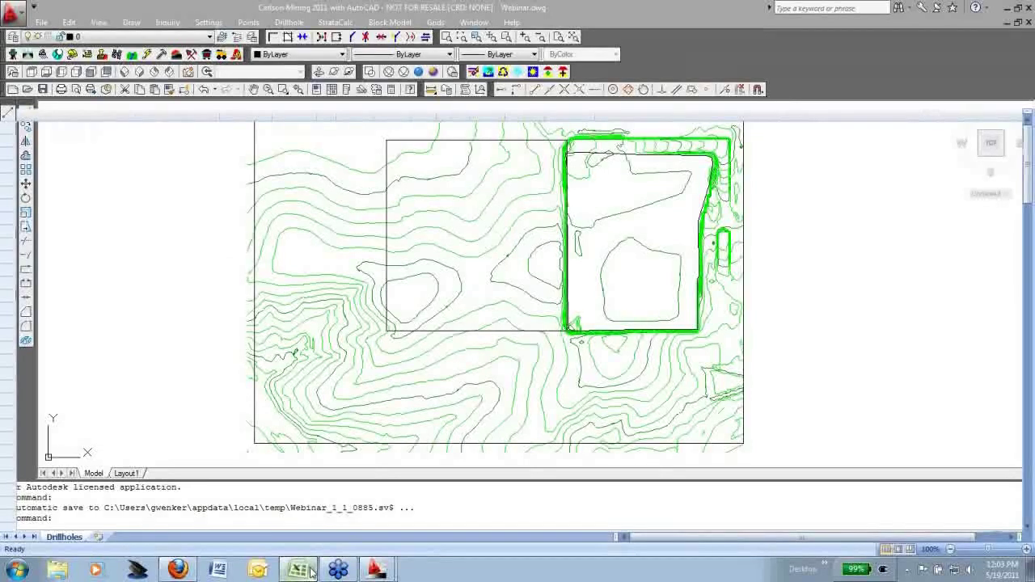
{"action": "left_click", "coordinate": [311, 570]}
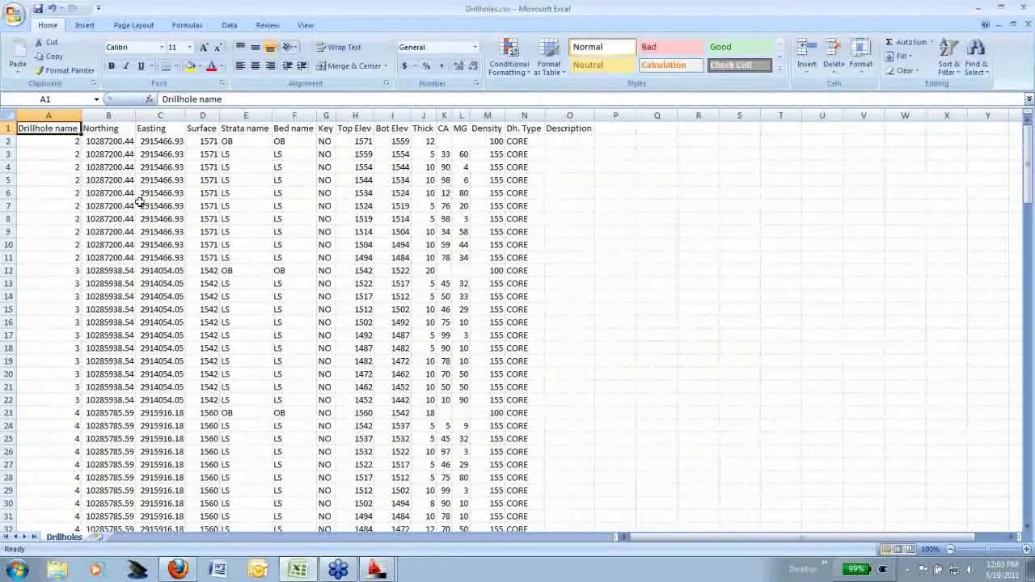
{"action": "left_click_drag", "start_coordinate": [8, 140], "coordinate": [8, 257]}
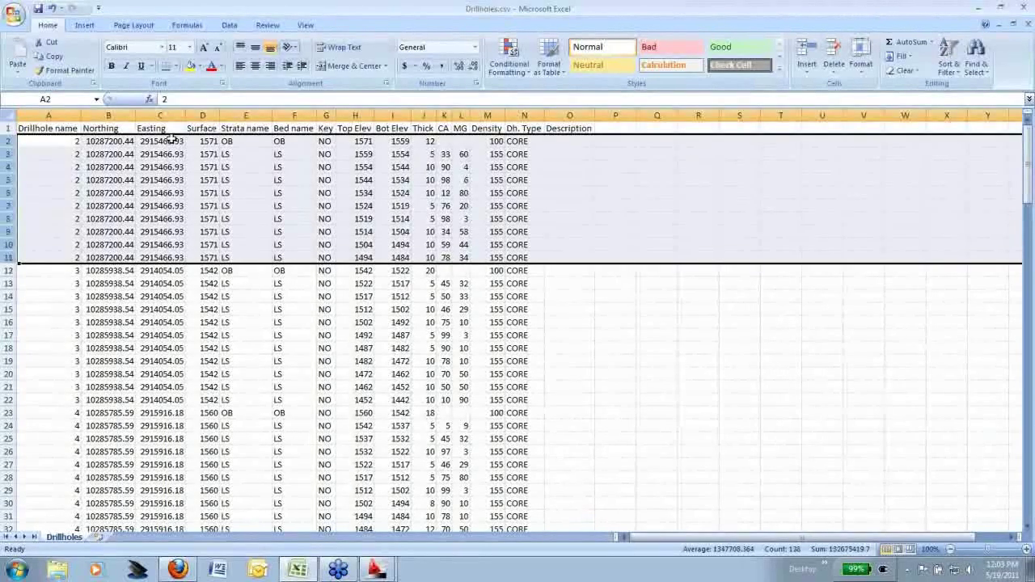
{"action": "left_click", "coordinate": [254, 195]}
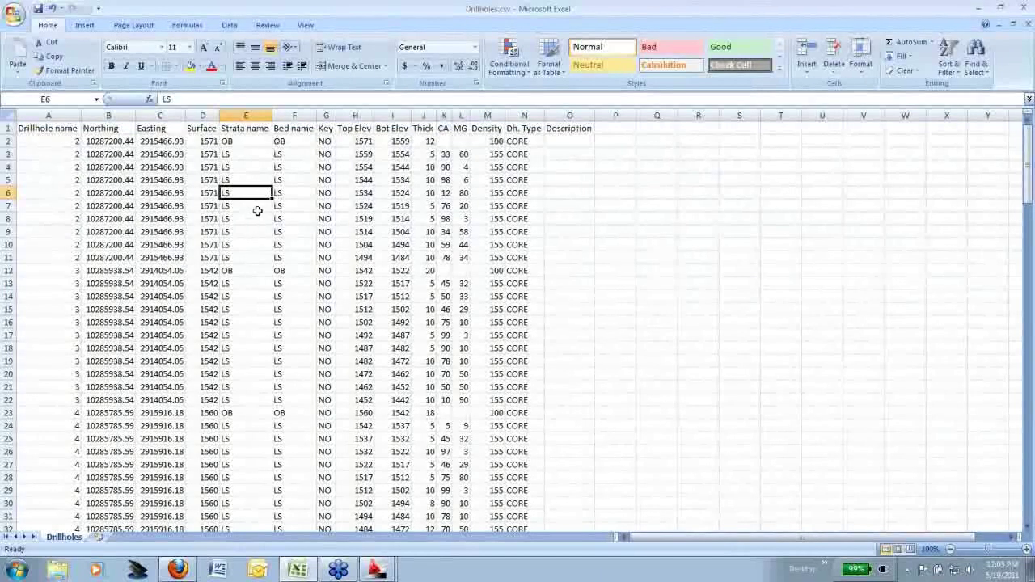
{"action": "left_click", "coordinate": [257, 208]}
{"action": "left_click", "coordinate": [257, 221]}
{"action": "left_click", "coordinate": [259, 247]}
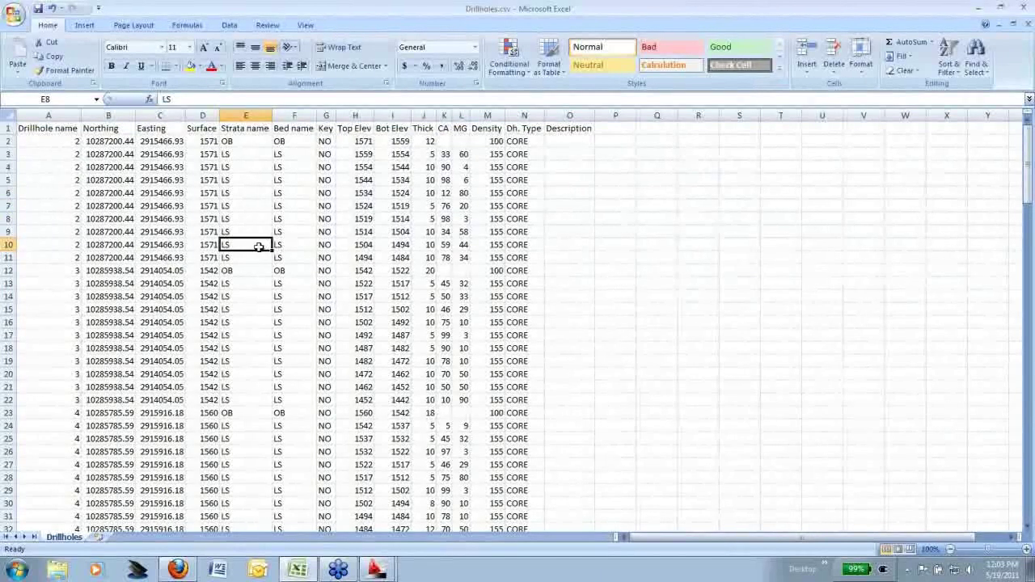
{"action": "left_click", "coordinate": [486, 166]}
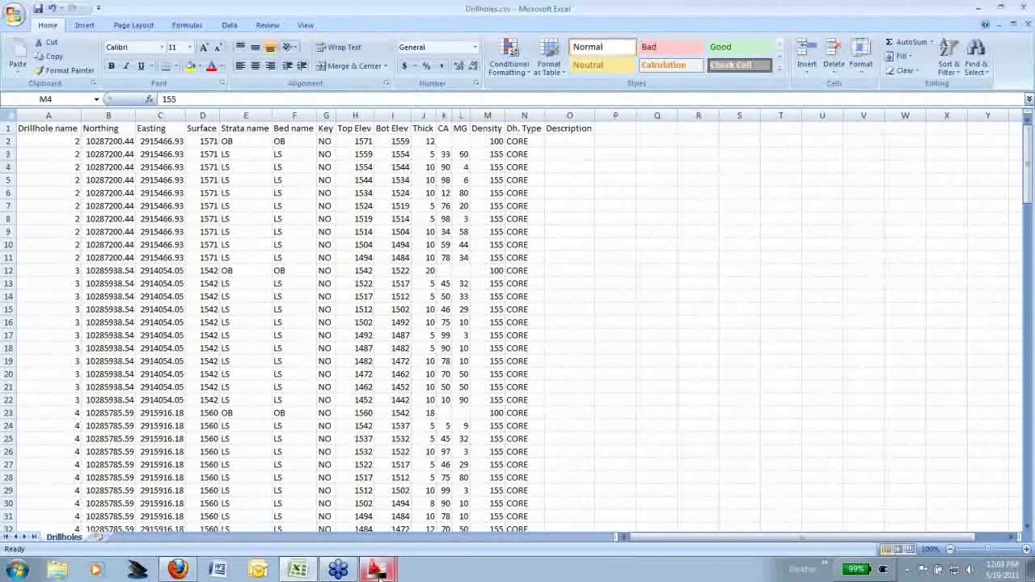
Switch to Carlson Mining and open the existing drillhole configuration file Define Drillhole.ch for definition
{"action": "left_click", "coordinate": [376, 572]}
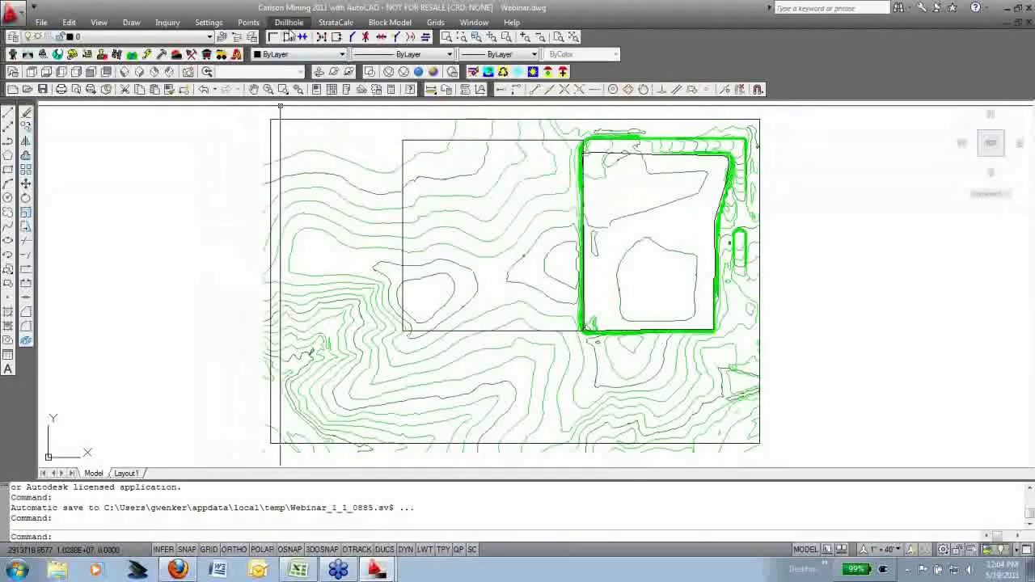
{"action": "middle_click_drag", "start_coordinate": [608, 130], "coordinate": [618, 128]}
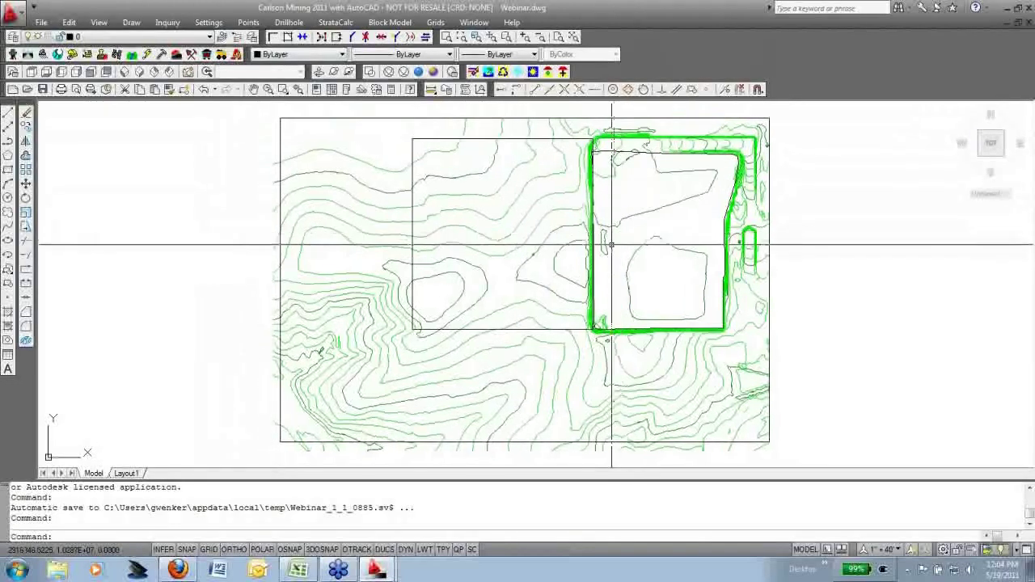
{"action": "middle_click_drag", "start_coordinate": [608, 245], "coordinate": [588, 248]}
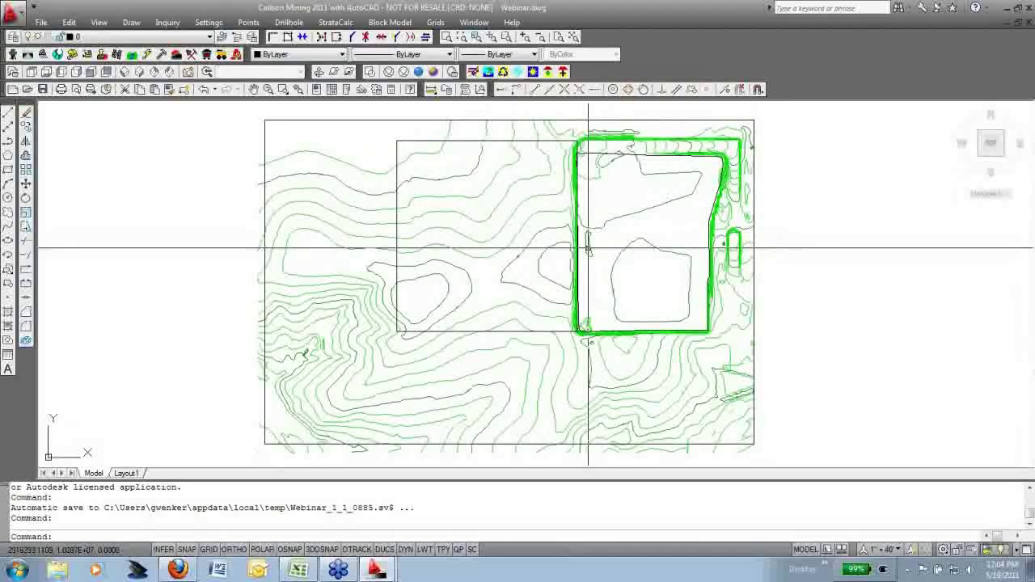
{"action": "mouse_move", "coordinate": [588, 248]}
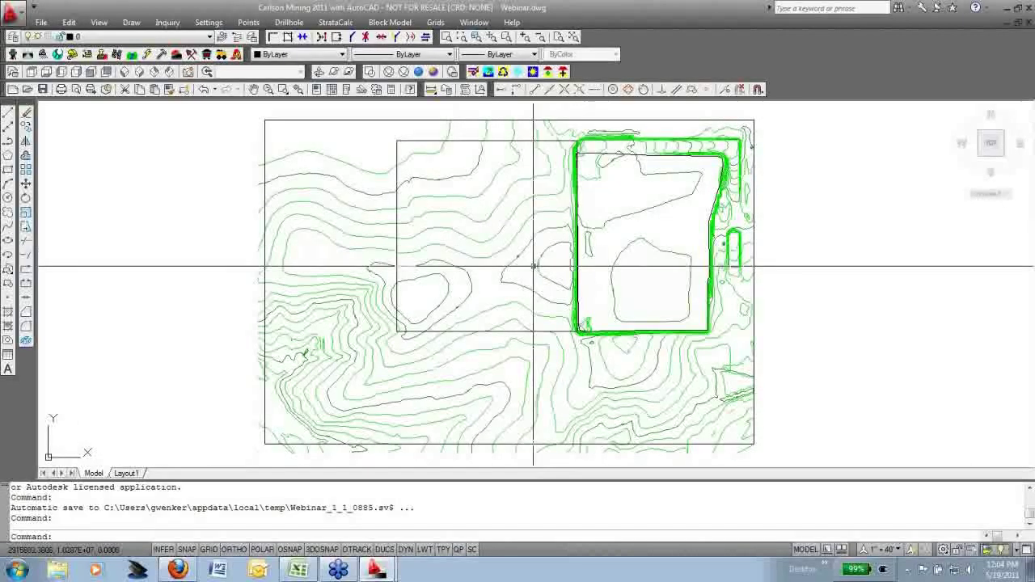
{"action": "middle_click_drag", "start_coordinate": [532, 266], "coordinate": [543, 265]}
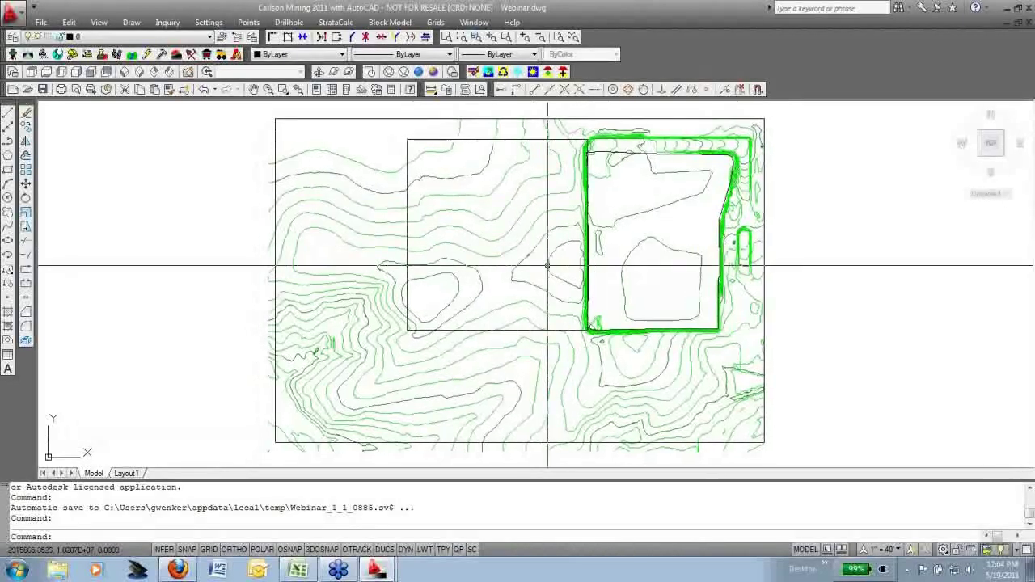
{"action": "left_click", "coordinate": [289, 22]}
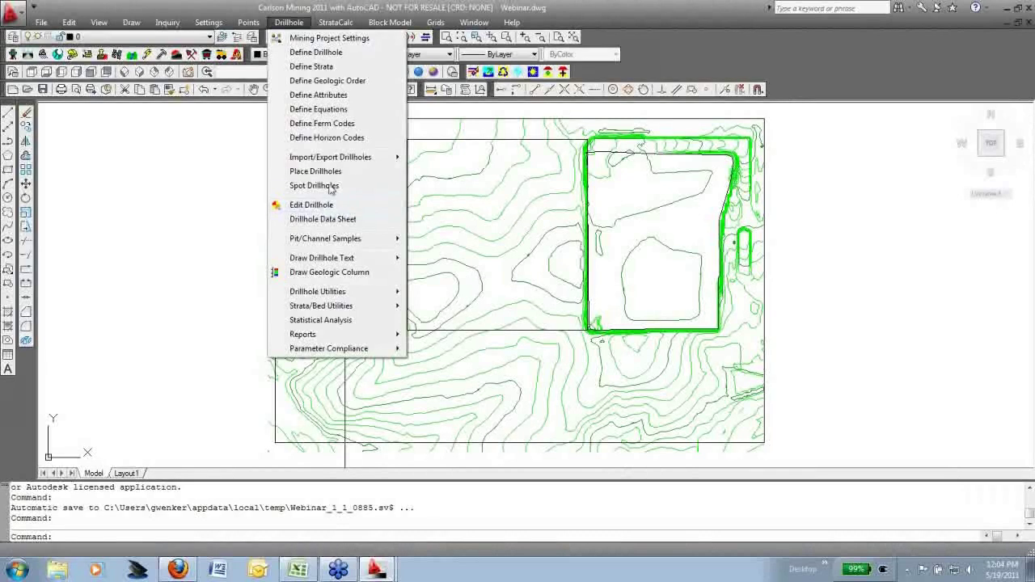
{"action": "left_click", "coordinate": [338, 53]}
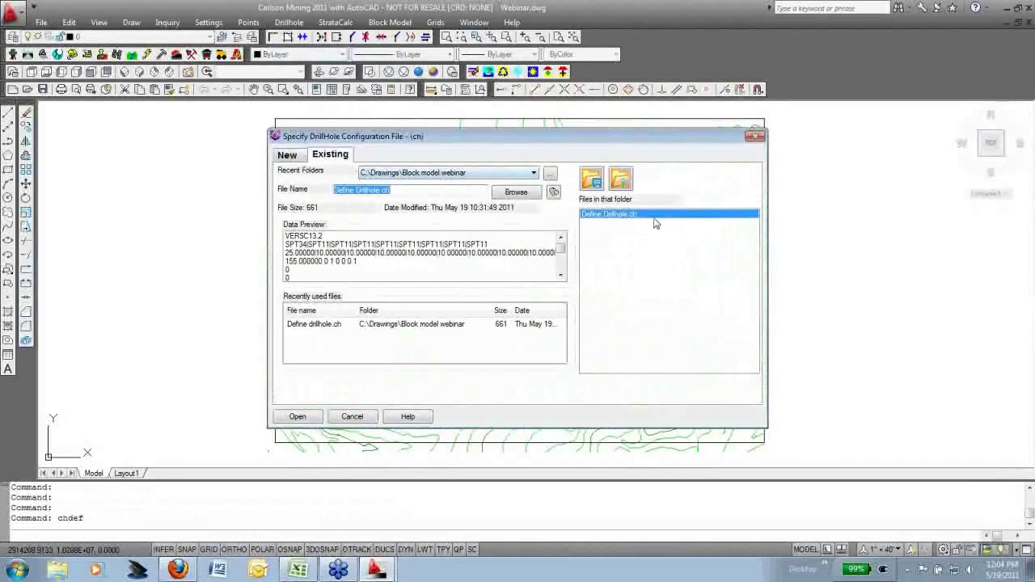
{"action": "double_click", "coordinate": [654, 218]}
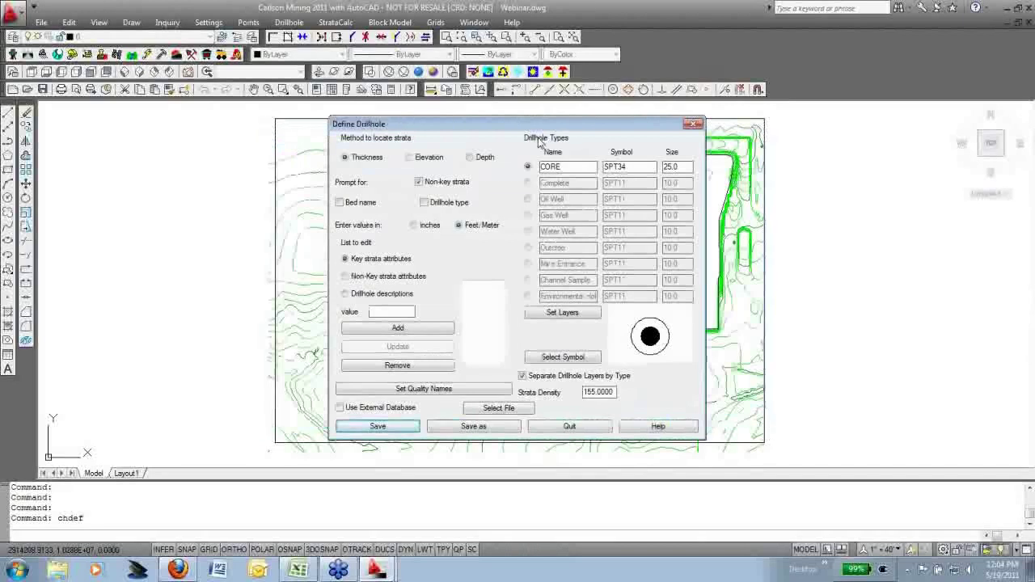
Review the CORE drillhole type's name, symbol choices, size and strata density, and save the drillhole definition
{"action": "double_click", "coordinate": [579, 159]}
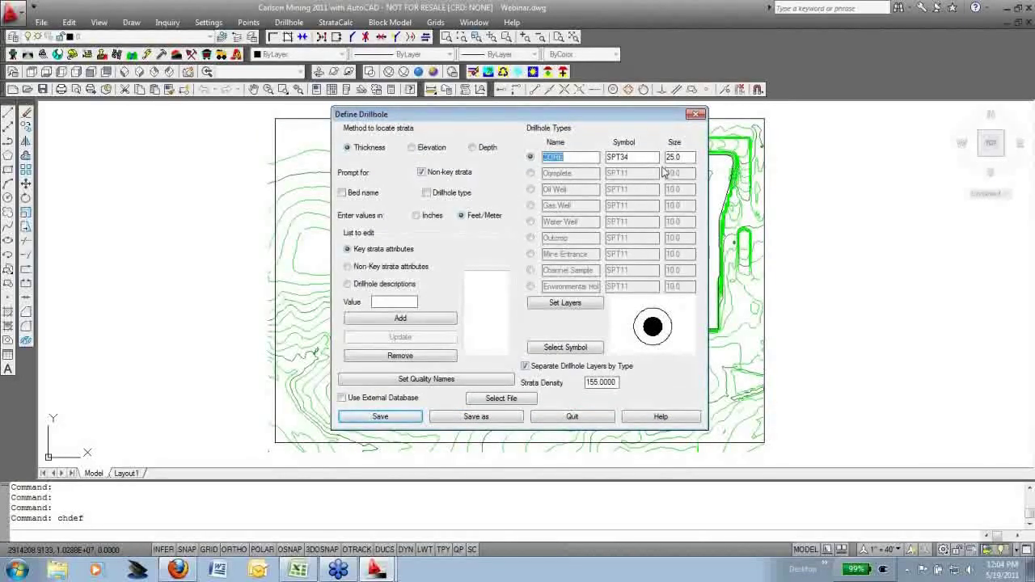
{"action": "key", "text": "Tab"}
{"action": "key", "text": "Tab"}
{"action": "left_click", "coordinate": [592, 347]}
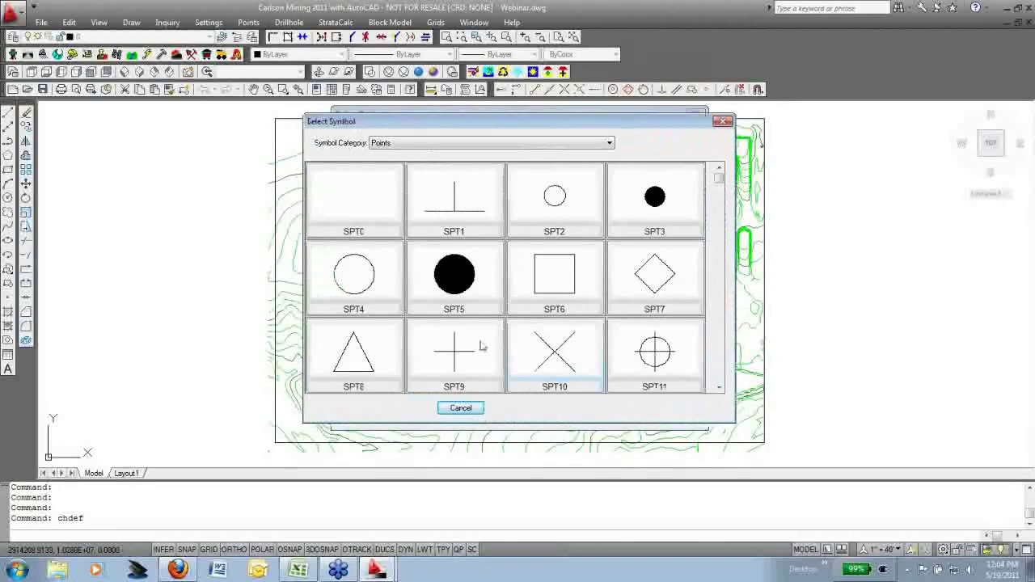
{"action": "left_click", "coordinate": [461, 407]}
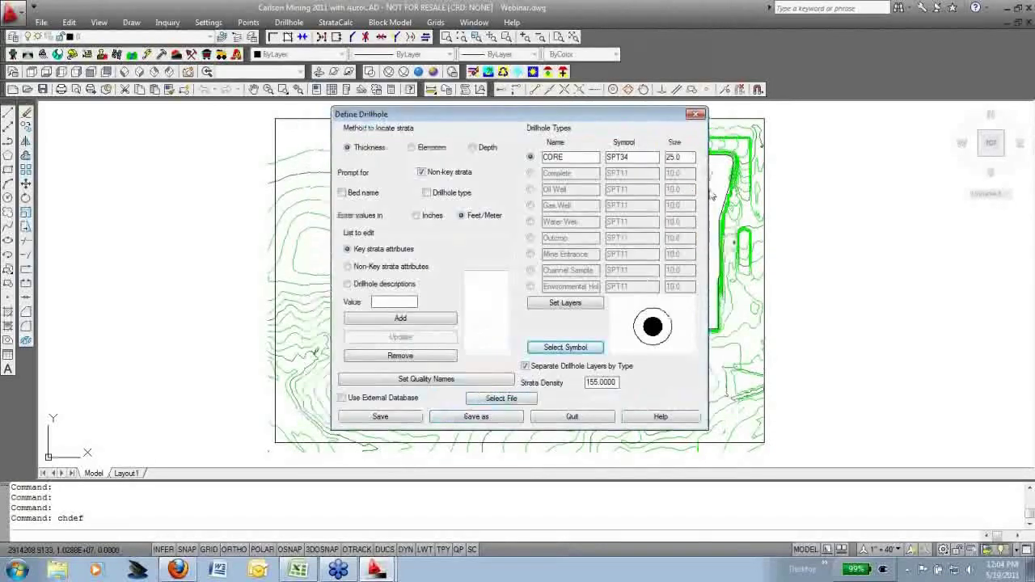
{"action": "left_click", "coordinate": [530, 157]}
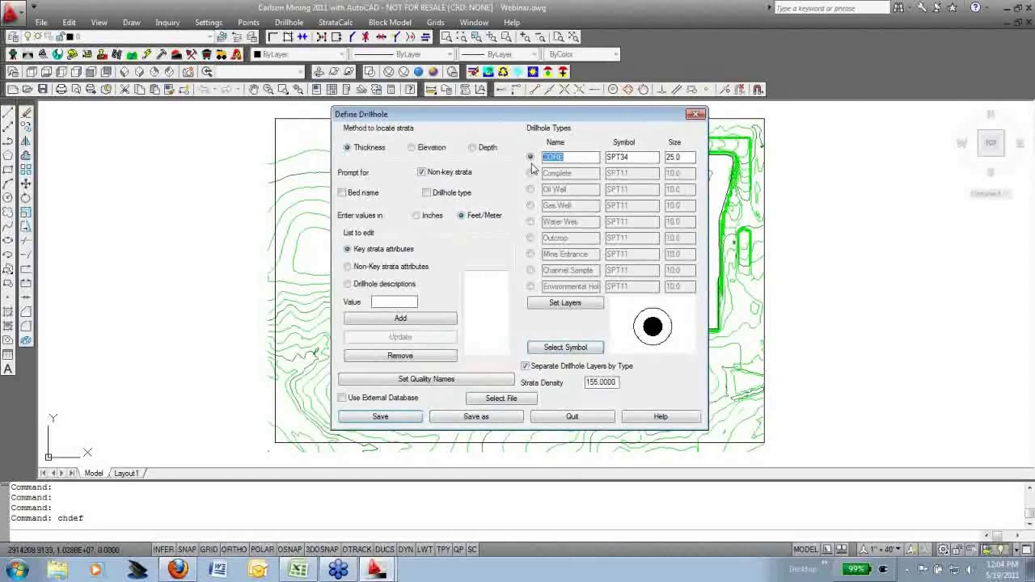
{"action": "left_click_drag", "start_coordinate": [585, 382], "coordinate": [641, 389]}
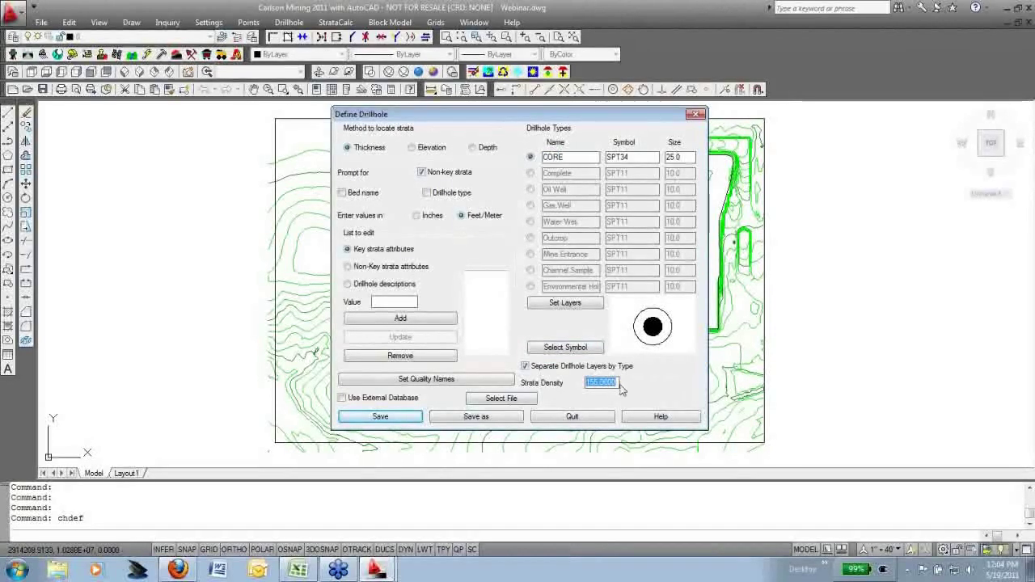
{"action": "left_click", "coordinate": [400, 426]}
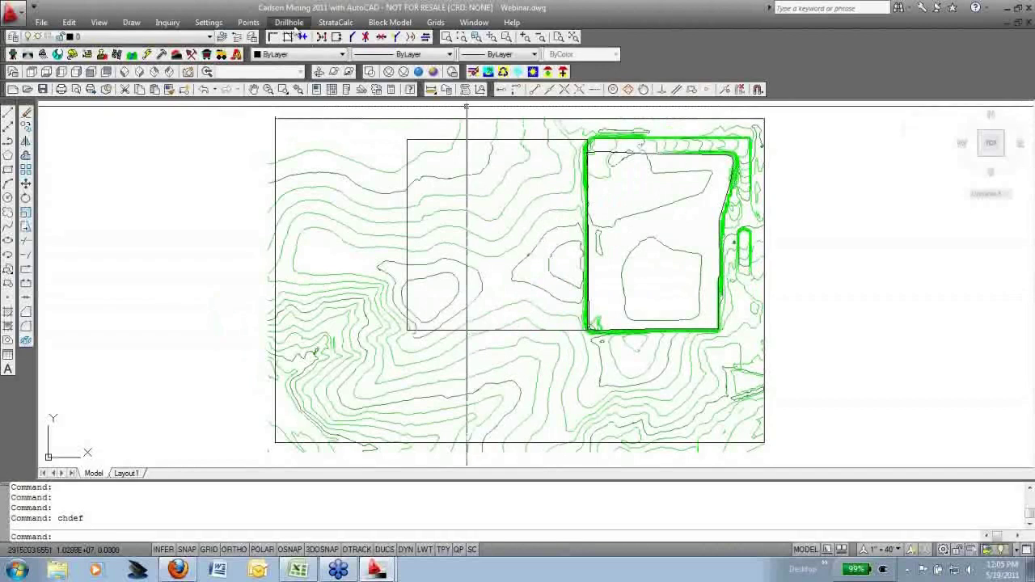
Start a drillhole import with the Custom Import Formatter, without separate drillhole and strata files, and load Drillholes.csv
{"action": "left_click", "coordinate": [289, 23]}
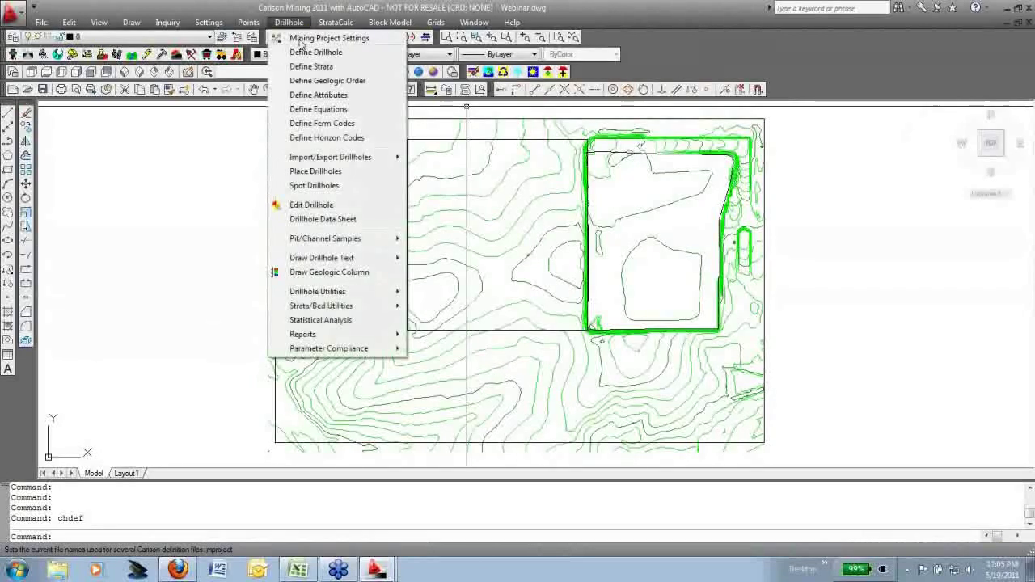
{"action": "mouse_move", "coordinate": [331, 156]}
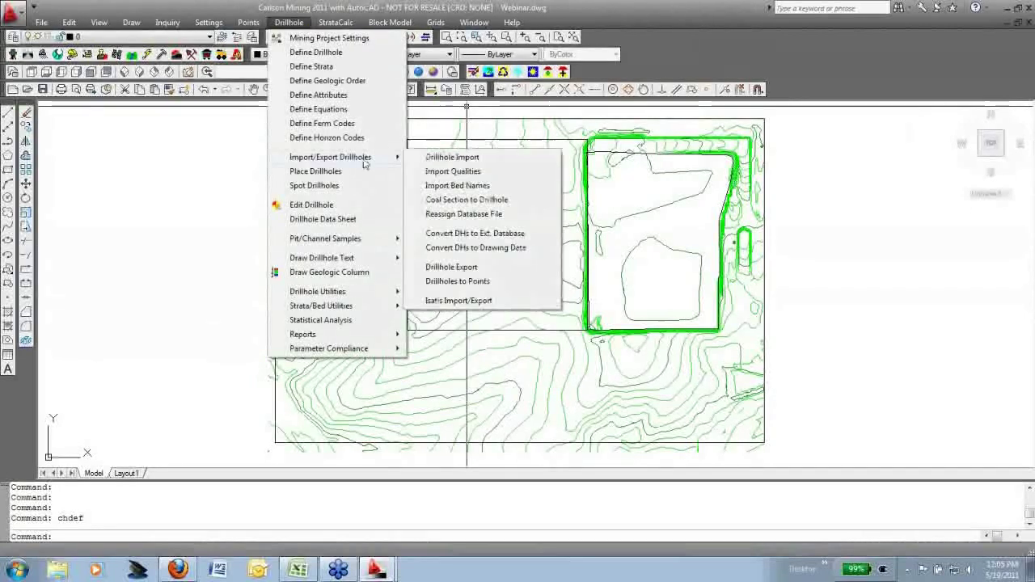
{"action": "left_click", "coordinate": [493, 165]}
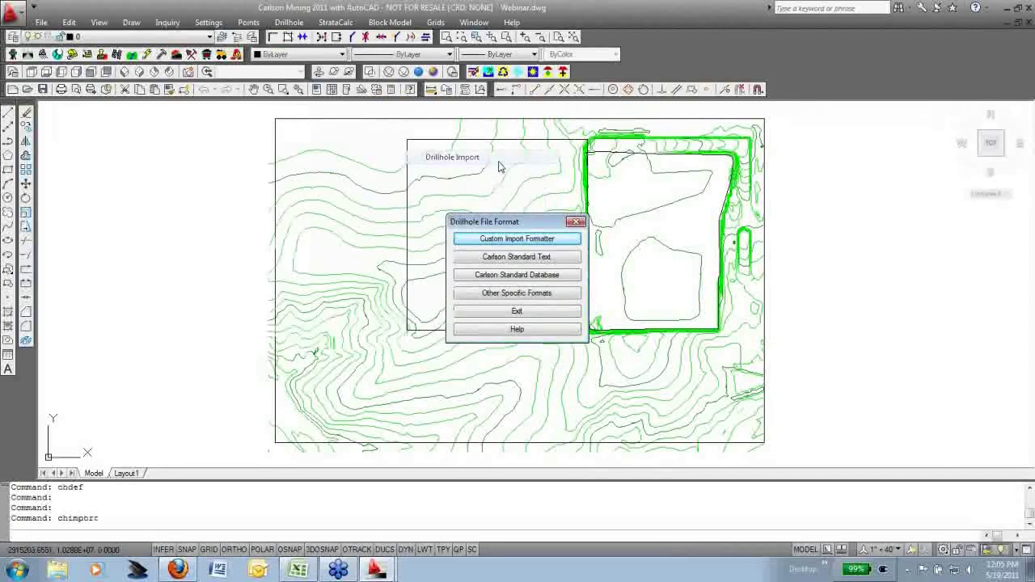
{"action": "left_click", "coordinate": [496, 232]}
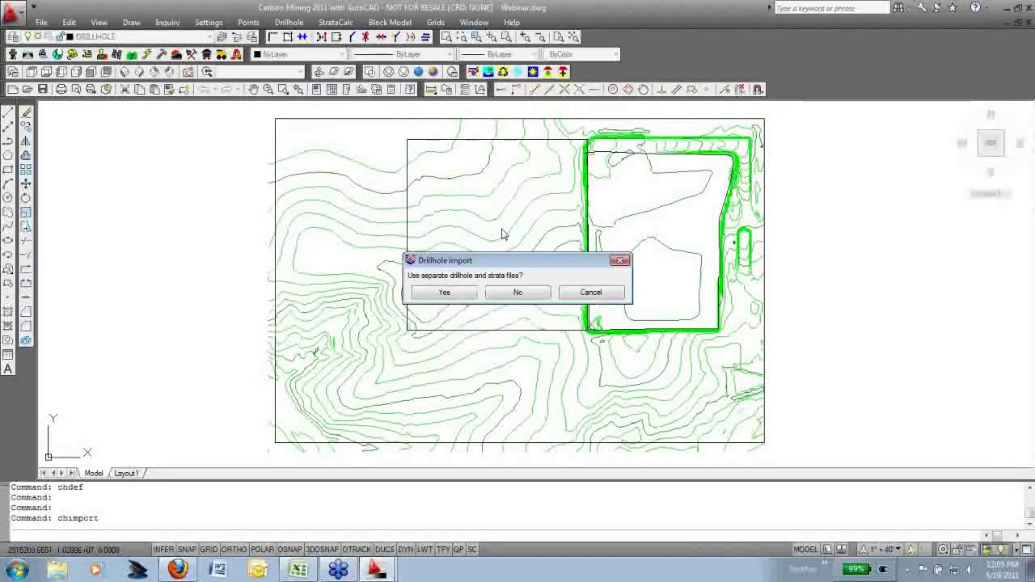
{"action": "left_click", "coordinate": [523, 298]}
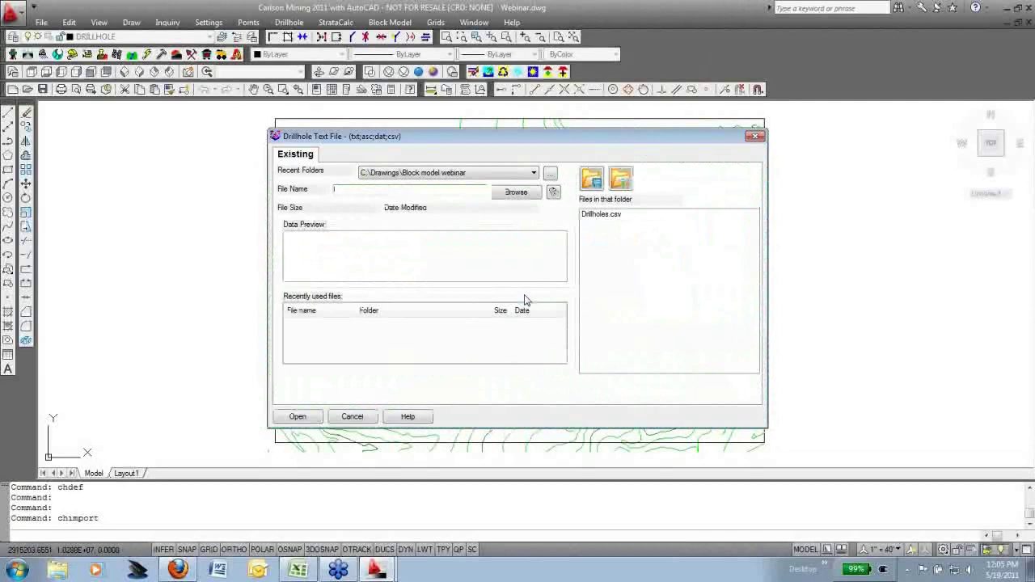
{"action": "left_click", "coordinate": [601, 215]}
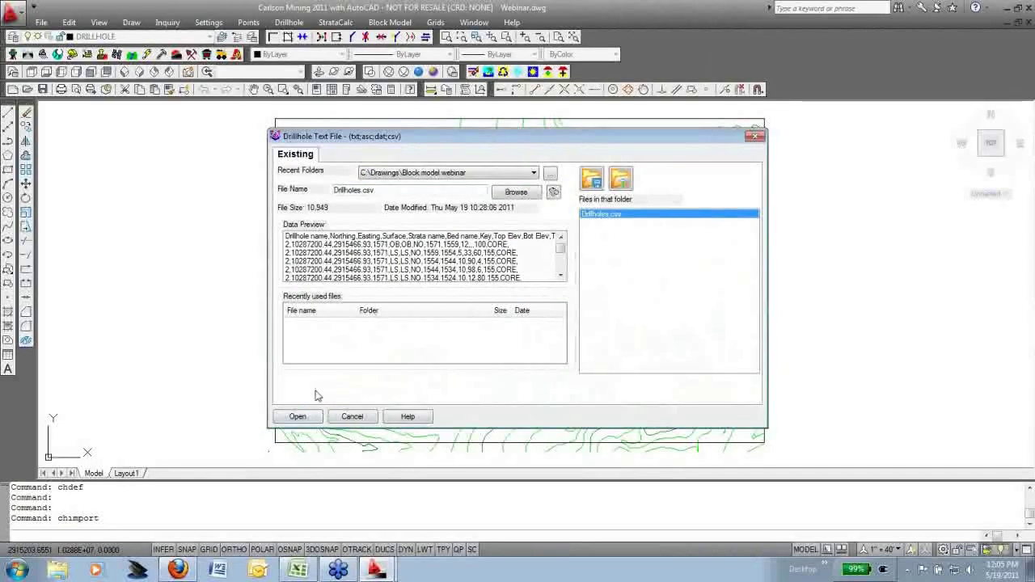
{"action": "left_click", "coordinate": [297, 416]}
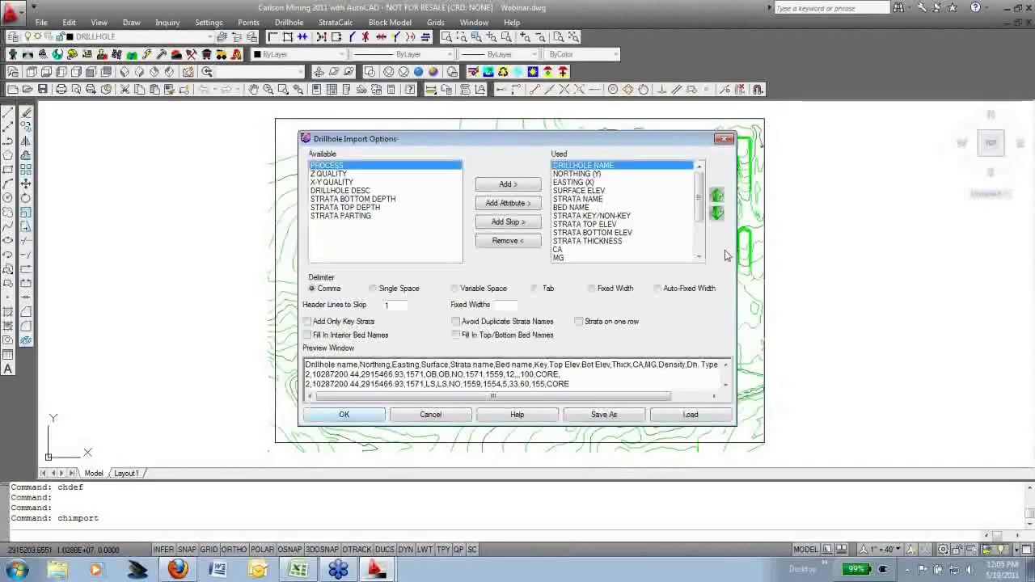
Compare the used import fields with the file's header line and remove every used field except DRILLHOLE NAME
{"action": "scroll", "coordinate": [697, 256], "scroll_direction": "down", "scroll_amount": 1}
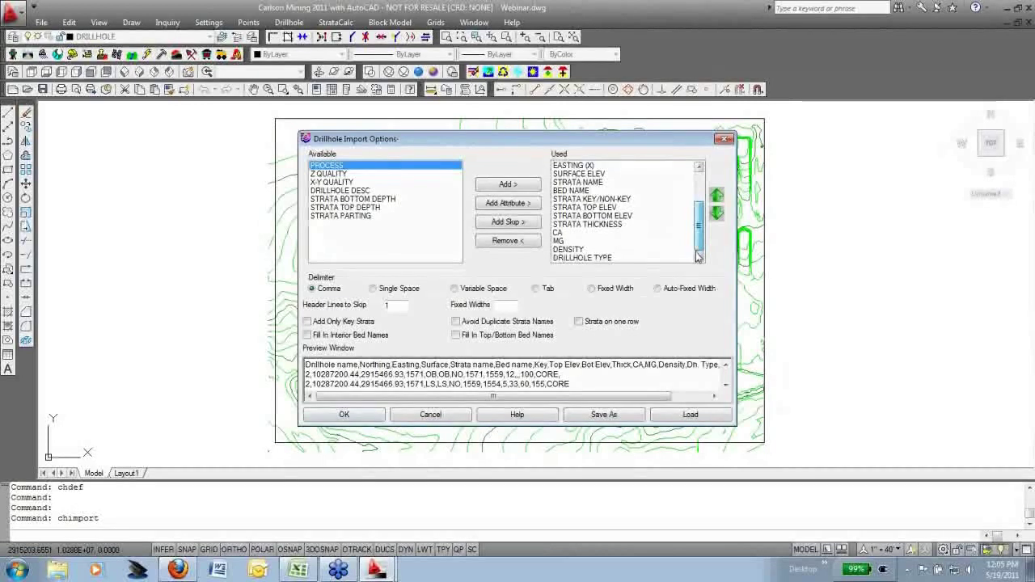
{"action": "scroll", "coordinate": [697, 256], "scroll_direction": "up", "scroll_amount": 1}
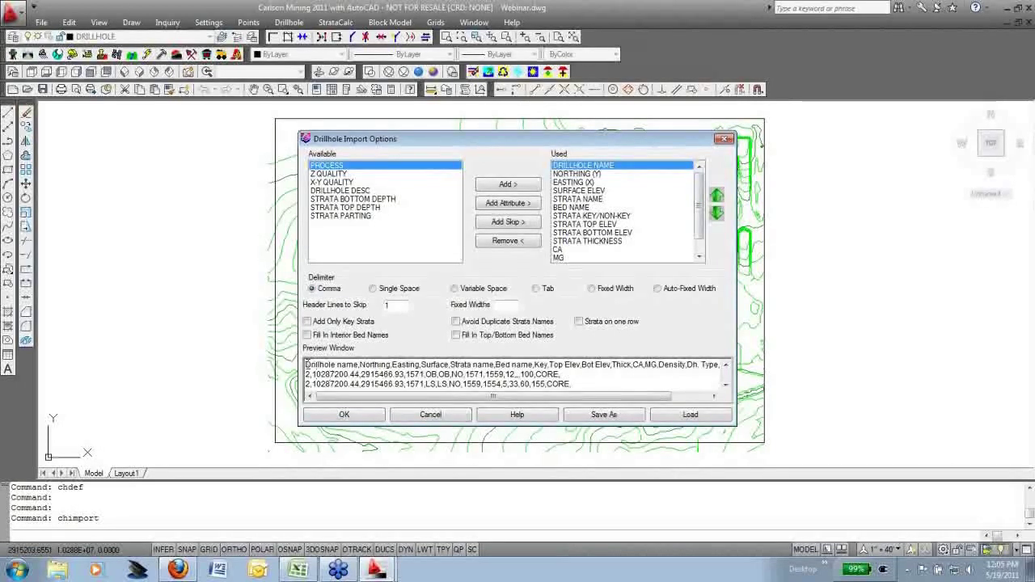
{"action": "left_click_drag", "start_coordinate": [308, 365], "coordinate": [707, 365]}
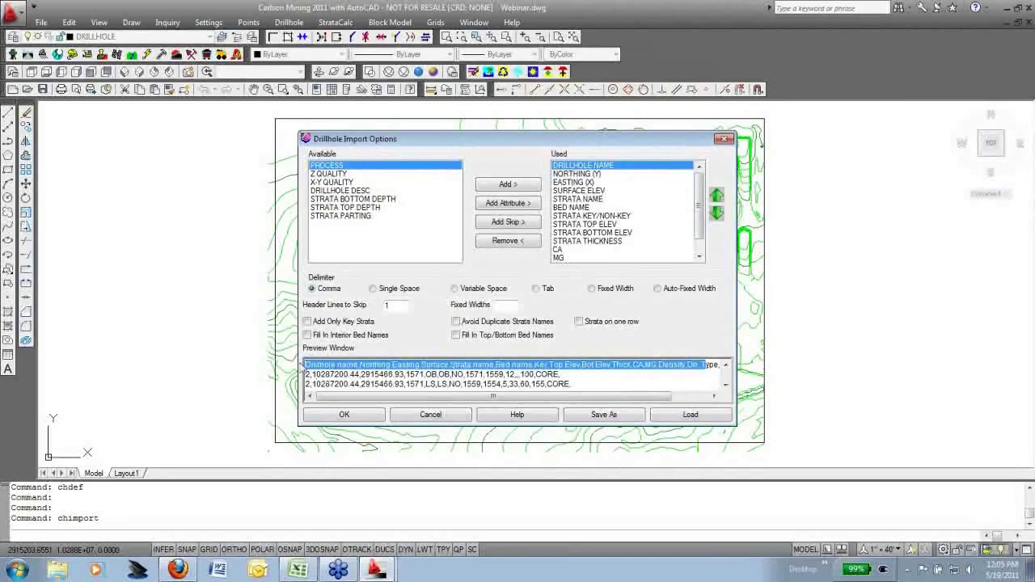
{"action": "left_click", "coordinate": [585, 174]}
{"action": "left_click", "coordinate": [510, 241]}
{"action": "left_click", "coordinate": [509, 241]}
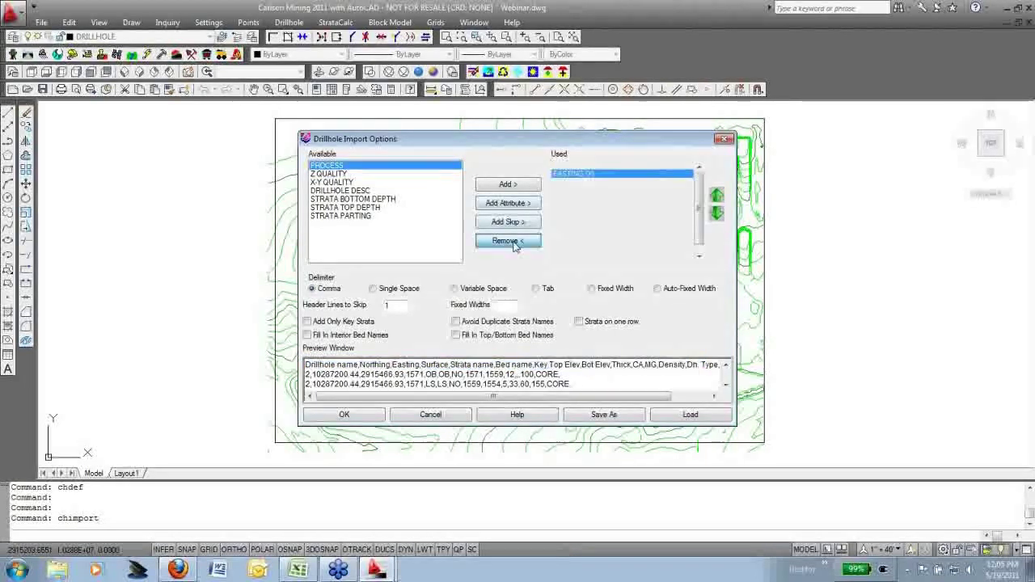
{"action": "left_click", "coordinate": [509, 241]}
{"action": "left_click", "coordinate": [509, 241]}
{"action": "left_click", "coordinate": [509, 240]}
{"action": "left_click", "coordinate": [509, 241]}
{"action": "left_click", "coordinate": [509, 241]}
{"action": "left_click", "coordinate": [509, 241]}
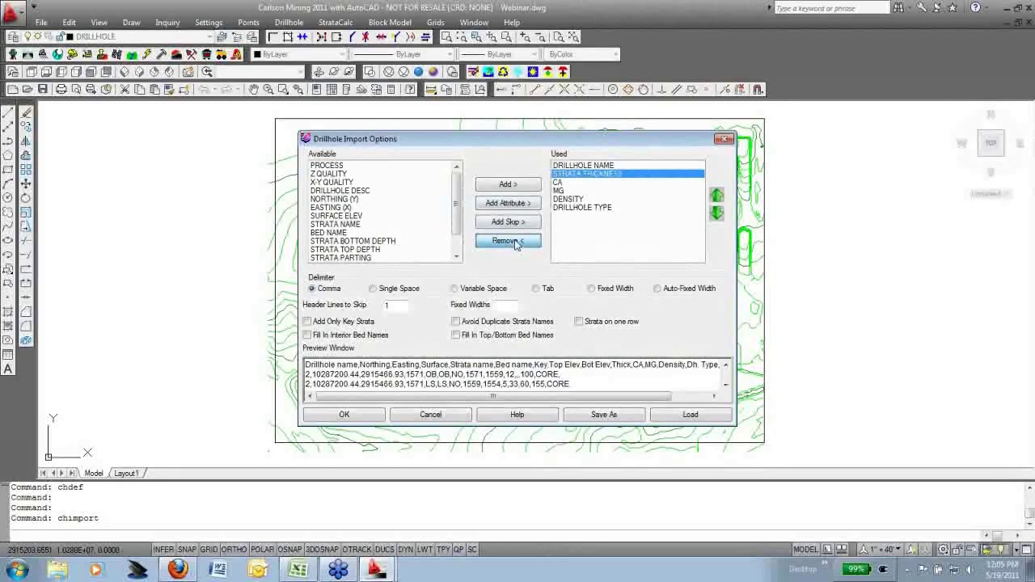
{"action": "left_click", "coordinate": [510, 241]}
{"action": "left_click", "coordinate": [509, 240]}
{"action": "left_click", "coordinate": [510, 241]}
{"action": "left_click", "coordinate": [509, 241]}
{"action": "left_click", "coordinate": [509, 241]}
{"action": "left_click", "coordinate": [510, 241]}
{"action": "left_click", "coordinate": [537, 303]}
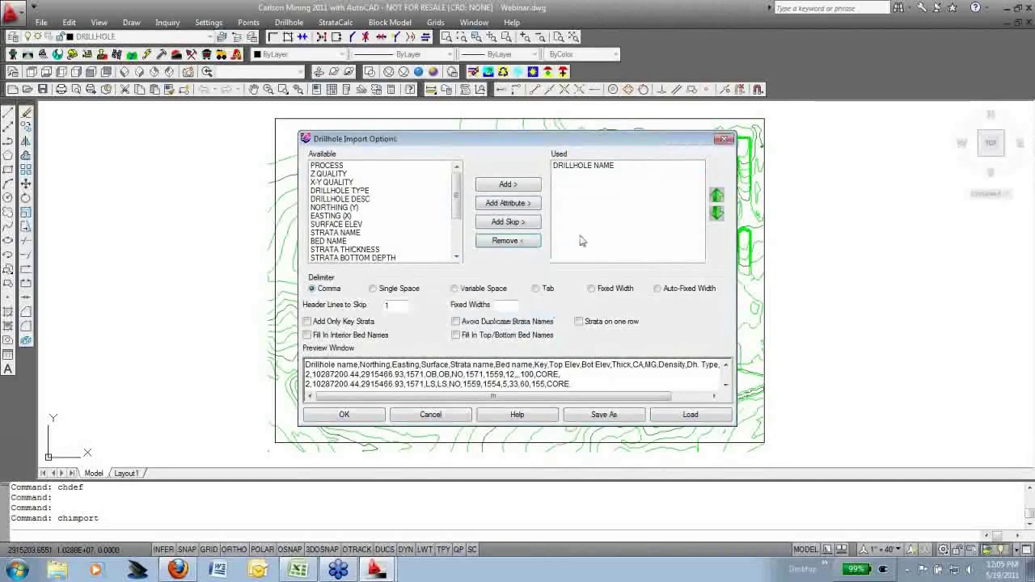
Add the NORTHING (Y) and EASTING (X) fields after DRILLHOLE NAME in the used import fields
{"action": "left_click", "coordinate": [580, 241]}
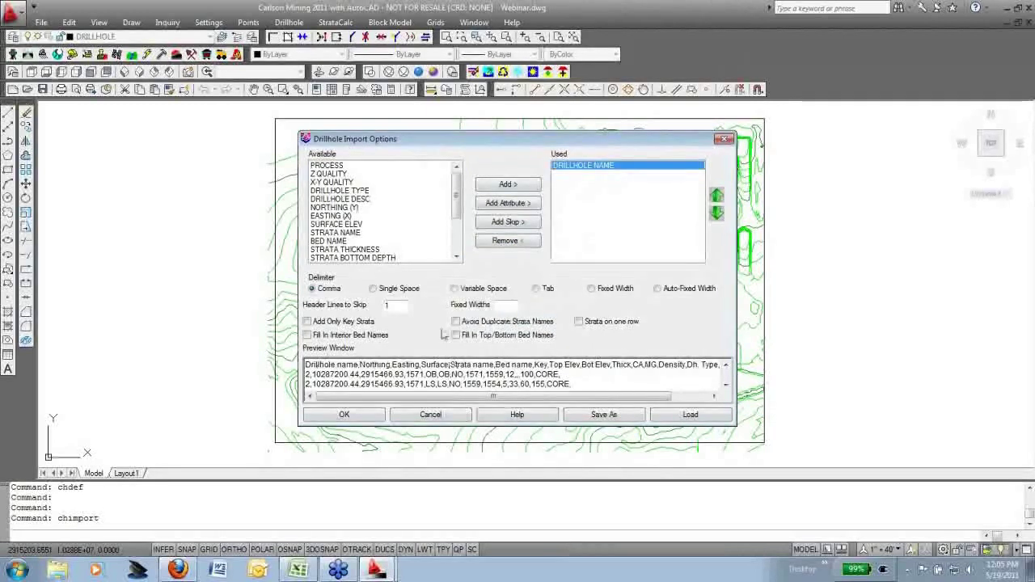
{"action": "left_click", "coordinate": [338, 207]}
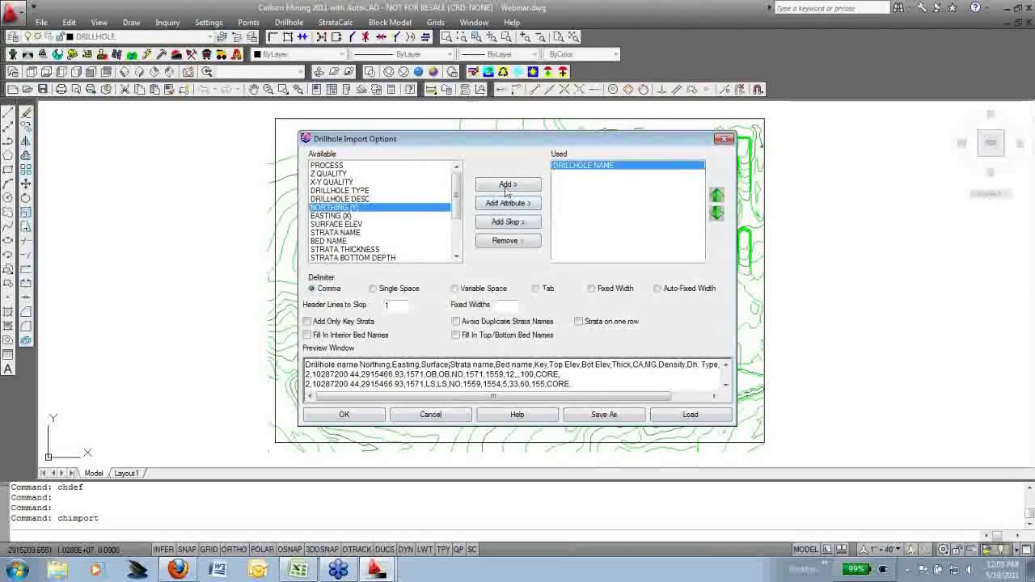
{"action": "left_click", "coordinate": [508, 184]}
{"action": "left_click", "coordinate": [507, 184]}
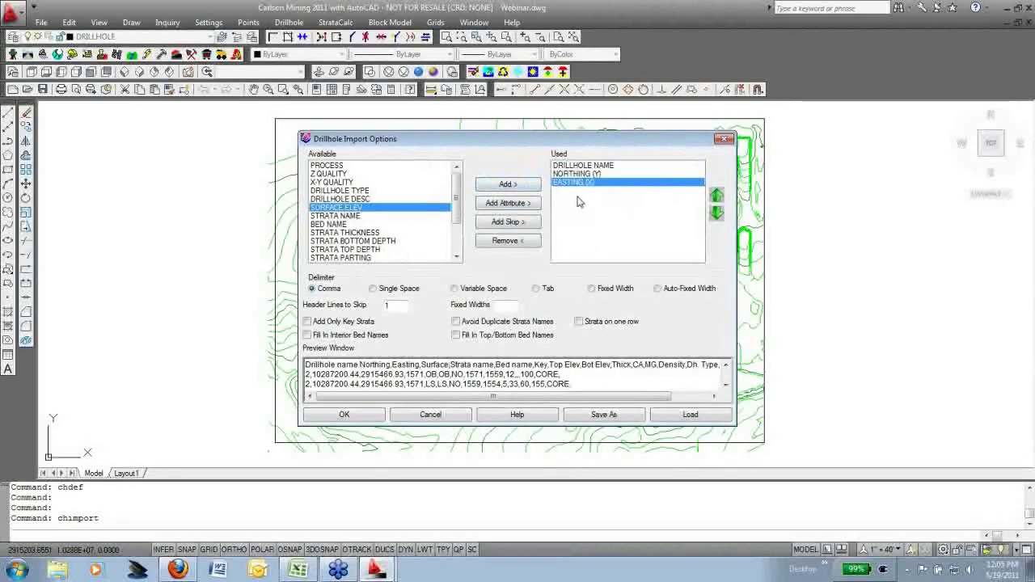
Load the saved format Import Format.imp, check its fields against the file's header line, and import the drillholes
{"action": "left_click", "coordinate": [689, 415]}
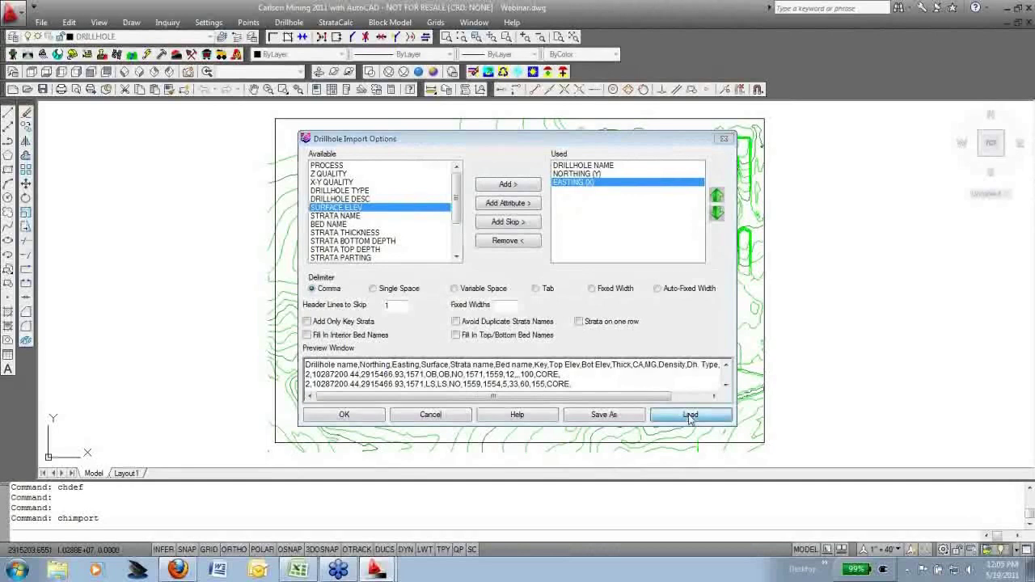
{"action": "left_click", "coordinate": [600, 214]}
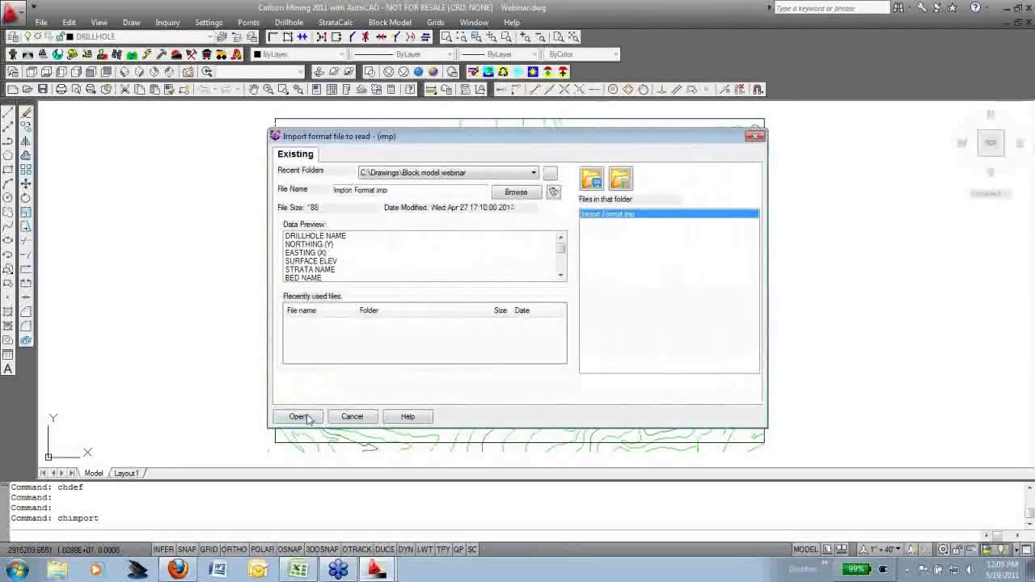
{"action": "left_click", "coordinate": [298, 417]}
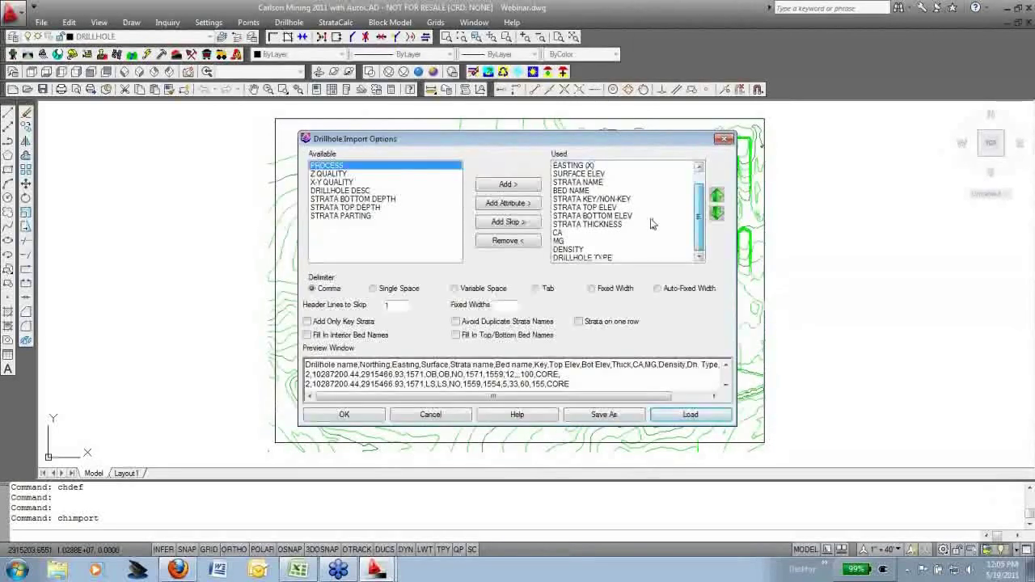
{"action": "left_click", "coordinate": [582, 257]}
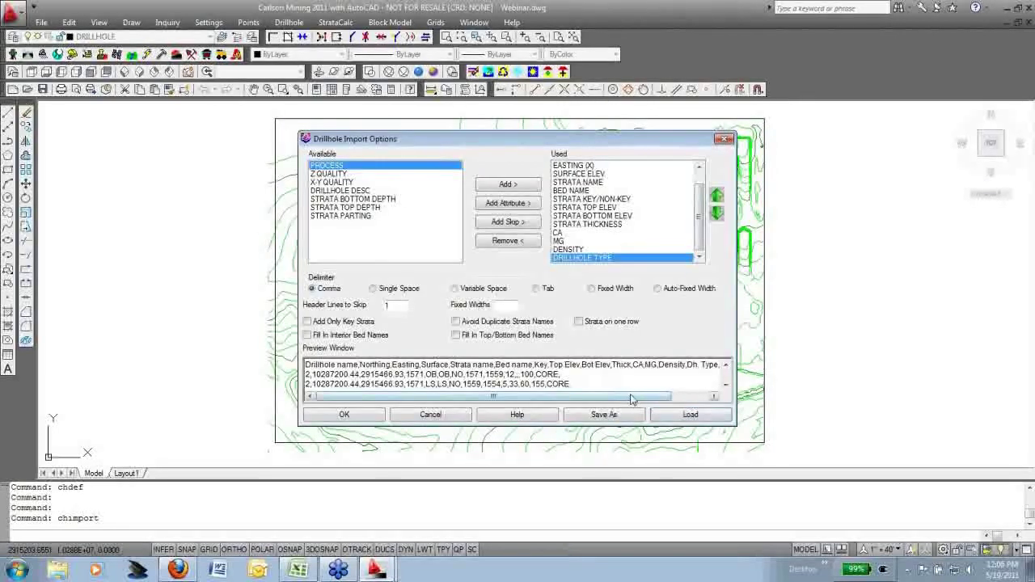
{"action": "left_click", "coordinate": [691, 396]}
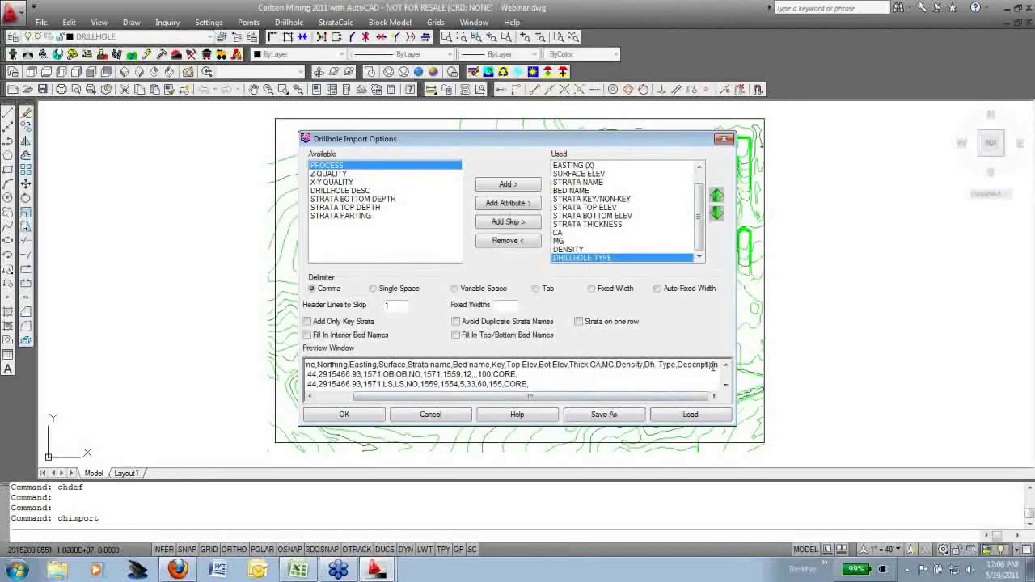
{"action": "left_click_drag", "start_coordinate": [690, 396], "coordinate": [649, 396]}
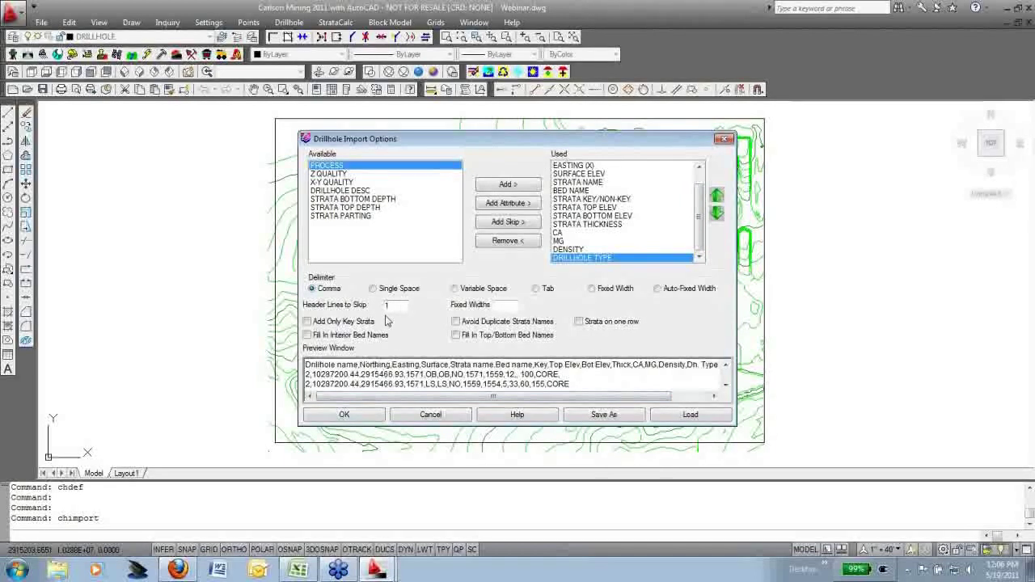
{"action": "left_click", "coordinate": [344, 415]}
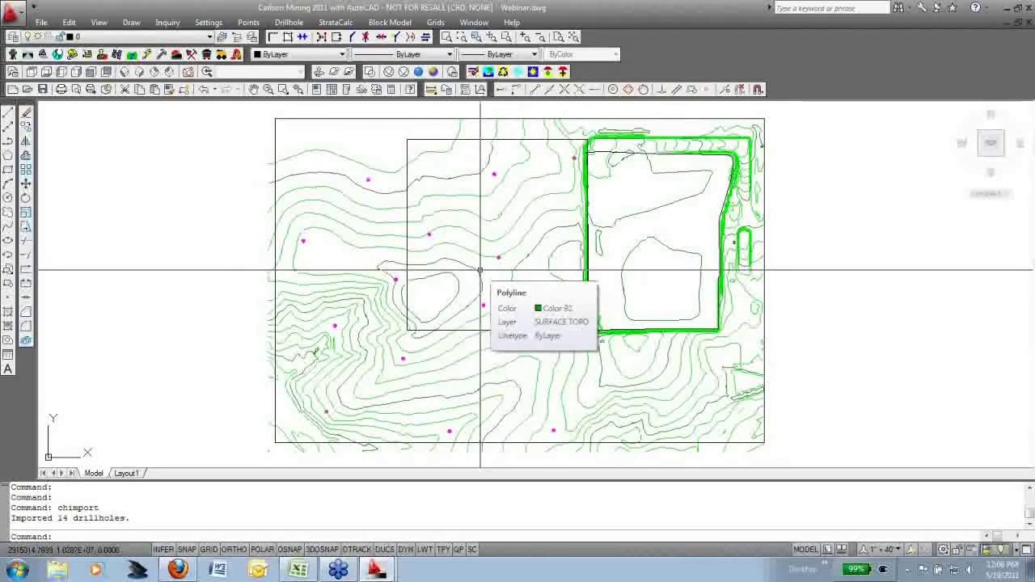
Open the imported drillhole 2 for editing and examine its strata list, graphic column and name
{"action": "scroll", "coordinate": [498, 257], "scroll_direction": "up", "scroll_amount": 5}
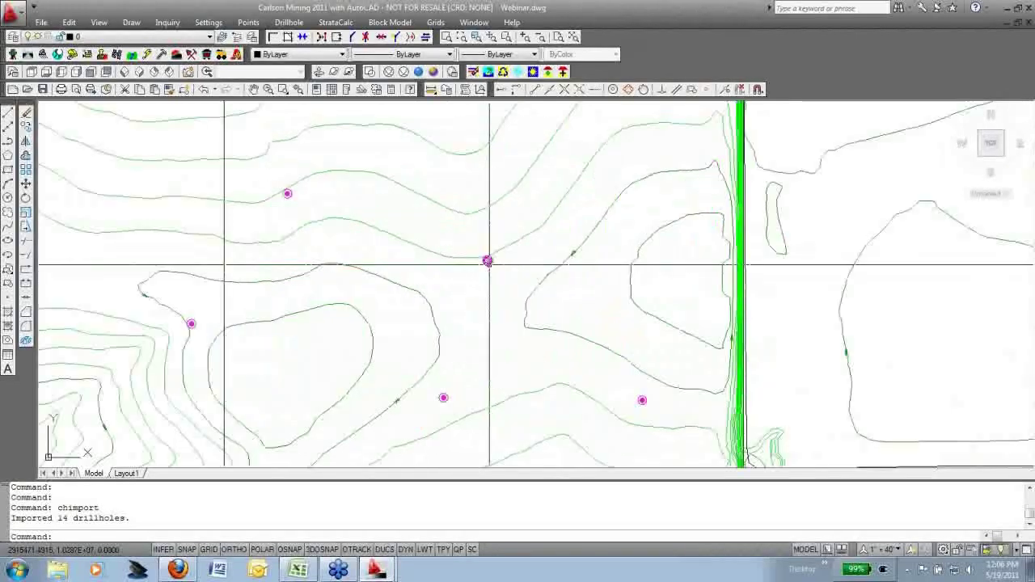
{"action": "double_click", "coordinate": [487, 261]}
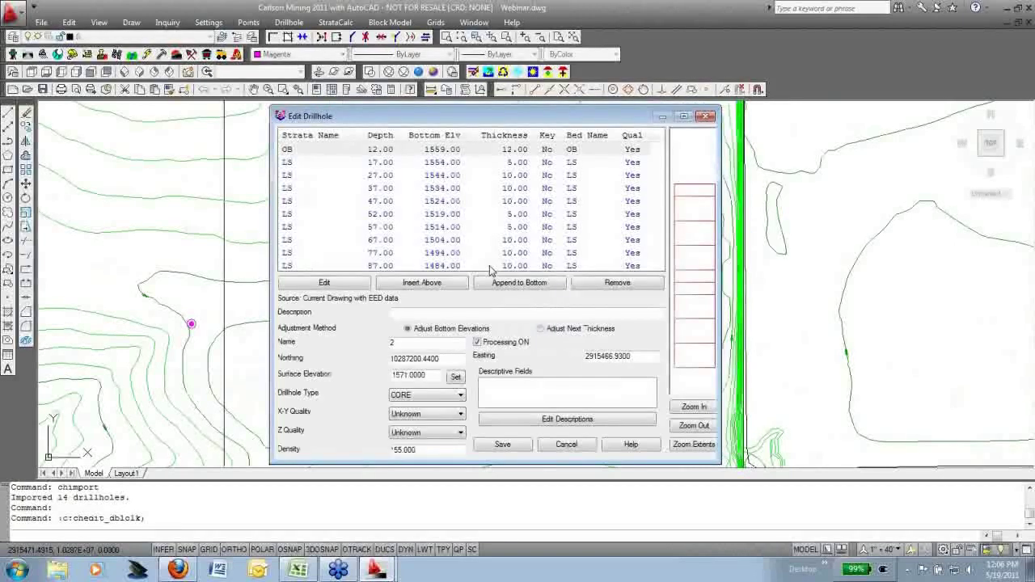
{"action": "left_click", "coordinate": [296, 165]}
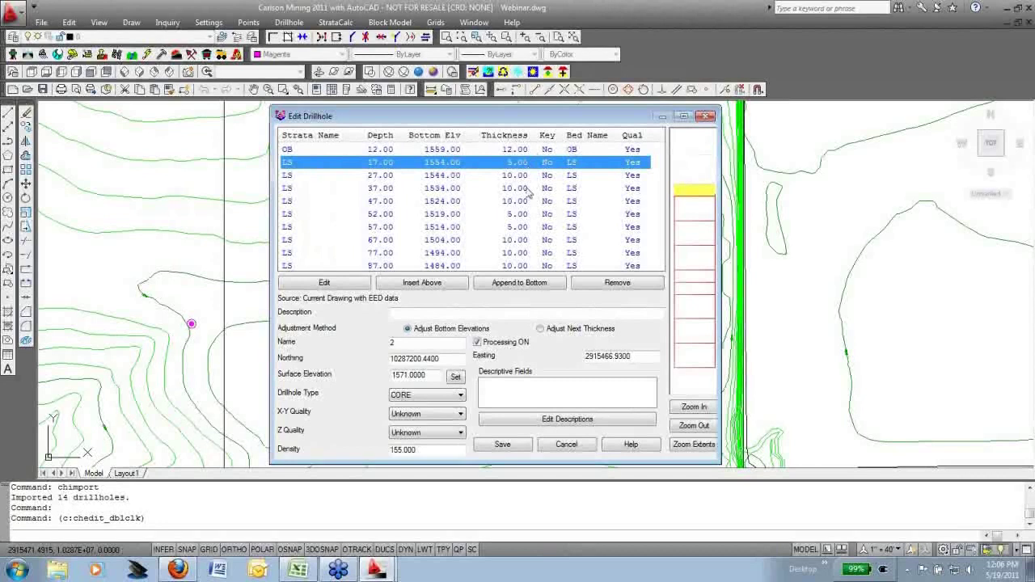
{"action": "left_click", "coordinate": [698, 211]}
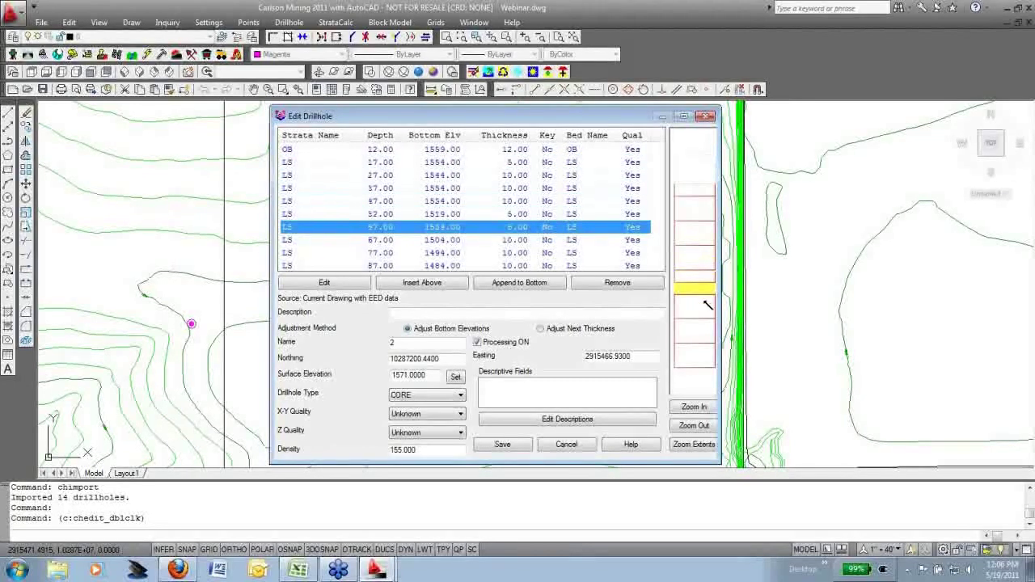
{"action": "left_click", "coordinate": [426, 341]}
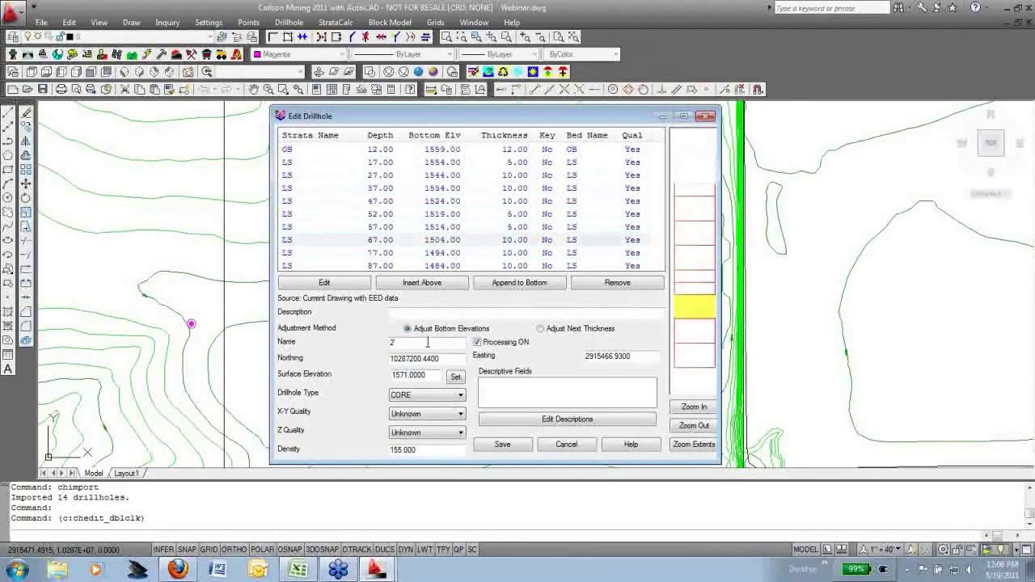
{"action": "double_click", "coordinate": [427, 342]}
Examine the CA, MG and DENSITY attributes of several LS strata in the drillhole, and close it without saving
{"action": "double_click", "coordinate": [296, 178]}
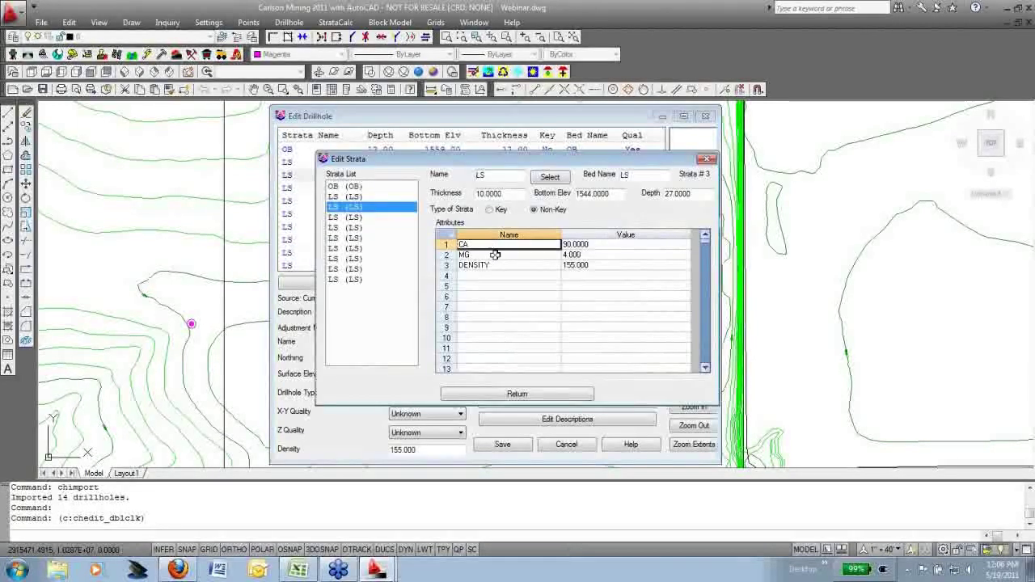
{"action": "left_click", "coordinate": [525, 265]}
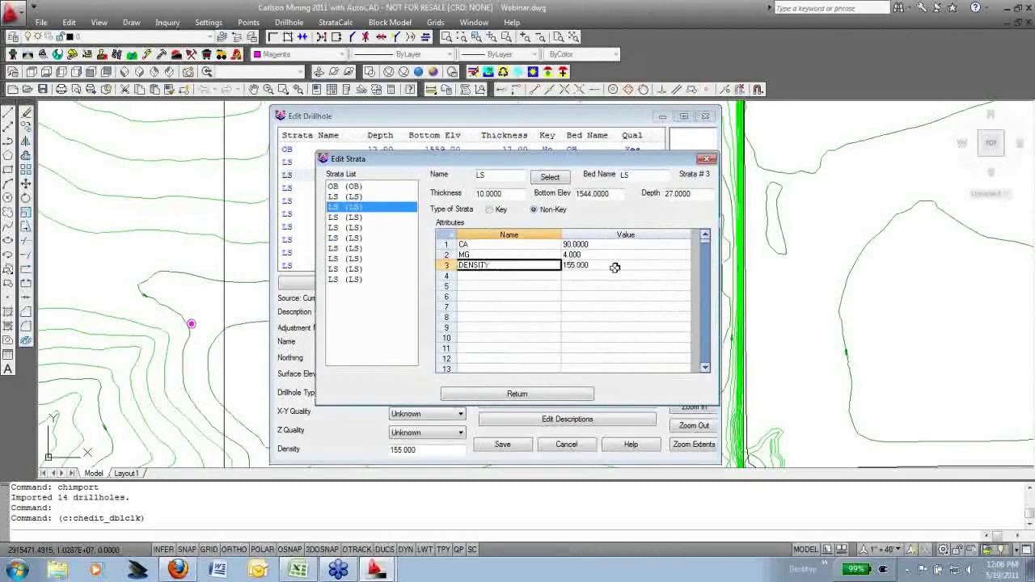
{"action": "left_click", "coordinate": [362, 219]}
{"action": "left_click", "coordinate": [363, 237]}
{"action": "left_click", "coordinate": [364, 249]}
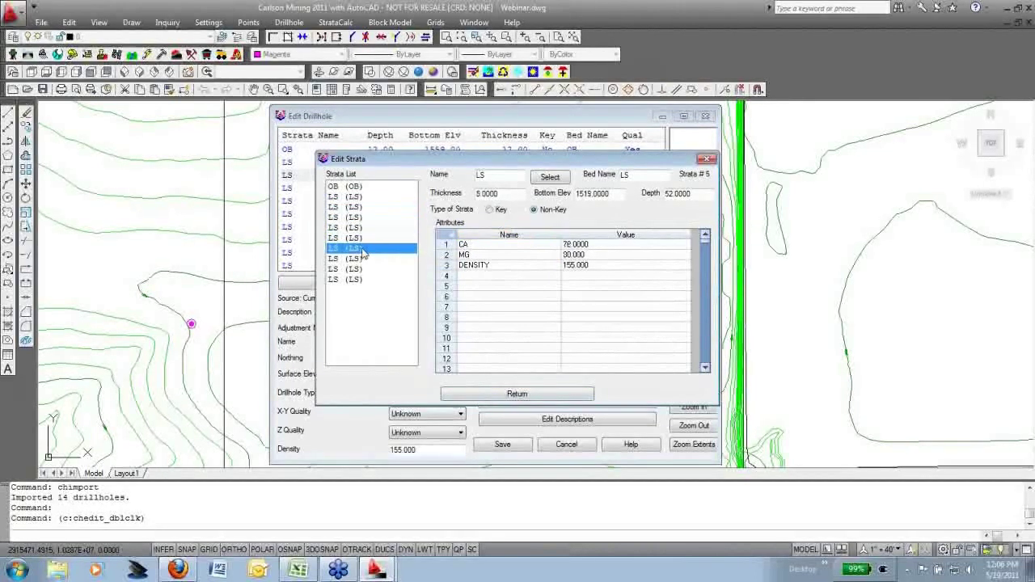
{"action": "left_click", "coordinate": [363, 279]}
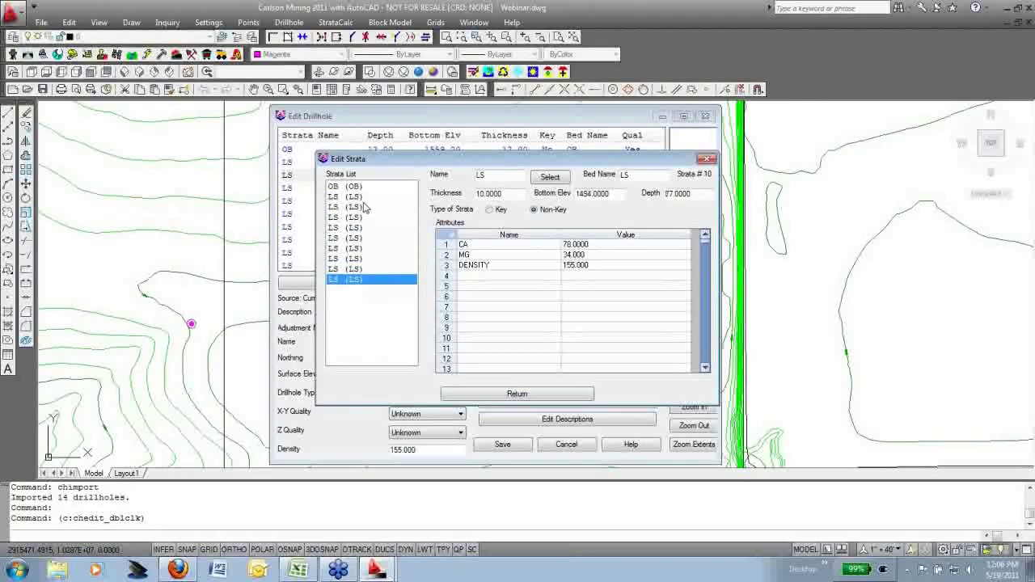
{"action": "left_click", "coordinate": [364, 238]}
{"action": "left_click", "coordinate": [363, 258]}
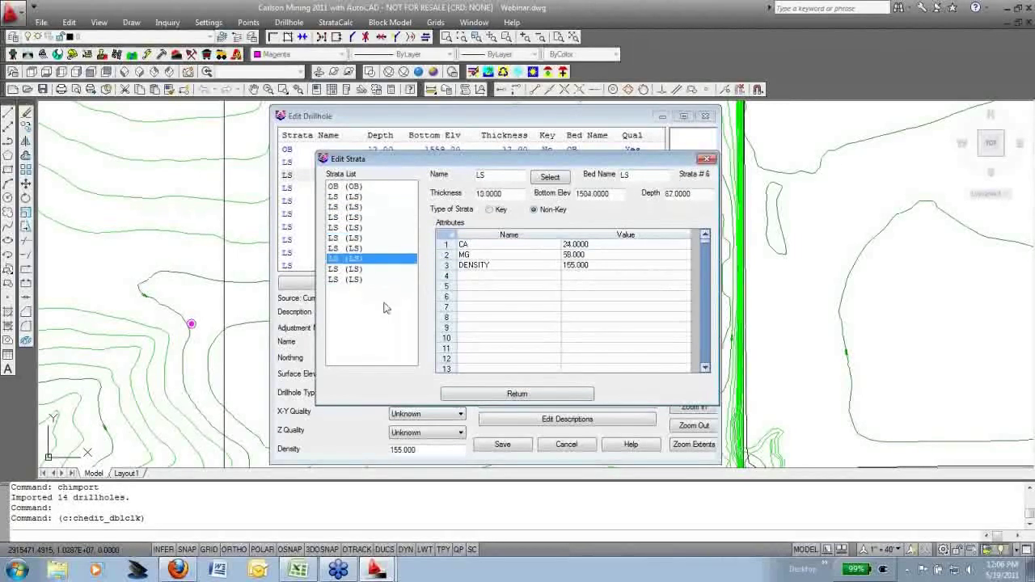
{"action": "left_click", "coordinate": [517, 394]}
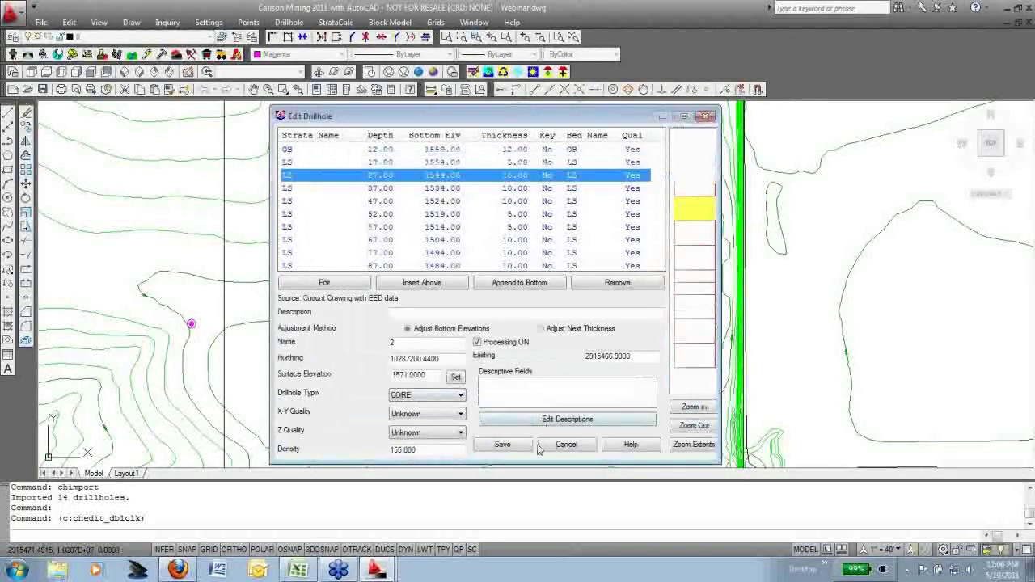
{"action": "left_click", "coordinate": [564, 448]}
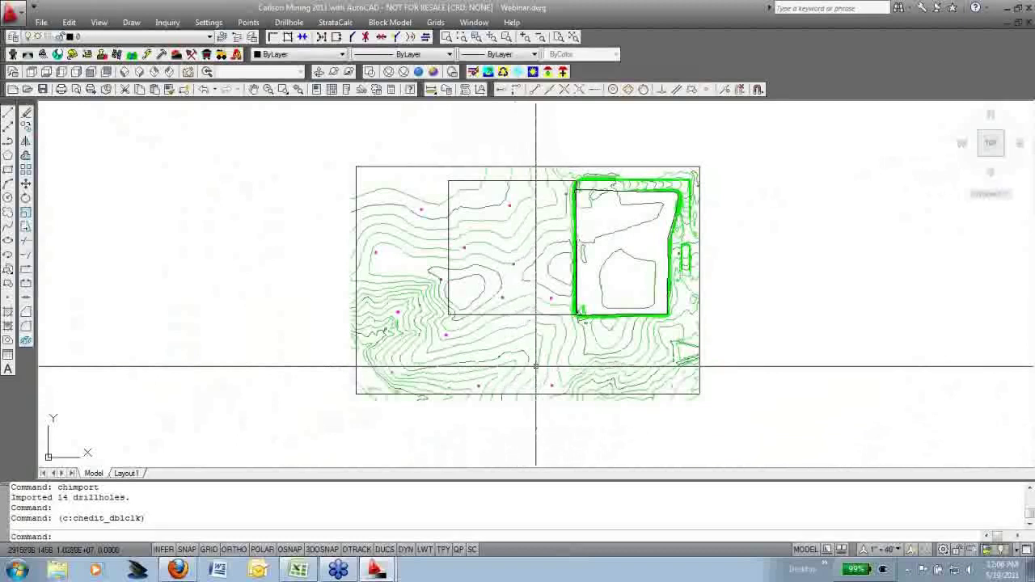
Start the Drillhole Text Formatter for all drillholes in the drawing, without processing beds
{"action": "left_click", "coordinate": [291, 23]}
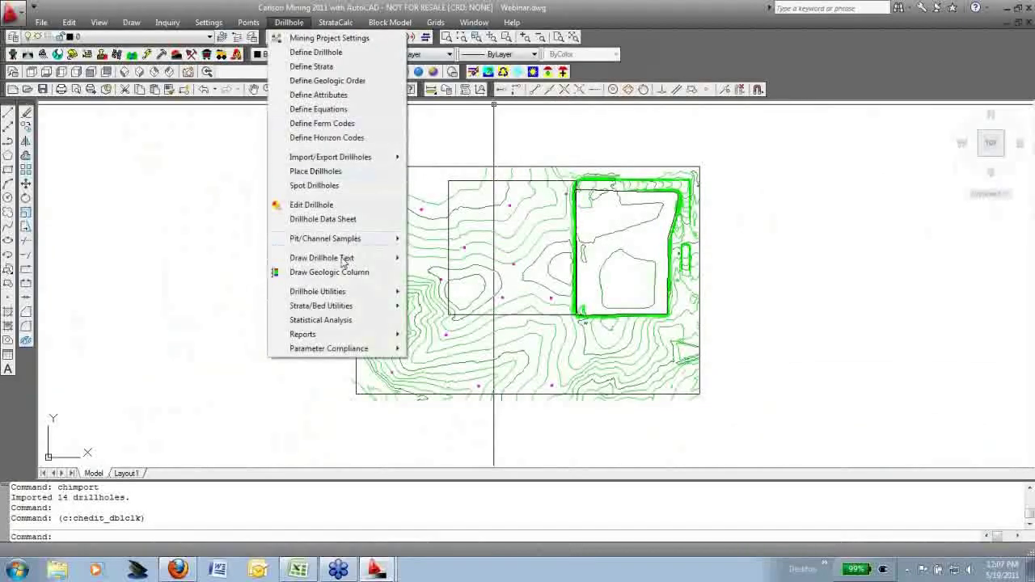
{"action": "mouse_move", "coordinate": [348, 260]}
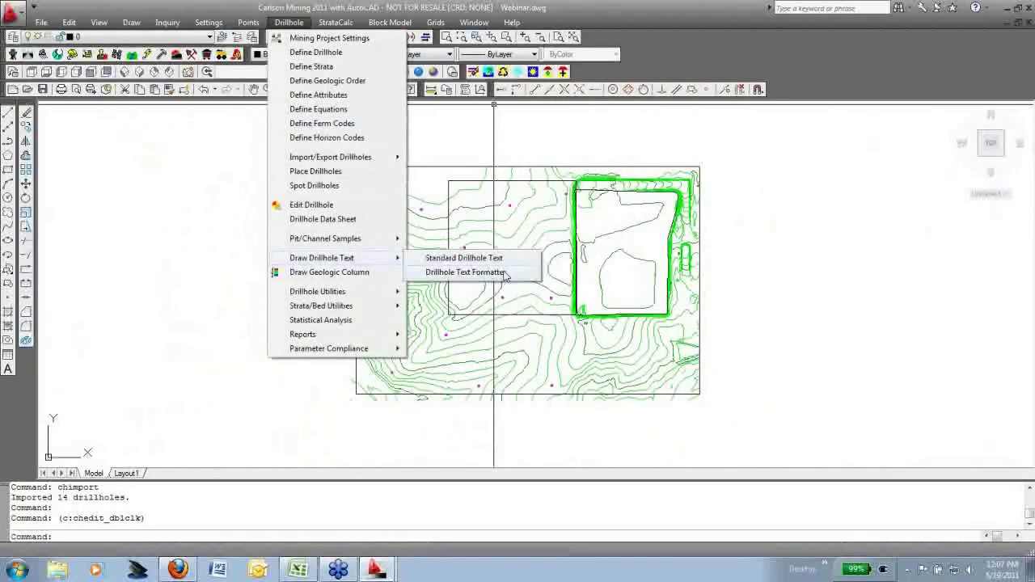
{"action": "left_click", "coordinate": [503, 272]}
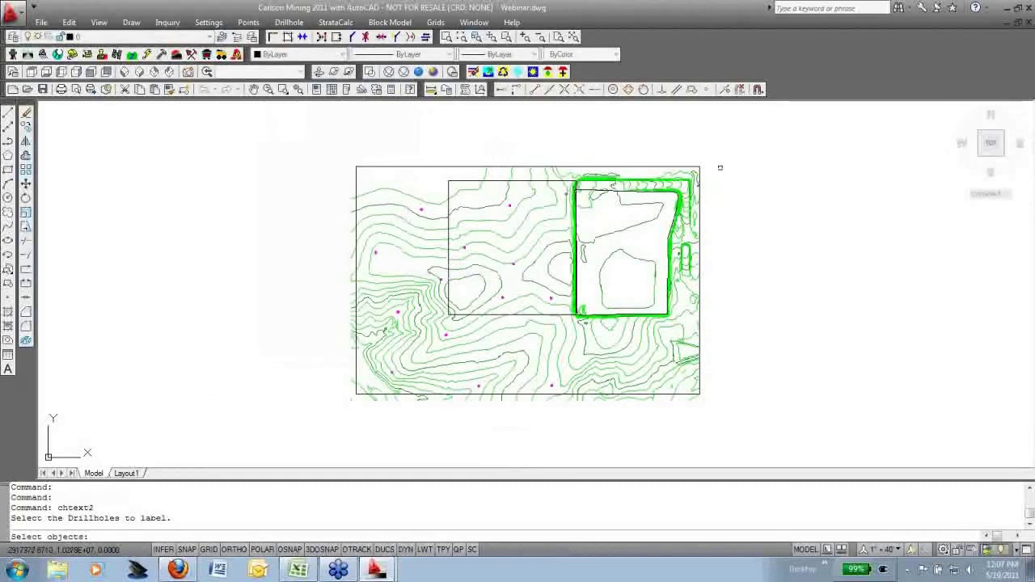
{"action": "left_click", "coordinate": [728, 144]}
{"action": "left_click", "coordinate": [276, 434]}
{"action": "key", "text": "Return"}
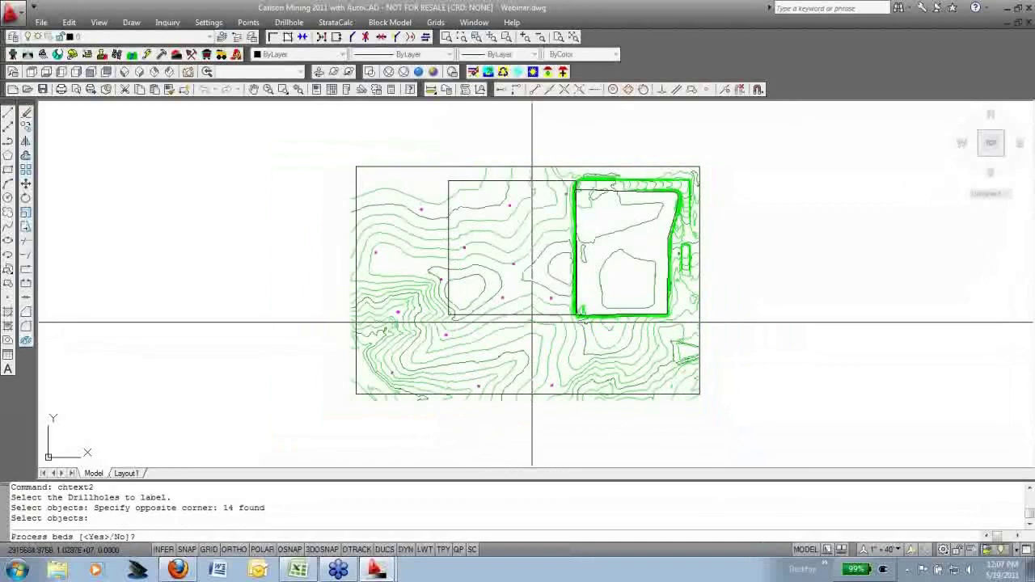
{"action": "type", "text": "n"}
{"action": "key", "text": "Return"}
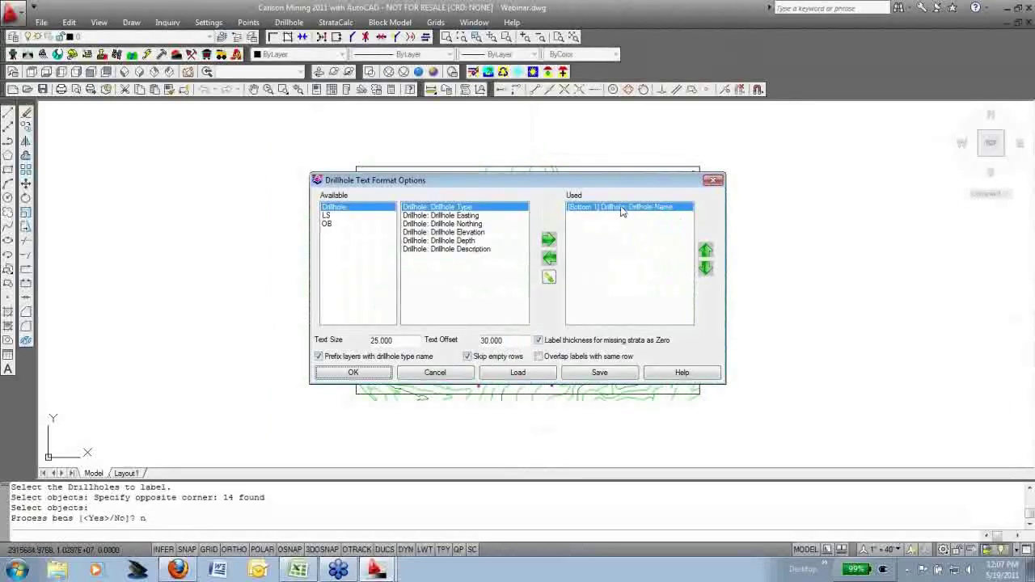
Remove and re-add the Drillhole Name label with the prefix Drillhole, centred below the drillhole at row position 1
{"action": "left_click", "coordinate": [549, 258]}
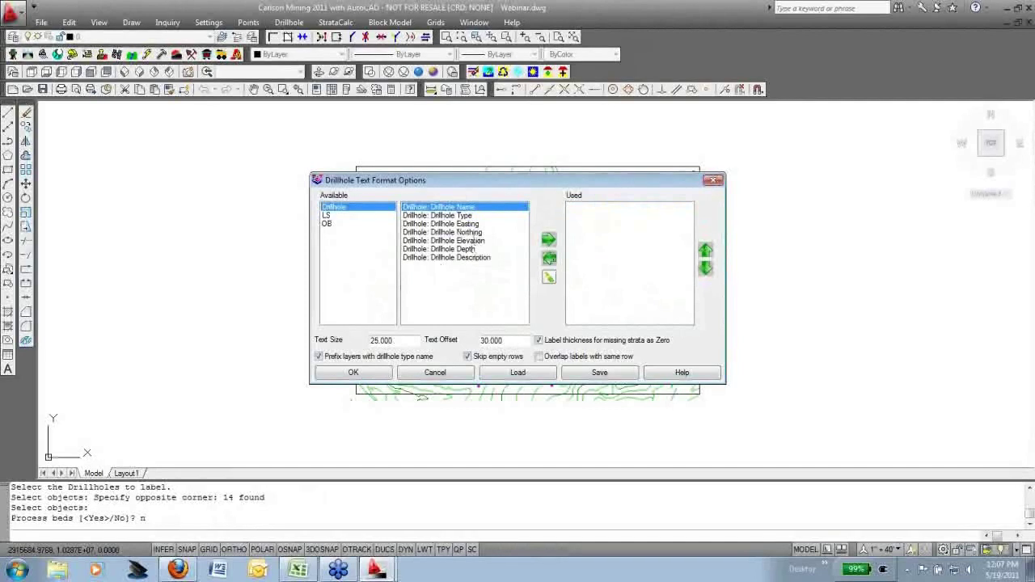
{"action": "left_click", "coordinate": [549, 239]}
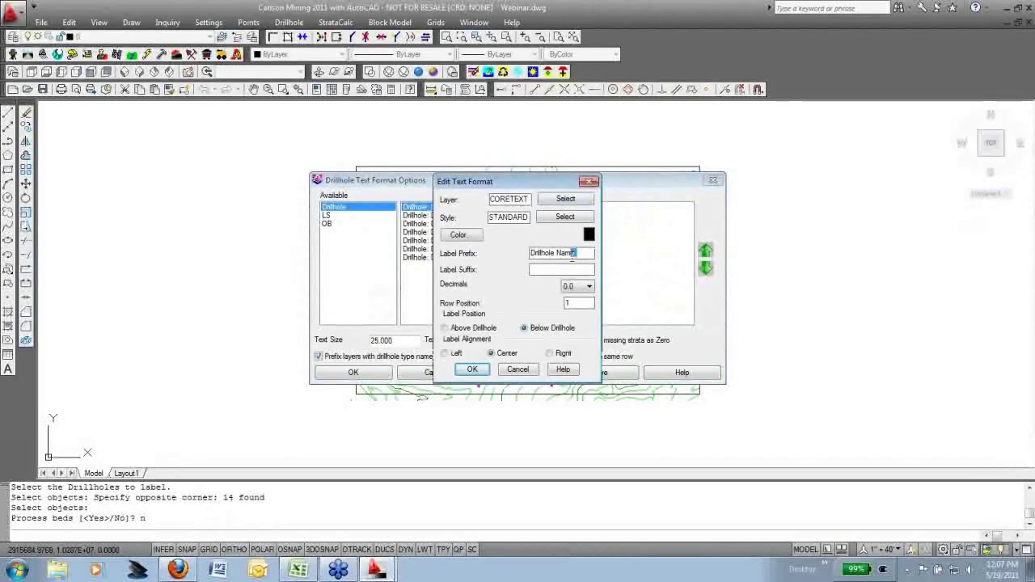
{"action": "left_click_drag", "start_coordinate": [576, 253], "coordinate": [557, 253]}
{"action": "key", "text": "BackSpace"}
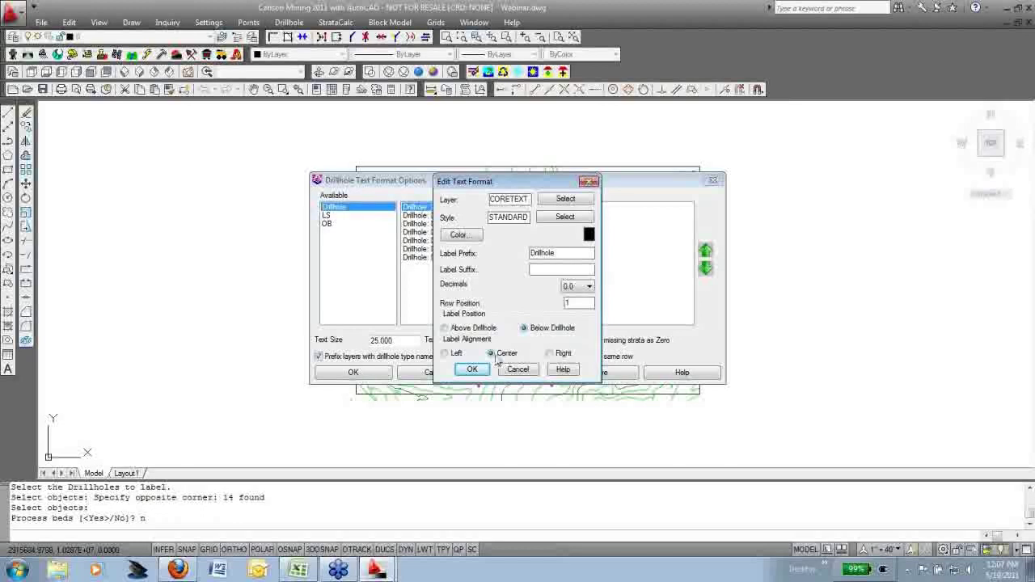
{"action": "left_click_drag", "start_coordinate": [591, 304], "coordinate": [533, 308]}
{"action": "left_click_drag", "start_coordinate": [534, 188], "coordinate": [546, 184]}
{"action": "left_click", "coordinate": [478, 365]}
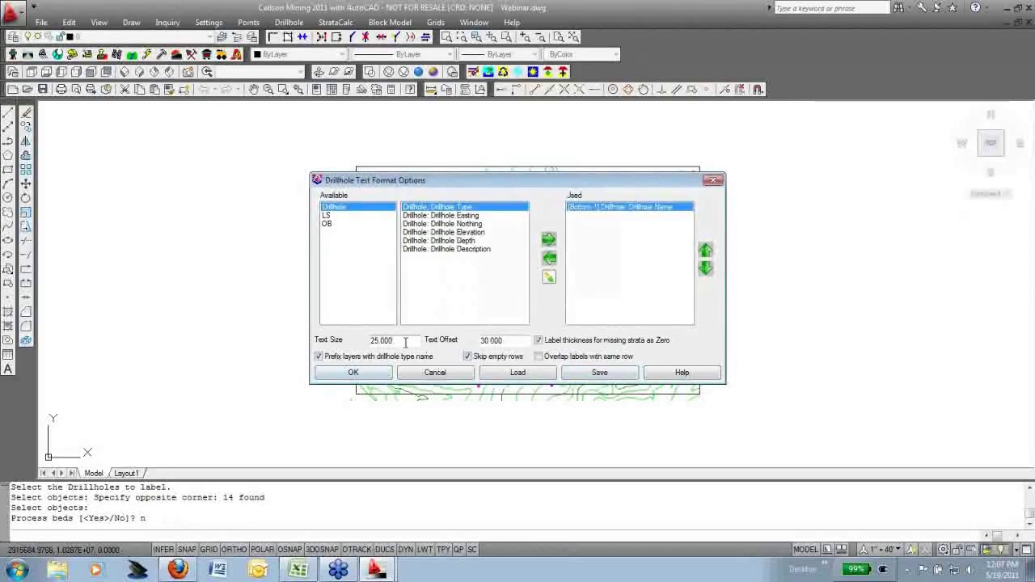
Draw the drillhole name labels with text size 25 and text offset 30, and inspect them in the drawing
{"action": "left_click_drag", "start_coordinate": [396, 341], "coordinate": [380, 349]}
{"action": "key", "text": "Tab"}
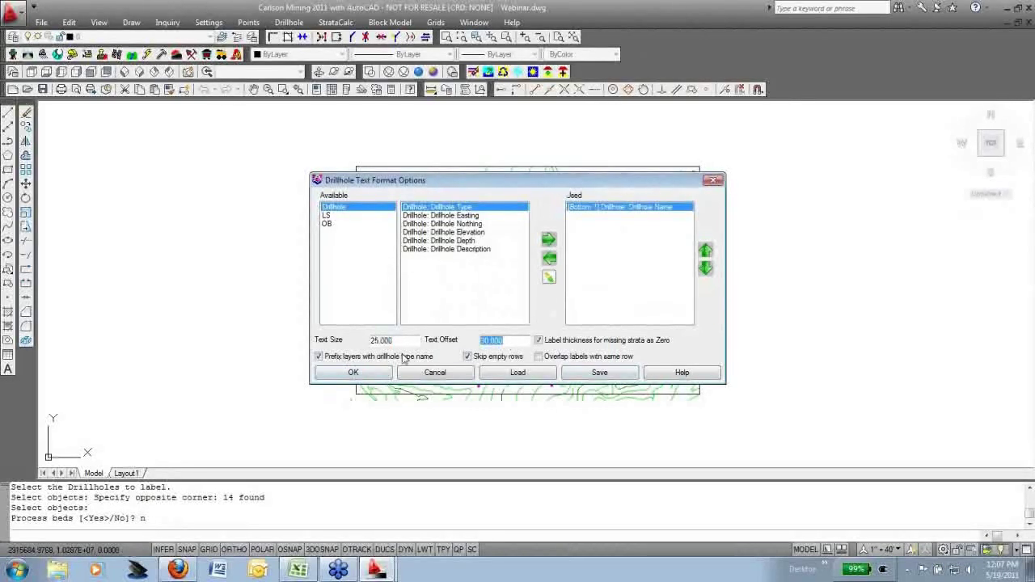
{"action": "left_click", "coordinate": [367, 380]}
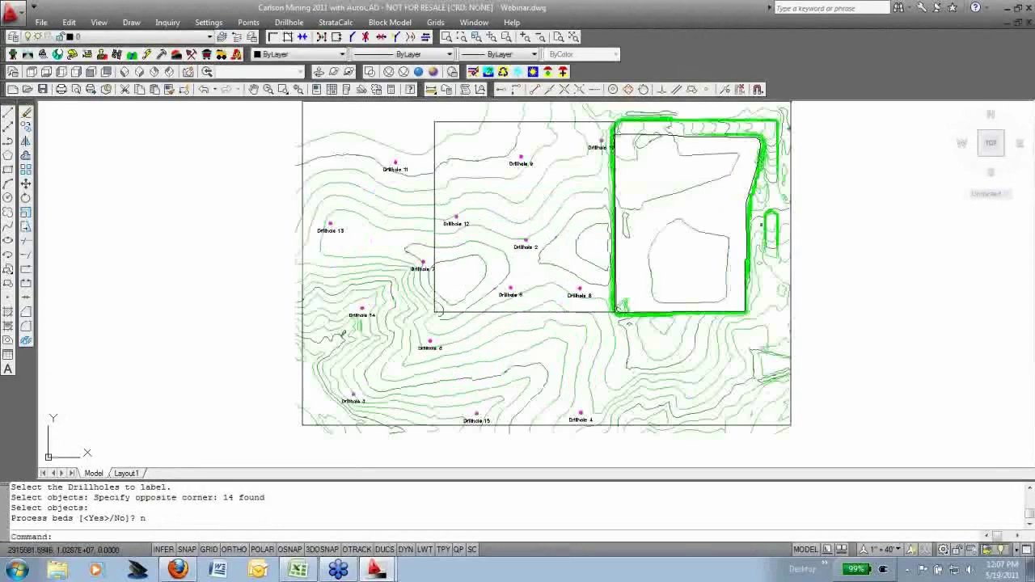
{"action": "scroll", "coordinate": [499, 258], "scroll_direction": "up", "scroll_amount": 5}
{"action": "scroll", "coordinate": [622, 263], "scroll_direction": "down", "scroll_amount": 4}
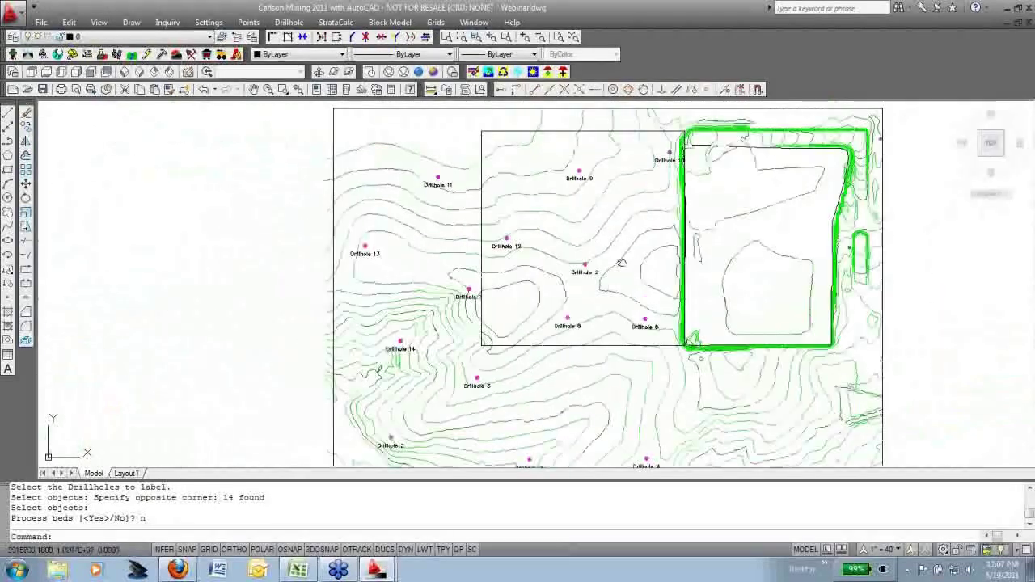
{"action": "middle_click_drag", "start_coordinate": [622, 263], "coordinate": [604, 270]}
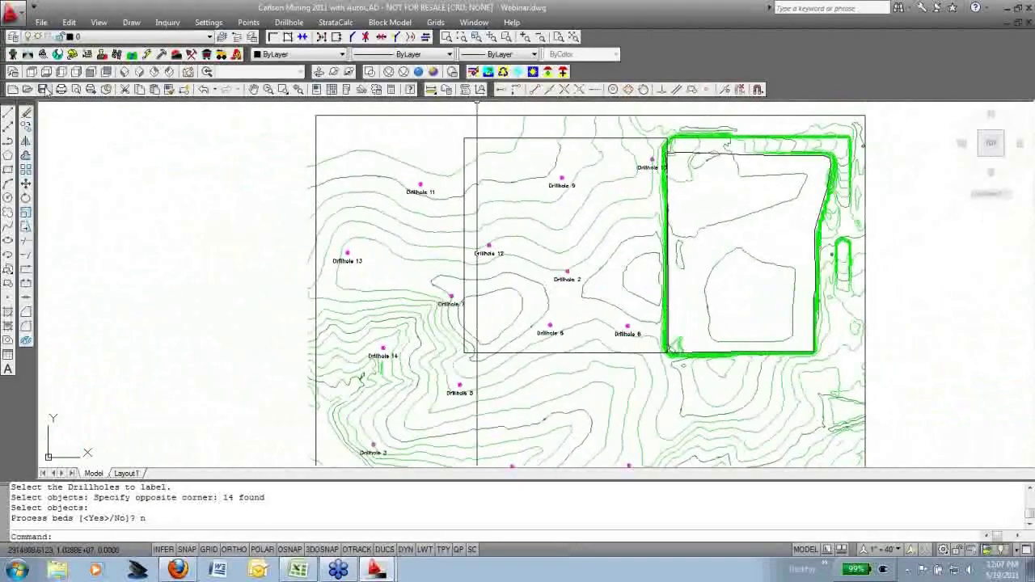
Save the drawing
{"action": "left_click", "coordinate": [43, 89]}
{"action": "scroll", "coordinate": [610, 272], "scroll_direction": "down", "scroll_amount": 3}
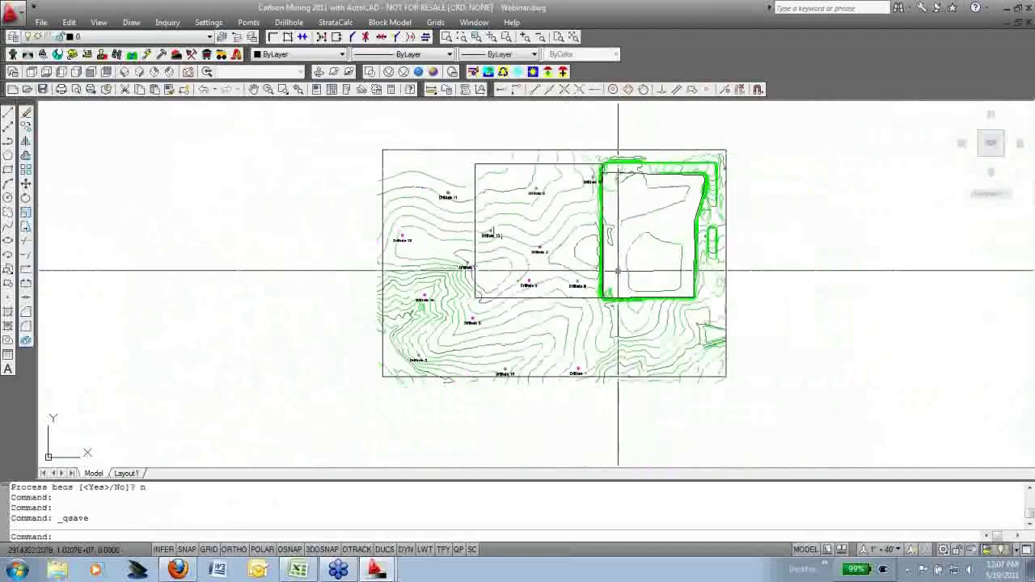
{"action": "middle_click_drag", "start_coordinate": [610, 273], "coordinate": [593, 273]}
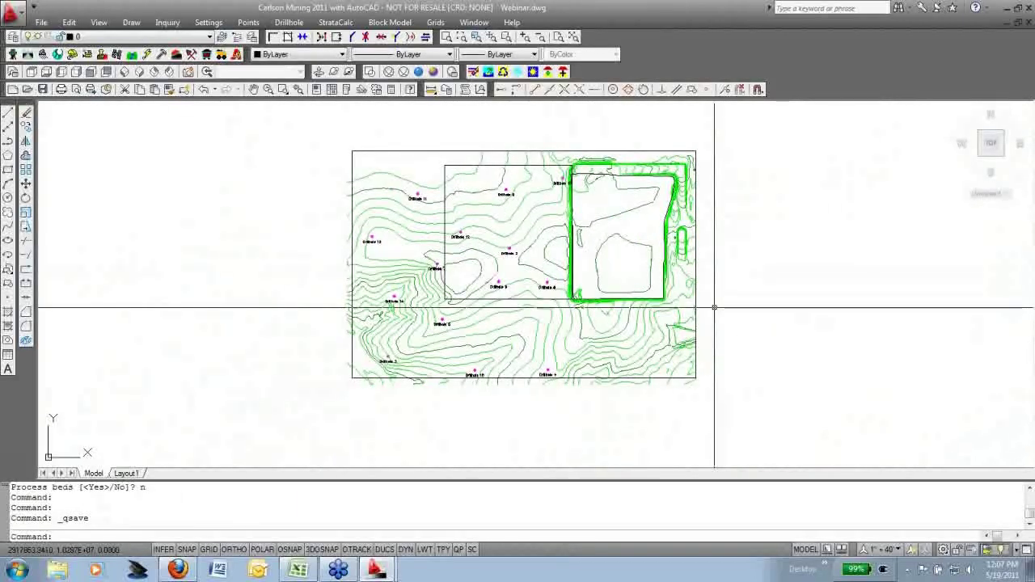
Open the LIMESTONE strata definition for editing and set its hatch pattern to AR-BRELM
{"action": "left_click", "coordinate": [295, 24]}
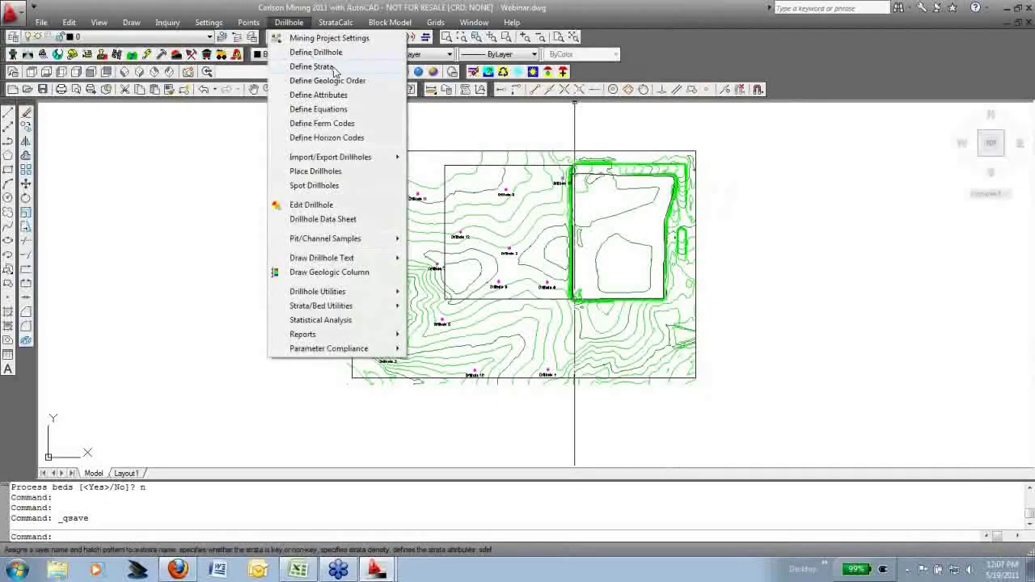
{"action": "left_click", "coordinate": [333, 69]}
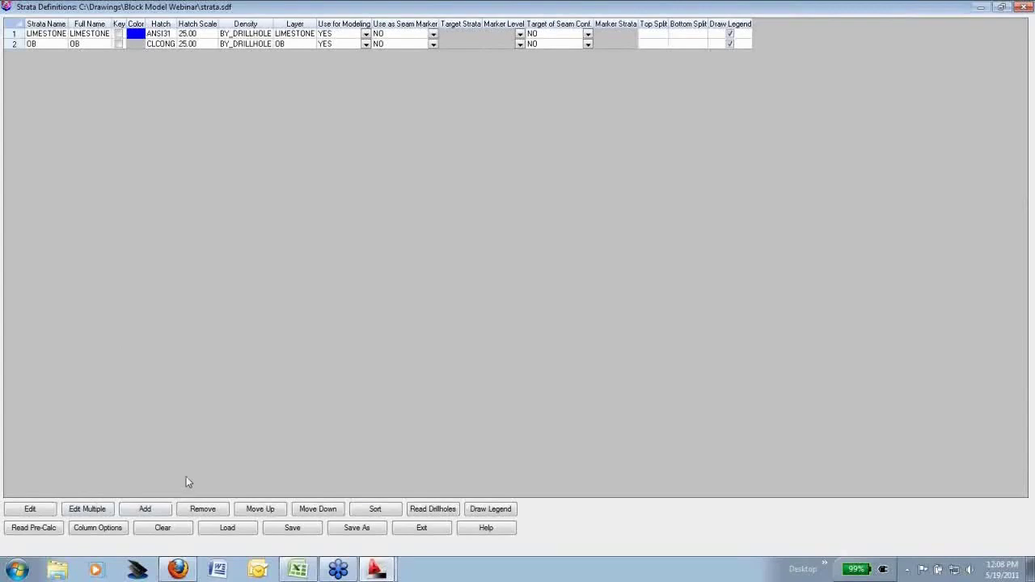
{"action": "left_click", "coordinate": [37, 37]}
{"action": "left_click", "coordinate": [30, 509]}
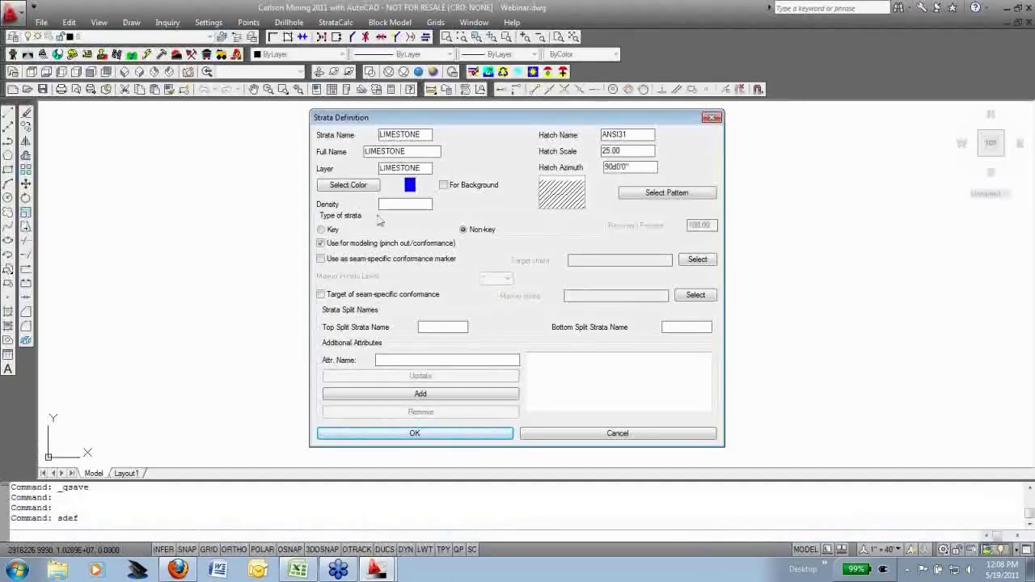
{"action": "left_click", "coordinate": [639, 202]}
{"action": "left_click", "coordinate": [499, 353]}
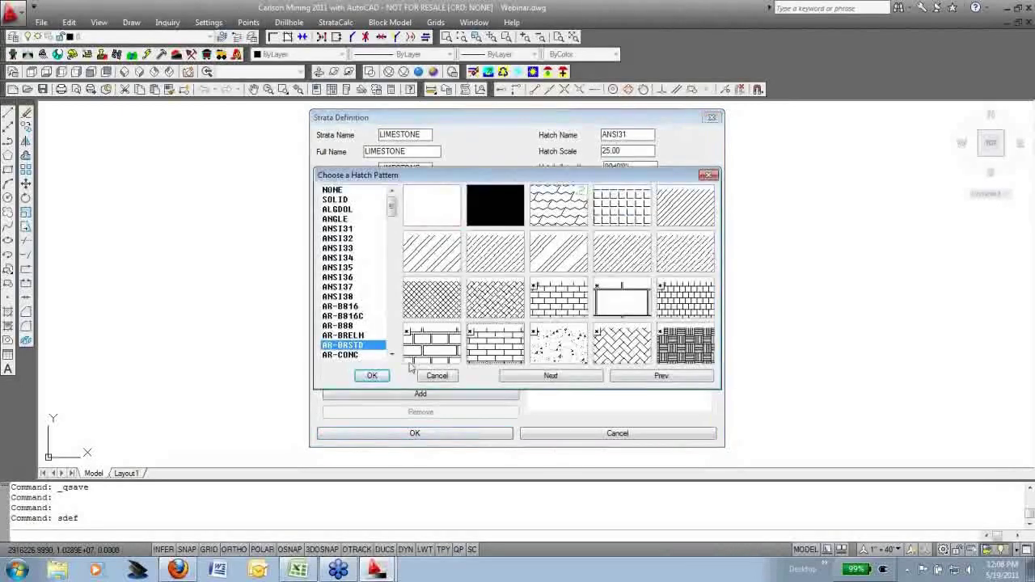
{"action": "left_click", "coordinate": [418, 350]}
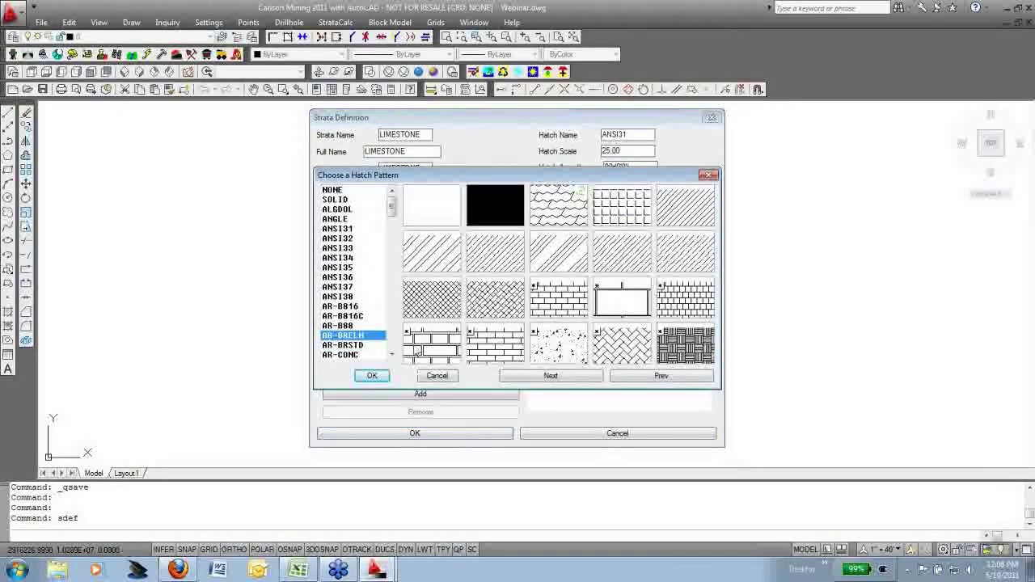
{"action": "left_click", "coordinate": [372, 375]}
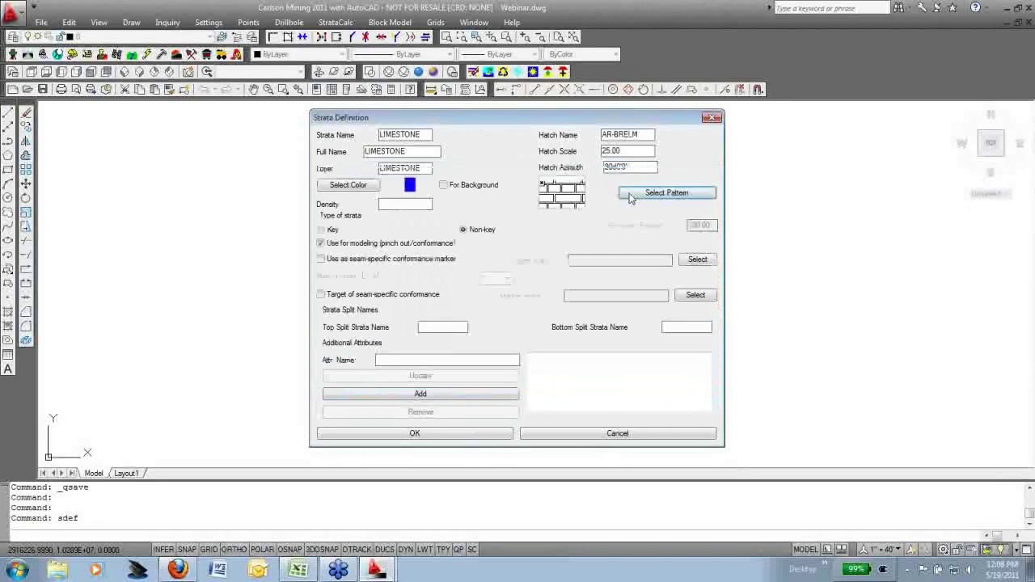
Set the LIMESTONE density to 155, make it a key strata, and save the strata definitions
{"action": "left_click", "coordinate": [389, 205]}
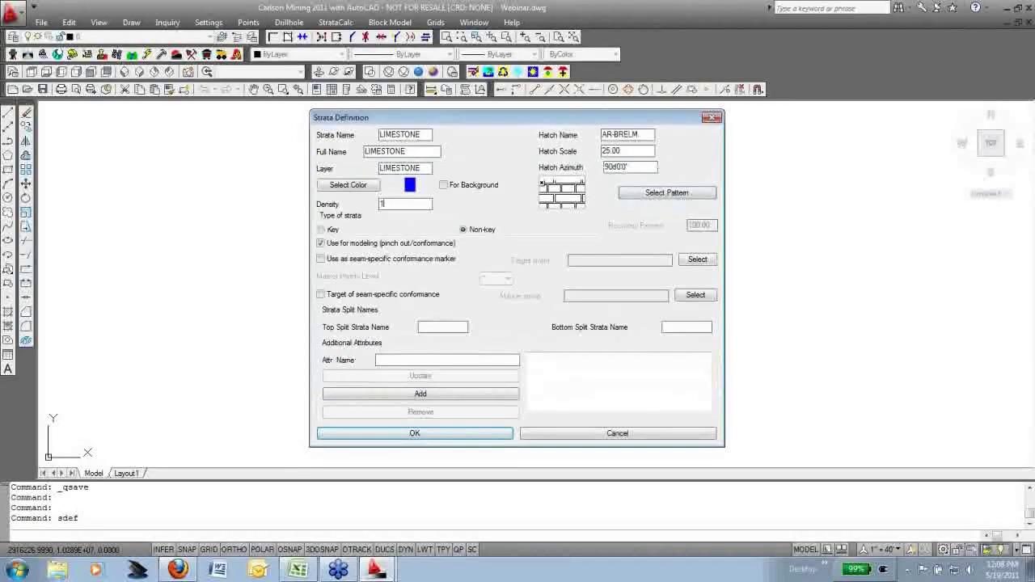
{"action": "type", "text": "155"}
{"action": "left_click", "coordinate": [333, 231]}
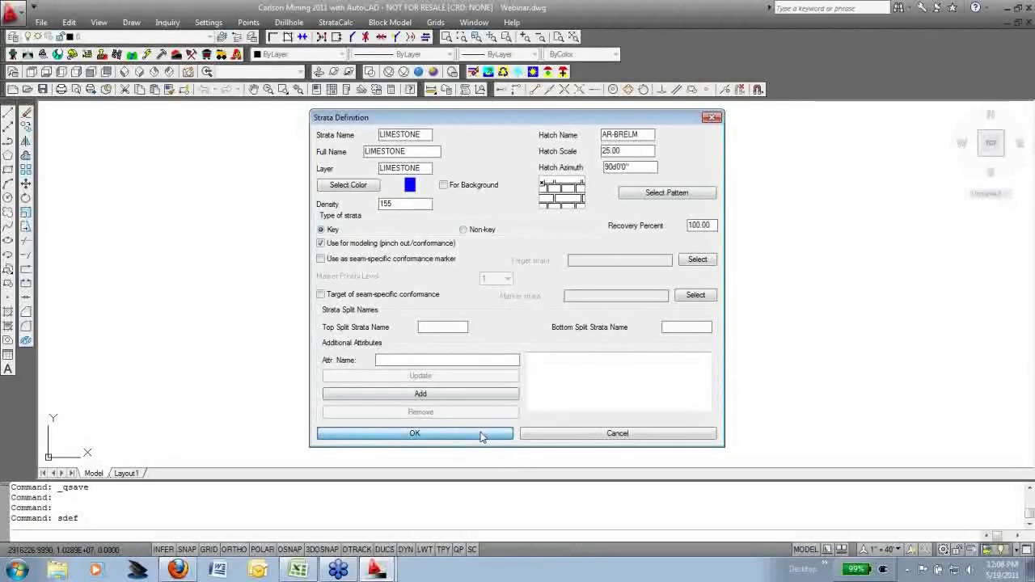
{"action": "left_click", "coordinate": [480, 437]}
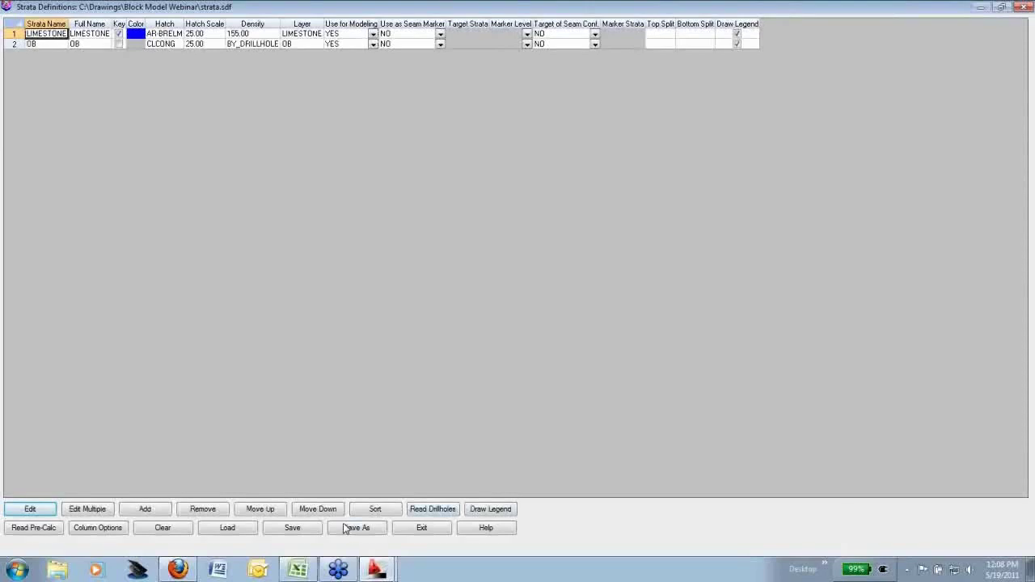
{"action": "left_click", "coordinate": [301, 532]}
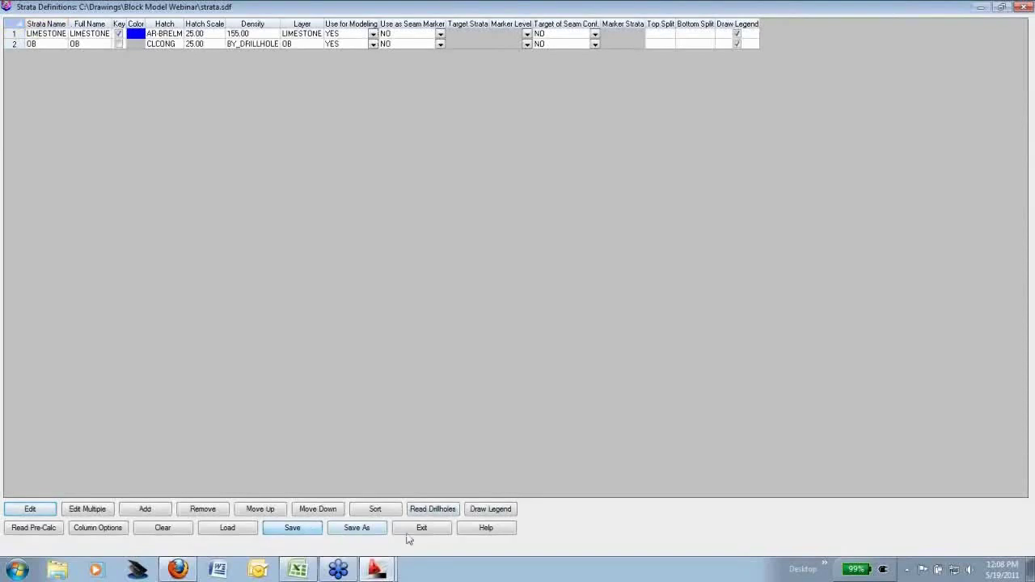
Draw the strata legend for LIMESTONE and OB east of the site boundary, and close the strata definitions
{"action": "left_click", "coordinate": [502, 515]}
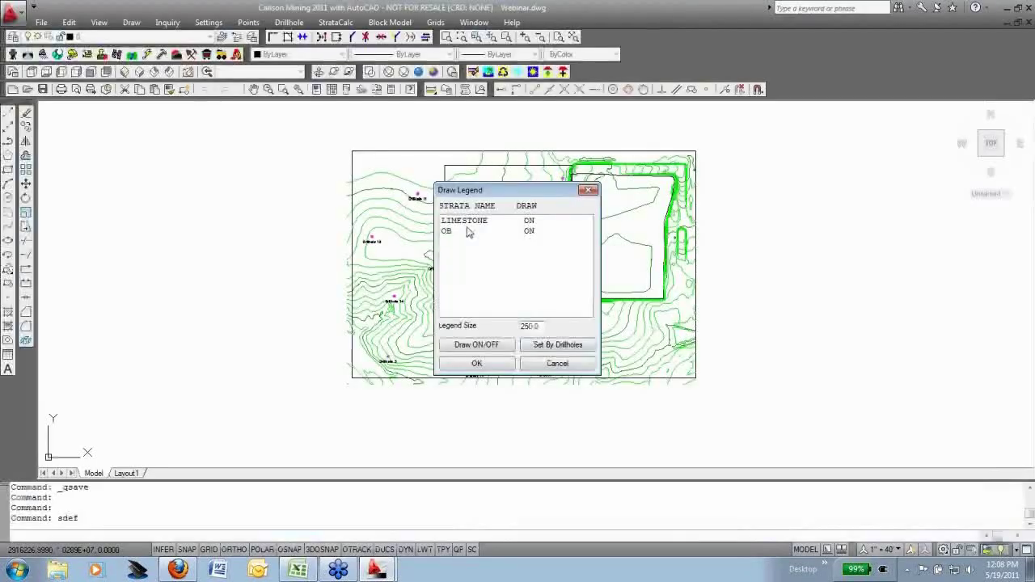
{"action": "left_click", "coordinate": [476, 363]}
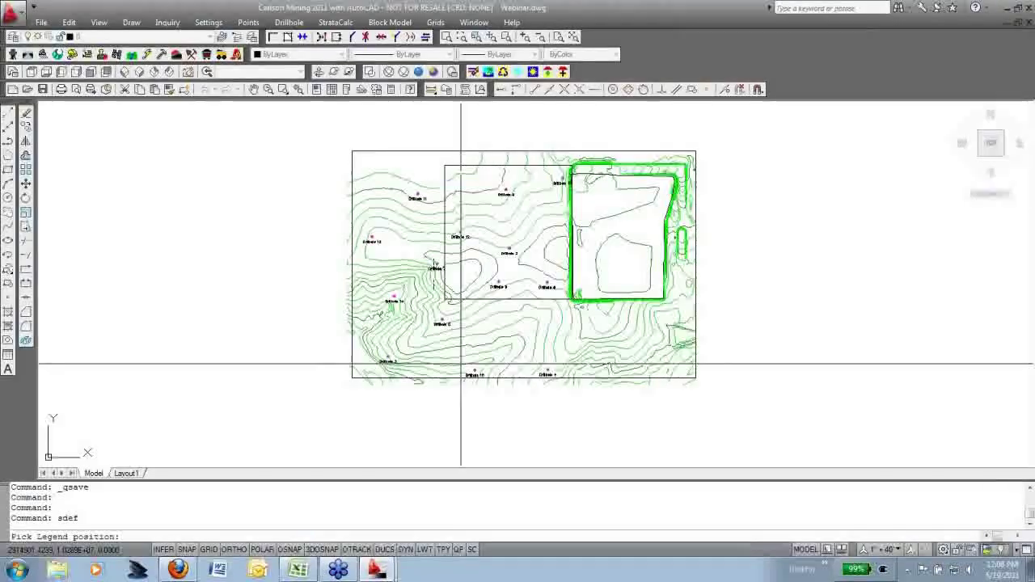
{"action": "left_click", "coordinate": [566, 264]}
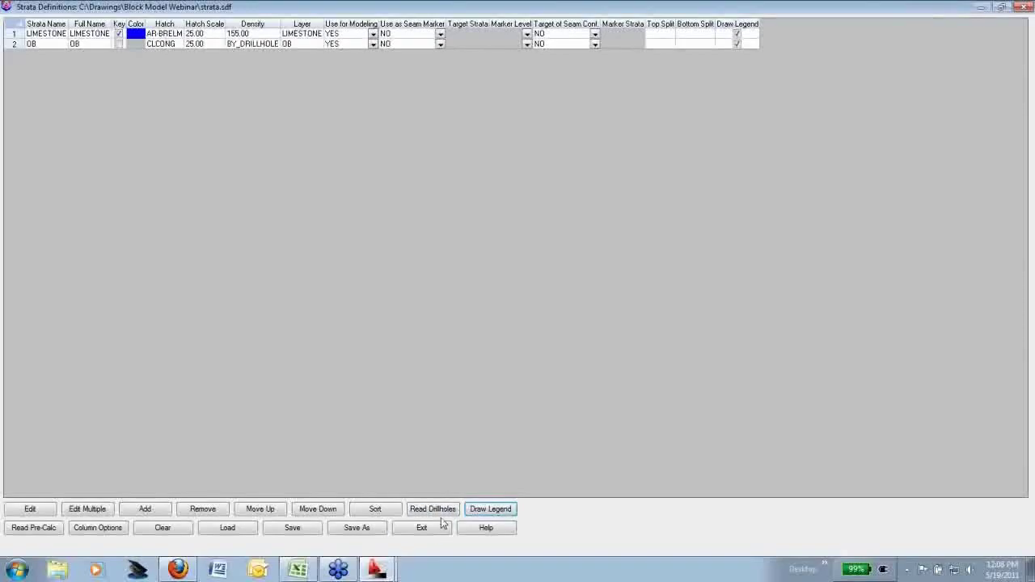
{"action": "left_click", "coordinate": [422, 528]}
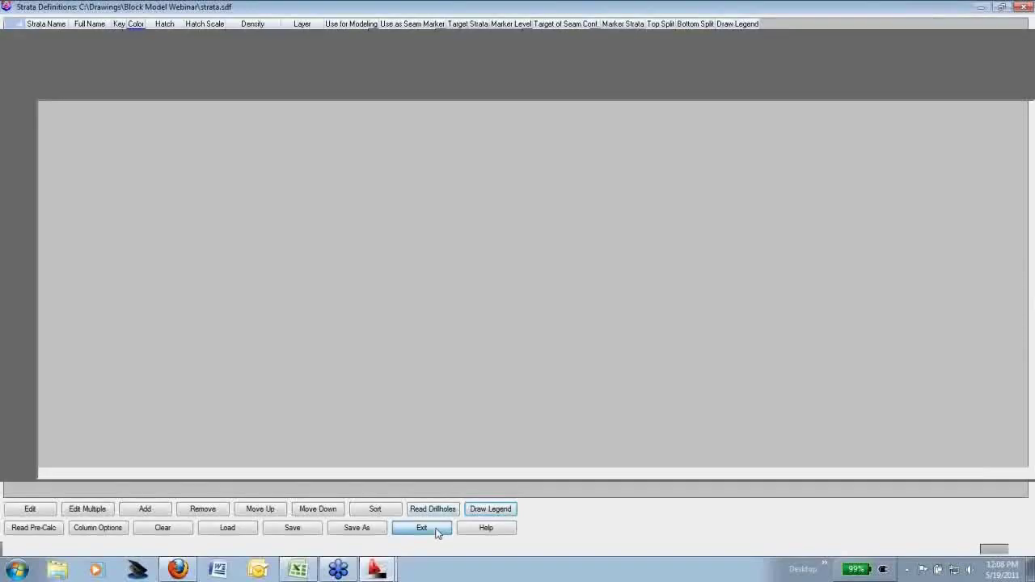
{"action": "scroll", "coordinate": [833, 291], "scroll_direction": "down", "scroll_amount": 3}
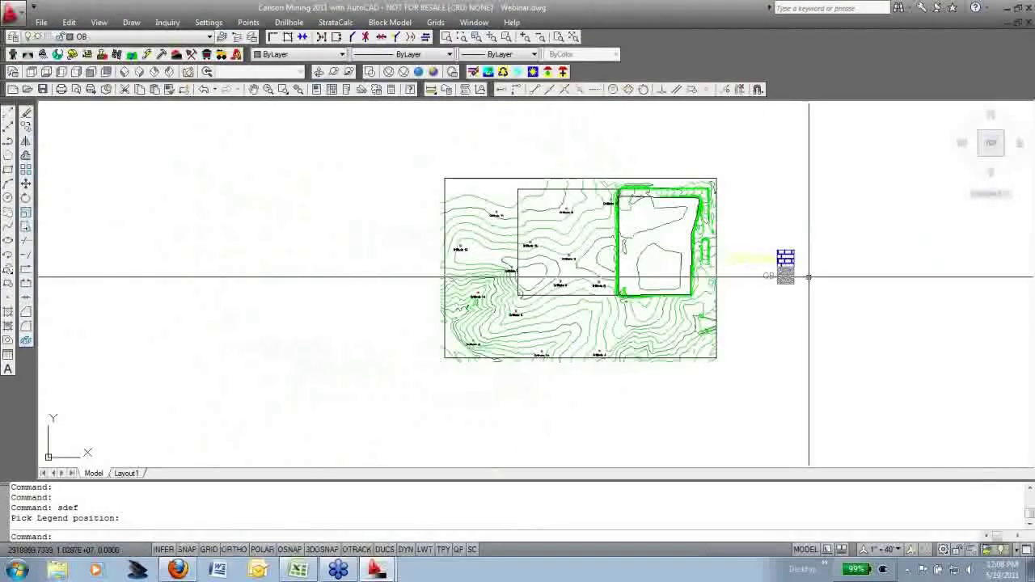
{"action": "middle_click_drag", "start_coordinate": [767, 329], "coordinate": [725, 340]}
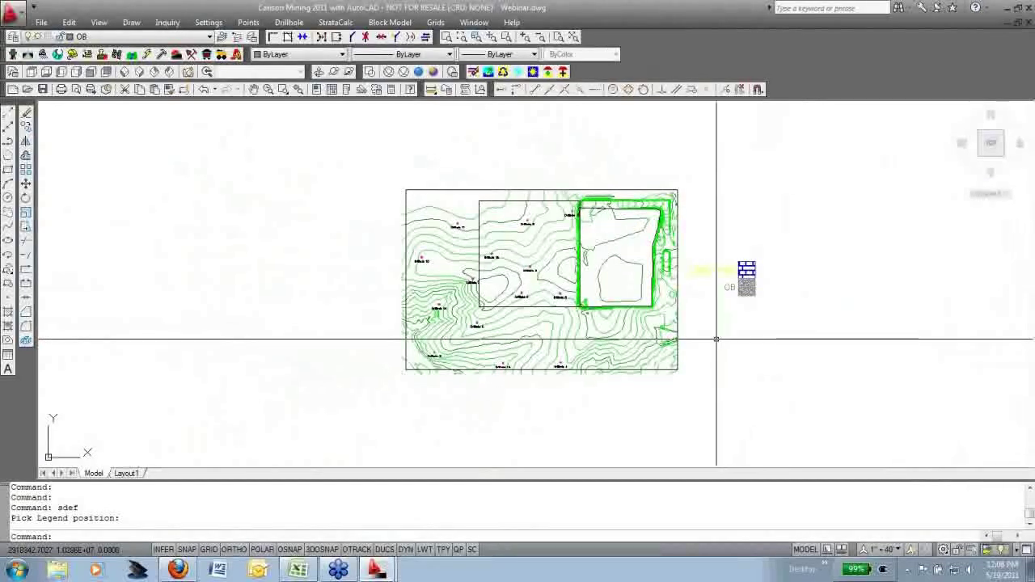
{"action": "middle_click_drag", "start_coordinate": [520, 296], "coordinate": [501, 298]}
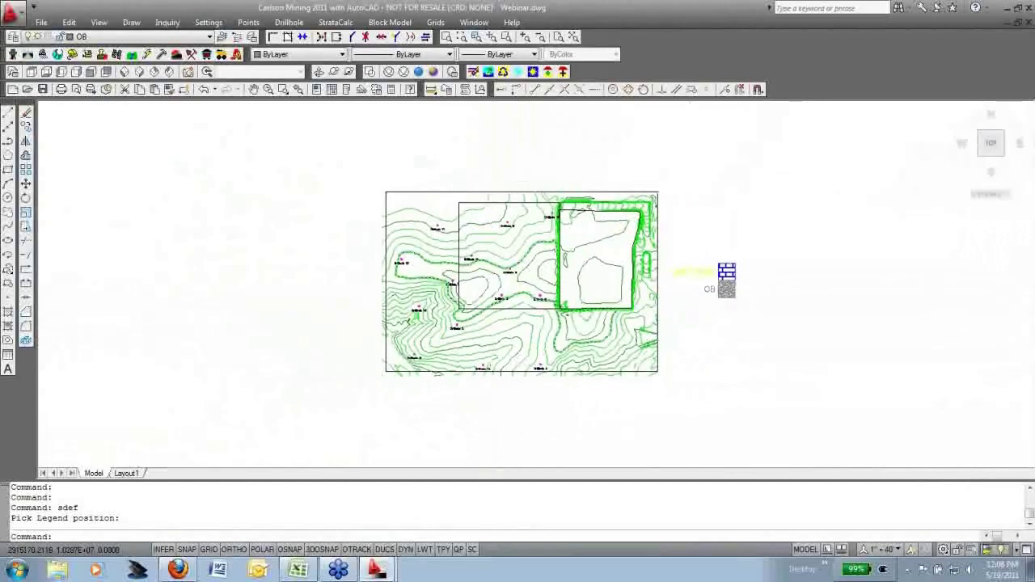
Draw a polyline using the Center object snap from Drillhole 13 eastward through three drillholes, ending at the west edge of the pit
{"action": "scroll", "coordinate": [492, 307], "scroll_direction": "up", "scroll_amount": 1}
{"action": "scroll", "coordinate": [612, 308], "scroll_direction": "up", "scroll_amount": 1}
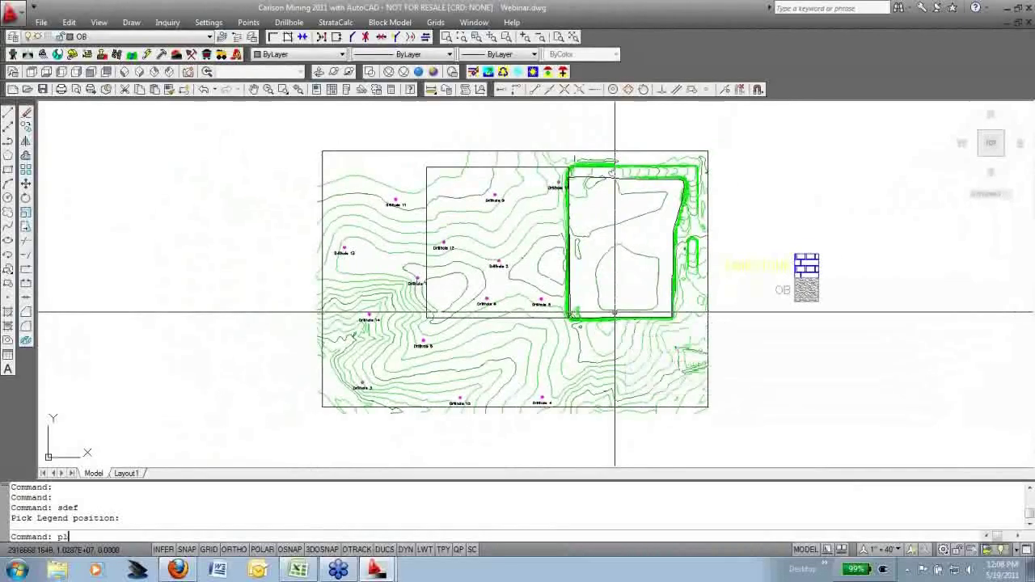
{"action": "type", "text": "pl"}
{"action": "key", "text": "Return"}
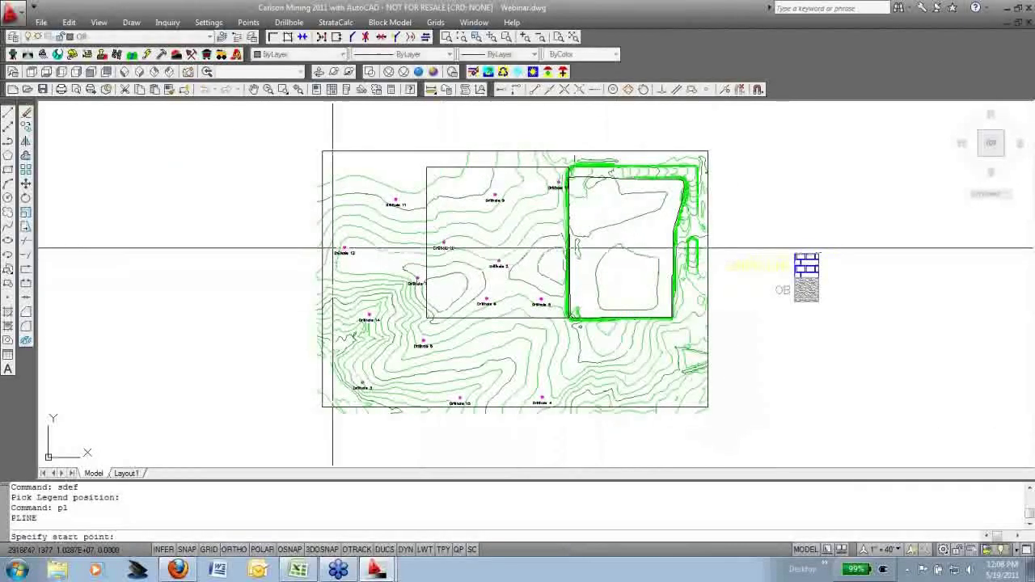
{"action": "left_click", "coordinate": [342, 247]}
{"action": "key", "text": "F3"}
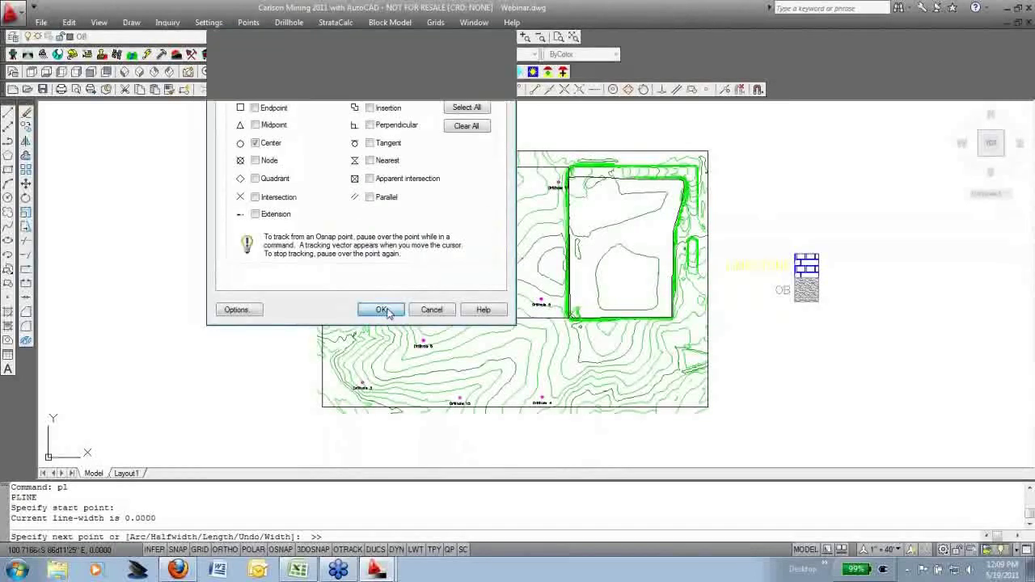
{"action": "left_click", "coordinate": [381, 310]}
{"action": "left_click", "coordinate": [345, 248]}
{"action": "left_click", "coordinate": [417, 279]}
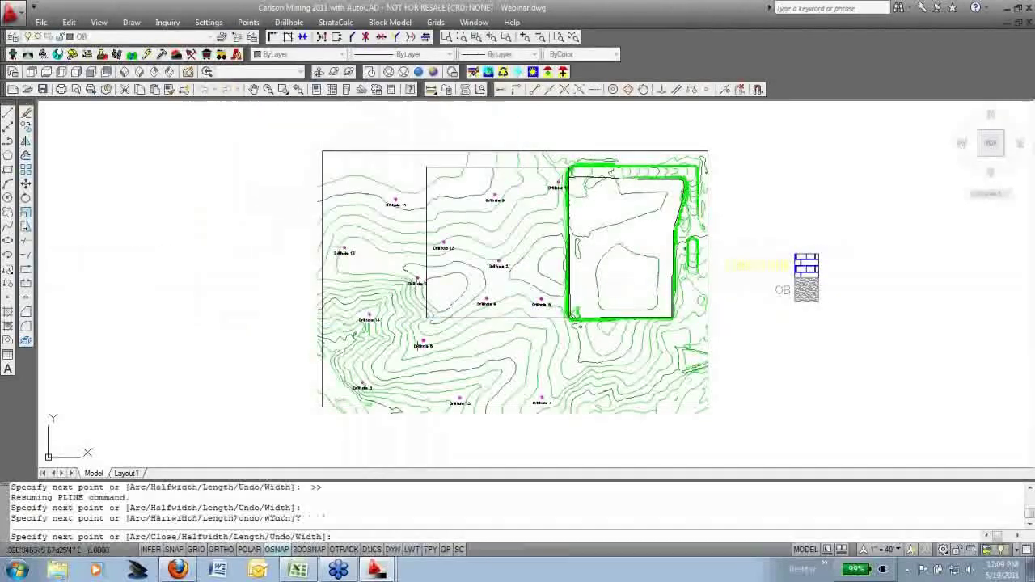
{"action": "left_click", "coordinate": [482, 298]}
{"action": "left_click", "coordinate": [541, 299]}
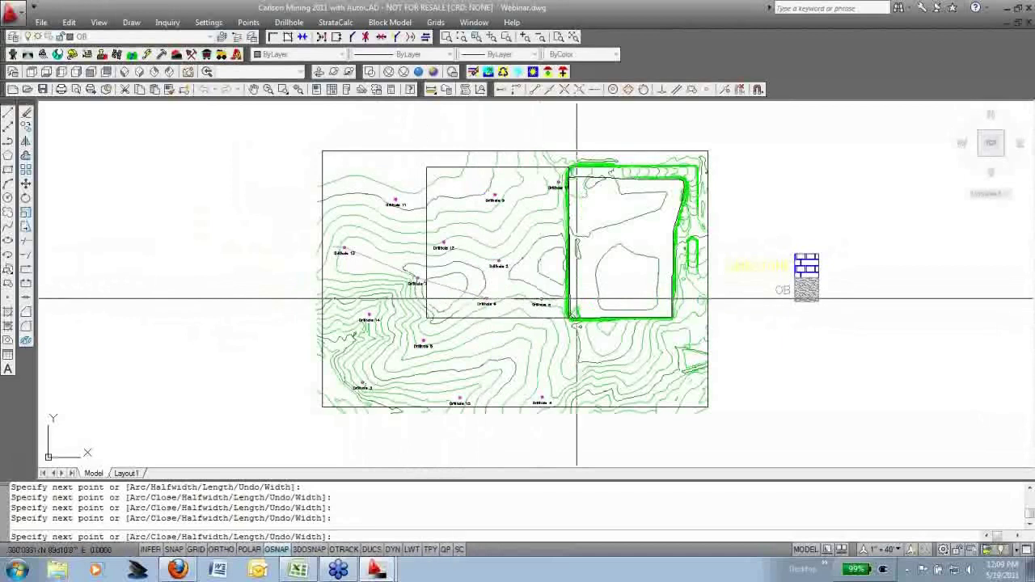
{"action": "left_click", "coordinate": [577, 298]}
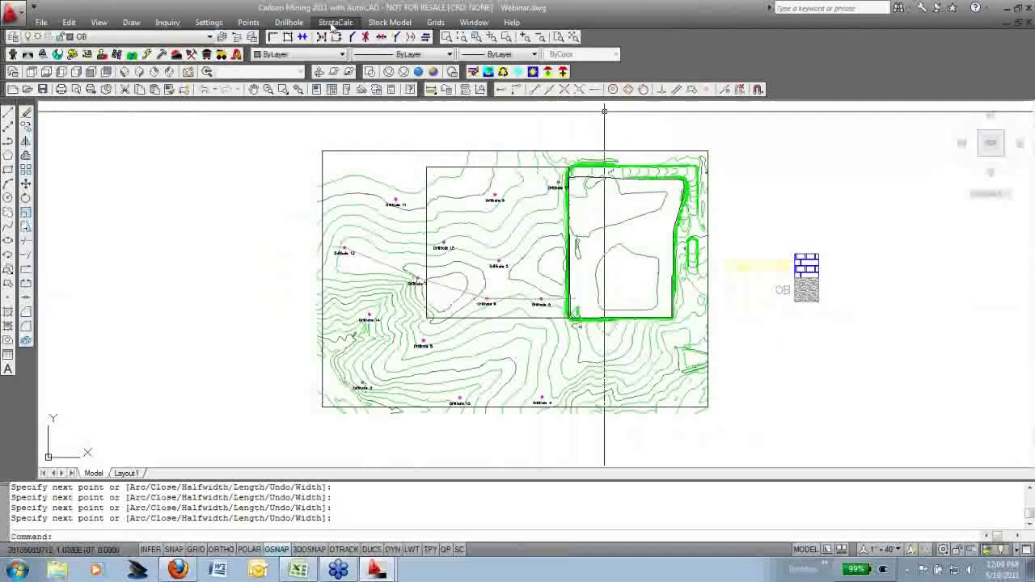
{"action": "key", "text": "Return"}
Configure the geologic columns to draw on a 2D grid, projected horizontally and aligned by elevation, with Draw on Fence Diagram turned off
{"action": "left_click", "coordinate": [301, 24]}
{"action": "left_click", "coordinate": [328, 272]}
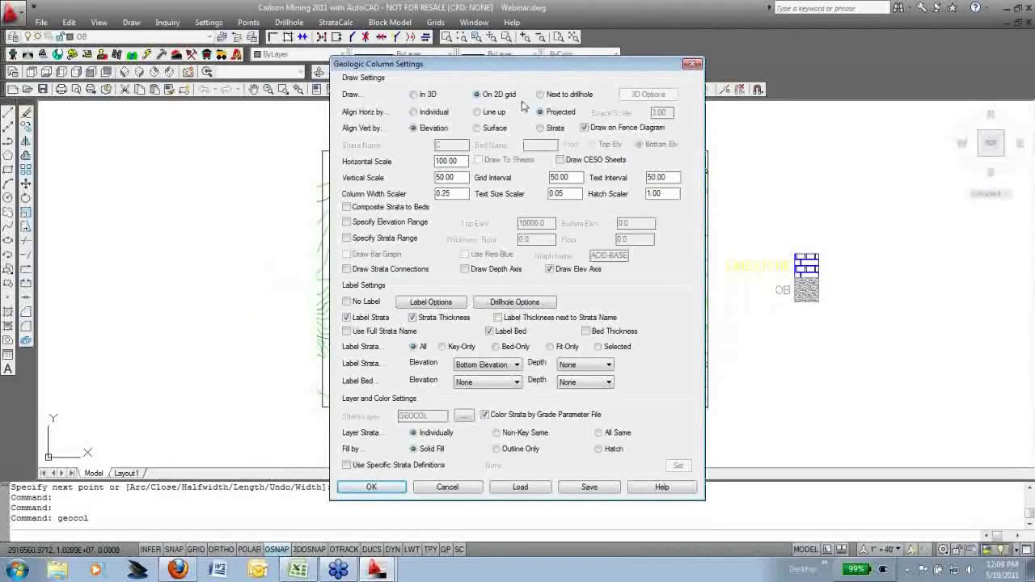
{"action": "left_click", "coordinate": [584, 127]}
{"action": "left_click", "coordinate": [457, 176]}
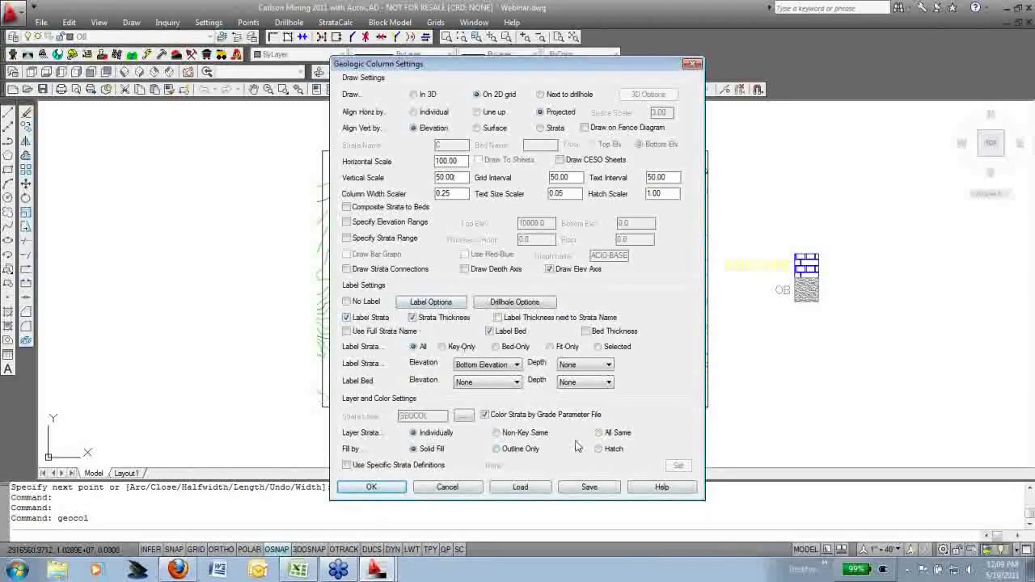
{"action": "left_click", "coordinate": [396, 491]}
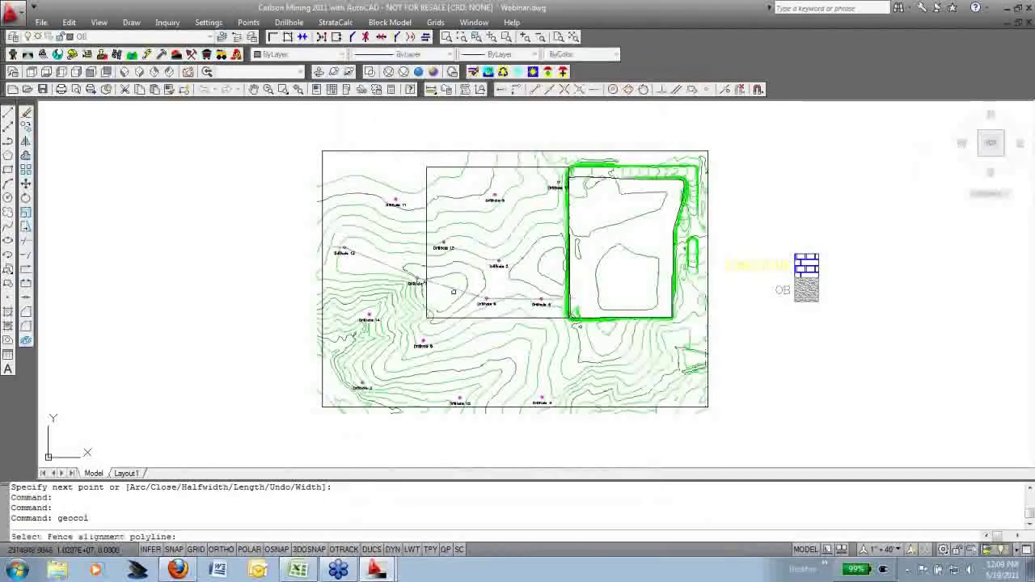
Draw geologic columns for the drillholes within 50 of the fence polyline, displaying the CA attribute, and place them northeast of the map
{"action": "left_click", "coordinate": [426, 285]}
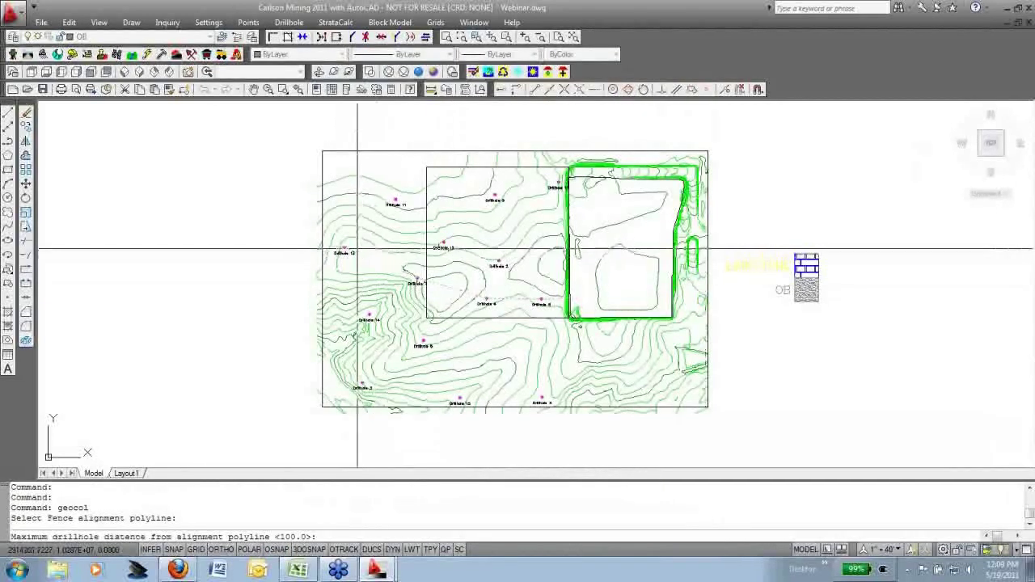
{"action": "type", "text": "50"}
{"action": "key", "text": "Return"}
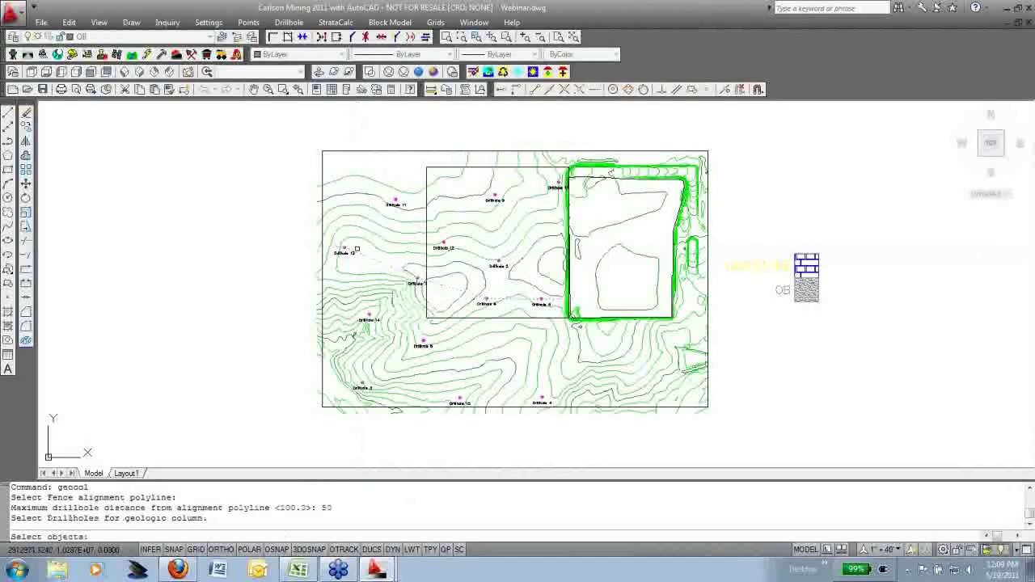
{"action": "left_click", "coordinate": [297, 215]}
{"action": "left_click", "coordinate": [604, 356]}
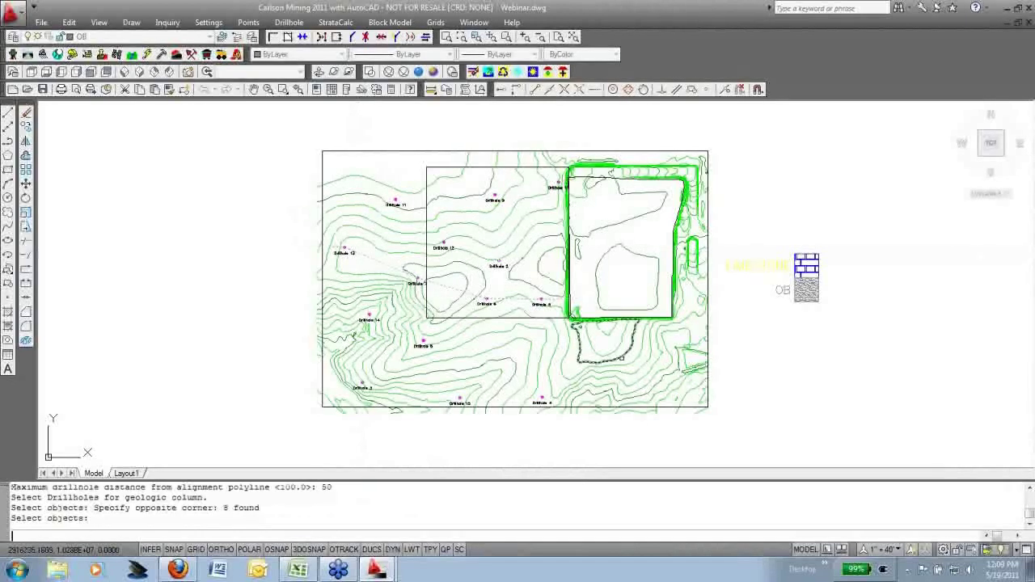
{"action": "key", "text": "Return"}
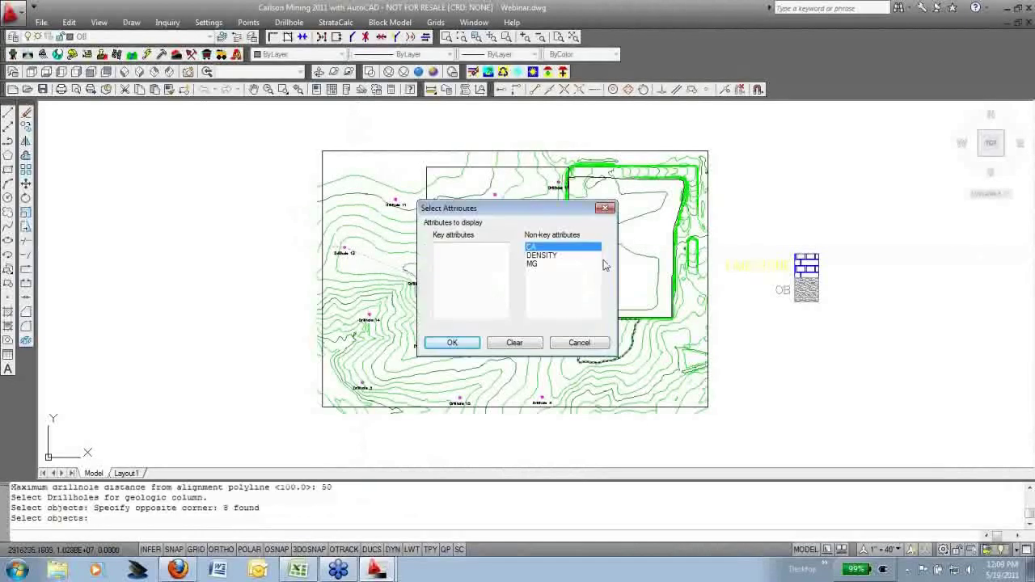
{"action": "left_click", "coordinate": [453, 343]}
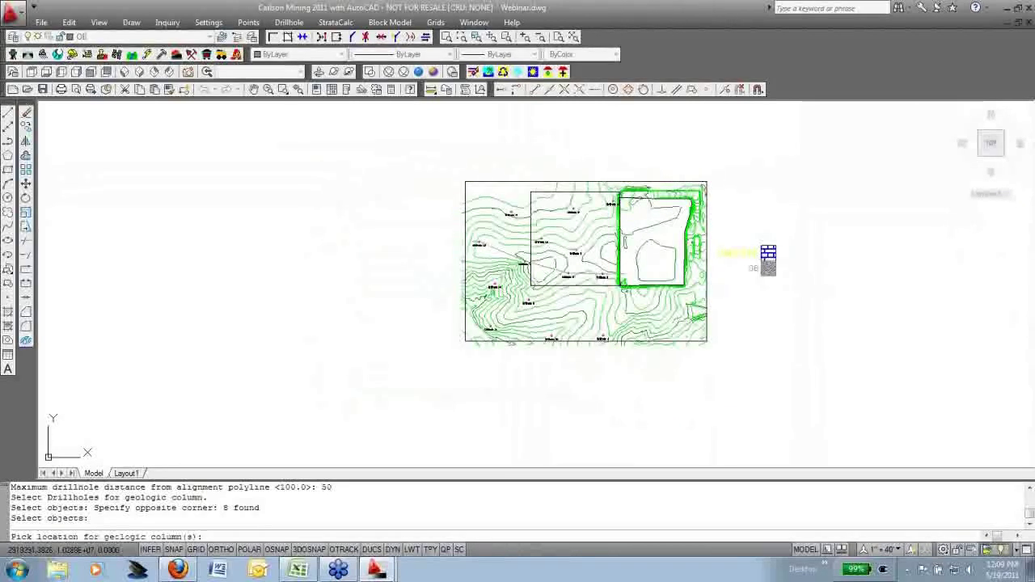
{"action": "left_click", "coordinate": [823, 171]}
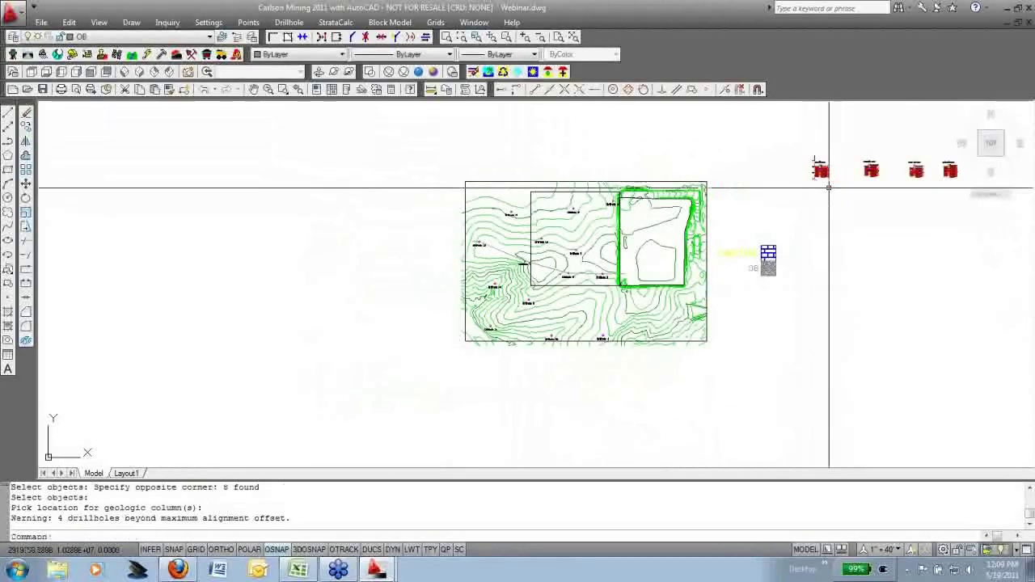
{"action": "middle_click_drag", "start_coordinate": [828, 169], "coordinate": [706, 257]}
{"action": "scroll", "coordinate": [700, 257], "scroll_direction": "up", "scroll_amount": 10}
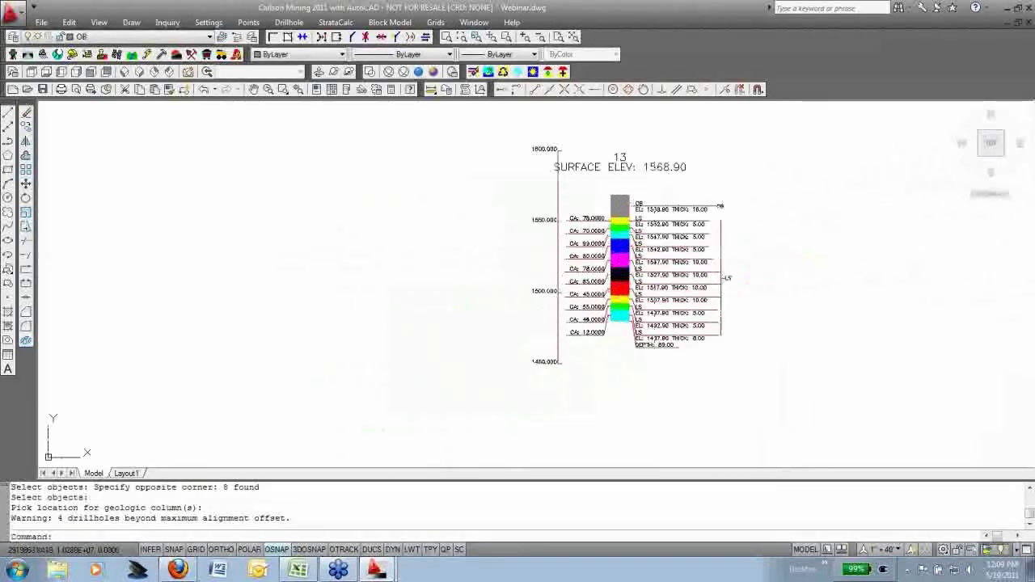
Examine the strata labels, elevations, thicknesses and CA values on the geologic columns along the fence line
{"action": "scroll", "coordinate": [696, 242], "scroll_direction": "up", "scroll_amount": 3}
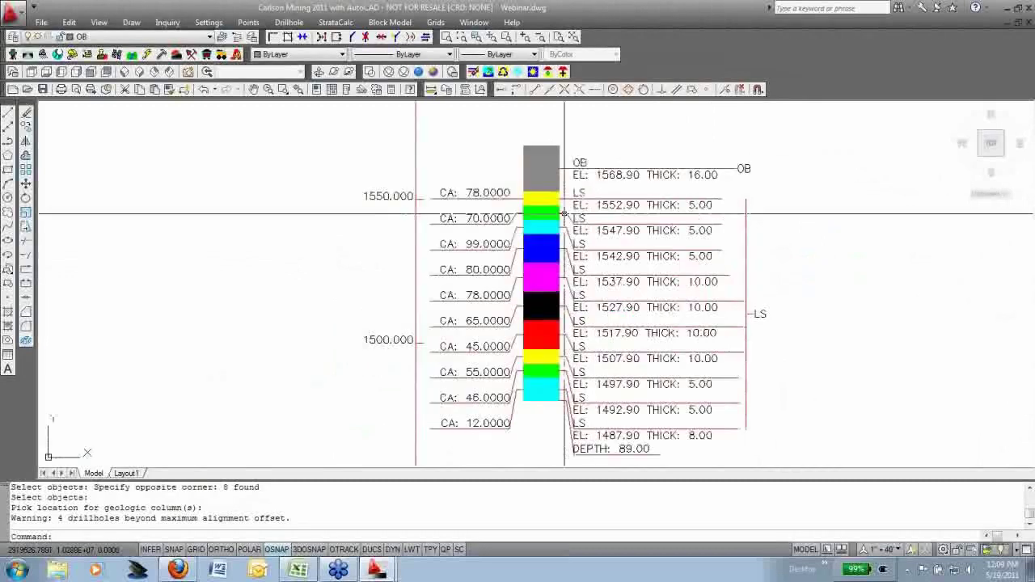
{"action": "scroll", "coordinate": [554, 404], "scroll_direction": "down", "scroll_amount": 2}
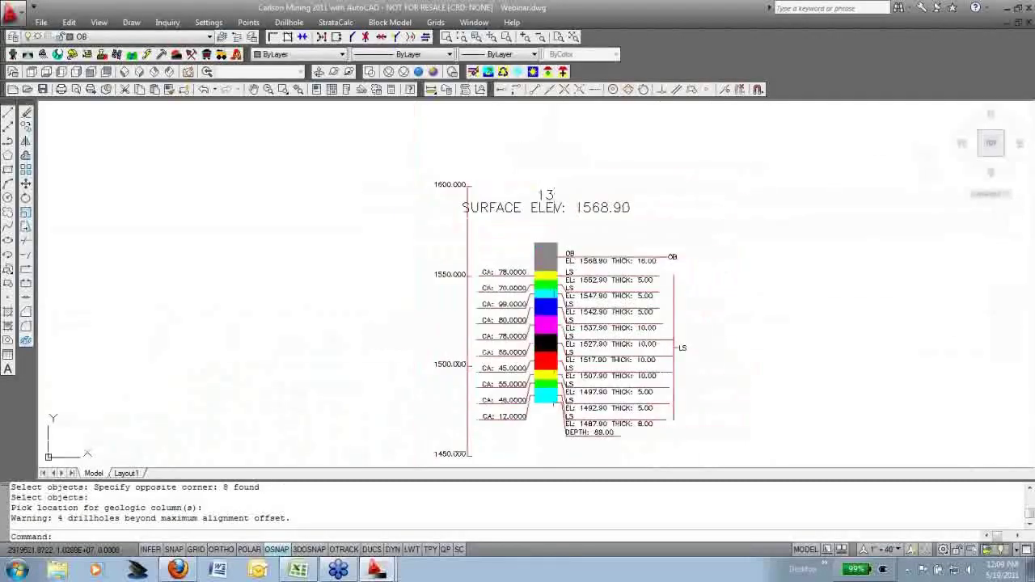
{"action": "middle_click_drag", "start_coordinate": [696, 361], "coordinate": [623, 312]}
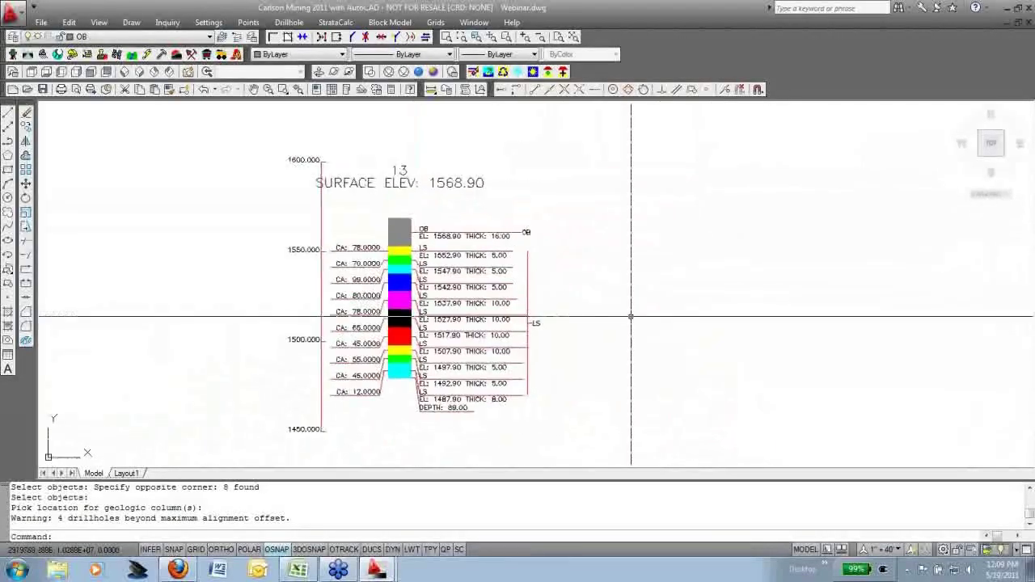
{"action": "scroll", "coordinate": [469, 334], "scroll_direction": "up", "scroll_amount": 1}
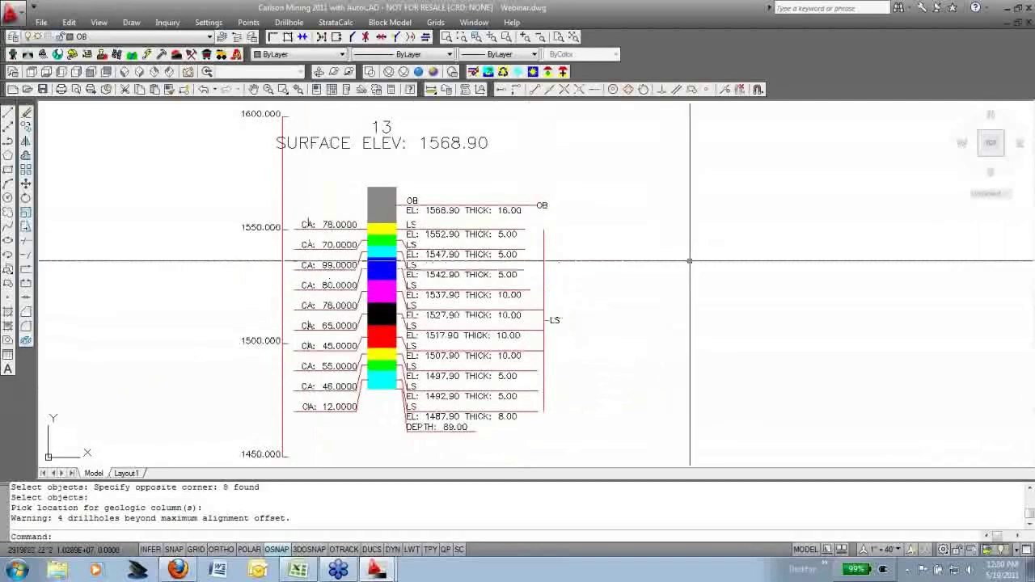
{"action": "scroll", "coordinate": [693, 284], "scroll_direction": "down", "scroll_amount": 5}
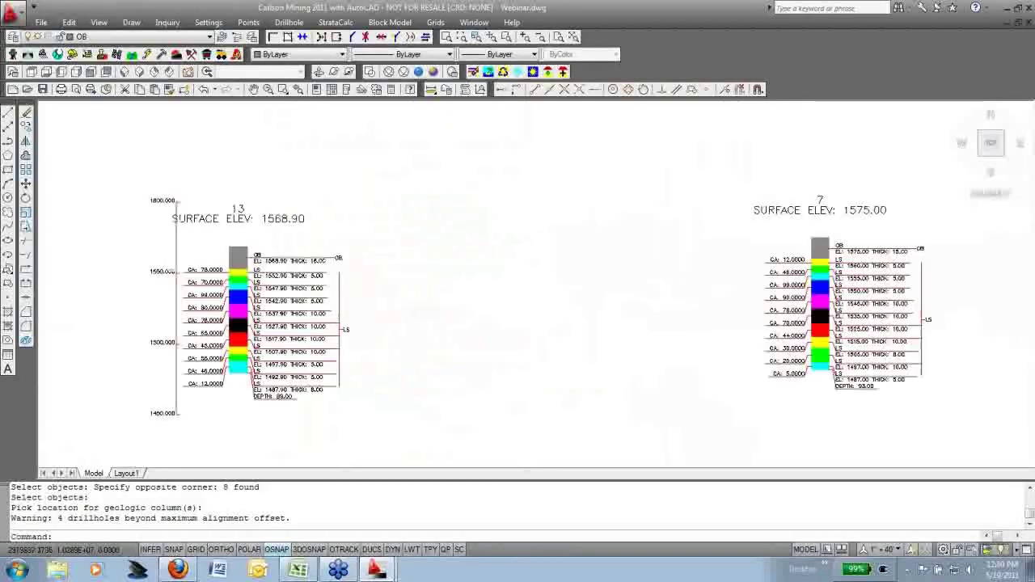
{"action": "middle_click_drag", "start_coordinate": [874, 304], "coordinate": [536, 313]}
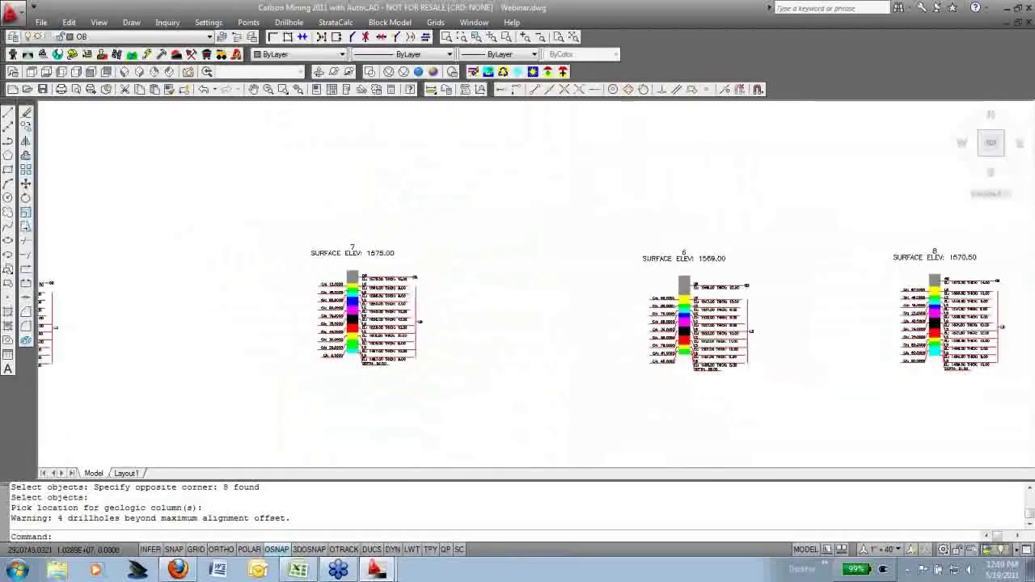
{"action": "scroll", "coordinate": [536, 313], "scroll_direction": "down", "scroll_amount": 4}
Configure the geologic columns to draw strata connections and fill the strata by hatch
{"action": "key", "text": "Return"}
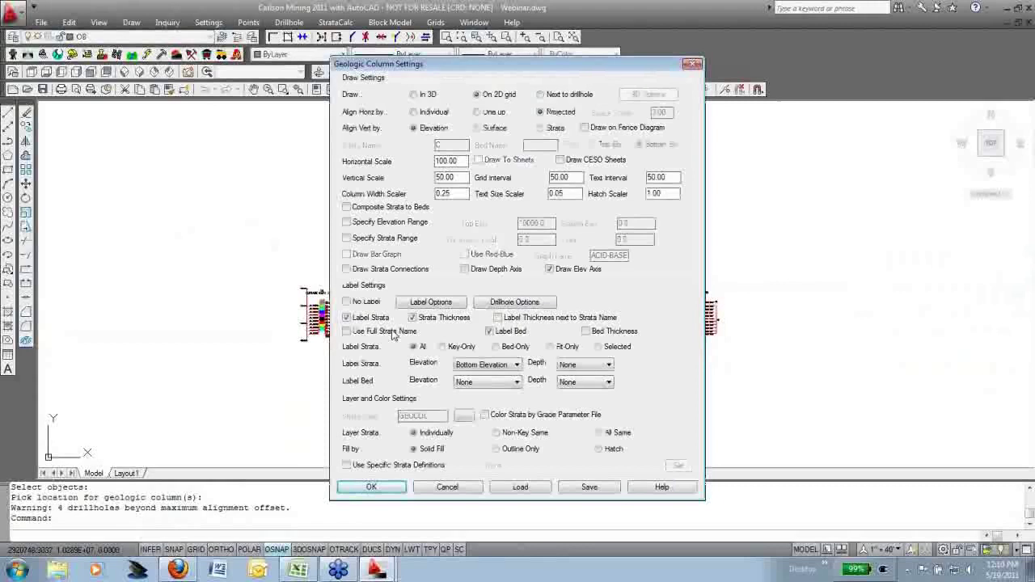
{"action": "left_click", "coordinate": [347, 270]}
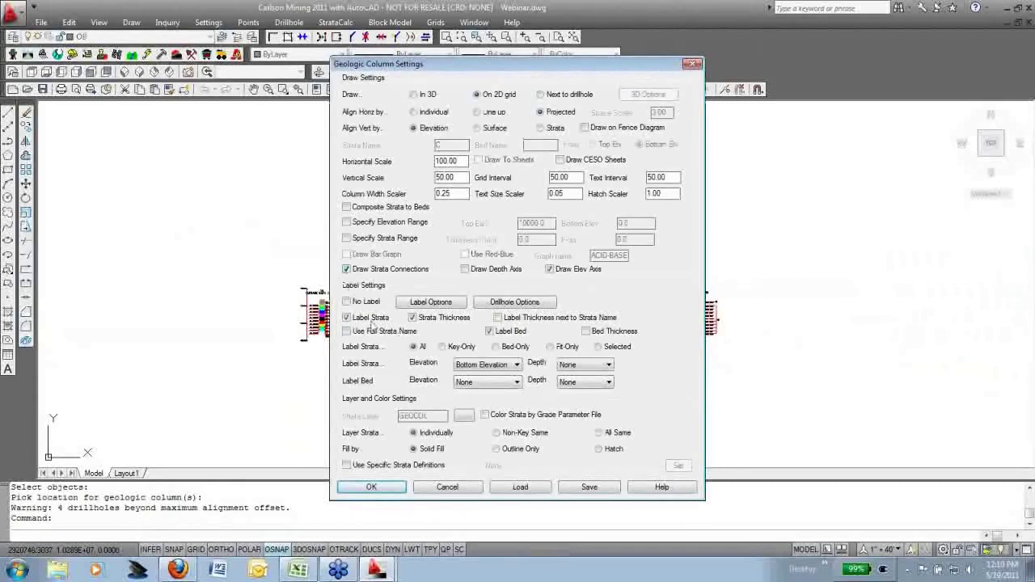
{"action": "left_click", "coordinate": [598, 448]}
{"action": "left_click", "coordinate": [371, 487]}
Draw geologic columns for the drillholes within 50 of the fence polyline, displaying the CA attribute, and place them above the first row of columns
{"action": "scroll", "coordinate": [357, 416], "scroll_direction": "down", "scroll_amount": 3}
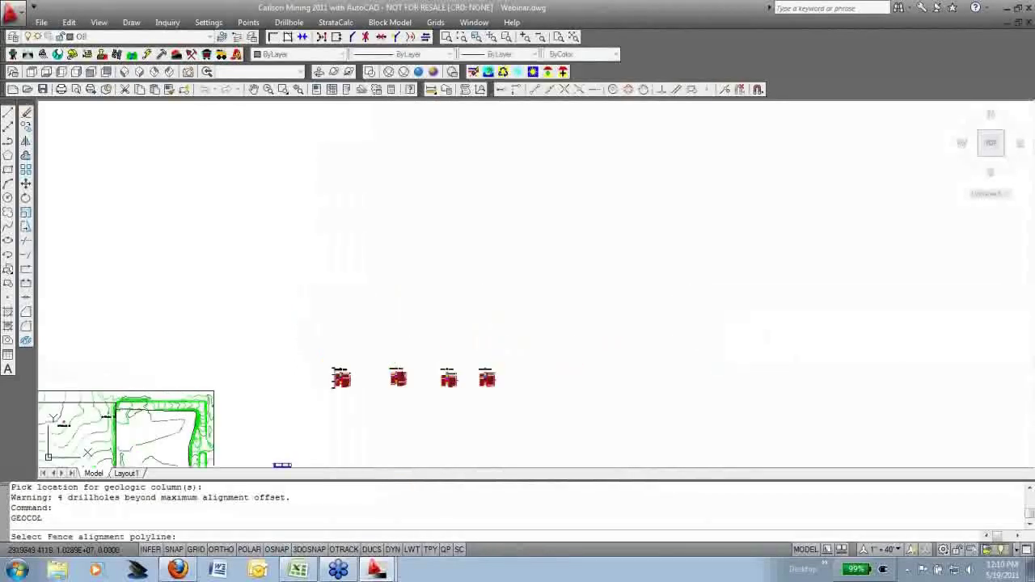
{"action": "middle_click_drag", "start_coordinate": [420, 286], "coordinate": [582, 177]}
{"action": "left_click", "coordinate": [224, 363]}
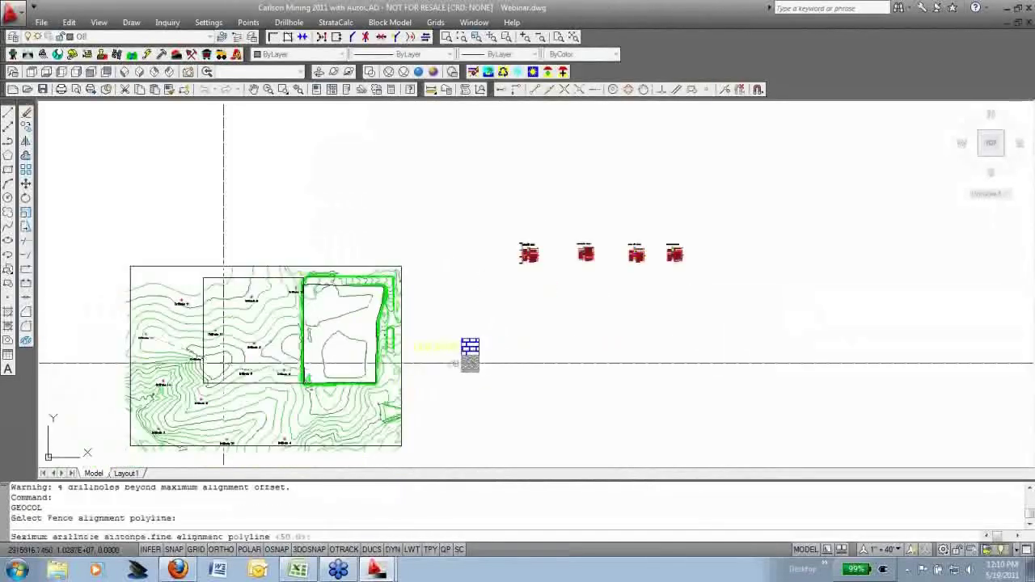
{"action": "key", "text": "Return"}
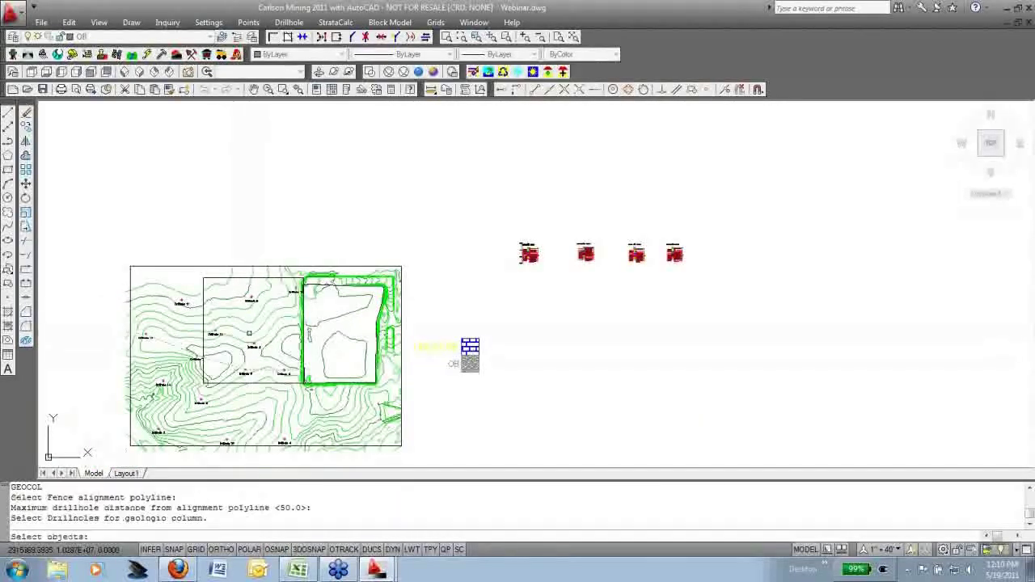
{"action": "left_click", "coordinate": [98, 305]}
{"action": "left_click", "coordinate": [365, 420]}
{"action": "key", "text": "Return"}
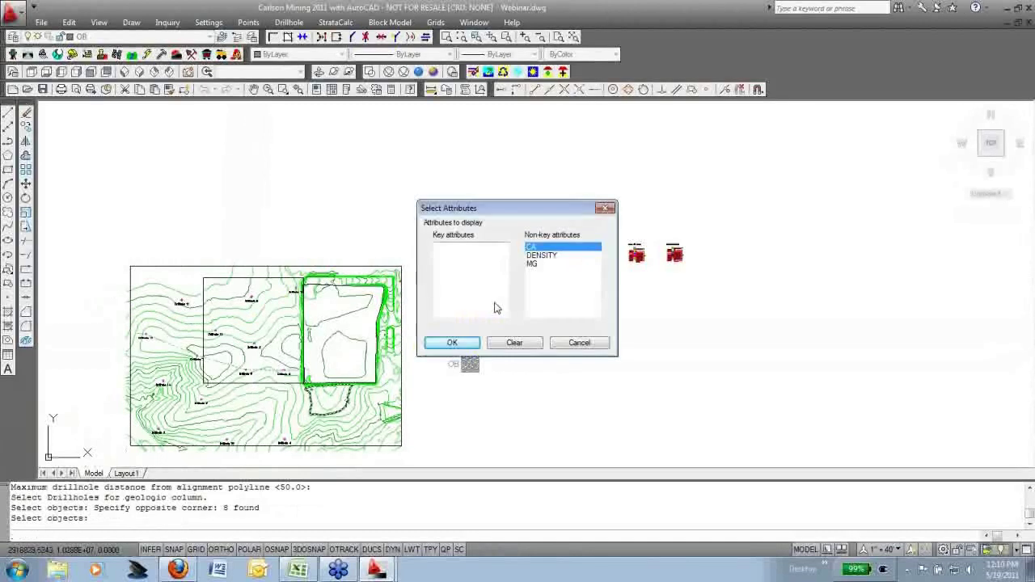
{"action": "left_click", "coordinate": [452, 342]}
{"action": "left_click", "coordinate": [403, 390]}
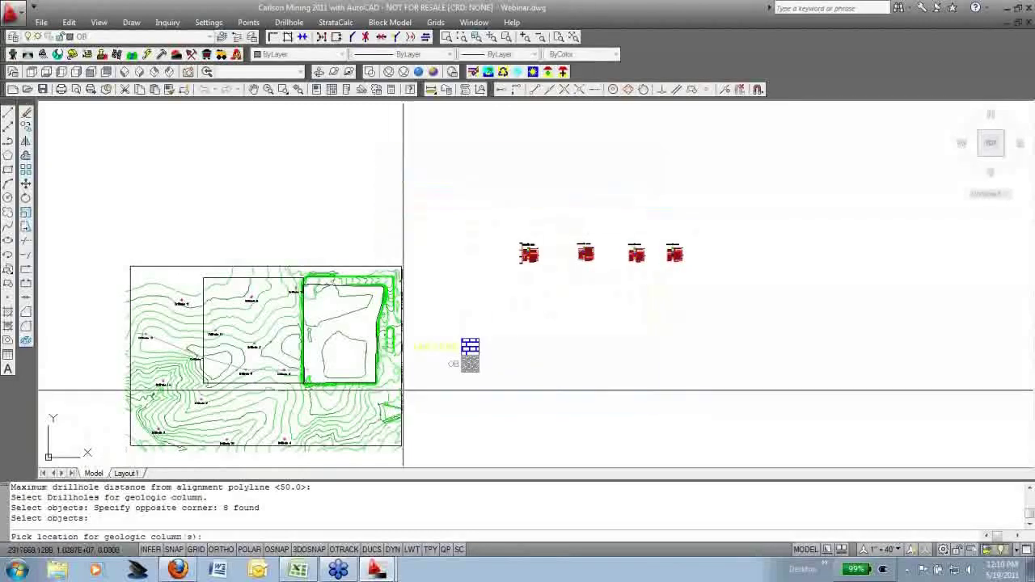
{"action": "left_click", "coordinate": [527, 219]}
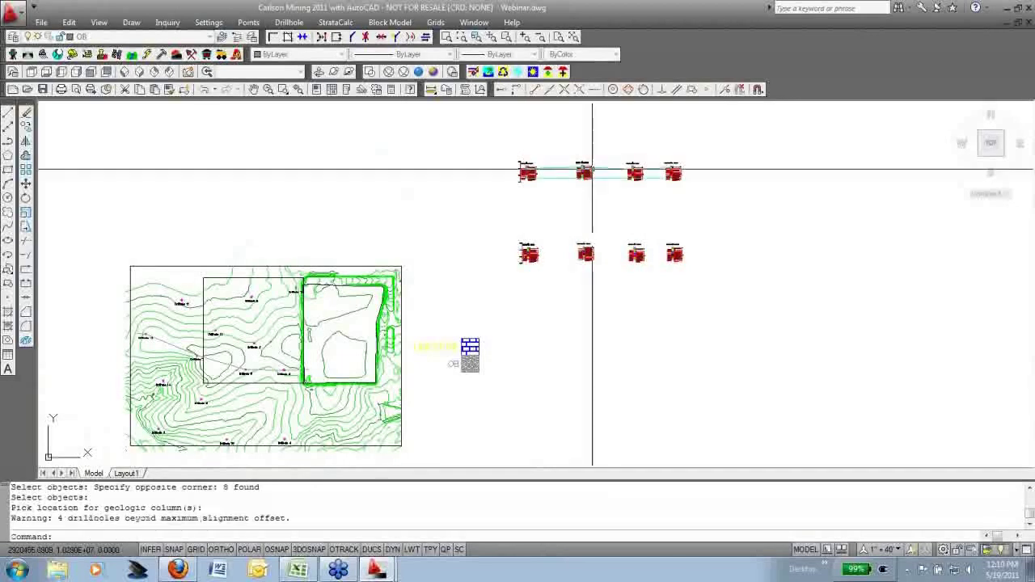
Examine the hatched strata and the connection lines between the columns in the upper row
{"action": "scroll", "coordinate": [561, 169], "scroll_direction": "up", "scroll_amount": 5}
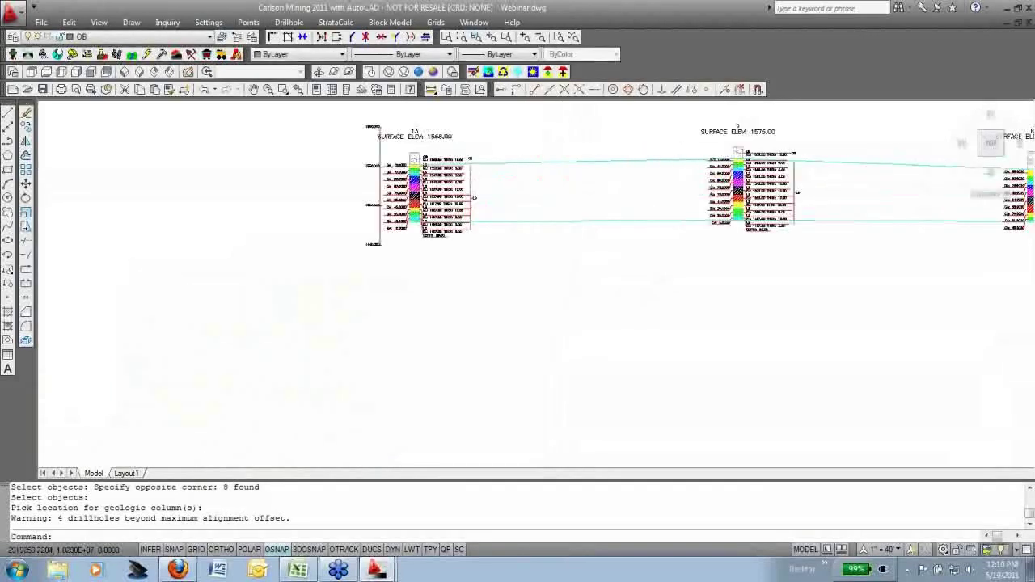
{"action": "middle_click_drag", "start_coordinate": [433, 168], "coordinate": [418, 252]}
{"action": "scroll", "coordinate": [418, 252], "scroll_direction": "up", "scroll_amount": 4}
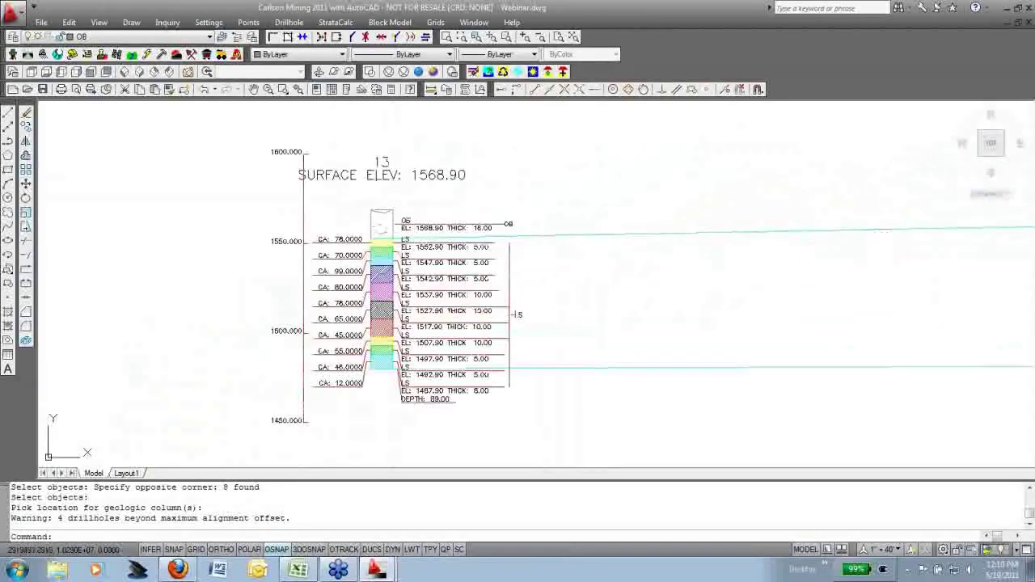
{"action": "scroll", "coordinate": [386, 225], "scroll_direction": "down", "scroll_amount": 3}
{"action": "scroll", "coordinate": [531, 328], "scroll_direction": "down", "scroll_amount": 5}
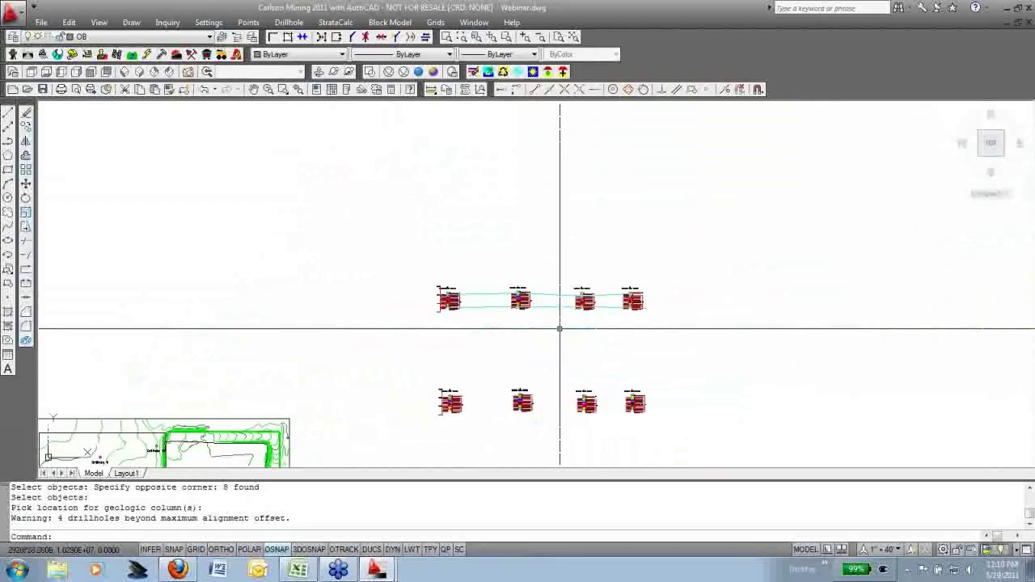
{"action": "mouse_move", "coordinate": [560, 329]}
{"action": "middle_mouse_down"}
{"action": "mouse_move", "coordinate": [512, 361]}
{"action": "mouse_move", "coordinate": [681, 227]}
{"action": "mouse_move", "coordinate": [673, 232]}
{"action": "middle_mouse_up"}
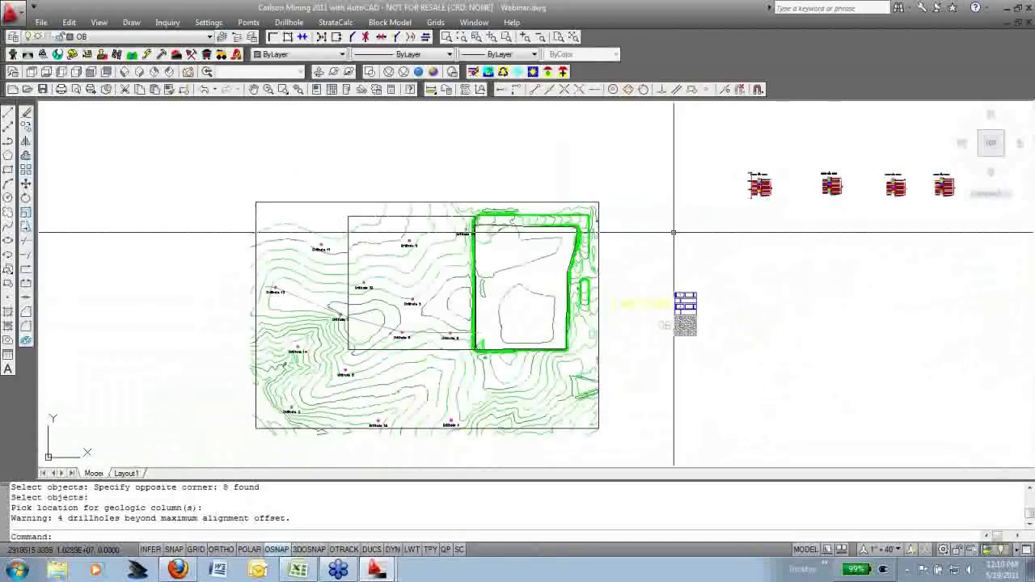
Configure the geologic columns to draw in 3D with solid fill and a vertical scale of 100
{"action": "key", "text": "Return"}
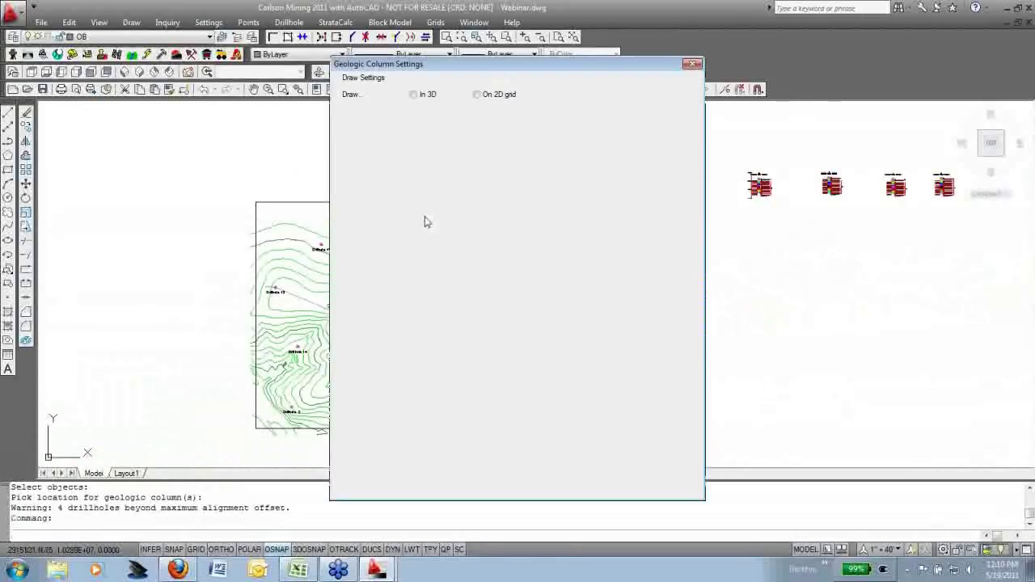
{"action": "left_click", "coordinate": [413, 94]}
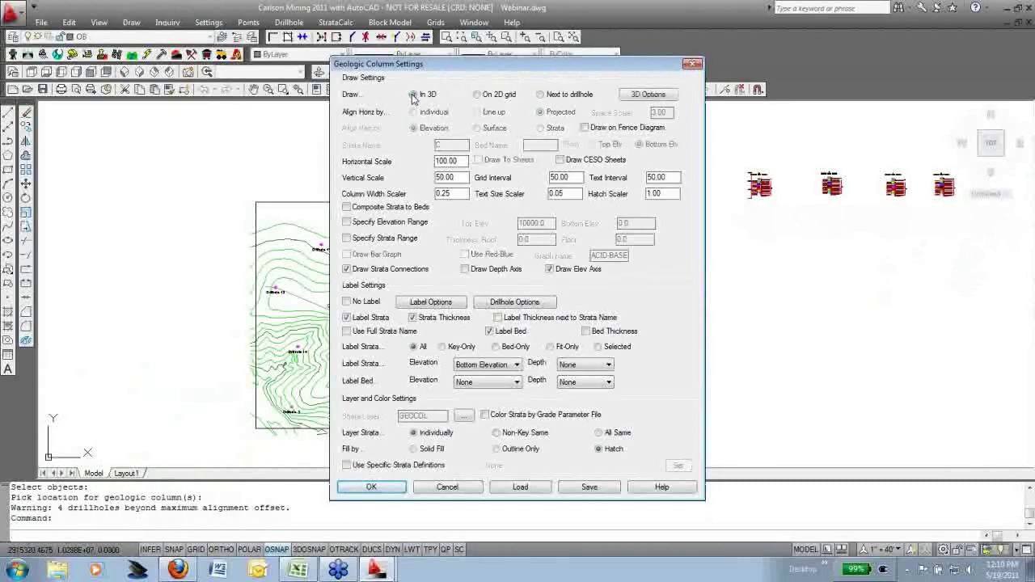
{"action": "left_click", "coordinate": [414, 449]}
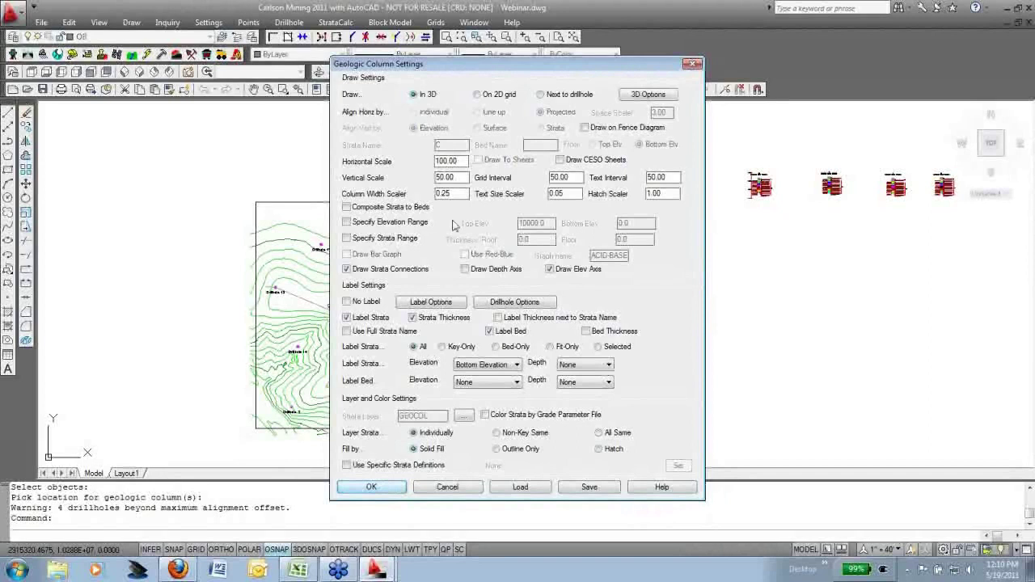
{"action": "left_click_drag", "start_coordinate": [458, 178], "coordinate": [407, 186]}
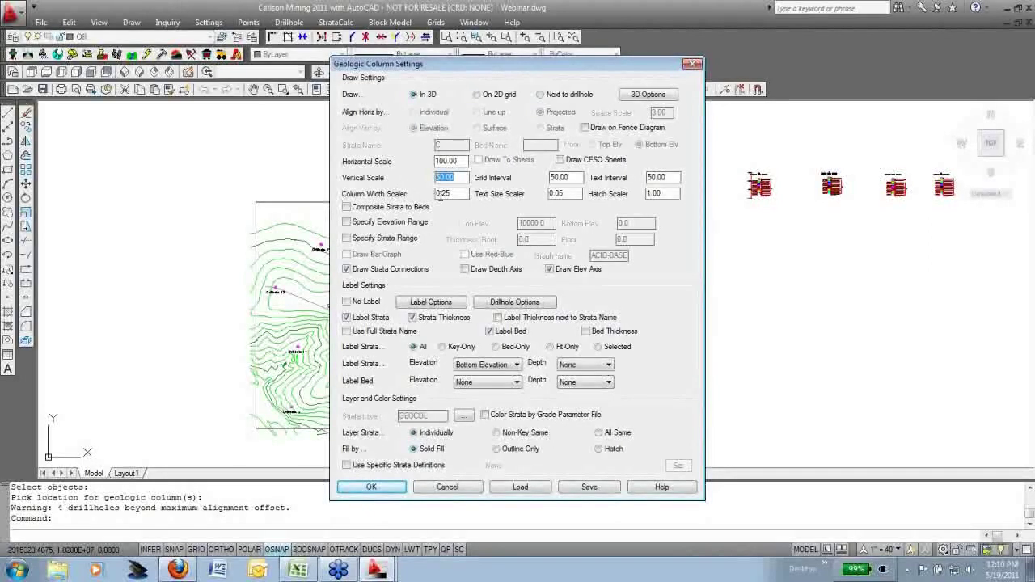
{"action": "type", "text": "100"}
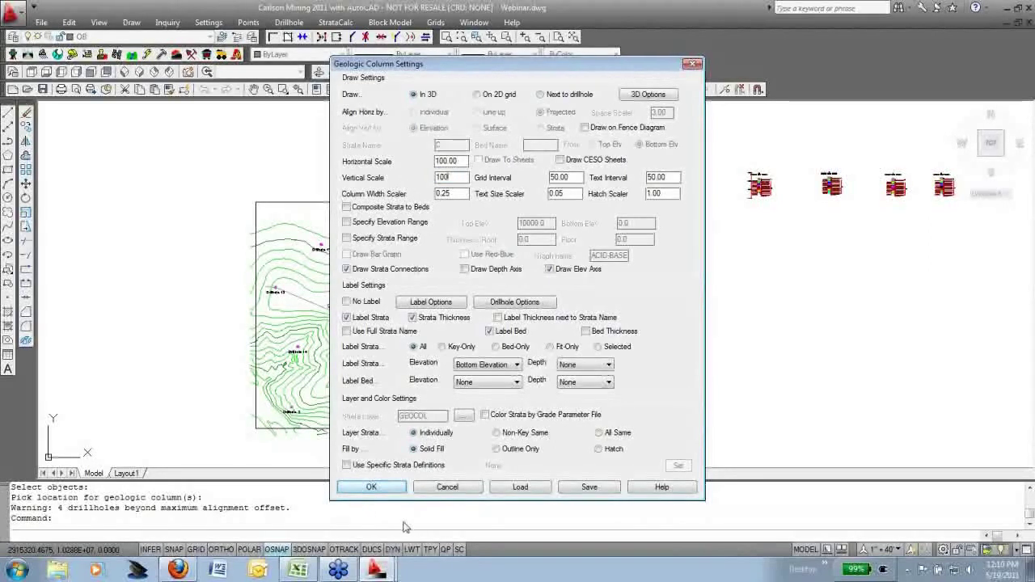
{"action": "left_click", "coordinate": [373, 487]}
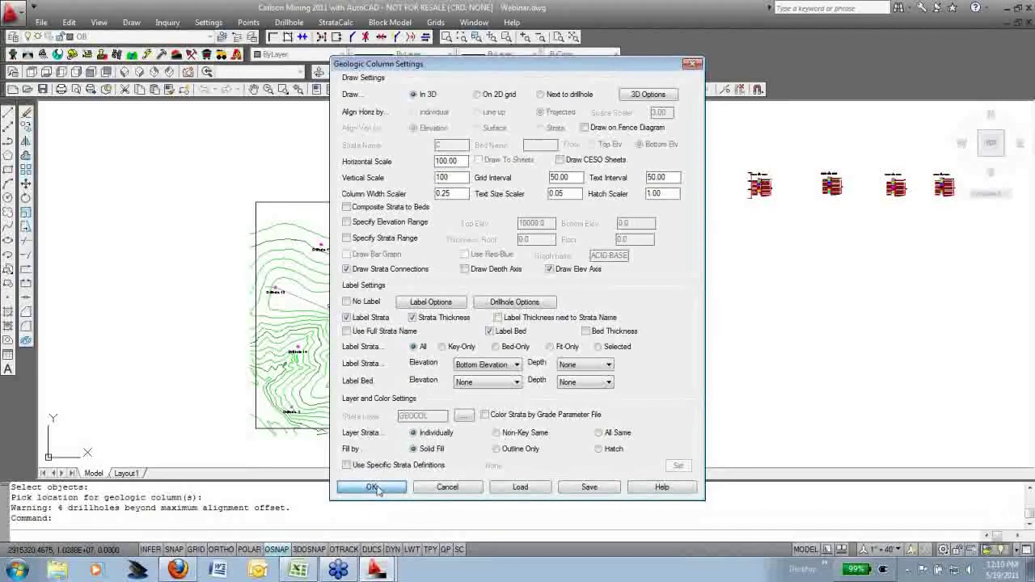
Draw 3D geologic columns for all the drillholes on the map, displaying the CA attribute
{"action": "key", "text": "Return"}
{"action": "left_click", "coordinate": [226, 452]}
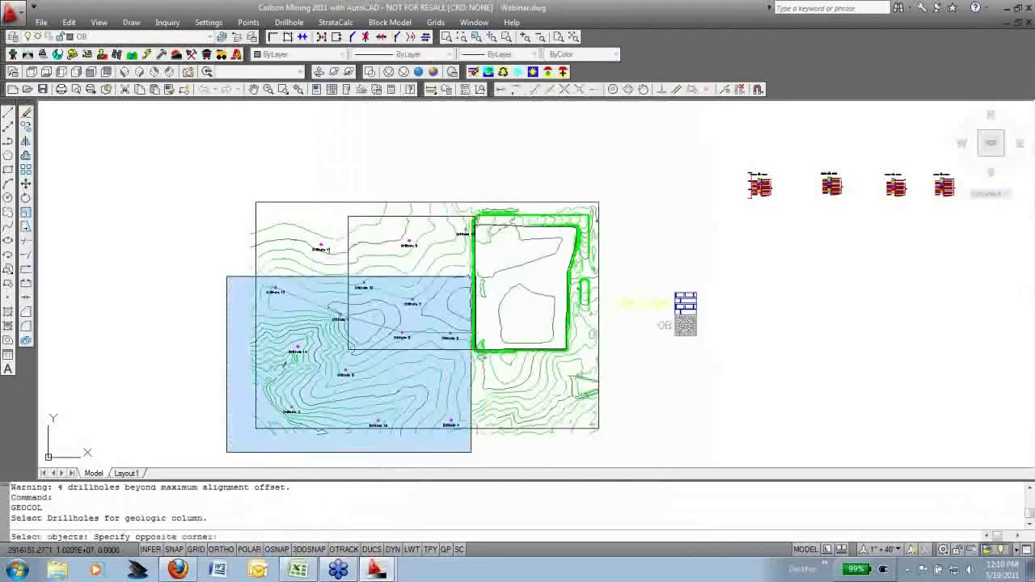
{"action": "left_click", "coordinate": [492, 250]}
{"action": "key", "text": "Return"}
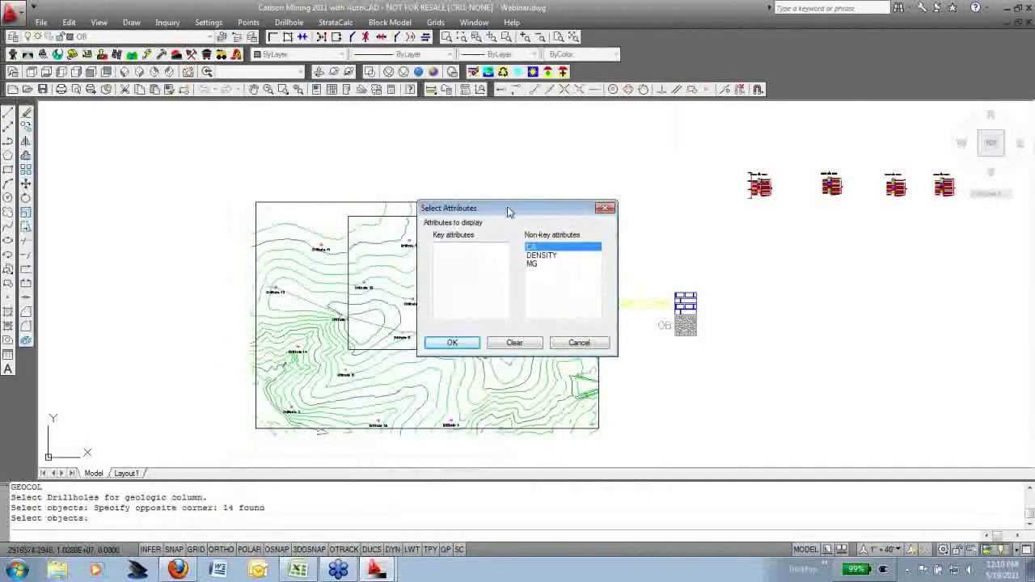
{"action": "left_click", "coordinate": [453, 343]}
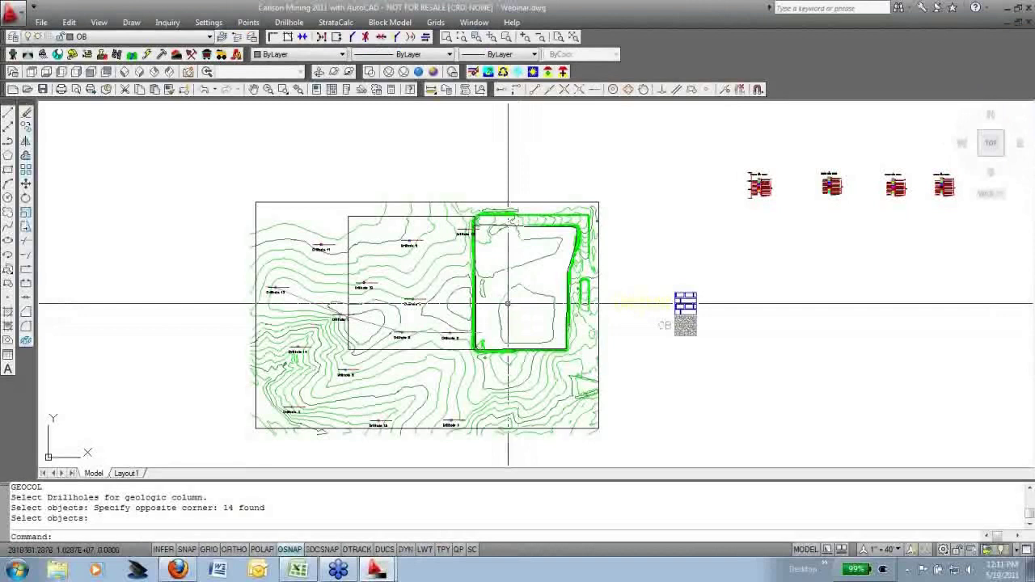
Examine the 3D geologic columns against the contours from an oblique view in the Realistic visual style
{"action": "mouse_move", "coordinate": [507, 303]}
{"action": "middle_mouse_down", "text": "ctrl+shift"}
{"action": "mouse_move", "coordinate": [445, 373]}
{"action": "mouse_move", "coordinate": [448, 388]}
{"action": "mouse_move", "coordinate": [511, 422]}
{"action": "mouse_move", "coordinate": [659, 288]}
{"action": "mouse_move", "coordinate": [464, 282]}
{"action": "mouse_move", "coordinate": [557, 263]}
{"action": "middle_mouse_up", "text": "ctrl+shift"}
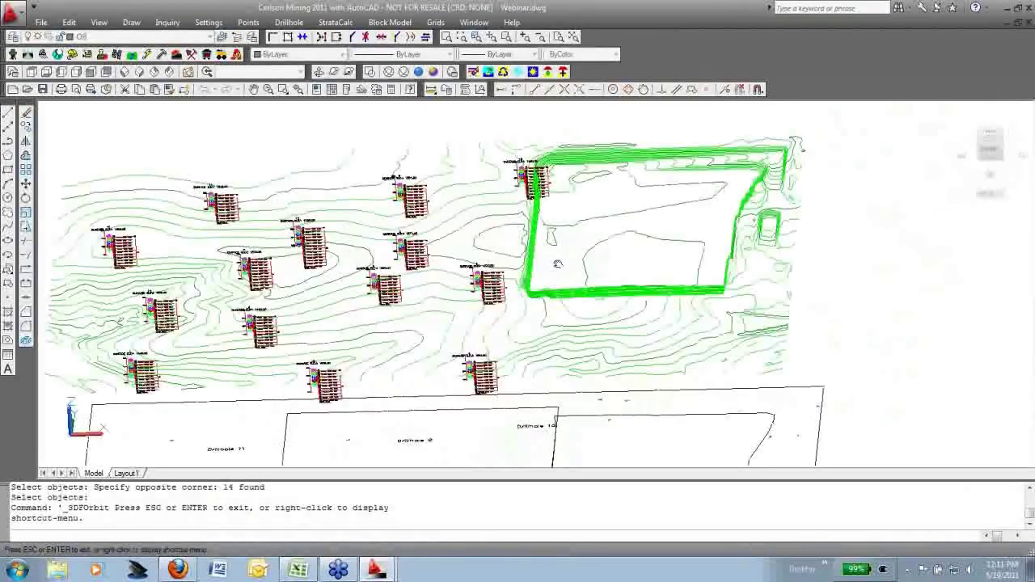
{"action": "right_click", "coordinate": [515, 263]}
{"action": "left_click", "coordinate": [536, 271]}
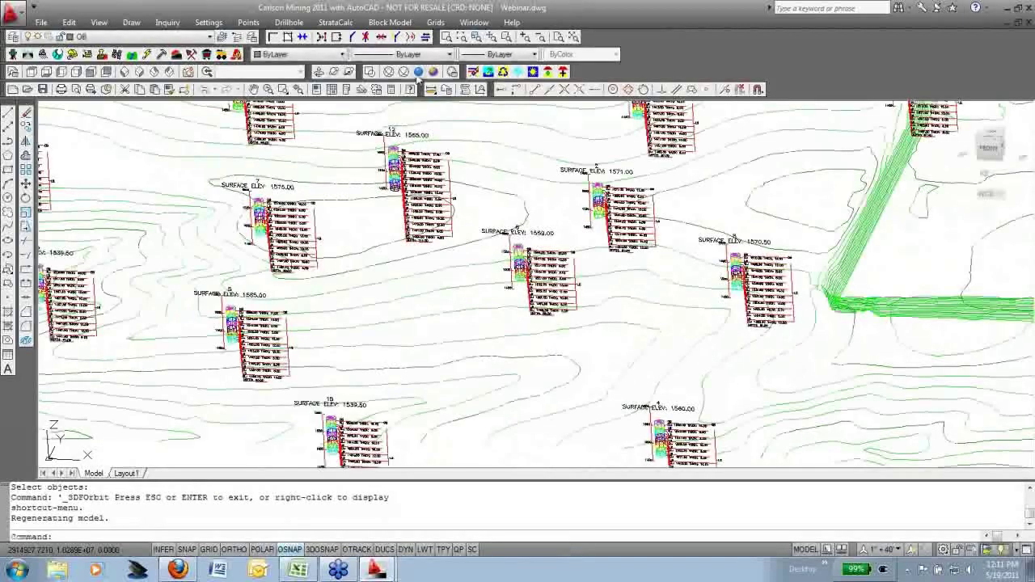
{"action": "left_click", "coordinate": [418, 72]}
{"action": "scroll", "coordinate": [509, 251], "scroll_direction": "up", "scroll_amount": 5}
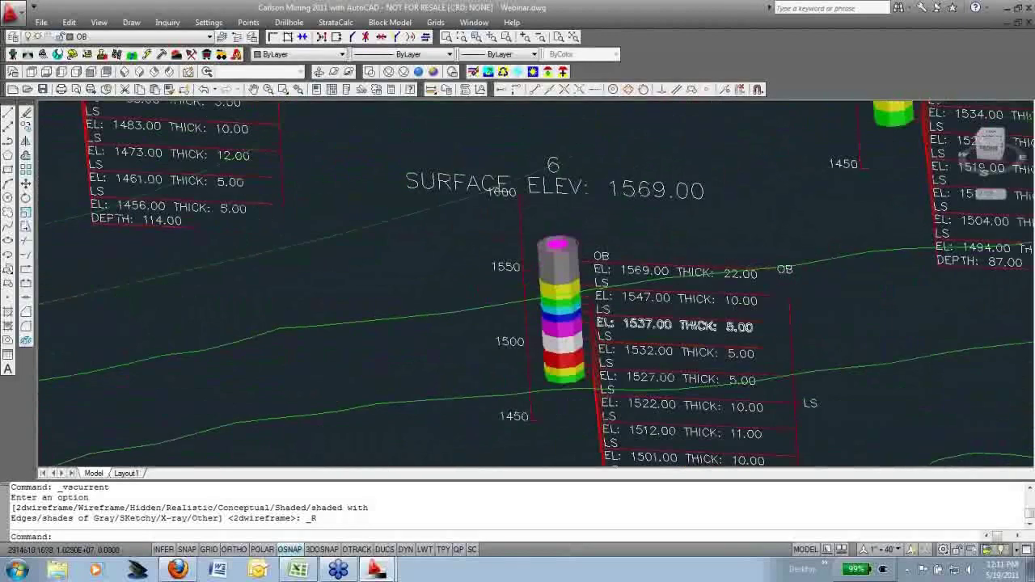
{"action": "scroll", "coordinate": [800, 306], "scroll_direction": "down", "scroll_amount": 5}
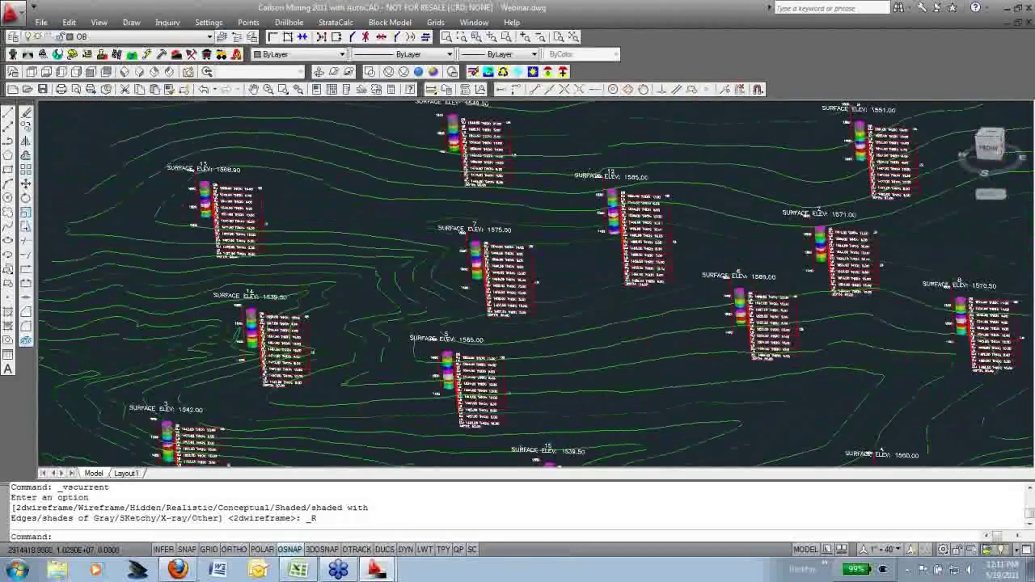
{"action": "scroll", "coordinate": [620, 332], "scroll_direction": "down", "scroll_amount": 5}
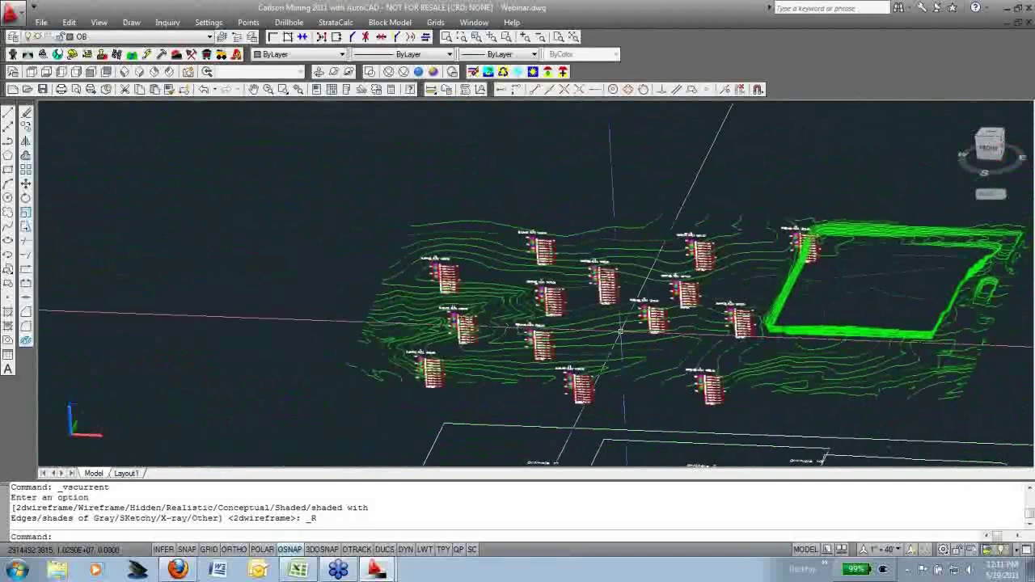
{"action": "scroll", "coordinate": [619, 331], "scroll_direction": "up", "scroll_amount": 5}
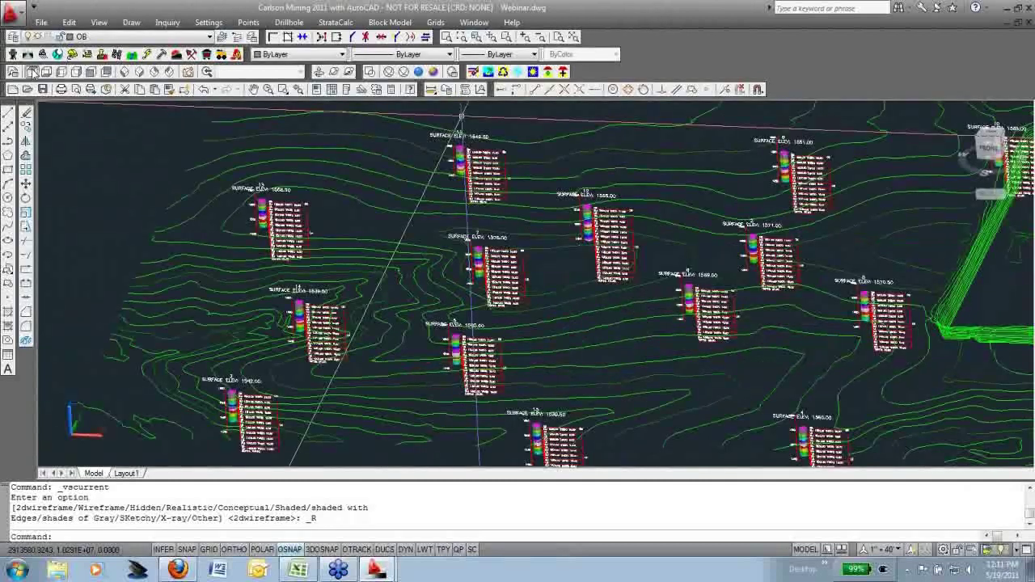
Return the drawing to the plan view without the 3D geologic columns, and save it
{"action": "left_click", "coordinate": [32, 71]}
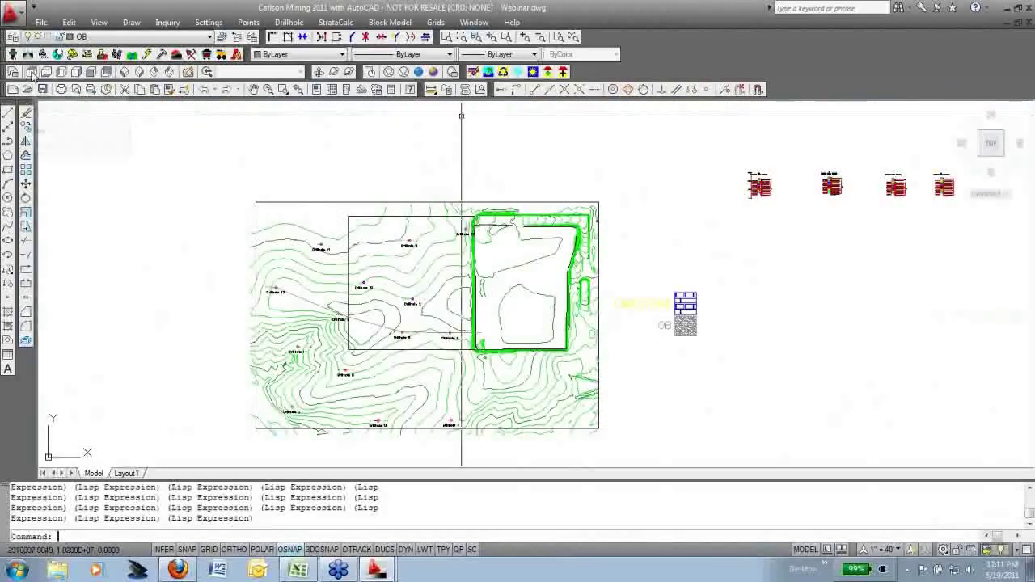
{"action": "left_click", "coordinate": [43, 90]}
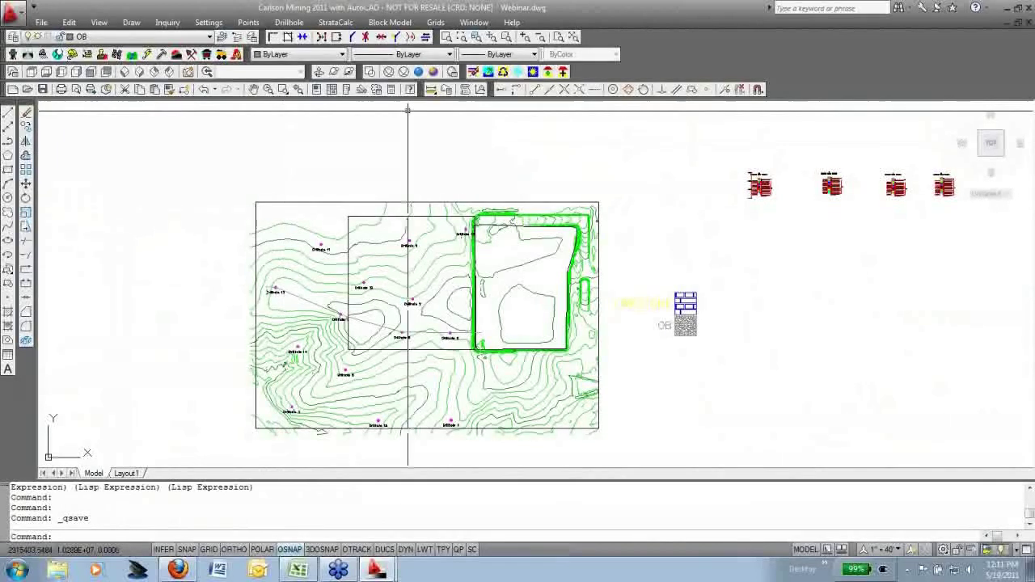
Run the Strata Order and Count Report on all the drillholes, review the listed strata, and close the report
{"action": "scroll", "coordinate": [552, 234], "scroll_direction": "down", "scroll_amount": 2}
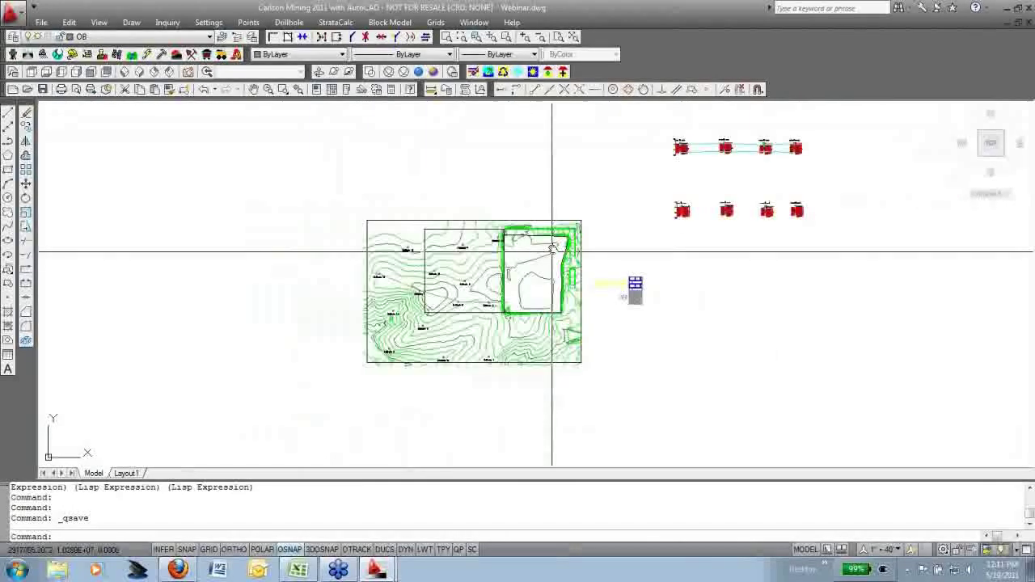
{"action": "scroll", "coordinate": [429, 259], "scroll_direction": "up", "scroll_amount": 3}
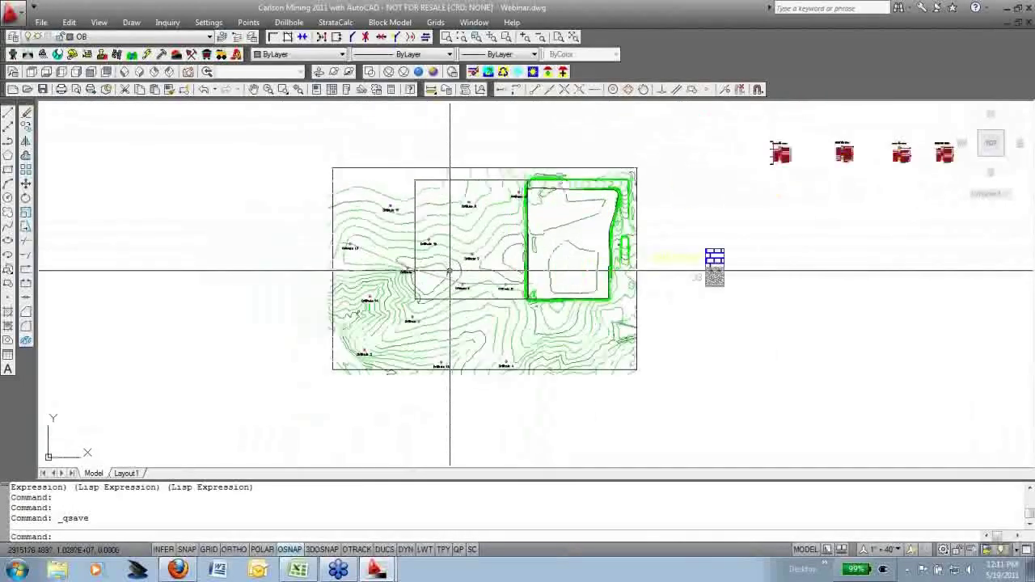
{"action": "scroll", "coordinate": [432, 254], "scroll_direction": "up", "scroll_amount": 2}
{"action": "left_click", "coordinate": [288, 23]}
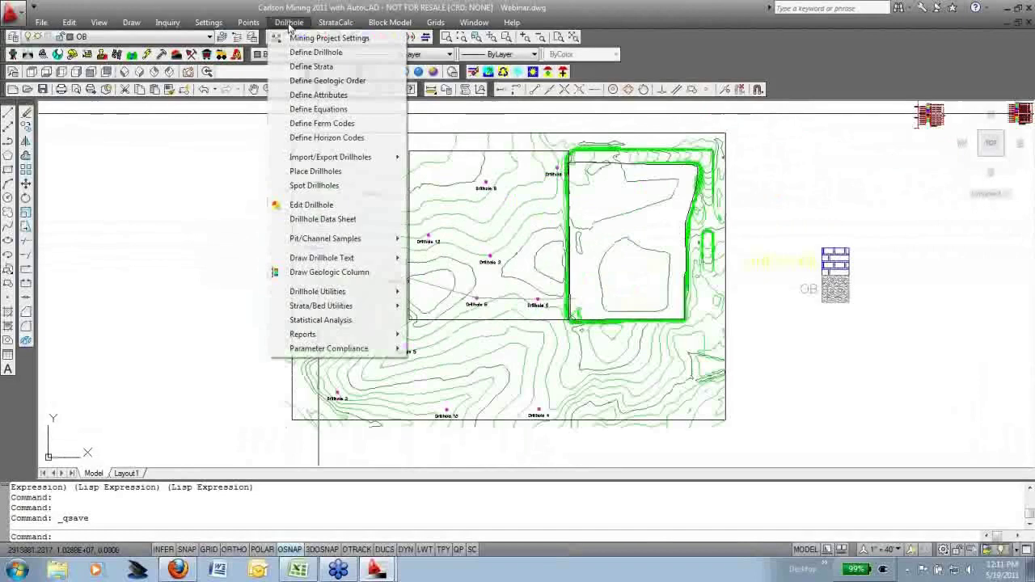
{"action": "mouse_move", "coordinate": [307, 334]}
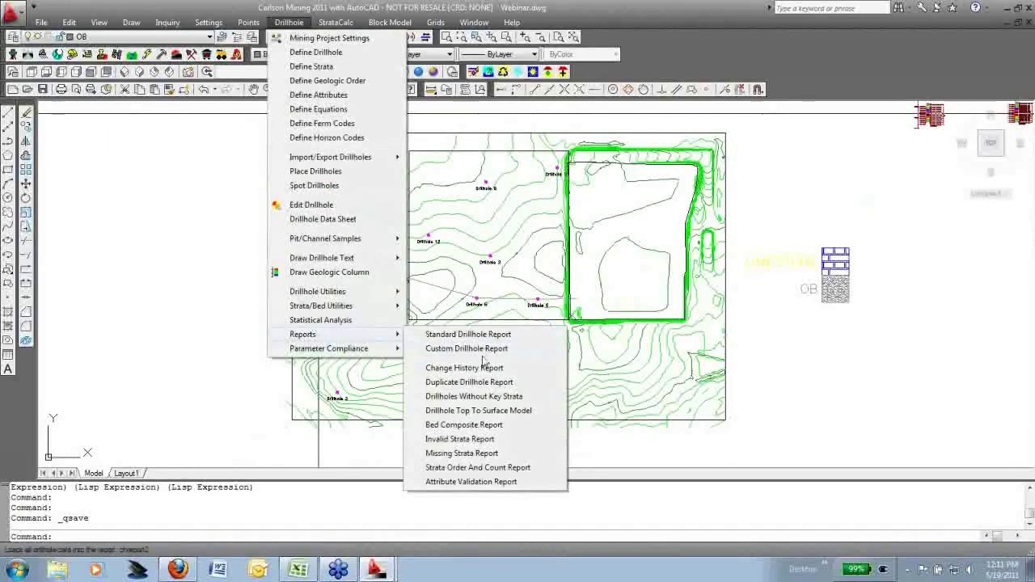
{"action": "left_click", "coordinate": [477, 467]}
{"action": "left_click", "coordinate": [260, 443]}
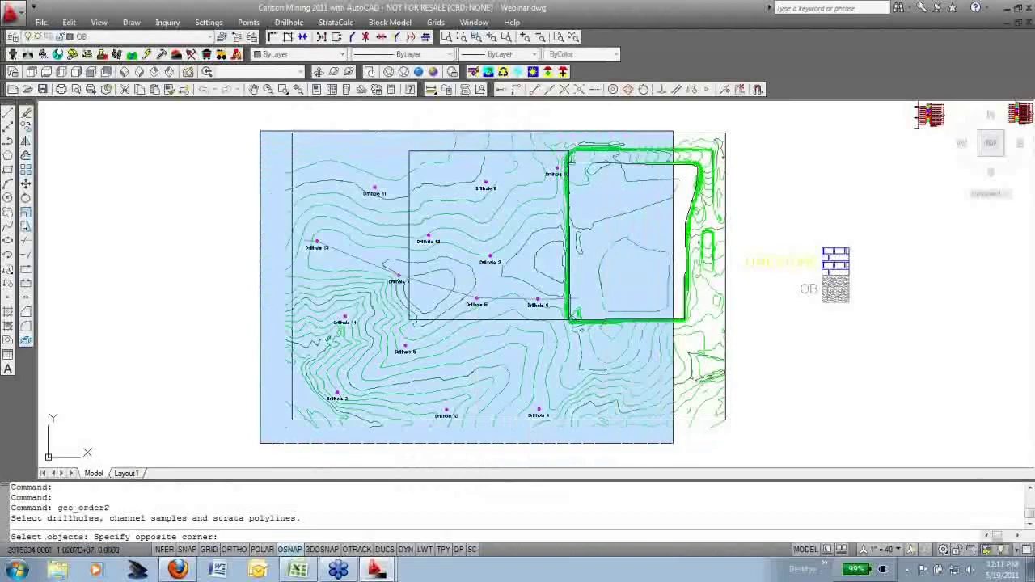
{"action": "left_click", "coordinate": [673, 131]}
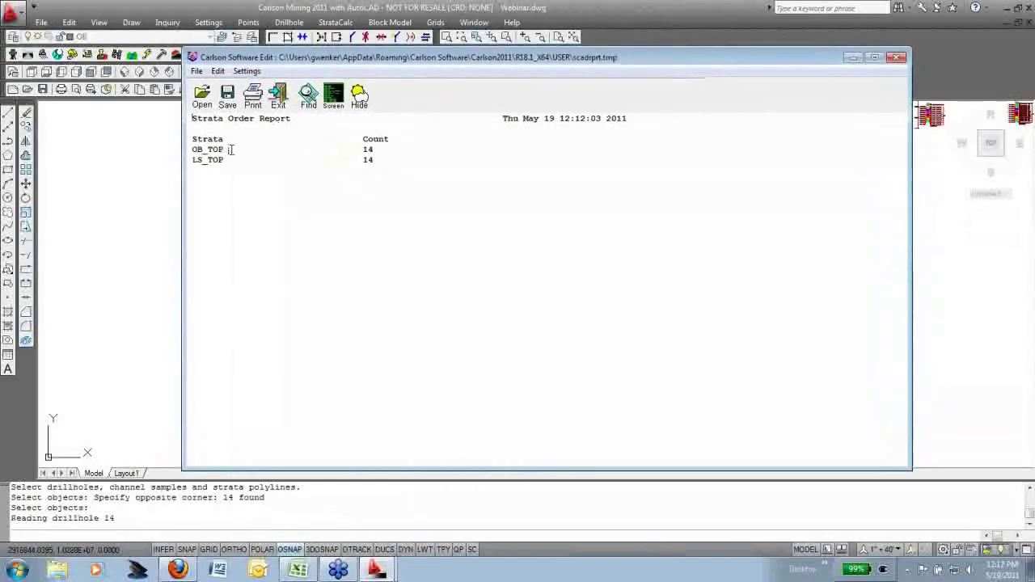
{"action": "left_click_drag", "start_coordinate": [229, 148], "coordinate": [185, 154]}
{"action": "left_click", "coordinate": [356, 156]}
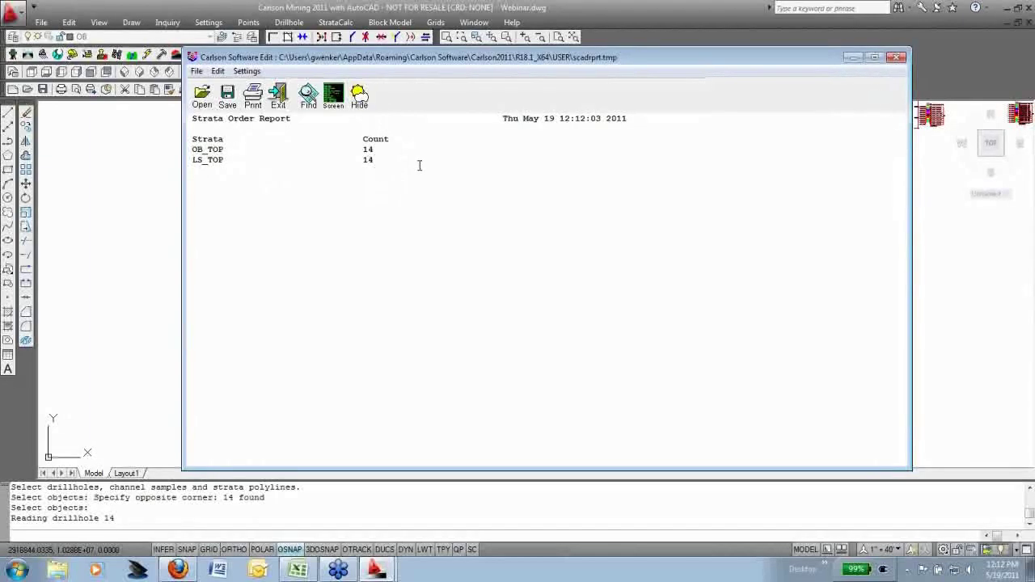
{"action": "left_click_drag", "start_coordinate": [510, 57], "coordinate": [504, 45]}
{"action": "left_click", "coordinate": [278, 96]}
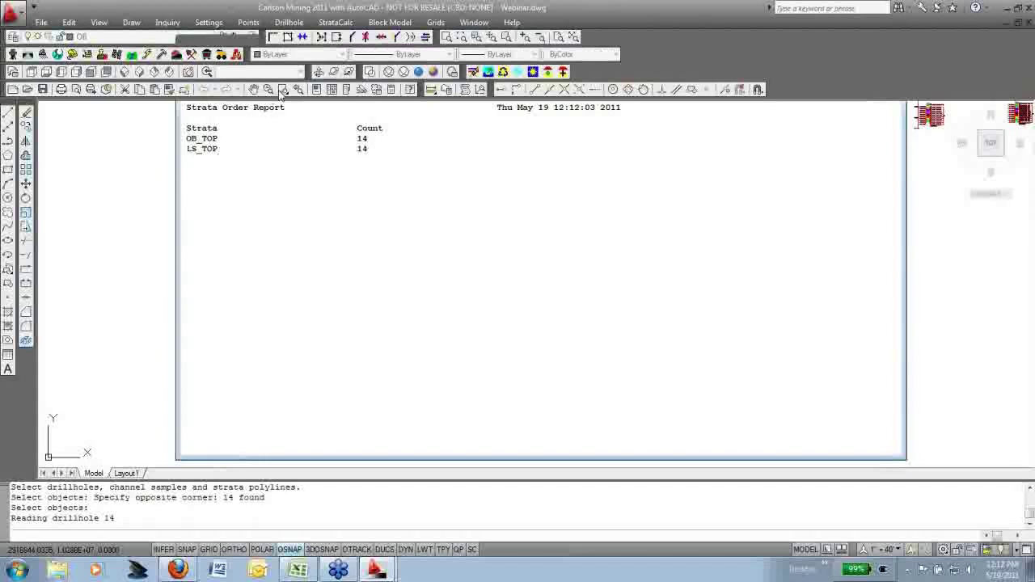
Run the Invalid Strata Report on all the drillholes, check it for problems, and close it
{"action": "left_click", "coordinate": [288, 22]}
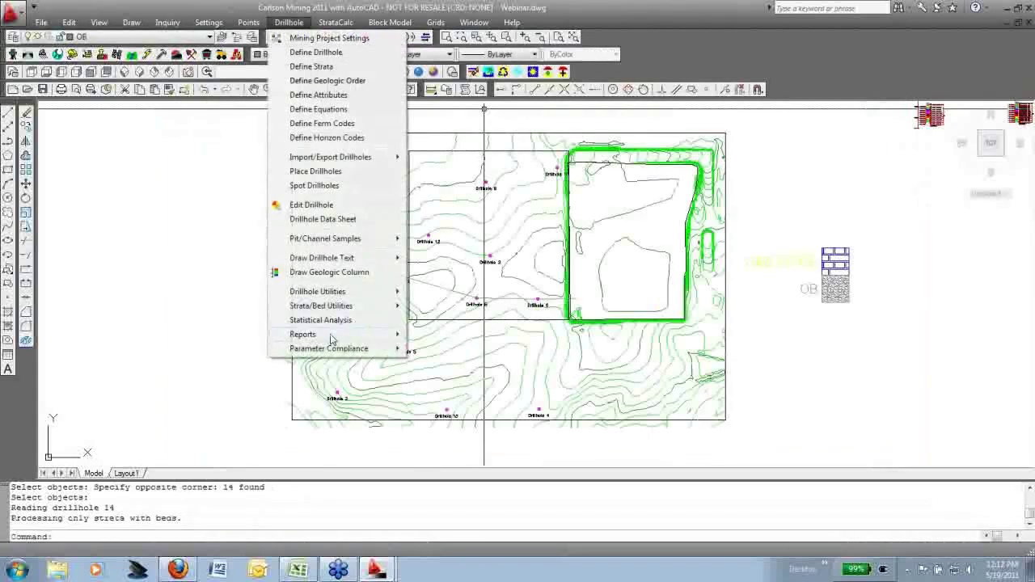
{"action": "mouse_move", "coordinate": [330, 338]}
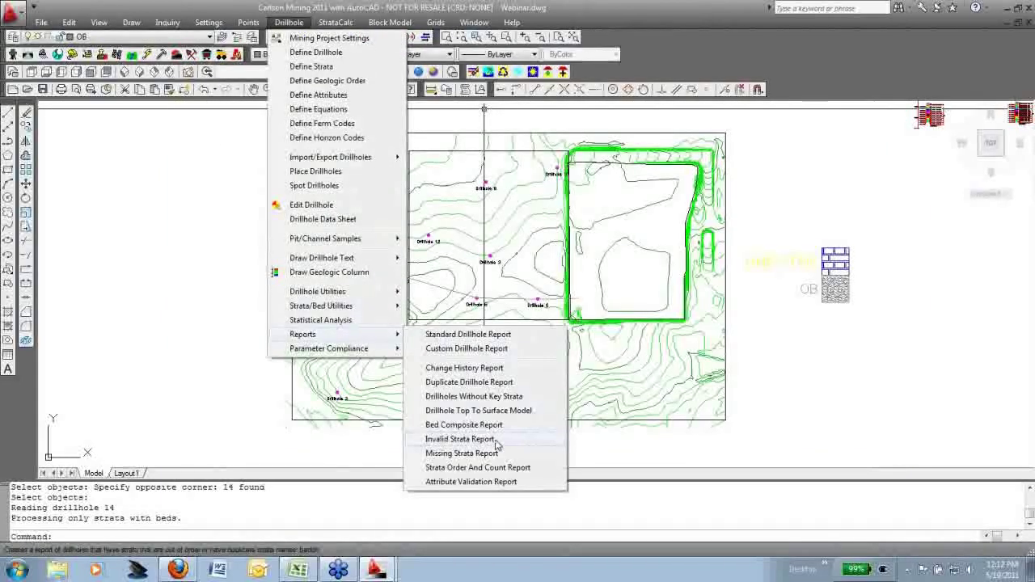
{"action": "left_click", "coordinate": [496, 440]}
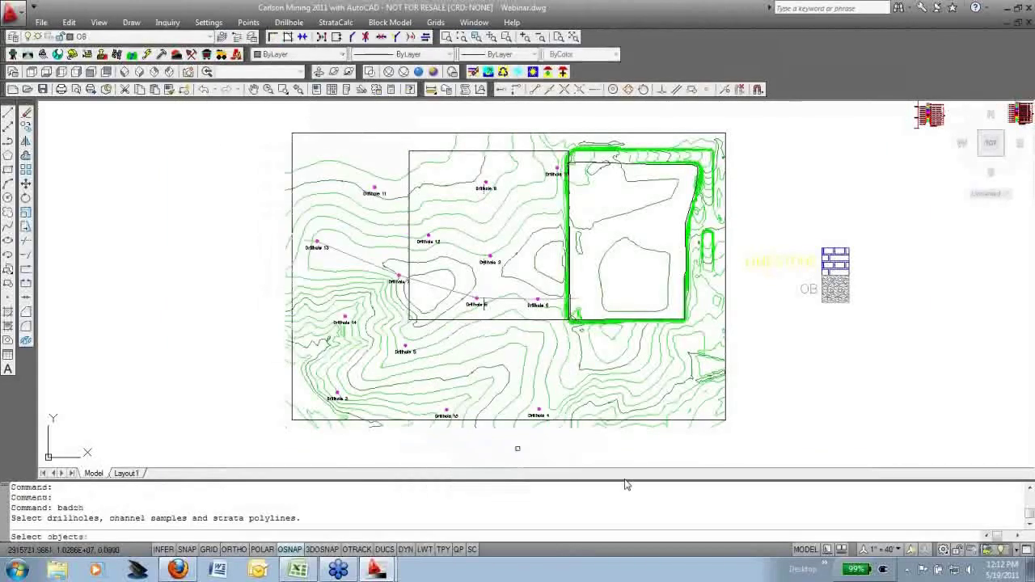
{"action": "left_click", "coordinate": [625, 454]}
{"action": "left_click", "coordinate": [205, 162]}
{"action": "key", "text": "Return"}
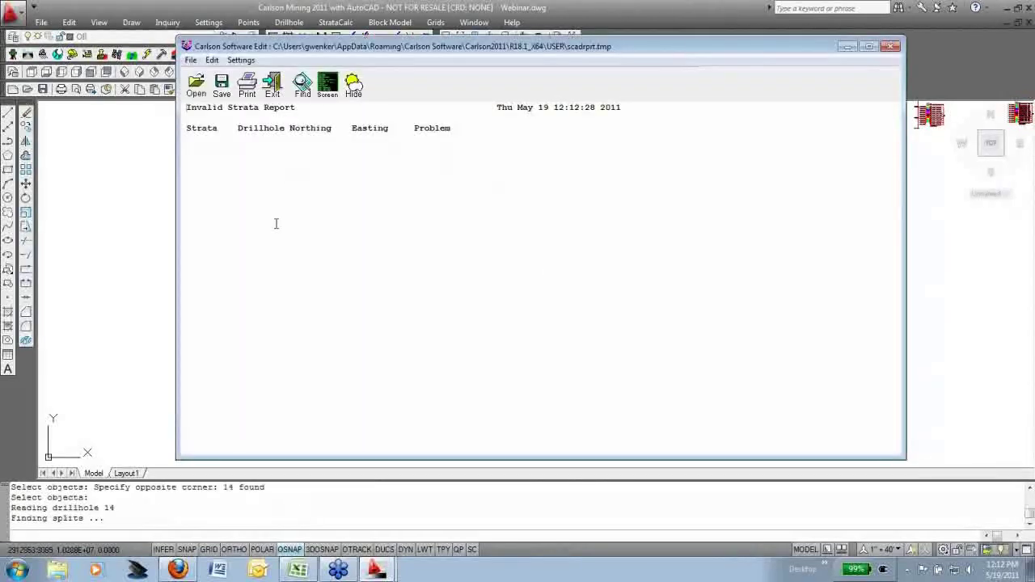
{"action": "mouse_move", "coordinate": [555, 48]}
{"action": "left_mouse_down"}
{"action": "mouse_move", "coordinate": [543, 47]}
{"action": "mouse_move", "coordinate": [558, 49]}
{"action": "left_mouse_up"}
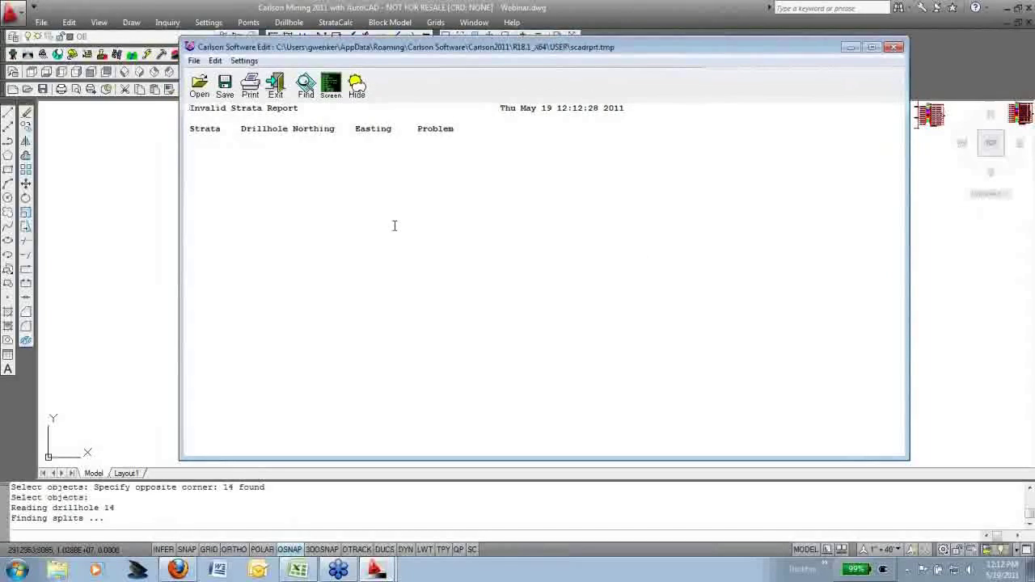
{"action": "left_click", "coordinate": [276, 89]}
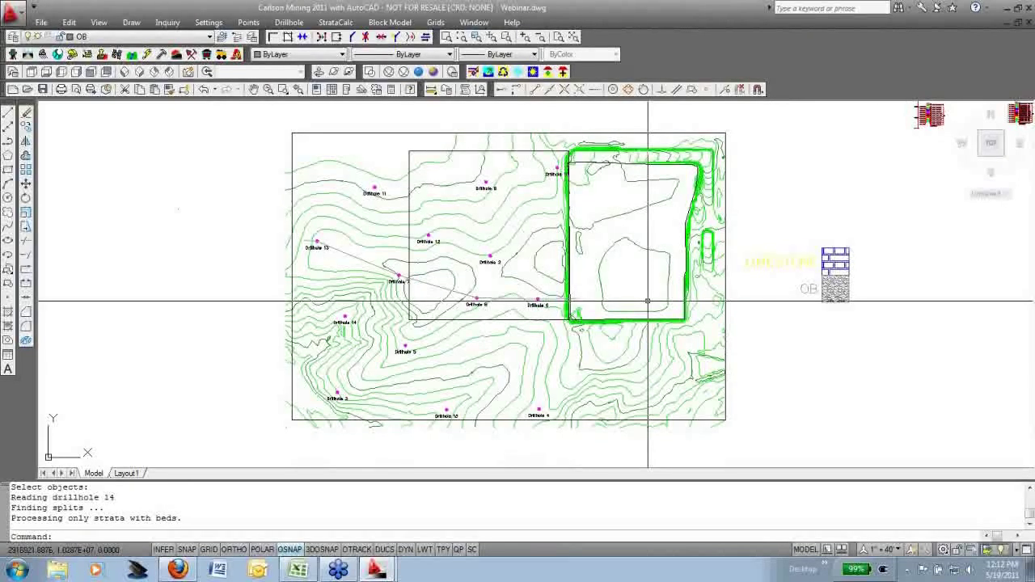
Show the 10x10 surface topo grid in the Surface 3D Viewer, tilted to an oblique view and colored by elevation
{"action": "left_click", "coordinate": [101, 23]}
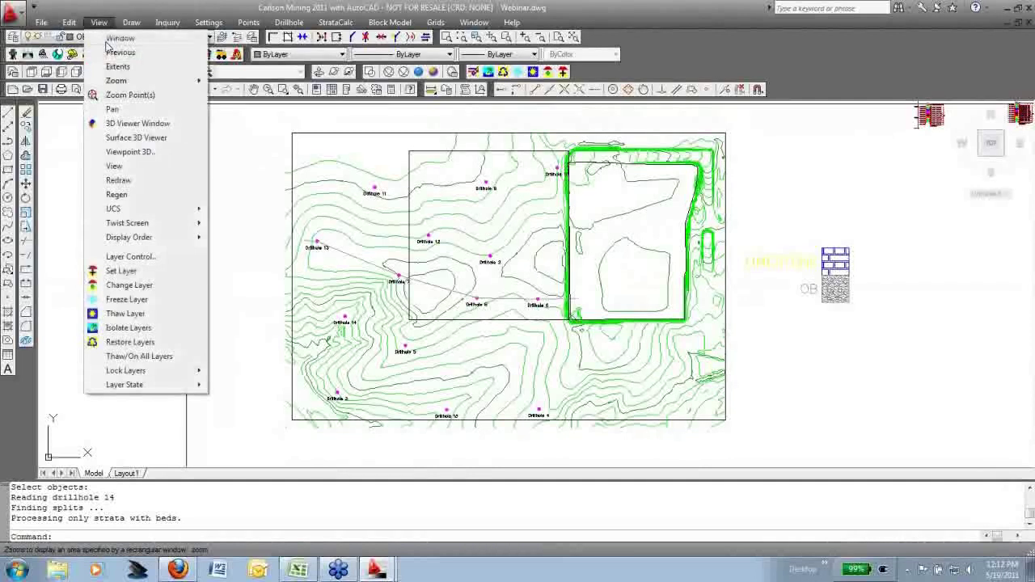
{"action": "left_click", "coordinate": [135, 138]}
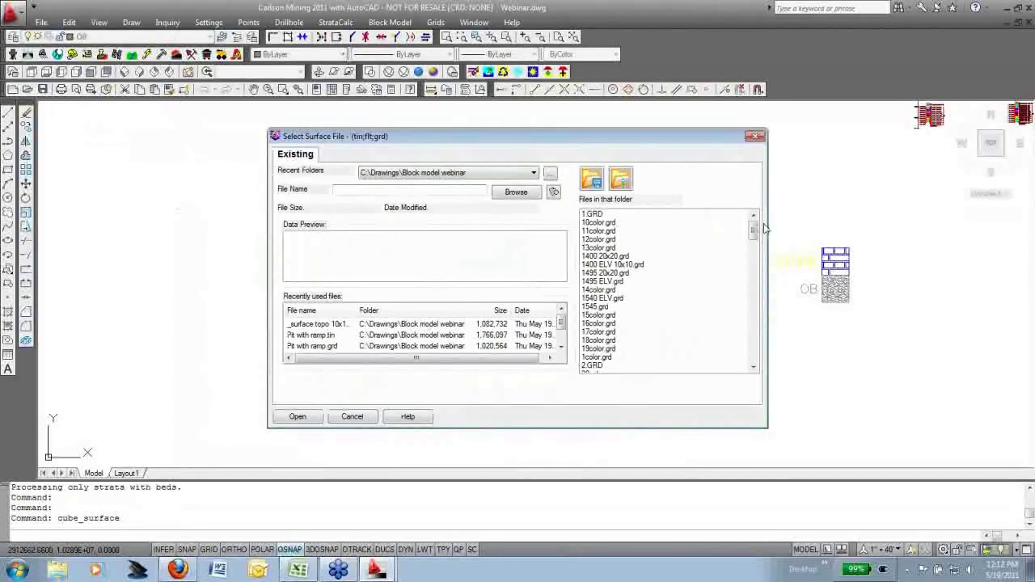
{"action": "double_click", "coordinate": [309, 325]}
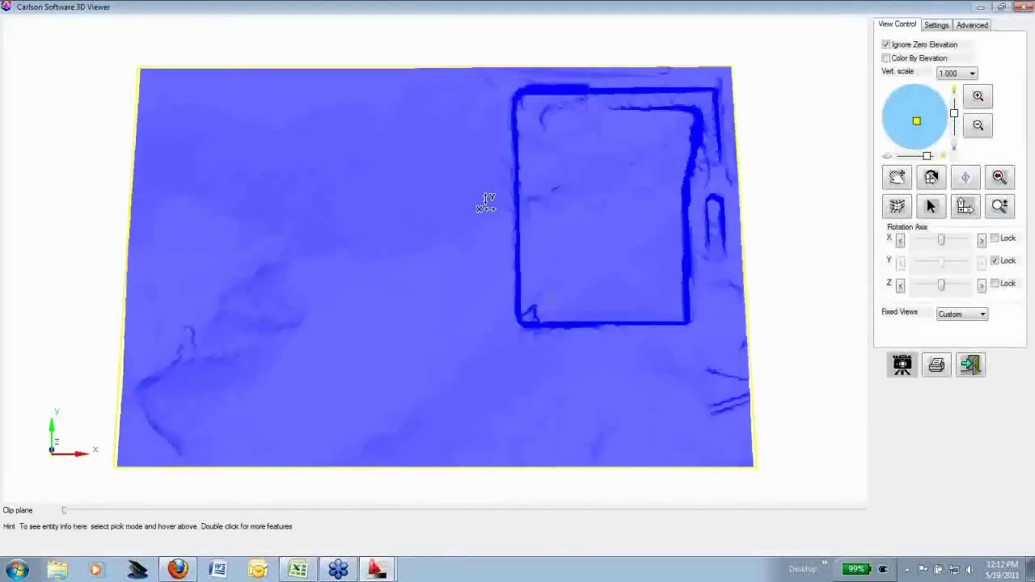
{"action": "left_click_drag", "start_coordinate": [485, 203], "coordinate": [404, 173]}
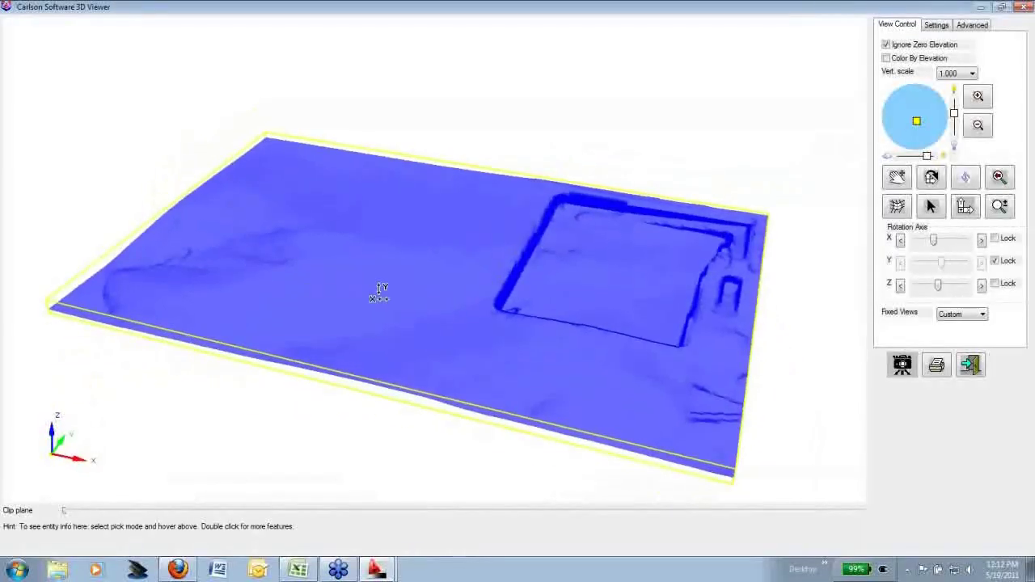
{"action": "left_click", "coordinate": [885, 58]}
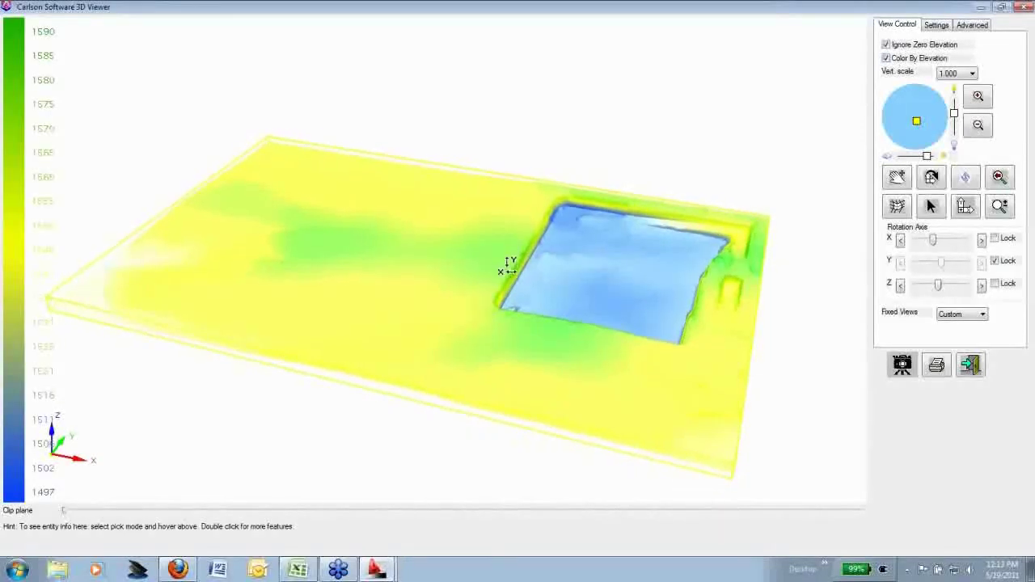
Exaggerate the surface's vertical scale to 3, examine the pit and terrain from several angles, and exit the viewer
{"action": "left_click_drag", "start_coordinate": [505, 267], "coordinate": [744, 231]}
{"action": "left_click", "coordinate": [972, 73]}
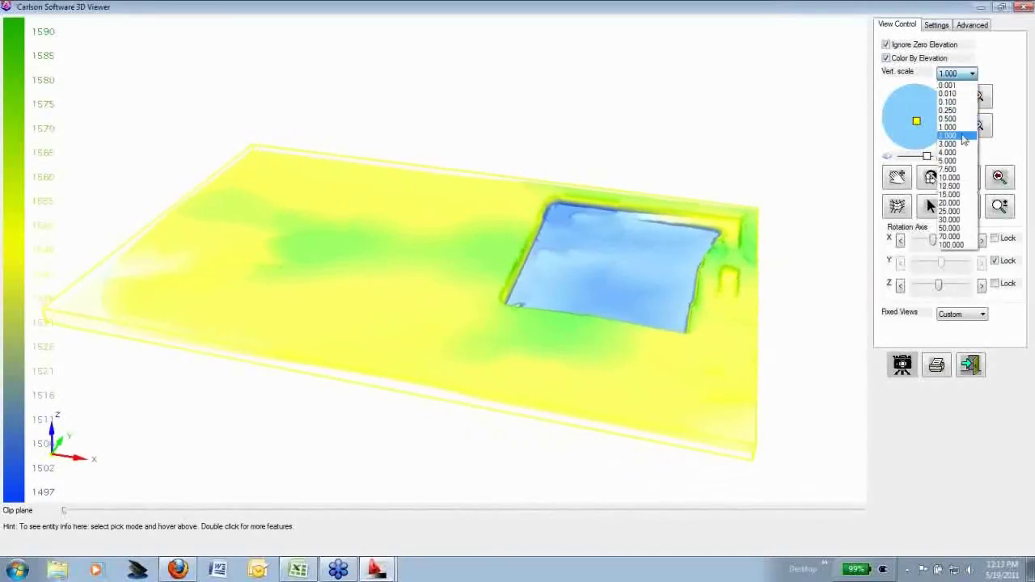
{"action": "left_click", "coordinate": [962, 143]}
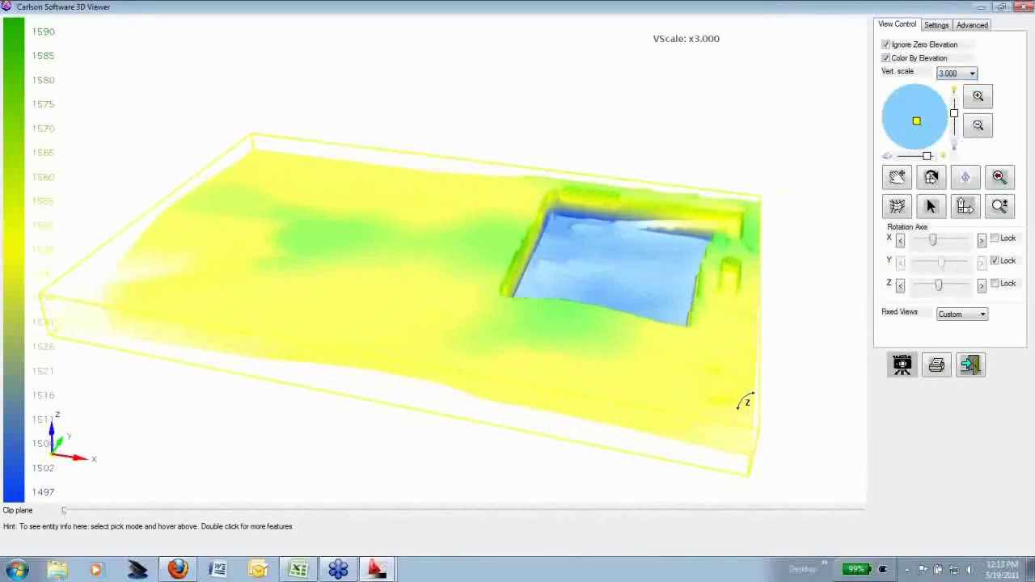
{"action": "left_click_drag", "start_coordinate": [746, 401], "coordinate": [524, 312]}
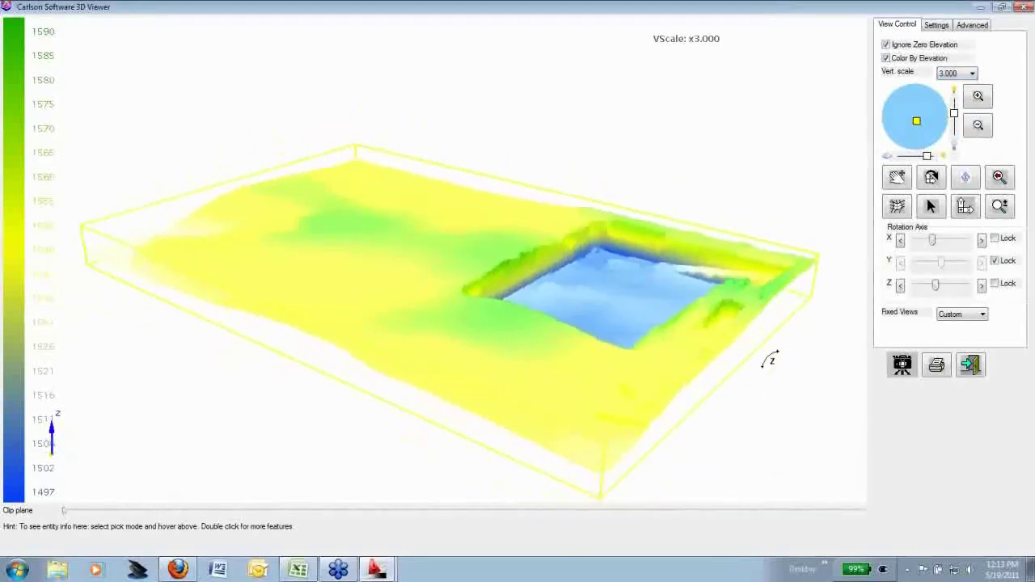
{"action": "left_click_drag", "start_coordinate": [781, 351], "coordinate": [626, 125]}
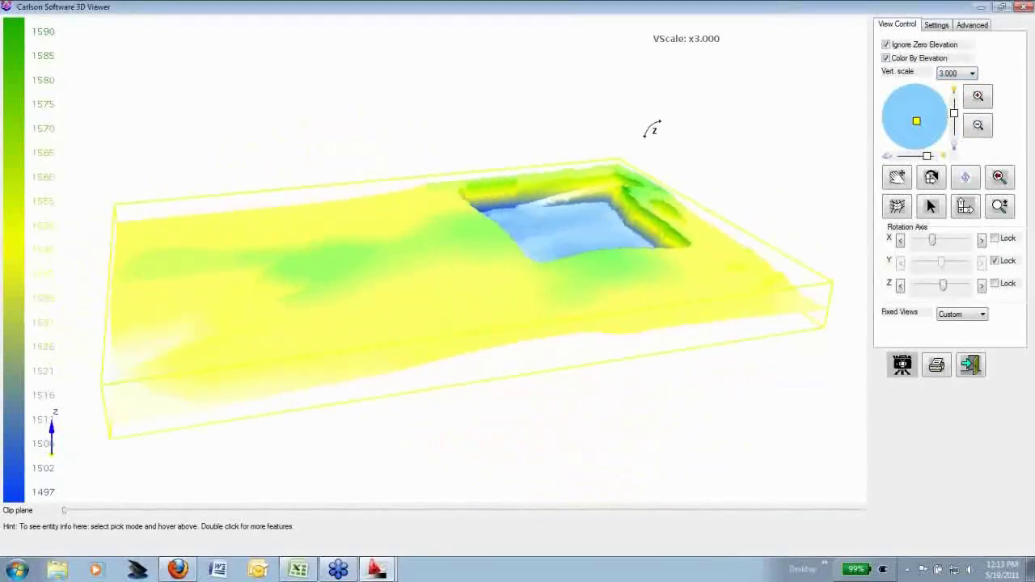
{"action": "left_click_drag", "start_coordinate": [653, 130], "coordinate": [485, 215]}
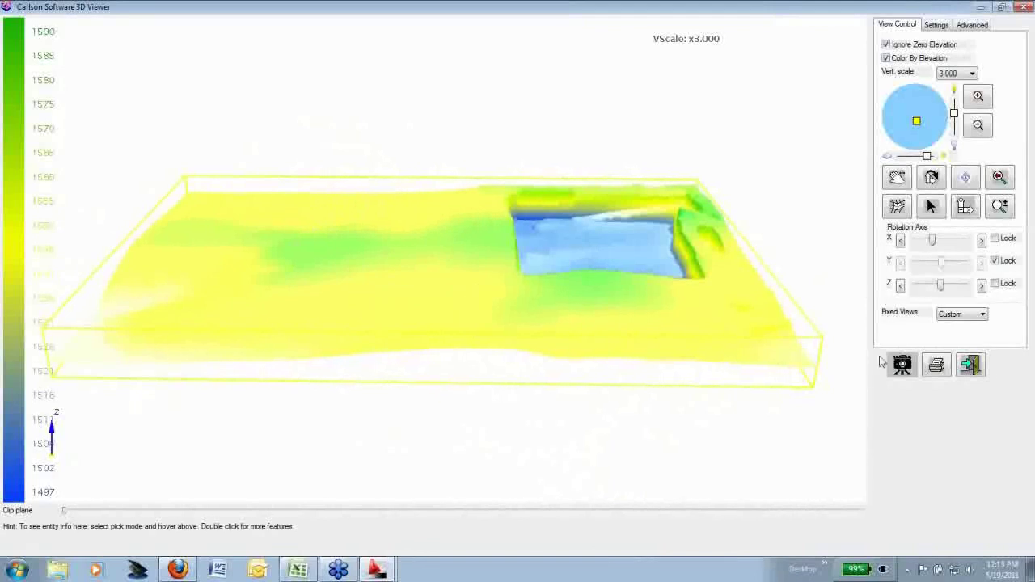
{"action": "left_click", "coordinate": [973, 366]}
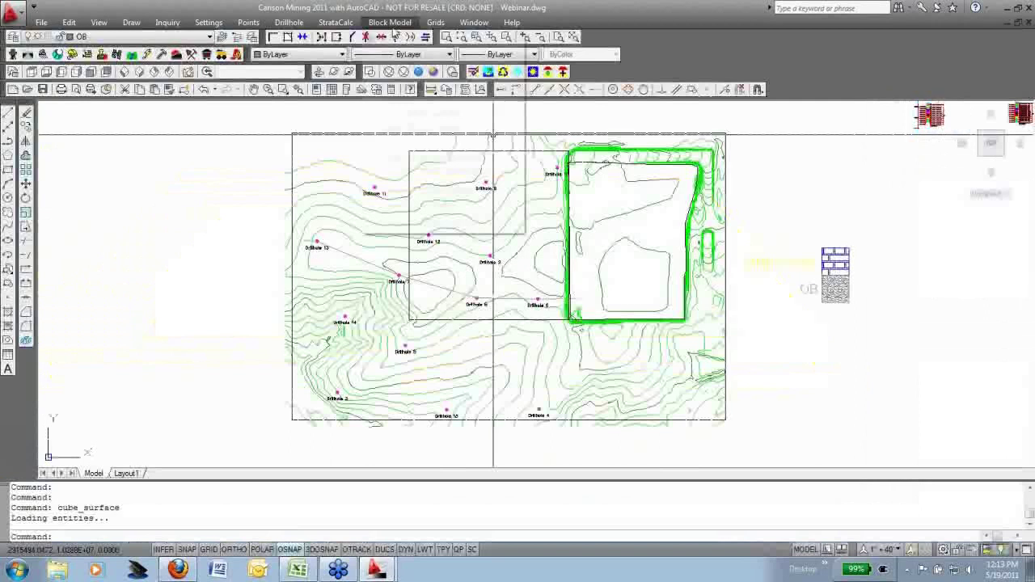
Start making a block model from all the drillholes, using the LS bed and only the CA attribute
{"action": "left_click", "coordinate": [391, 23]}
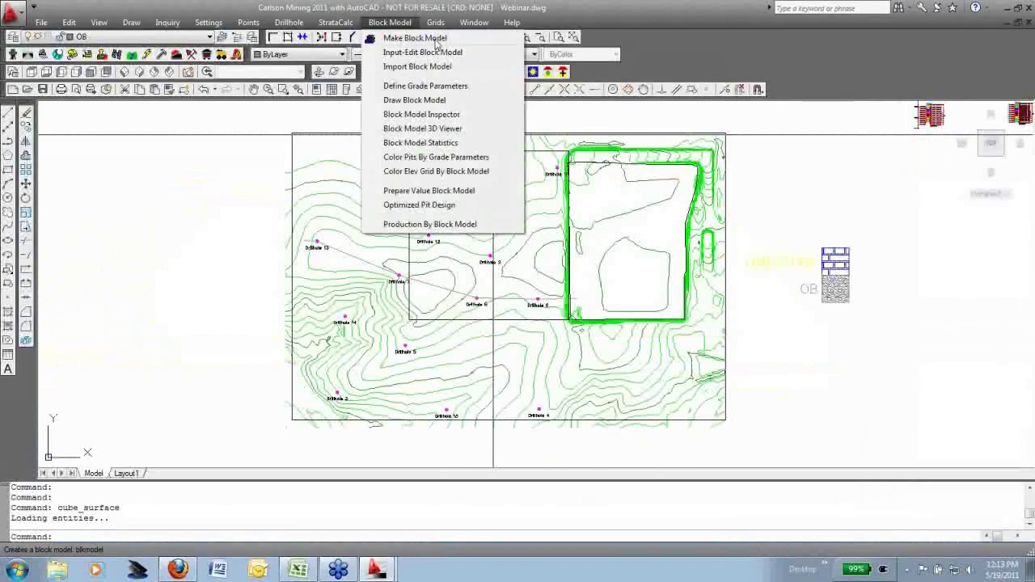
{"action": "left_click", "coordinate": [415, 38]}
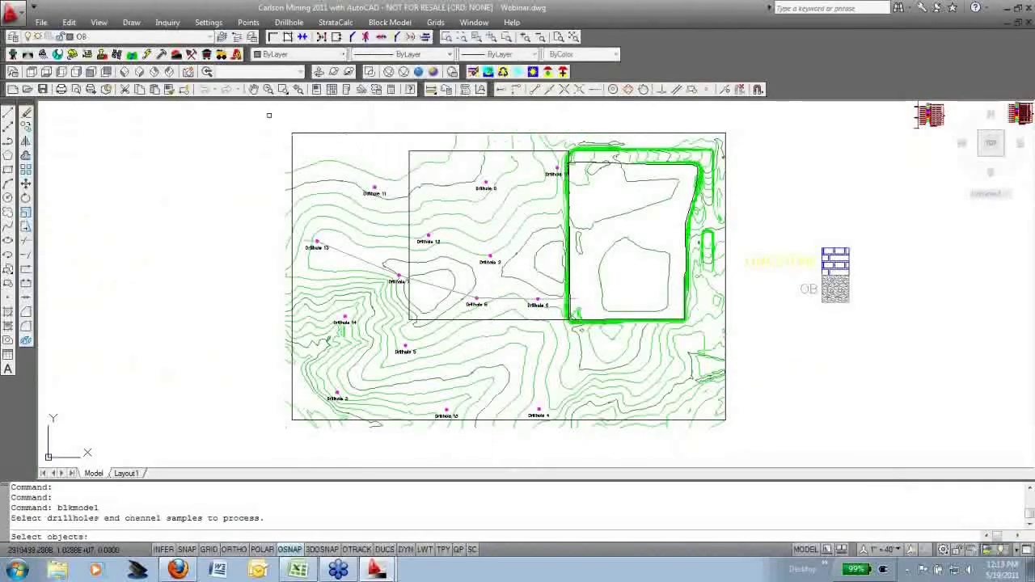
{"action": "left_click", "coordinate": [250, 115]}
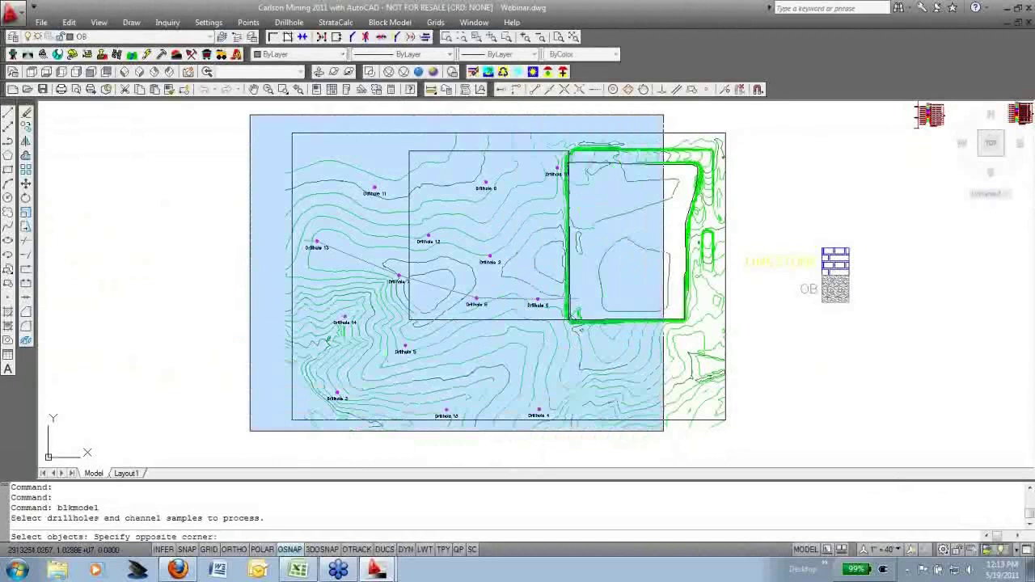
{"action": "left_click", "coordinate": [662, 430]}
{"action": "key", "text": "Return"}
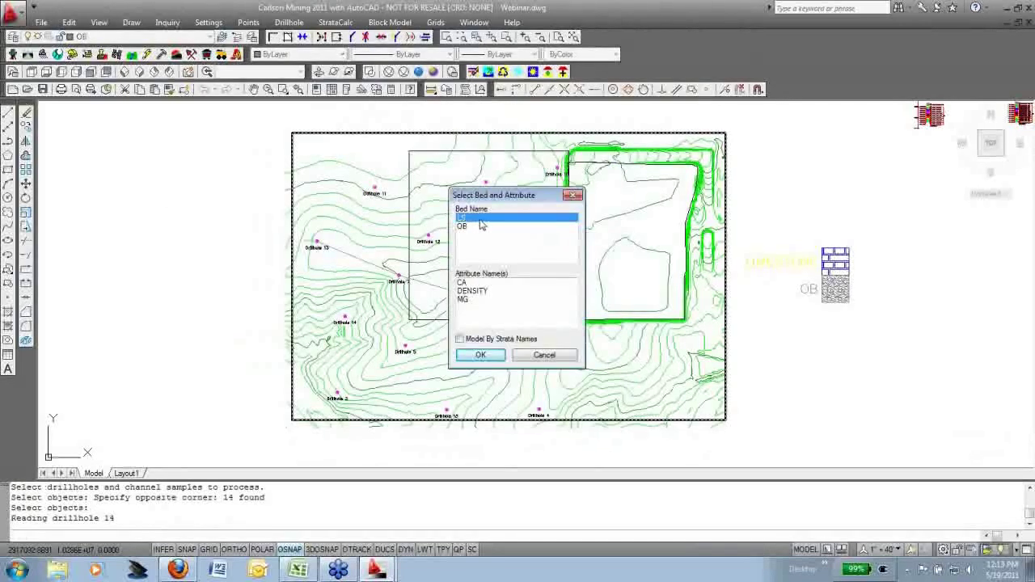
{"action": "left_click", "coordinate": [486, 283]}
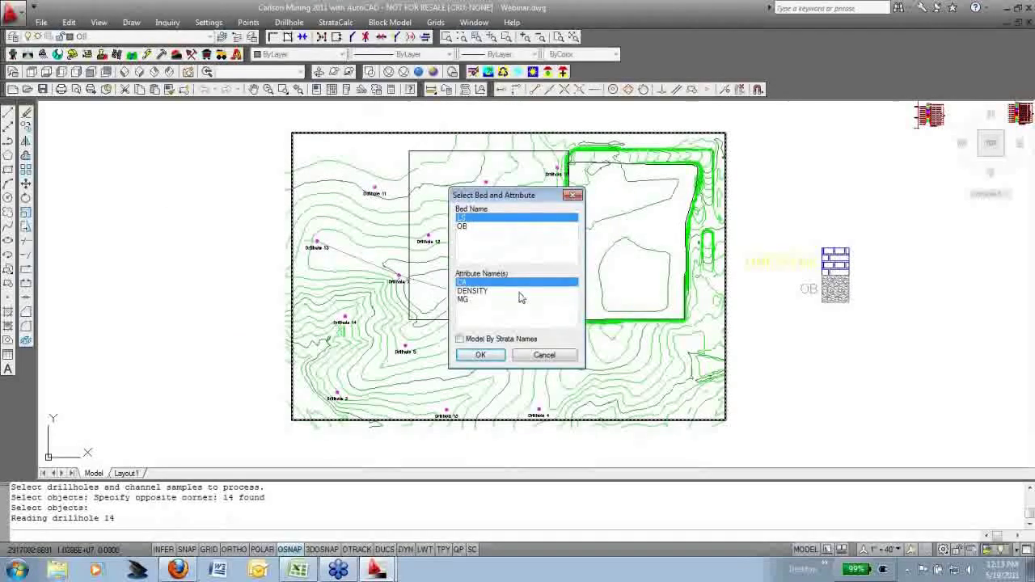
{"action": "left_click", "coordinate": [479, 300]}
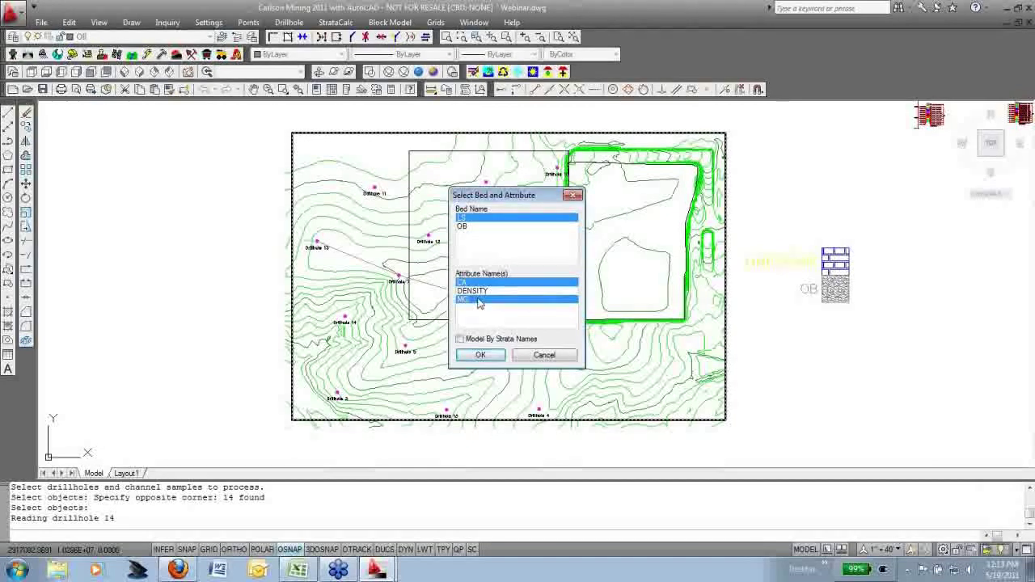
{"action": "left_click", "coordinate": [478, 301]}
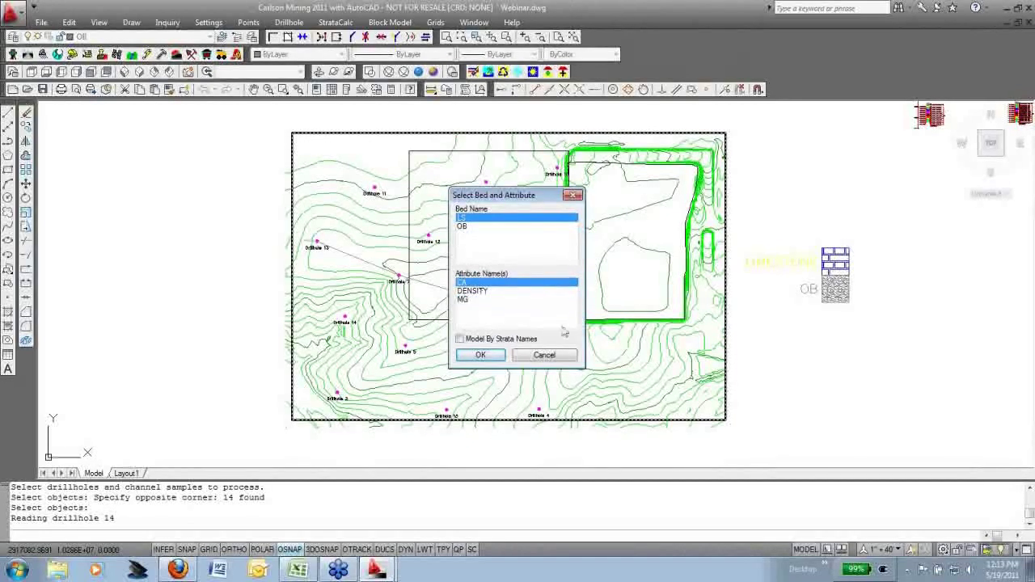
{"action": "left_click", "coordinate": [482, 356]}
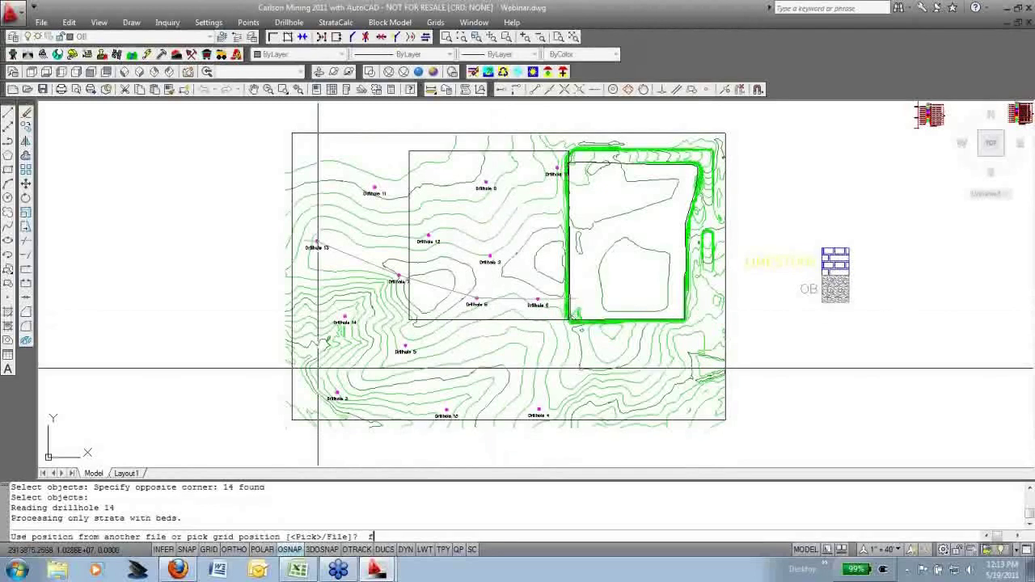
Take the block model's grid position from the existing grid file Block Model-CA0.grd
{"action": "type", "text": "f"}
{"action": "key", "text": "Return"}
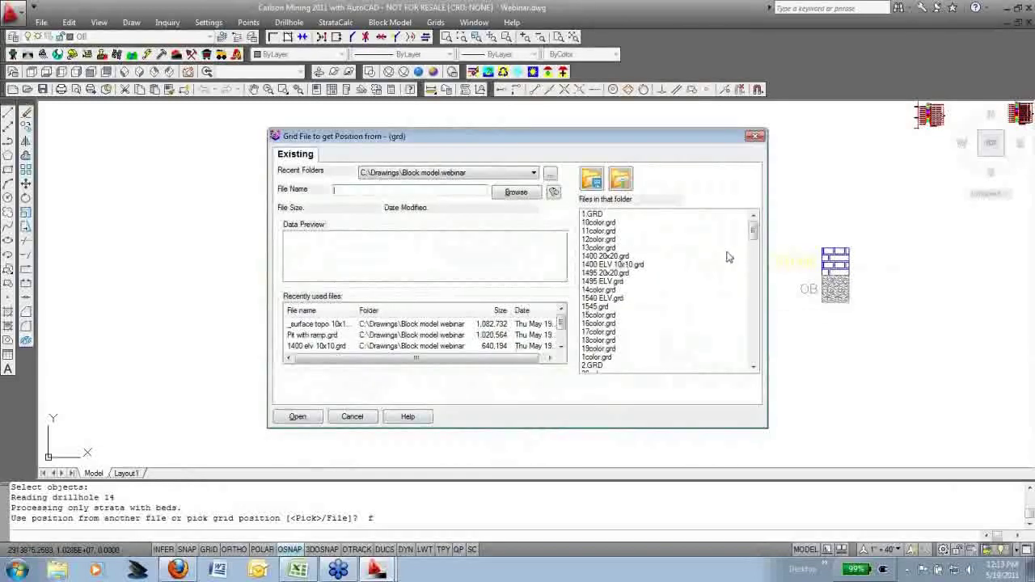
{"action": "left_click_drag", "start_coordinate": [754, 235], "coordinate": [754, 290]}
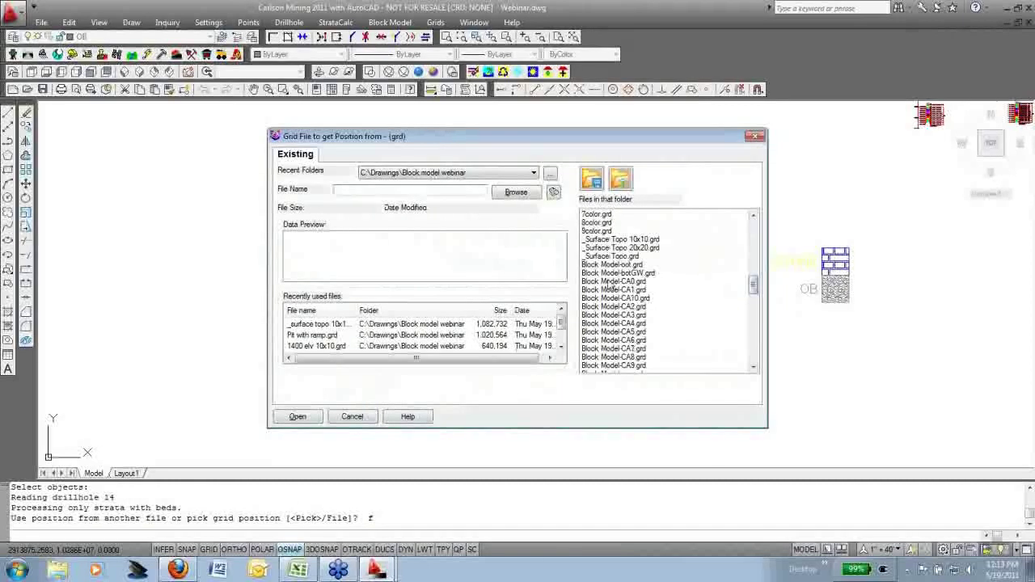
{"action": "double_click", "coordinate": [612, 281]}
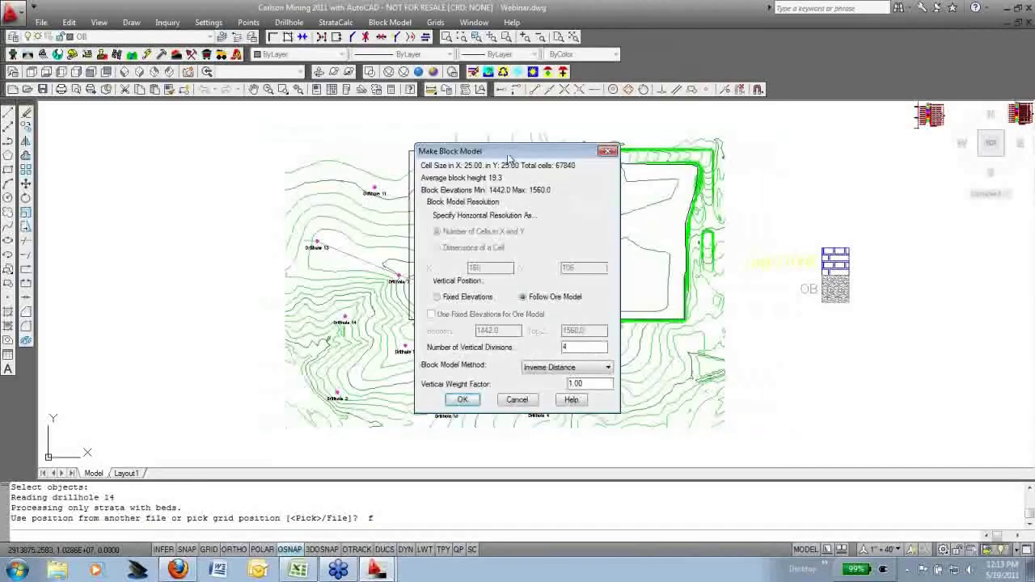
{"action": "left_click_drag", "start_coordinate": [505, 155], "coordinate": [501, 156]}
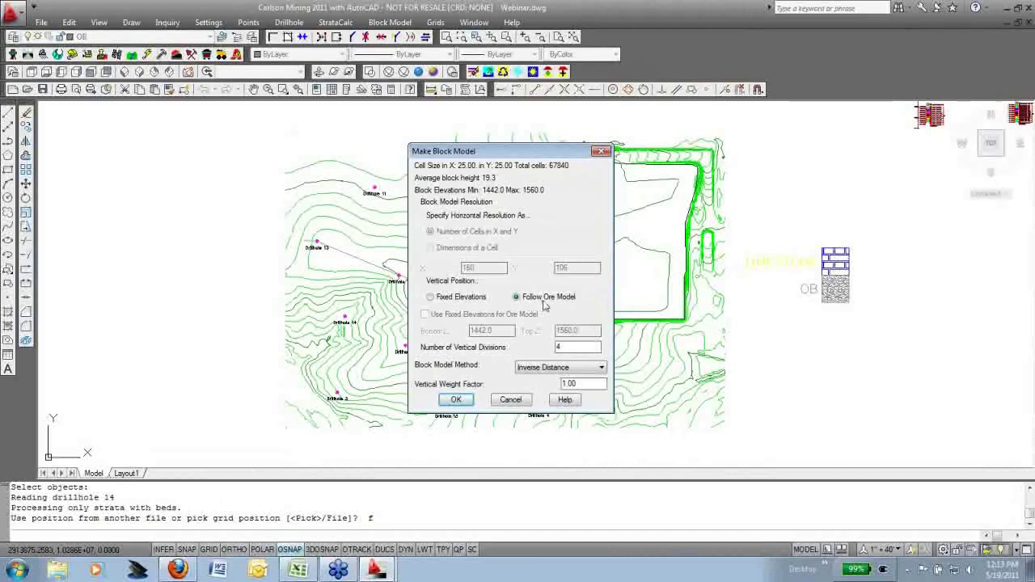
Set the block model to follow the ore model with 10 vertical divisions, Inverse Distance and a vertical weight factor of 10
{"action": "left_click", "coordinate": [434, 298]}
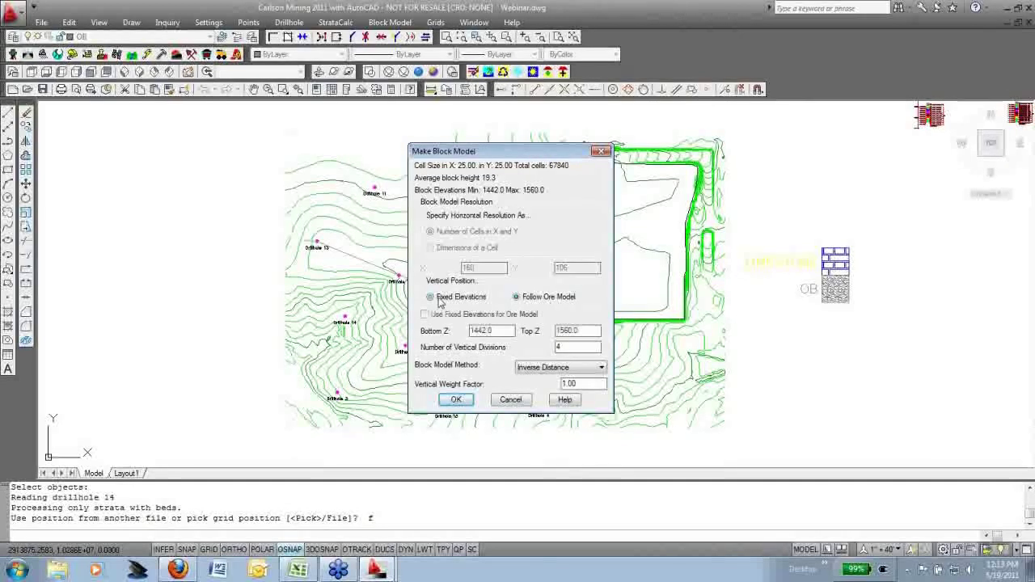
{"action": "left_click", "coordinate": [517, 298]}
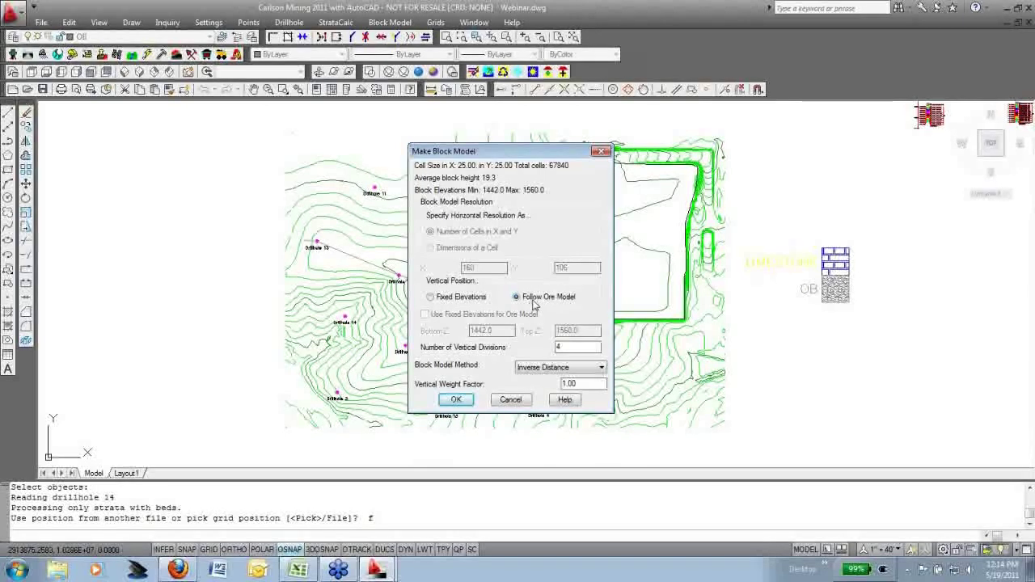
{"action": "double_click", "coordinate": [558, 346]}
{"action": "type", "text": "10"}
{"action": "key", "text": "Tab"}
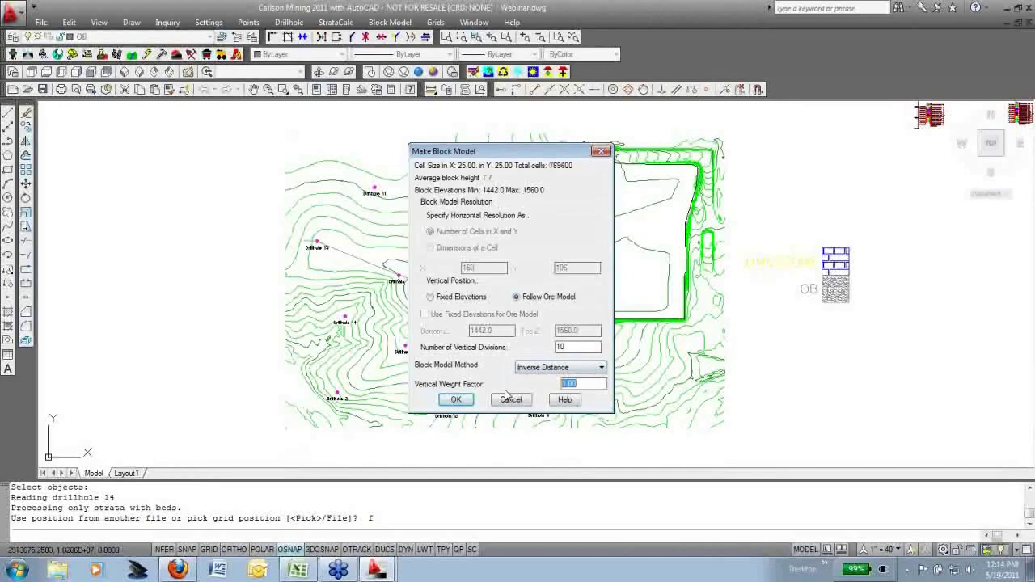
{"action": "type", "text": "10"}
{"action": "left_click", "coordinate": [455, 401]}
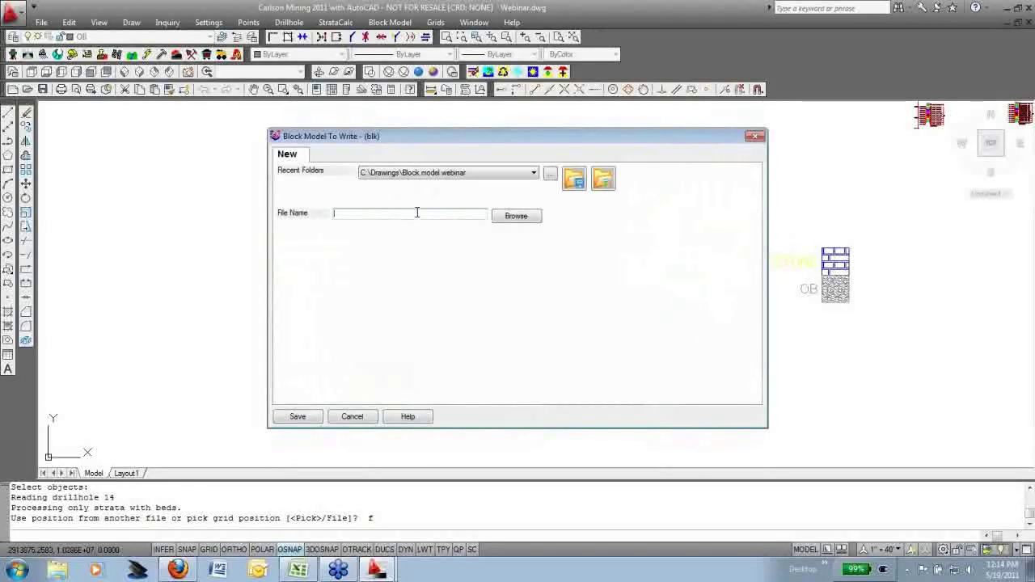
Write the block model to a new file named "block model webinar", using the default second-power inverse distance
{"action": "type", "text": "block.model webinar"}
{"action": "key", "text": "Return"}
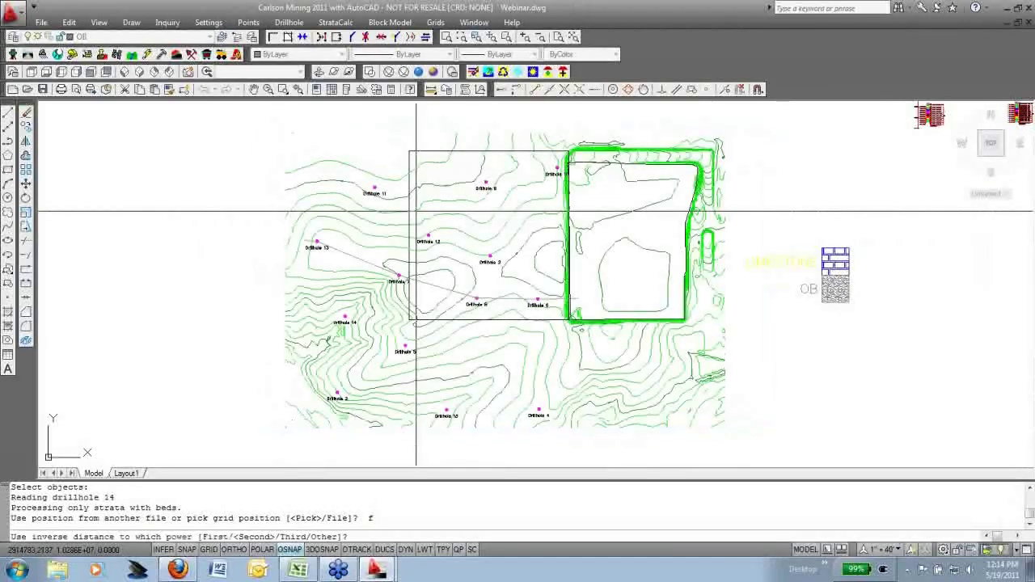
{"action": "key", "text": "Return"}
{"action": "key", "text": "Return"}
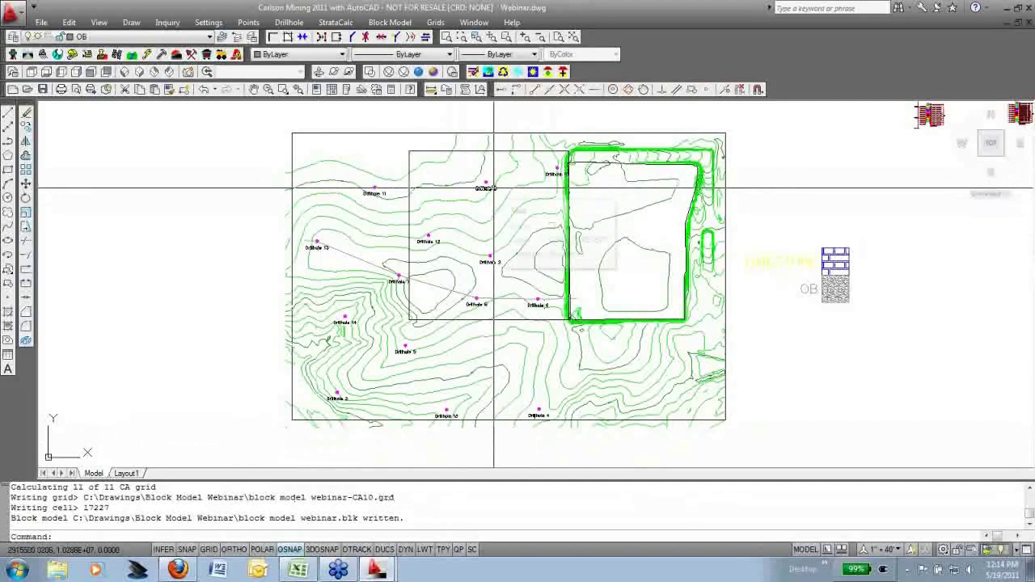
Start defining grade parameters in a new grade parameter file
{"action": "left_click", "coordinate": [390, 21]}
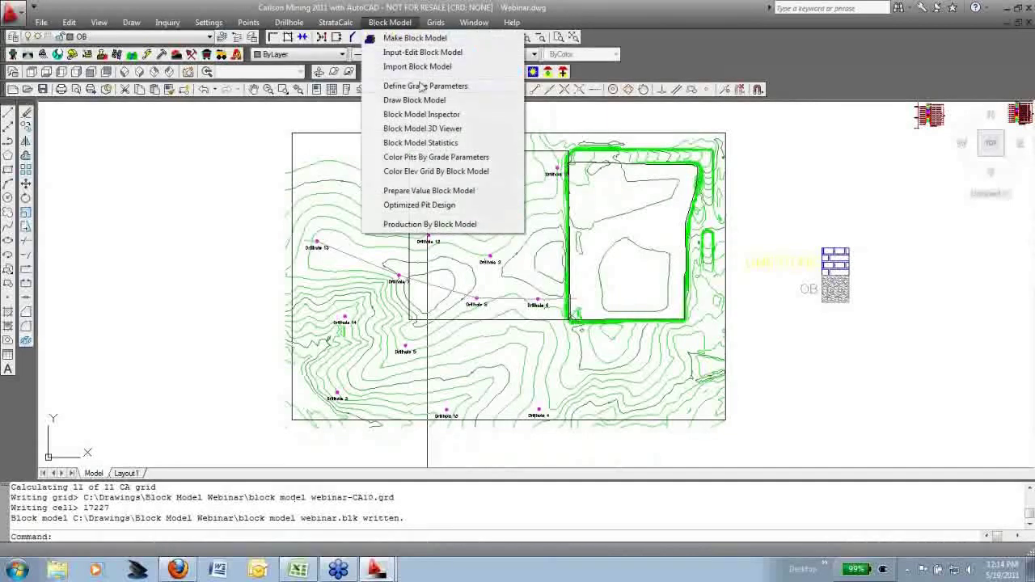
{"action": "left_click", "coordinate": [479, 89]}
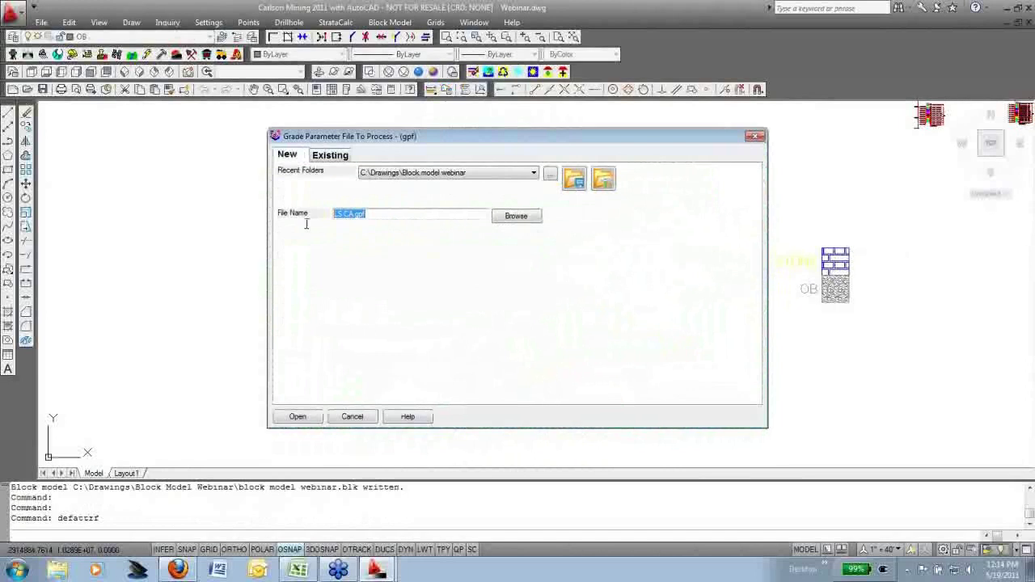
{"action": "type", "text": "material"}
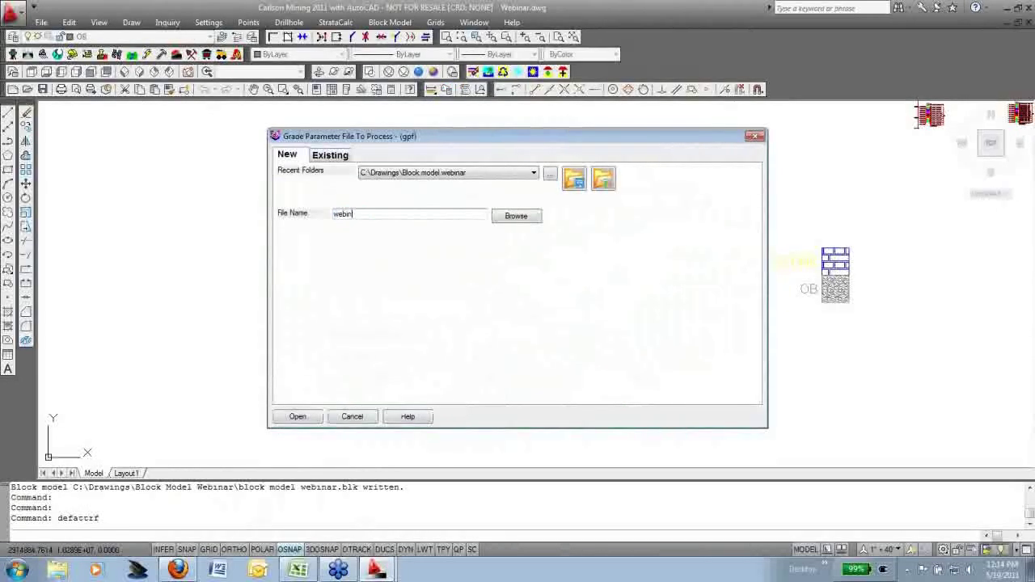
{"action": "key", "text": "Return"}
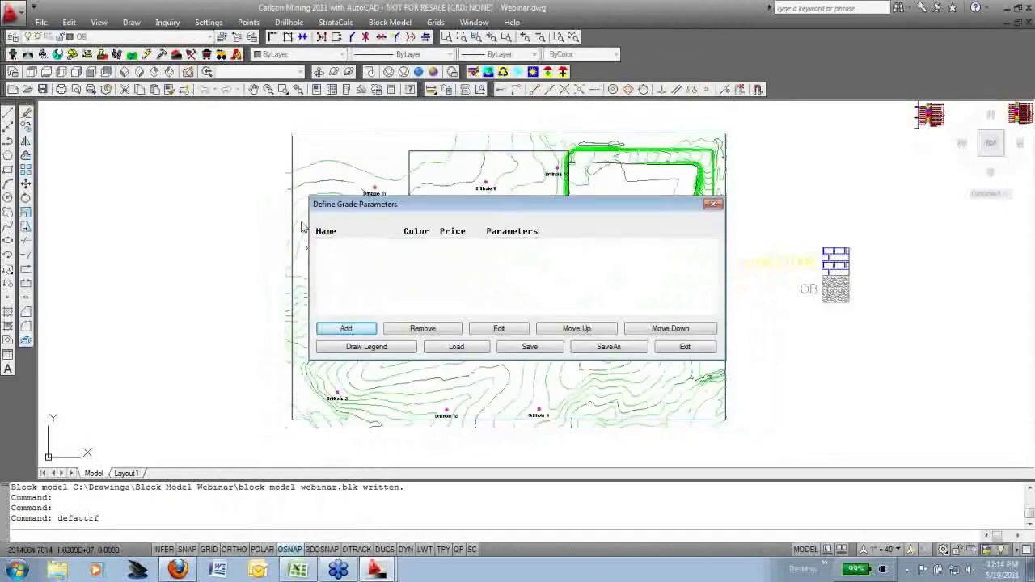
Add a grade named Top grade with the condition CA > 95, and exit the grade definitions without saving
{"action": "left_click", "coordinate": [361, 331]}
{"action": "left_click_drag", "start_coordinate": [509, 170], "coordinate": [502, 158]}
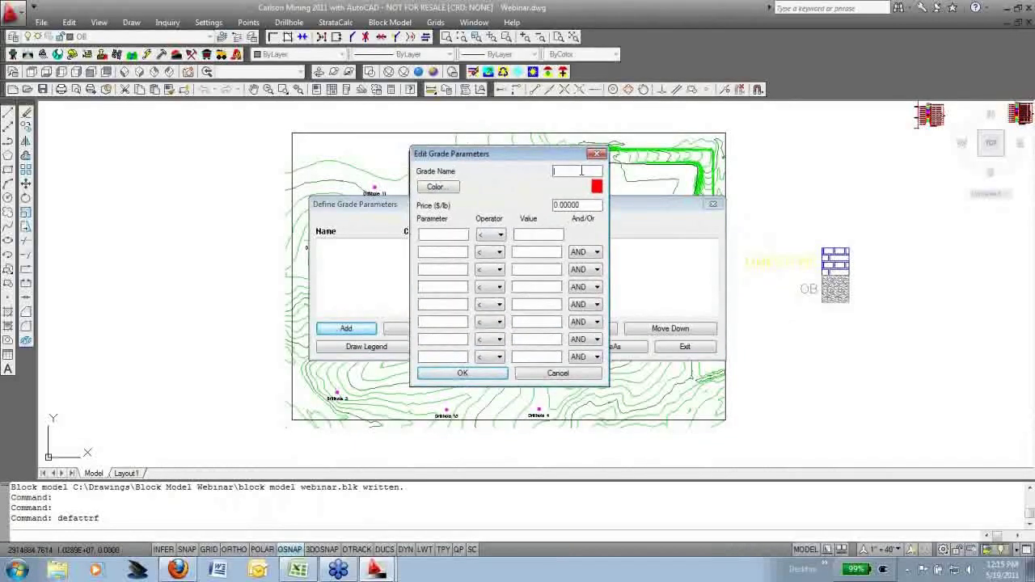
{"action": "type", "text": "Top grade"}
{"action": "left_click", "coordinate": [450, 236]}
{"action": "type", "text": "CA"}
{"action": "left_click", "coordinate": [501, 234]}
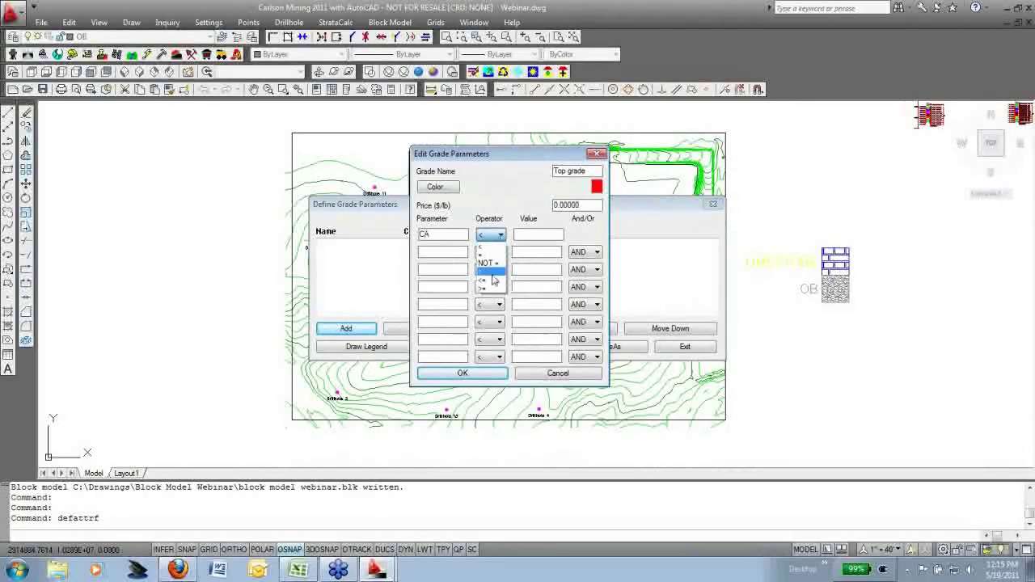
{"action": "left_click", "coordinate": [492, 273]}
{"action": "left_click", "coordinate": [540, 236]}
{"action": "type", "text": "9"}
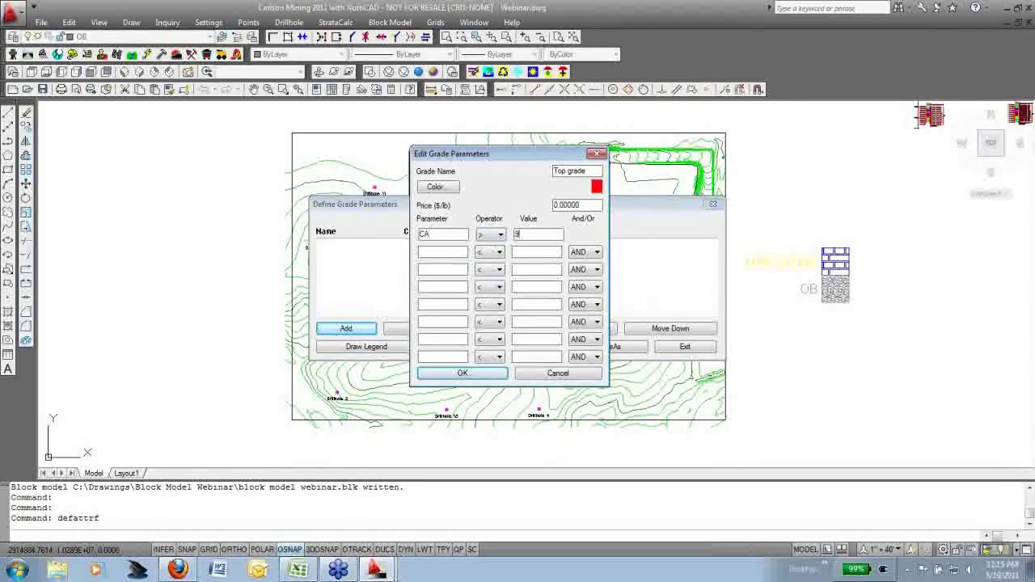
{"action": "type", "text": "5"}
{"action": "left_click", "coordinate": [484, 374]}
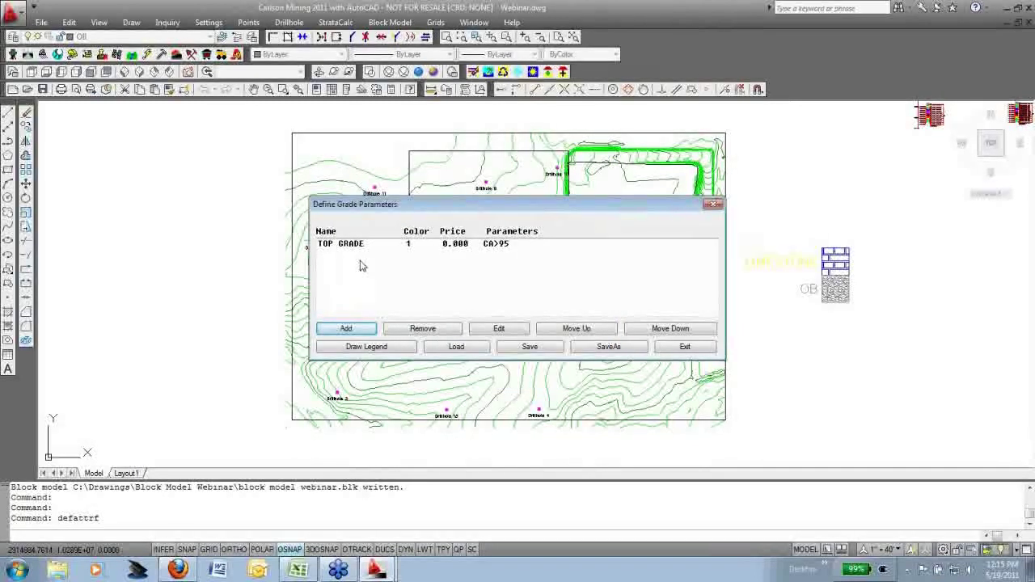
{"action": "left_click", "coordinate": [685, 348]}
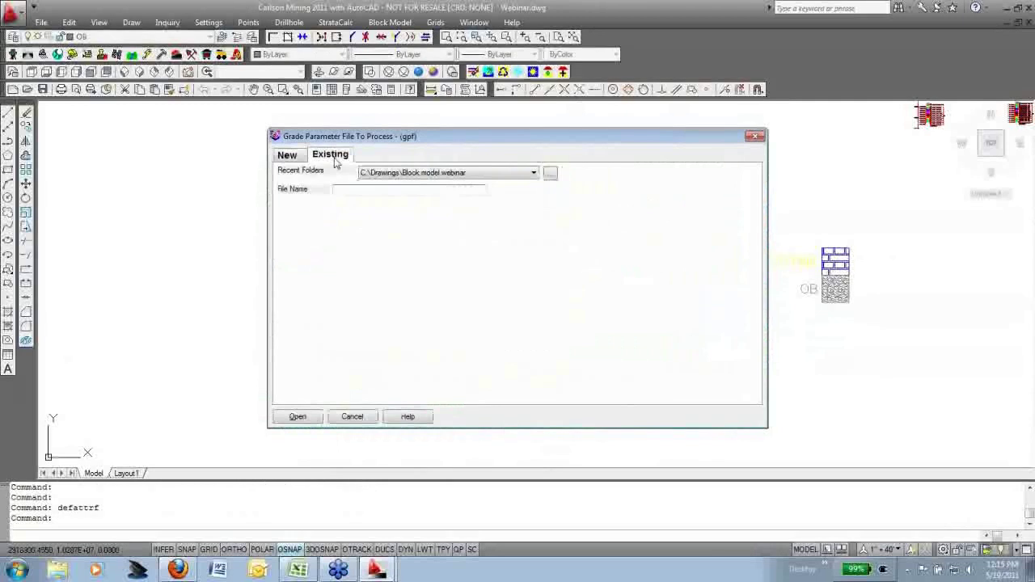
Open the existing grade parameter file LS CA.gpf and review its full list of CA grades
{"action": "left_click", "coordinate": [604, 216]}
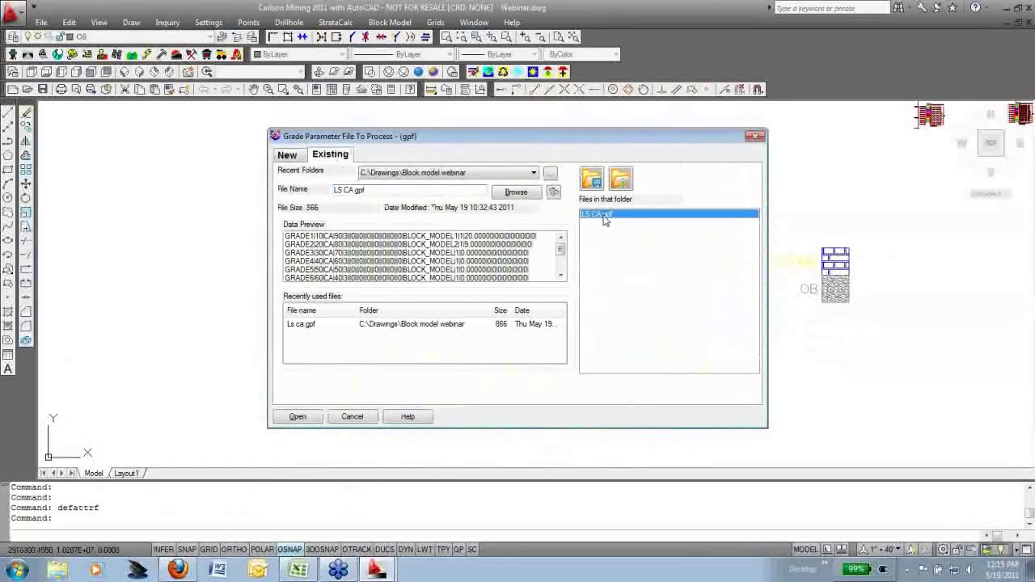
{"action": "double_click", "coordinate": [605, 216]}
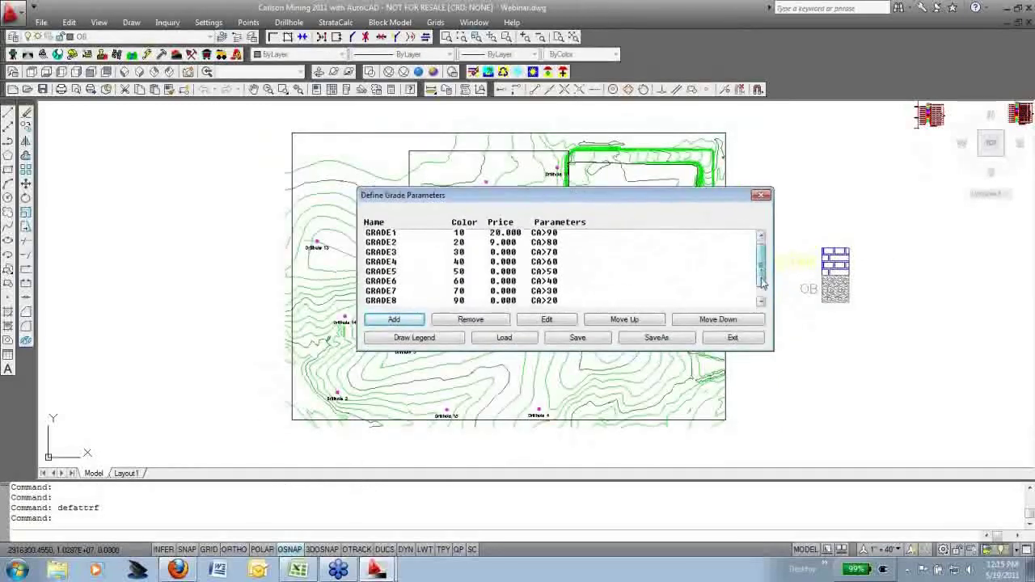
{"action": "scroll", "coordinate": [761, 298], "scroll_direction": "down", "scroll_amount": 2}
{"action": "scroll", "coordinate": [555, 294], "scroll_direction": "up", "scroll_amount": 2}
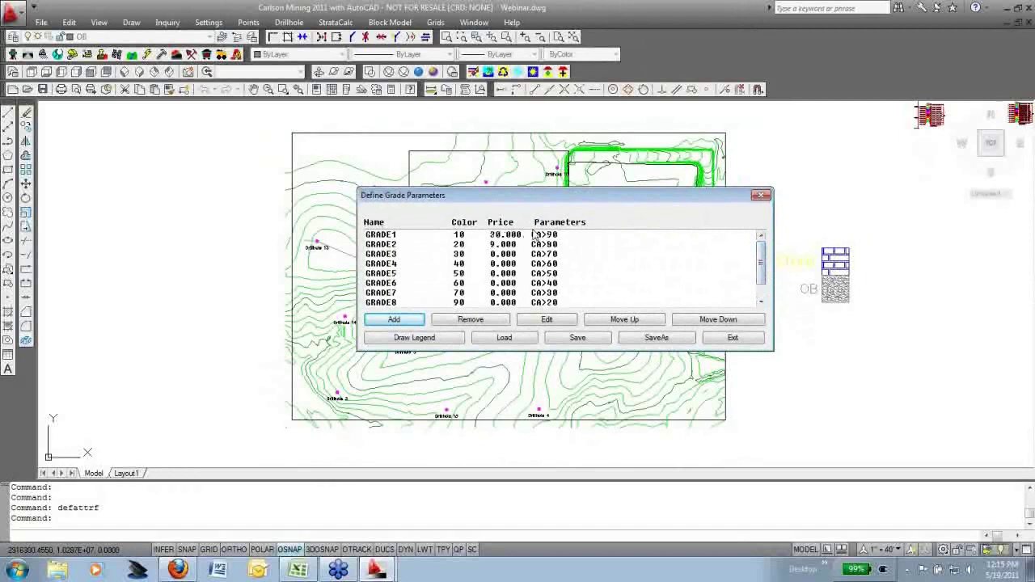
{"action": "scroll", "coordinate": [558, 300], "scroll_direction": "down", "scroll_amount": 2}
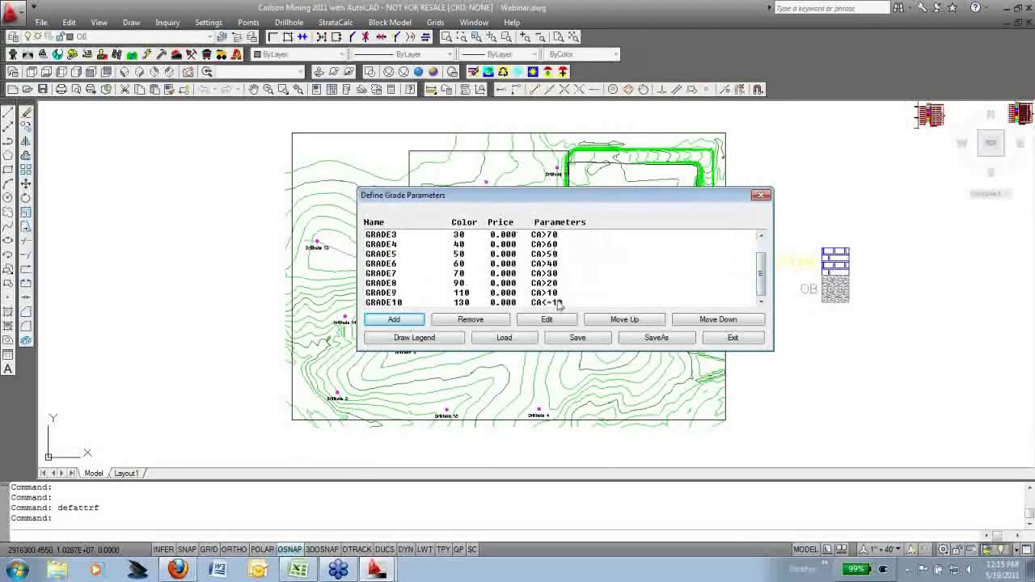
Examine the individual definitions of GRADE7 and GRADE4, leaving their parameters as they are
{"action": "double_click", "coordinate": [548, 274]}
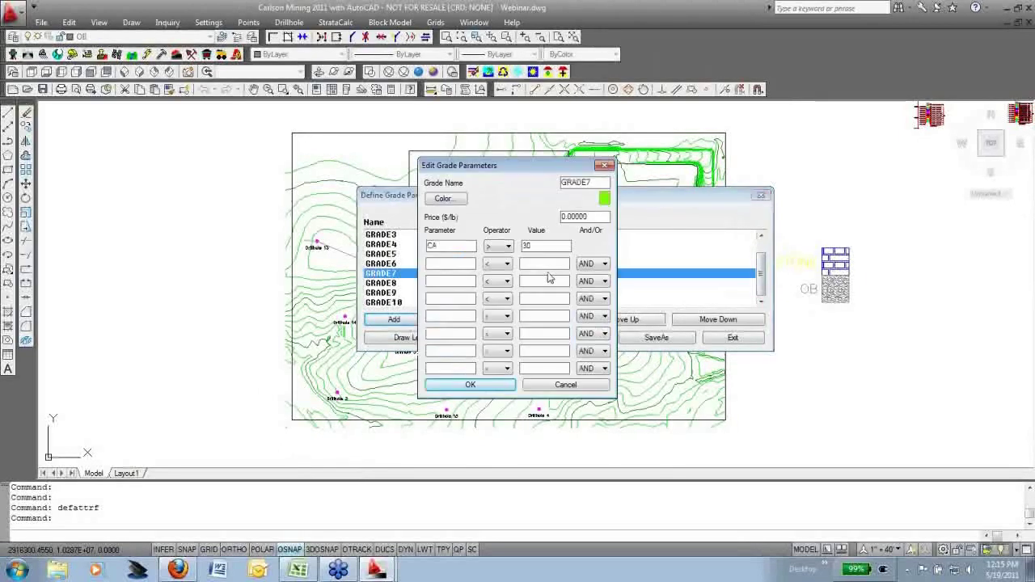
{"action": "left_click", "coordinate": [497, 384]}
{"action": "double_click", "coordinate": [423, 263]}
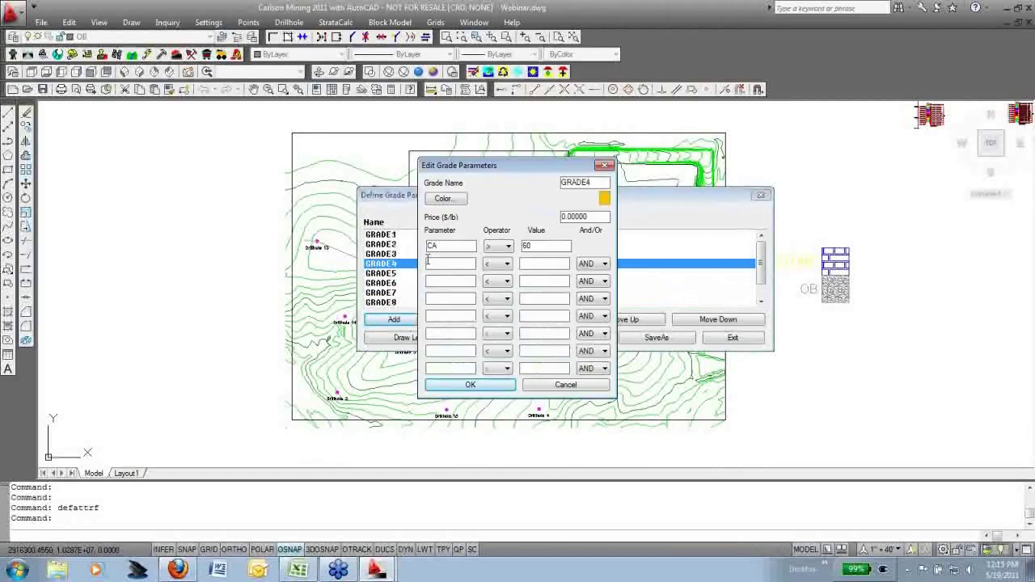
{"action": "left_click", "coordinate": [469, 384]}
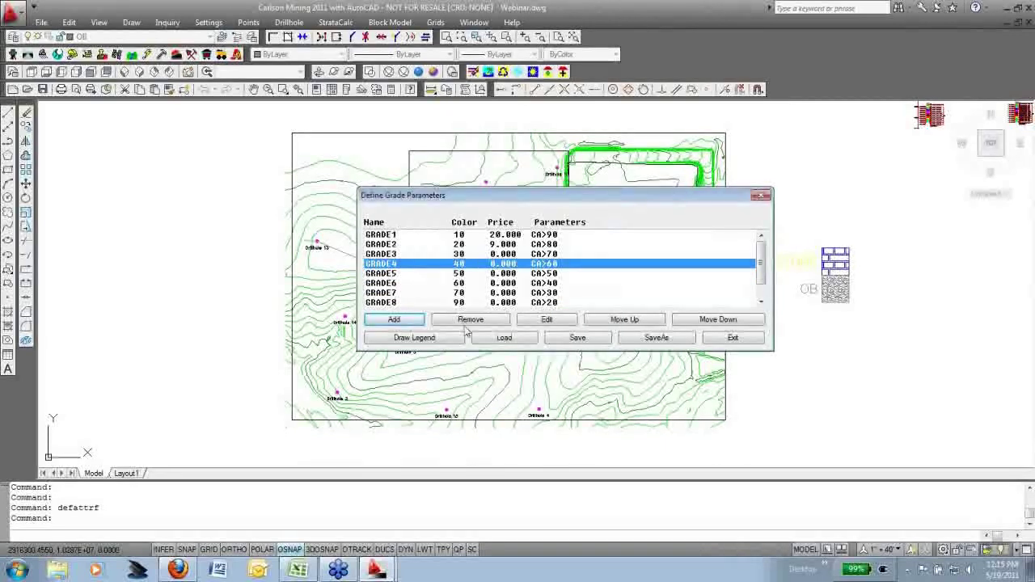
Draw the grade legend beside the limestone and OB legend, on the LEGEND layer at size 250, and exit the grade definitions
{"action": "left_click", "coordinate": [414, 337]}
{"action": "scroll", "coordinate": [900, 284], "scroll_direction": "down", "scroll_amount": 4}
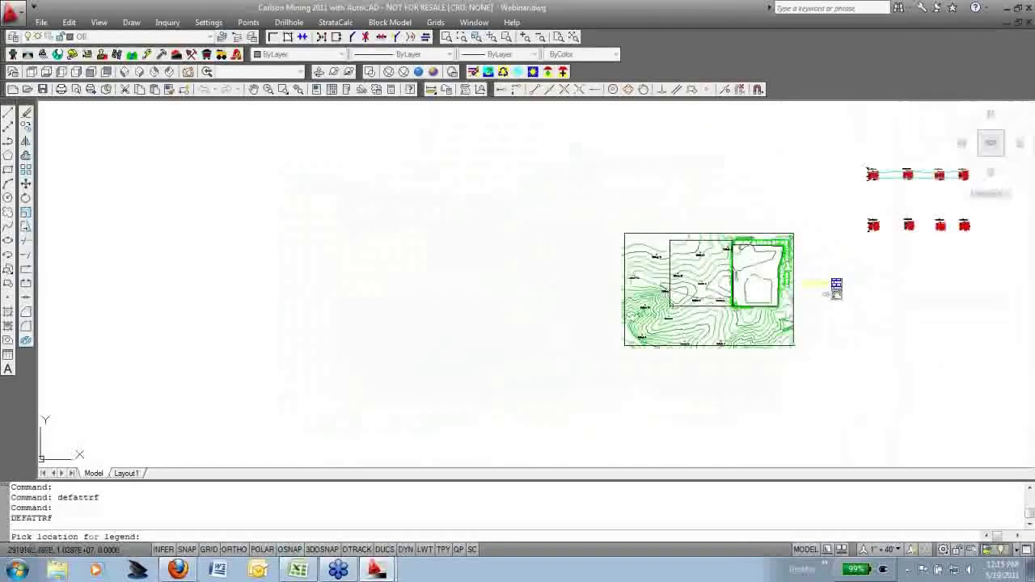
{"action": "middle_click_drag", "start_coordinate": [883, 289], "coordinate": [746, 283]}
{"action": "left_click", "coordinate": [753, 281]}
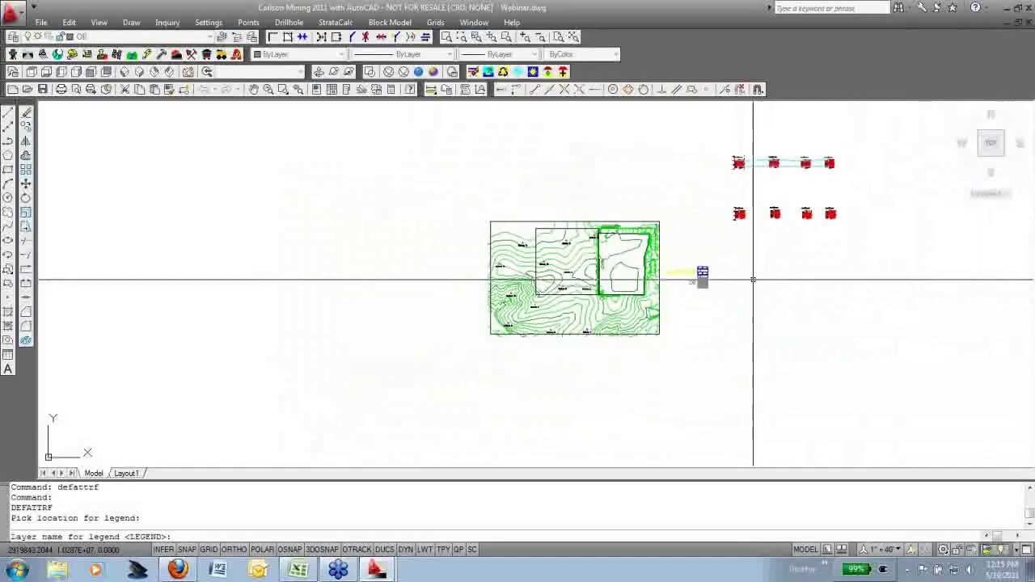
{"action": "key", "text": "Return"}
{"action": "type", "text": "255"}
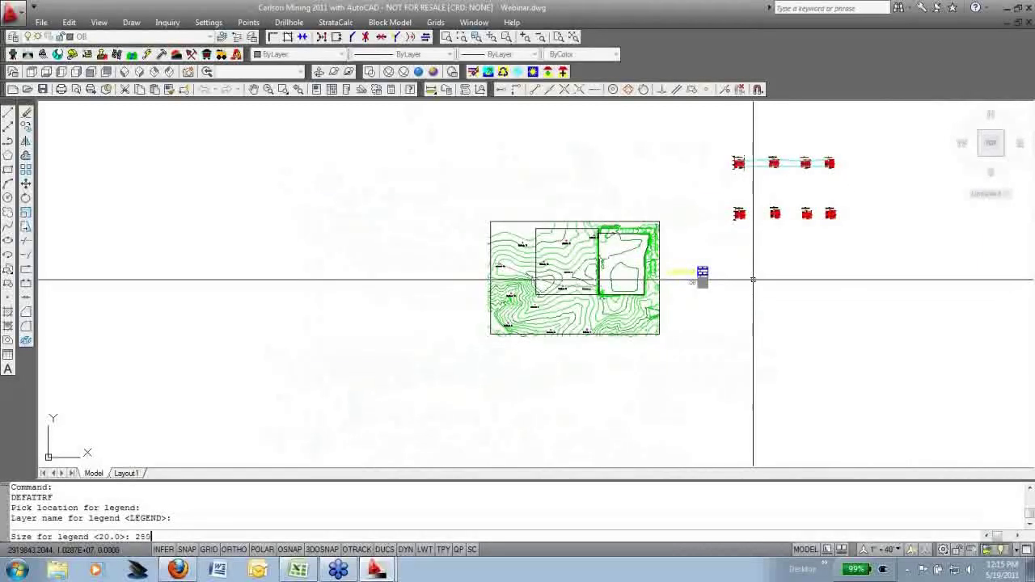
{"action": "key", "text": "Return"}
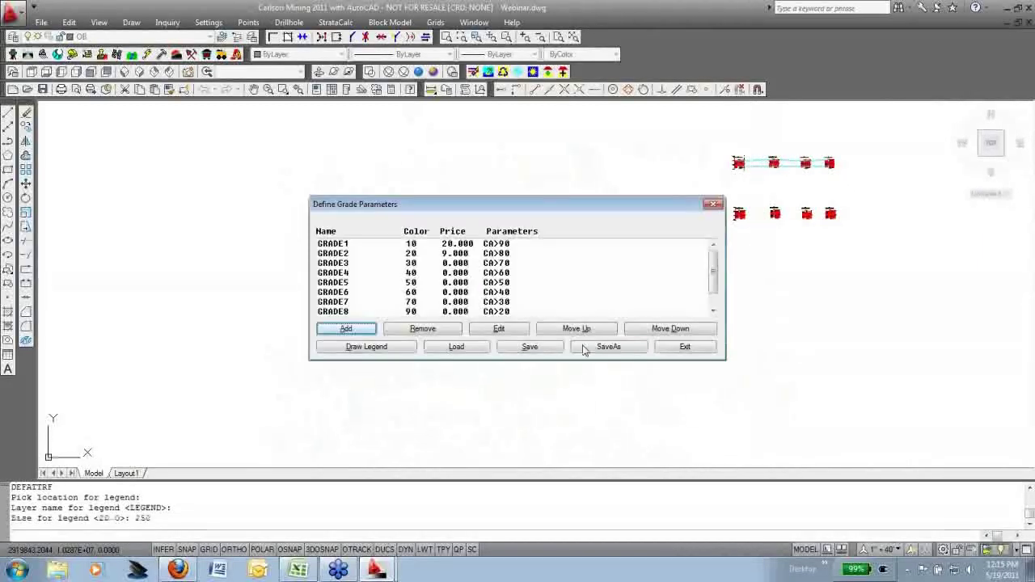
{"action": "left_click", "coordinate": [684, 346]}
{"action": "scroll", "coordinate": [785, 311], "scroll_direction": "up", "scroll_amount": 2}
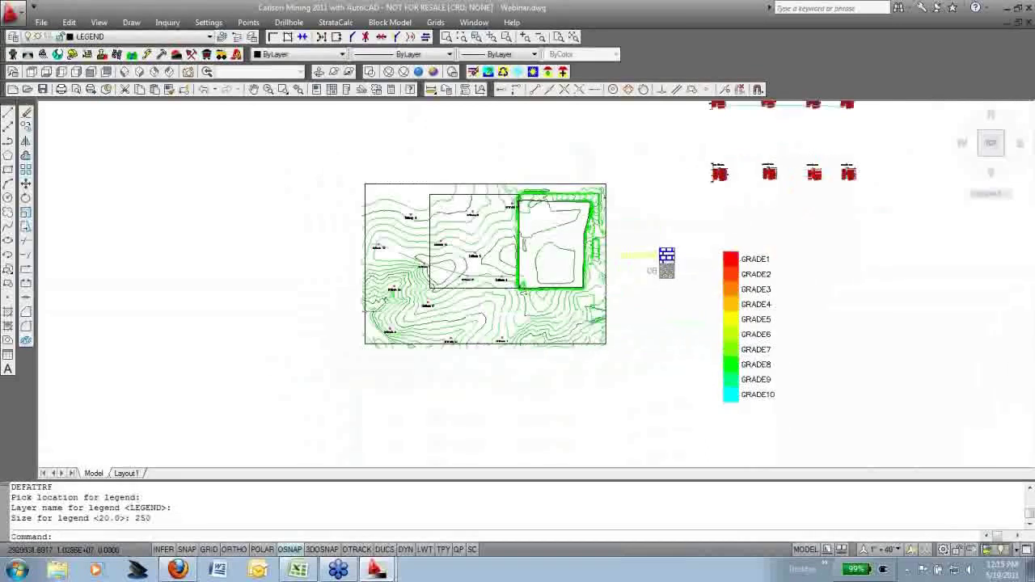
{"action": "scroll", "coordinate": [736, 339], "scroll_direction": "up", "scroll_amount": 2}
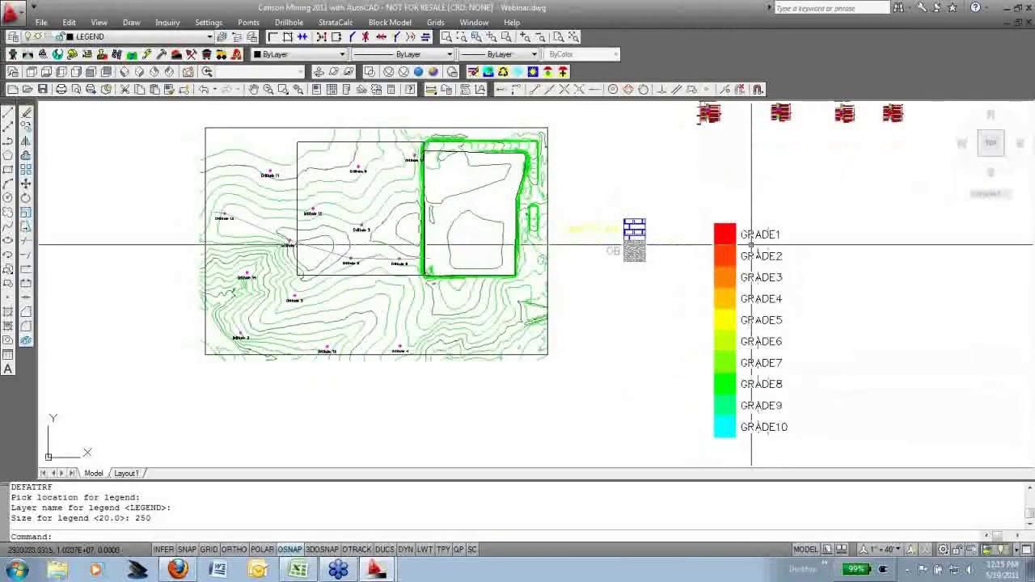
Select the rectangular perimeter adjoining the west side of the existing pit
{"action": "middle_click_drag", "start_coordinate": [637, 378], "coordinate": [637, 378]}
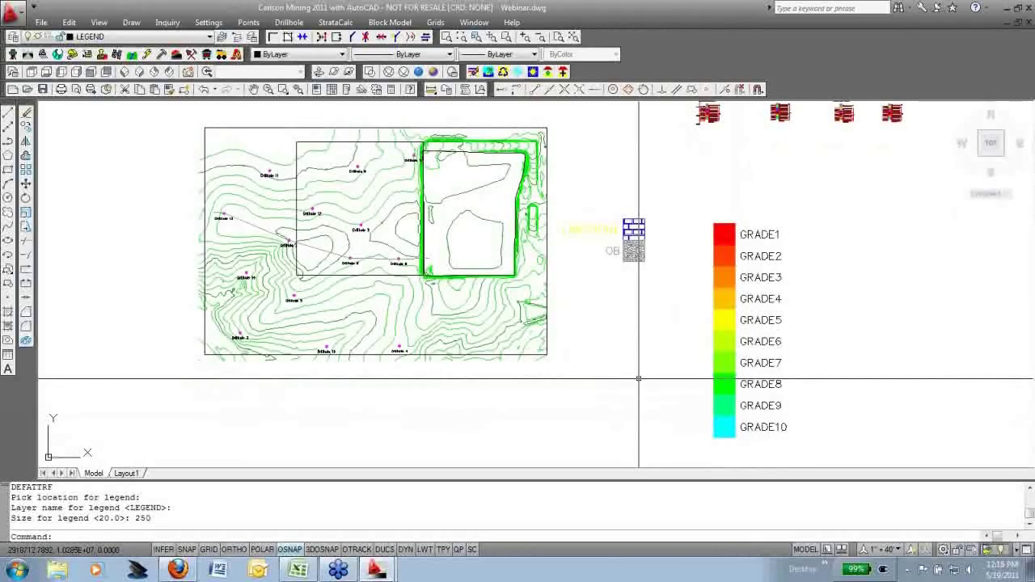
{"action": "middle_click_drag", "start_coordinate": [413, 307], "coordinate": [418, 313]}
{"action": "left_click", "coordinate": [392, 142]}
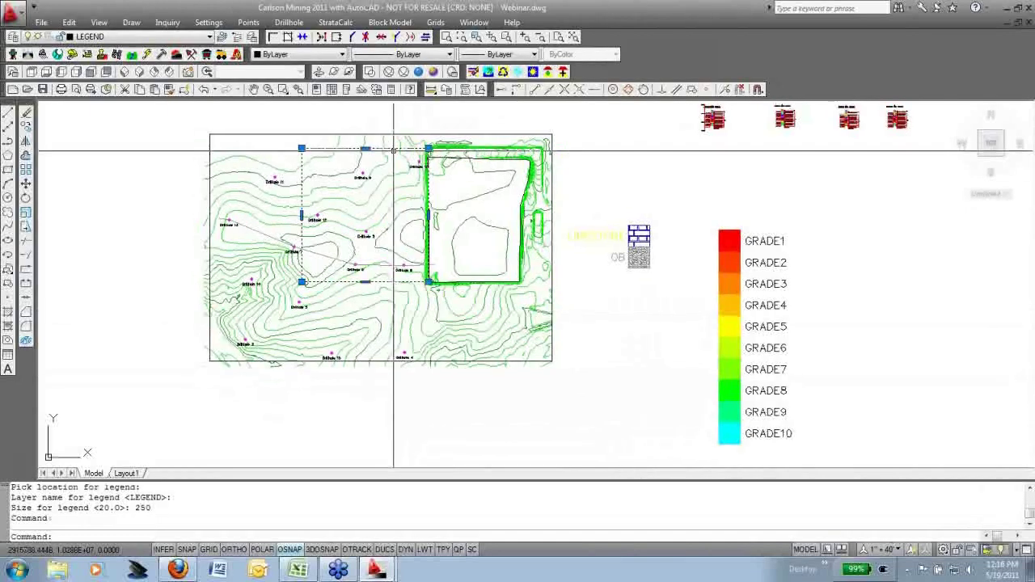
{"action": "middle_click_drag", "start_coordinate": [389, 168], "coordinate": [457, 200]}
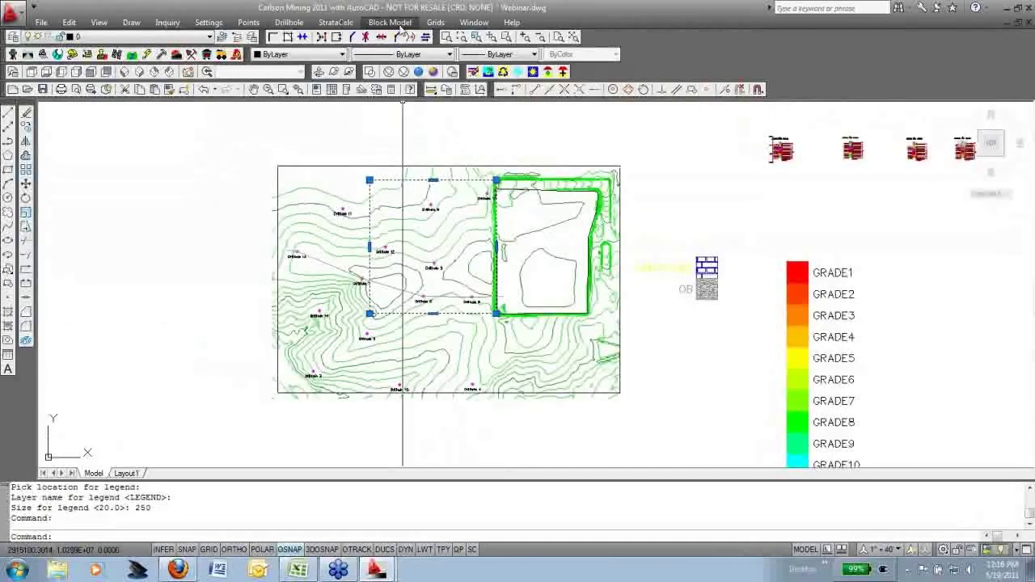
Open the block model file Block Model.blk in the Block Model 3D Viewer
{"action": "left_click", "coordinate": [390, 24]}
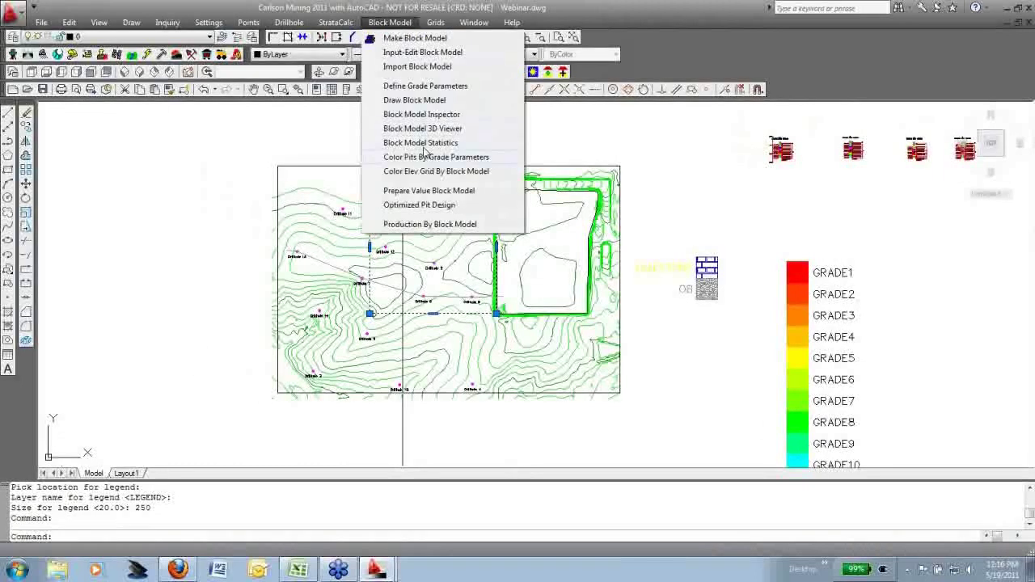
{"action": "left_click", "coordinate": [422, 128]}
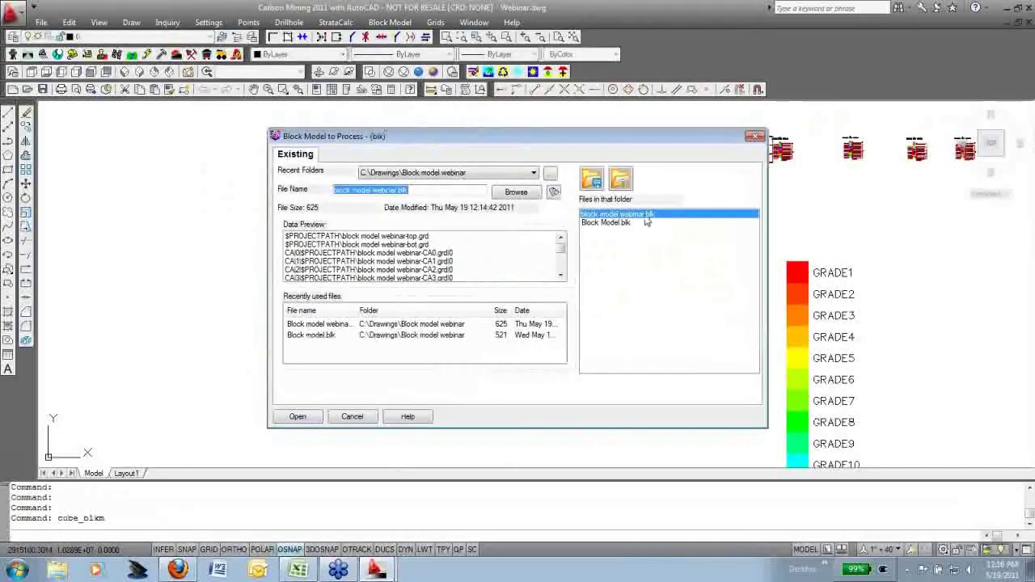
{"action": "left_click", "coordinate": [613, 225]}
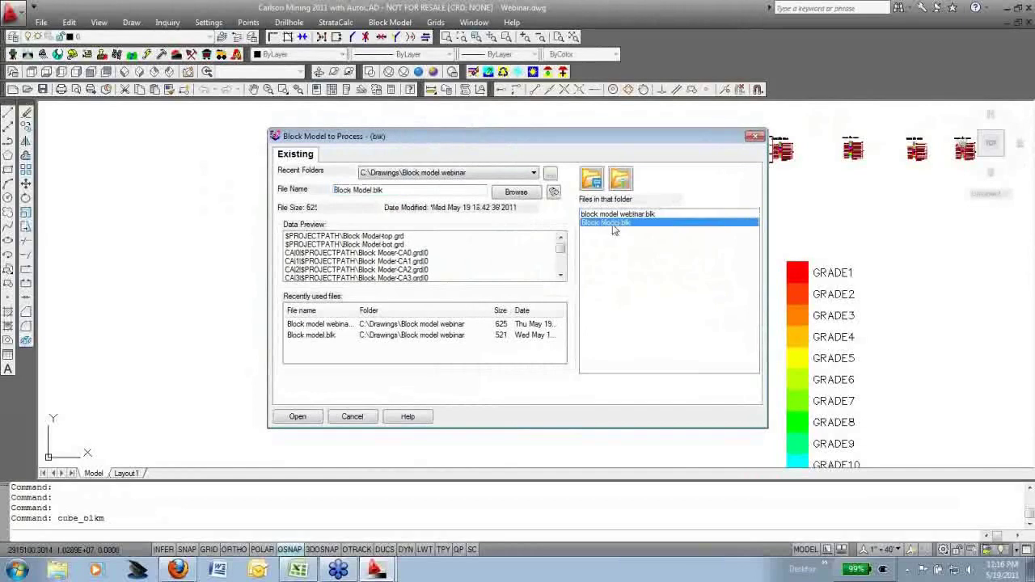
{"action": "left_click", "coordinate": [630, 215]}
{"action": "left_click", "coordinate": [617, 225]}
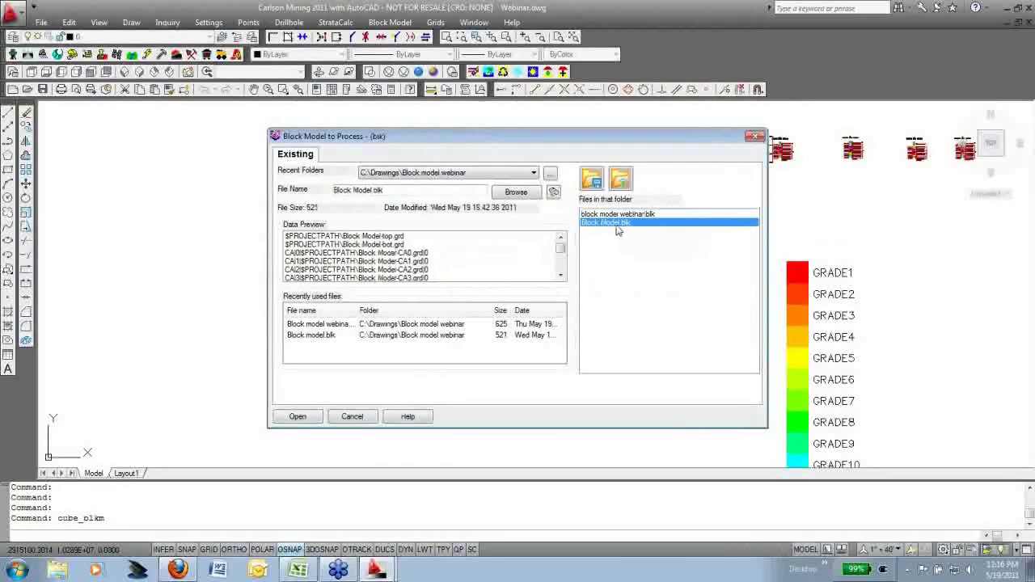
{"action": "left_click", "coordinate": [625, 215]}
{"action": "left_click", "coordinate": [622, 224]}
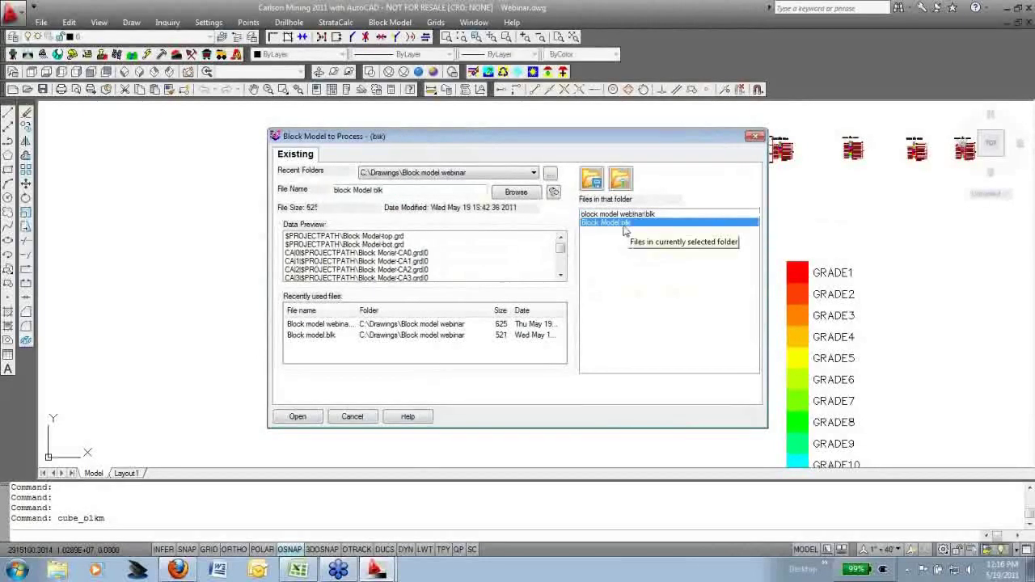
{"action": "double_click", "coordinate": [623, 224]}
Display all listed grades in 3D, limited to the rectangular inclusion perimeter adjoining the west side of the pit
{"action": "double_click", "coordinate": [613, 221]}
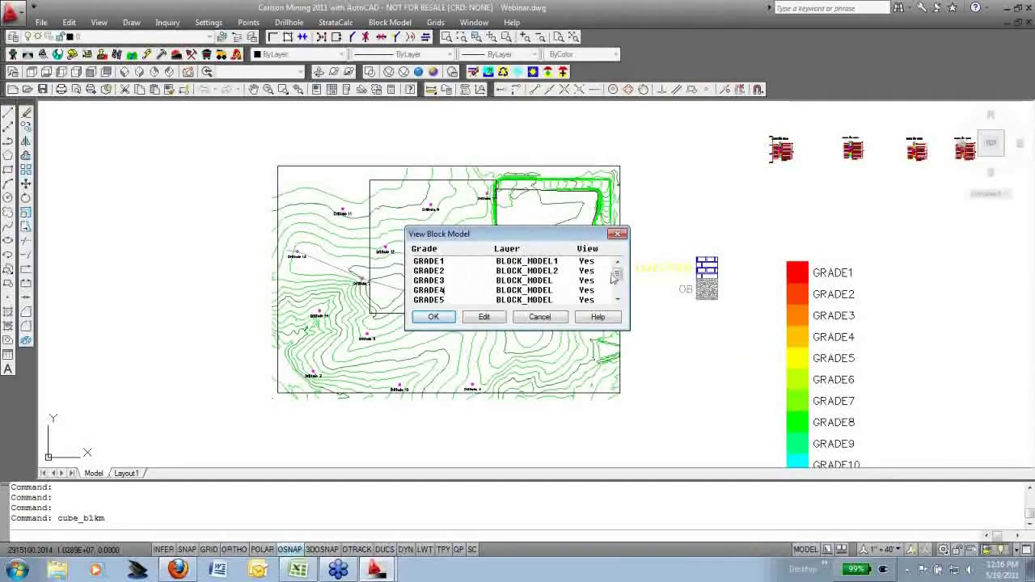
{"action": "left_click", "coordinate": [434, 317]}
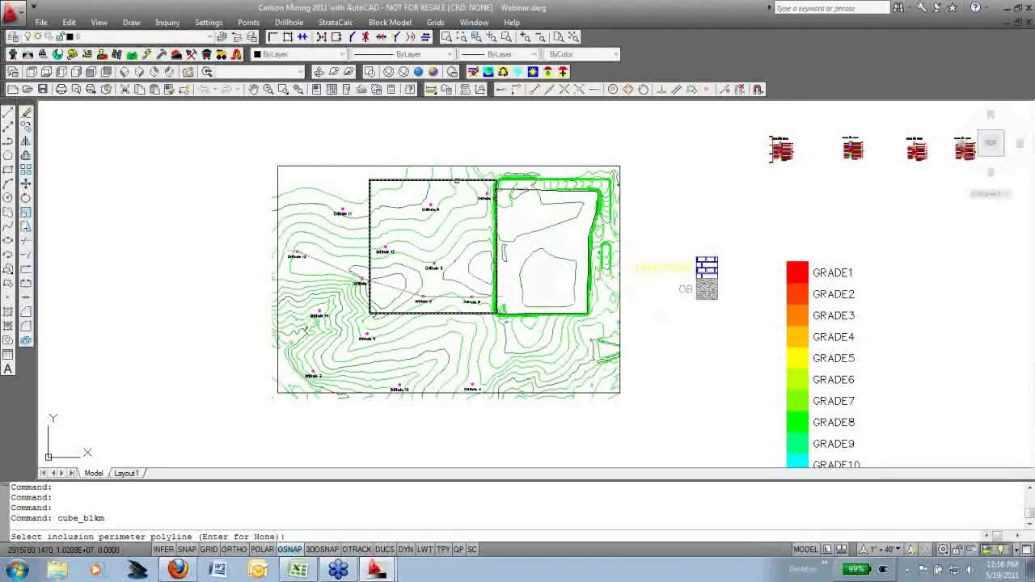
{"action": "left_click", "coordinate": [457, 180]}
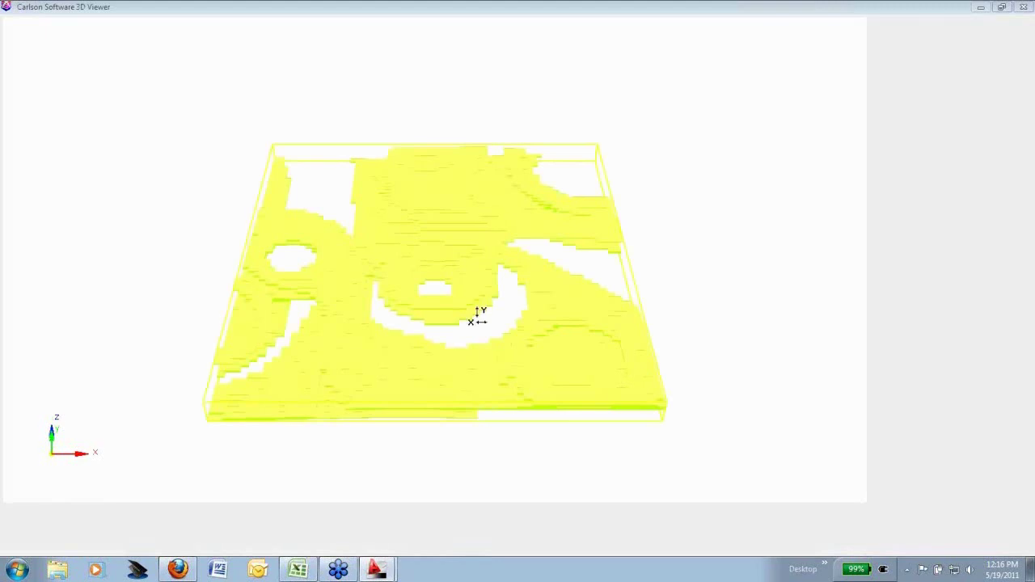
Turn off coloring by elevation so the blocks show grade colors, and set the vertical scale to 3.000
{"action": "left_click_drag", "start_coordinate": [477, 320], "coordinate": [664, 336]}
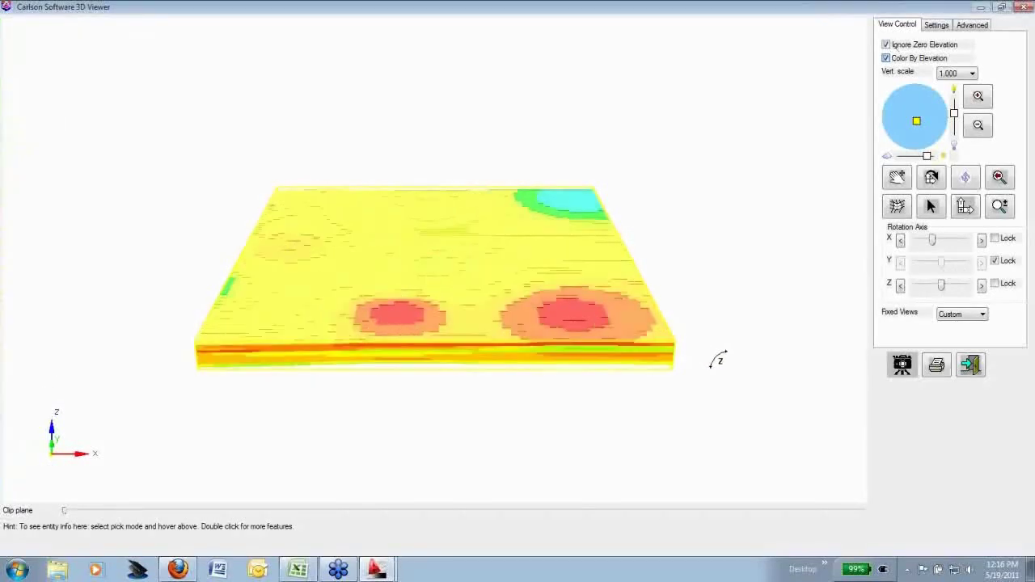
{"action": "left_click_drag", "start_coordinate": [718, 359], "coordinate": [585, 396]}
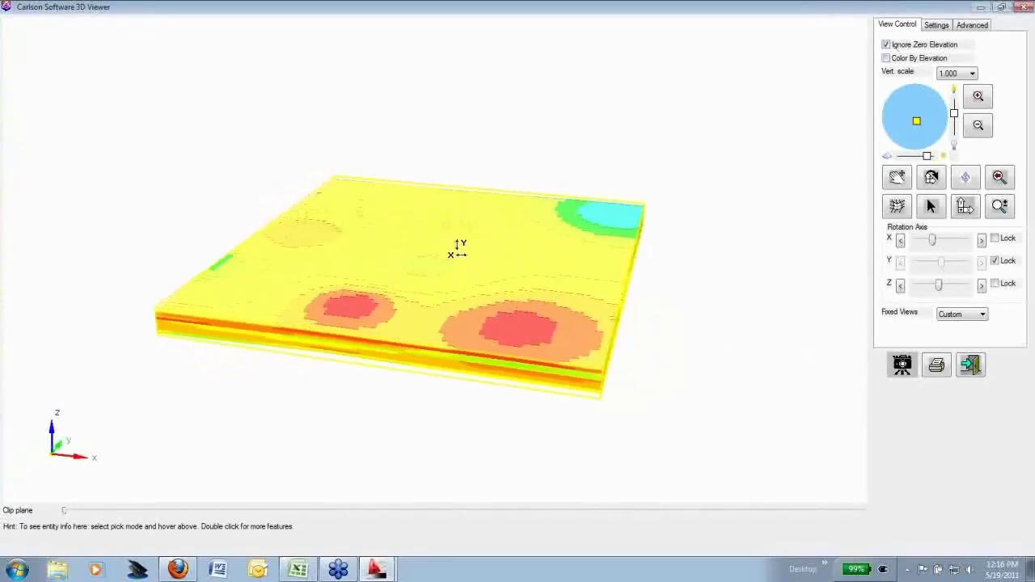
{"action": "left_click_drag", "start_coordinate": [457, 247], "coordinate": [458, 275]}
{"action": "scroll", "coordinate": [512, 313], "scroll_direction": "up", "scroll_amount": 4}
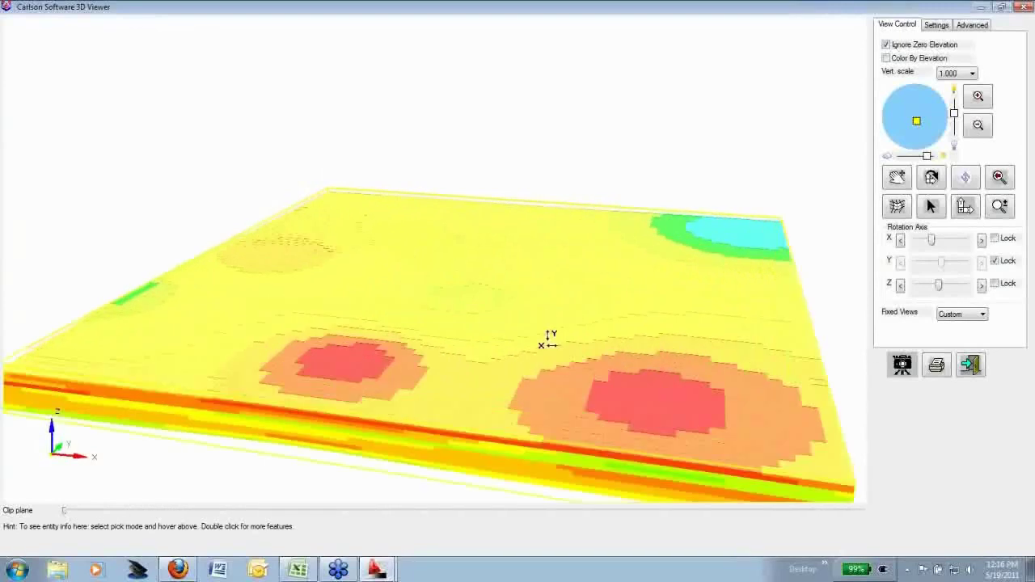
{"action": "left_click_drag", "start_coordinate": [531, 275], "coordinate": [531, 266]}
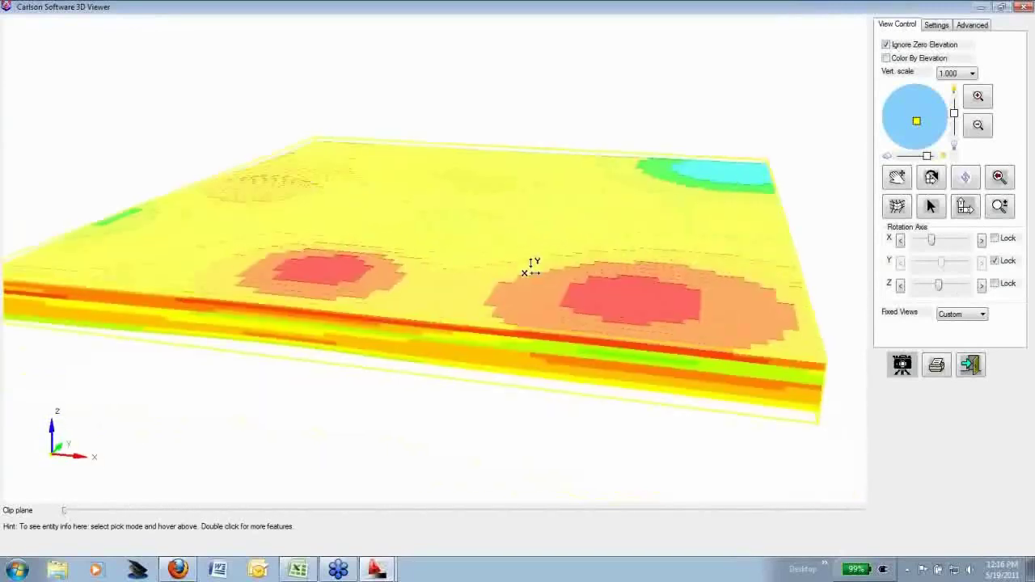
{"action": "left_click", "coordinate": [972, 73]}
{"action": "left_click", "coordinate": [948, 144]}
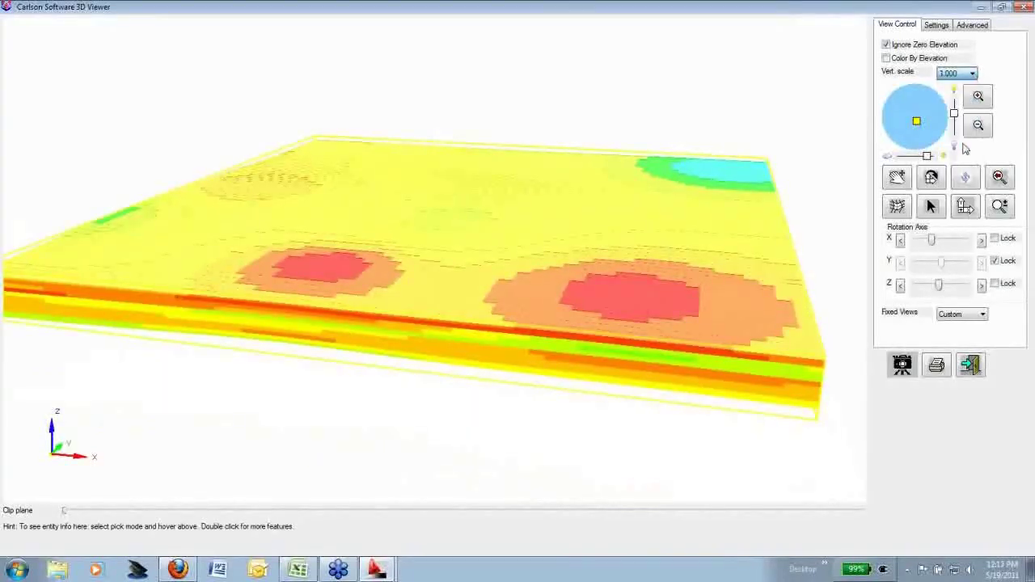
Examine the model's side faces up close and query the grade data of individual blocks in pick mode
{"action": "left_click_drag", "start_coordinate": [792, 393], "coordinate": [773, 298]}
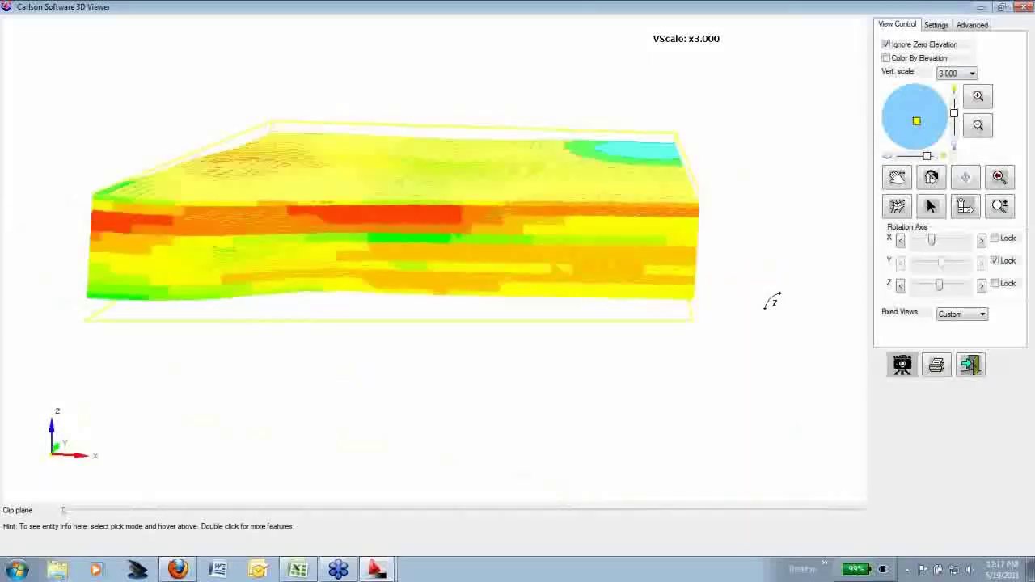
{"action": "left_click", "coordinate": [64, 511]}
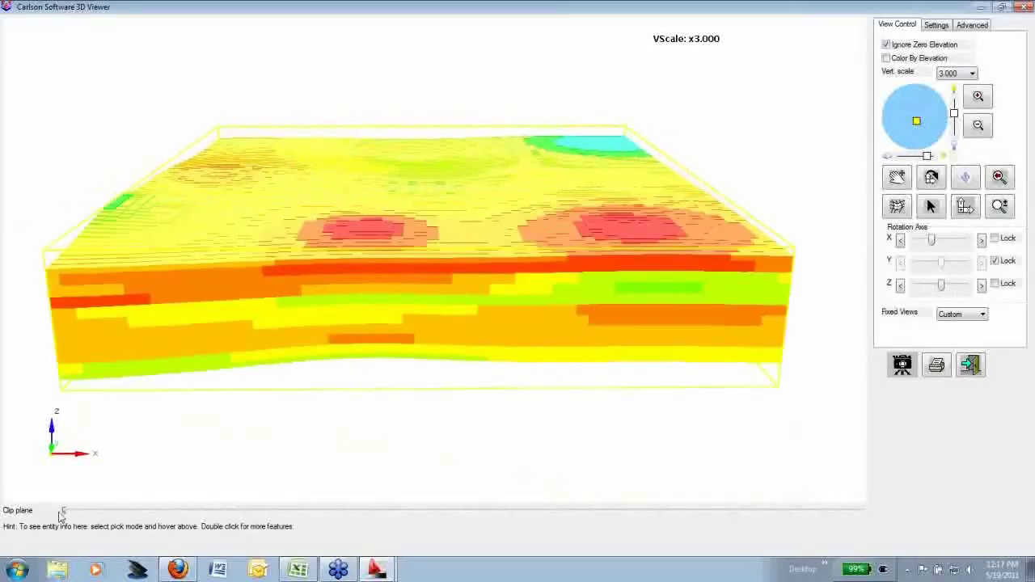
{"action": "left_click_drag", "start_coordinate": [789, 336], "coordinate": [811, 291]}
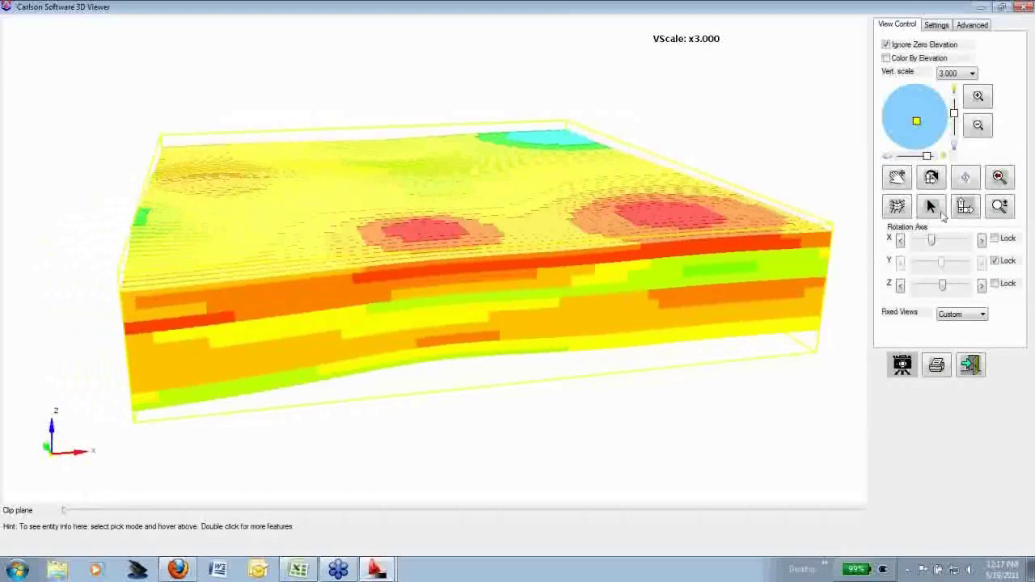
{"action": "left_click", "coordinate": [937, 209]}
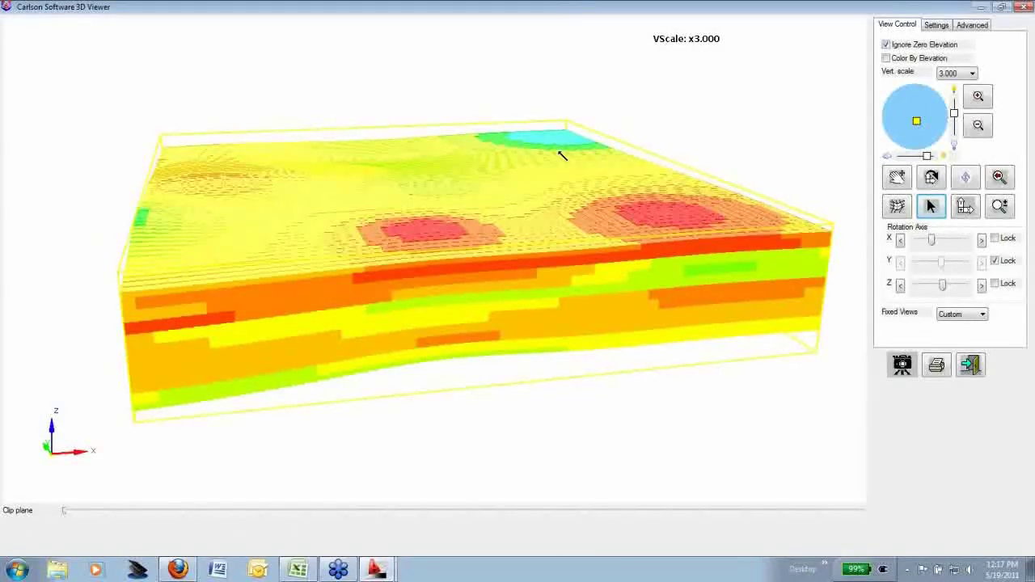
{"action": "scroll", "coordinate": [565, 142], "scroll_direction": "up", "scroll_amount": 4}
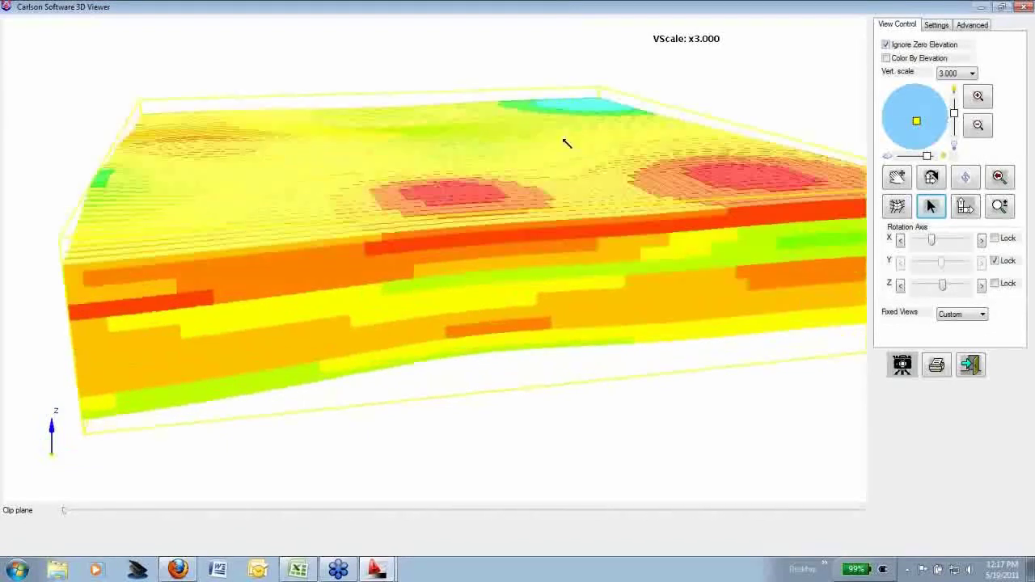
{"action": "left_click", "coordinate": [932, 179]}
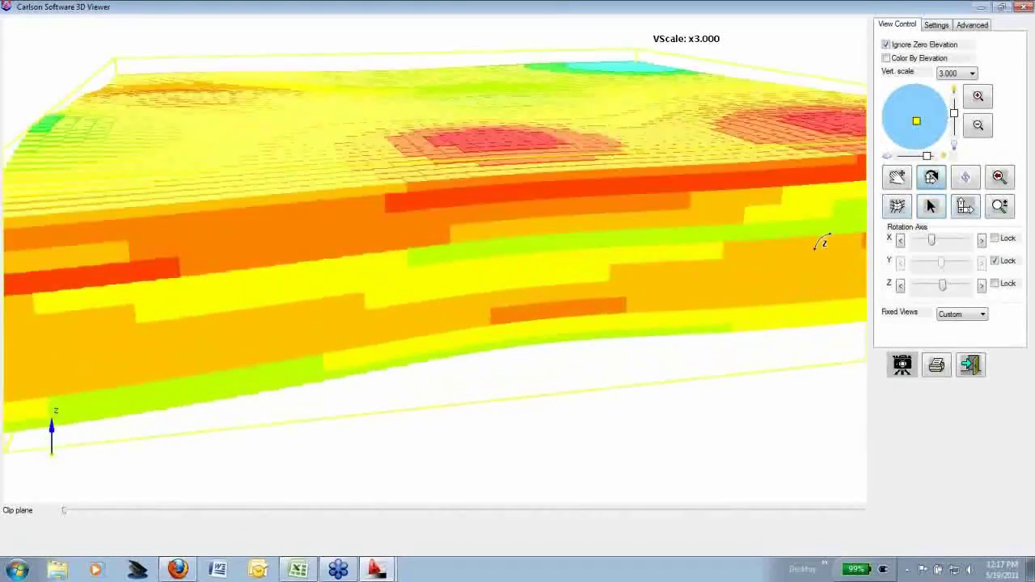
{"action": "left_click_drag", "start_coordinate": [774, 363], "coordinate": [556, 245]}
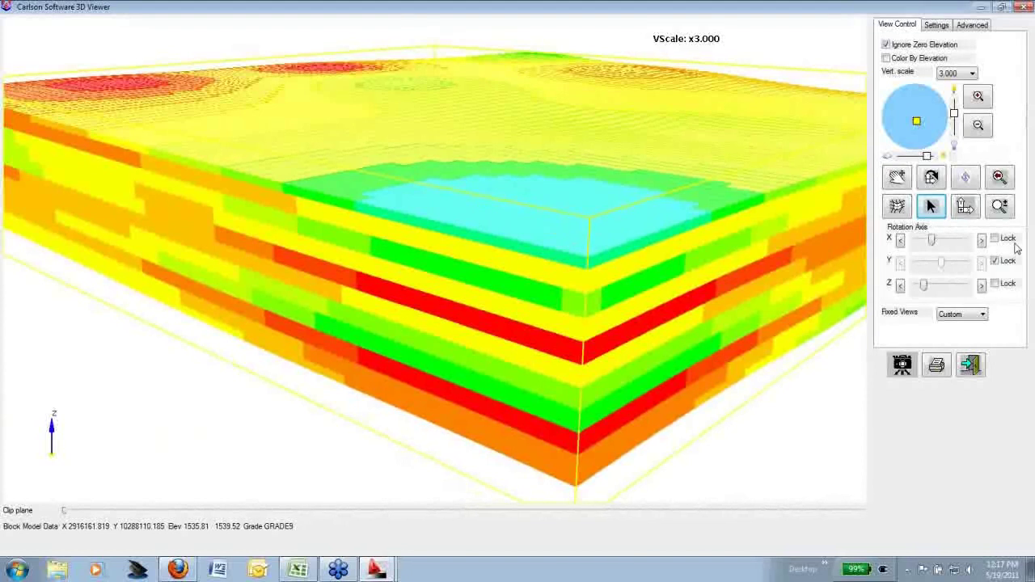
Turn off the block model layers from Color 110 down to Color 40, one grade color at a time
{"action": "left_click", "coordinate": [973, 26]}
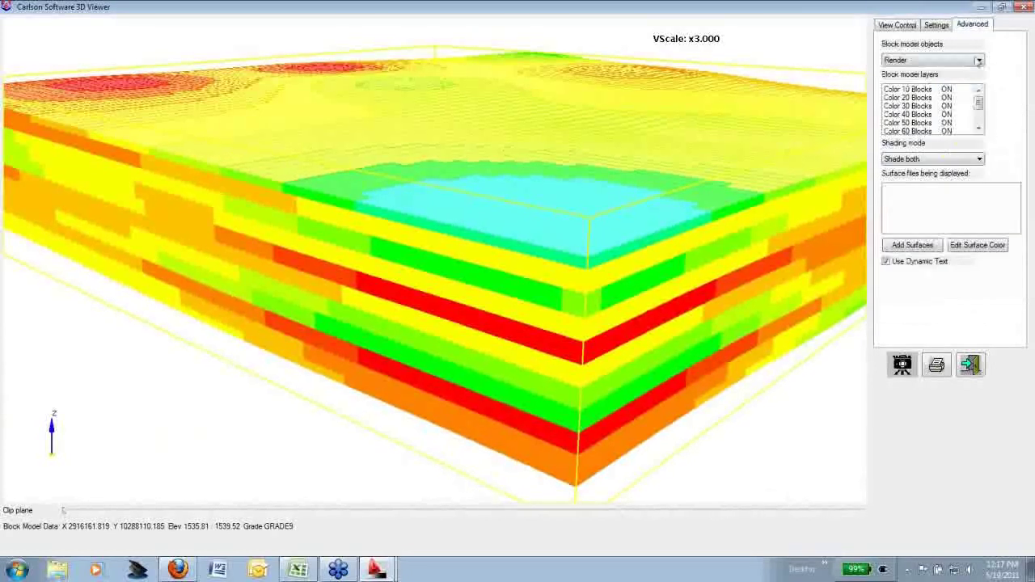
{"action": "left_click_drag", "start_coordinate": [978, 96], "coordinate": [958, 128]}
{"action": "left_click", "coordinate": [949, 123]}
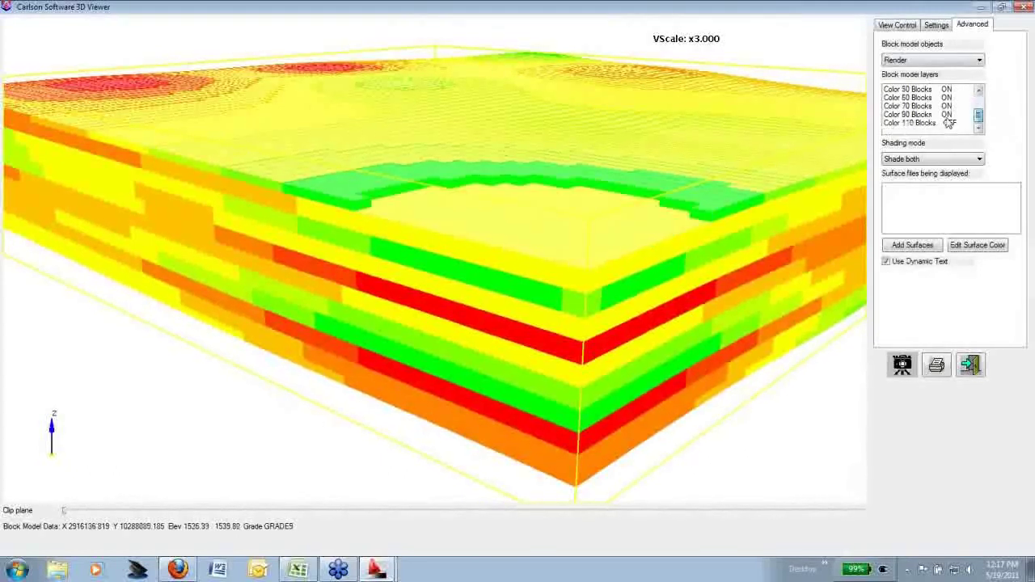
{"action": "left_click", "coordinate": [952, 112]}
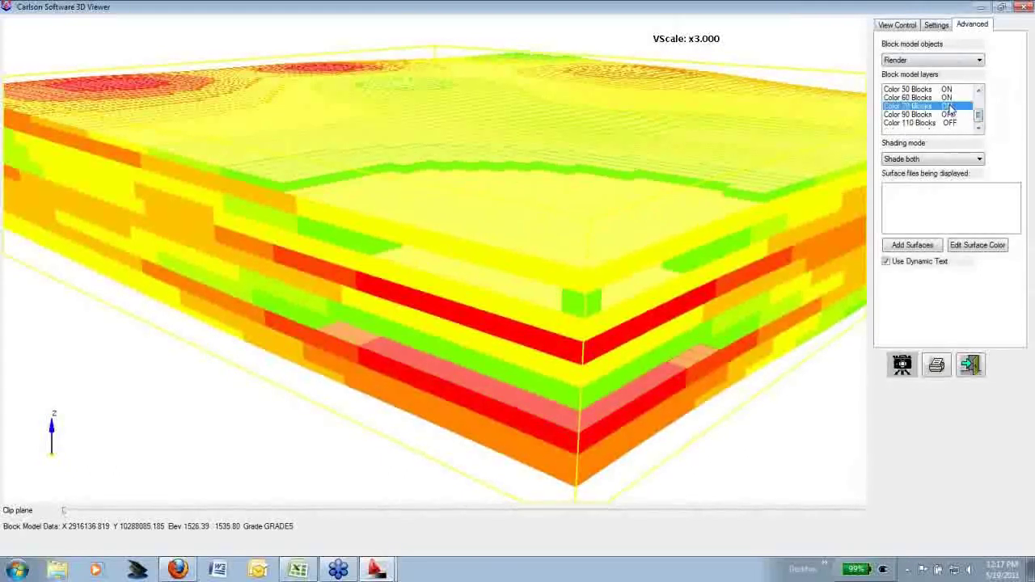
{"action": "mouse_move", "coordinate": [979, 105]}
{"action": "left_mouse_down"}
{"action": "mouse_move", "coordinate": [979, 120]}
{"action": "mouse_move", "coordinate": [984, 106]}
{"action": "left_mouse_up"}
{"action": "left_click", "coordinate": [947, 99]}
{"action": "left_click", "coordinate": [956, 91]}
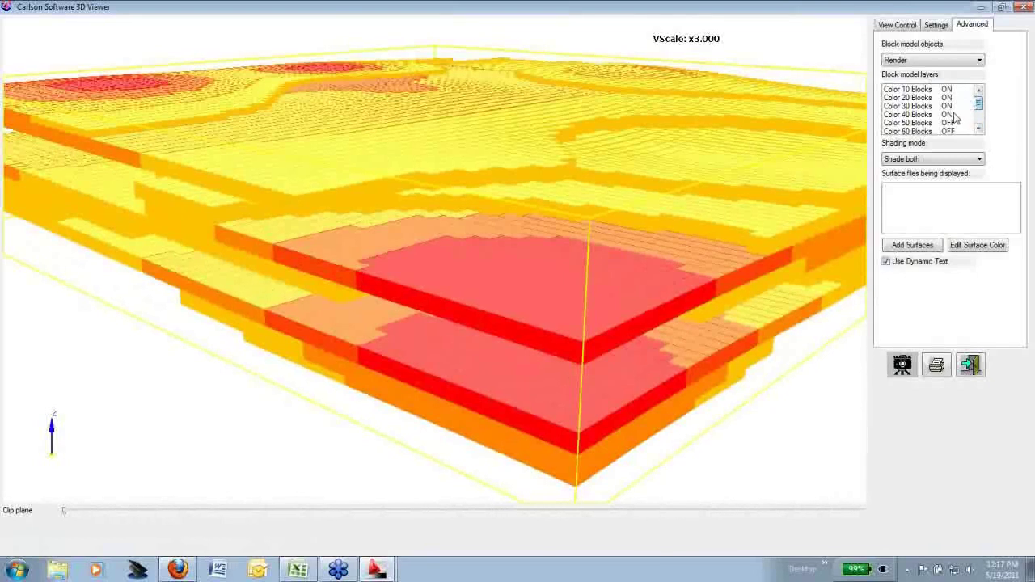
{"action": "left_click", "coordinate": [953, 114]}
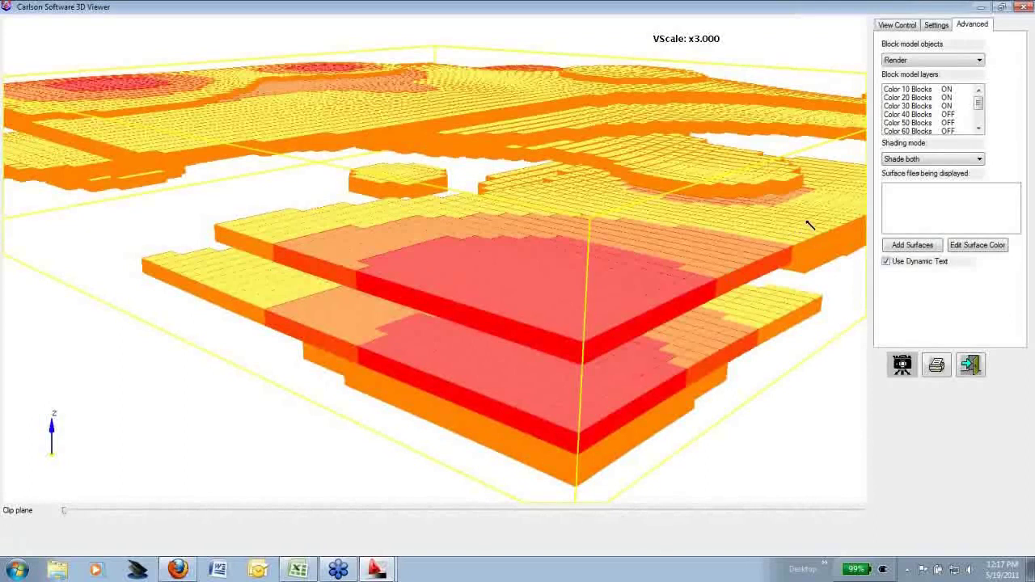
Examine the Color 10, 20 and 30 blocks from the opposite side and exit the 3D viewer
{"action": "left_click", "coordinate": [899, 25]}
{"action": "left_click", "coordinate": [931, 177]}
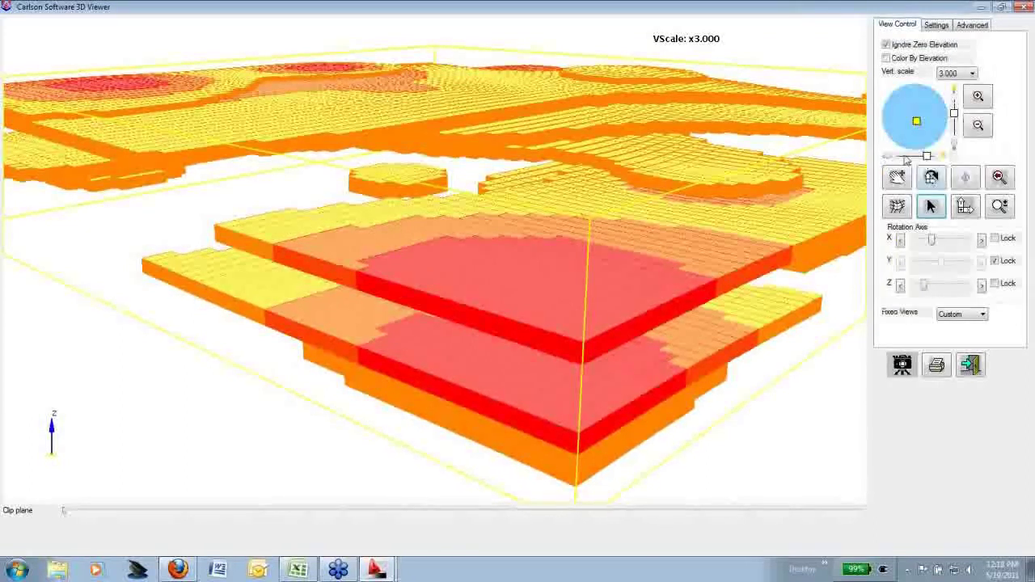
{"action": "left_click_drag", "start_coordinate": [649, 204], "coordinate": [809, 131]}
{"action": "left_click", "coordinate": [969, 364]}
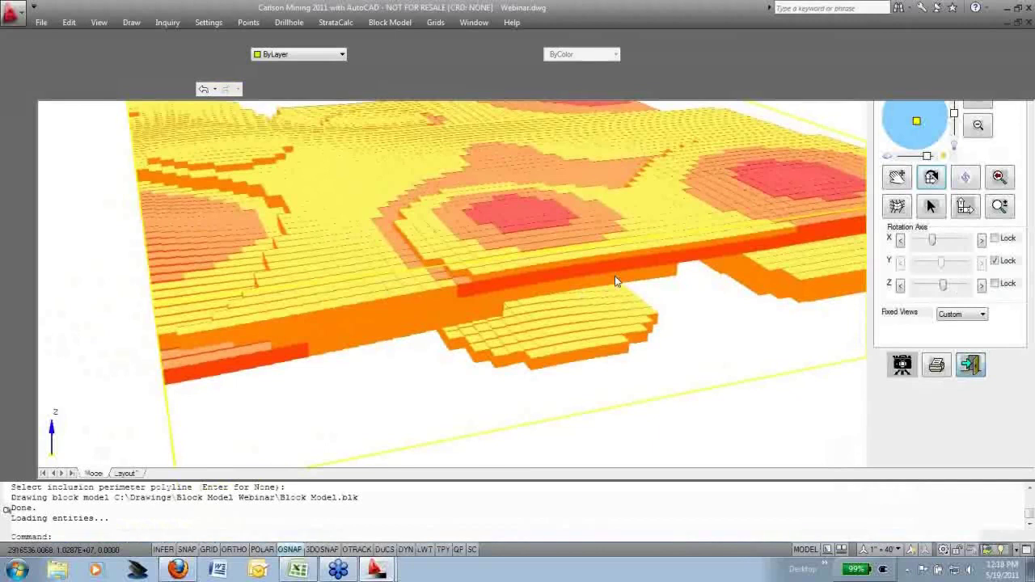
Draw a small rectangular perimeter between Drillhole 7 and Drillhole 6, inside the larger perimeter's southwest corner
{"action": "type", "text": "rec"}
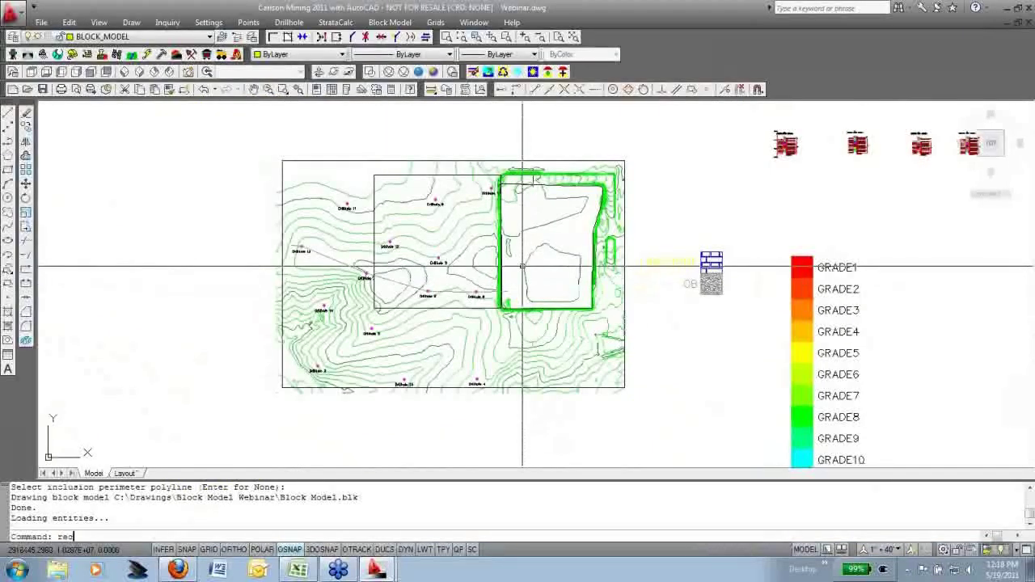
{"action": "key", "text": "Return"}
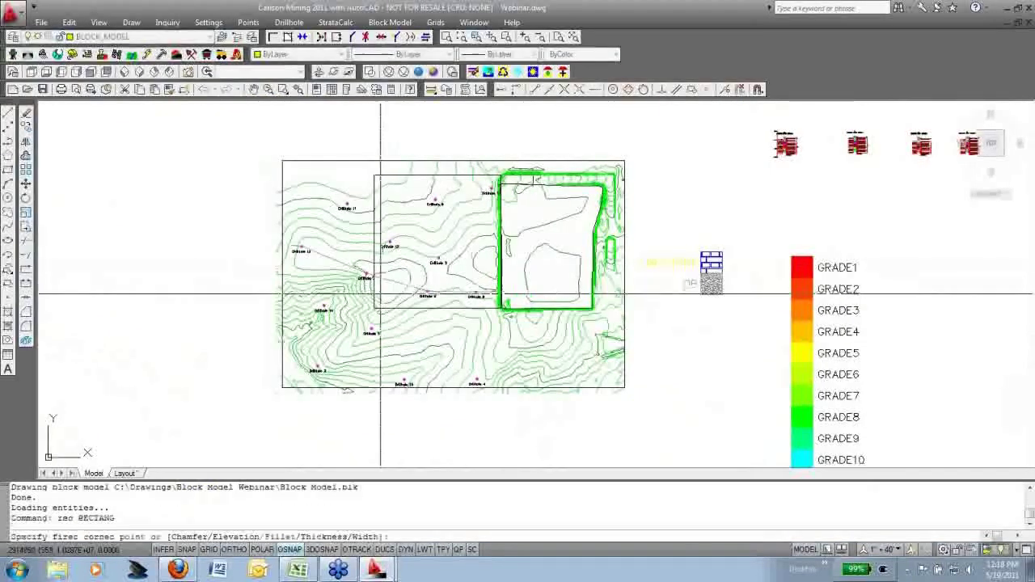
{"action": "left_click", "coordinate": [498, 305]}
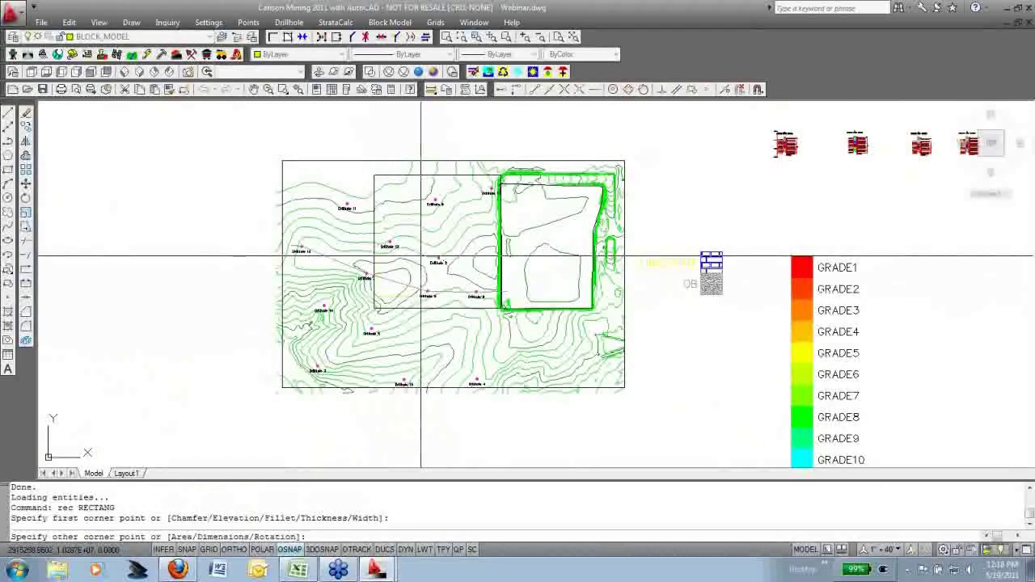
{"action": "left_click", "coordinate": [420, 257]}
{"action": "scroll", "coordinate": [363, 287], "scroll_direction": "up", "scroll_amount": 5}
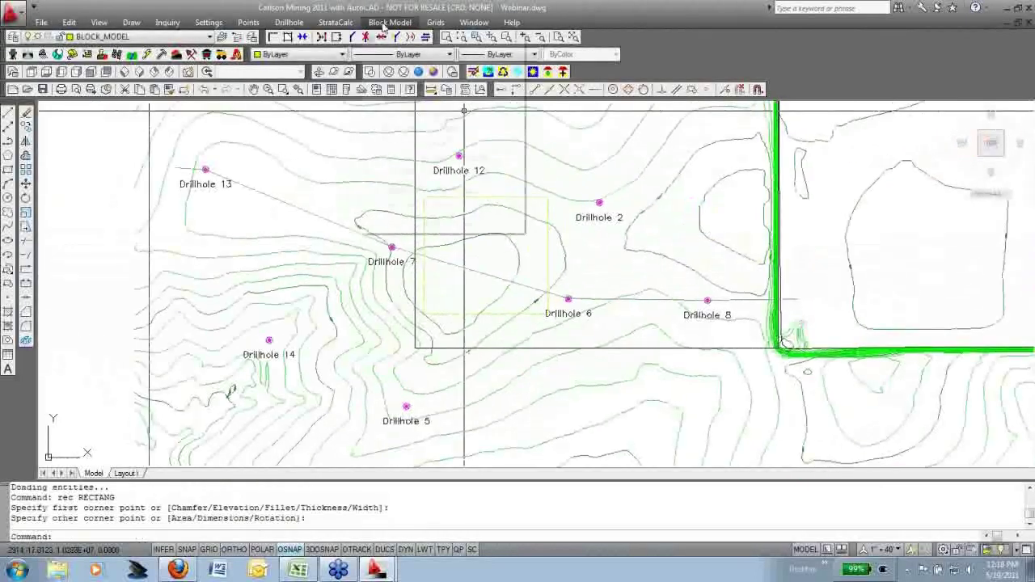
Draw the block model from Block Model.blk with the grade parameter file LS CA.gpf, limited to the small rectangular perimeter
{"action": "left_click", "coordinate": [383, 22]}
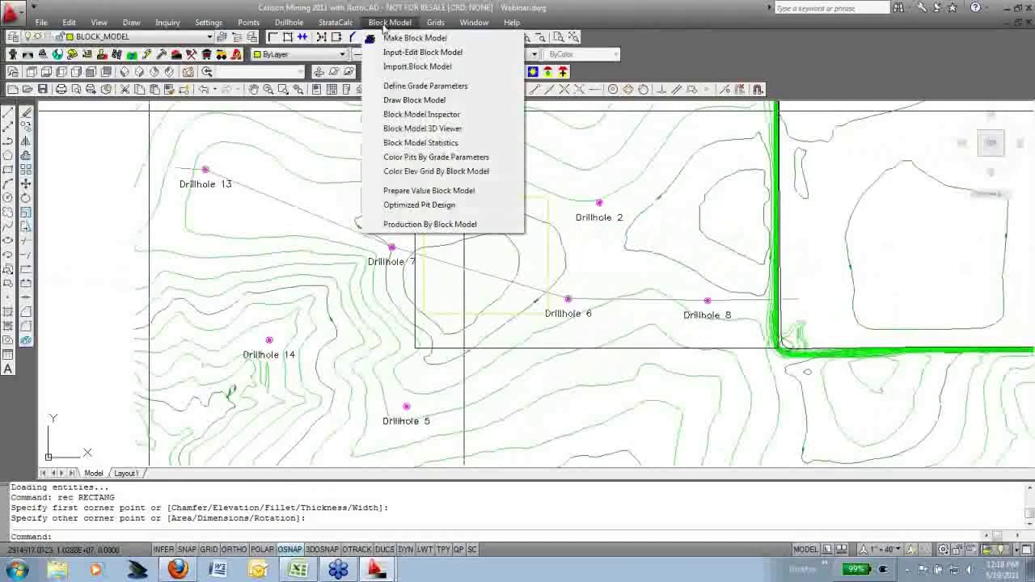
{"action": "left_click", "coordinate": [436, 34]}
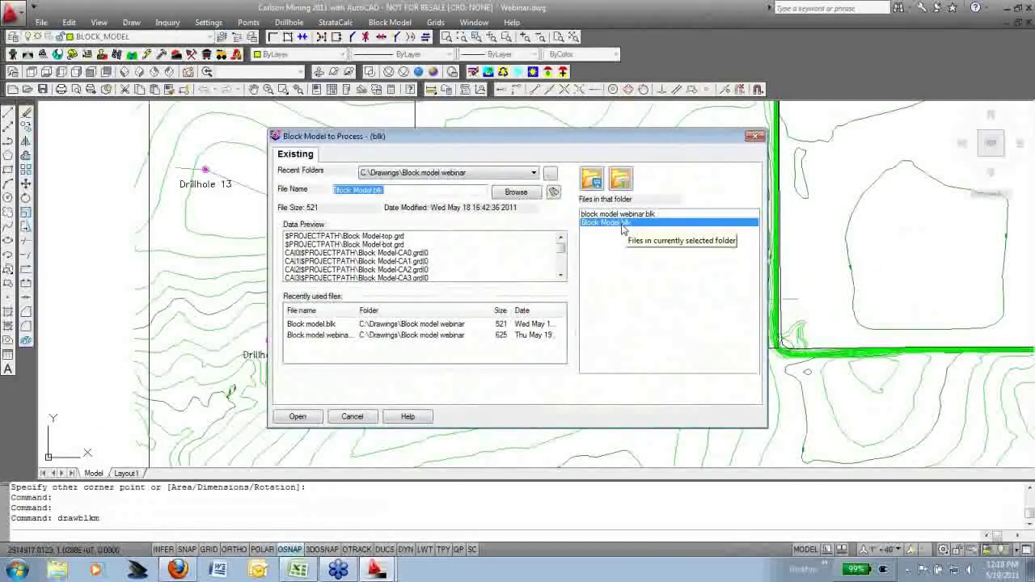
{"action": "double_click", "coordinate": [622, 224]}
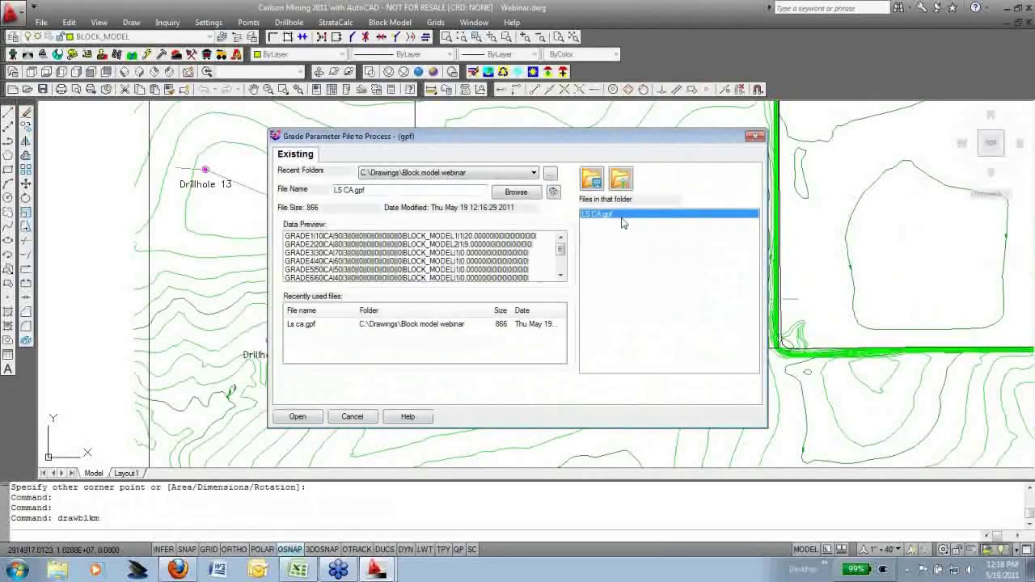
{"action": "double_click", "coordinate": [622, 214]}
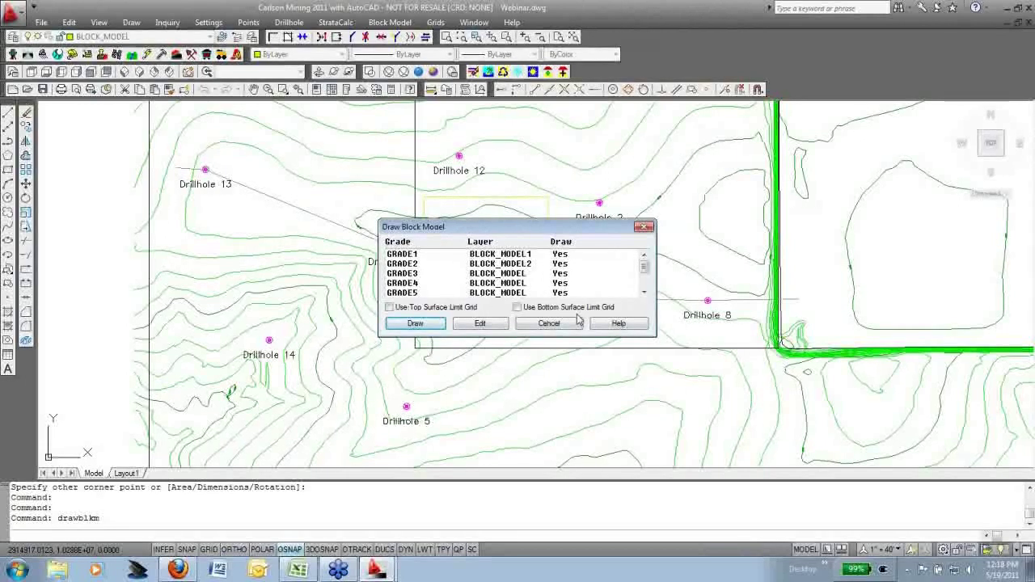
{"action": "left_click", "coordinate": [415, 323]}
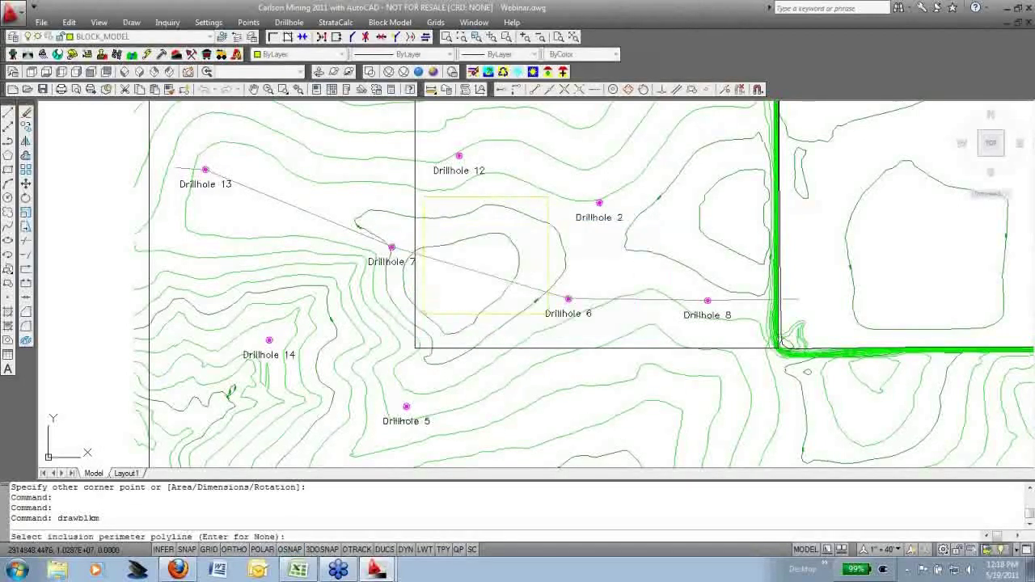
{"action": "key", "text": "Return"}
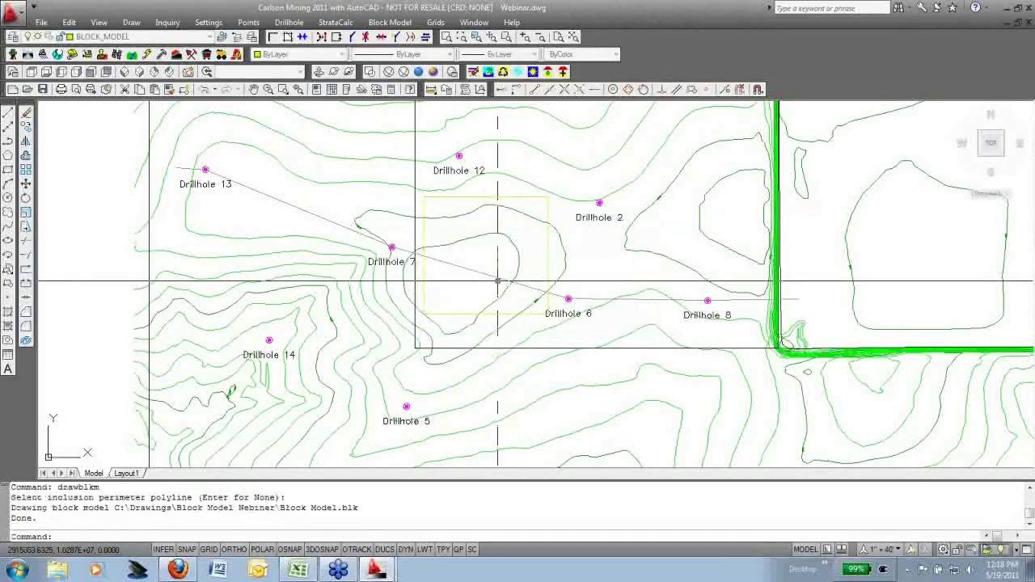
Spot-check the drawn blocks inside the small perimeter by selecting one up close, and clear the selection
{"action": "scroll", "coordinate": [526, 276], "scroll_direction": "up", "scroll_amount": 8}
{"action": "left_click", "coordinate": [606, 282]}
{"action": "left_click", "coordinate": [528, 216]}
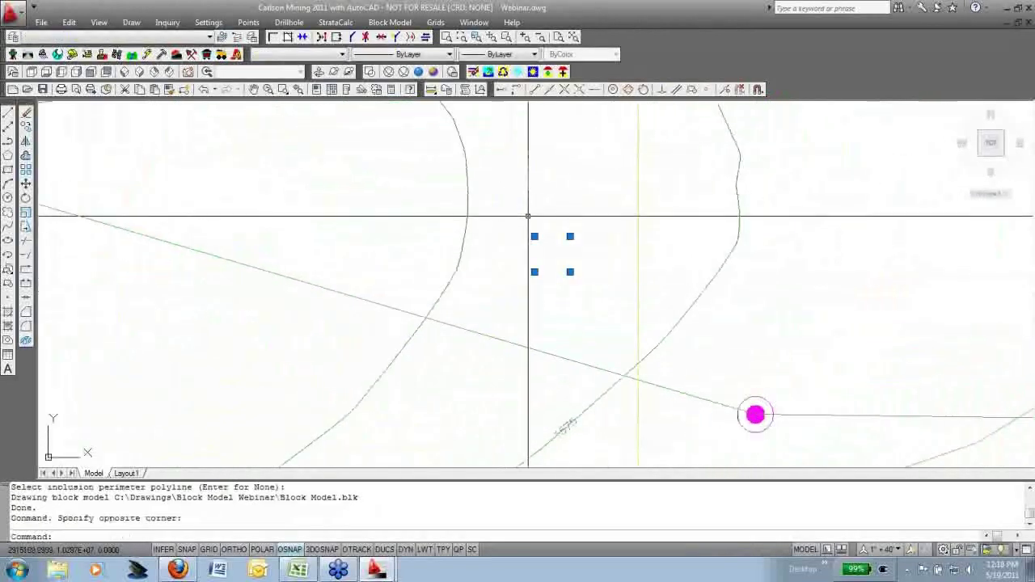
{"action": "key", "text": "Escape"}
{"action": "key", "text": "Escape"}
{"action": "key", "text": "Escape"}
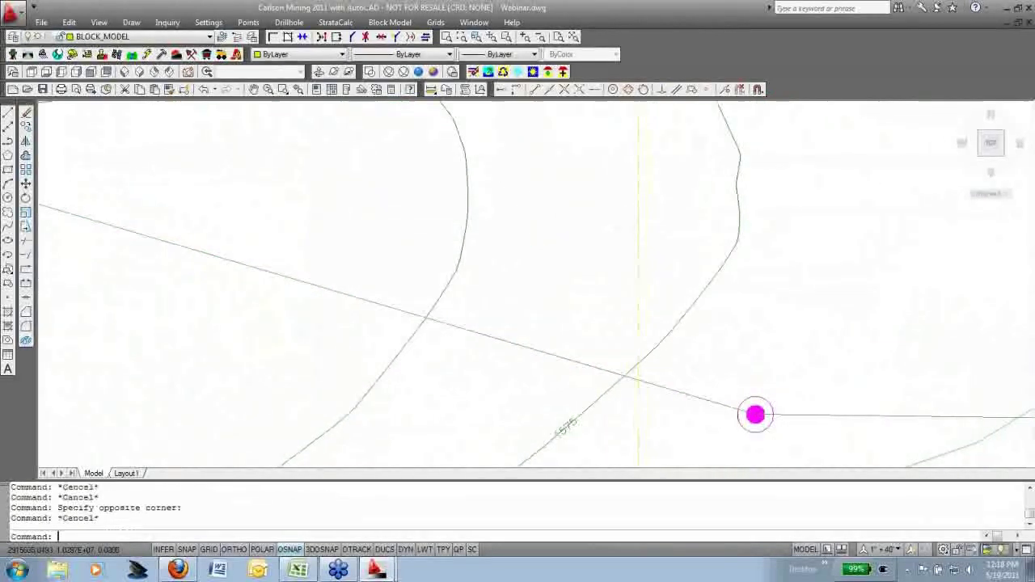
Draw 3D geologic columns for Drillholes 7, 12, 2 and 6, without labels and with strata colored by the grade parameter file
{"action": "scroll", "coordinate": [341, 184], "scroll_direction": "down", "scroll_amount": 8}
{"action": "middle_click_drag", "start_coordinate": [340, 184], "coordinate": [438, 279]}
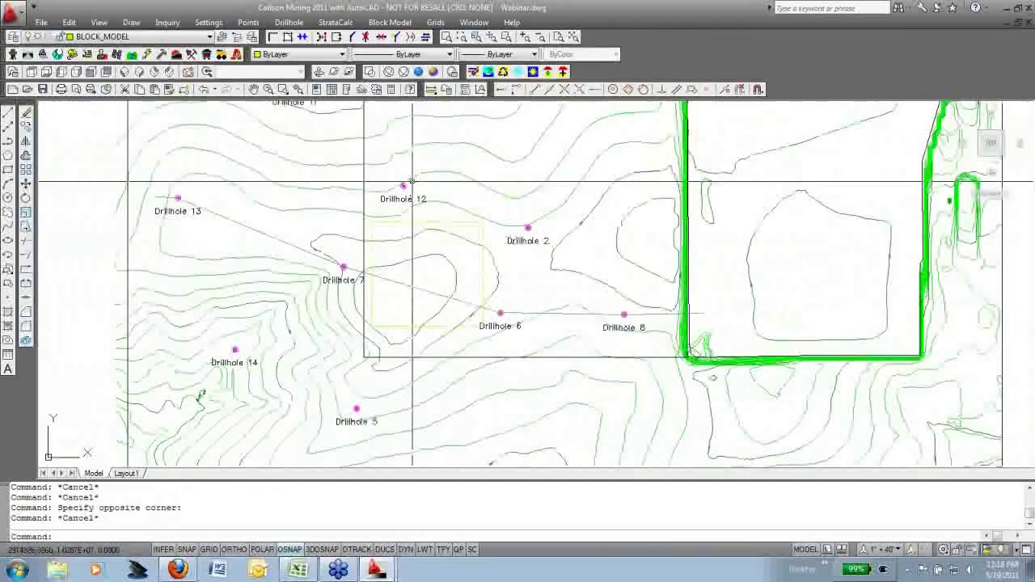
{"action": "left_click", "coordinate": [289, 22]}
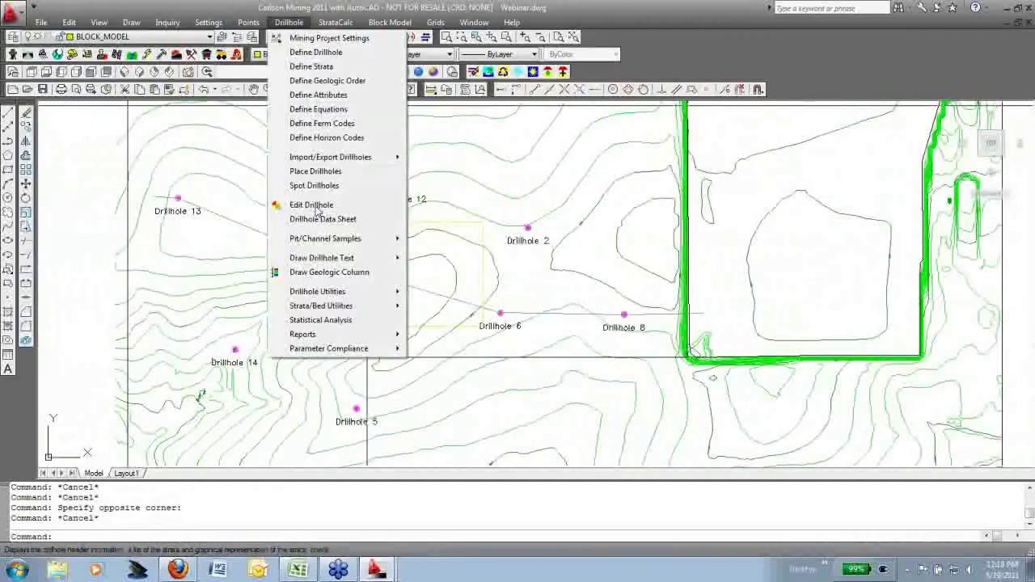
{"action": "left_click", "coordinate": [335, 275]}
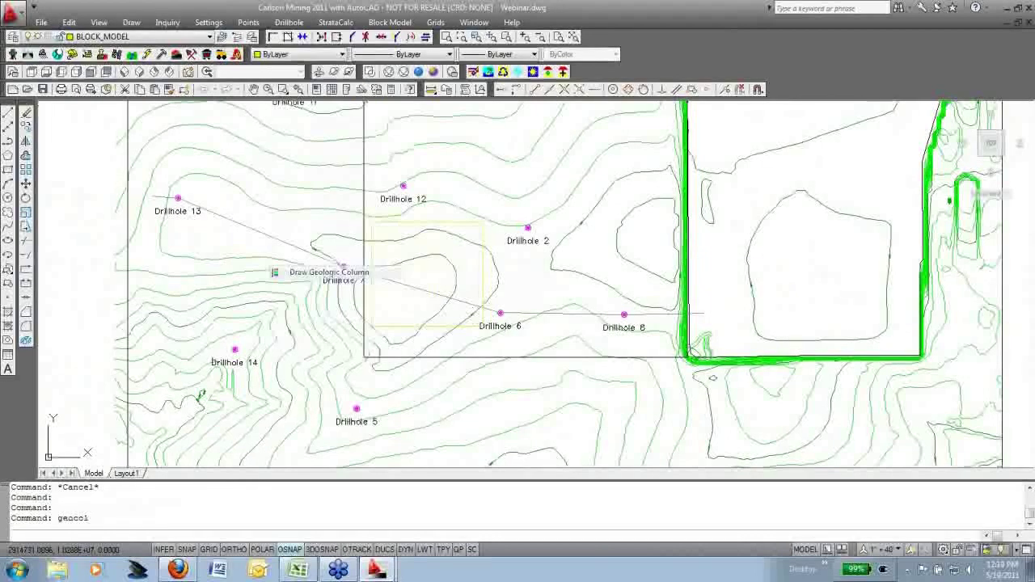
{"action": "left_click", "coordinate": [354, 302]}
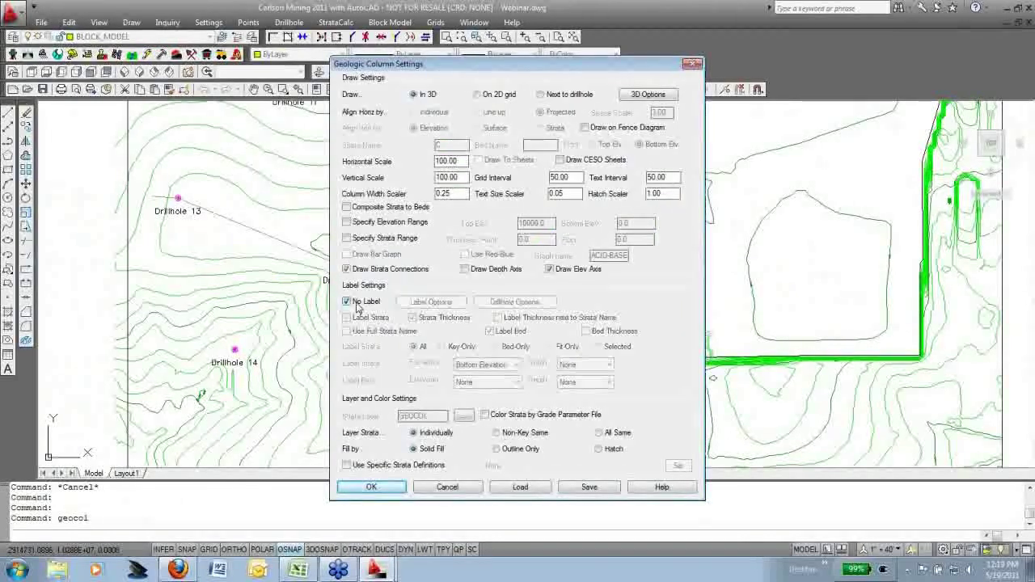
{"action": "left_click", "coordinate": [496, 417]}
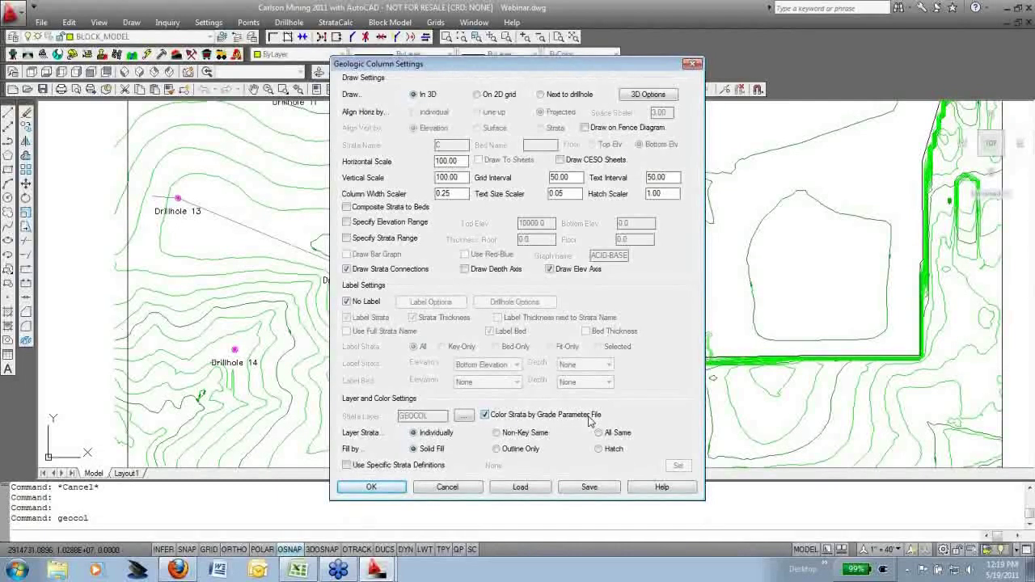
{"action": "left_click", "coordinate": [391, 490]}
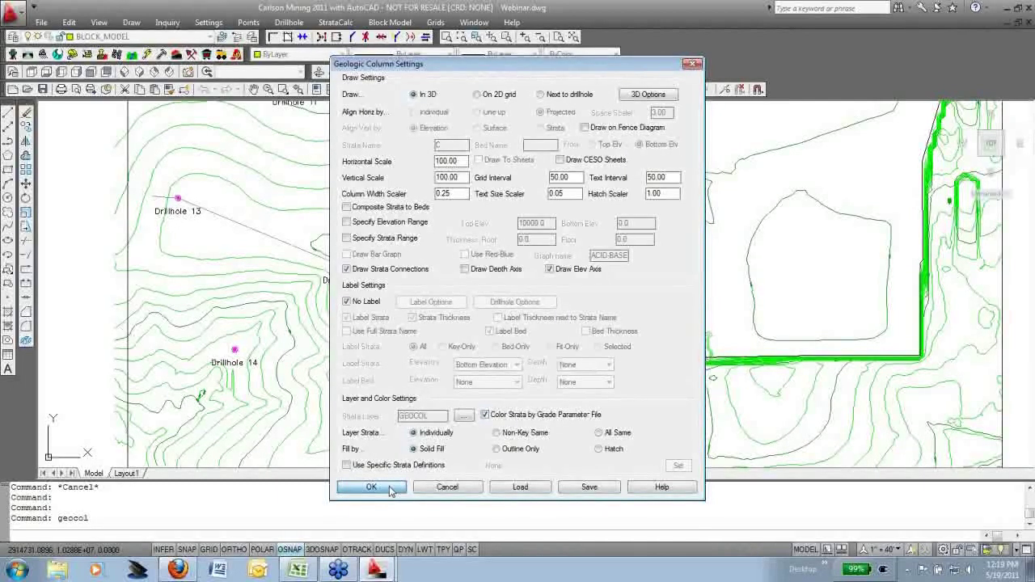
{"action": "double_click", "coordinate": [599, 214]}
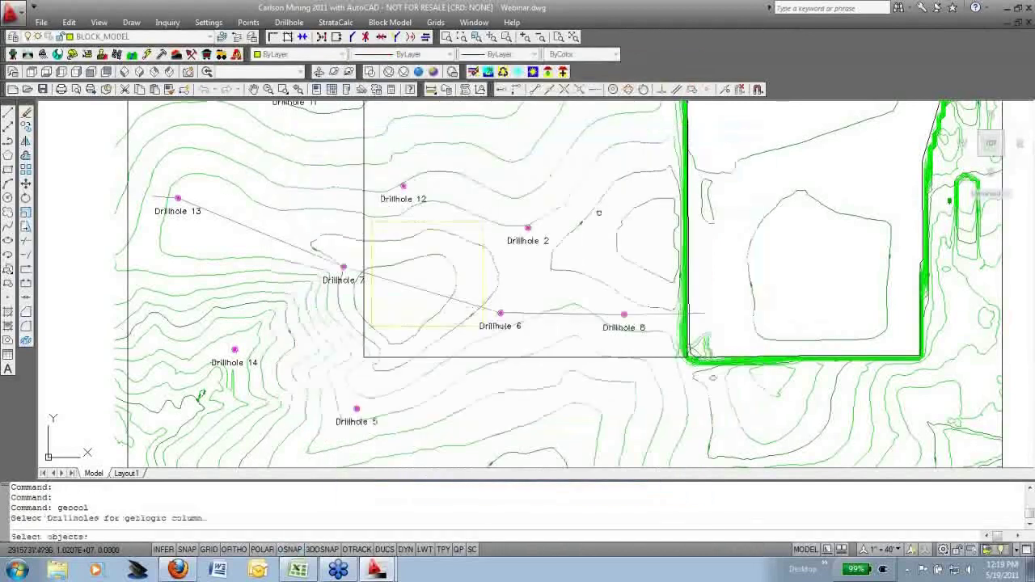
{"action": "left_click", "coordinate": [552, 163]}
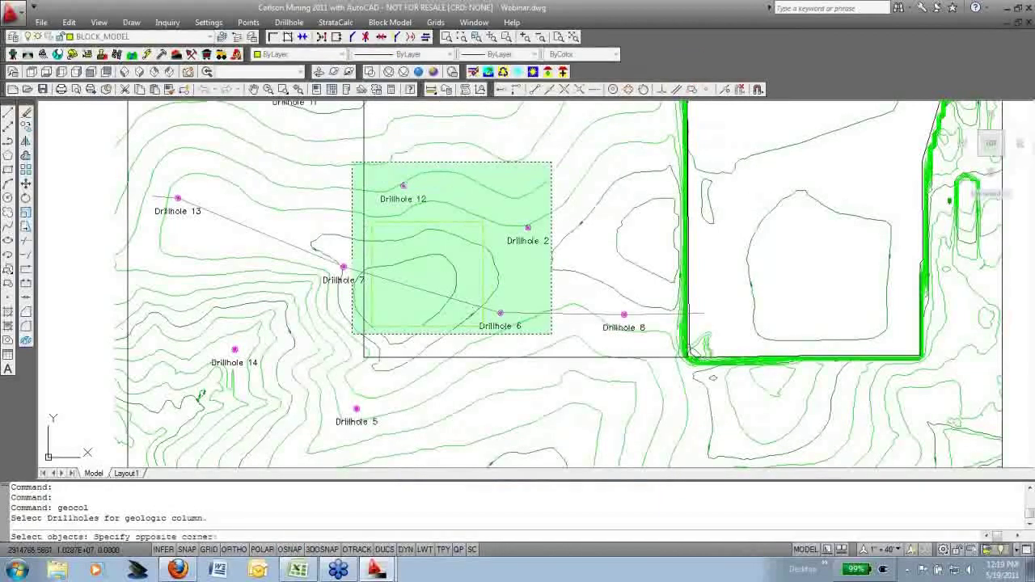
{"action": "left_click", "coordinate": [351, 333]}
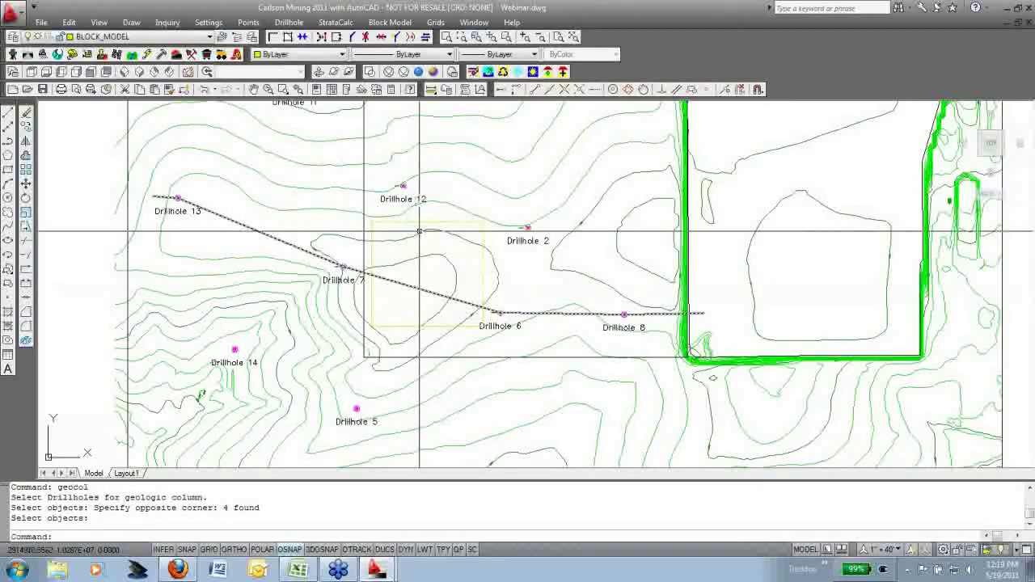
Load the drawn blocks, geologic columns and nearby contours around the small perimeter into the 3D viewer
{"action": "left_click", "coordinate": [99, 22]}
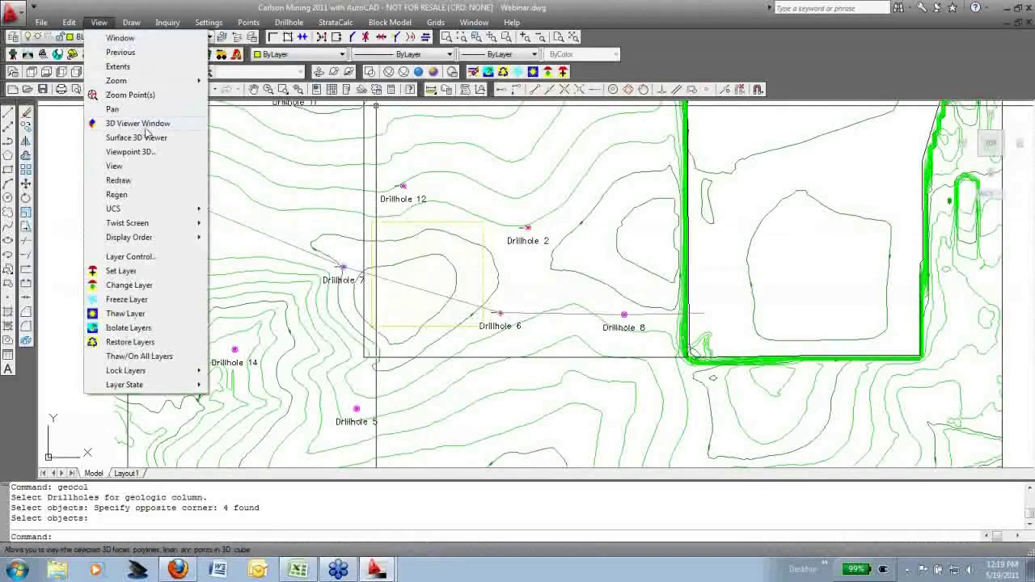
{"action": "left_click", "coordinate": [152, 129]}
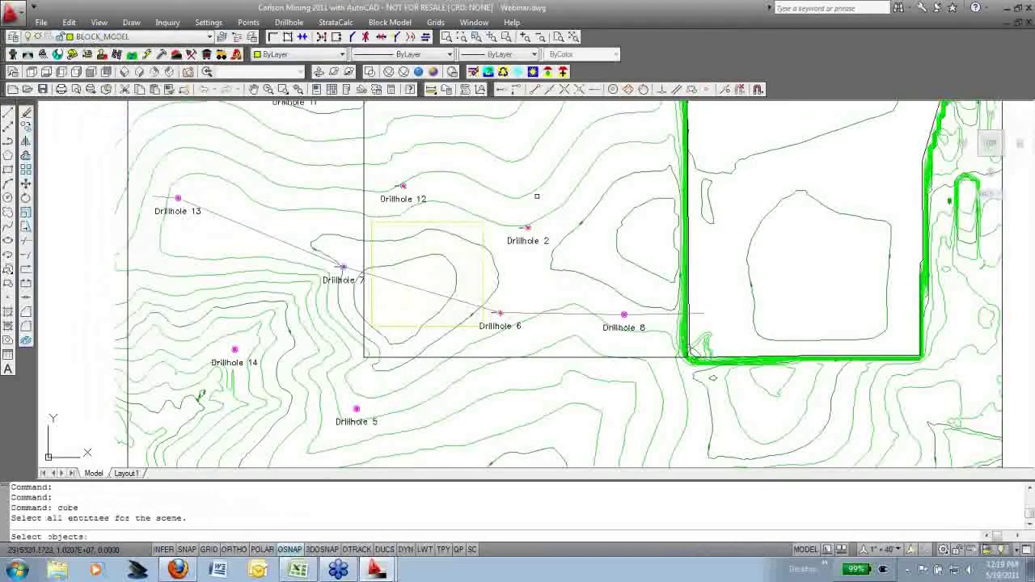
{"action": "left_click", "coordinate": [555, 171]}
{"action": "left_click", "coordinate": [338, 349]}
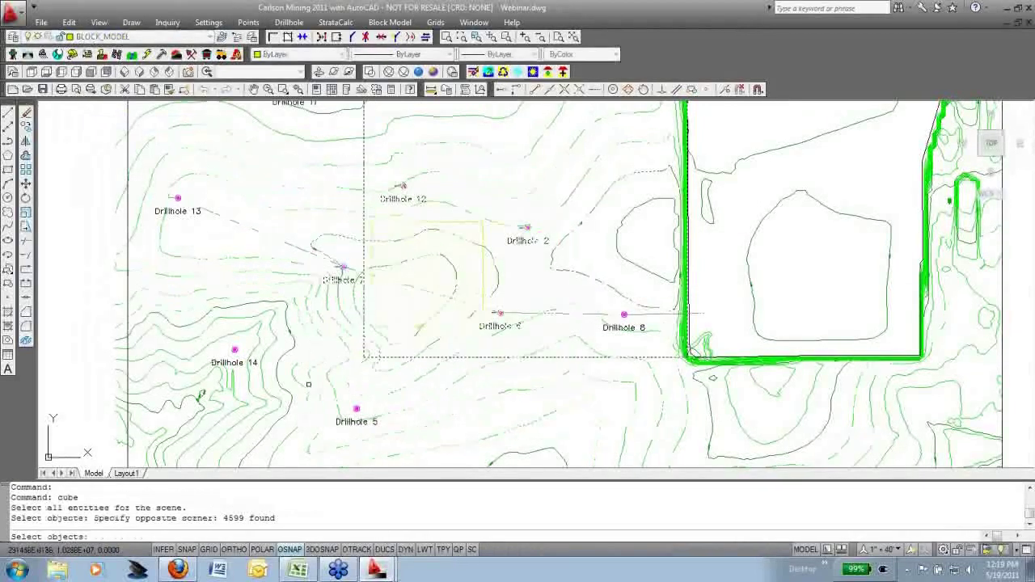
{"action": "key", "text": "Return"}
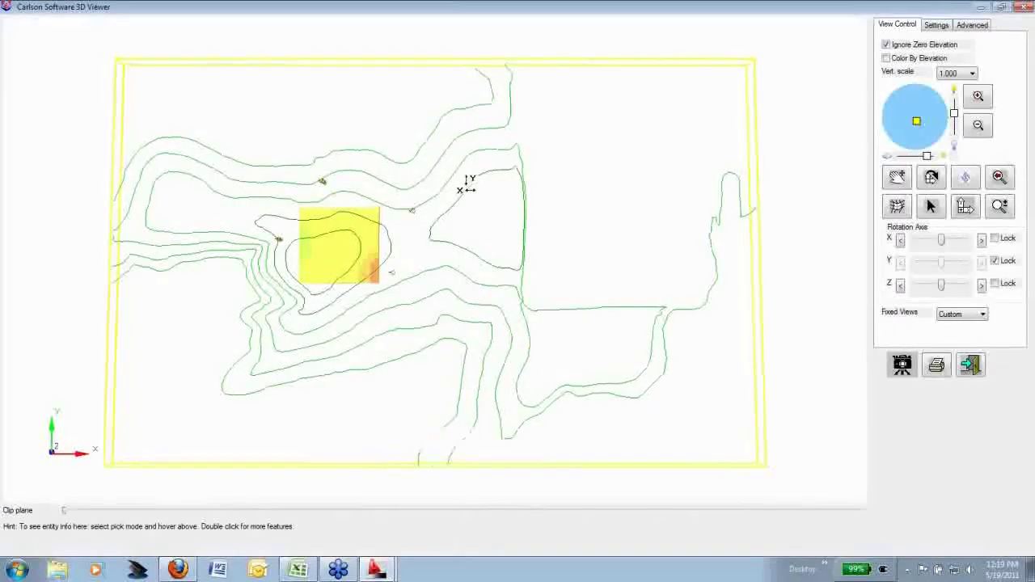
View the blocks and drillhole columns obliquely from the side and set the vertical scale to 3.000
{"action": "left_click_drag", "start_coordinate": [465, 185], "coordinate": [355, 233]}
{"action": "left_click_drag", "start_coordinate": [377, 235], "coordinate": [464, 297]}
{"action": "scroll", "coordinate": [463, 294], "scroll_direction": "up", "scroll_amount": 4}
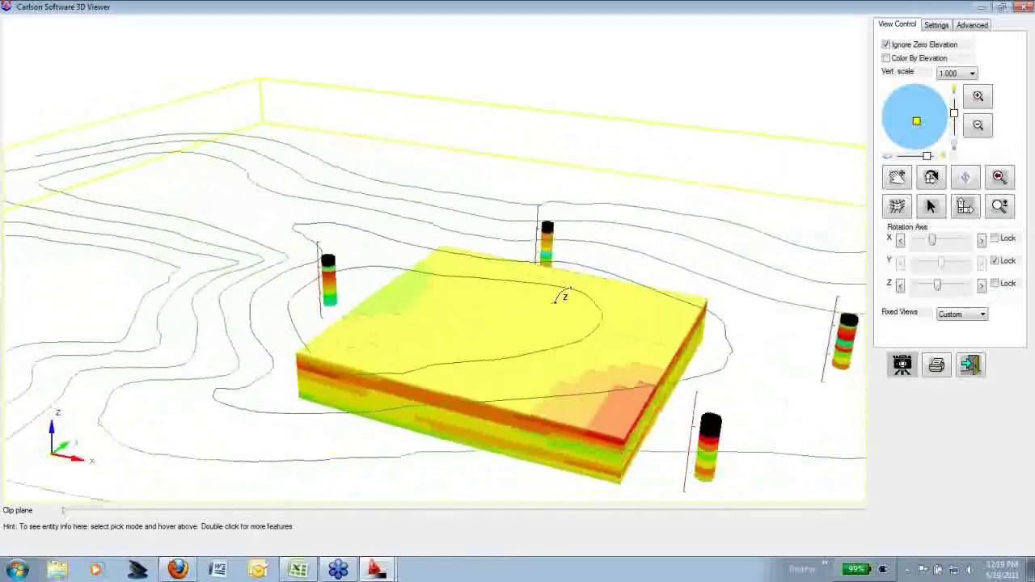
{"action": "left_click_drag", "start_coordinate": [558, 299], "coordinate": [624, 319]}
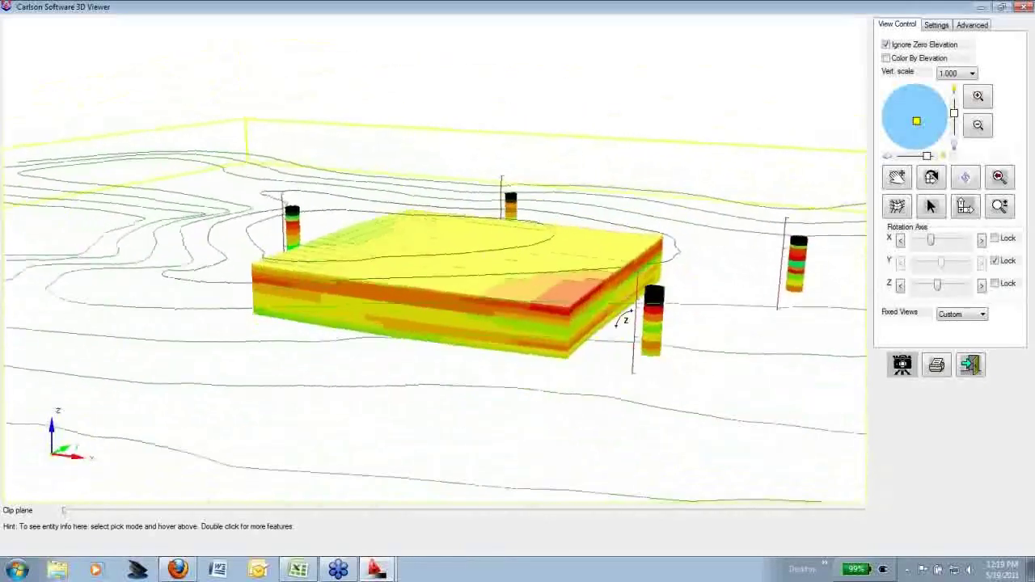
{"action": "left_click", "coordinate": [957, 73]}
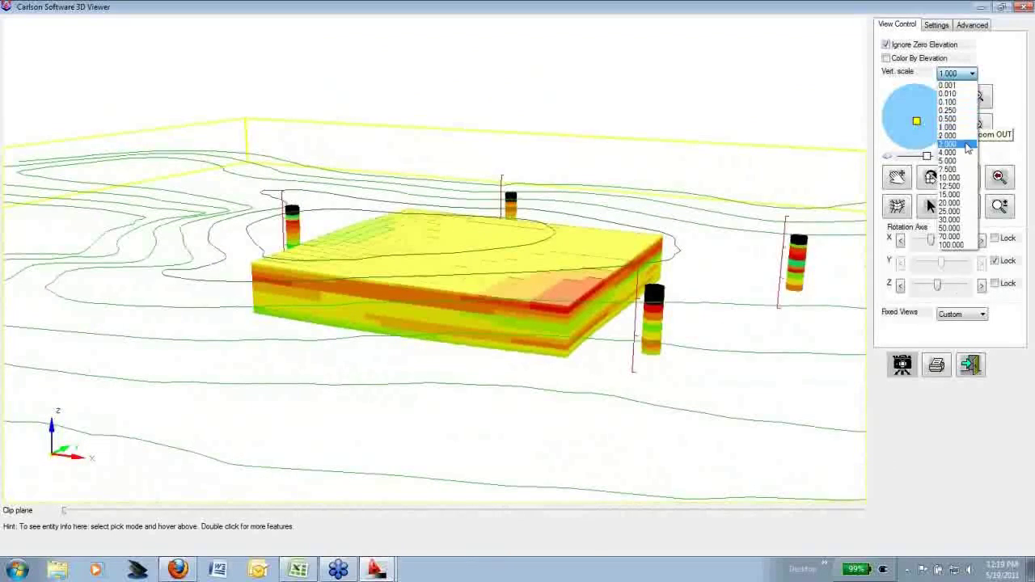
{"action": "left_click", "coordinate": [966, 144]}
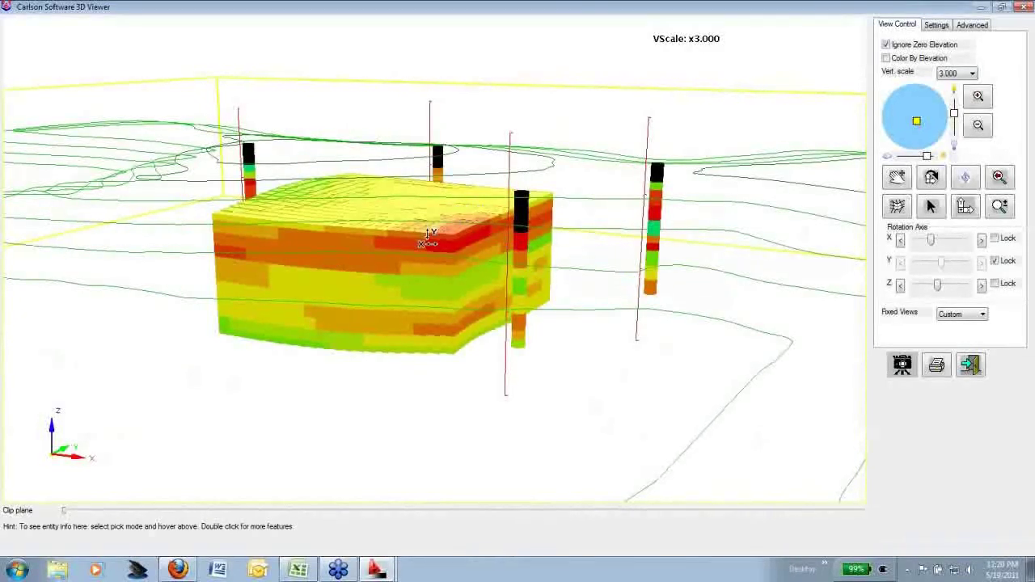
Compare the grade colors on the block faces with the surrounding drillhole columns from several sides, and exit the 3D viewer
{"action": "left_click_drag", "start_coordinate": [797, 316], "coordinate": [510, 242]}
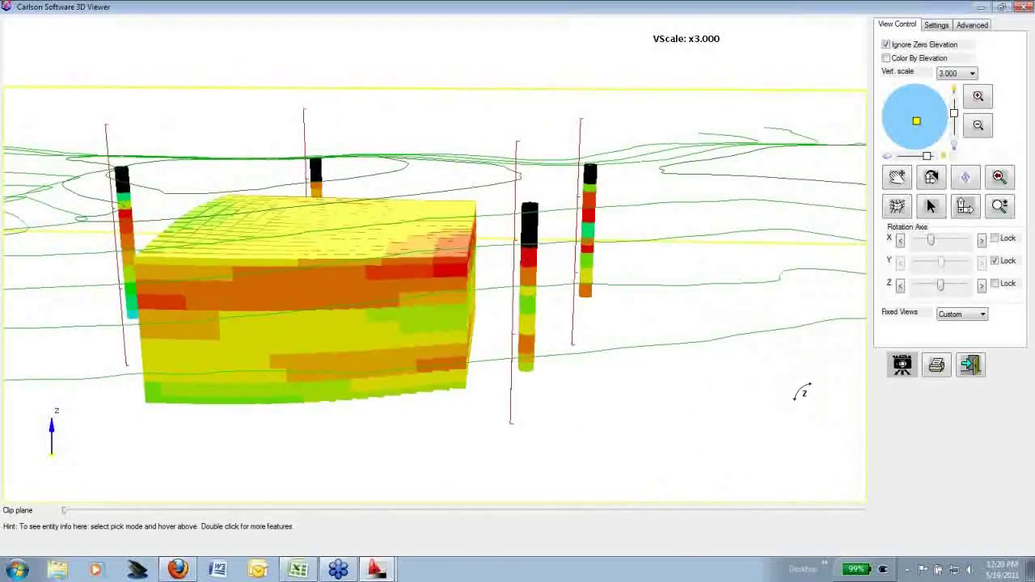
{"action": "left_click_drag", "start_coordinate": [803, 393], "coordinate": [537, 281]}
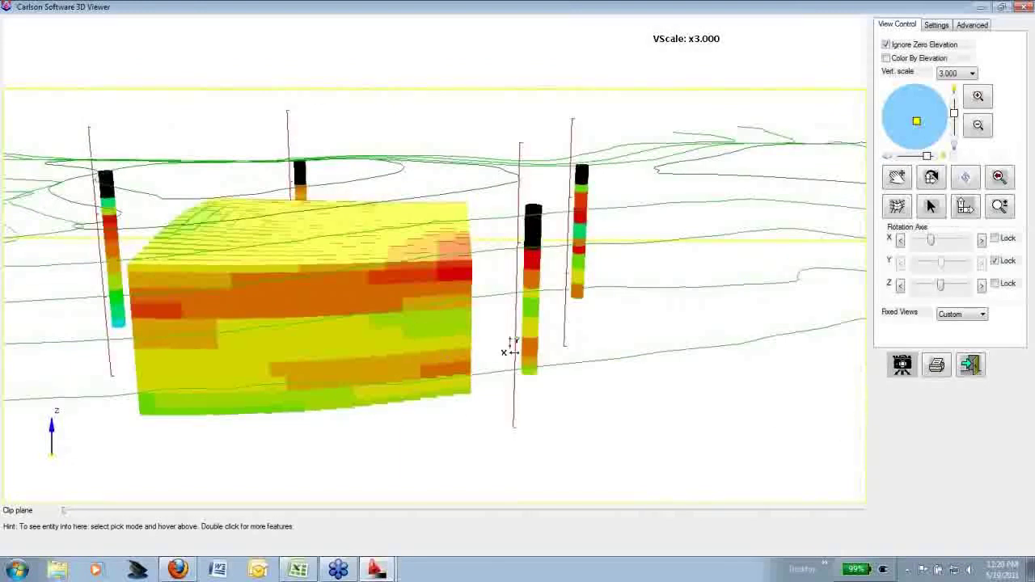
{"action": "left_click_drag", "start_coordinate": [815, 412], "coordinate": [490, 202]}
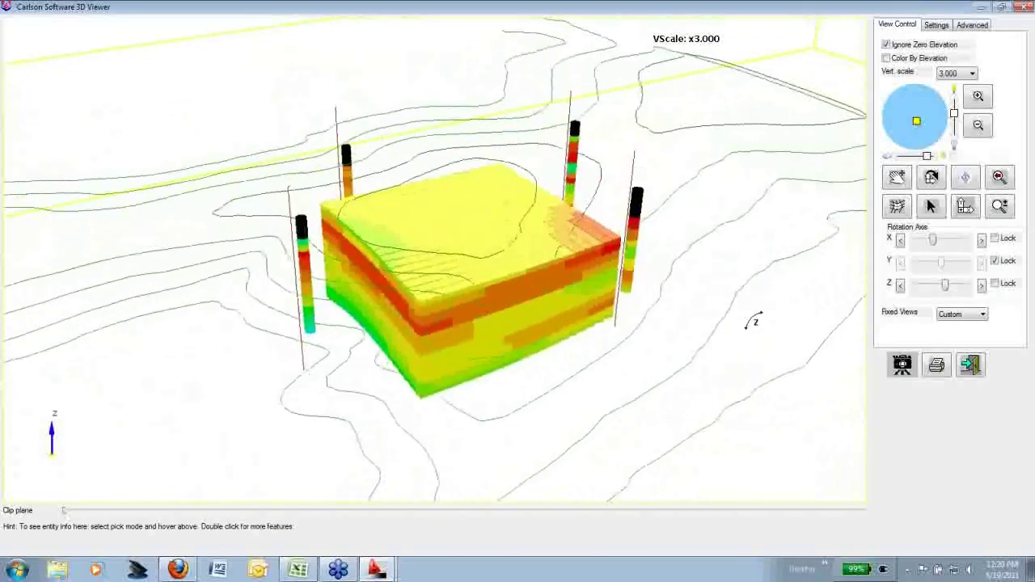
{"action": "left_click_drag", "start_coordinate": [753, 316], "coordinate": [491, 330]}
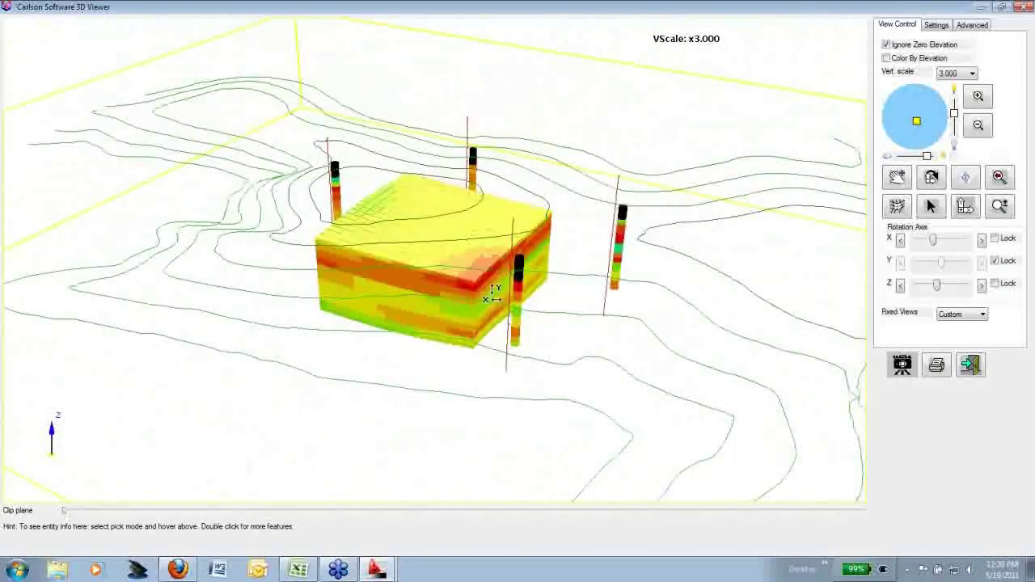
{"action": "left_click", "coordinate": [976, 367]}
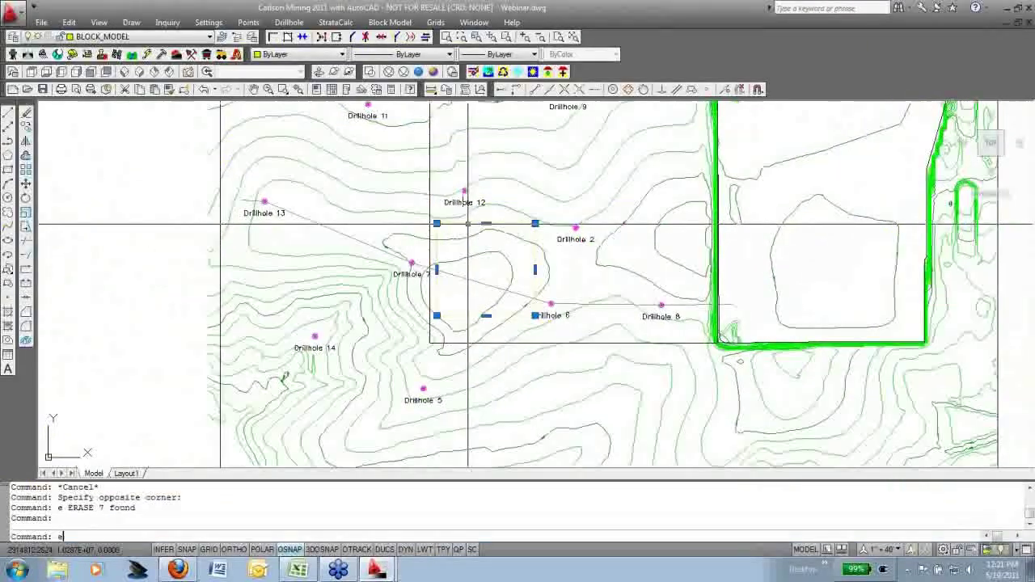
Erase the small rectangular perimeter between Drillhole 7 and Drillhole 6
{"action": "type", "text": "e"}
{"action": "key", "text": "Return"}
{"action": "scroll", "coordinate": [468, 303], "scroll_direction": "down", "scroll_amount": 2}
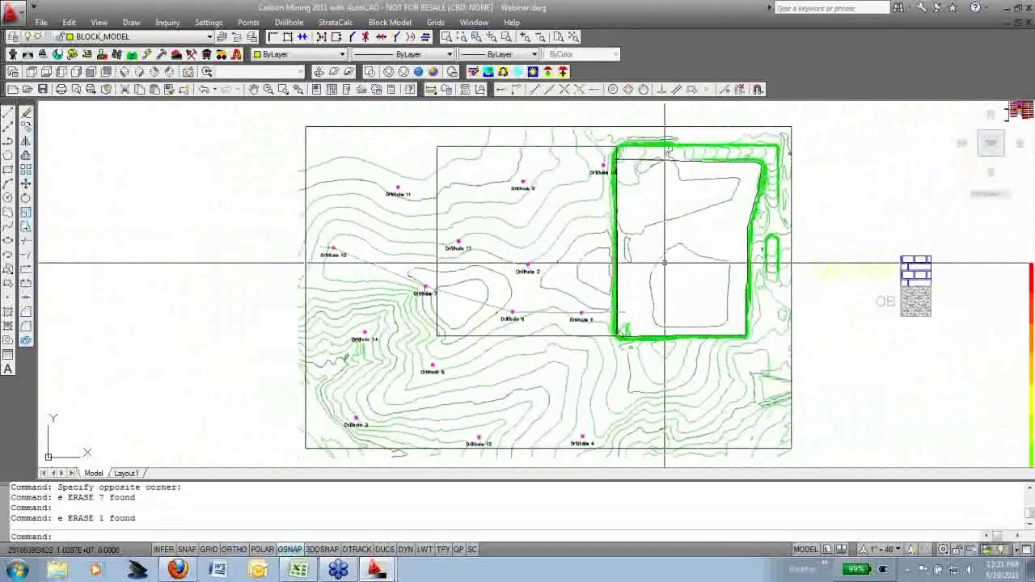
{"action": "mouse_move", "coordinate": [669, 262]}
{"action": "middle_mouse_down"}
{"action": "mouse_move", "coordinate": [628, 268]}
{"action": "mouse_move", "coordinate": [628, 257]}
{"action": "middle_mouse_up"}
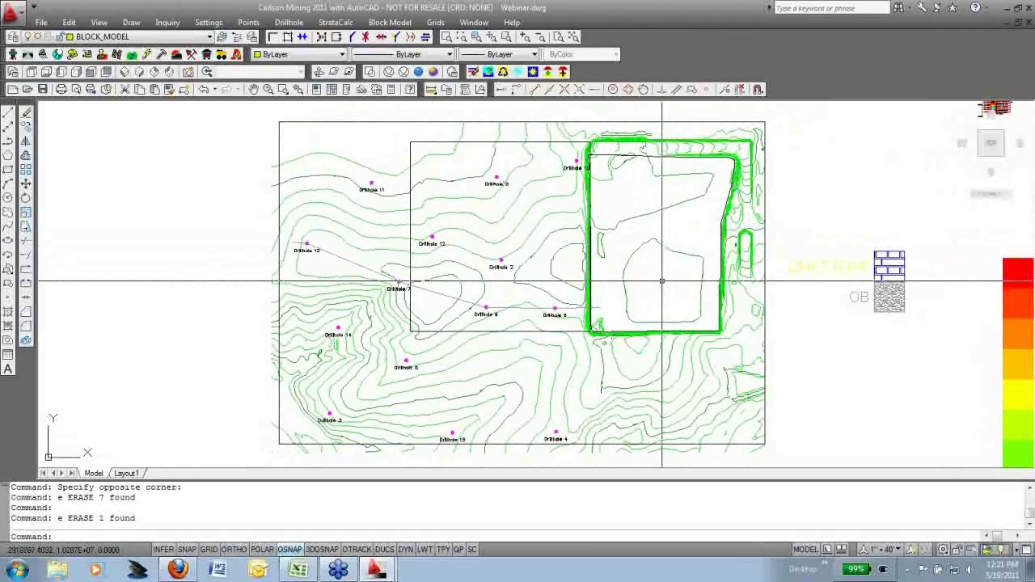
Open the pre-calculated grid definitions stored in Geologic Model.pre
{"action": "left_click", "coordinate": [329, 23]}
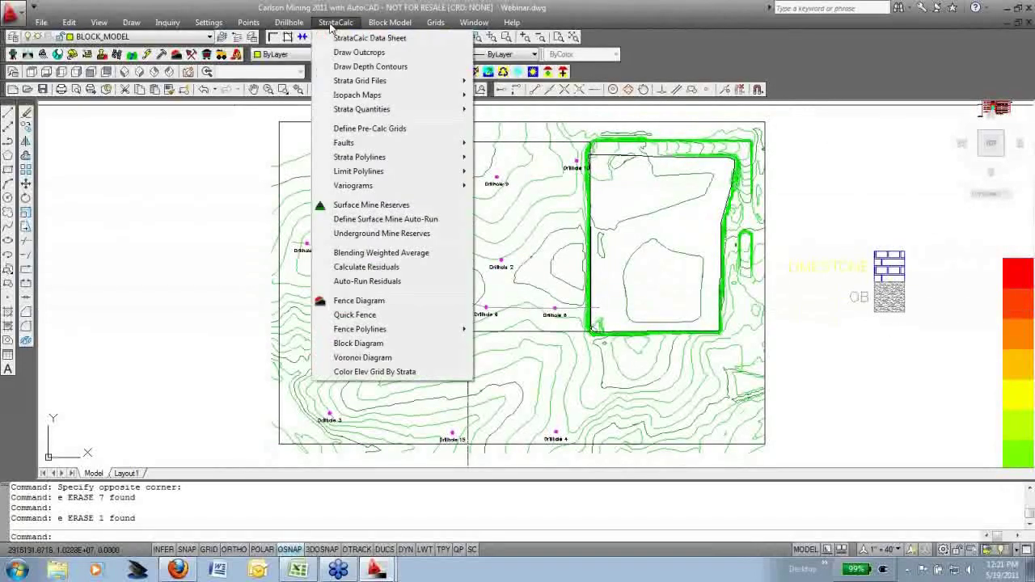
{"action": "left_click", "coordinate": [388, 131]}
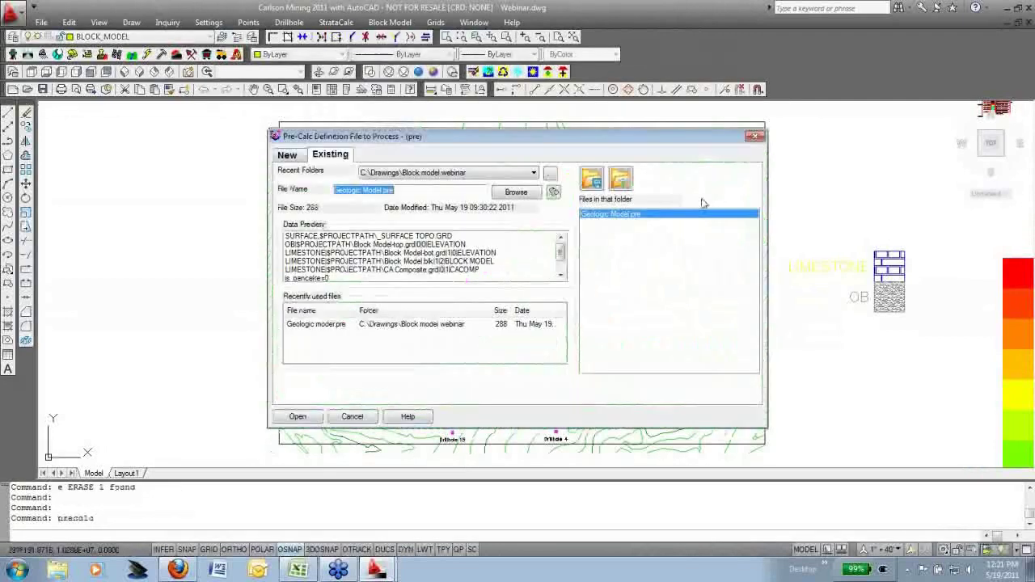
{"action": "double_click", "coordinate": [631, 213]}
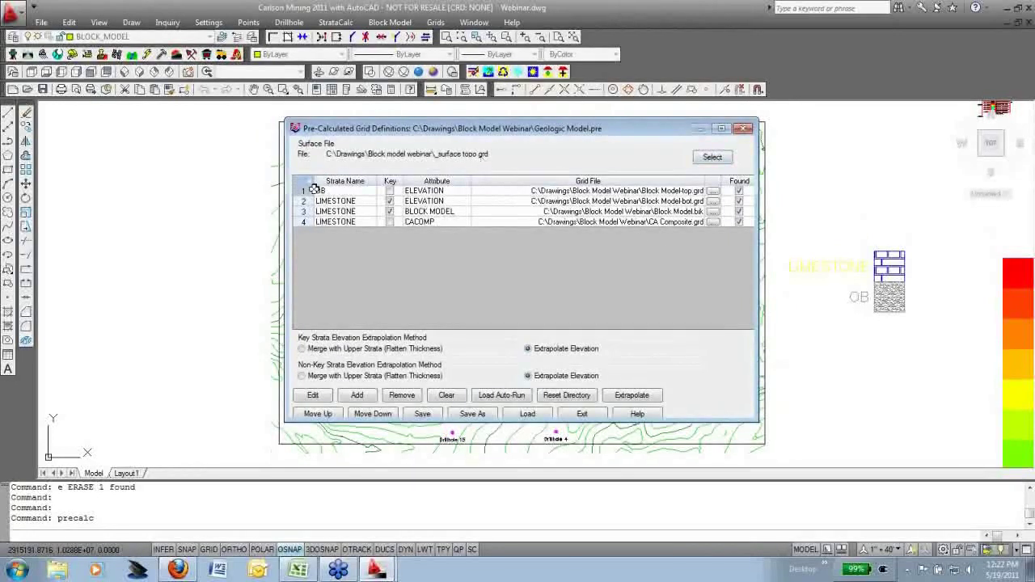
Check the grid files assigned to the OB and LIMESTONE rows, save the pre-calculated definitions, and exit the definitions dialog
{"action": "left_click", "coordinate": [667, 192]}
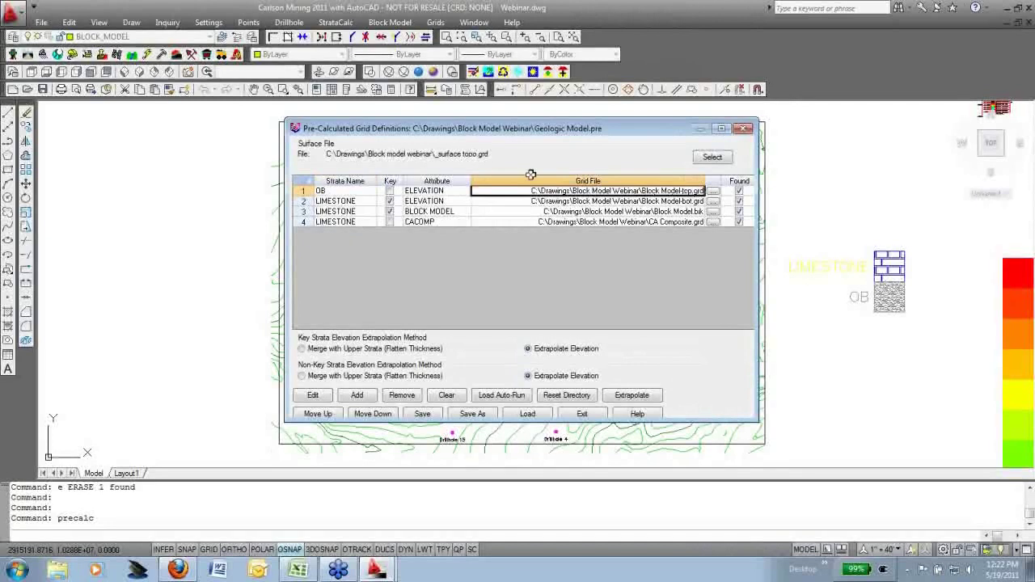
{"action": "left_click", "coordinate": [356, 201]}
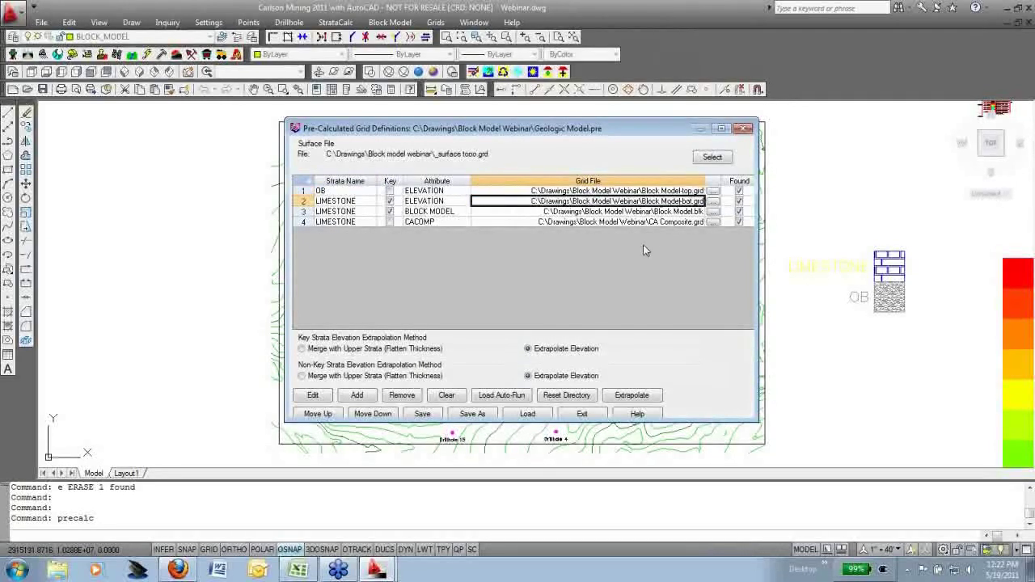
{"action": "left_click", "coordinate": [663, 211]}
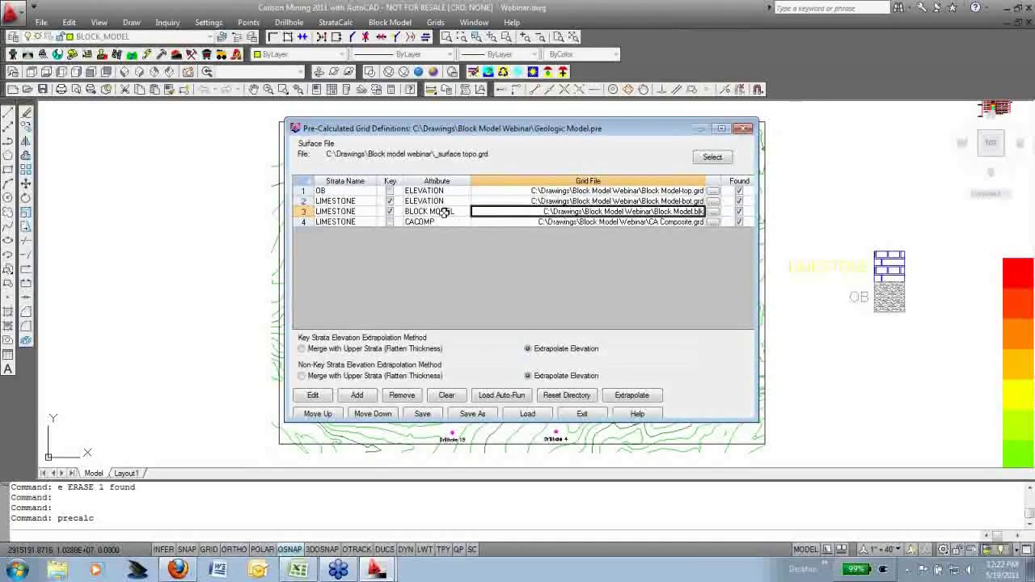
{"action": "key", "text": "Down"}
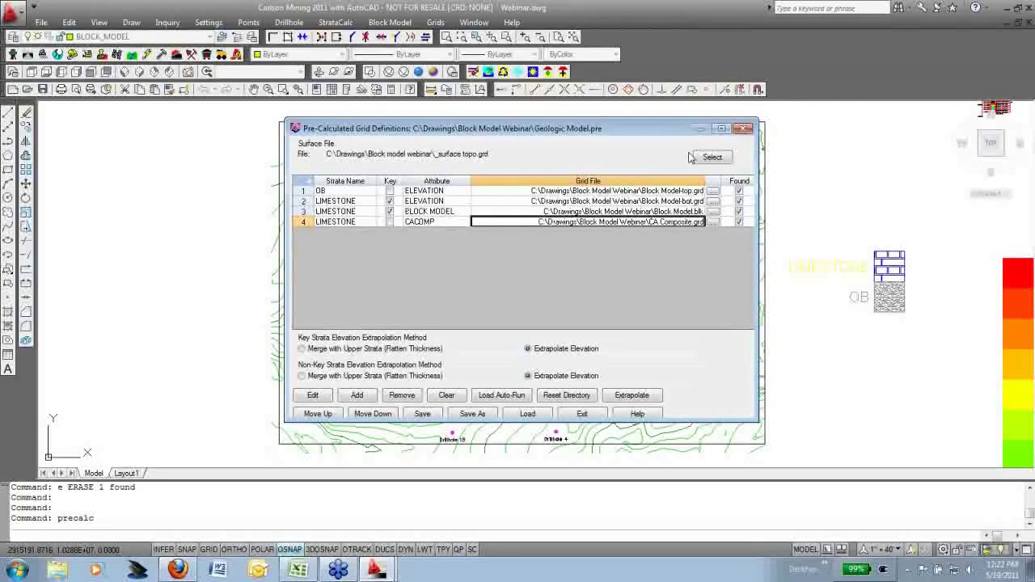
{"action": "left_click", "coordinate": [425, 417]}
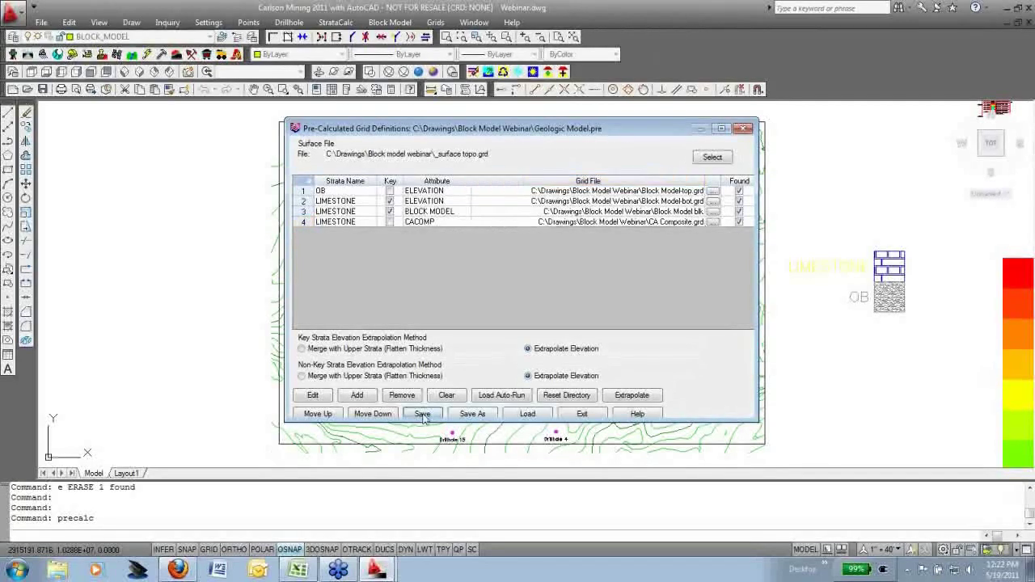
{"action": "left_click", "coordinate": [570, 415]}
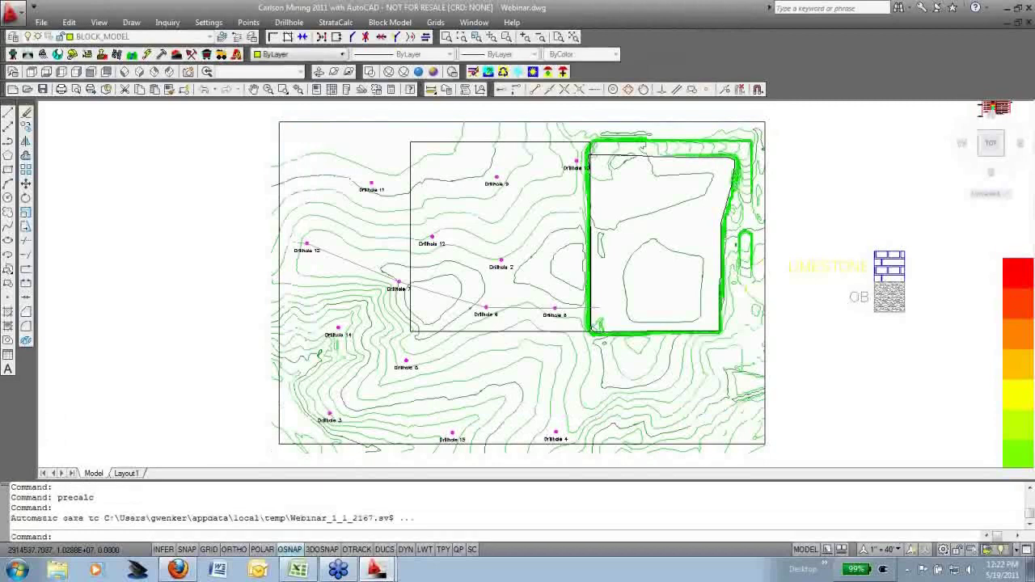
Draw a polyline from just west of Drillhole 13 through Drillholes 13, 11, 9 and 10, ending just east of Drillhole 10
{"action": "scroll", "coordinate": [523, 341], "scroll_direction": "down", "scroll_amount": 2}
{"action": "type", "text": "pl"}
{"action": "key", "text": "Return"}
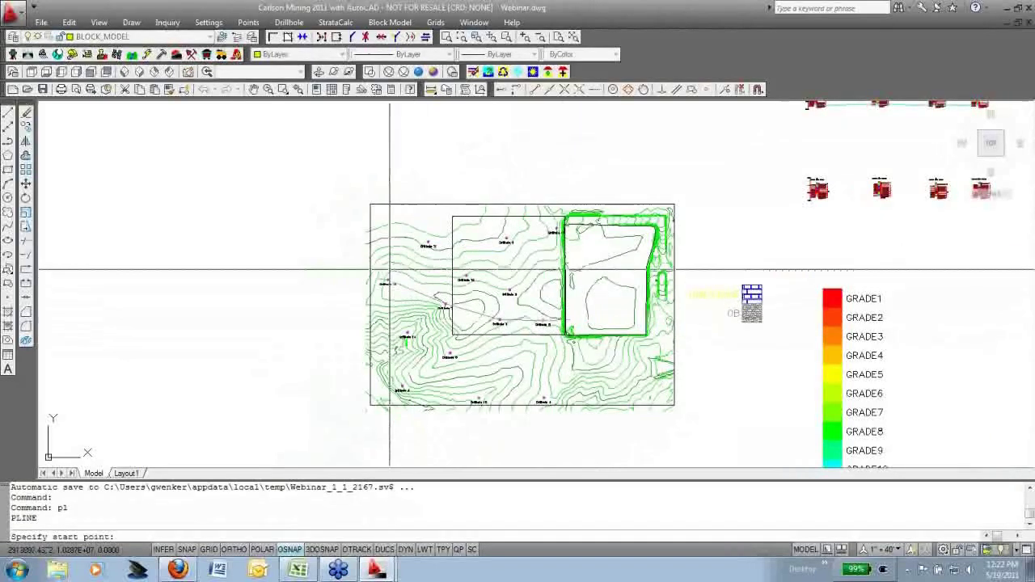
{"action": "scroll", "coordinate": [383, 290], "scroll_direction": "up", "scroll_amount": 3}
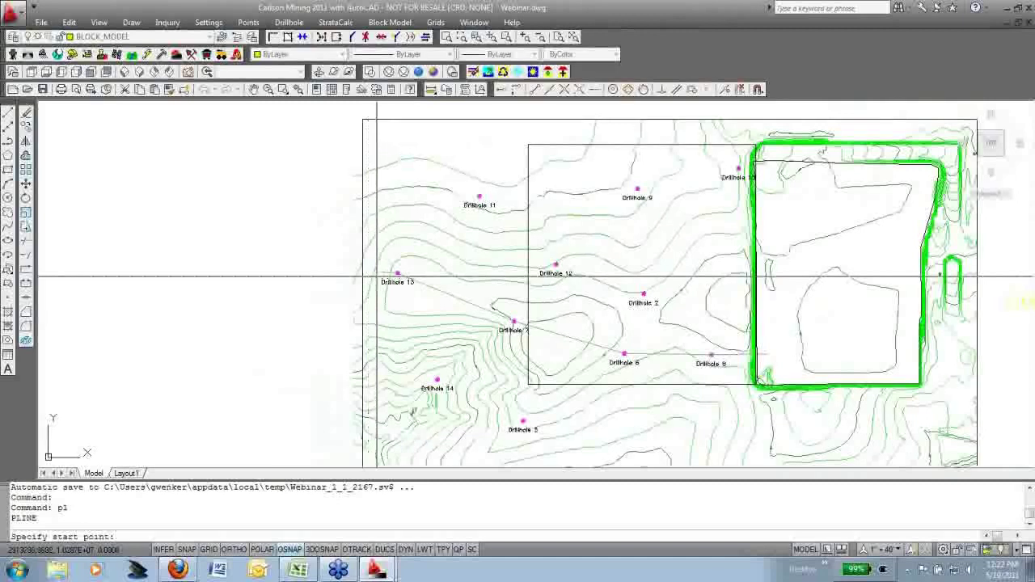
{"action": "left_click", "coordinate": [382, 271]}
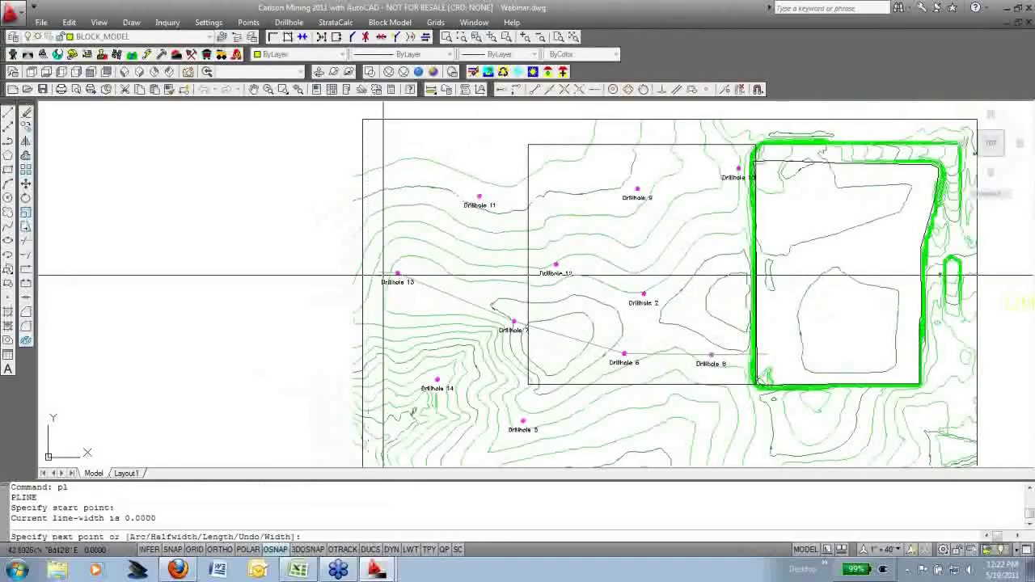
{"action": "left_click", "coordinate": [479, 196]}
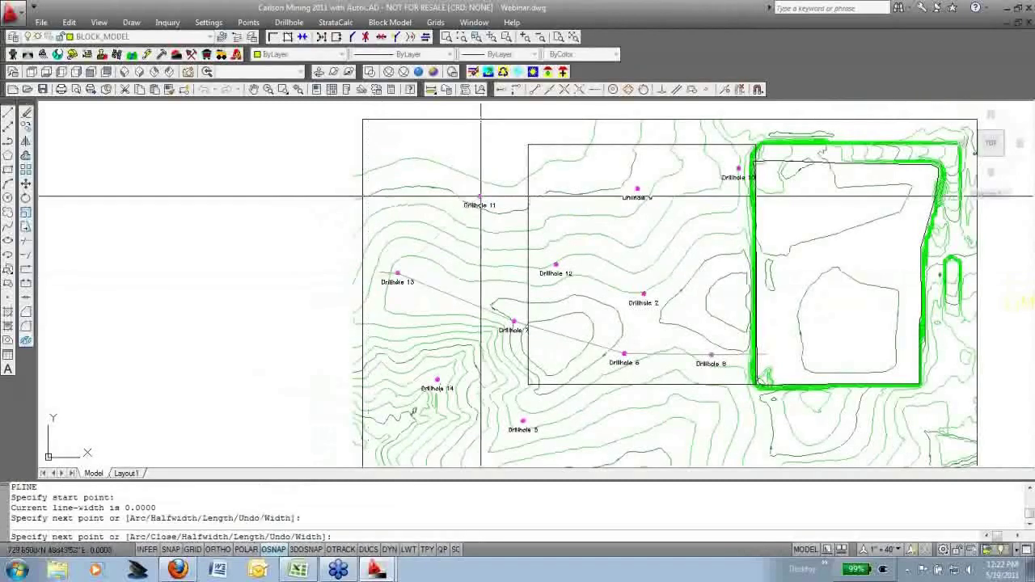
{"action": "left_click", "coordinate": [479, 195]}
{"action": "left_click", "coordinate": [637, 189]}
{"action": "left_click", "coordinate": [738, 168]}
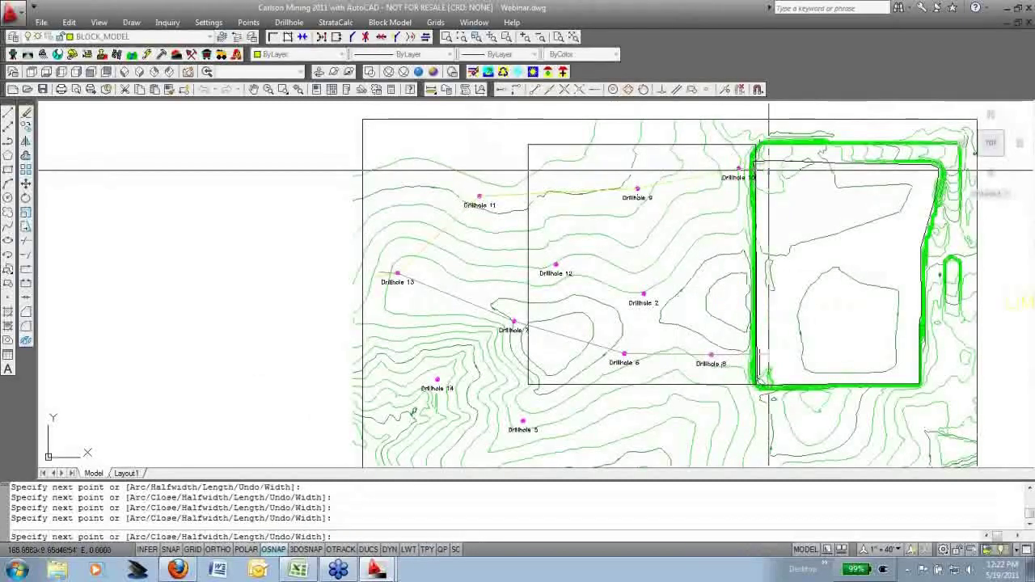
{"action": "key", "text": "Return"}
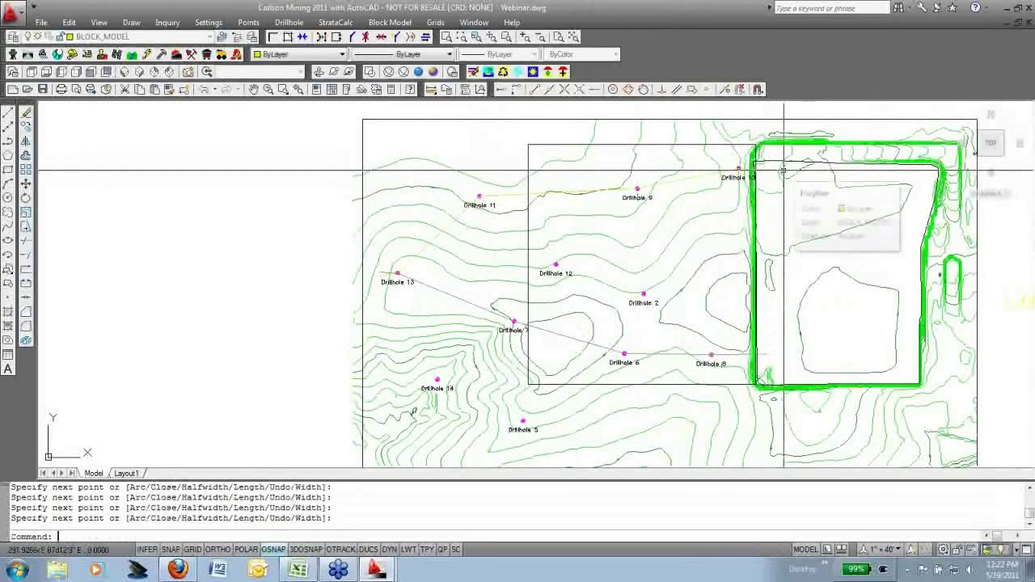
Move the new polyline through Drillholes 13, 11, 9 and 10 to another layer and deselect it
{"action": "left_click", "coordinate": [664, 182]}
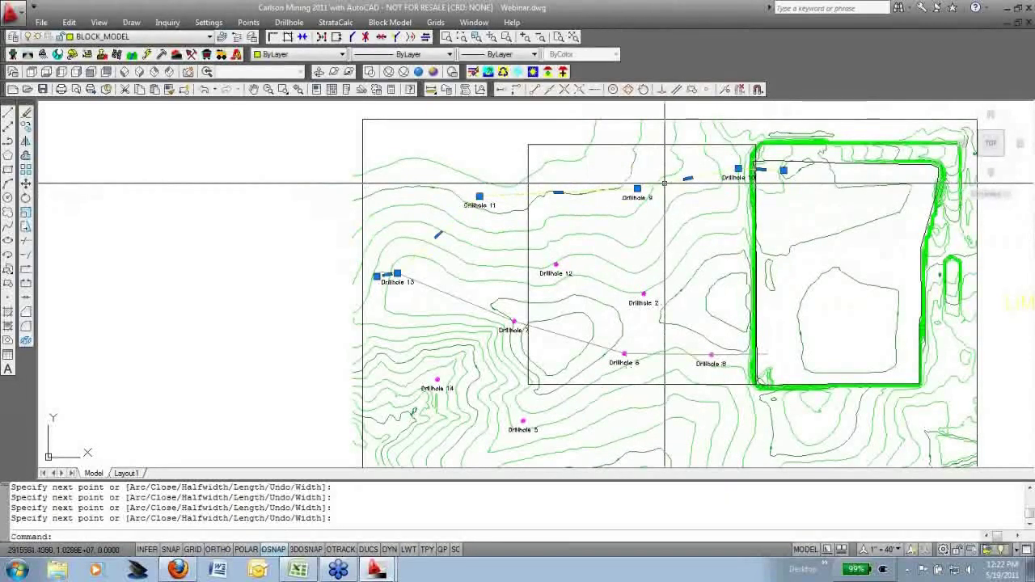
{"action": "left_click", "coordinate": [150, 37]}
{"action": "left_click", "coordinate": [142, 71]}
{"action": "key", "text": "Escape"}
{"action": "key", "text": "Escape"}
Start a Fence Diagram, enable drawing geologic columns, and set the columns' vertical scale to 50
{"action": "middle_click_drag", "start_coordinate": [612, 223], "coordinate": [545, 249]}
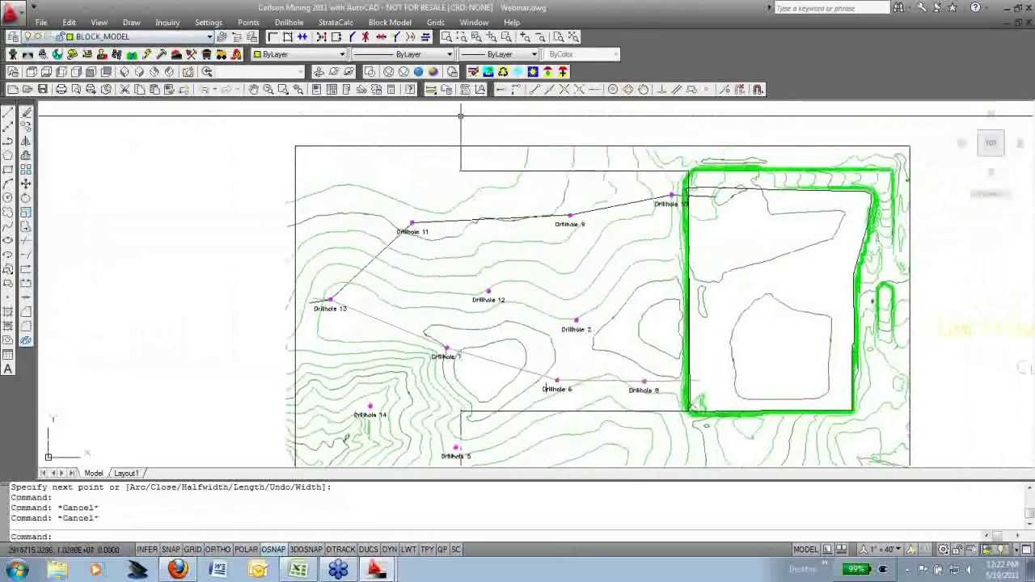
{"action": "left_click", "coordinate": [335, 21]}
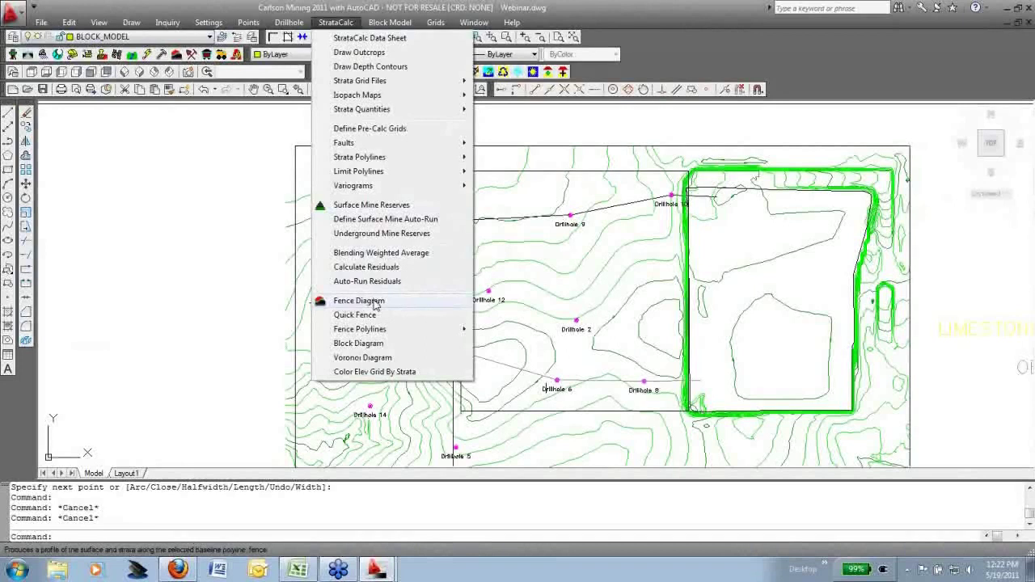
{"action": "left_click", "coordinate": [359, 300]}
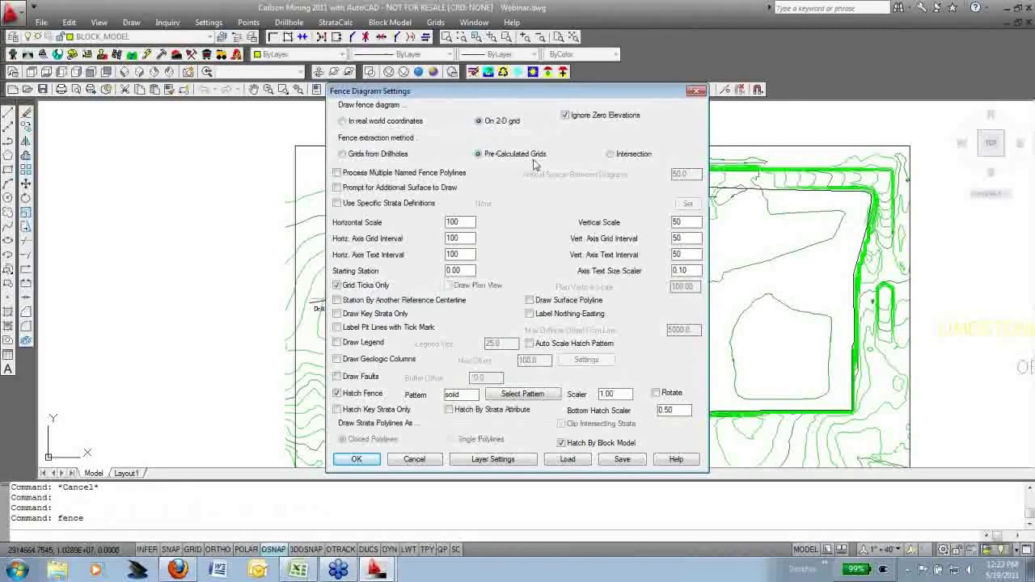
{"action": "double_click", "coordinate": [697, 222]}
{"action": "left_click", "coordinate": [696, 224]}
{"action": "left_click", "coordinate": [357, 363]}
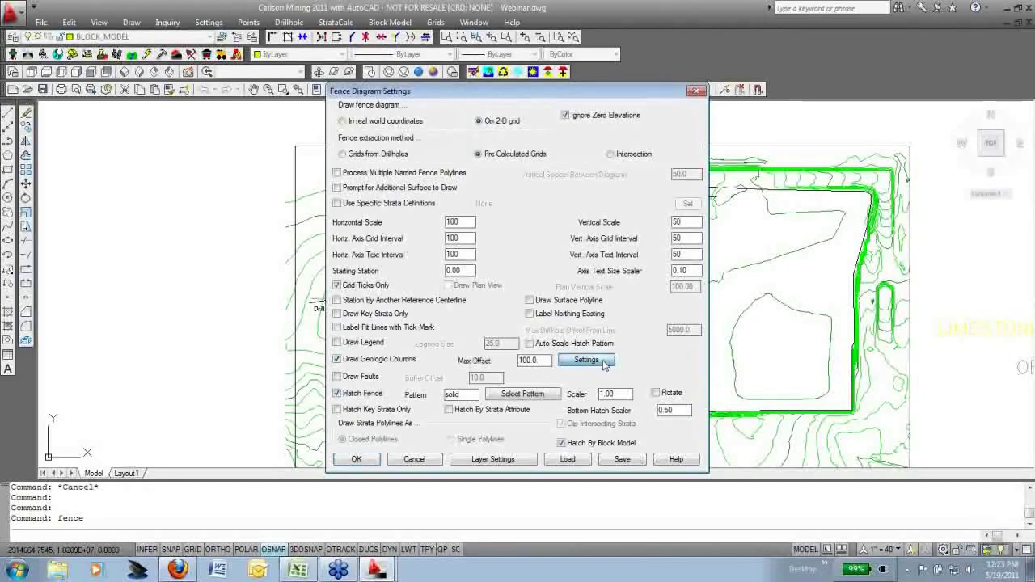
{"action": "left_click", "coordinate": [602, 364]}
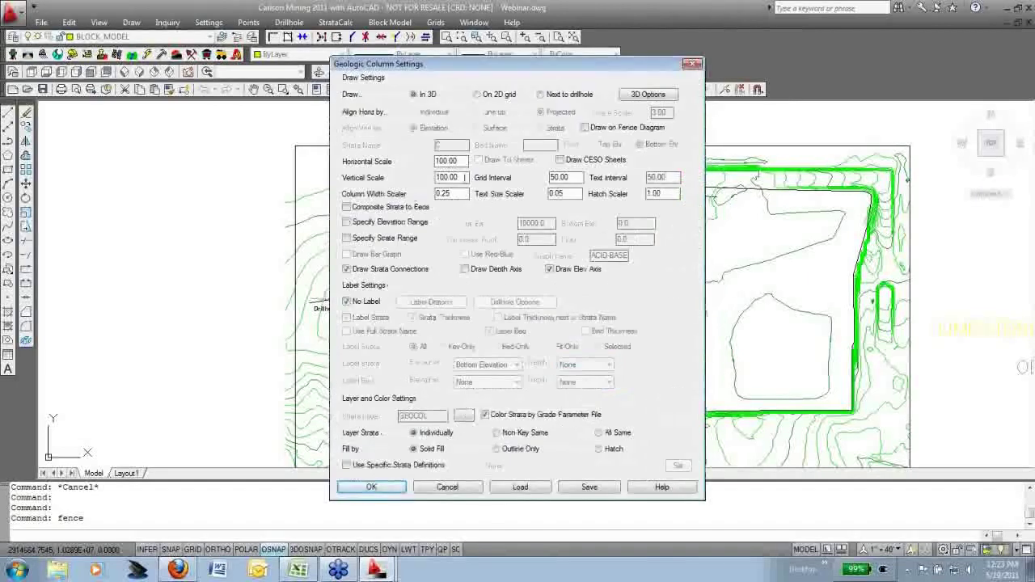
{"action": "left_click_drag", "start_coordinate": [465, 177], "coordinate": [425, 178]}
{"action": "type", "text": "50"}
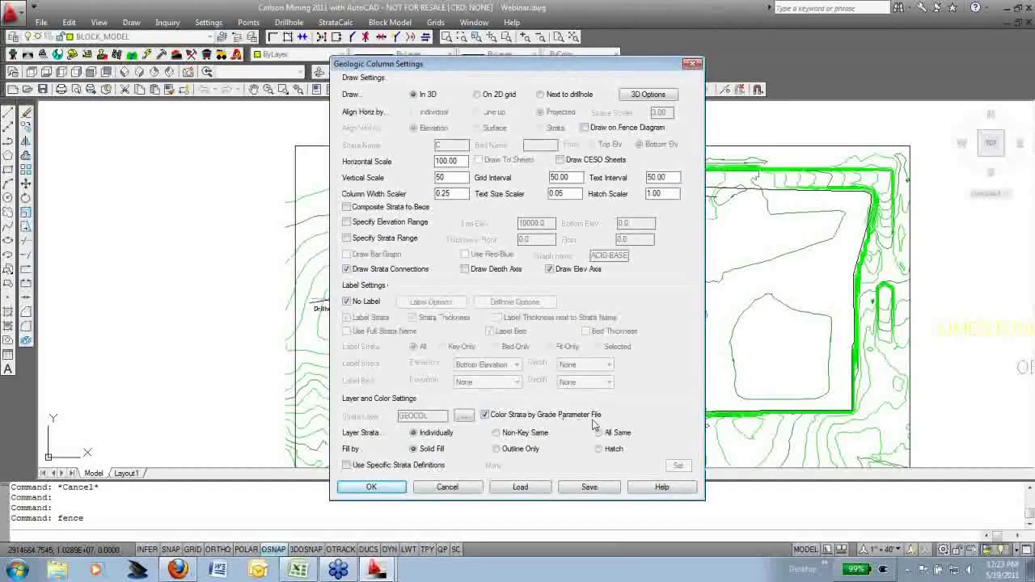
{"action": "left_click", "coordinate": [387, 493]}
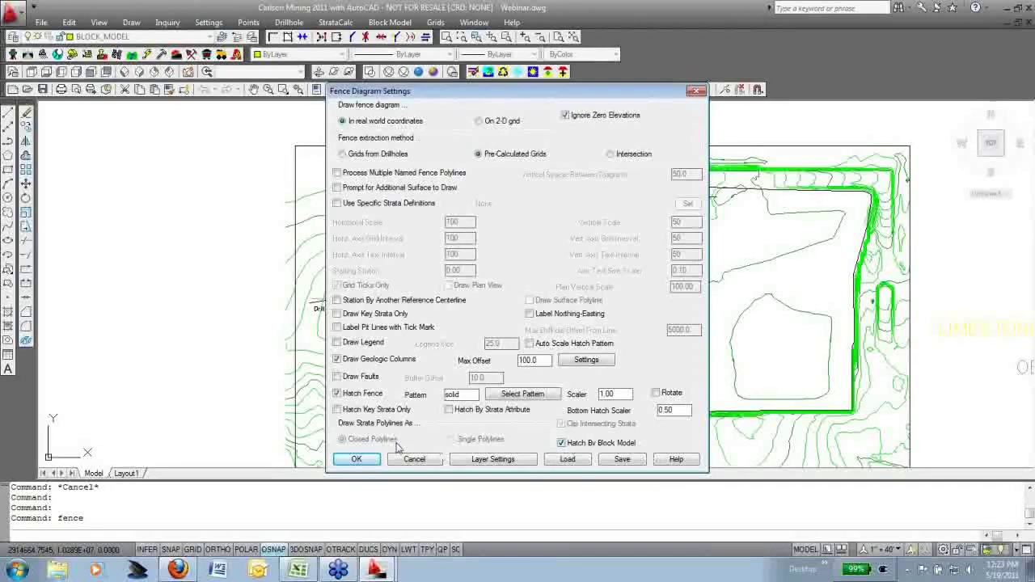
Generate the fence diagram from Geologic Model.pre along the polyline through Drillholes 13, 11, 9 and 10, placing it above the site boundary's upper-left corner
{"action": "left_click", "coordinate": [356, 459]}
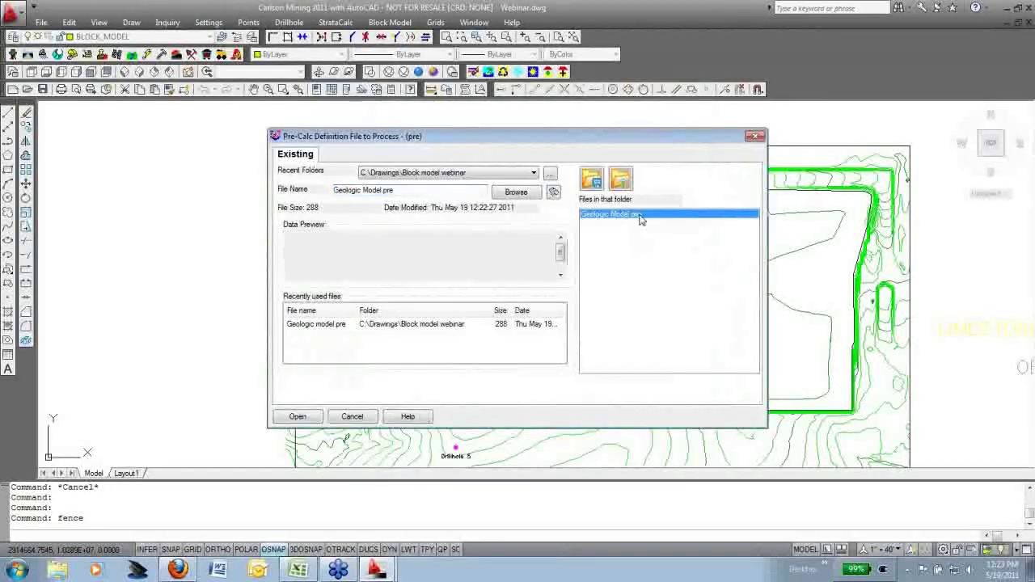
{"action": "left_click", "coordinate": [635, 215]}
{"action": "double_click", "coordinate": [636, 215]}
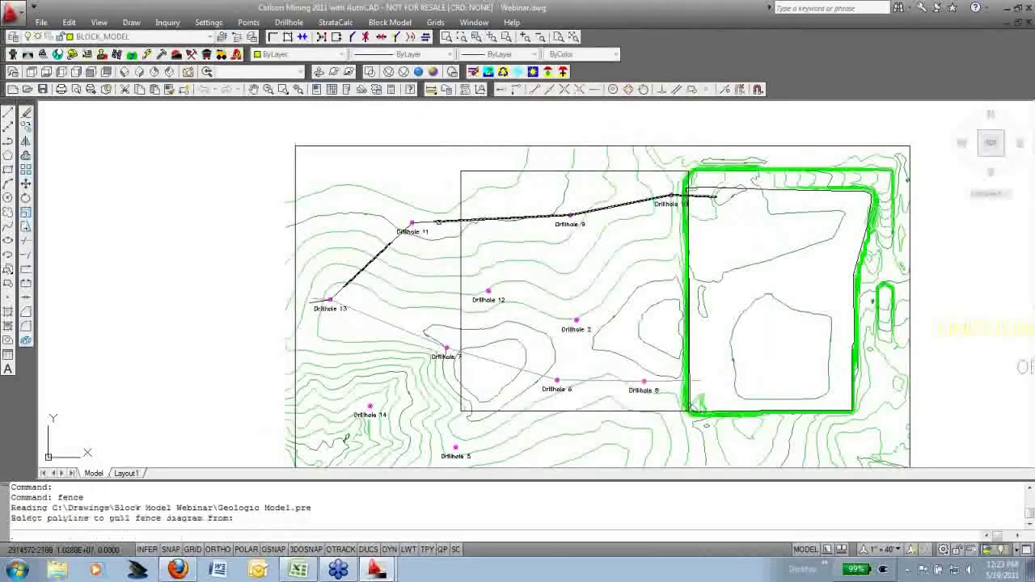
{"action": "left_click", "coordinate": [367, 262]}
{"action": "key", "text": "Return"}
{"action": "scroll", "coordinate": [190, 251], "scroll_direction": "down", "scroll_amount": 3}
{"action": "left_click", "coordinate": [250, 155]}
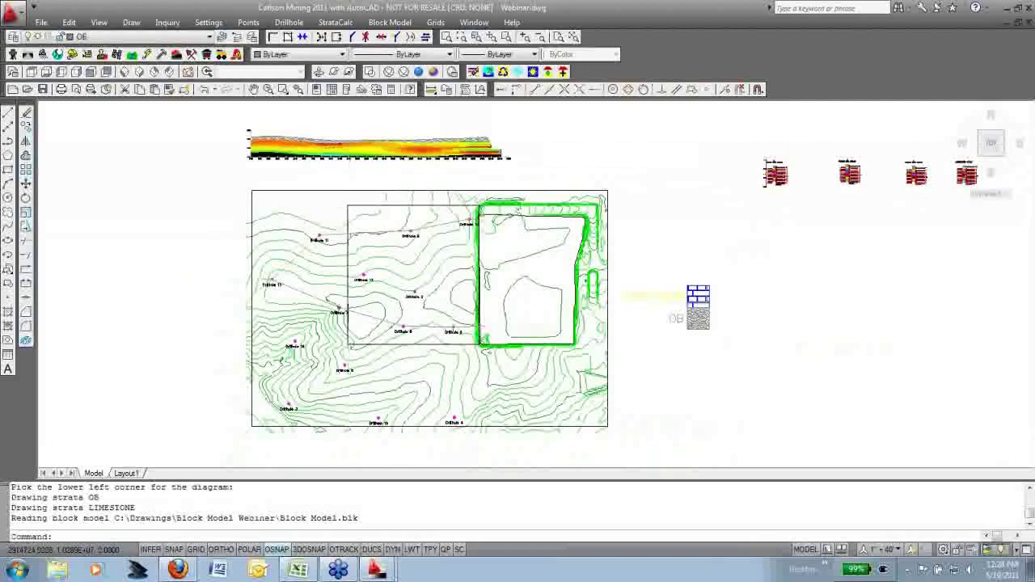
Examine the block model grade colors along the fence diagram and compare its extent with the polyline on the site map
{"action": "scroll", "coordinate": [349, 146], "scroll_direction": "up", "scroll_amount": 3}
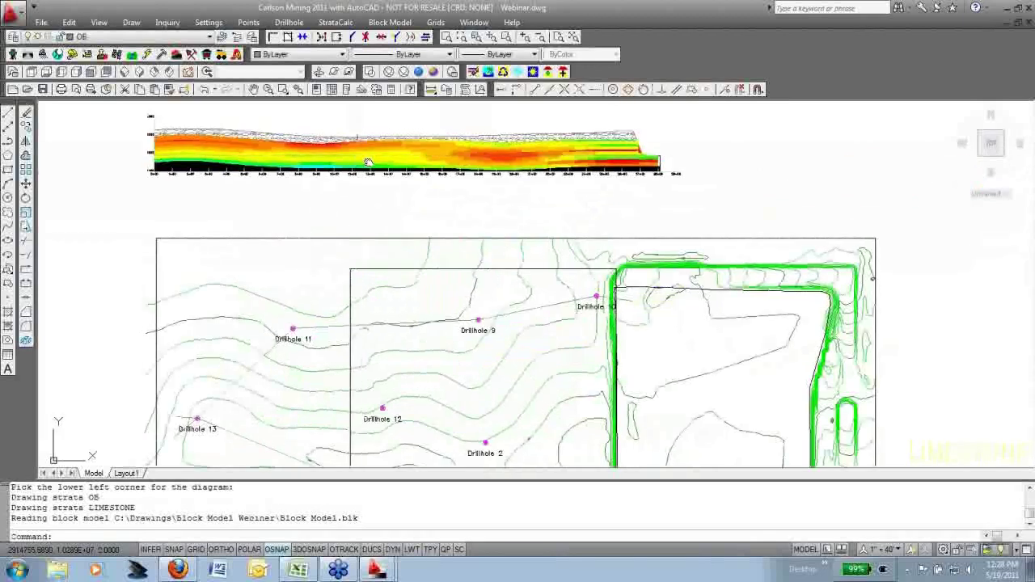
{"action": "scroll", "coordinate": [502, 194], "scroll_direction": "up", "scroll_amount": 2}
{"action": "mouse_move", "coordinate": [368, 162]}
{"action": "middle_mouse_down"}
{"action": "mouse_move", "coordinate": [531, 202]}
{"action": "mouse_move", "coordinate": [496, 275]}
{"action": "mouse_move", "coordinate": [463, 290]}
{"action": "middle_mouse_up"}
{"action": "mouse_move", "coordinate": [582, 294]}
{"action": "middle_mouse_down"}
{"action": "mouse_move", "coordinate": [573, 265]}
{"action": "mouse_move", "coordinate": [584, 236]}
{"action": "mouse_move", "coordinate": [579, 193]}
{"action": "middle_mouse_up"}
{"action": "scroll", "coordinate": [576, 278], "scroll_direction": "down", "scroll_amount": 2}
{"action": "middle_click_drag", "start_coordinate": [520, 260], "coordinate": [512, 225]}
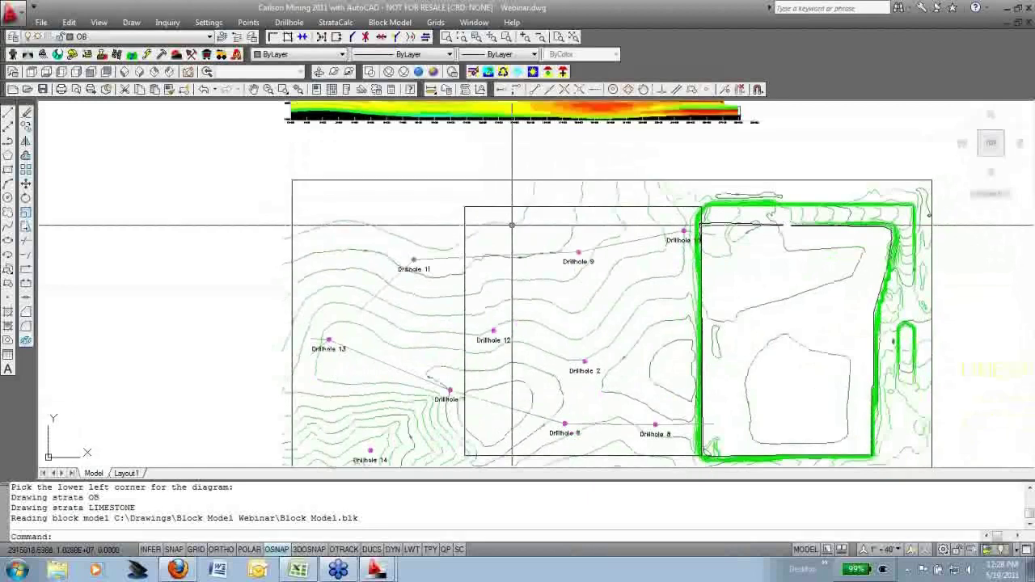
Turn Ortho on and draw a horizontal polyline from west of Drillhole 11, past Drillhole 9, to just inside the pit's west edge
{"action": "type", "text": "pl"}
{"action": "key", "text": "Return"}
{"action": "key", "text": "F8"}
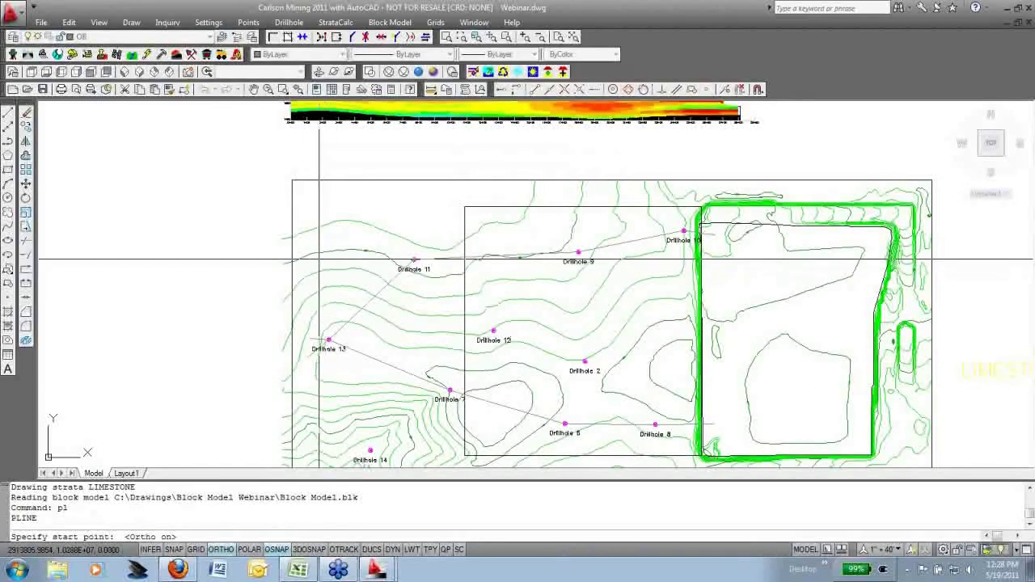
{"action": "left_click", "coordinate": [319, 259]}
{"action": "left_click", "coordinate": [733, 235]}
{"action": "key", "text": "Return"}
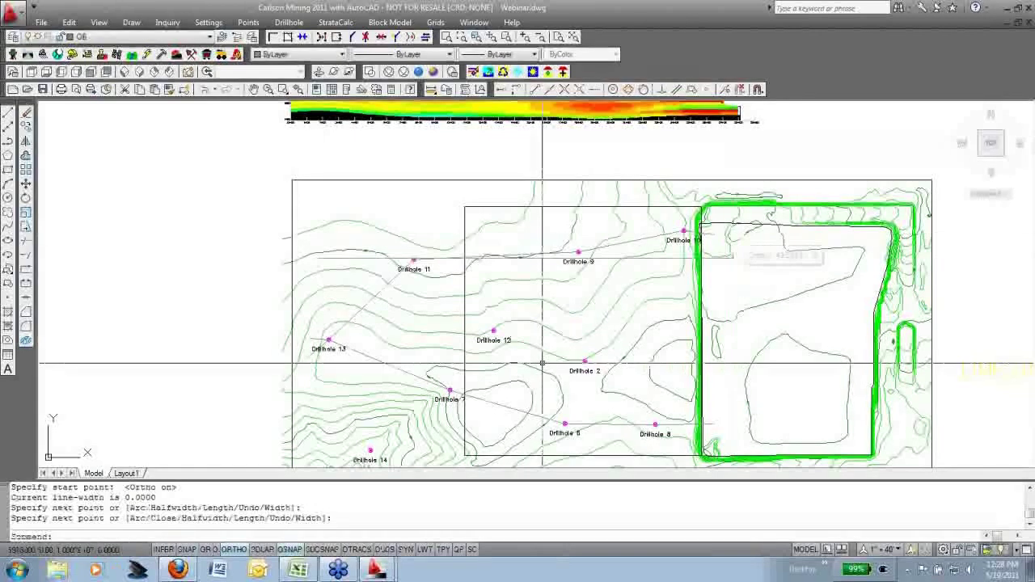
Draw two more horizontal polylines ending inside the pit's west edge, one just above Drillhole 7 and one just above Drillhole 14
{"action": "key", "text": "Return"}
{"action": "left_click", "coordinate": [327, 378]}
{"action": "left_click", "coordinate": [733, 378]}
{"action": "key", "text": "Return"}
{"action": "key", "text": "Return"}
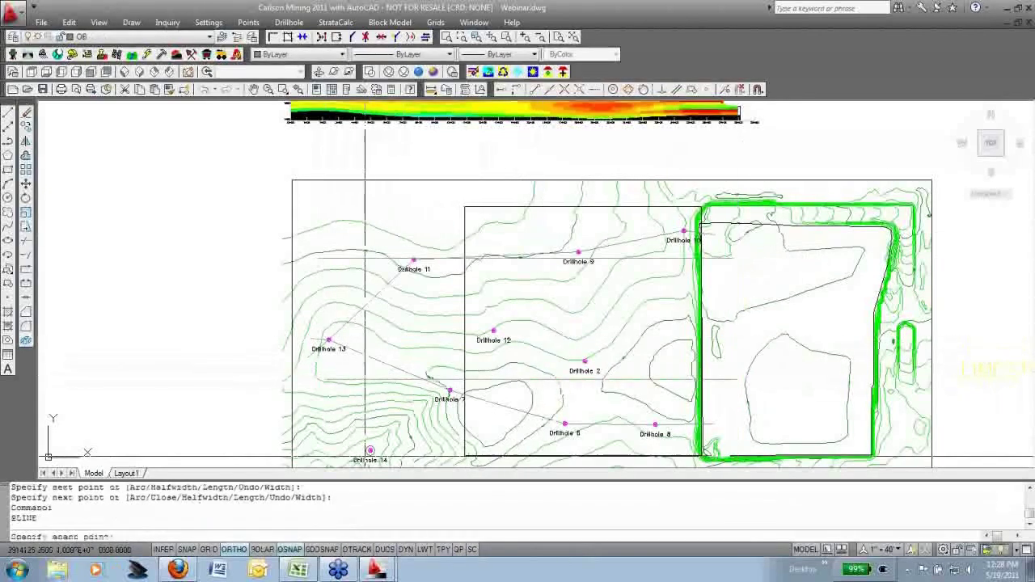
{"action": "left_click", "coordinate": [364, 442]}
{"action": "left_click", "coordinate": [726, 444]}
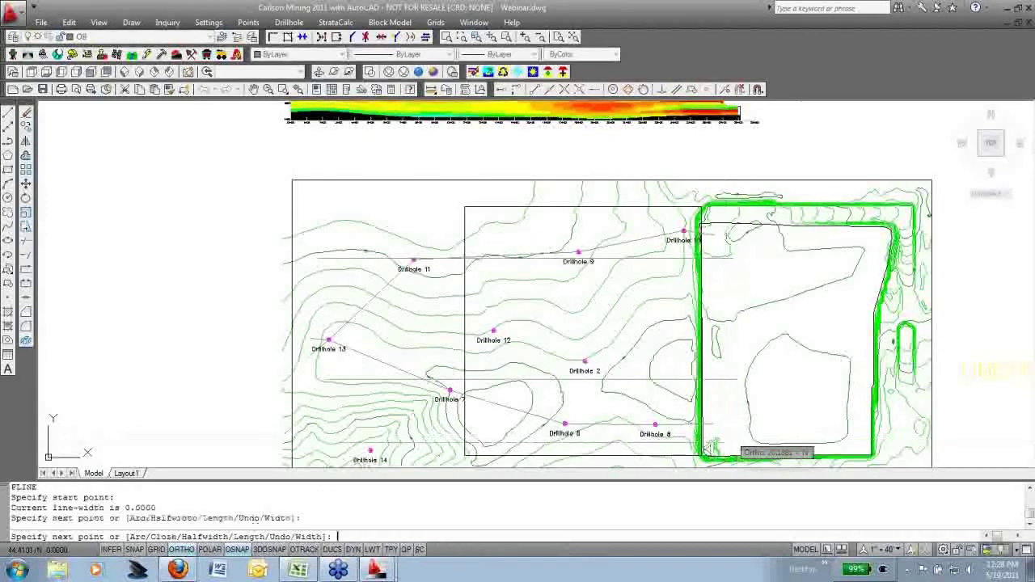
{"action": "key", "text": "Return"}
Tag the three horizontal polylines from north to south as fence alignments named Fence 1, Fence 2 and Fence 3
{"action": "middle_click_drag", "start_coordinate": [663, 316], "coordinate": [627, 262]}
{"action": "left_click", "coordinate": [326, 24]}
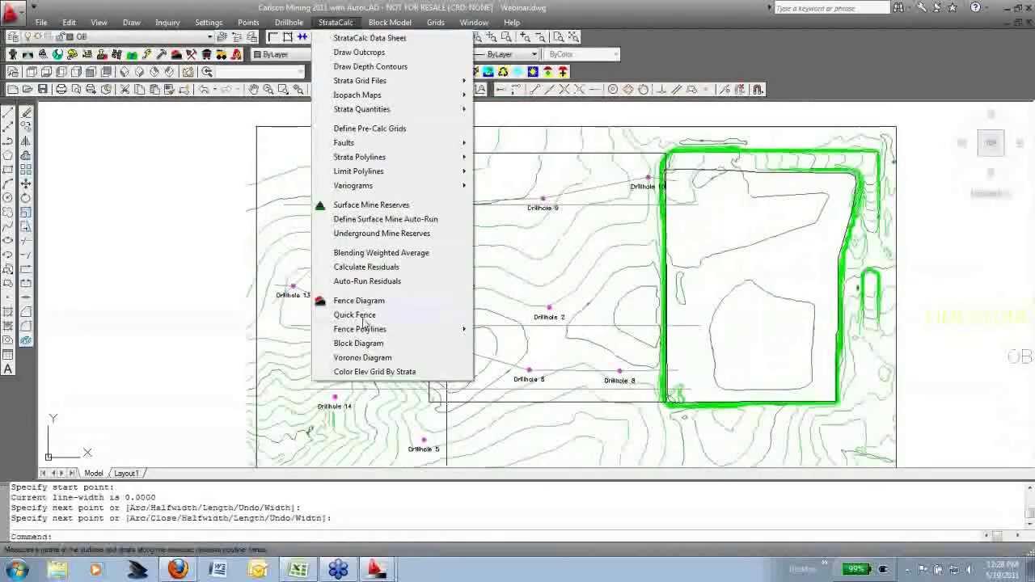
{"action": "mouse_move", "coordinate": [372, 329]}
{"action": "left_click", "coordinate": [533, 326]}
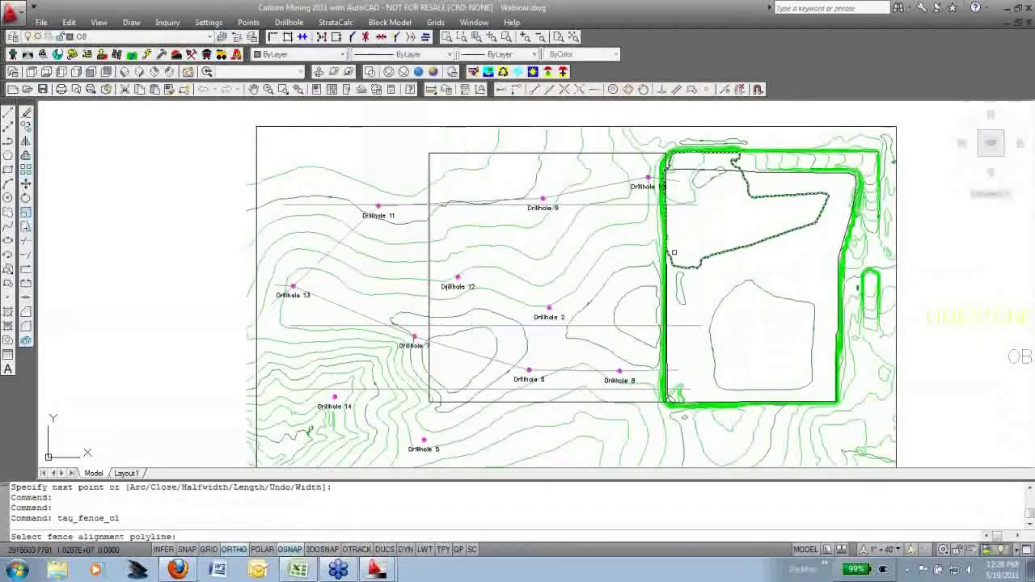
{"action": "left_click", "coordinate": [679, 203]}
{"action": "key", "text": "Return"}
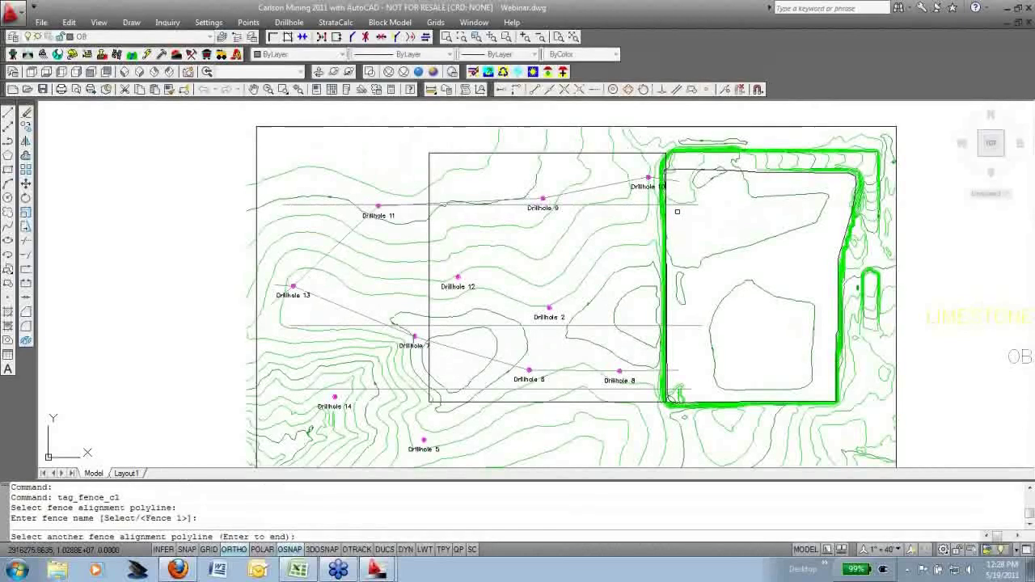
{"action": "left_click", "coordinate": [683, 324]}
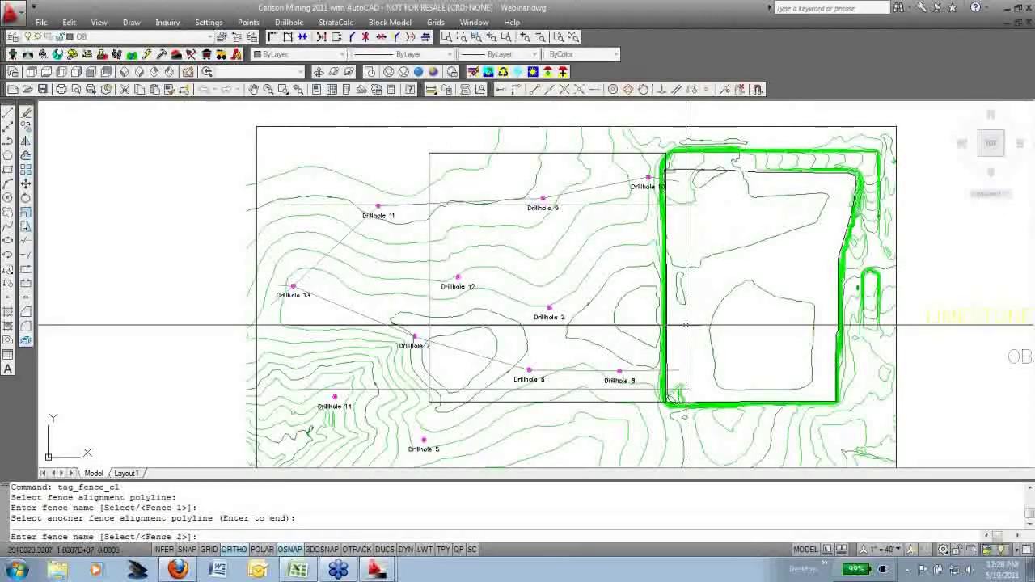
{"action": "key", "text": "Return"}
{"action": "left_click", "coordinate": [688, 391]}
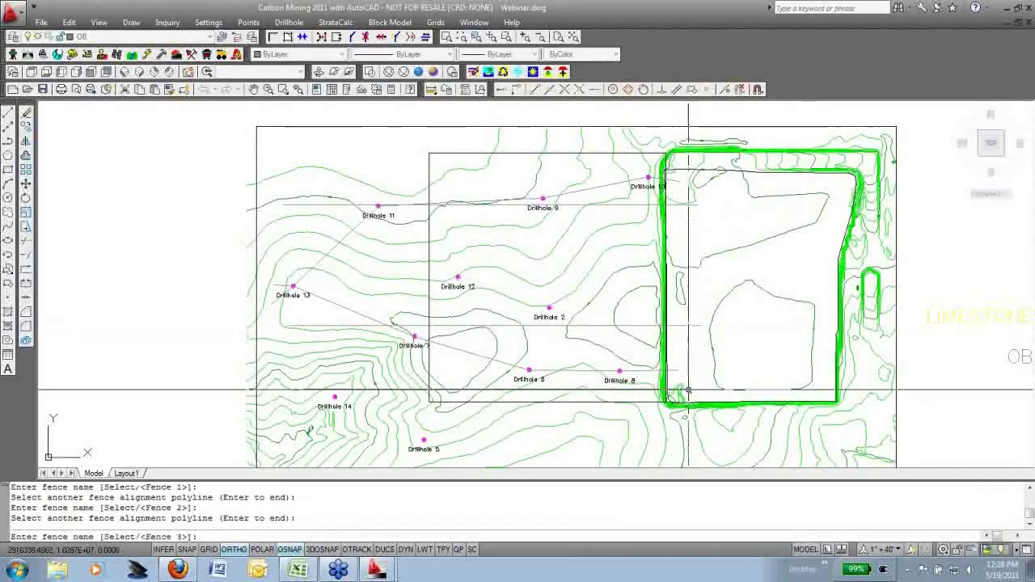
{"action": "key", "text": "Return"}
{"action": "key", "text": "Return"}
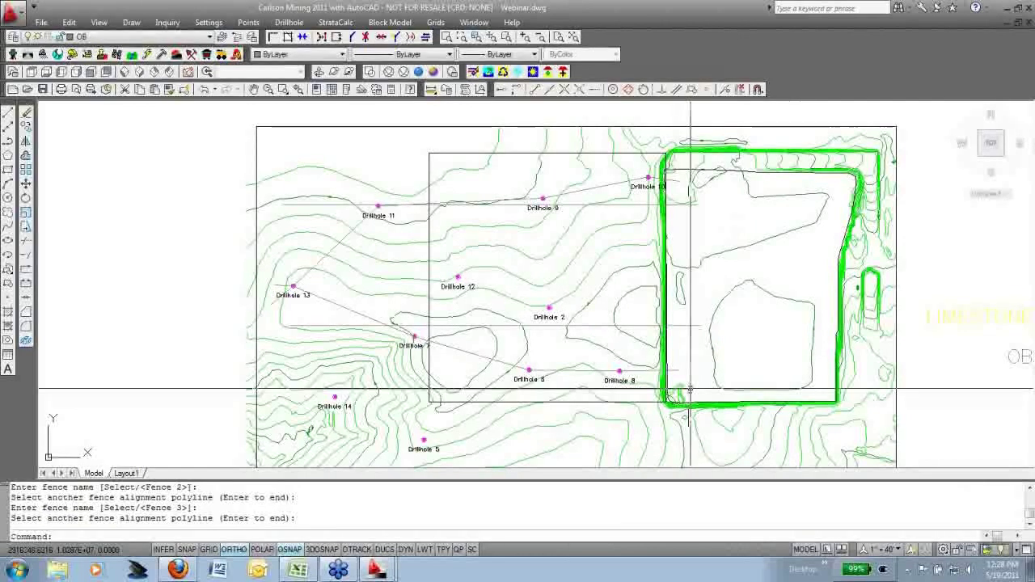
Start a fence diagram with processing of multiple named fence polylines and drawing of geologic columns turned on
{"action": "left_click", "coordinate": [334, 22]}
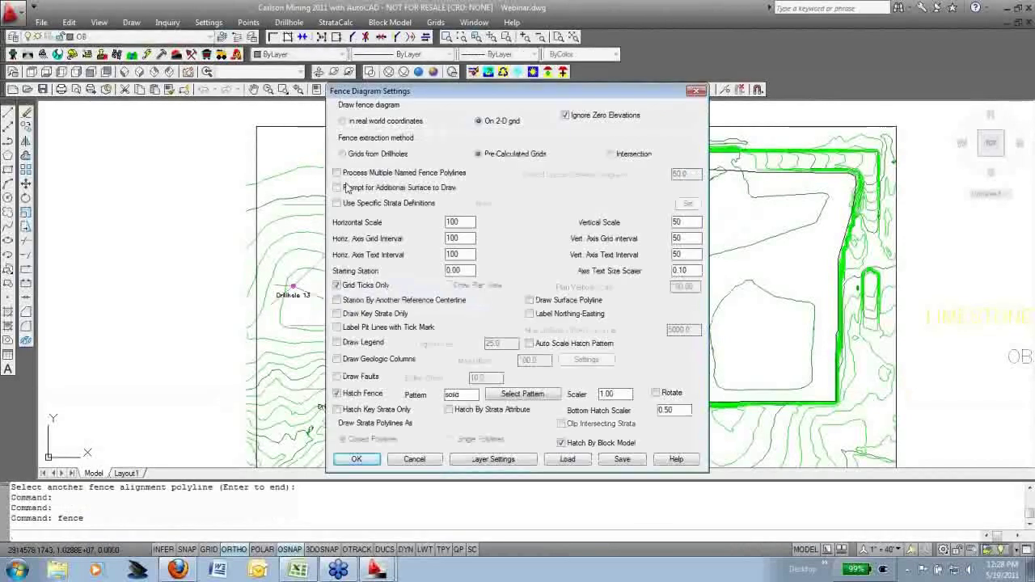
{"action": "left_click", "coordinate": [338, 172]}
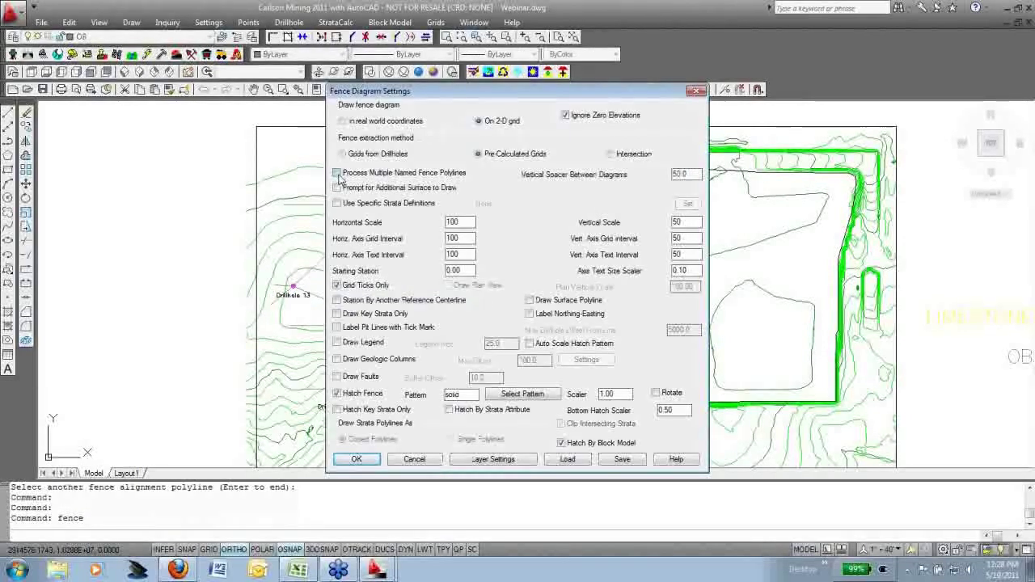
{"action": "left_click", "coordinate": [337, 360]}
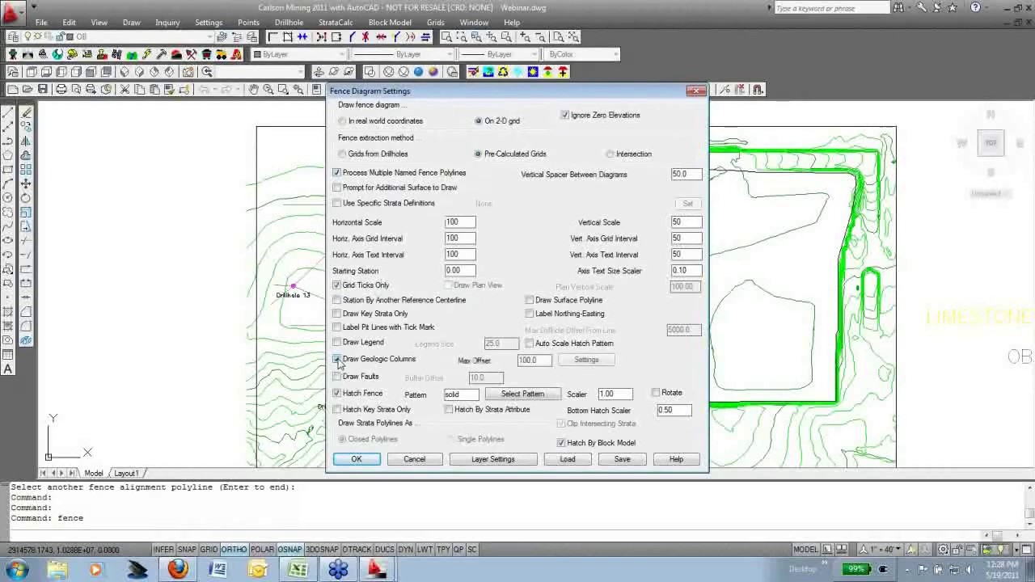
Enable Draw on Fence Diagram in the geologic column settings and accept them
{"action": "left_click", "coordinate": [585, 361]}
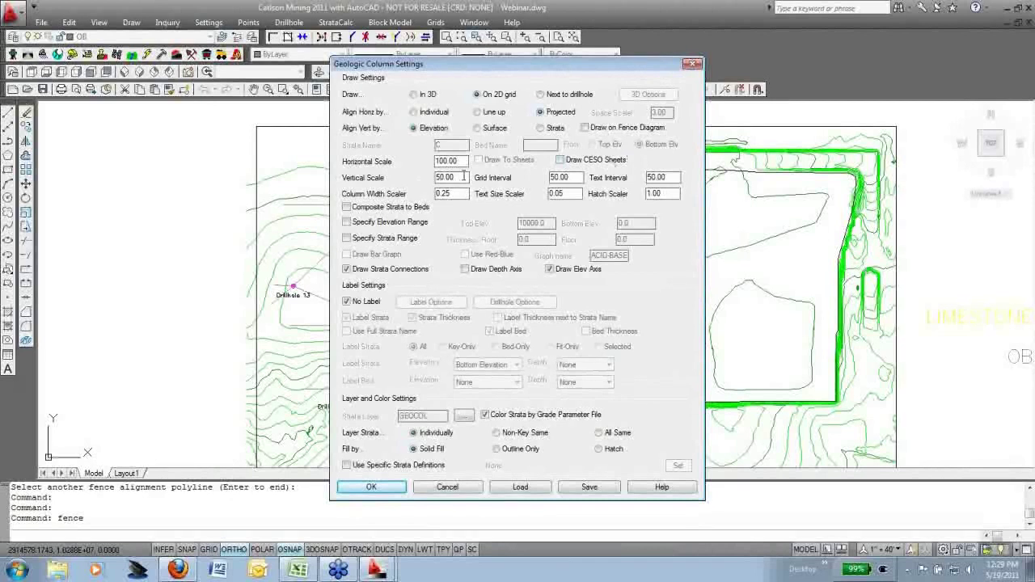
{"action": "left_click_drag", "start_coordinate": [463, 161], "coordinate": [436, 177]}
{"action": "left_click", "coordinate": [610, 130]}
{"action": "left_click", "coordinate": [380, 490]}
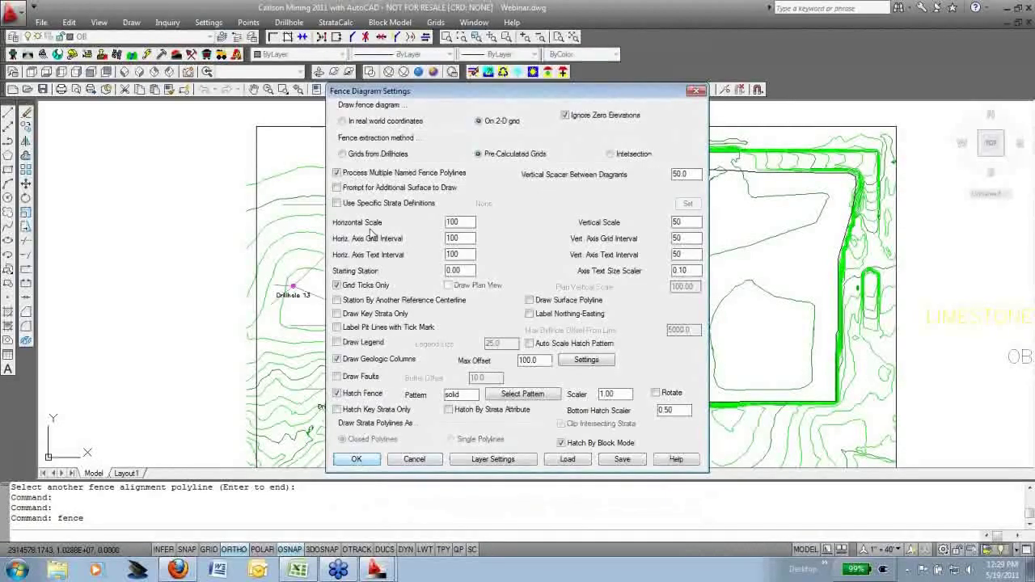
Accept the fence diagram settings and load the pre-calc definition Geologic Model.pre and the grade parameter file LS CA.gpf
{"action": "double_click", "coordinate": [685, 173]}
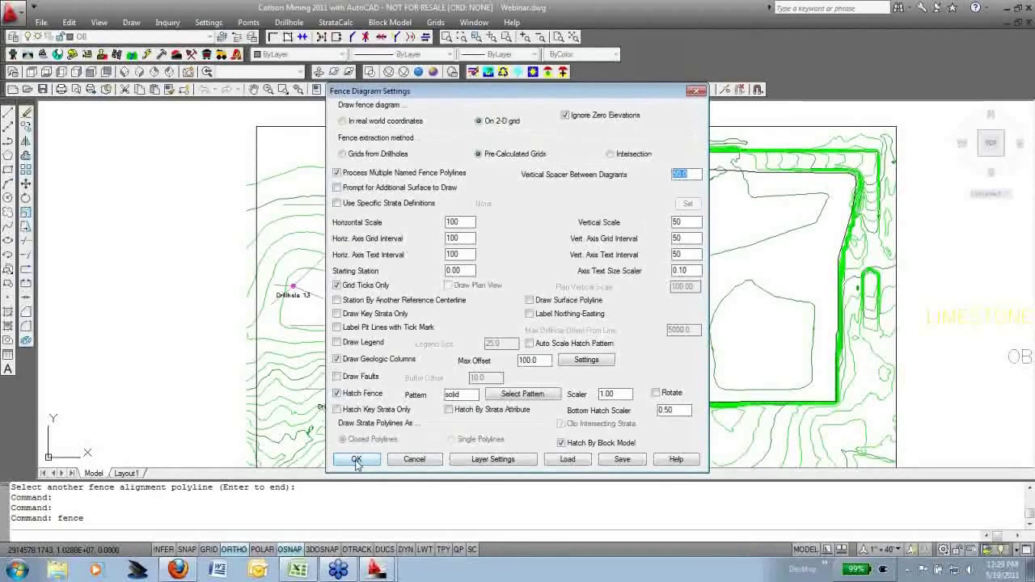
{"action": "left_click", "coordinate": [355, 459]}
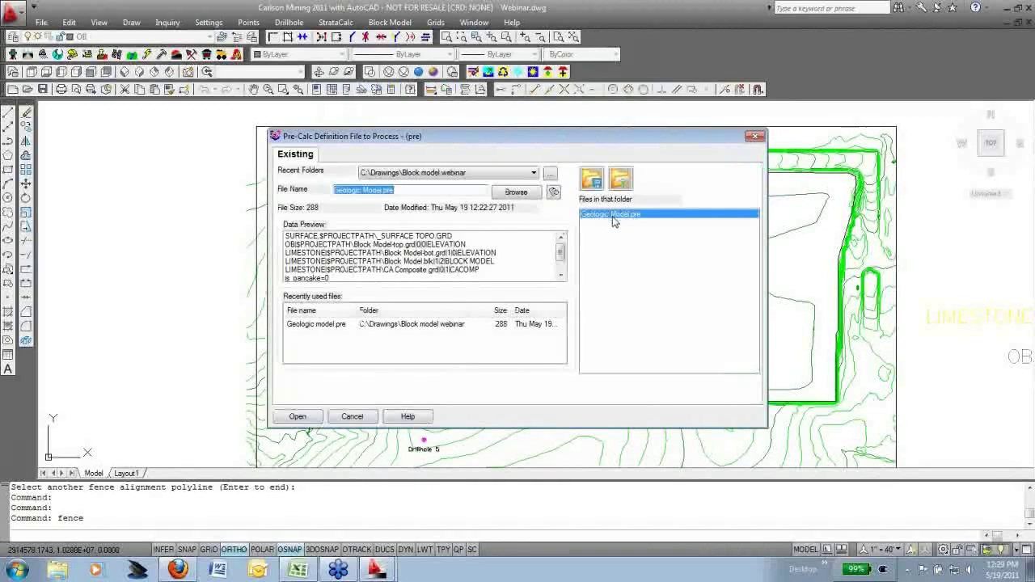
{"action": "double_click", "coordinate": [612, 215]}
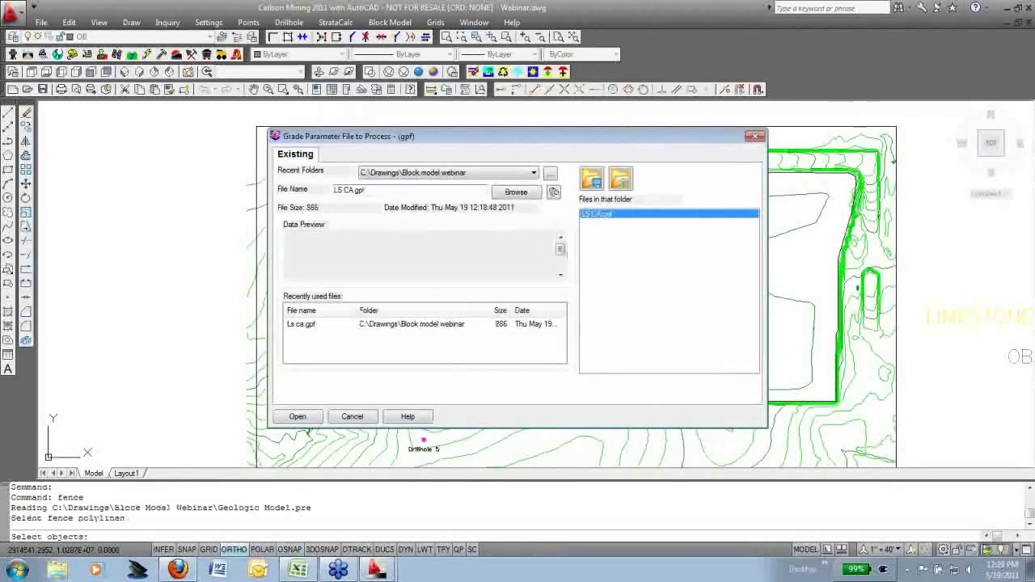
{"action": "double_click", "coordinate": [612, 215]}
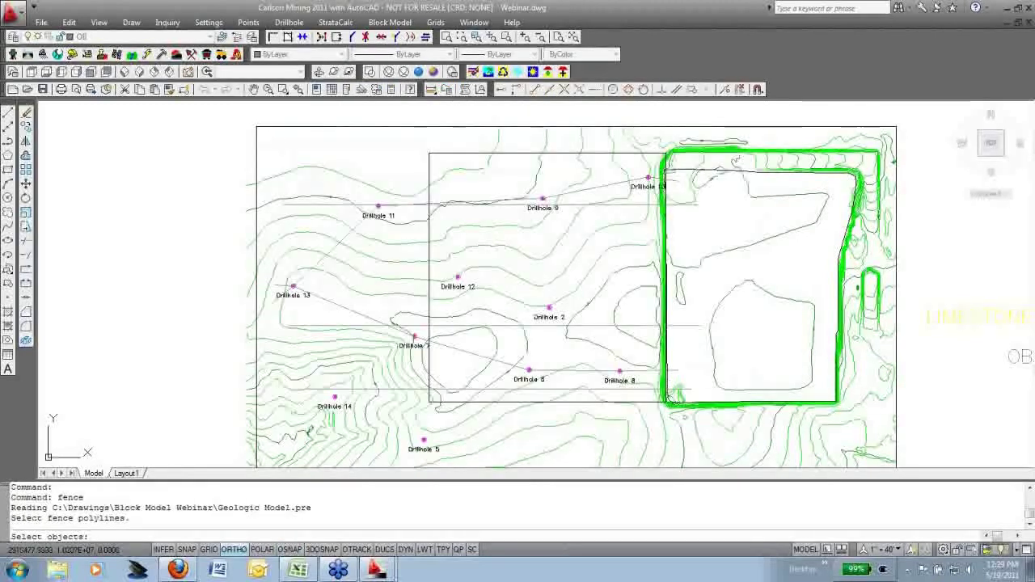
Select the three horizontal fence polylines and place their diagrams just above the existing fence diagram north of the site map
{"action": "left_click", "coordinate": [697, 449]}
{"action": "left_click", "coordinate": [607, 327]}
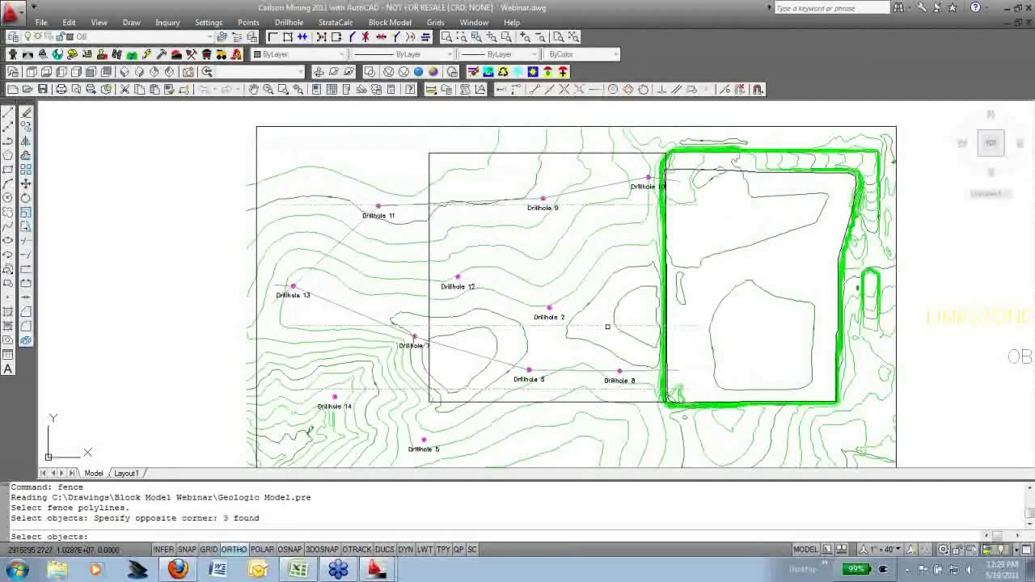
{"action": "key", "text": "Return"}
{"action": "scroll", "coordinate": [566, 339], "scroll_direction": "down", "scroll_amount": 6}
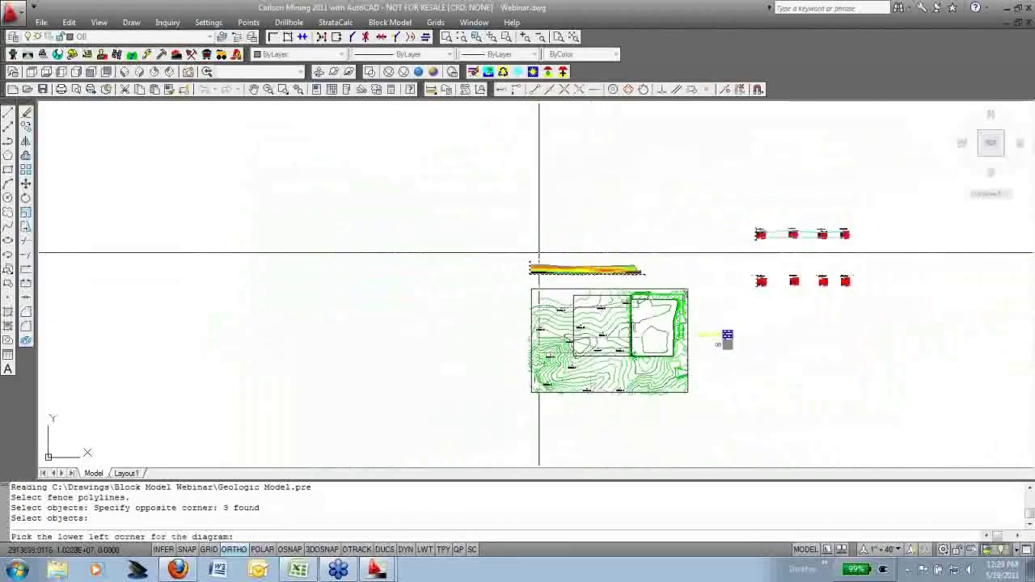
{"action": "left_click", "coordinate": [539, 253]}
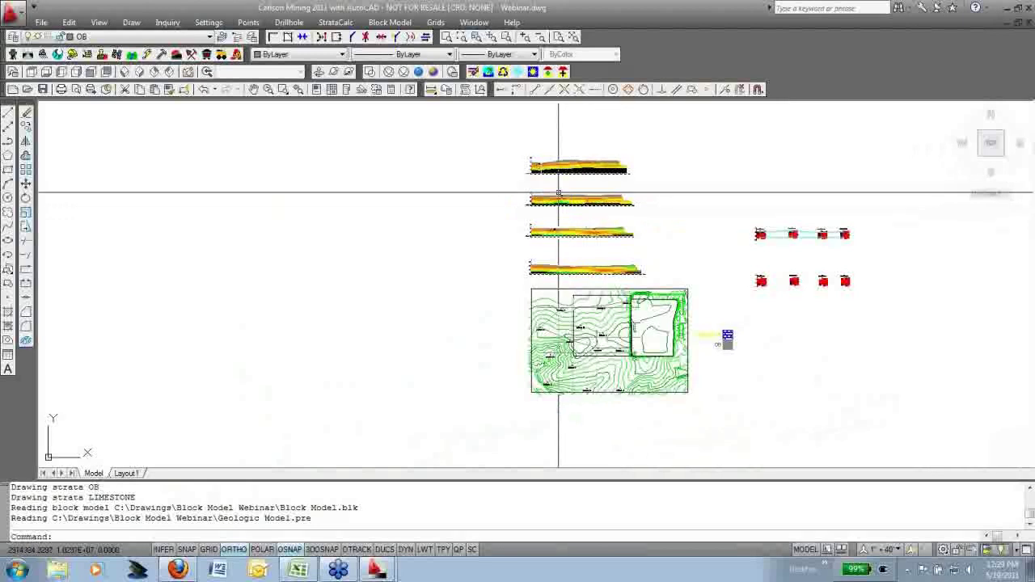
Compare the drillhole columns with the surrounding block model grades in the Fence 2 and Fence 3 diagrams
{"action": "scroll", "coordinate": [558, 151], "scroll_direction": "up", "scroll_amount": 8}
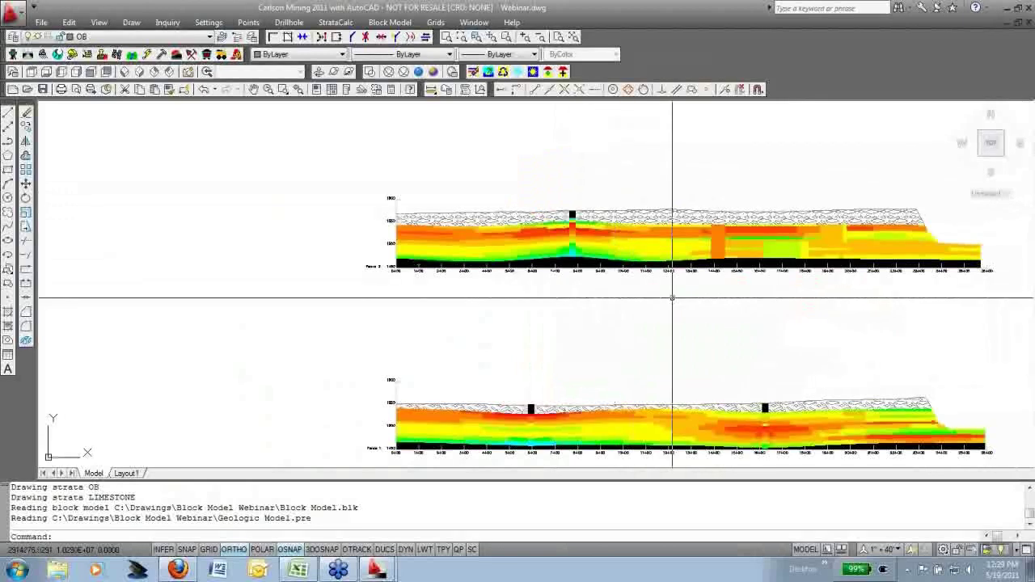
{"action": "middle_click_drag", "start_coordinate": [648, 464], "coordinate": [607, 304]}
{"action": "scroll", "coordinate": [606, 304], "scroll_direction": "up", "scroll_amount": 2}
{"action": "scroll", "coordinate": [607, 304], "scroll_direction": "down", "scroll_amount": 4}
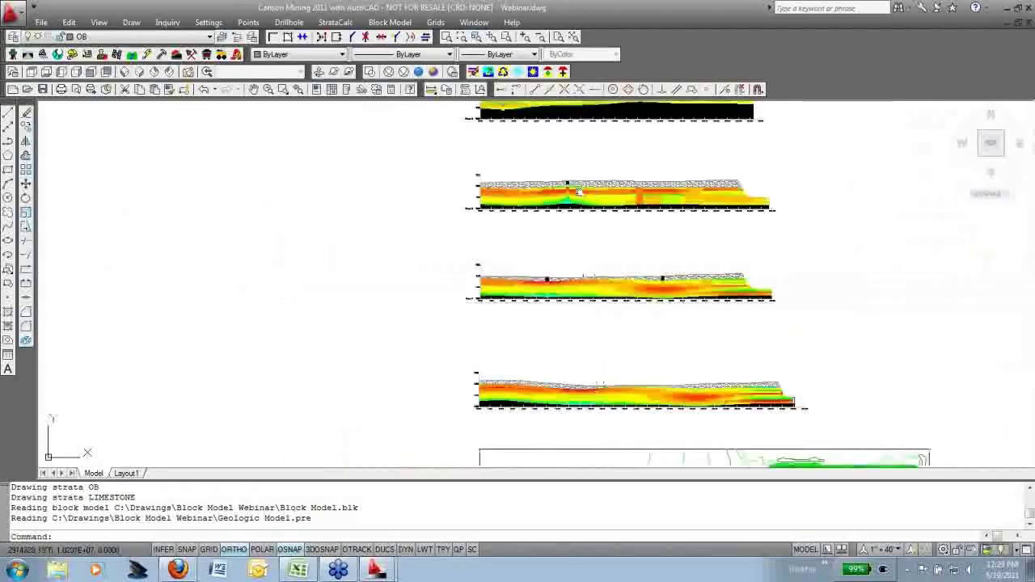
{"action": "scroll", "coordinate": [525, 276], "scroll_direction": "up", "scroll_amount": 2}
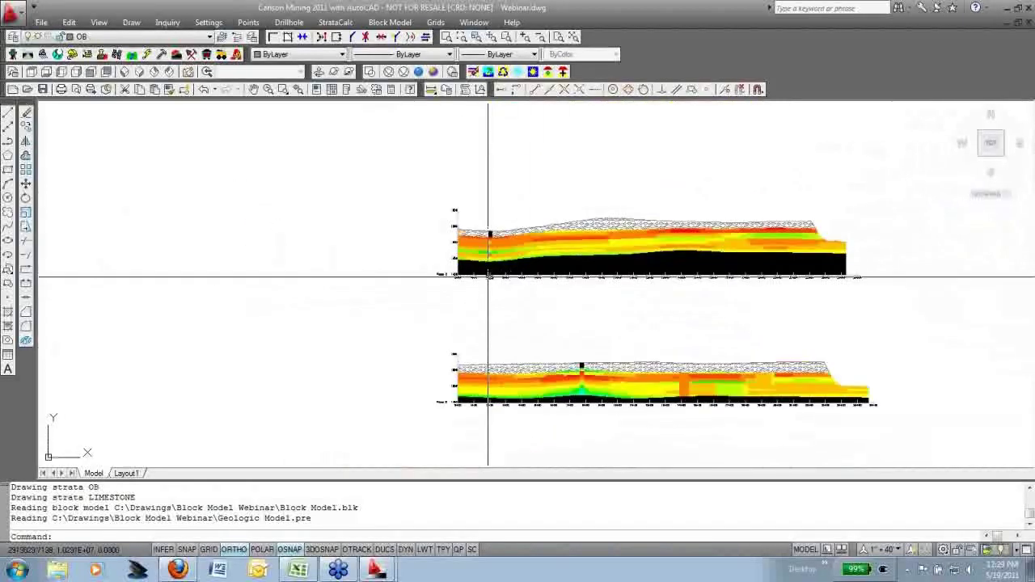
{"action": "scroll", "coordinate": [492, 251], "scroll_direction": "up", "scroll_amount": 6}
{"action": "mouse_move", "coordinate": [493, 252]}
{"action": "middle_mouse_down"}
{"action": "mouse_move", "coordinate": [273, 305]}
{"action": "mouse_move", "coordinate": [375, 286]}
{"action": "middle_mouse_up"}
{"action": "scroll", "coordinate": [376, 286], "scroll_direction": "down", "scroll_amount": 3}
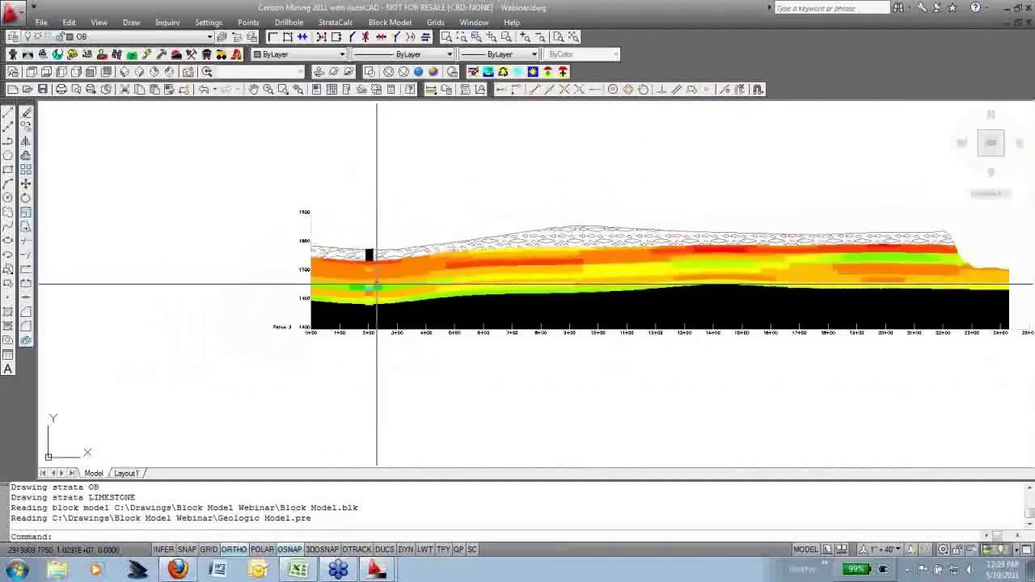
{"action": "scroll", "coordinate": [581, 284], "scroll_direction": "down", "scroll_amount": 3}
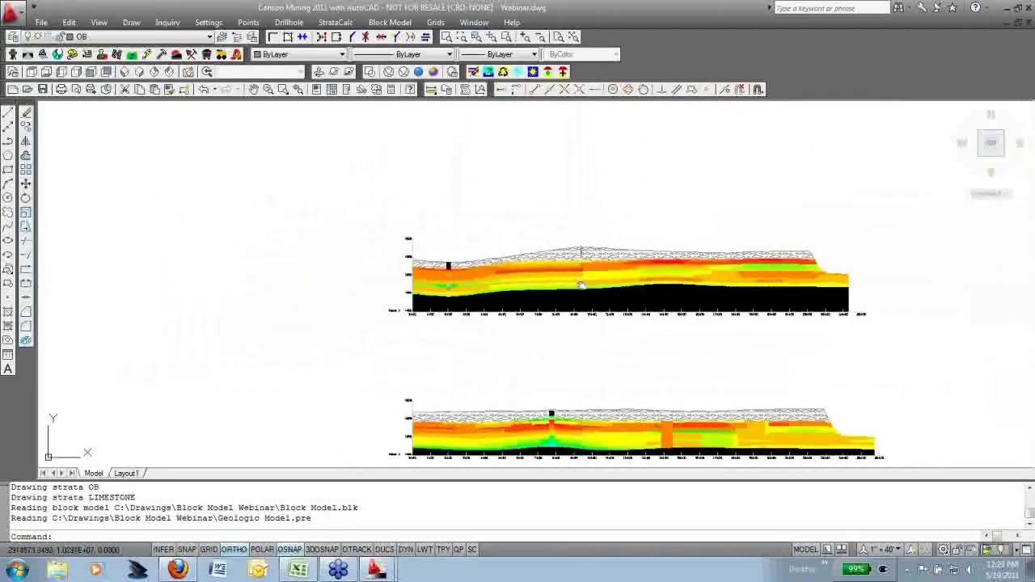
Examine how the drillhole columns near stations 6+00 and 16+00 match the block model grades in the Fence 1 diagram
{"action": "middle_click_drag", "start_coordinate": [581, 285], "coordinate": [590, 110]}
{"action": "scroll", "coordinate": [538, 425], "scroll_direction": "up", "scroll_amount": 6}
{"action": "mouse_move", "coordinate": [538, 425]}
{"action": "middle_mouse_down"}
{"action": "mouse_move", "coordinate": [451, 362]}
{"action": "mouse_move", "coordinate": [380, 361]}
{"action": "middle_mouse_up"}
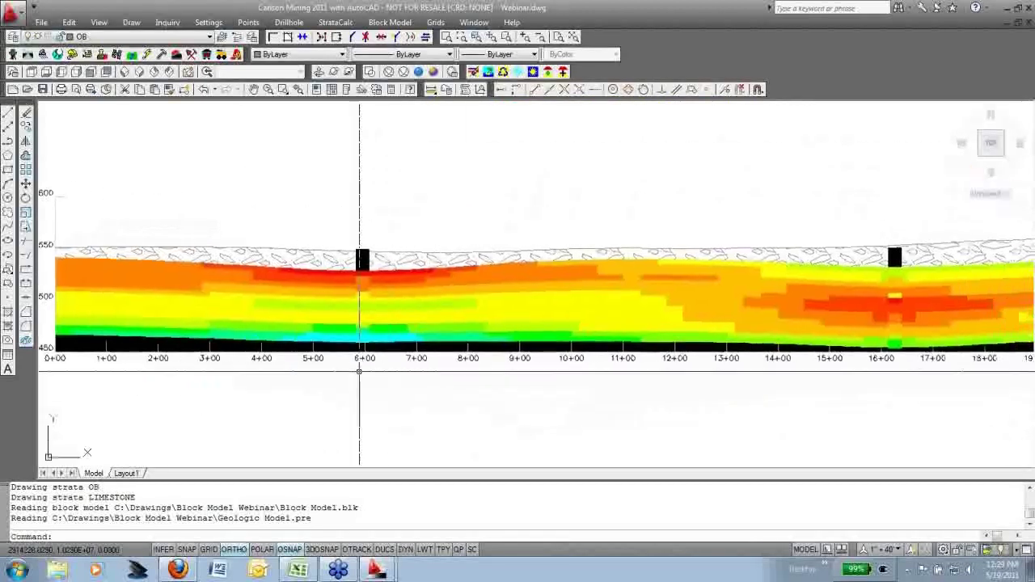
{"action": "middle_click_drag", "start_coordinate": [601, 332], "coordinate": [736, 268]}
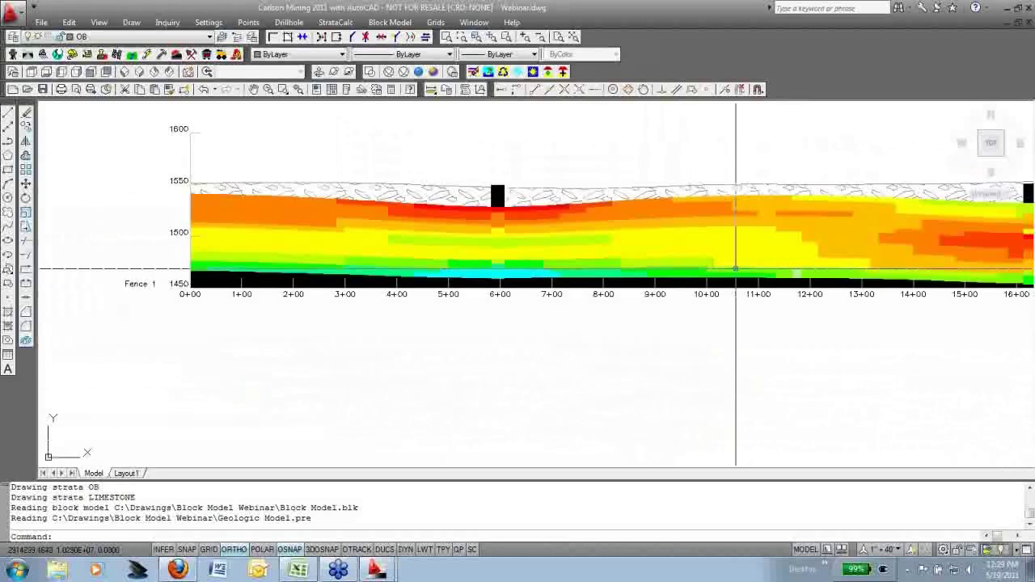
{"action": "scroll", "coordinate": [523, 263], "scroll_direction": "up", "scroll_amount": 4}
{"action": "middle_click_drag", "start_coordinate": [523, 264], "coordinate": [531, 390]}
{"action": "left_click", "coordinate": [452, 454]}
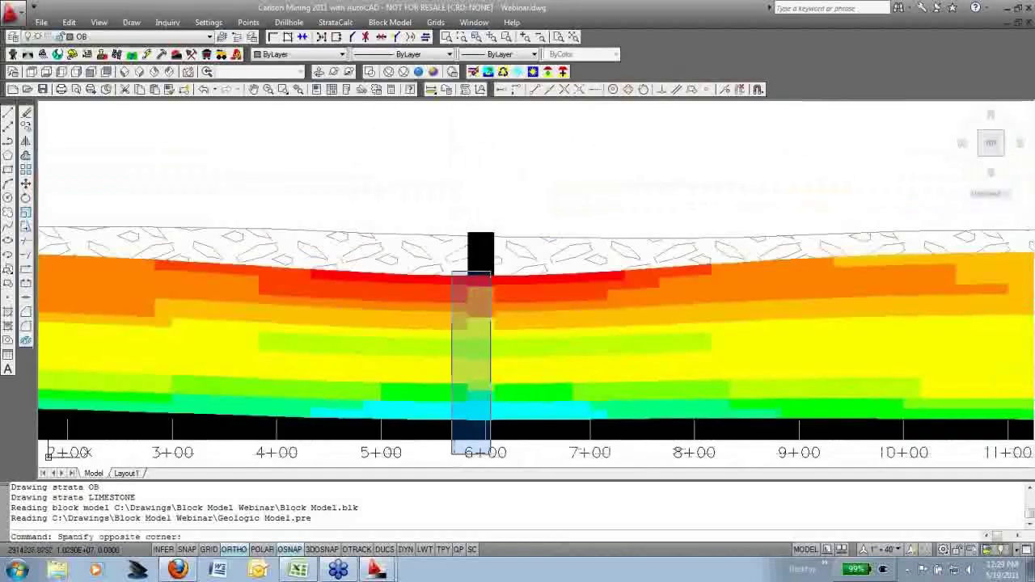
{"action": "left_click", "coordinate": [496, 229]}
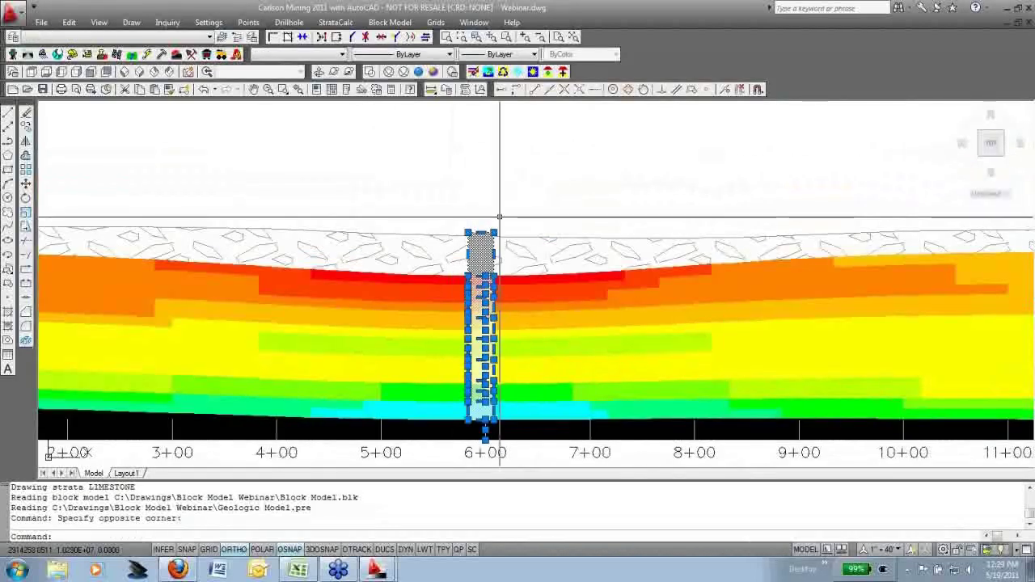
{"action": "key", "text": "Escape"}
{"action": "key", "text": "Escape"}
{"action": "scroll", "coordinate": [535, 356], "scroll_direction": "down", "scroll_amount": 4}
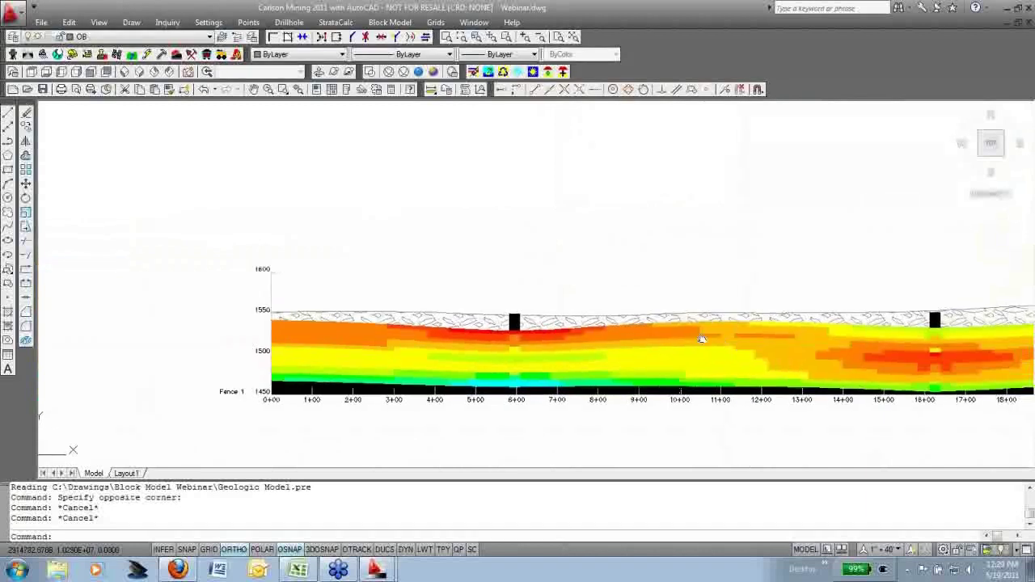
{"action": "scroll", "coordinate": [701, 338], "scroll_direction": "down", "scroll_amount": 3}
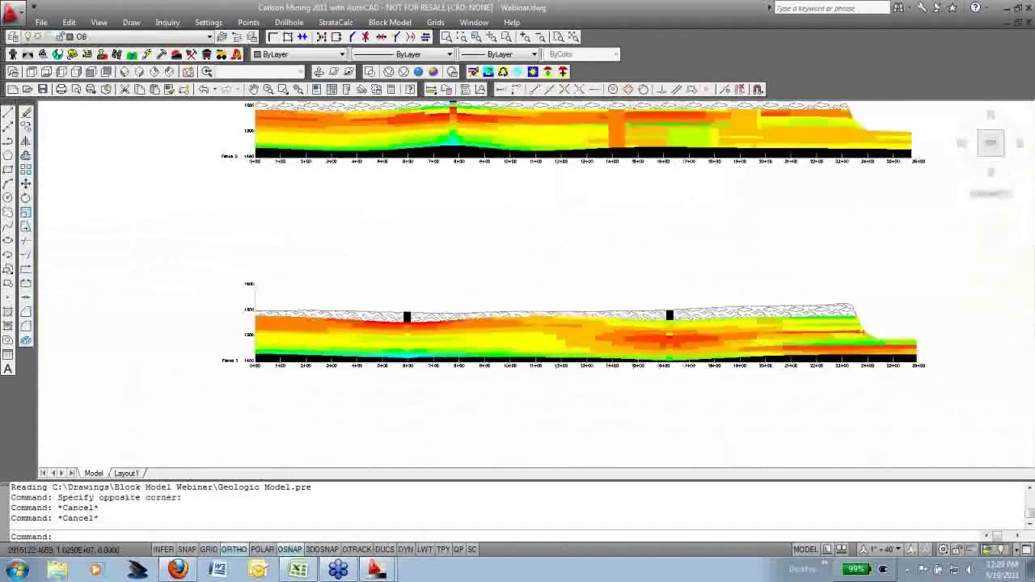
{"action": "scroll", "coordinate": [612, 414], "scroll_direction": "down", "scroll_amount": 3}
{"action": "mouse_move", "coordinate": [612, 413]}
{"action": "middle_mouse_down"}
{"action": "mouse_move", "coordinate": [532, 280]}
{"action": "mouse_move", "coordinate": [510, 287]}
{"action": "middle_mouse_up"}
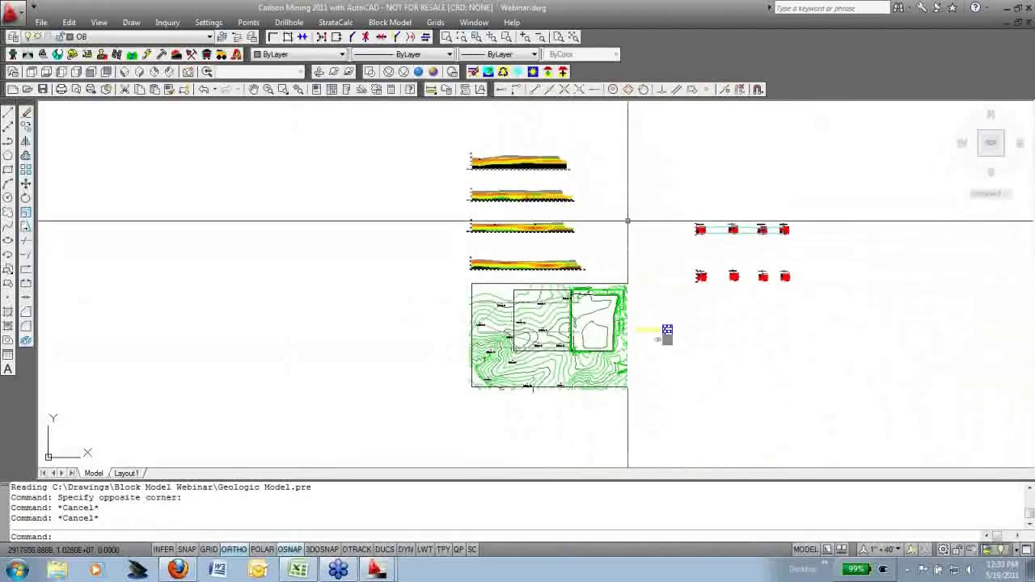
Start Surface Mine Reserves with Pre-Calc as the top surface source and Strata Model as the bottom surface source
{"action": "middle_click_drag", "start_coordinate": [628, 220], "coordinate": [594, 224]}
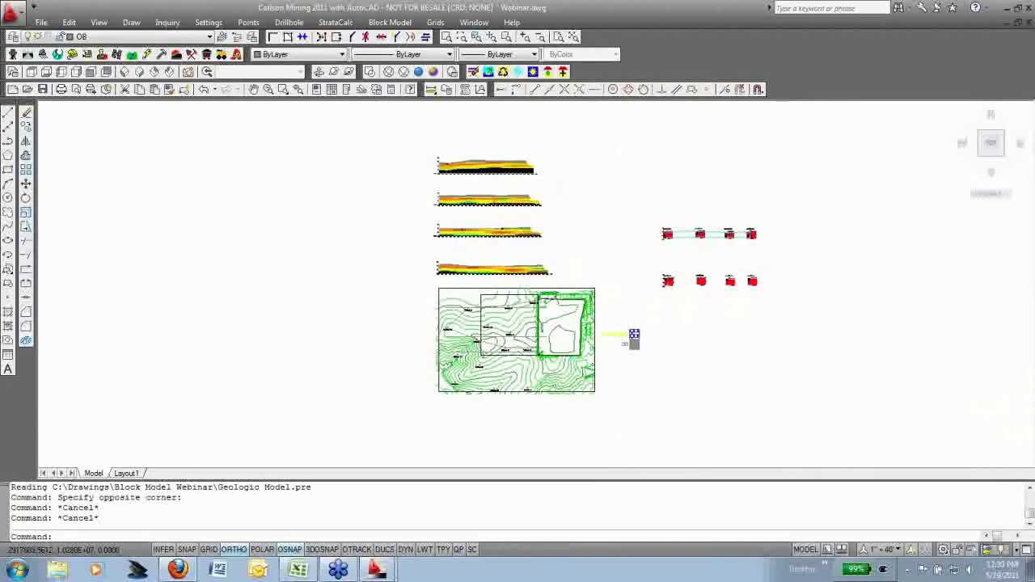
{"action": "scroll", "coordinate": [609, 350], "scroll_direction": "up", "scroll_amount": 2}
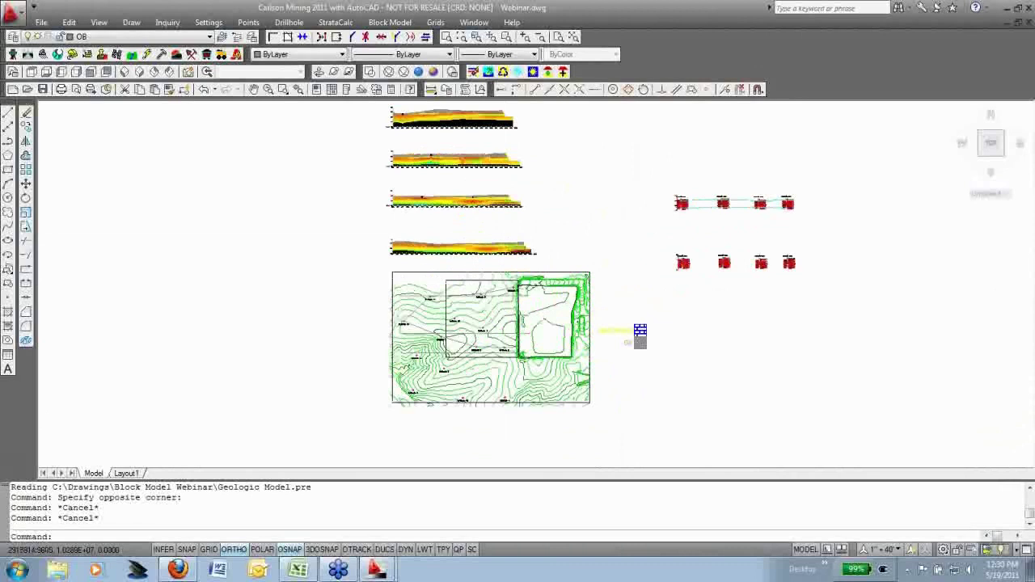
{"action": "scroll", "coordinate": [484, 356], "scroll_direction": "up", "scroll_amount": 2}
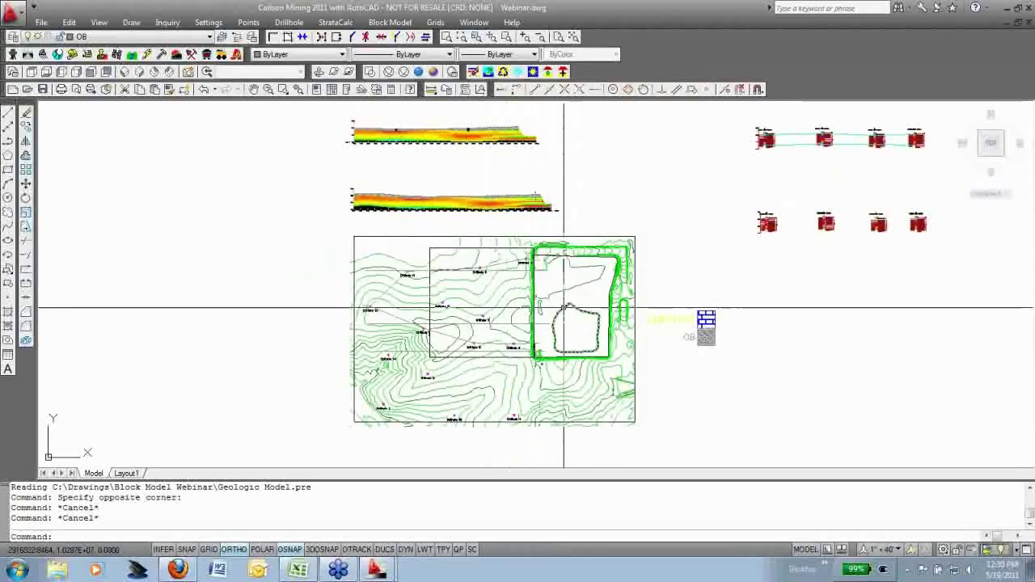
{"action": "left_click", "coordinate": [336, 21]}
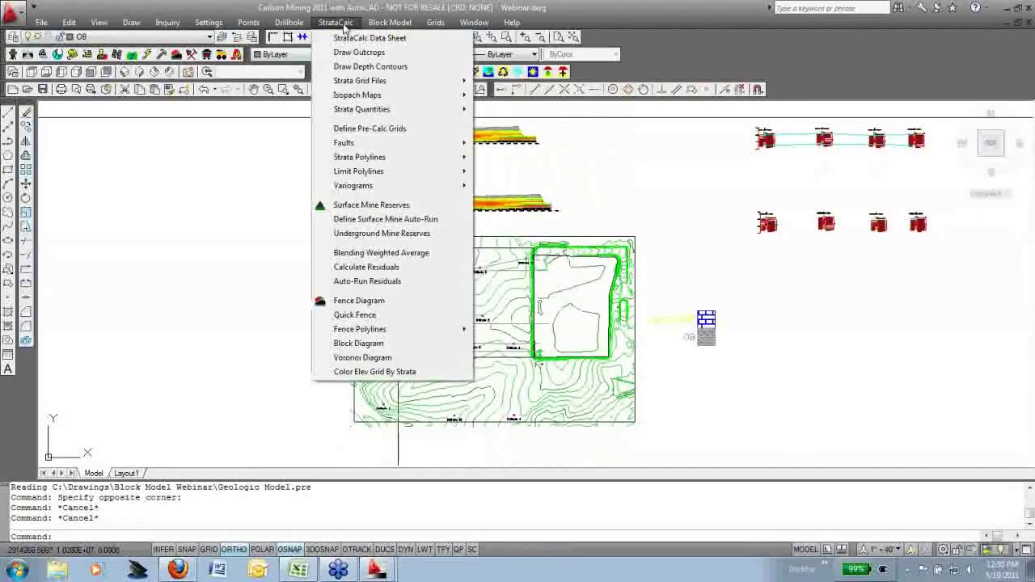
{"action": "left_click", "coordinate": [401, 210]}
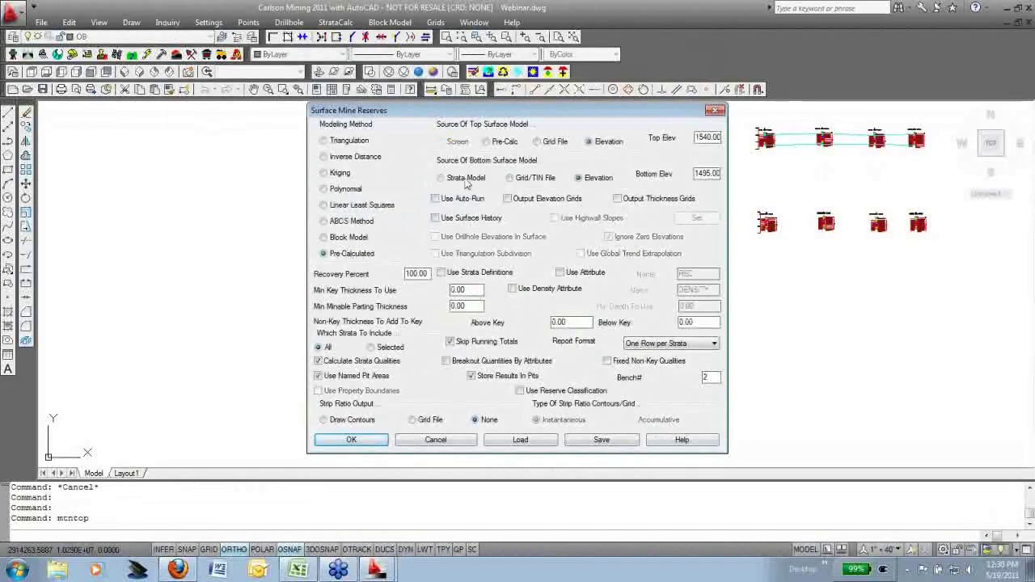
{"action": "left_click", "coordinate": [493, 143]}
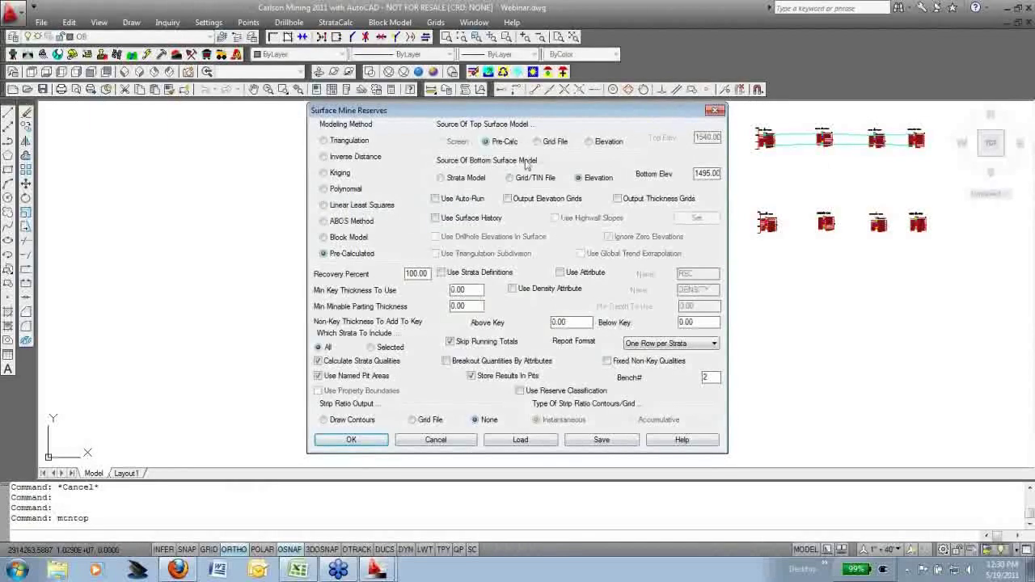
{"action": "left_click", "coordinate": [452, 179]}
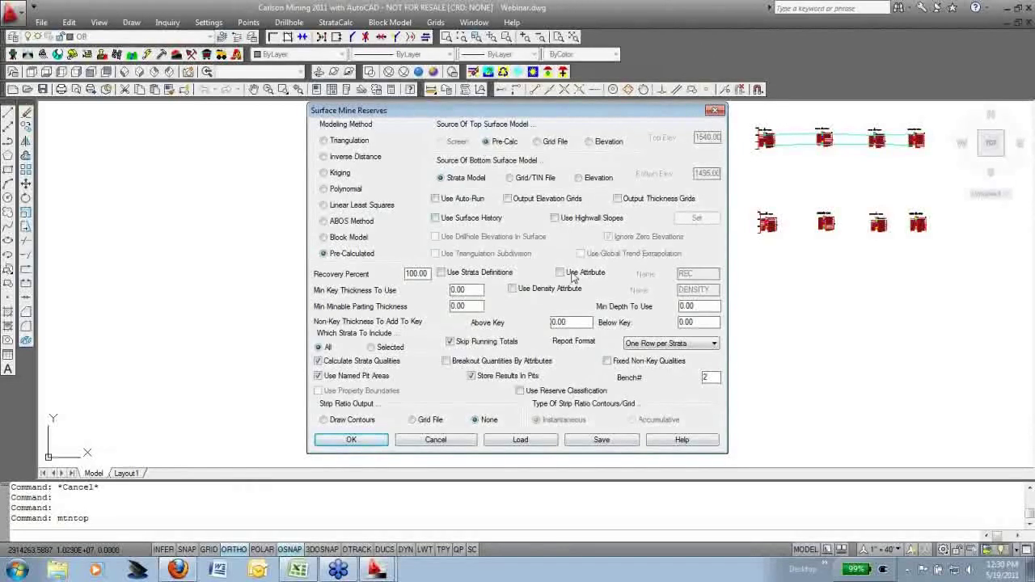
Turn off Use Named Pit Areas, turn on Breakout Quantities By Attributes and accept the reserve settings
{"action": "left_click", "coordinate": [343, 377]}
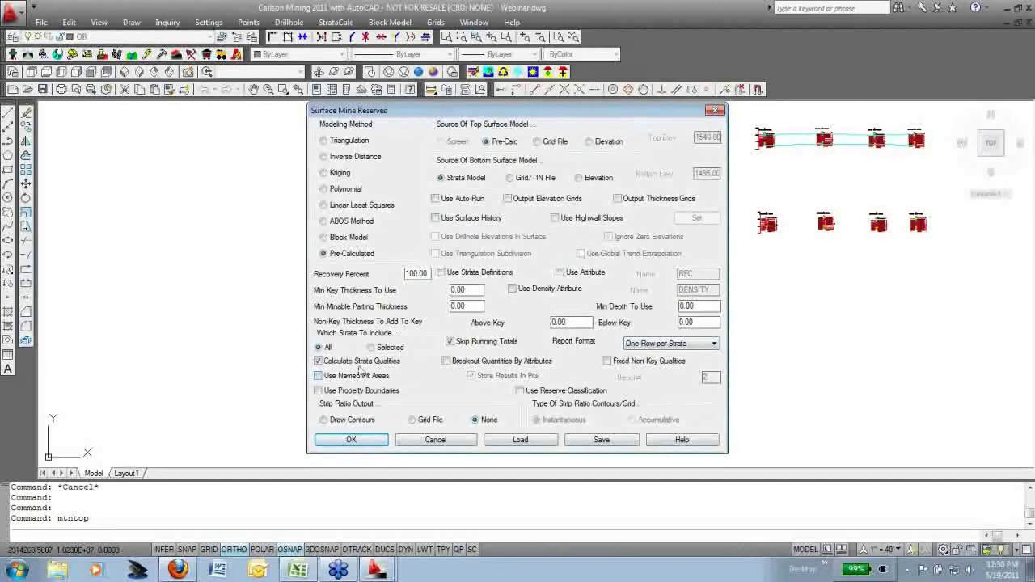
{"action": "left_click", "coordinate": [462, 362]}
{"action": "left_click", "coordinate": [351, 441]}
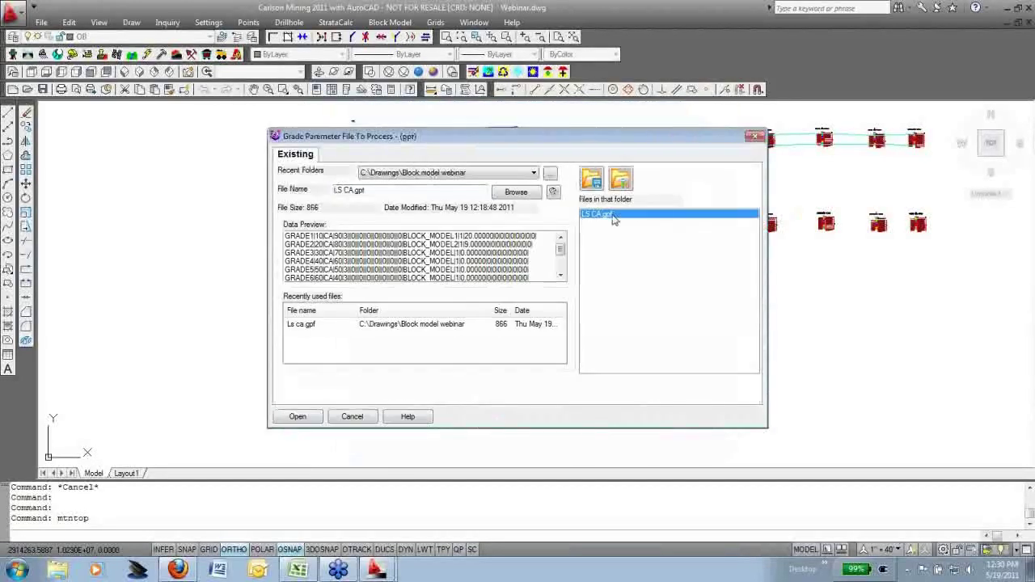
Load the grade parameter file LS CA.gpf and use the rectangle adjoining the pit's west edge as the inclusion perimeter
{"action": "double_click", "coordinate": [598, 214]}
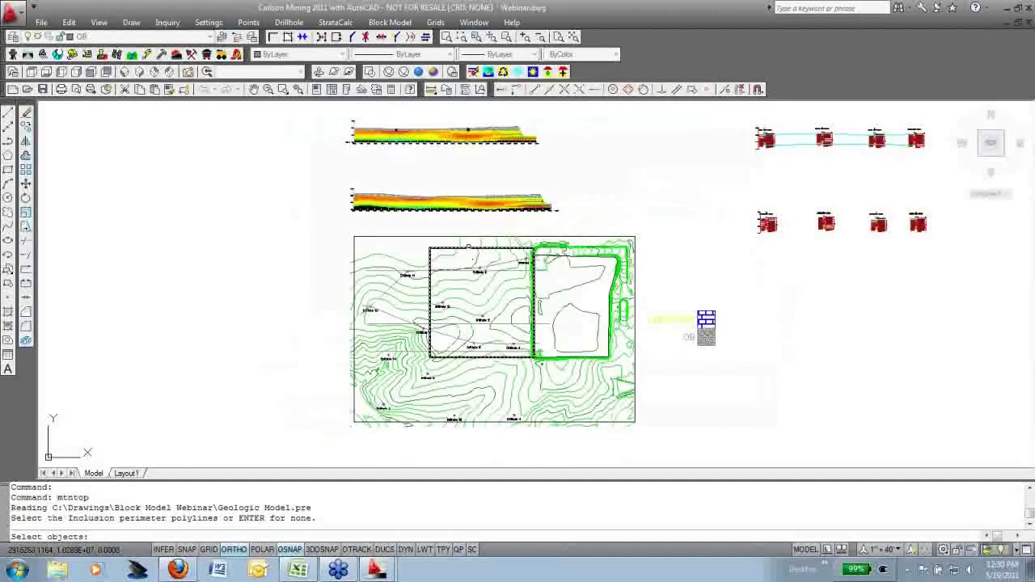
{"action": "left_click", "coordinate": [467, 247]}
{"action": "key", "text": "Return"}
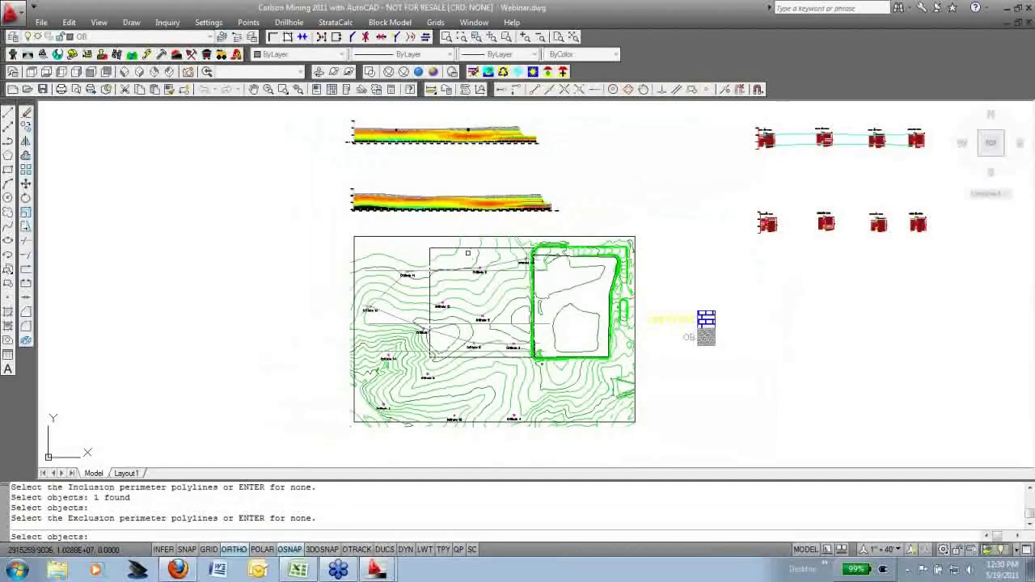
Use no exclusion perimeter and add the GRADE1 through GRADE9 Tons and No Grade Tons fields after KEY Tons in the report
{"action": "key", "text": "Return"}
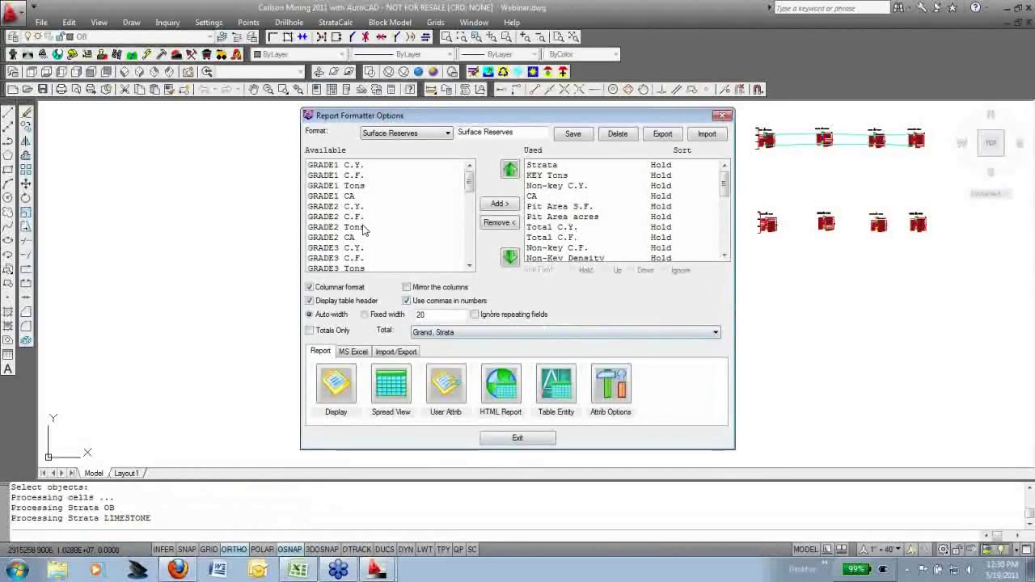
{"action": "left_click", "coordinate": [360, 186]}
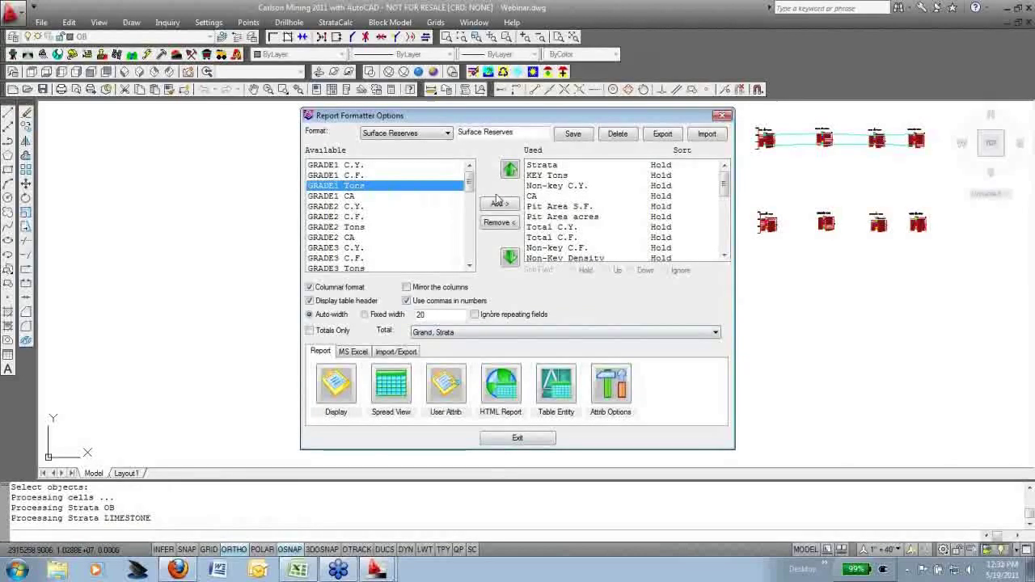
{"action": "left_click", "coordinate": [368, 228], "text": "ctrl"}
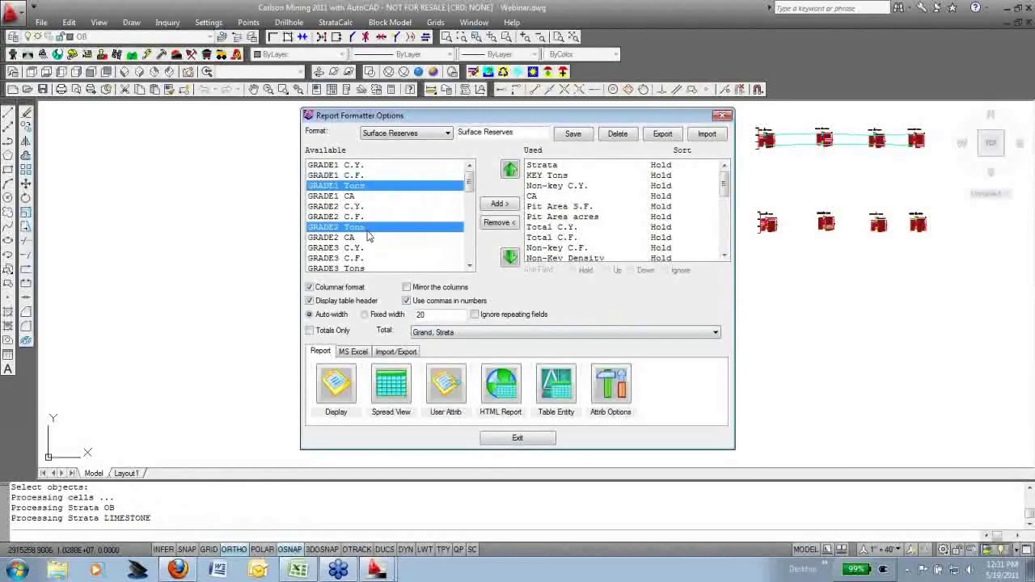
{"action": "left_click", "coordinate": [366, 268], "text": "ctrl"}
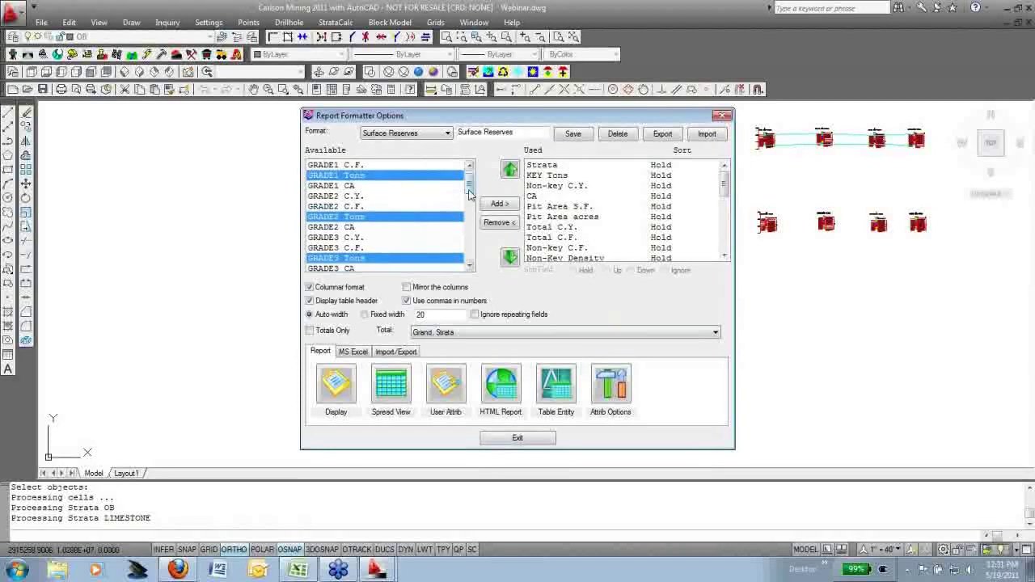
{"action": "left_click_drag", "start_coordinate": [469, 189], "coordinate": [471, 249]}
{"action": "left_click", "coordinate": [359, 227], "text": "ctrl"}
{"action": "left_click", "coordinate": [365, 268], "text": "ctrl"}
{"action": "left_click", "coordinate": [347, 227], "text": "ctrl"}
{"action": "left_click", "coordinate": [360, 268], "text": "ctrl"}
{"action": "left_click", "coordinate": [461, 236], "text": "ctrl"}
{"action": "left_click", "coordinate": [366, 229], "text": "ctrl"}
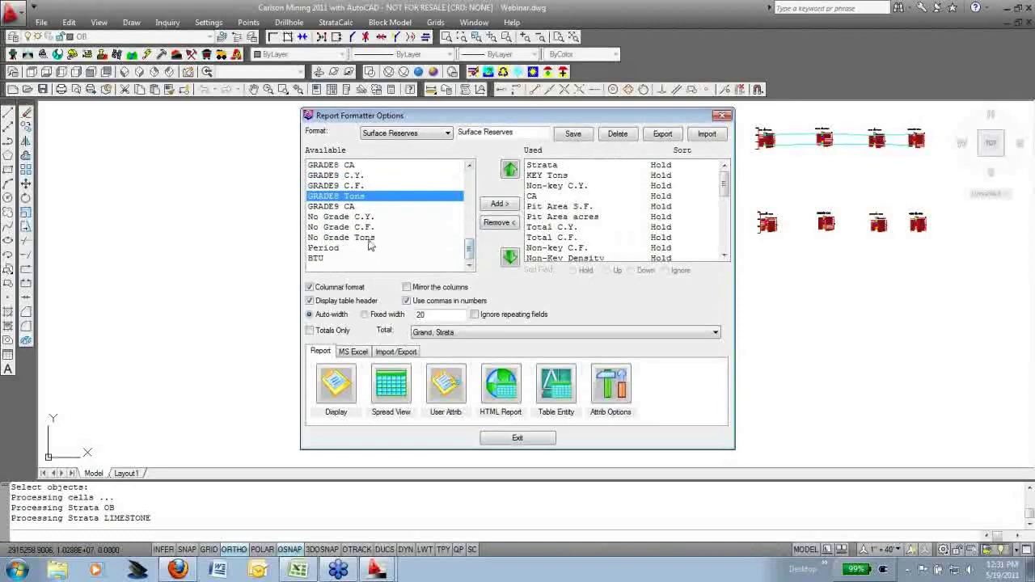
{"action": "left_click", "coordinate": [348, 237], "text": "ctrl"}
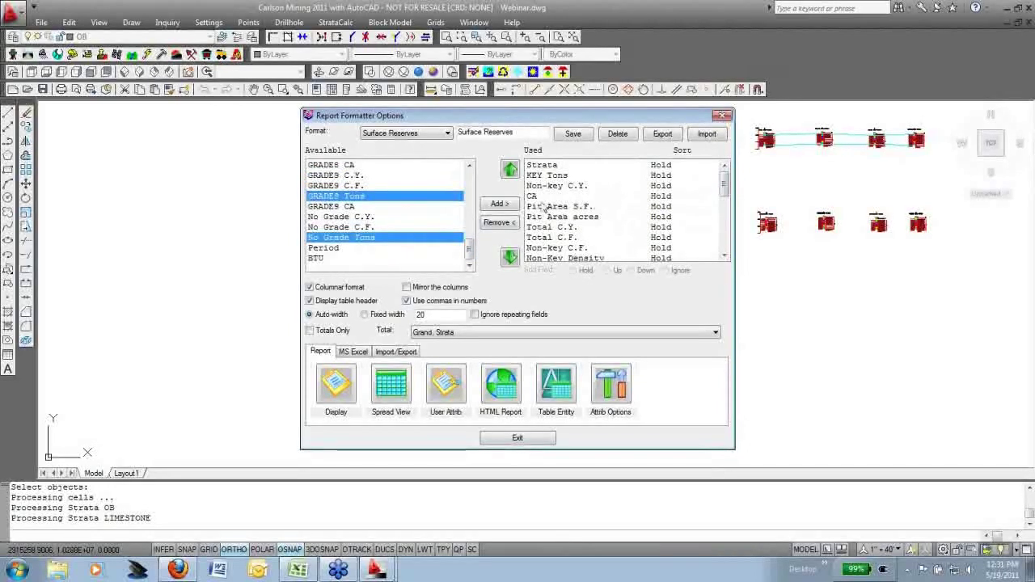
{"action": "left_click", "coordinate": [501, 207]}
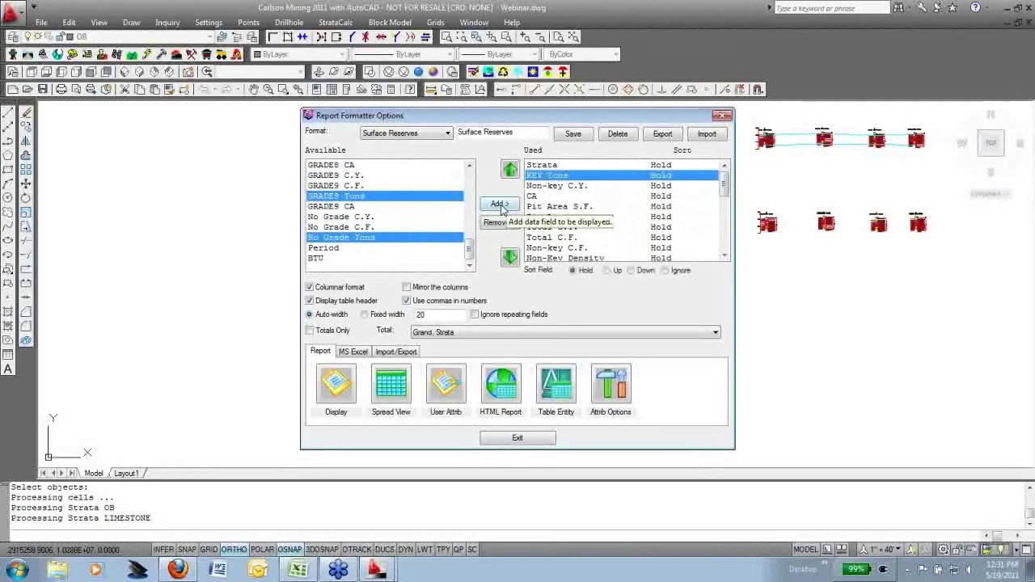
{"action": "left_click", "coordinate": [501, 207]}
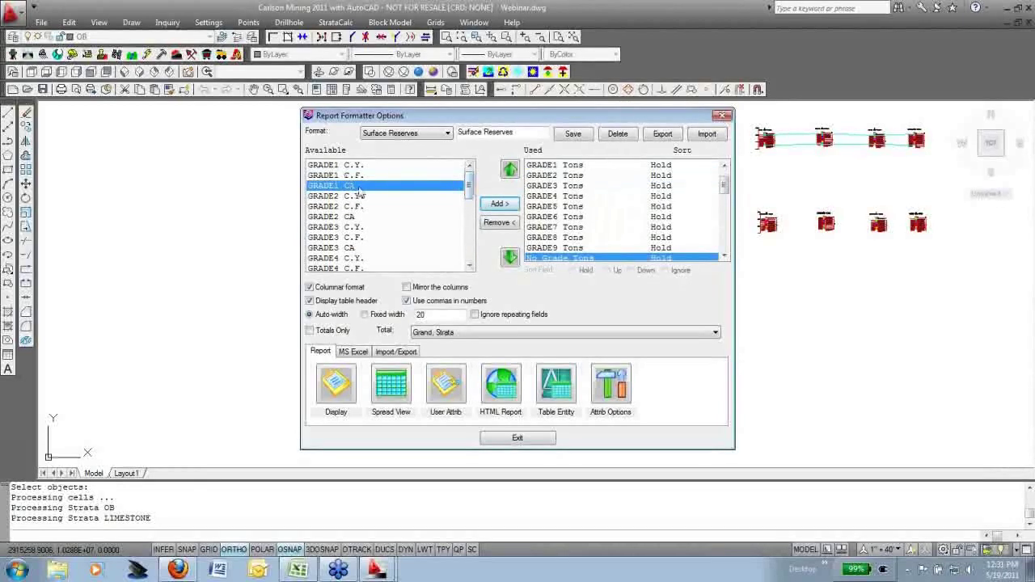
Add the GRADE1 through GRADE9 CA fields to the end of the used fields and save the Surface Reserves format
{"action": "left_click", "coordinate": [359, 217], "text": "ctrl"}
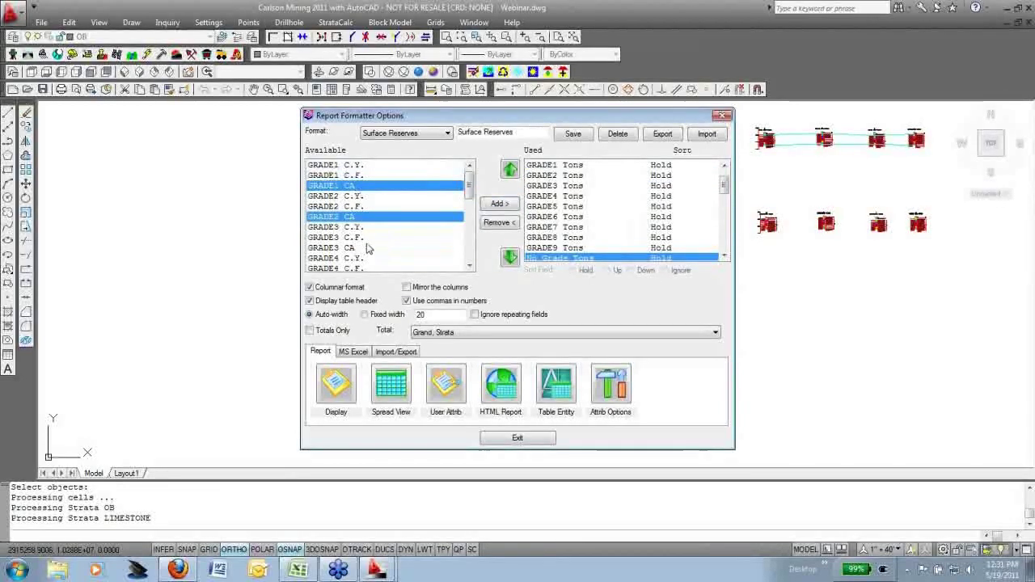
{"action": "left_click", "coordinate": [366, 249], "text": "ctrl"}
{"action": "scroll", "coordinate": [366, 243], "scroll_direction": "down", "scroll_amount": 2}
{"action": "left_click", "coordinate": [363, 218], "text": "ctrl"}
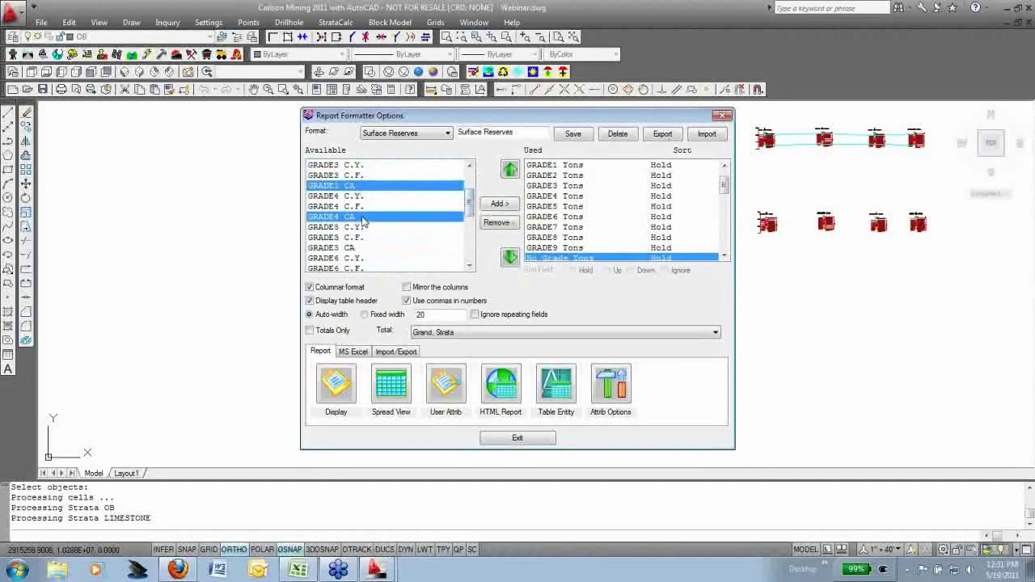
{"action": "left_click", "coordinate": [380, 247], "text": "ctrl"}
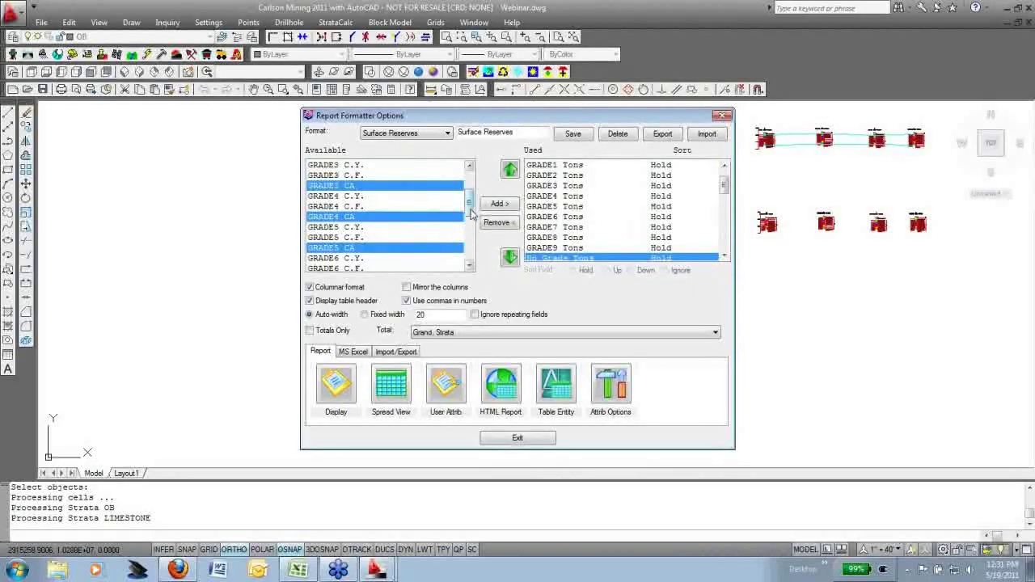
{"action": "left_click_drag", "start_coordinate": [471, 212], "coordinate": [471, 227]}
{"action": "left_click", "coordinate": [356, 237], "text": "ctrl"}
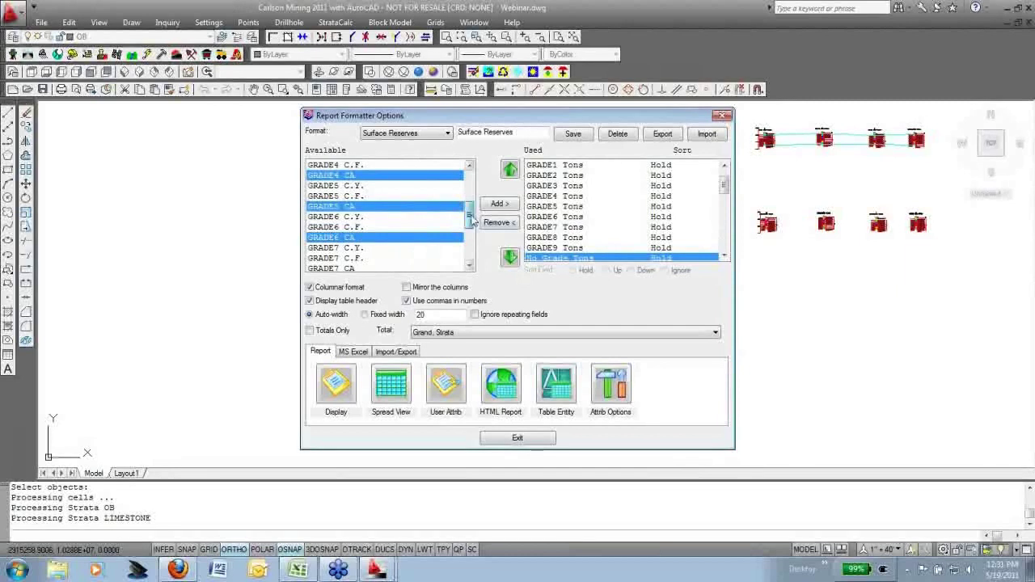
{"action": "left_click_drag", "start_coordinate": [470, 216], "coordinate": [468, 240]}
{"action": "left_click", "coordinate": [348, 237], "text": "ctrl"}
{"action": "left_click", "coordinate": [348, 267], "text": "ctrl"}
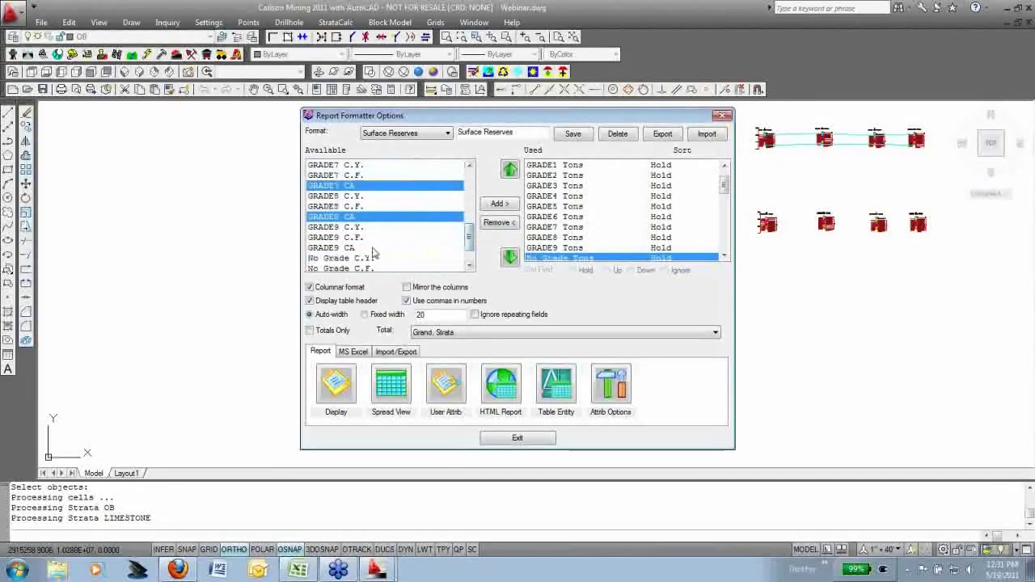
{"action": "left_click", "coordinate": [348, 247], "text": "ctrl"}
{"action": "left_click", "coordinate": [510, 207]}
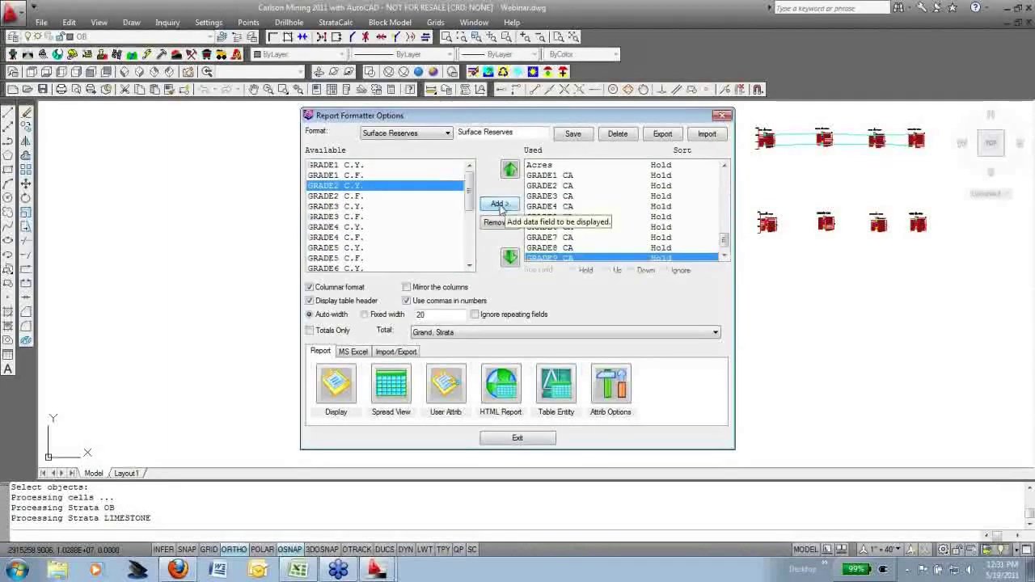
{"action": "left_click", "coordinate": [574, 139]}
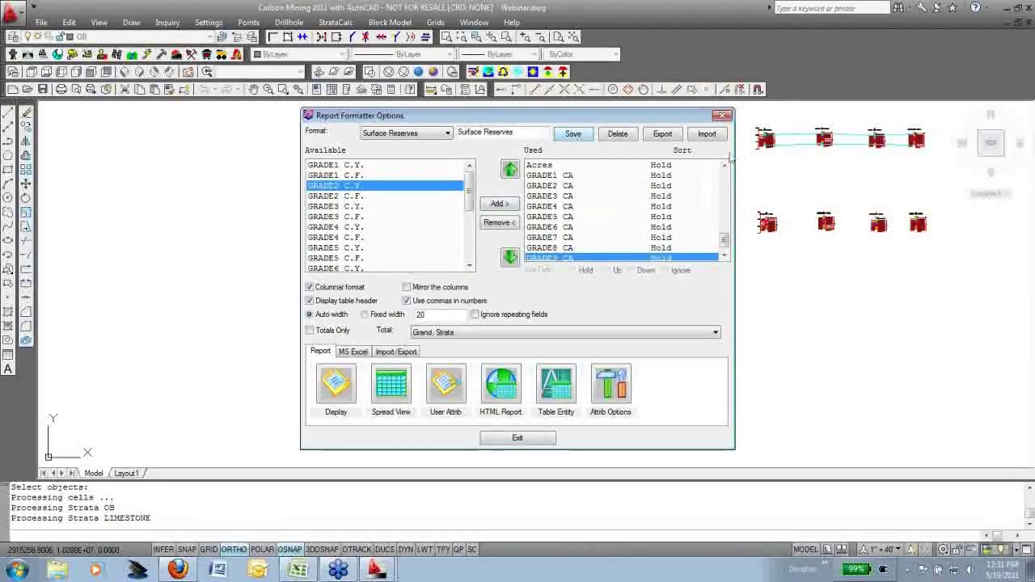
Display the surface reserves report to review the tons by grade for each stratum, and close it
{"action": "left_click_drag", "start_coordinate": [725, 239], "coordinate": [725, 174]}
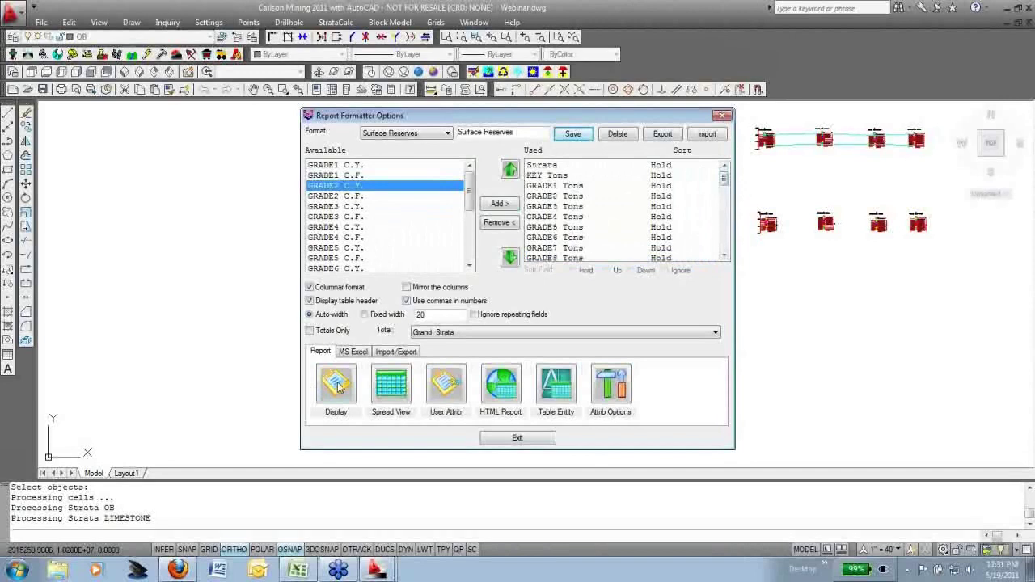
{"action": "left_click", "coordinate": [336, 385]}
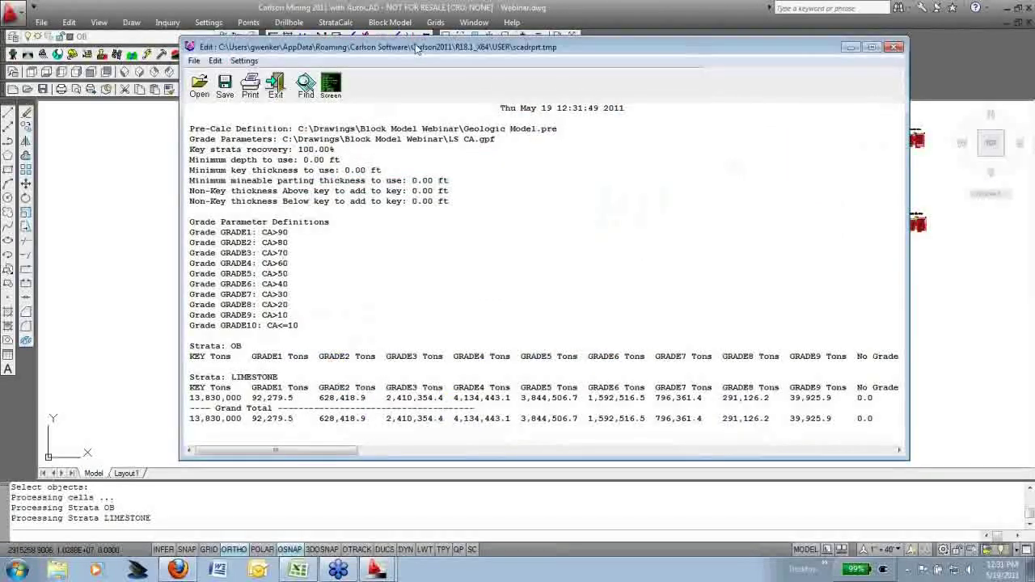
{"action": "left_click_drag", "start_coordinate": [416, 48], "coordinate": [408, 32]}
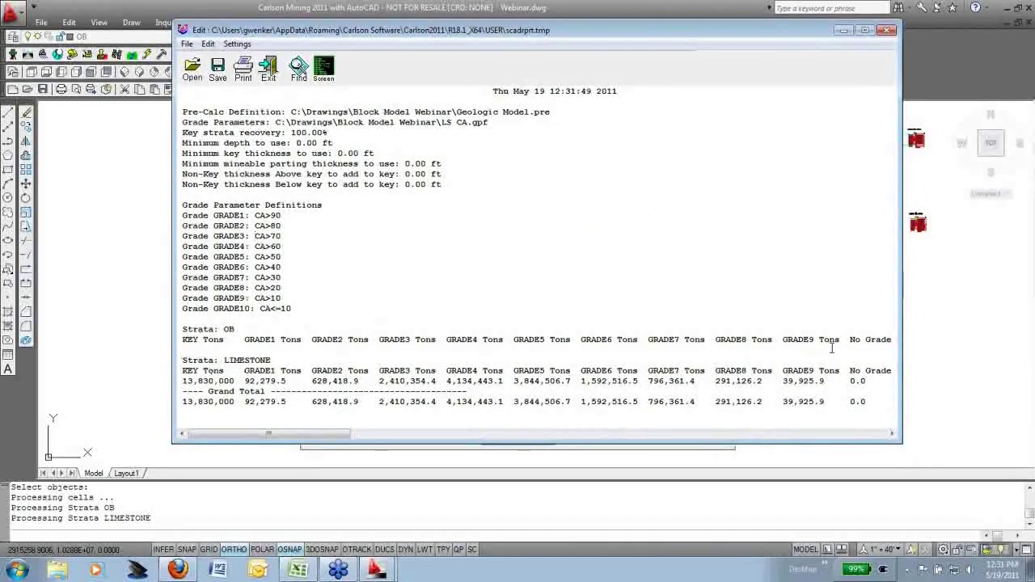
{"action": "left_click", "coordinate": [269, 76]}
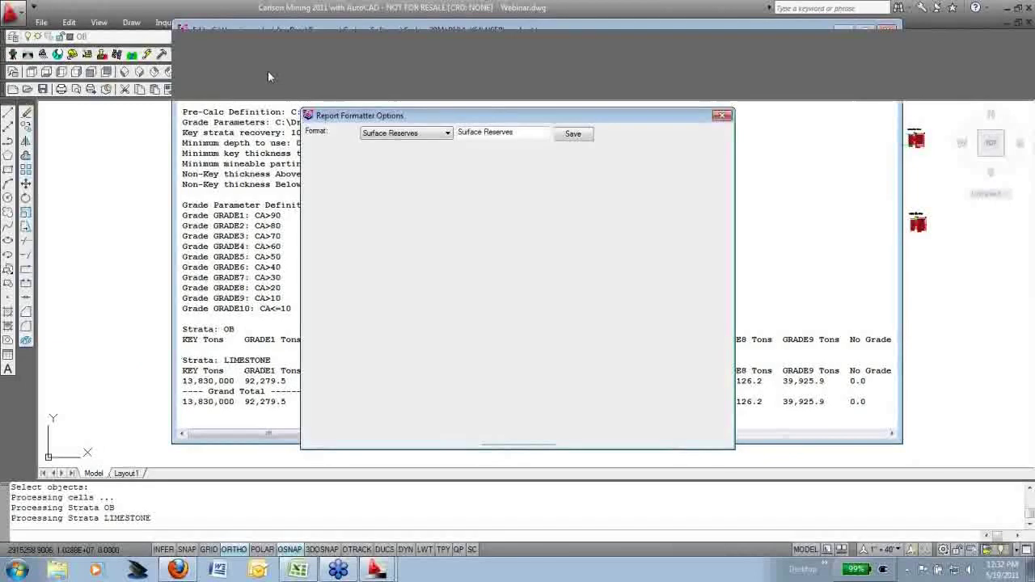
Set the report totals to Grand only and display the reserves report again
{"action": "left_click", "coordinate": [452, 332]}
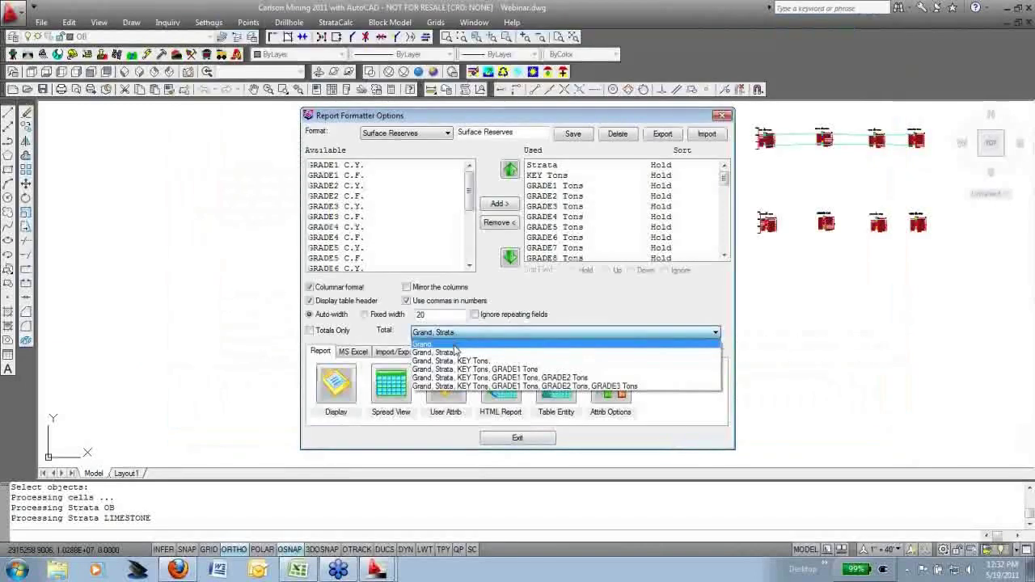
{"action": "left_click", "coordinate": [453, 346]}
{"action": "left_click", "coordinate": [340, 394]}
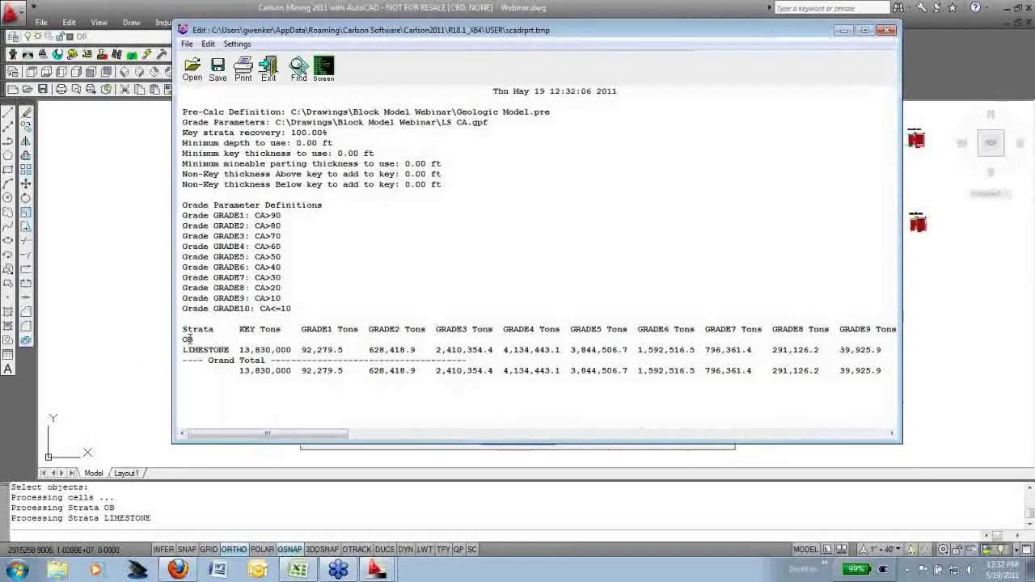
Examine the limestone key tons, the GRADE2 and GRADE4 tons and the GRADE4 CA average, and exit the report and formatter
{"action": "left_click_drag", "start_coordinate": [183, 339], "coordinate": [292, 349]}
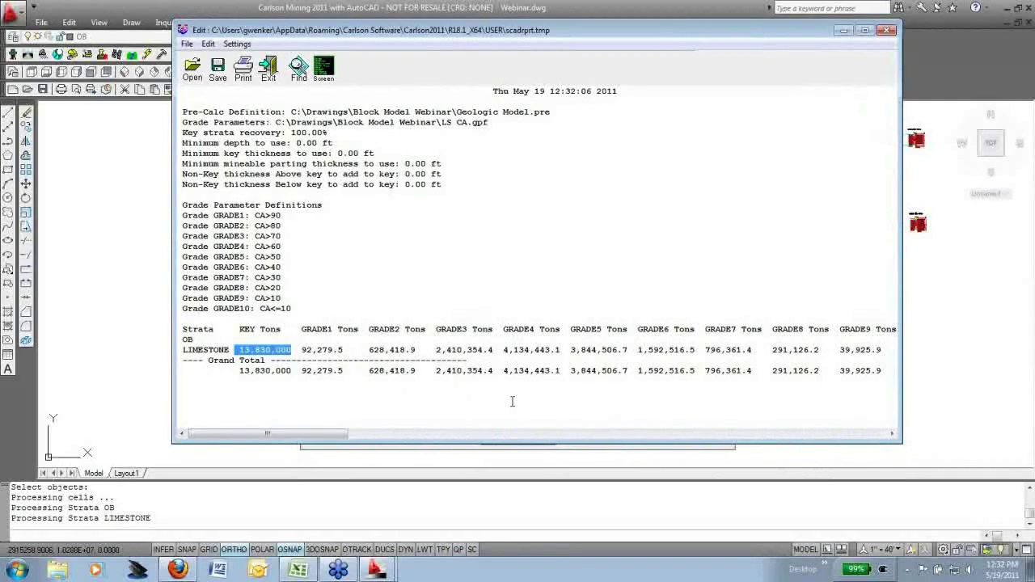
{"action": "left_click_drag", "start_coordinate": [302, 350], "coordinate": [413, 349]}
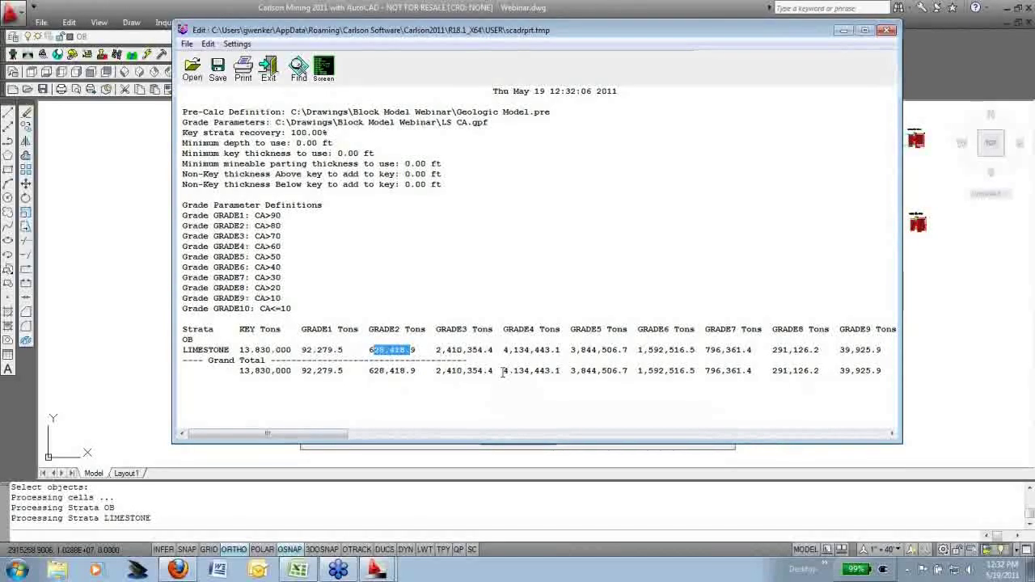
{"action": "left_click_drag", "start_coordinate": [501, 371], "coordinate": [556, 371]}
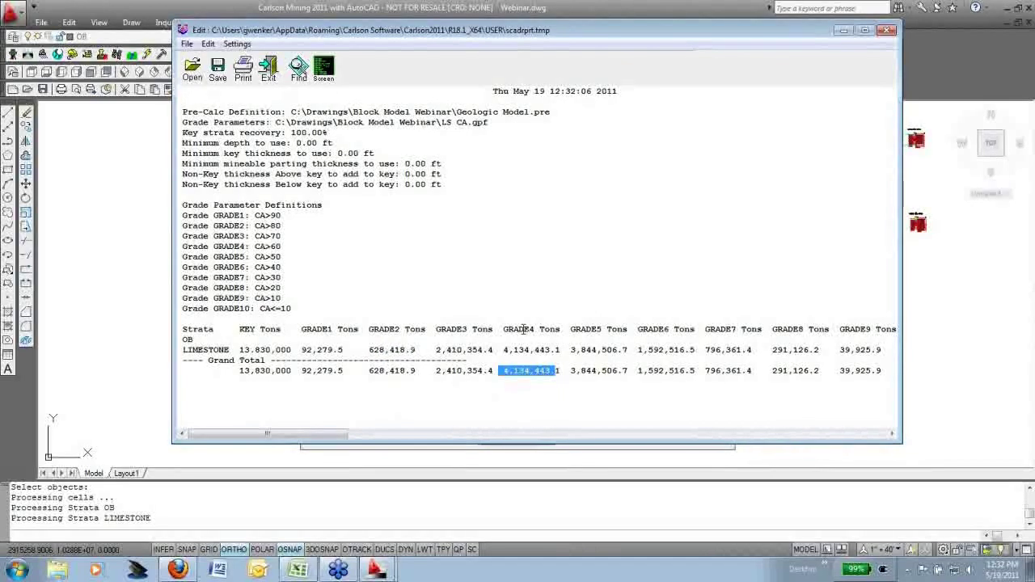
{"action": "left_click_drag", "start_coordinate": [333, 434], "coordinate": [872, 436]}
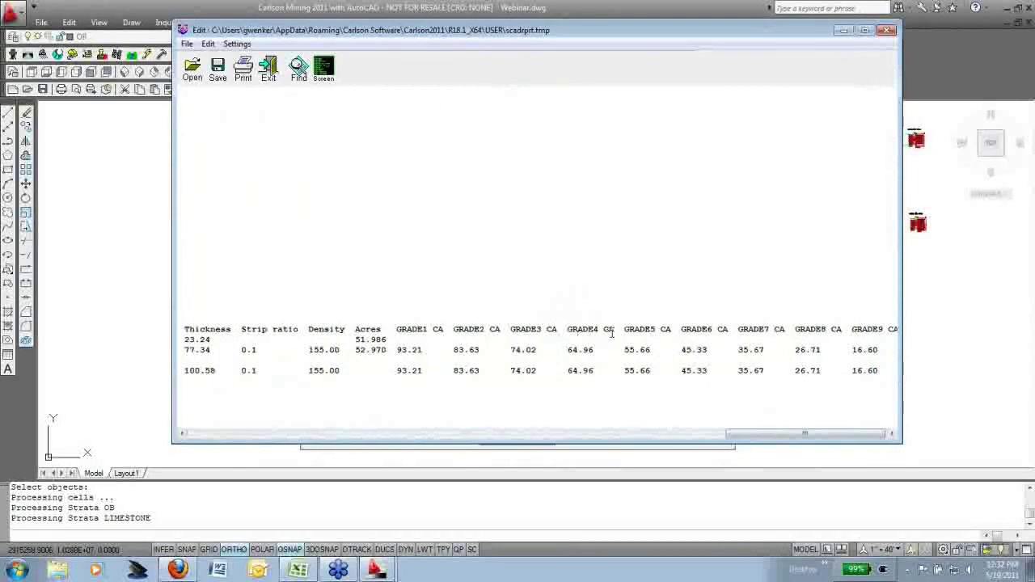
{"action": "left_click_drag", "start_coordinate": [564, 375], "coordinate": [597, 373]}
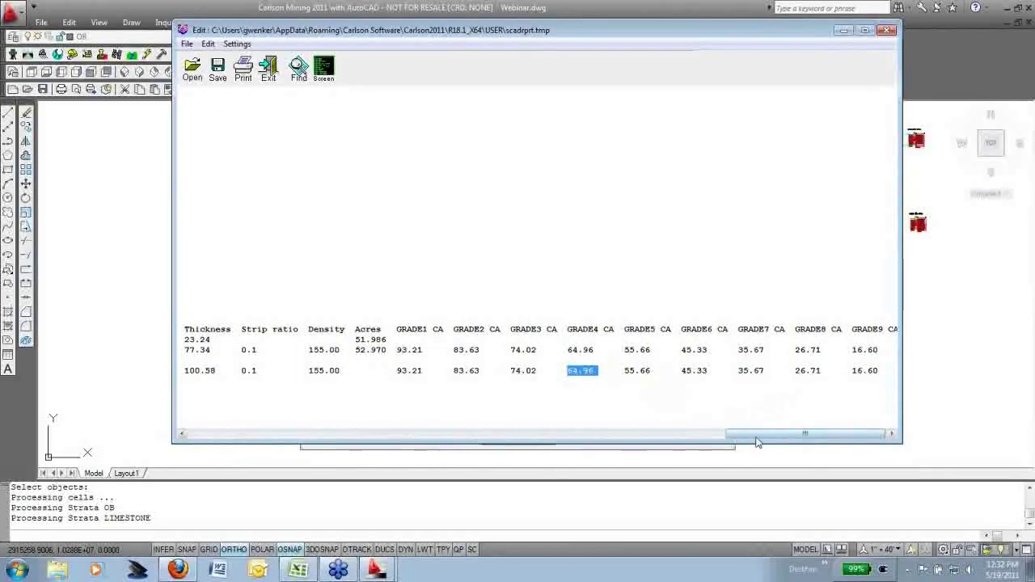
{"action": "left_click_drag", "start_coordinate": [755, 438], "coordinate": [169, 439]}
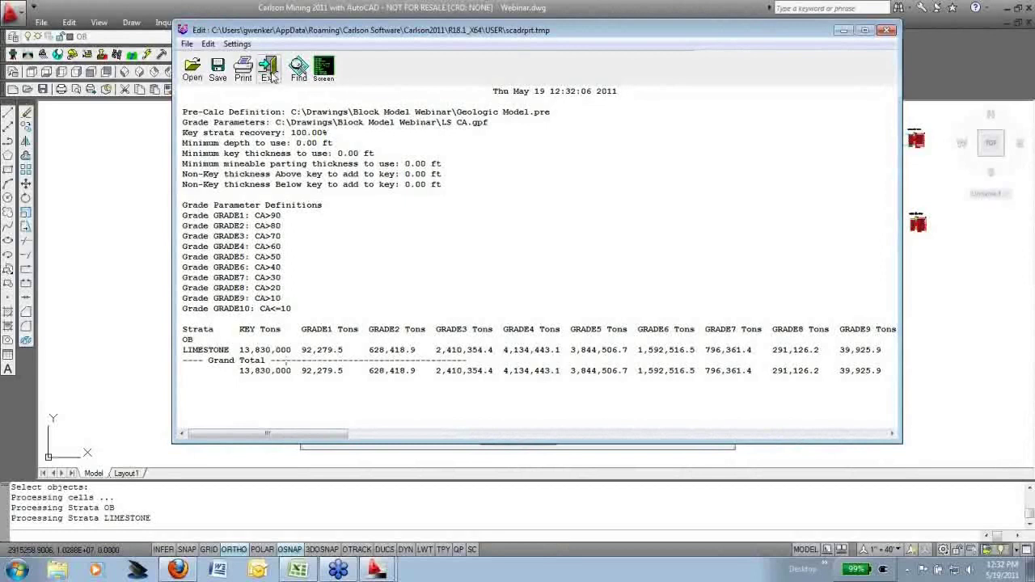
{"action": "left_click", "coordinate": [269, 71]}
{"action": "left_click", "coordinate": [545, 439]}
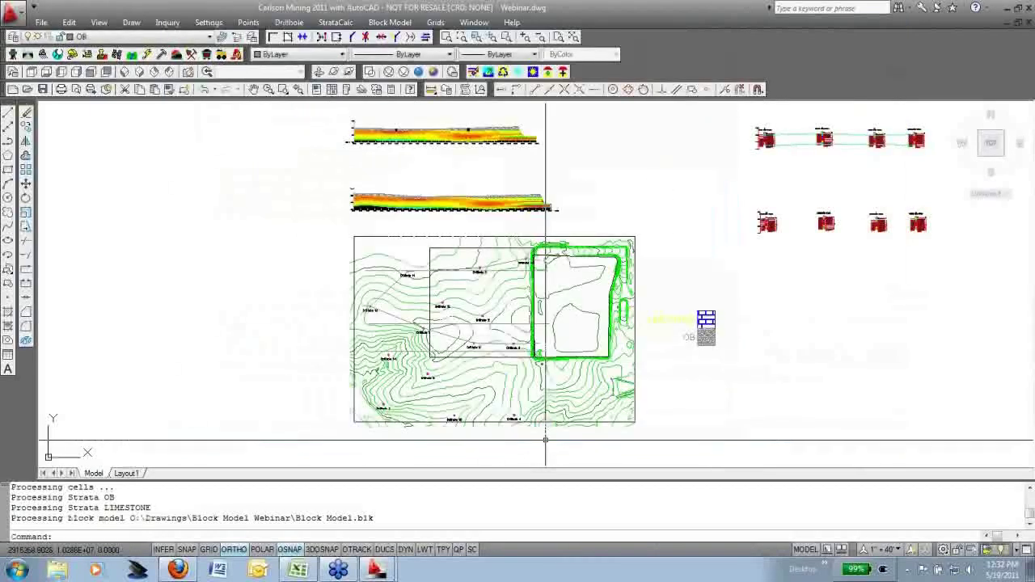
Erase the fence alignment lines that run across the drillholes west of the pit
{"action": "mouse_move", "coordinate": [596, 364]}
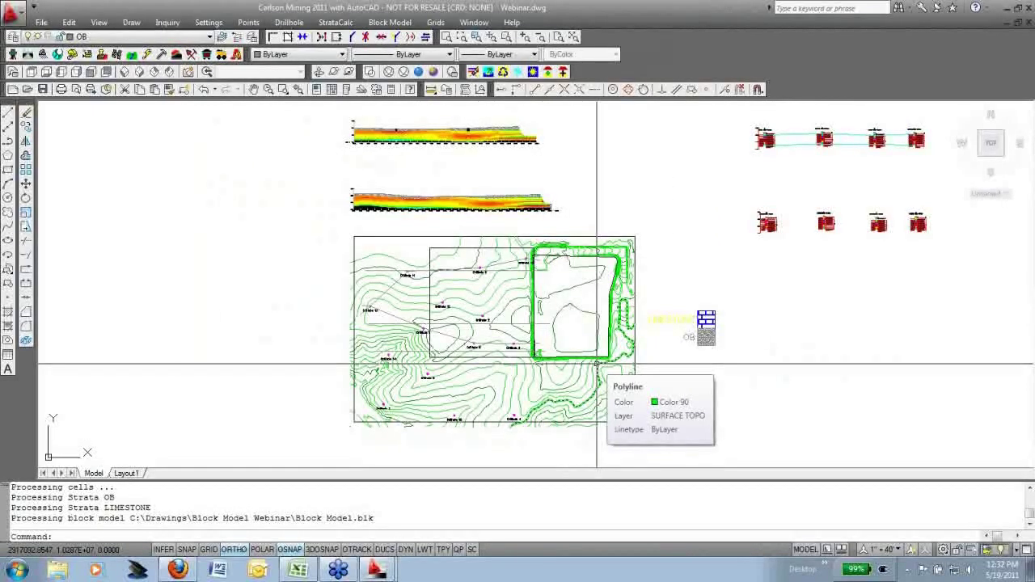
{"action": "scroll", "coordinate": [523, 324], "scroll_direction": "up", "scroll_amount": 3}
{"action": "left_click", "coordinate": [564, 325]}
{"action": "type", "text": "e"}
{"action": "key", "text": "Return"}
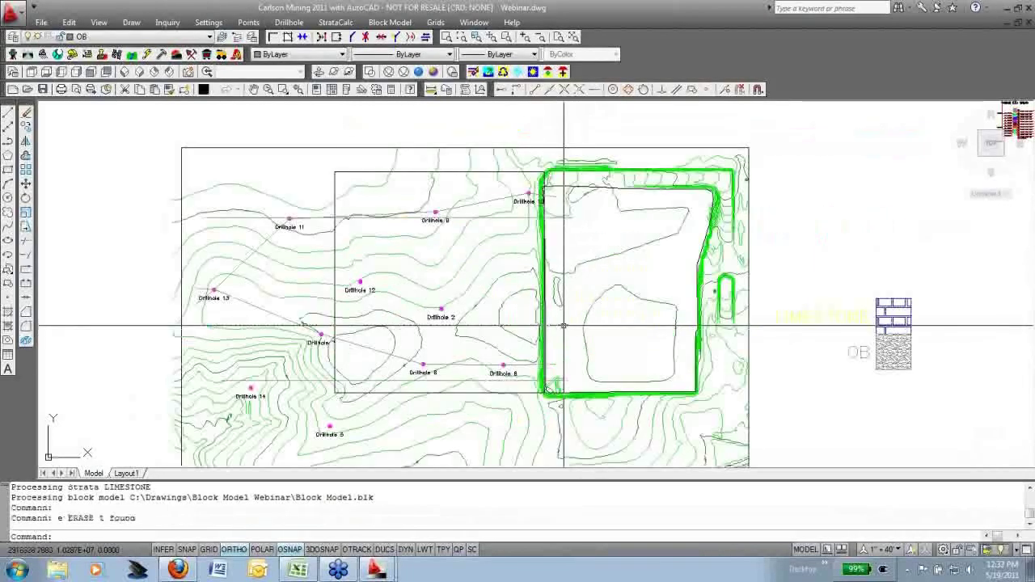
{"action": "left_click", "coordinate": [568, 216]}
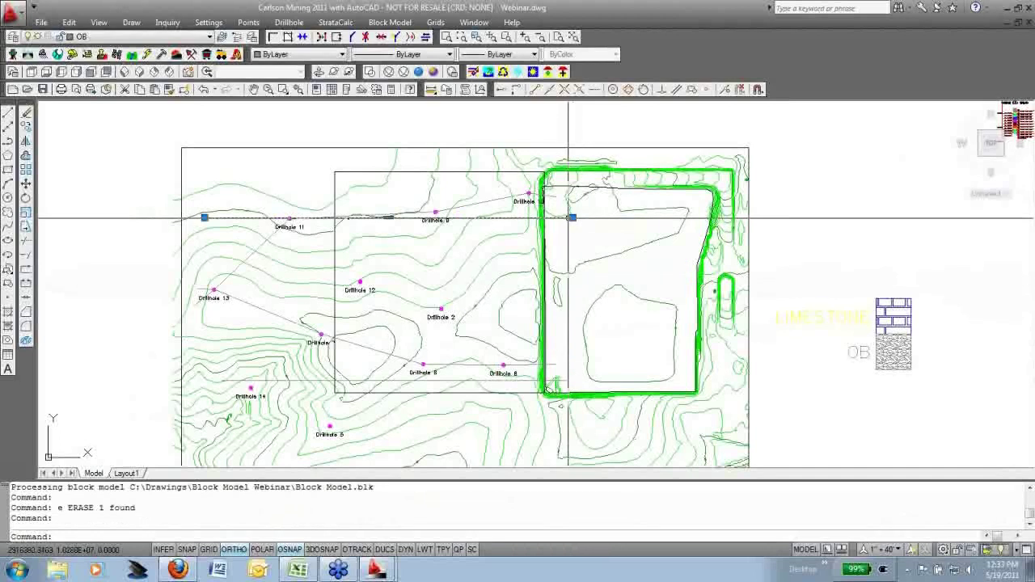
{"action": "left_click", "coordinate": [503, 236]}
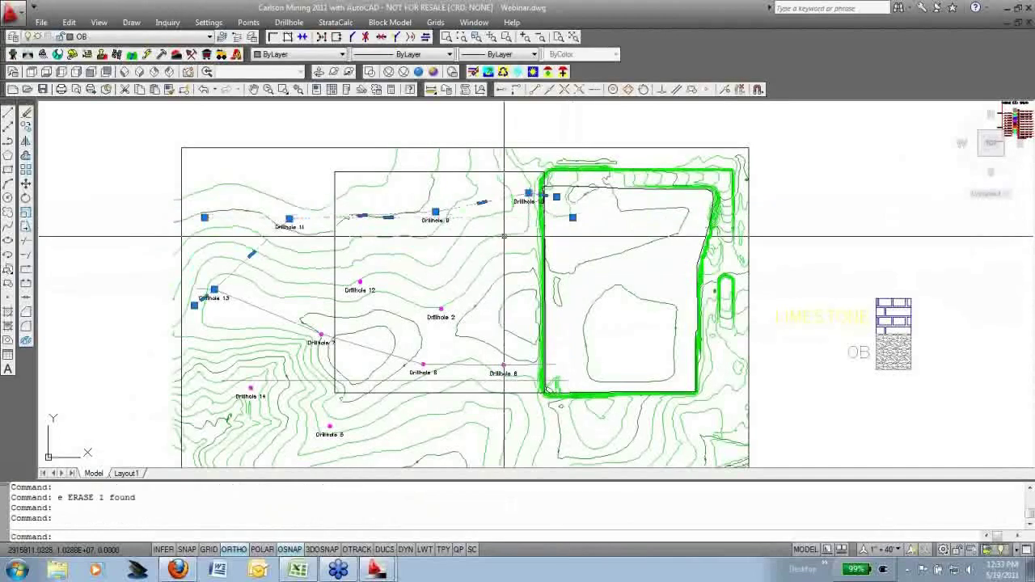
{"action": "key", "text": "Delete"}
{"action": "left_click", "coordinate": [521, 373]}
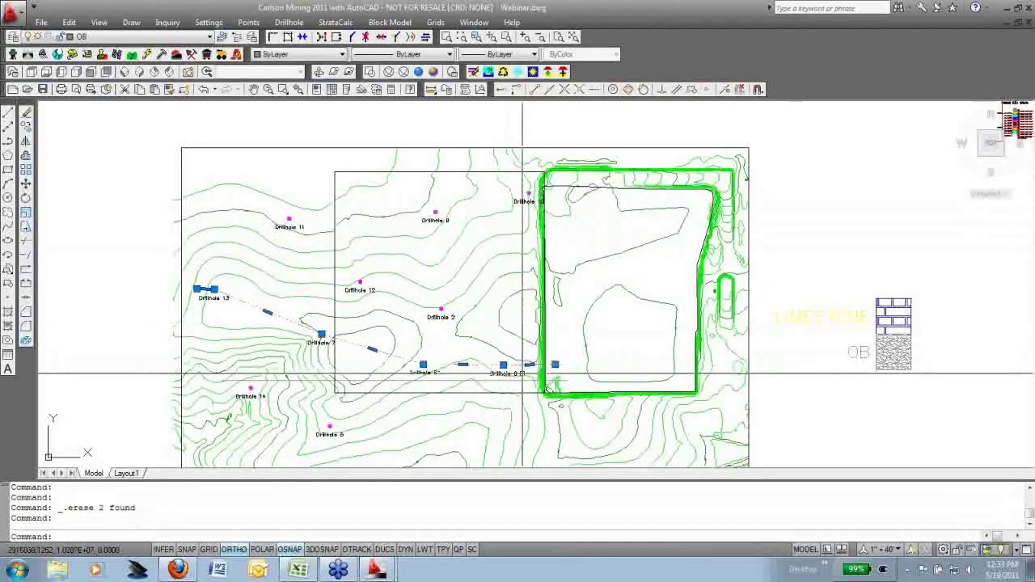
Erase the selected section line and draw a straight horizontal polyline westward across the rectangular pit boundary
{"action": "key", "text": "Delete"}
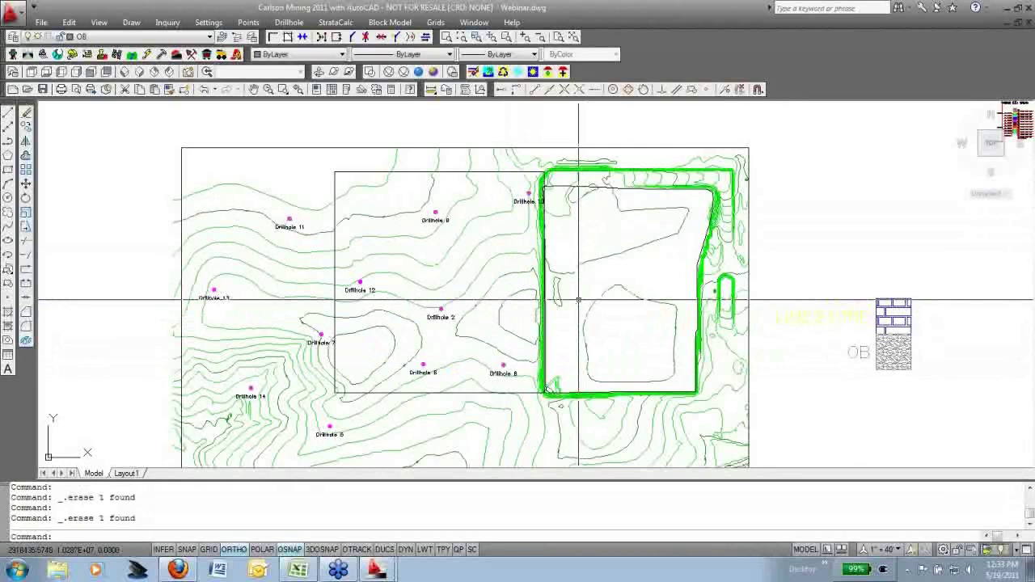
{"action": "type", "text": "pl"}
{"action": "key", "text": "Return"}
{"action": "left_click", "coordinate": [578, 300]}
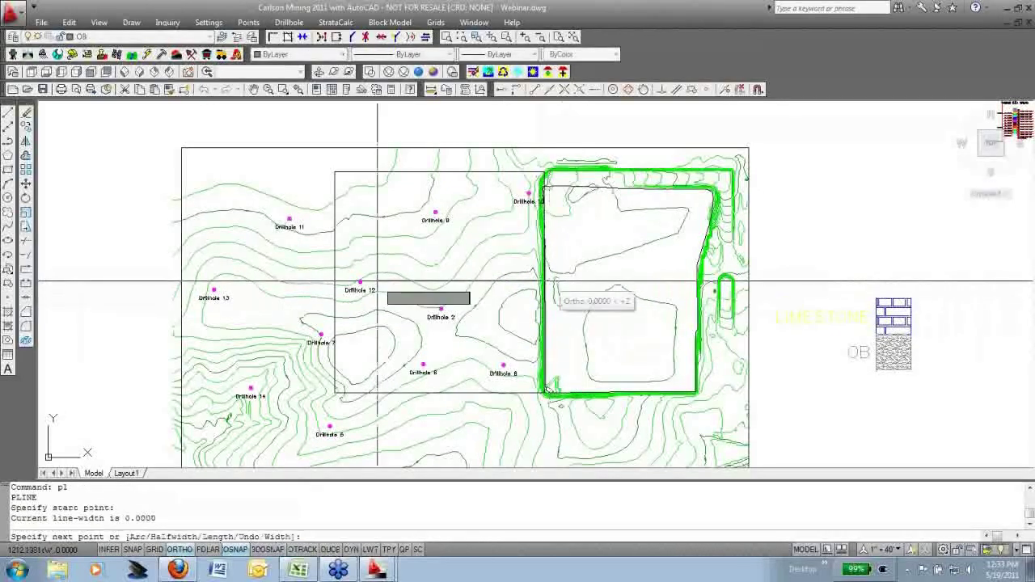
{"action": "left_click", "coordinate": [335, 281]}
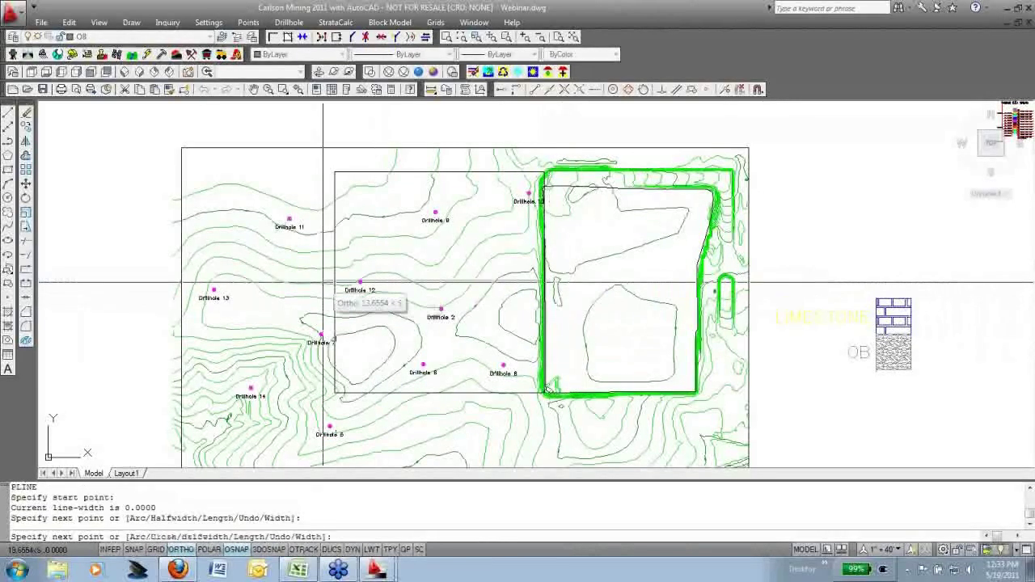
{"action": "key", "text": "Return"}
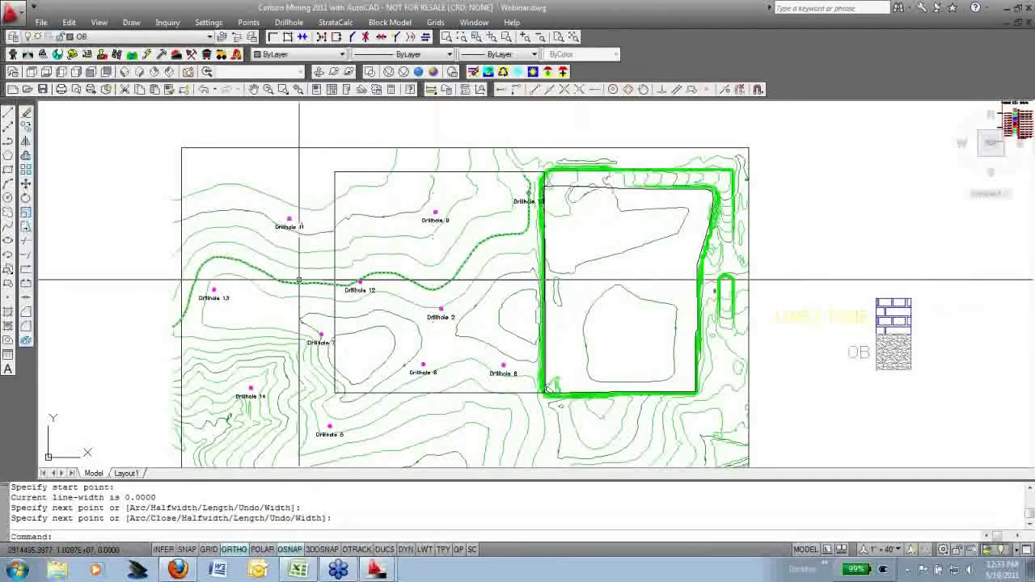
Begin a Pit Layout by Advance with the rectangular boundary as the pit and the new horizontal polyline as the direction
{"action": "left_click", "coordinate": [221, 54]}
{"action": "left_click", "coordinate": [290, 21]}
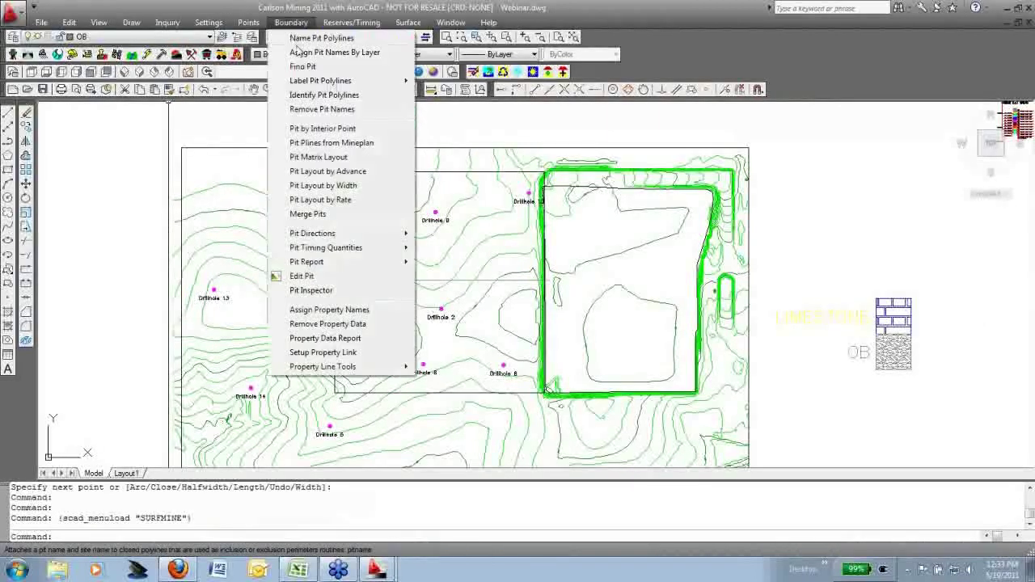
{"action": "left_click", "coordinate": [329, 171]}
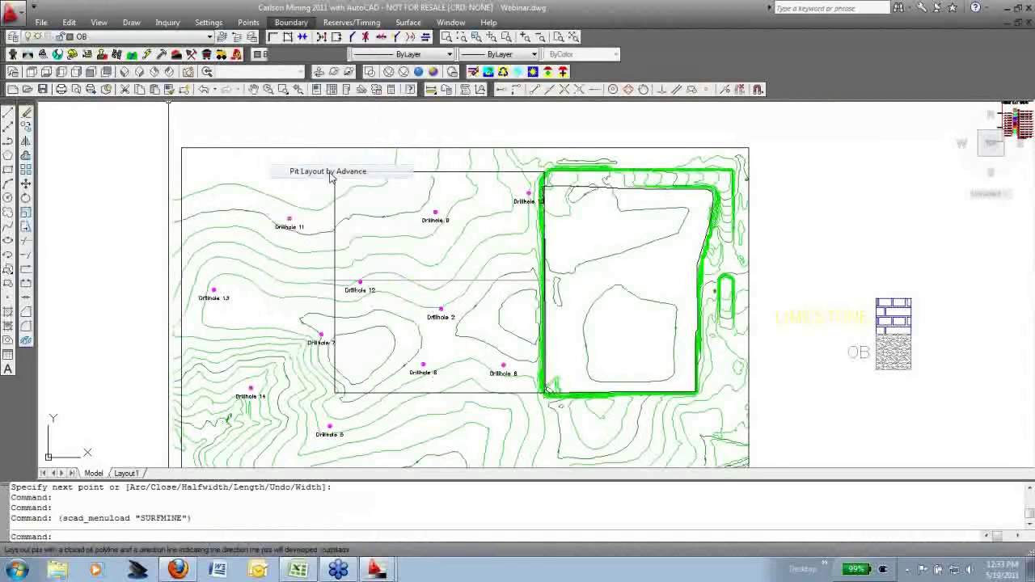
{"action": "left_click", "coordinate": [455, 171]}
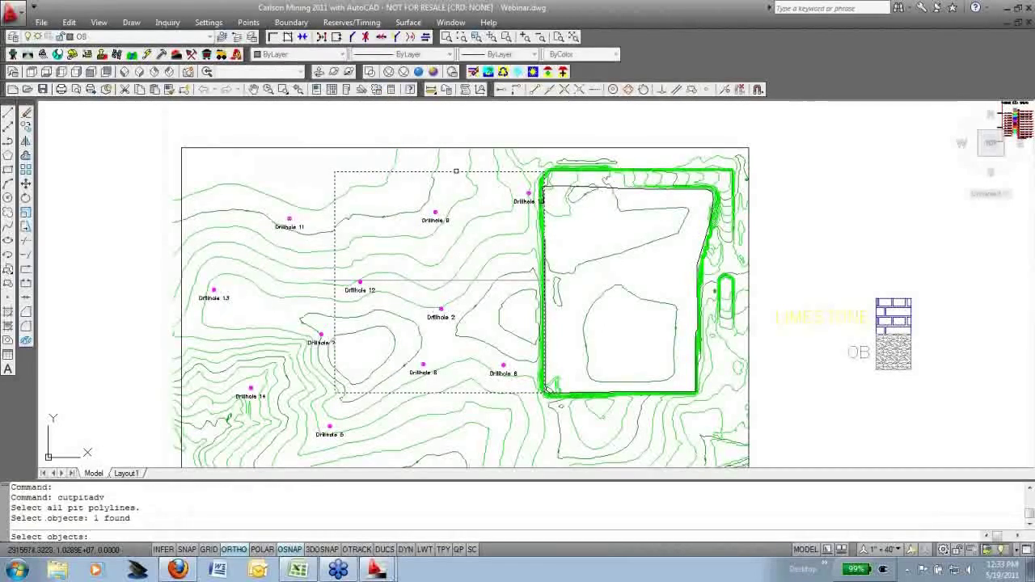
{"action": "key", "text": "Return"}
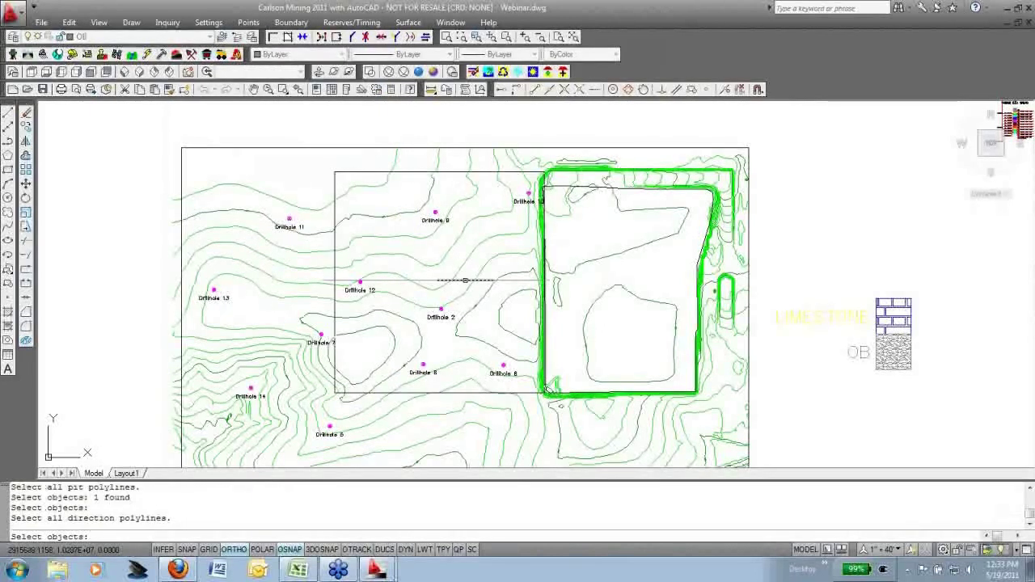
{"action": "left_click", "coordinate": [465, 280]}
{"action": "key", "text": "Return"}
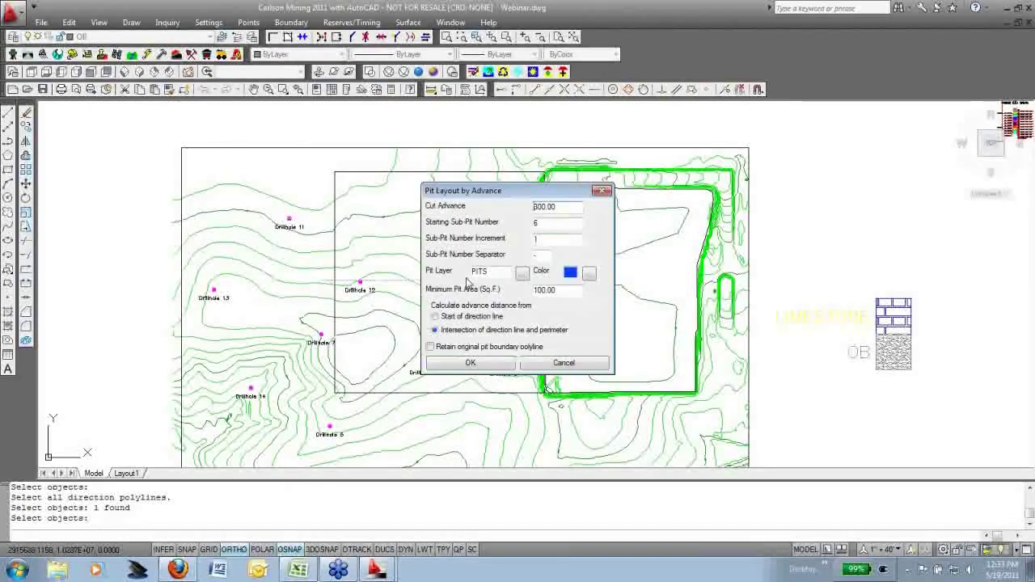
Lay out the pits with cut advance 300, starting sub-pit number 1, pit layer PITS2, site name West and pit name Pit
{"action": "double_click", "coordinate": [573, 207]}
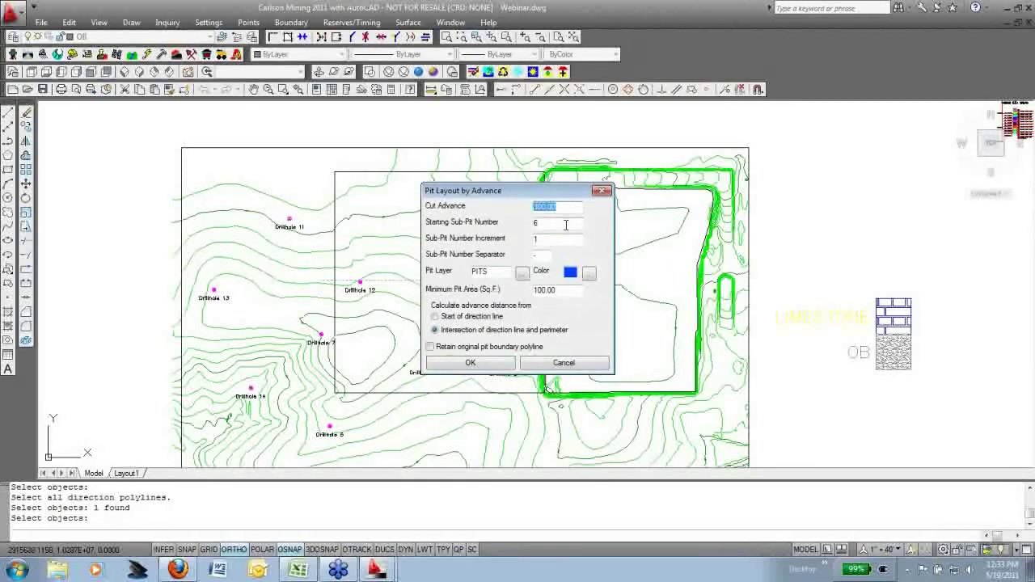
{"action": "double_click", "coordinate": [566, 223]}
{"action": "type", "text": "1"}
{"action": "left_click", "coordinate": [496, 277]}
{"action": "type", "text": "2"}
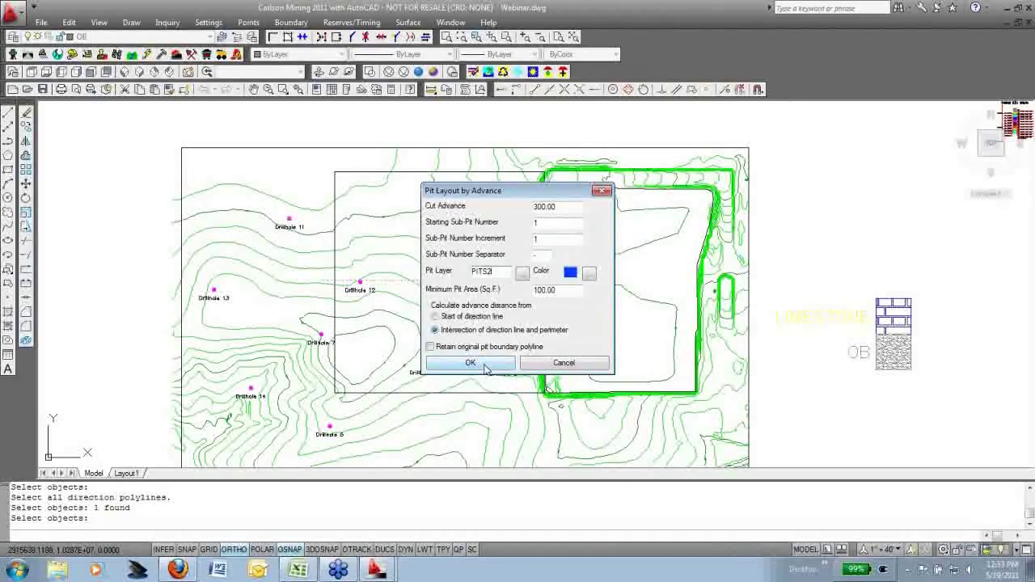
{"action": "left_click", "coordinate": [485, 364]}
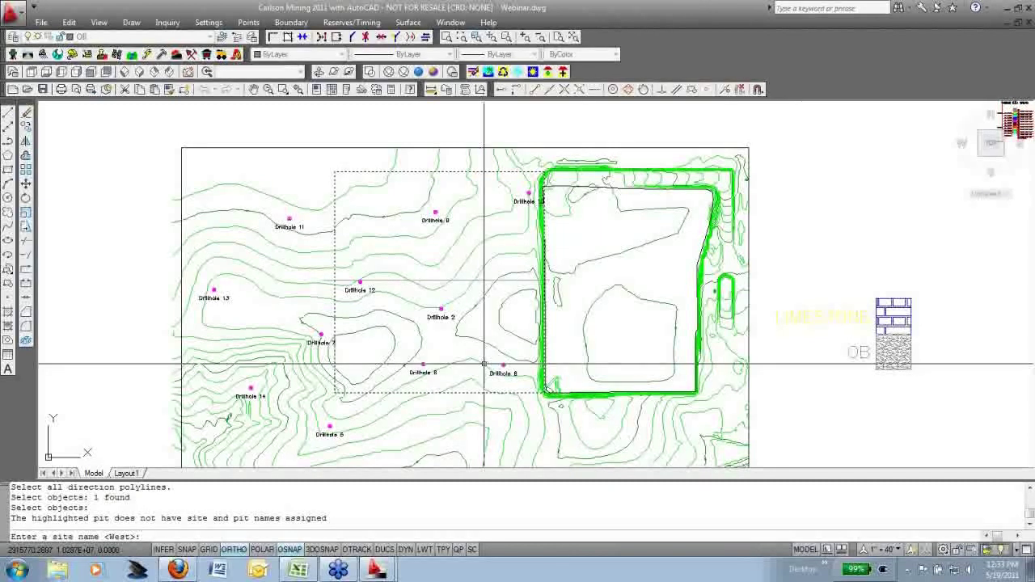
{"action": "key", "text": "Return"}
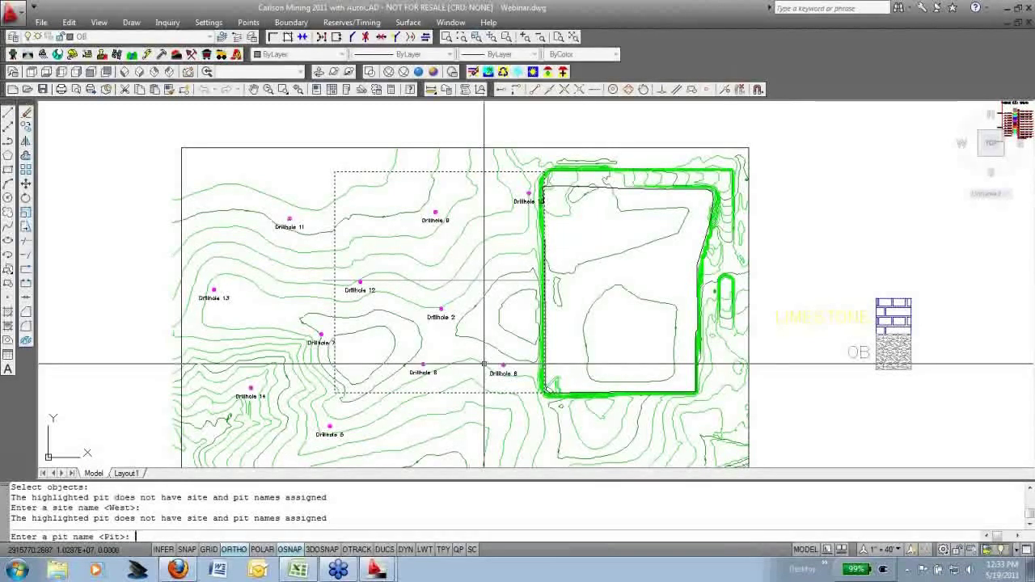
{"action": "key", "text": "Return"}
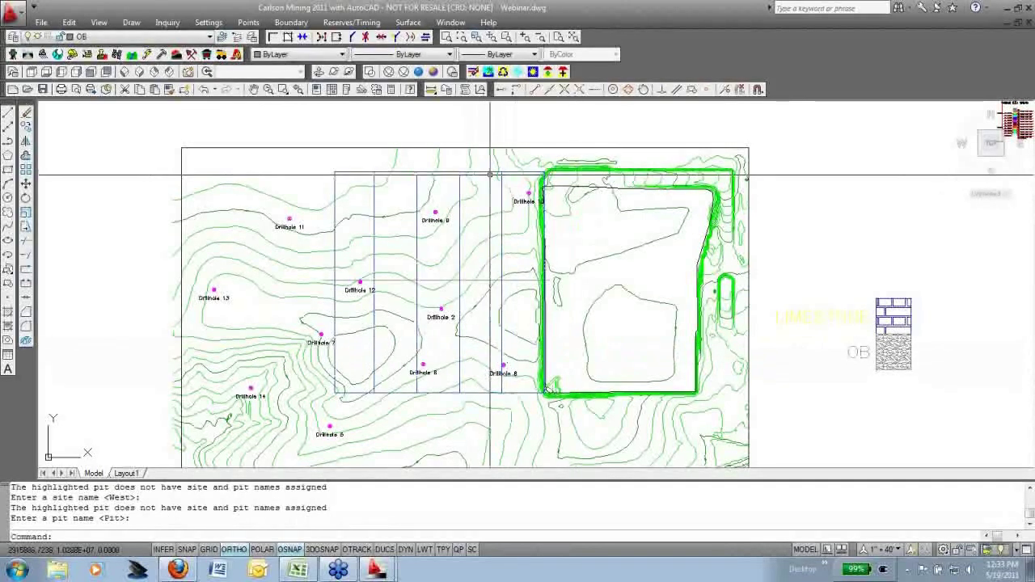
Identify the site and pit names of the easternmost and middle pits in the new layout
{"action": "left_click", "coordinate": [292, 24]}
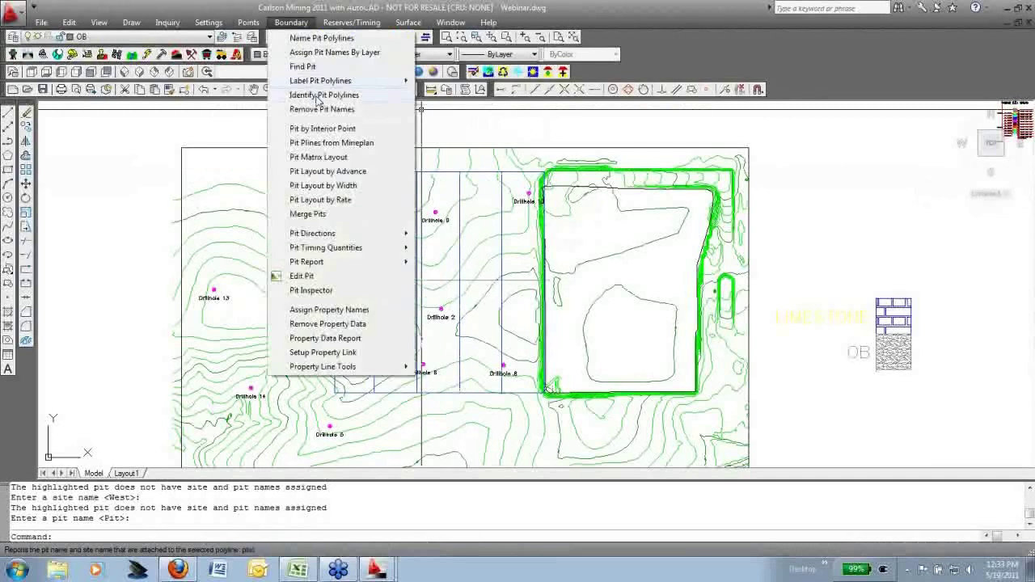
{"action": "left_click", "coordinate": [323, 95]}
{"action": "left_click", "coordinate": [522, 283]}
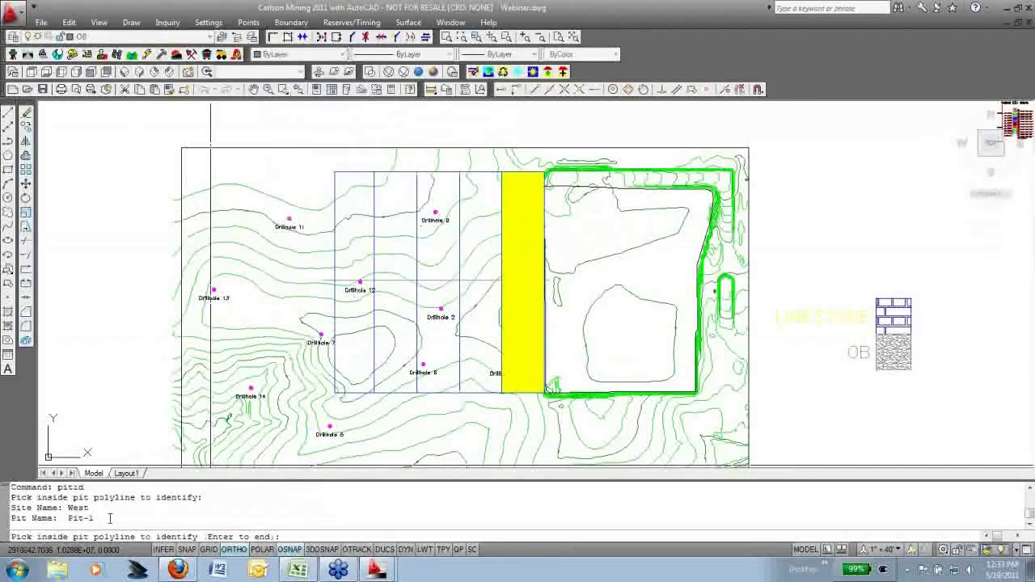
{"action": "left_click_drag", "start_coordinate": [110, 518], "coordinate": [36, 518]}
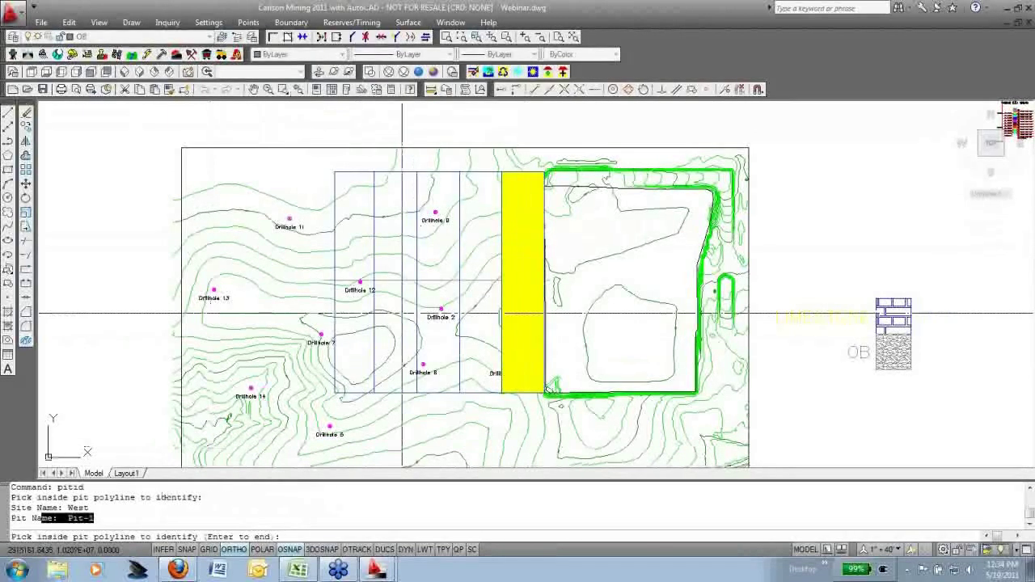
{"action": "left_click", "coordinate": [436, 319]}
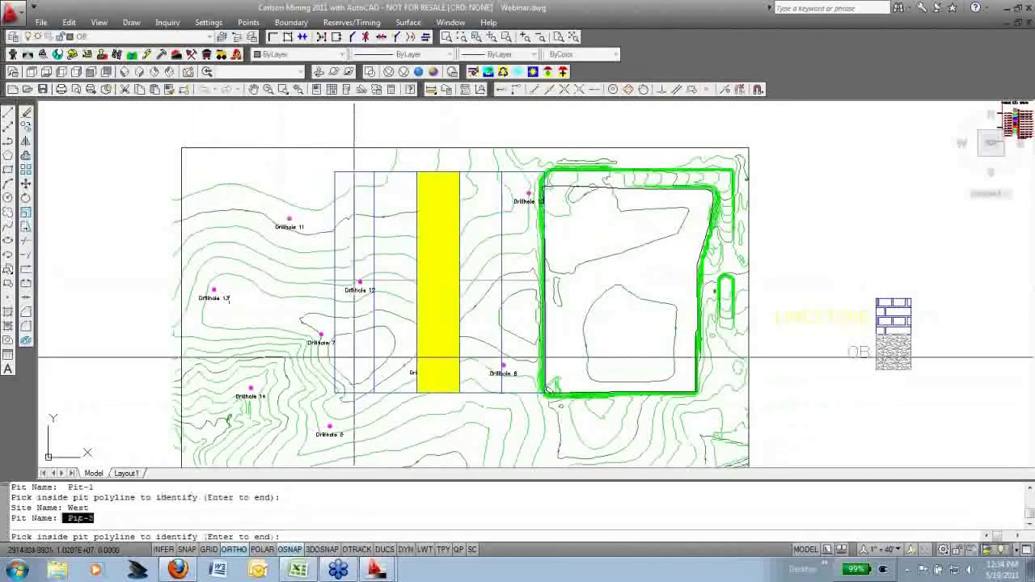
{"action": "key", "text": "Return"}
Assign mining directions to all five whole pits by the Sequence method, using the horizontal polyline and the LL sequence
{"action": "left_click", "coordinate": [292, 22]}
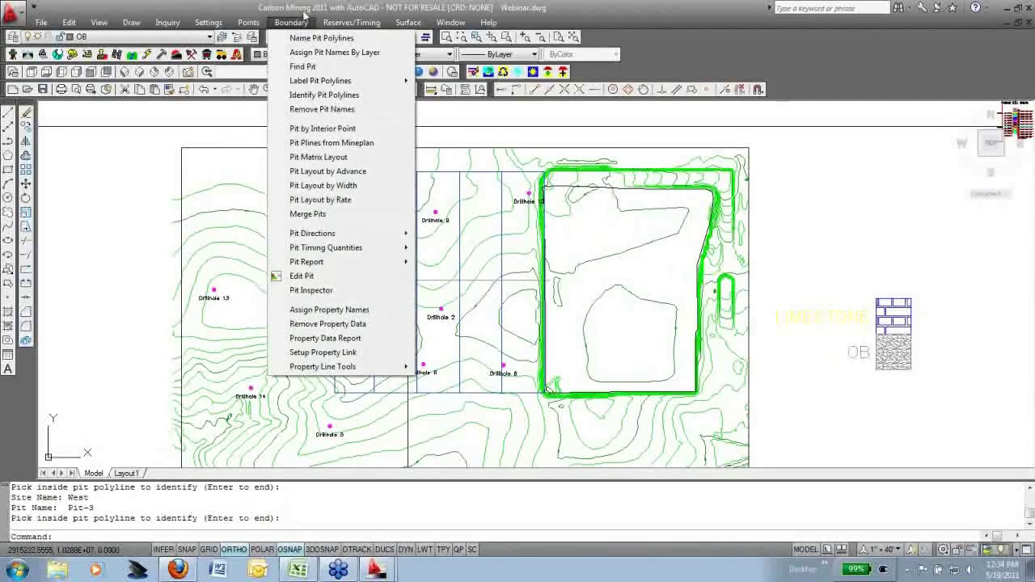
{"action": "mouse_move", "coordinate": [388, 233]}
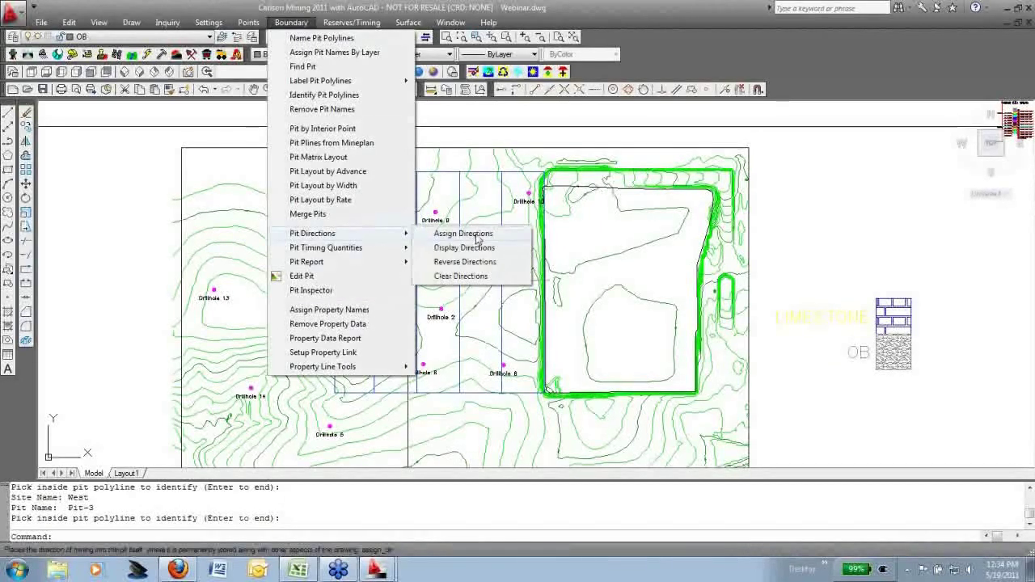
{"action": "left_click", "coordinate": [478, 237]}
{"action": "key", "text": "Return"}
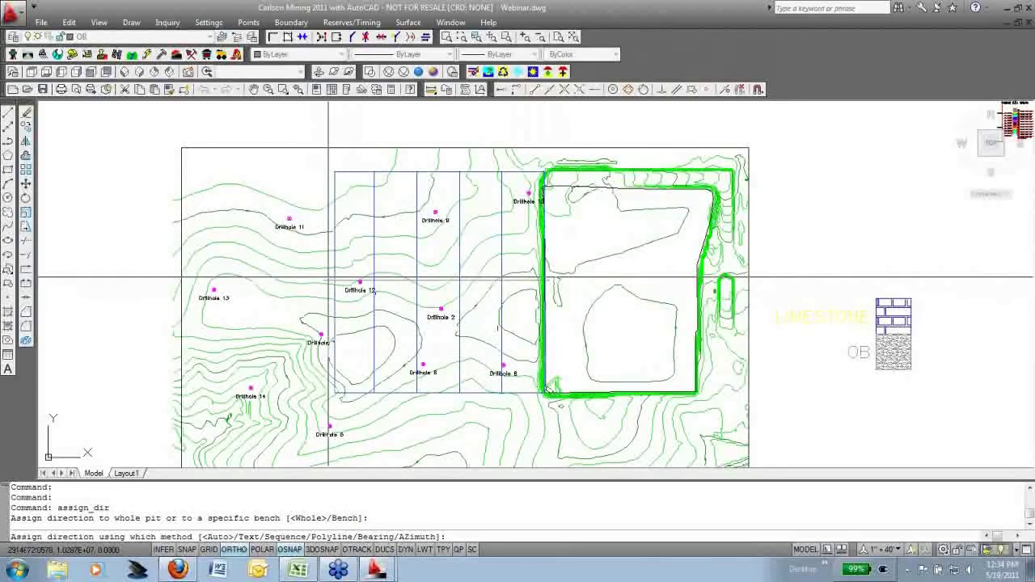
{"action": "type", "text": "s"}
{"action": "key", "text": "Return"}
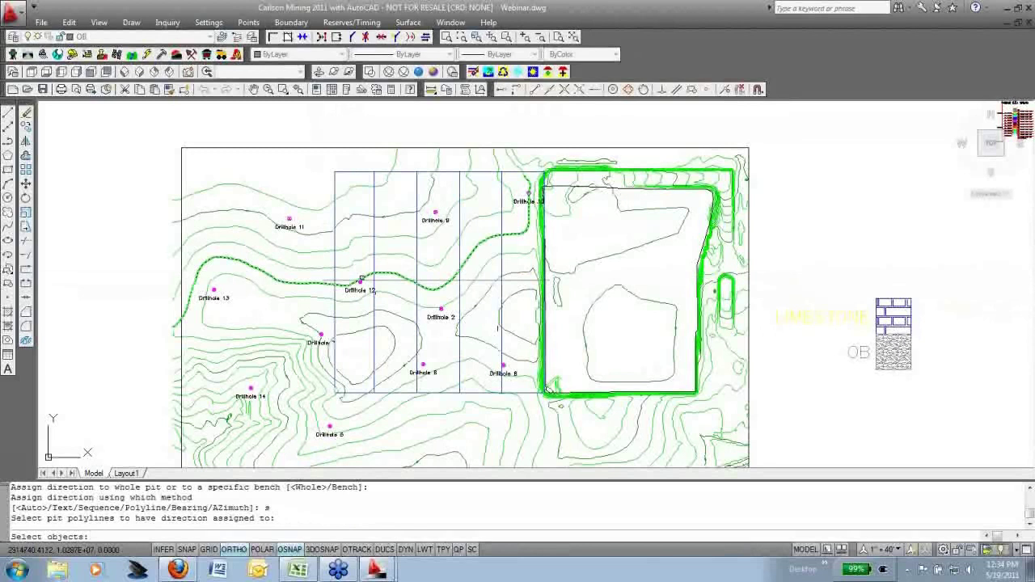
{"action": "left_click", "coordinate": [549, 343]}
{"action": "left_click", "coordinate": [322, 281]}
{"action": "key", "text": "Return"}
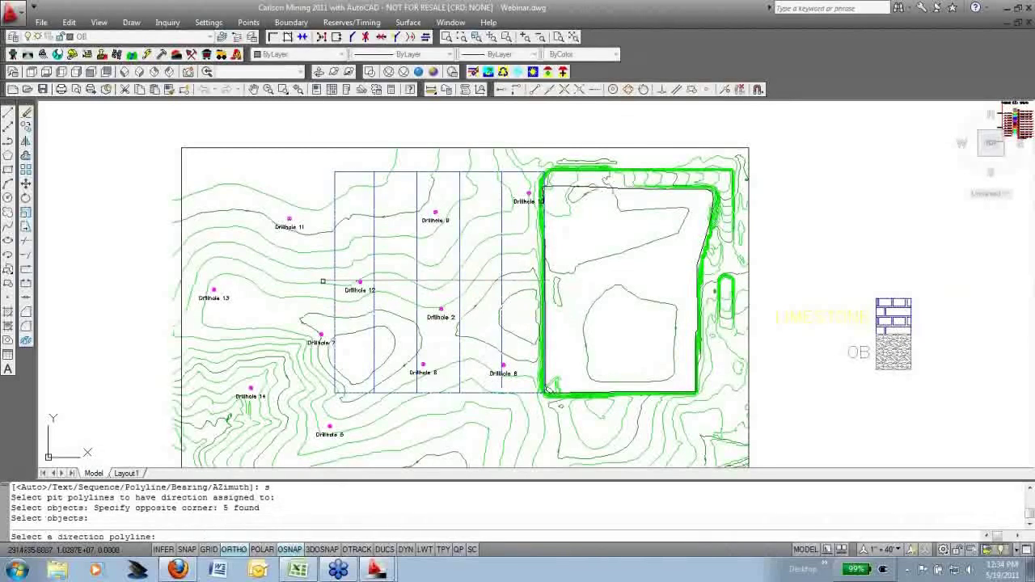
{"action": "left_click", "coordinate": [530, 282]}
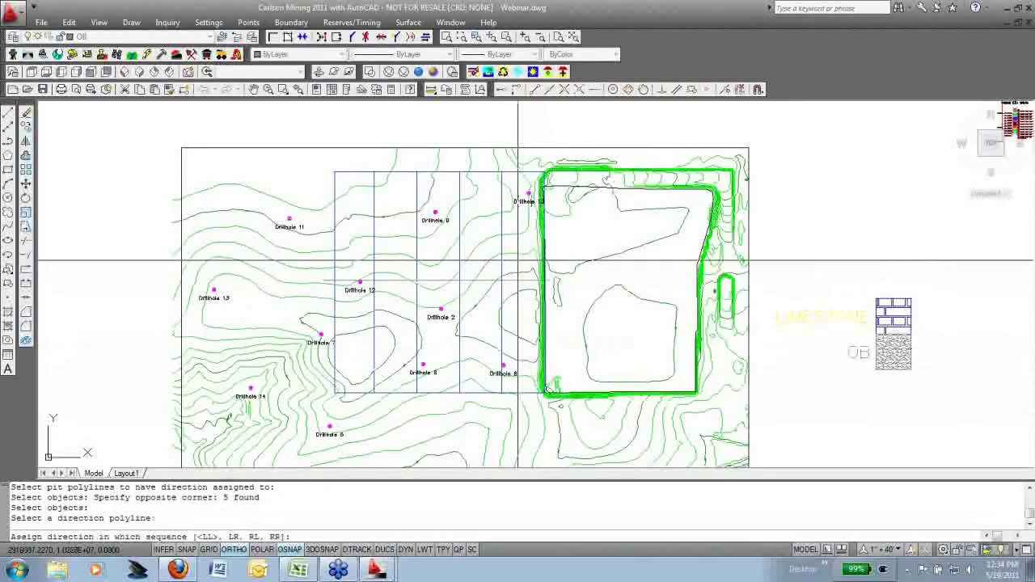
{"action": "type", "text": "ll"}
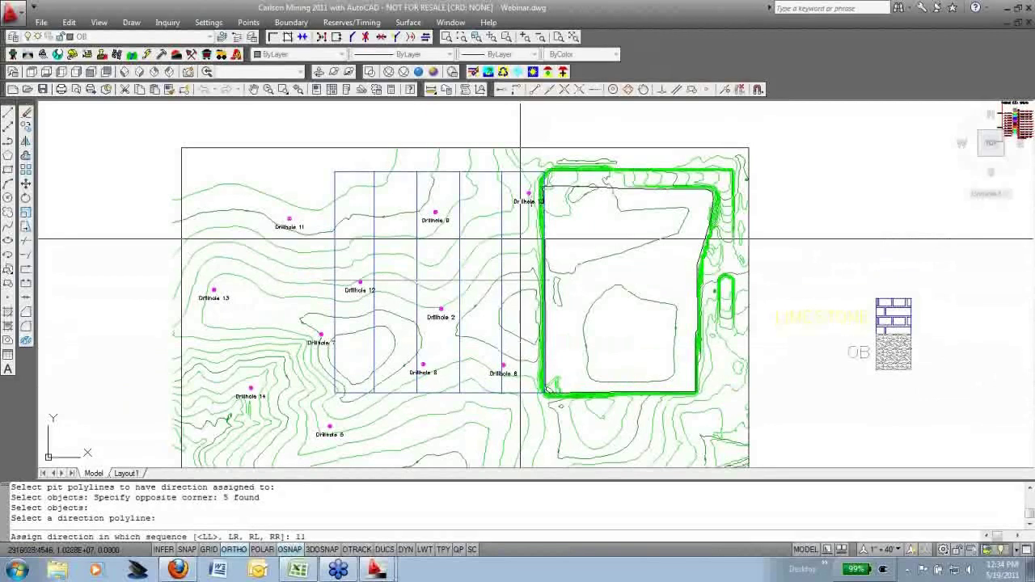
{"action": "key", "text": "Return"}
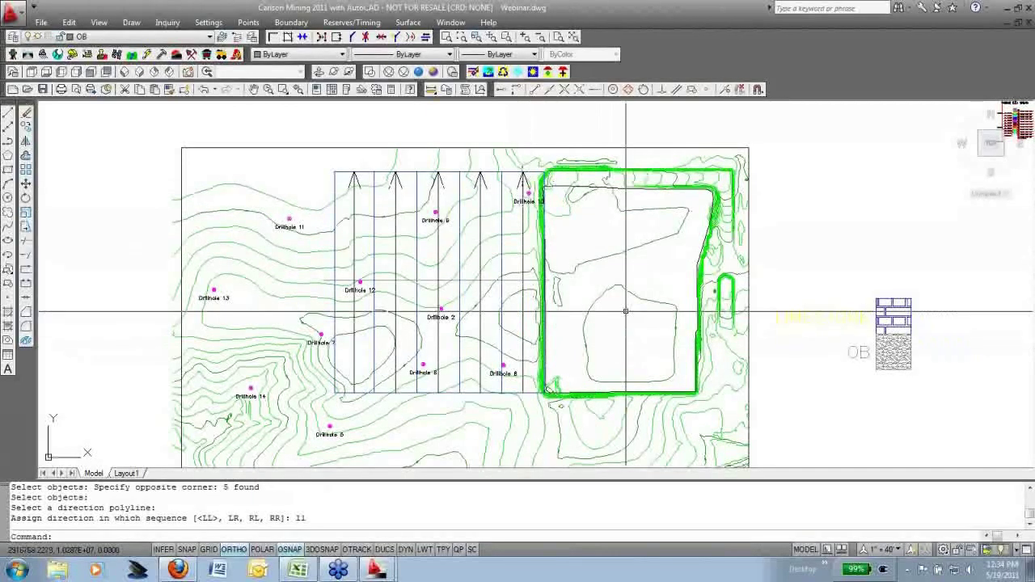
Save the drawing with the pit layout and its assigned directions
{"action": "middle_click_drag", "start_coordinate": [622, 309], "coordinate": [599, 304]}
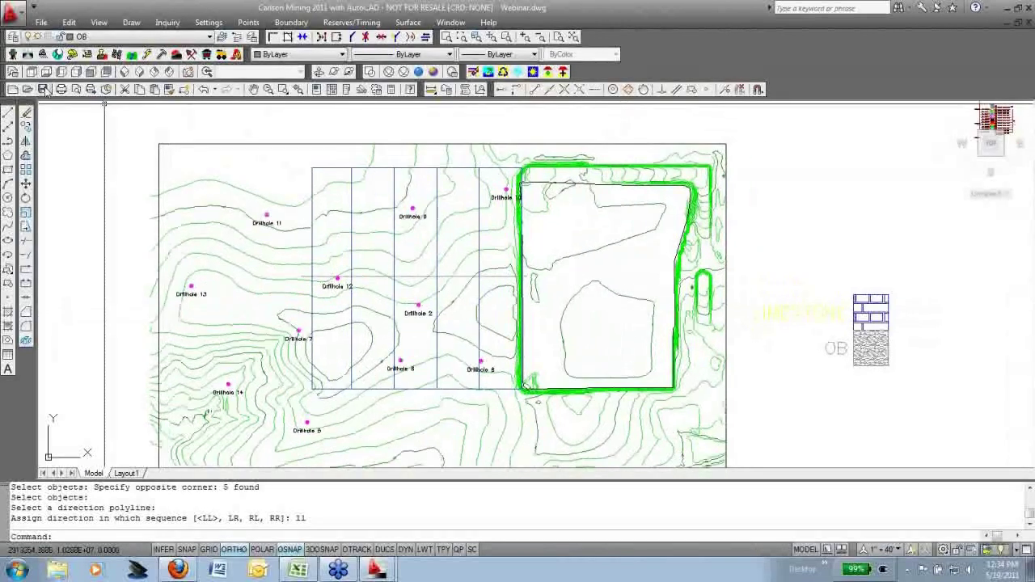
{"action": "left_click", "coordinate": [42, 89]}
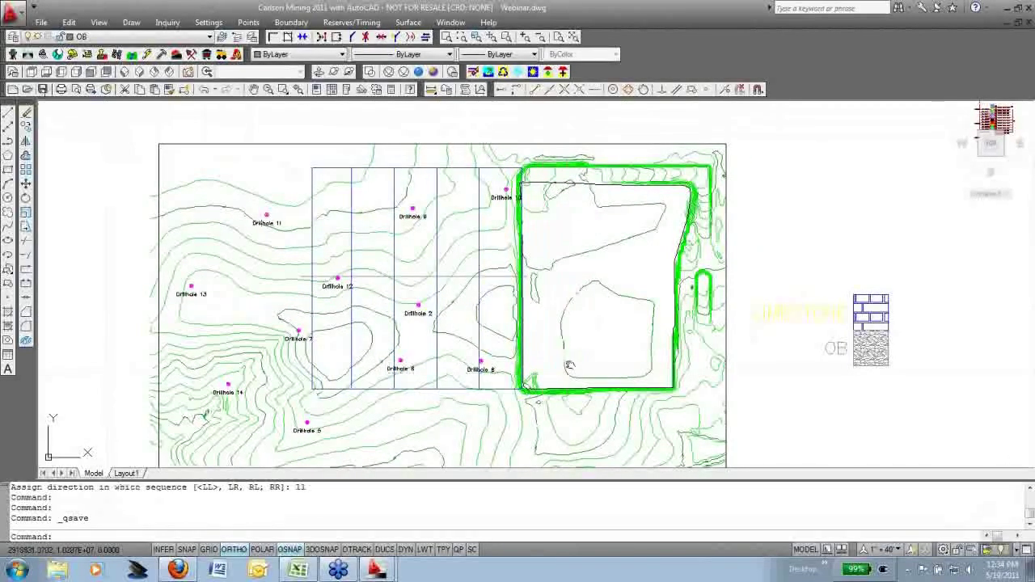
{"action": "middle_click_drag", "start_coordinate": [569, 365], "coordinate": [564, 372]}
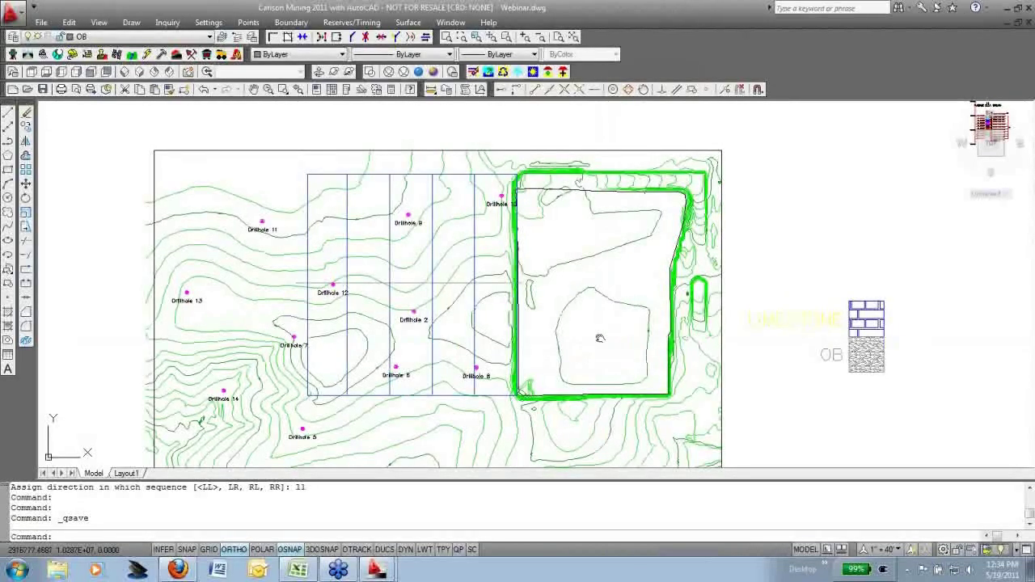
{"action": "mouse_move", "coordinate": [599, 338]}
{"action": "middle_mouse_down"}
{"action": "mouse_move", "coordinate": [615, 342]}
{"action": "mouse_move", "coordinate": [593, 359]}
{"action": "middle_mouse_up"}
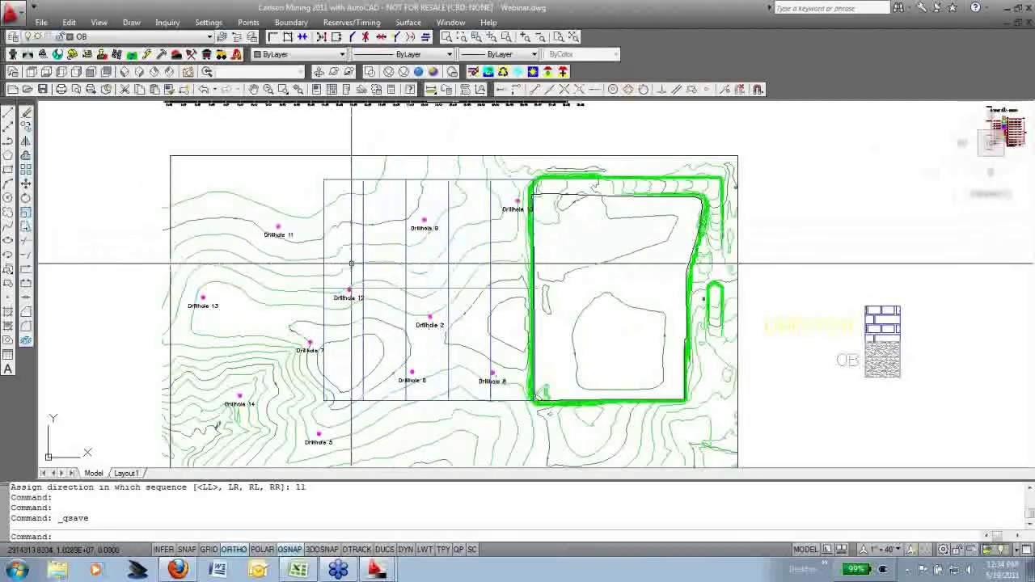
Start a Design Bench Pit and set its ground surface to the grid file _Surface Topo.grd
{"action": "left_click", "coordinate": [412, 23]}
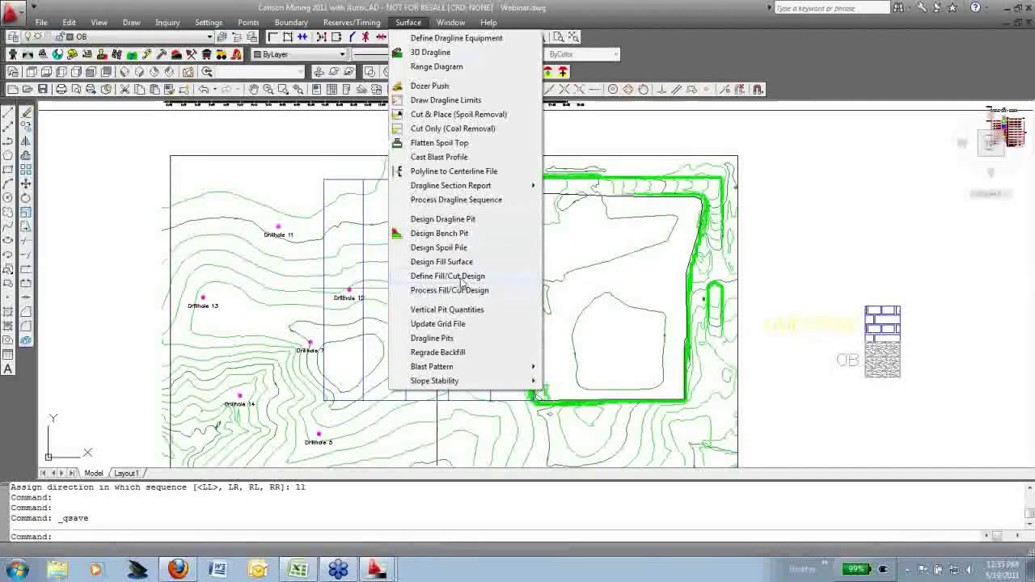
{"action": "left_click", "coordinate": [447, 234]}
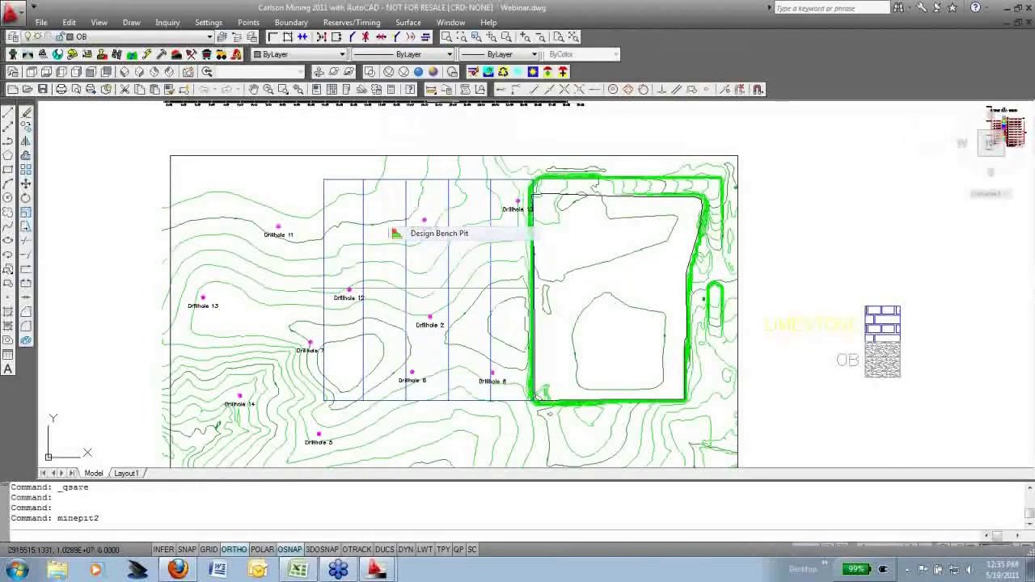
{"action": "left_click", "coordinate": [476, 200]}
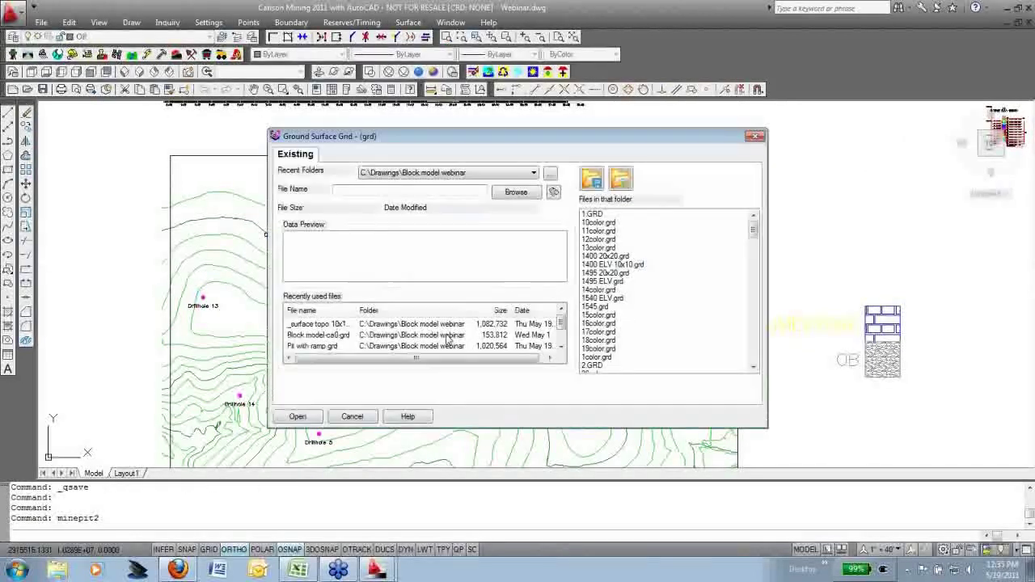
{"action": "left_click_drag", "start_coordinate": [750, 239], "coordinate": [752, 283]}
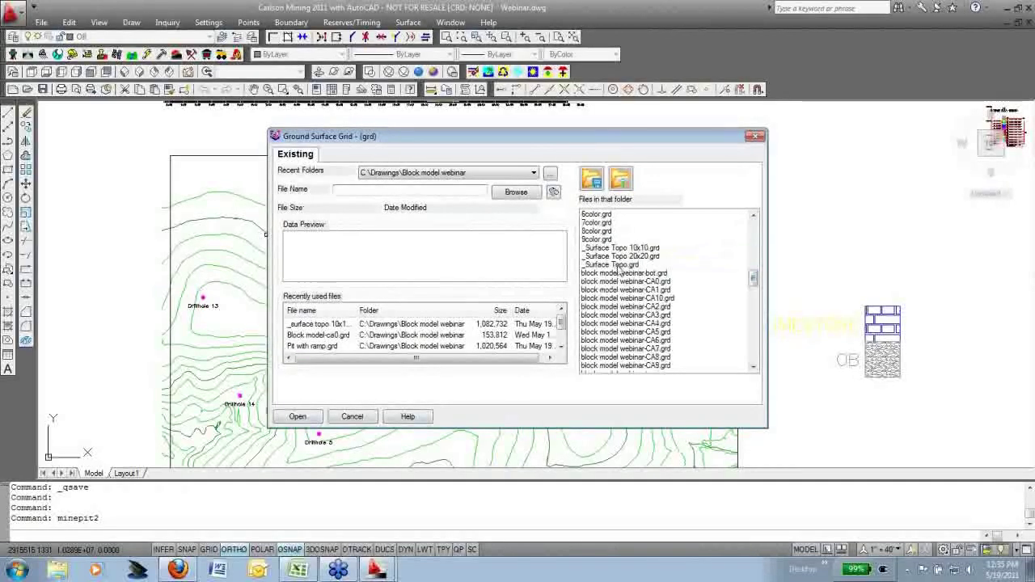
{"action": "left_click", "coordinate": [616, 265]}
{"action": "double_click", "coordinate": [619, 267]}
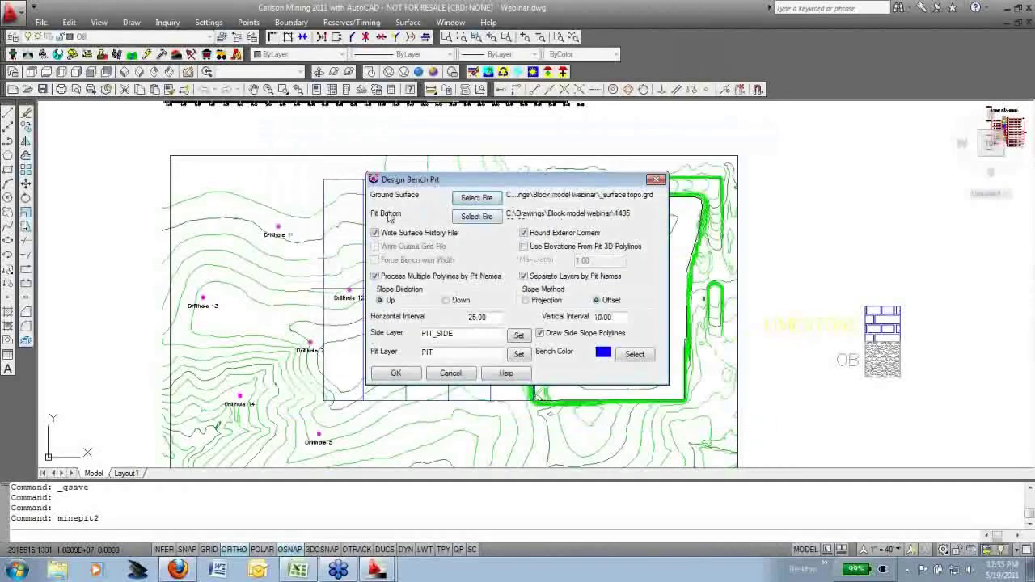
Set the pit bottom surface to the grid file 1495 20x20.grd and accept the Design Bench Pit settings
{"action": "left_click_drag", "start_coordinate": [493, 182], "coordinate": [779, 156]}
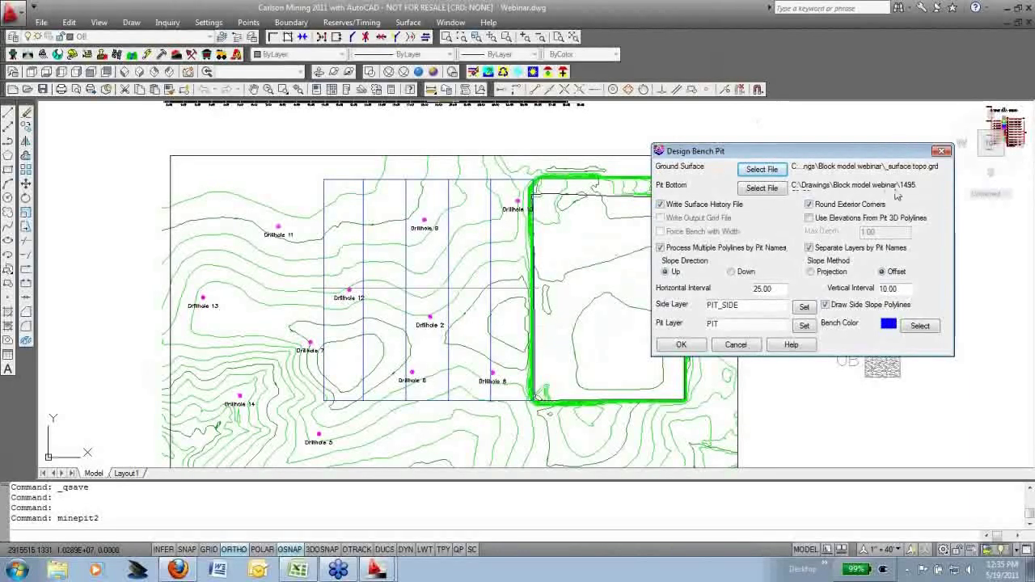
{"action": "left_click", "coordinate": [761, 187]}
{"action": "scroll", "coordinate": [753, 261], "scroll_direction": "down", "scroll_amount": 5}
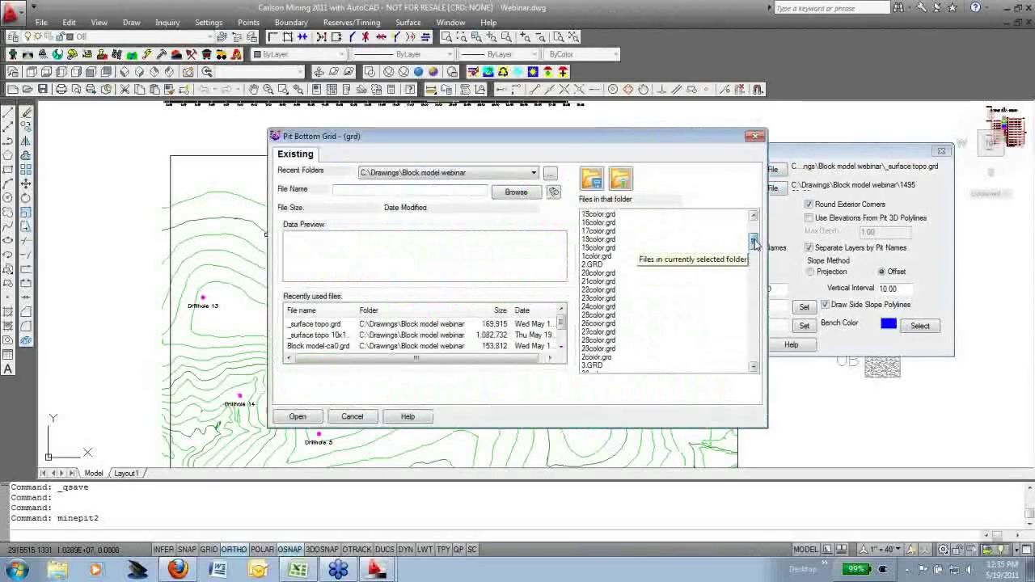
{"action": "left_click_drag", "start_coordinate": [755, 244], "coordinate": [753, 234]}
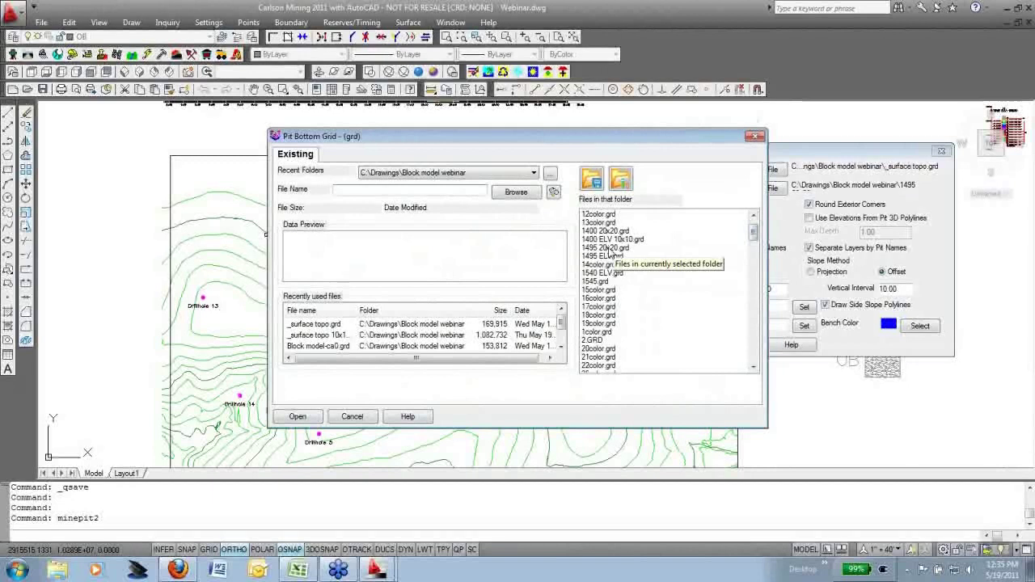
{"action": "left_click", "coordinate": [609, 249]}
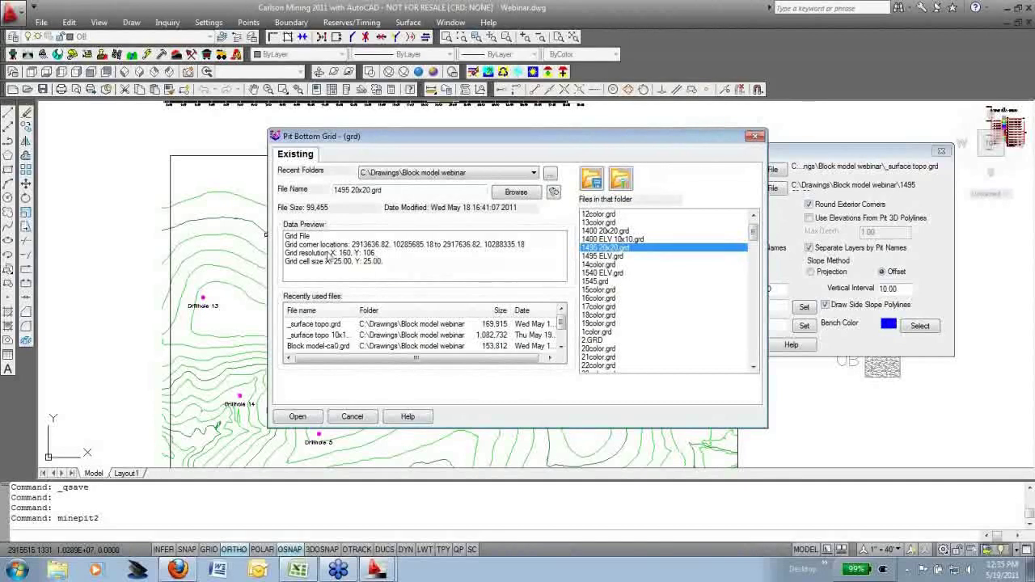
{"action": "left_click", "coordinate": [318, 416]}
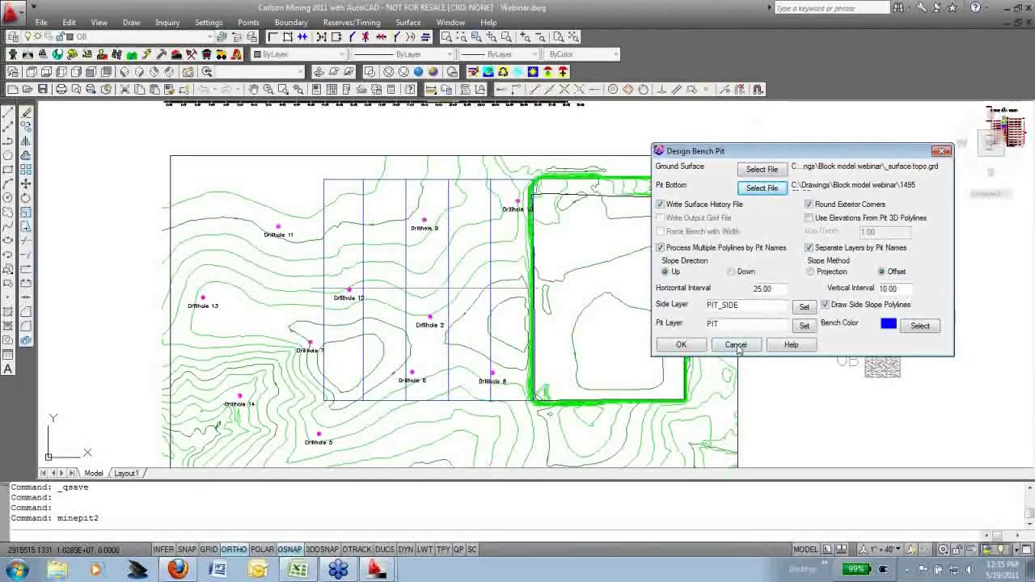
{"action": "left_click", "coordinate": [680, 348]}
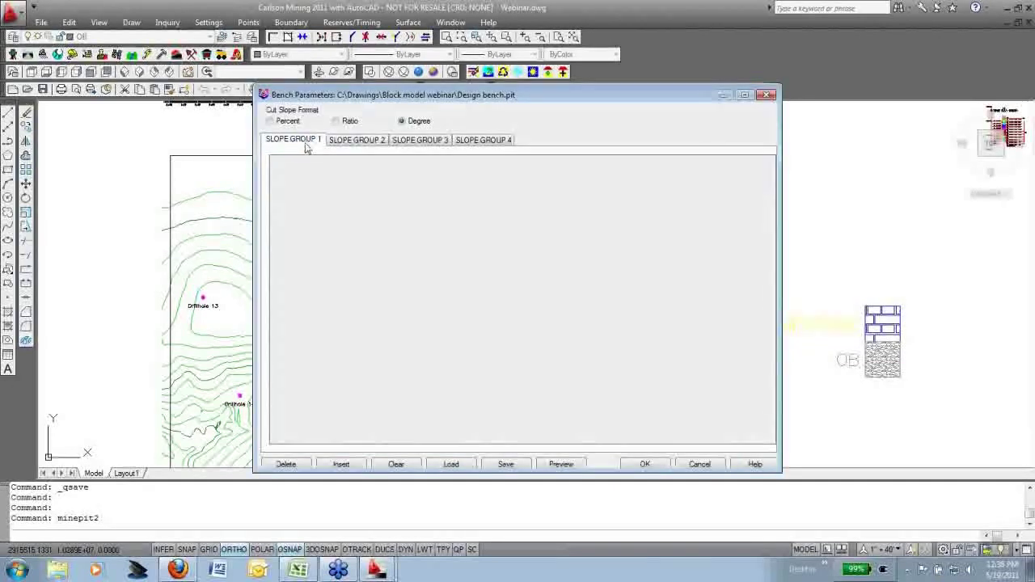
Review the bench widths of slope groups 1 and 2 and preview the bench profile of each group
{"action": "left_click", "coordinate": [410, 146]}
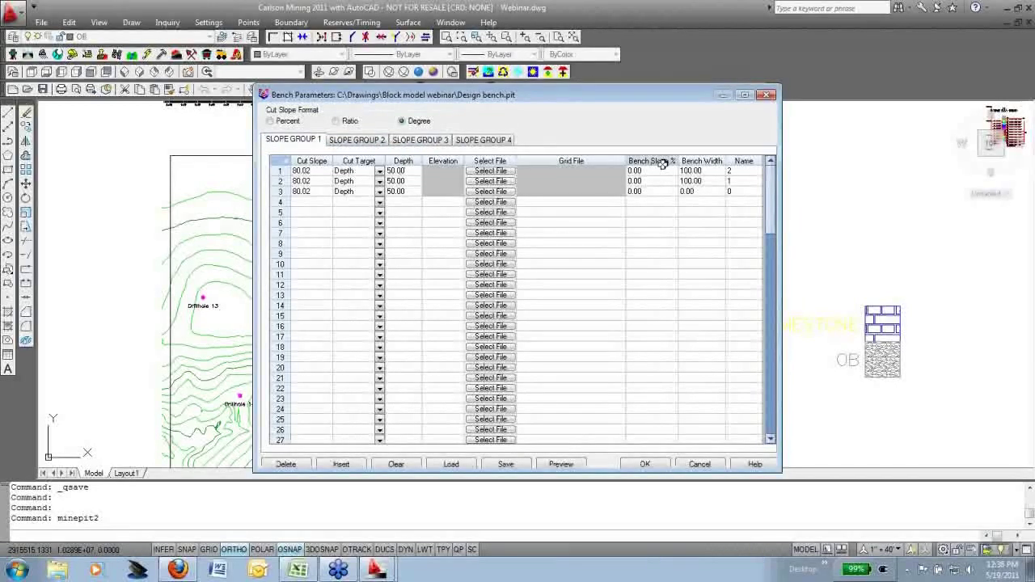
{"action": "left_click", "coordinate": [700, 180]}
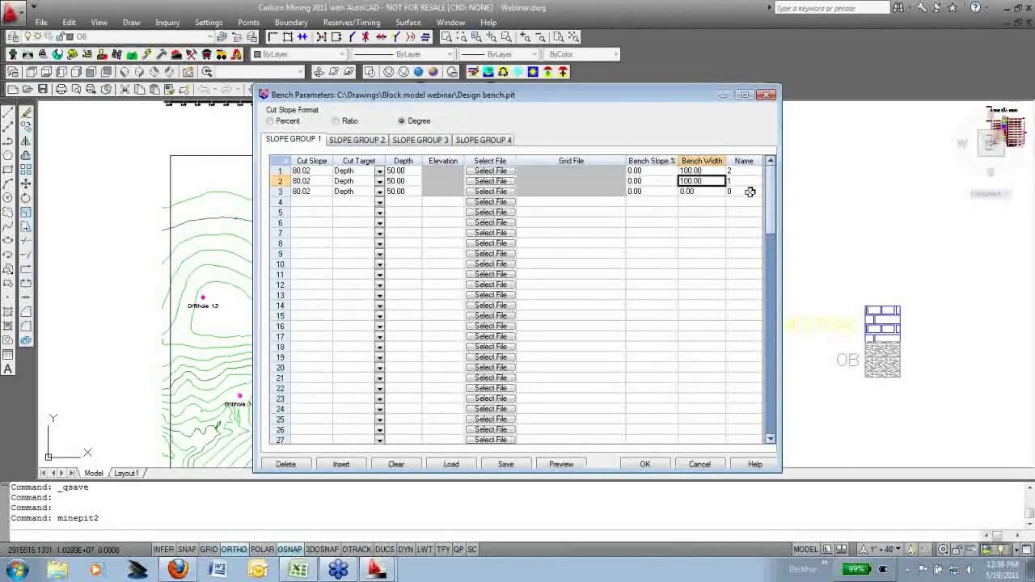
{"action": "left_click", "coordinate": [356, 140]}
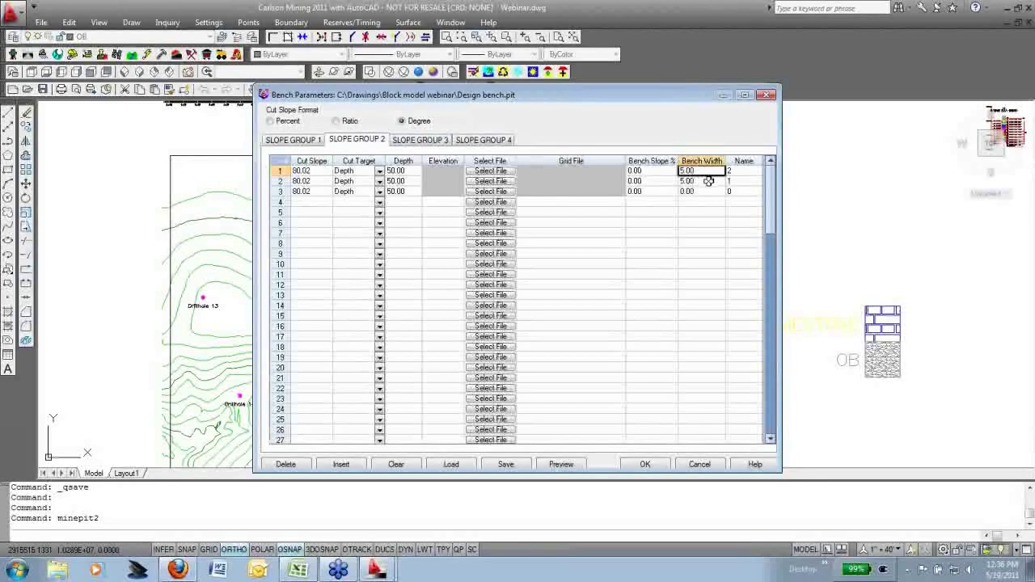
{"action": "left_click", "coordinate": [708, 181]}
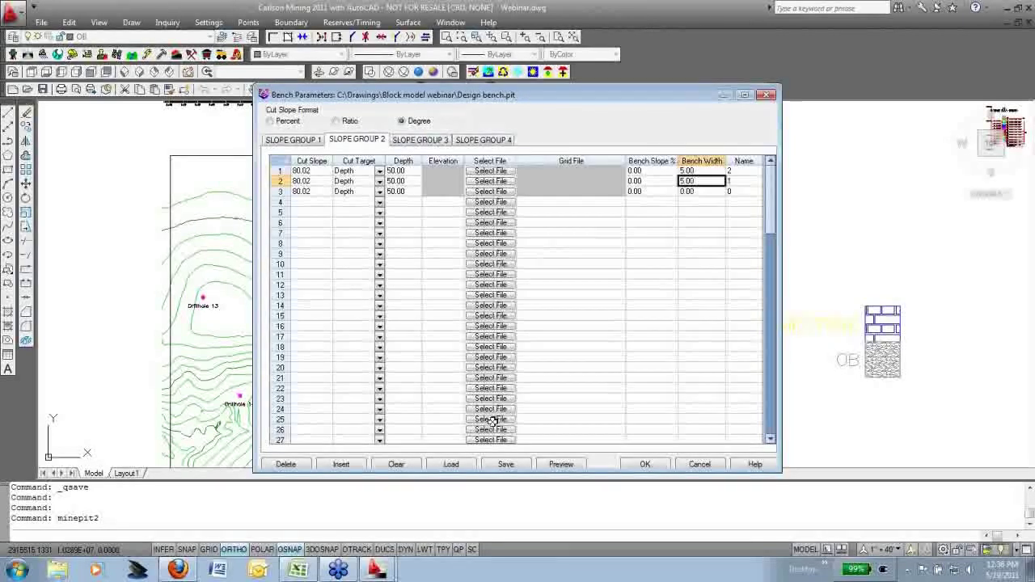
{"action": "left_click", "coordinate": [570, 466]}
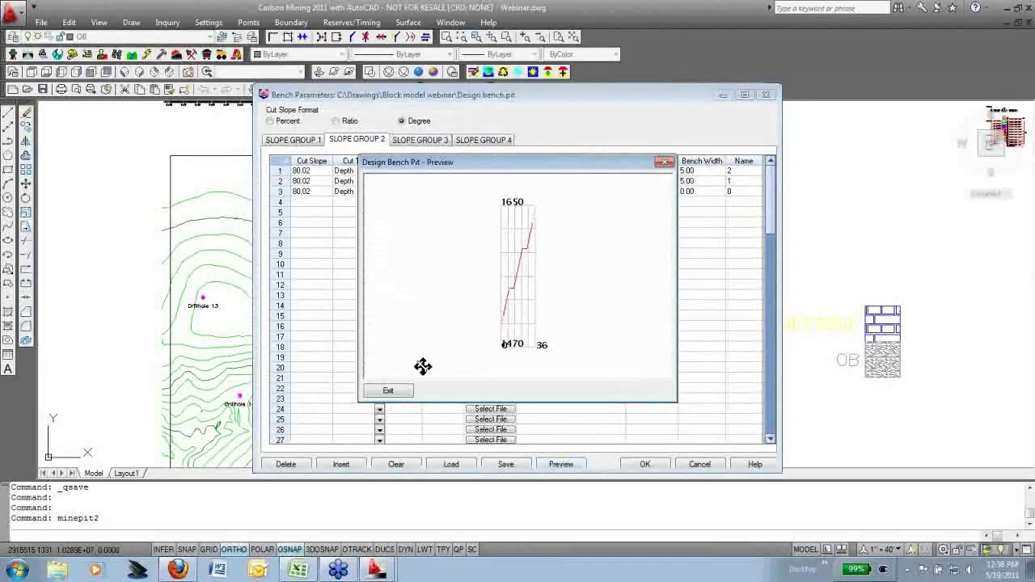
{"action": "left_click", "coordinate": [390, 391]}
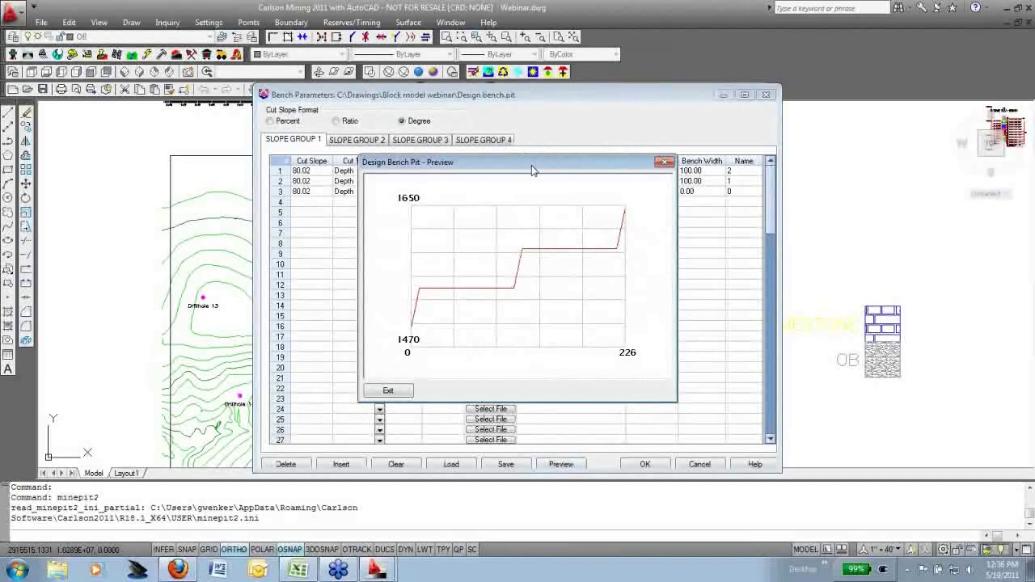
{"action": "left_click_drag", "start_coordinate": [532, 167], "coordinate": [556, 175]}
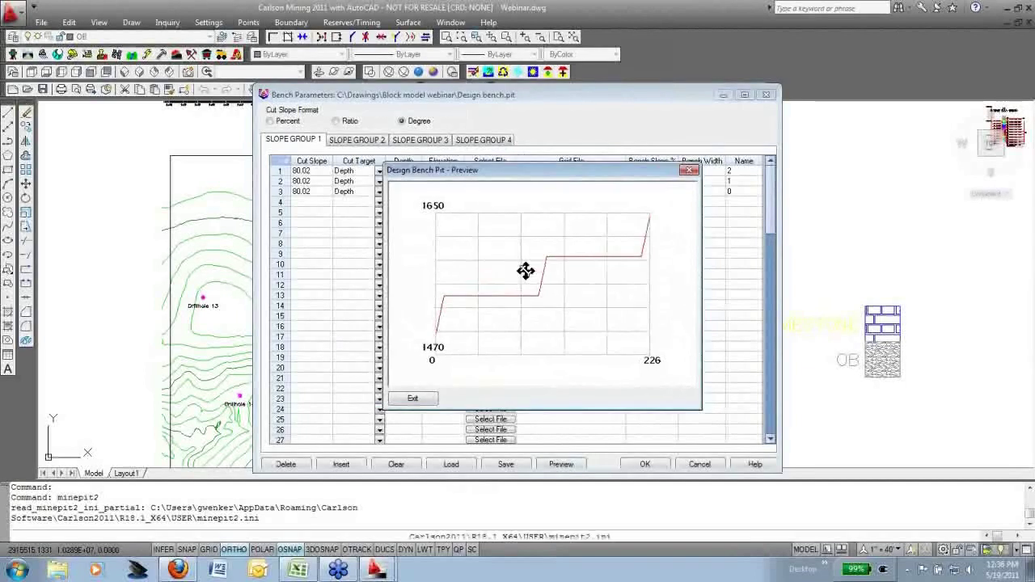
{"action": "left_click", "coordinate": [411, 400]}
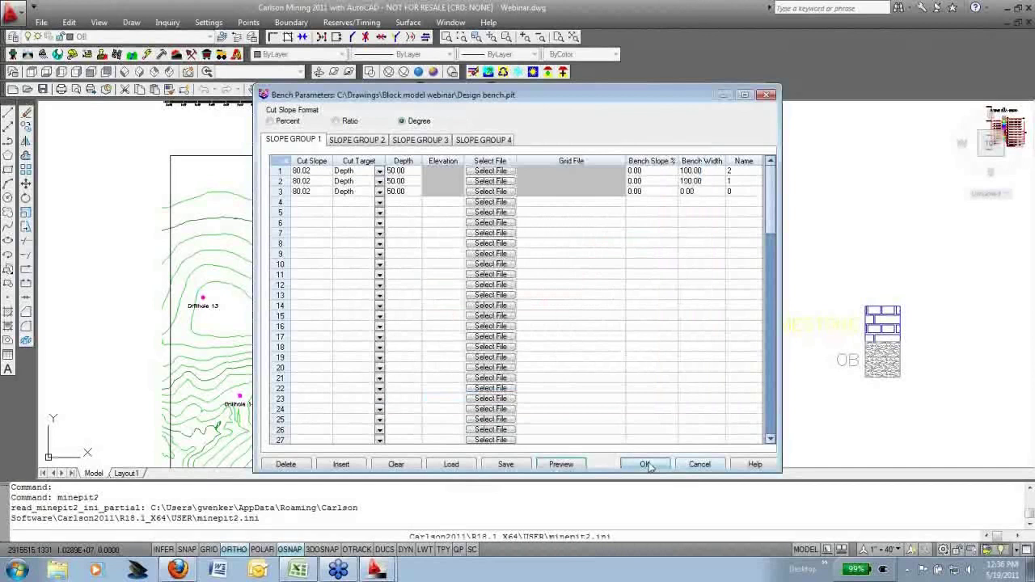
Accept the bench parameters and name the grid history file Webinar
{"action": "left_click", "coordinate": [645, 465]}
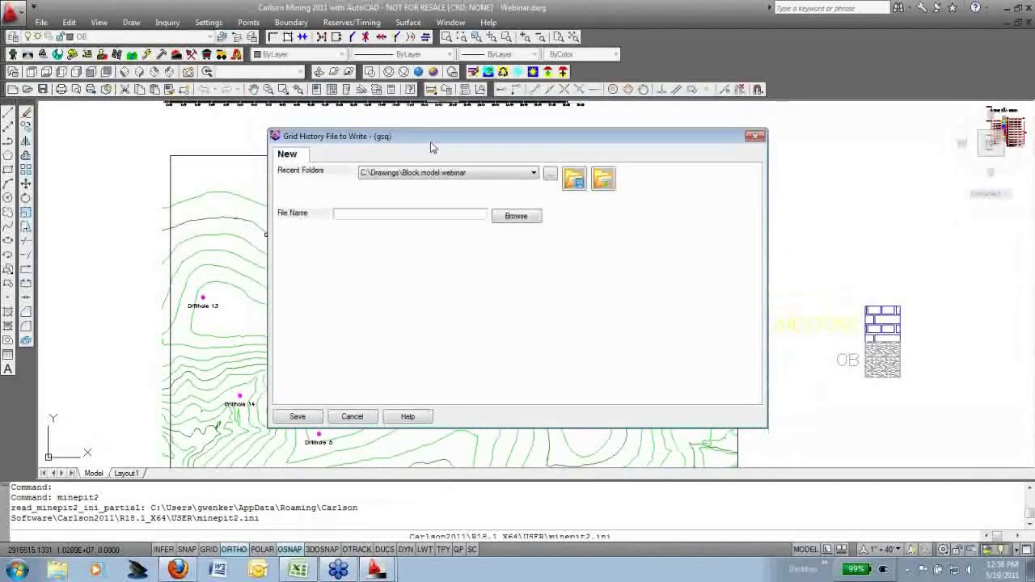
{"action": "type", "text": "Webinar"}
{"action": "key", "text": "Return"}
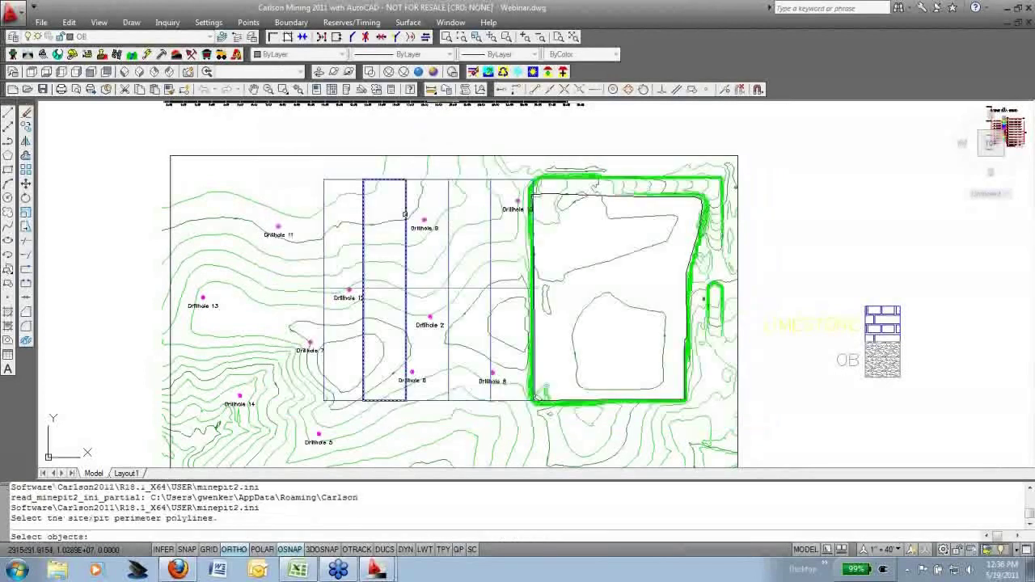
Select all five pit perimeters and assign slope group 2 to the north, east and south segments of the easternmost pit
{"action": "left_click", "coordinate": [557, 245]}
{"action": "left_click", "coordinate": [312, 276]}
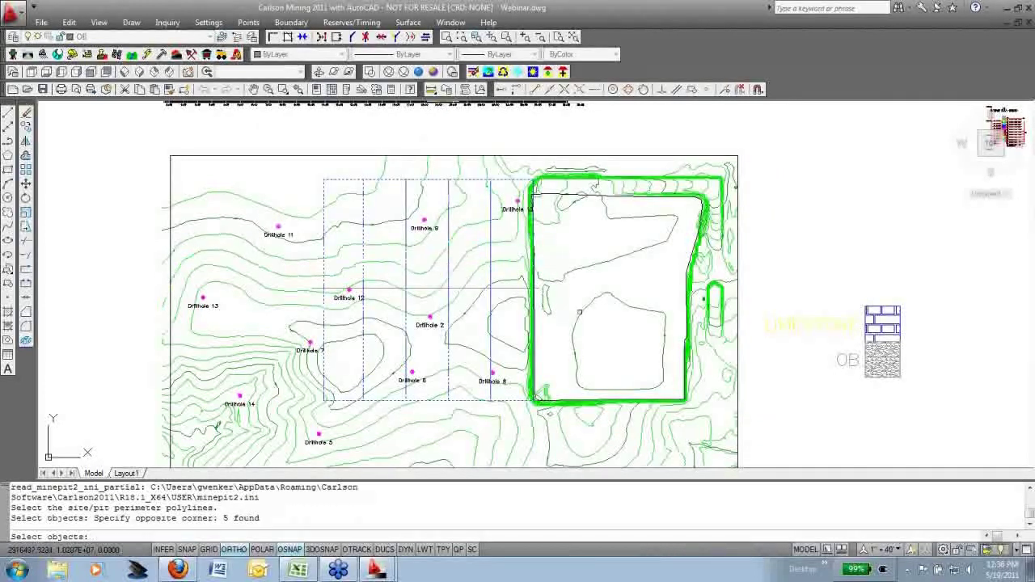
{"action": "key", "text": "Return"}
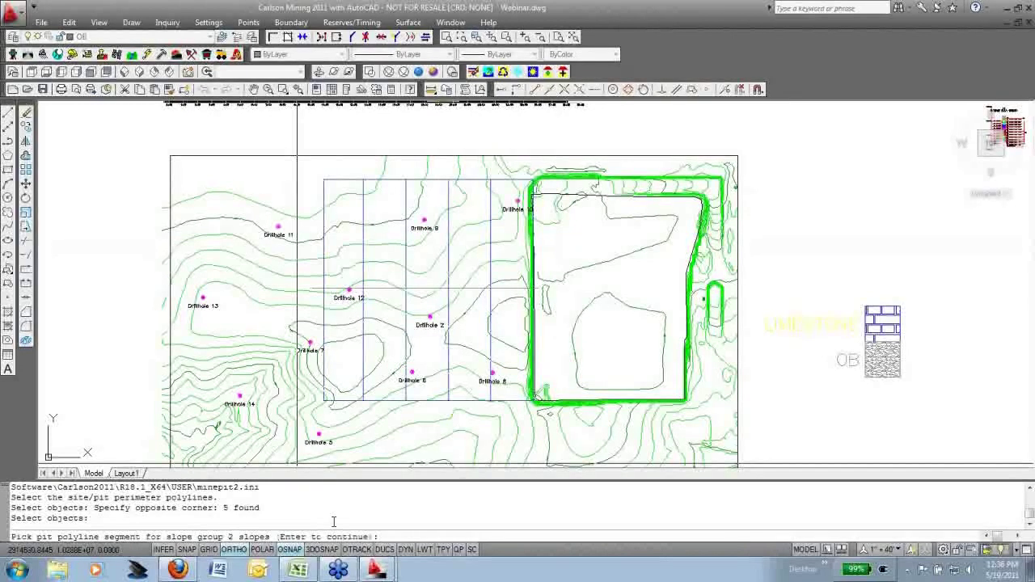
{"action": "left_click", "coordinate": [512, 275]}
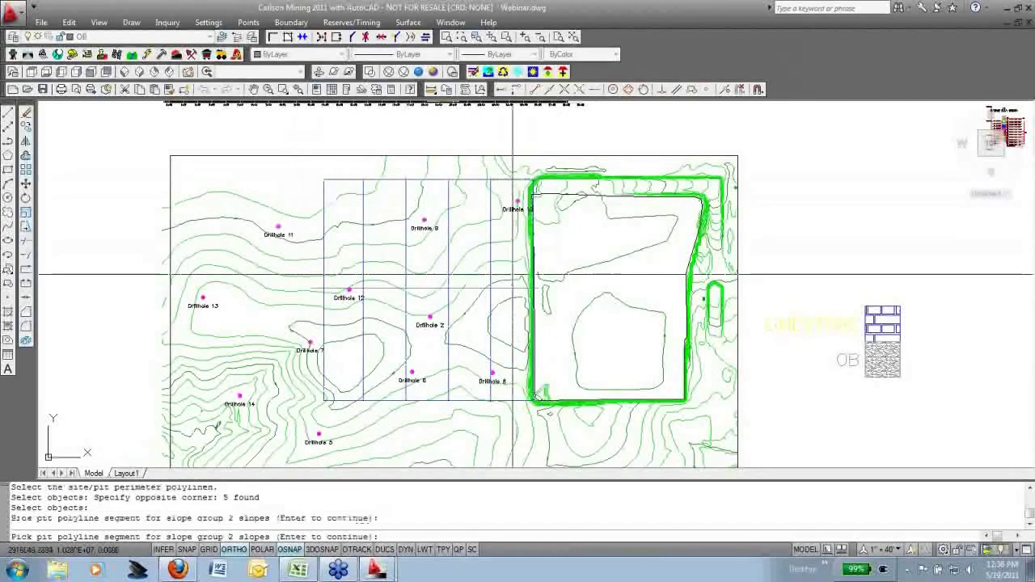
{"action": "left_click", "coordinate": [534, 396]}
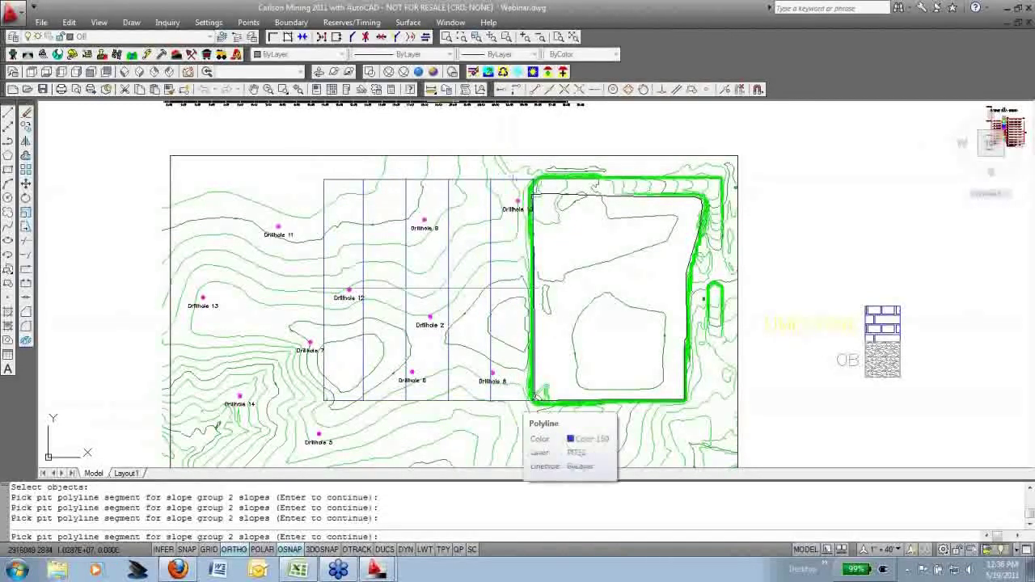
{"action": "key", "text": "Return"}
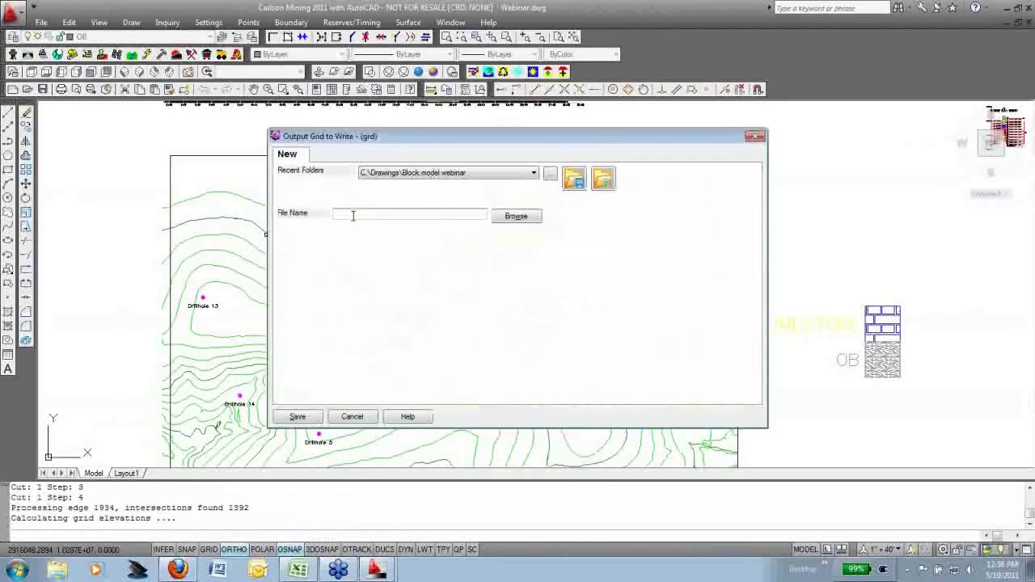
Write the output grid as Output, replacing the existing file
{"action": "type", "text": "Output"}
{"action": "key", "text": "Return"}
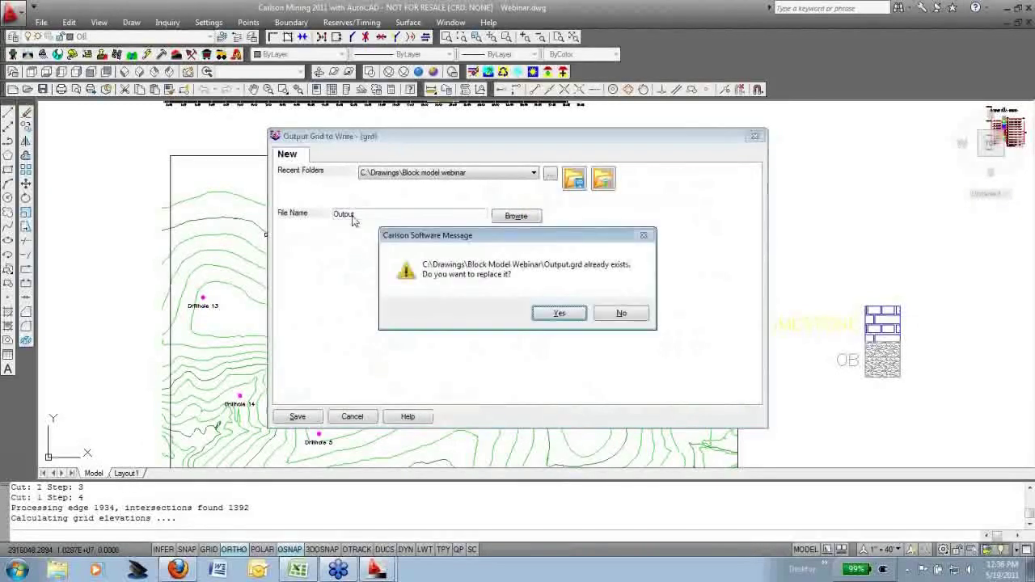
{"action": "left_click", "coordinate": [559, 313]}
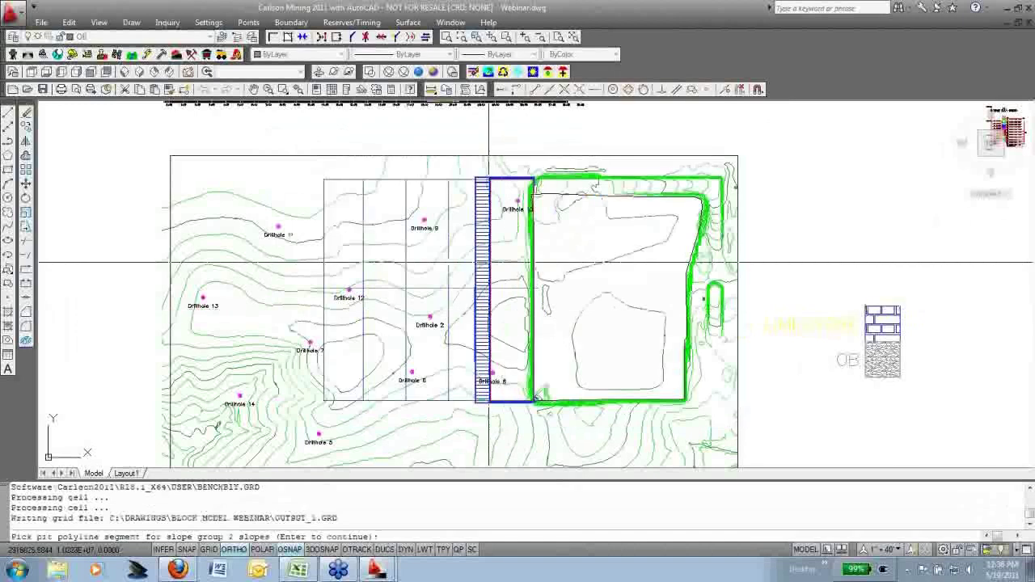
Assign slope group 2 to the north and south segments of the remaining four pits, processing them from east to west
{"action": "left_click", "coordinate": [465, 400]}
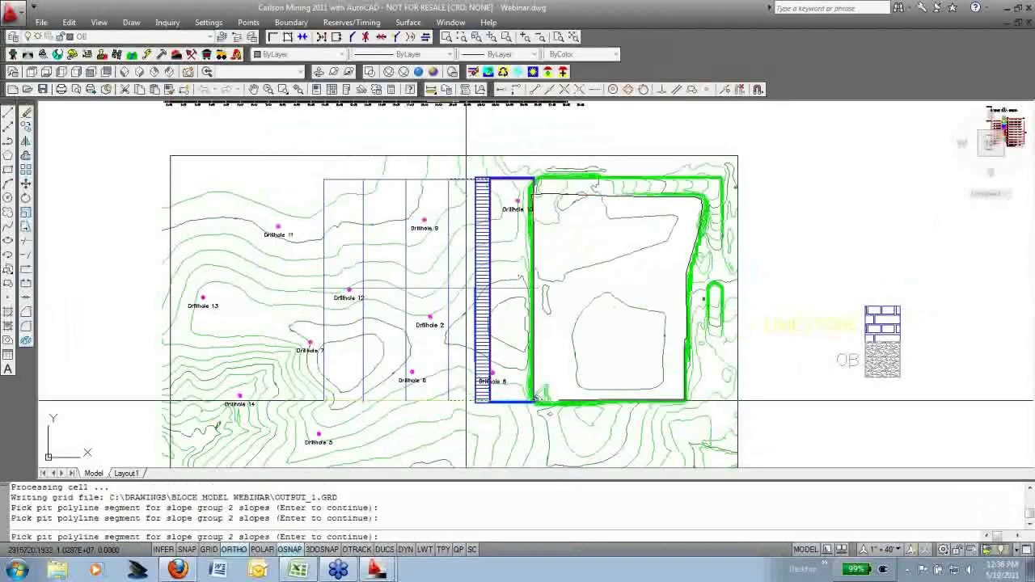
{"action": "key", "text": "Return"}
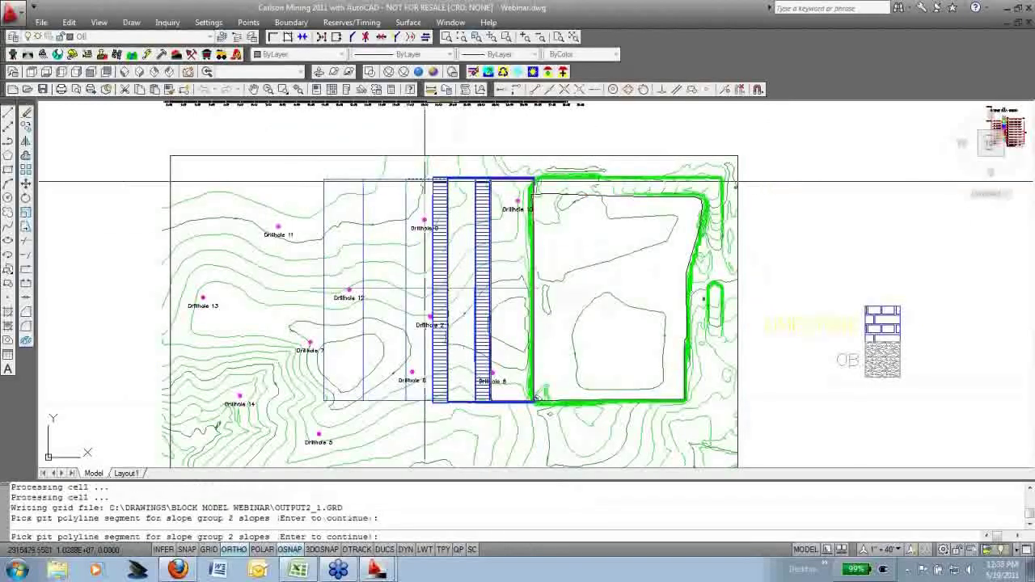
{"action": "key", "text": "Return"}
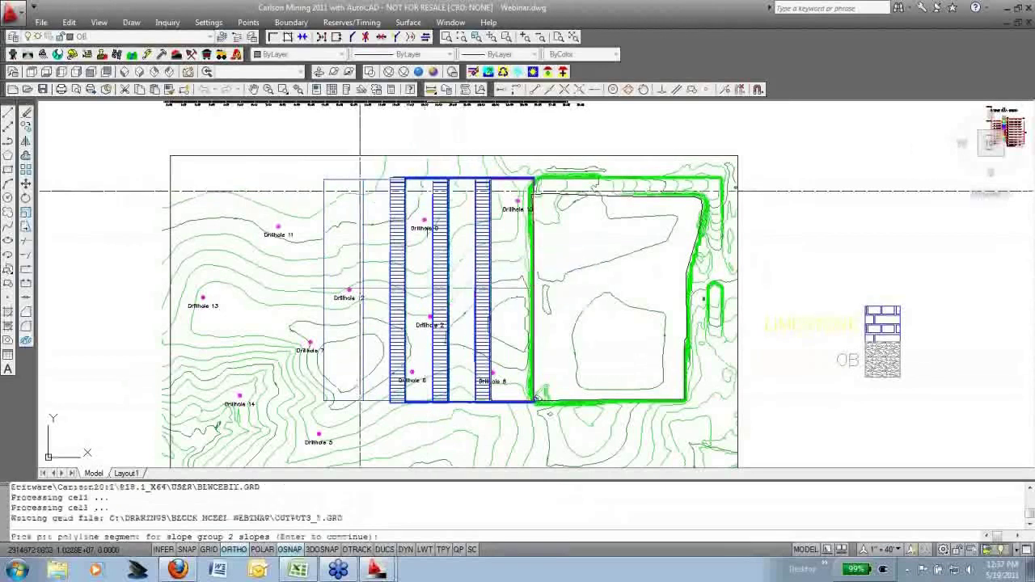
{"action": "key", "text": "Return"}
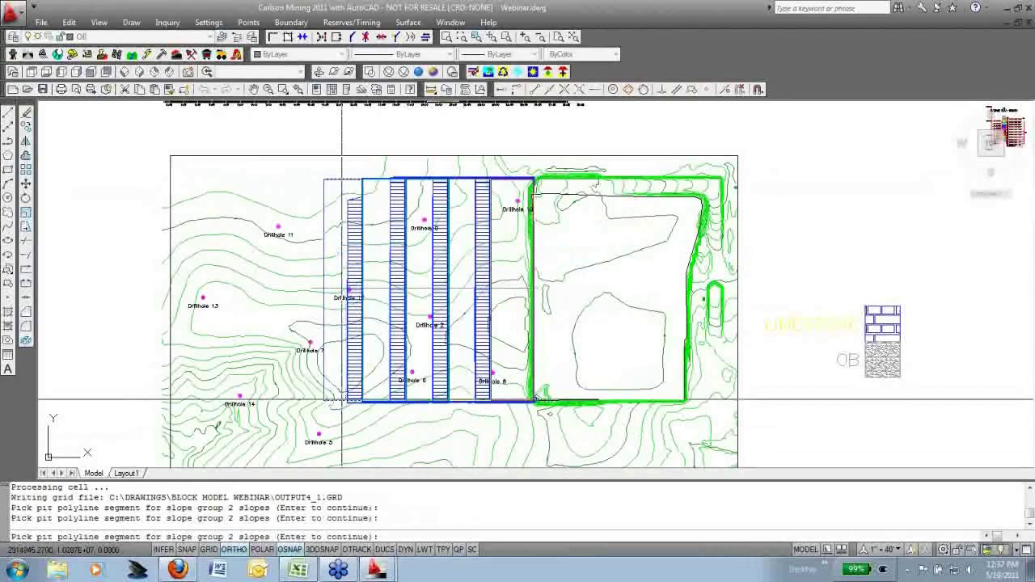
{"action": "key", "text": "Return"}
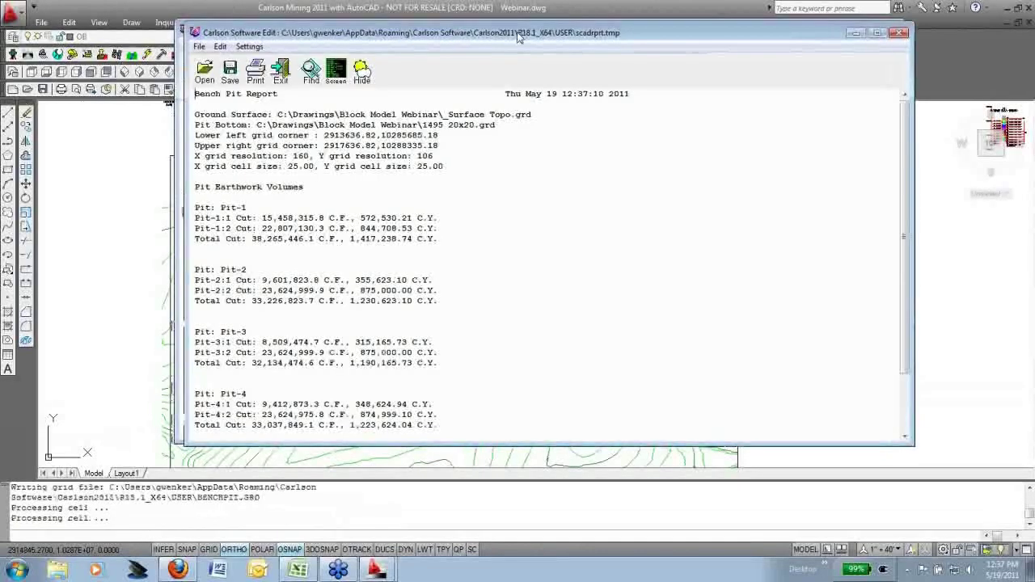
Review the earthwork cut volumes for all five pits in the Bench Pit Report and close it
{"action": "mouse_move", "coordinate": [518, 37]}
{"action": "left_mouse_down"}
{"action": "mouse_move", "coordinate": [636, 62]}
{"action": "mouse_move", "coordinate": [530, 32]}
{"action": "left_mouse_up"}
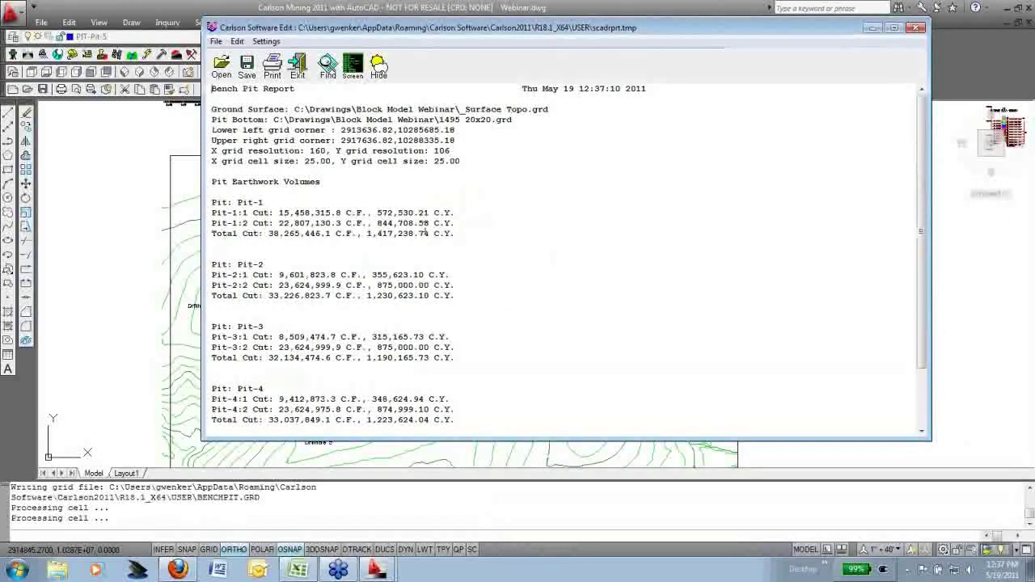
{"action": "scroll", "coordinate": [424, 233], "scroll_direction": "down", "scroll_amount": 3}
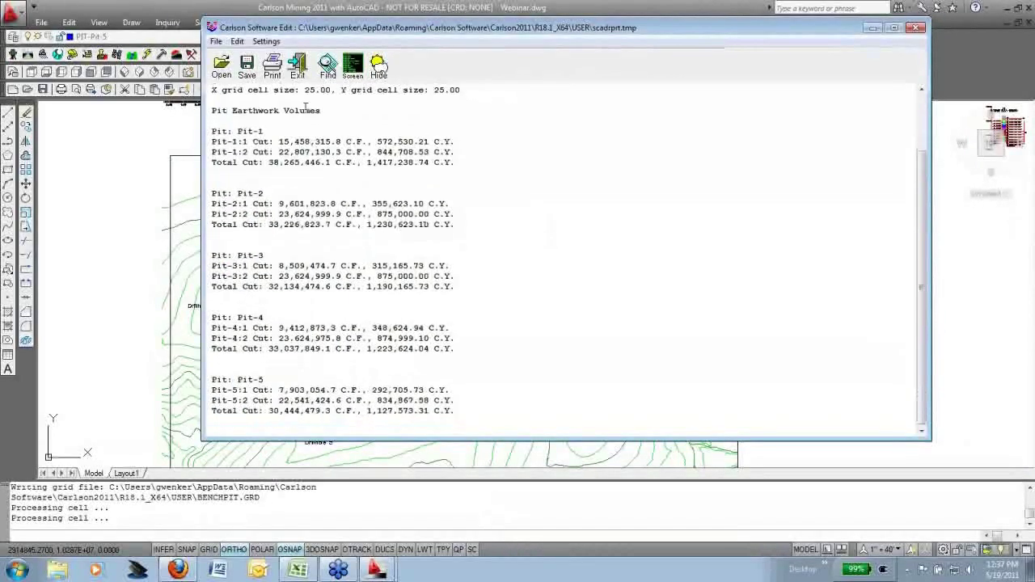
{"action": "left_click", "coordinate": [301, 71]}
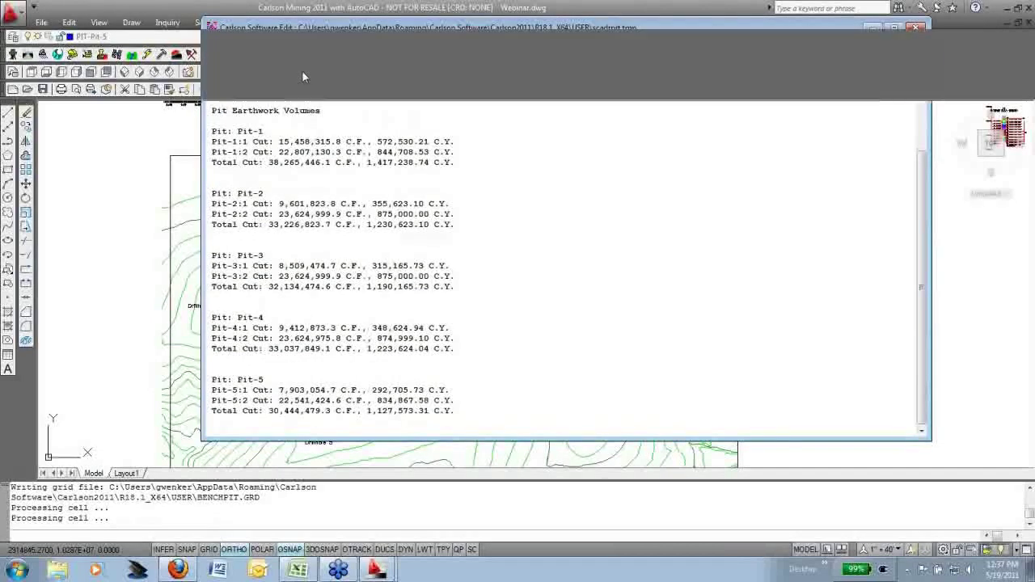
Set the color of all designed pit and side slope polylines to ByLayer
{"action": "left_click", "coordinate": [578, 431]}
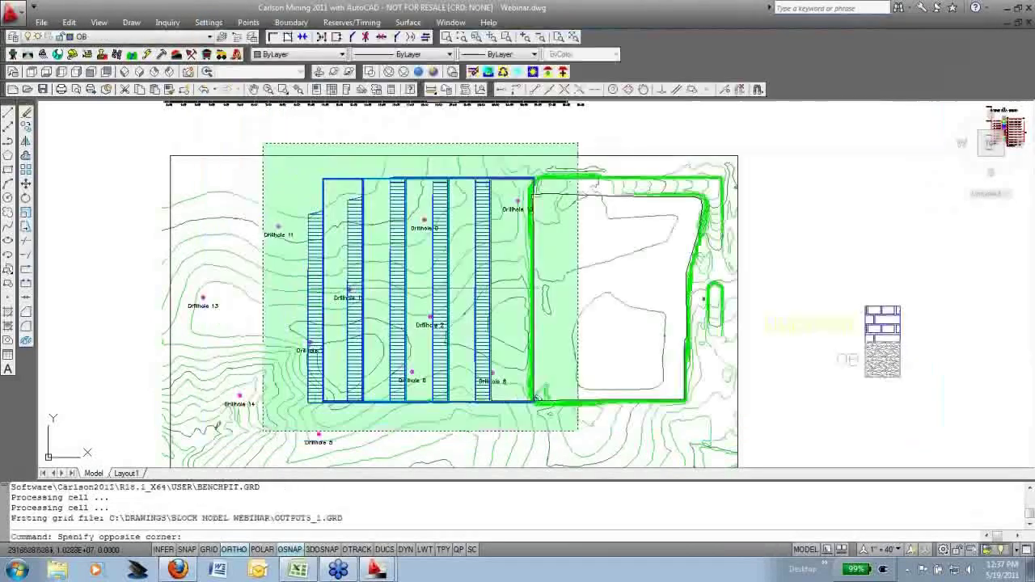
{"action": "left_click", "coordinate": [262, 144]}
{"action": "left_click", "coordinate": [299, 54]}
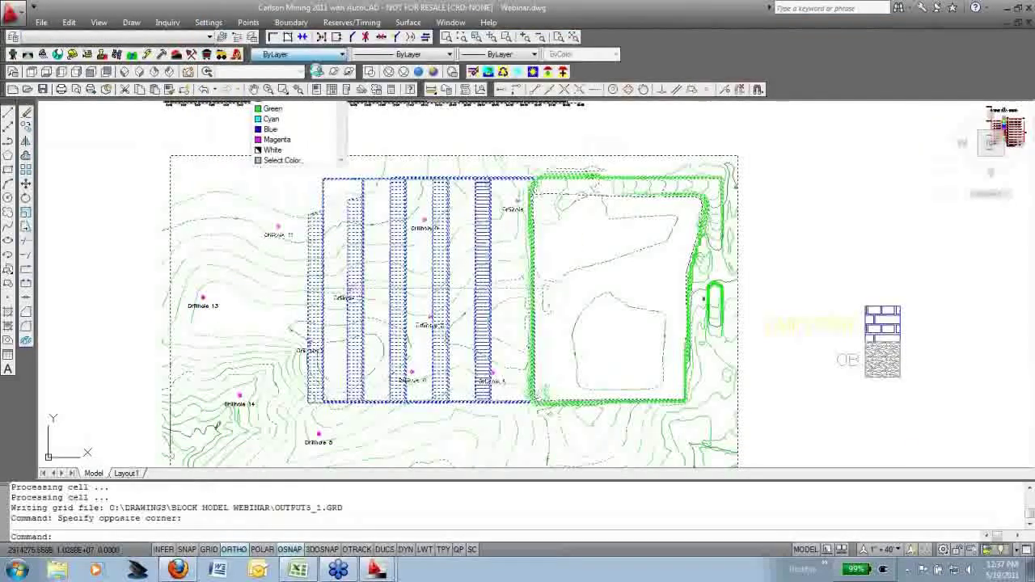
{"action": "key", "text": "Escape"}
{"action": "key", "text": "Escape"}
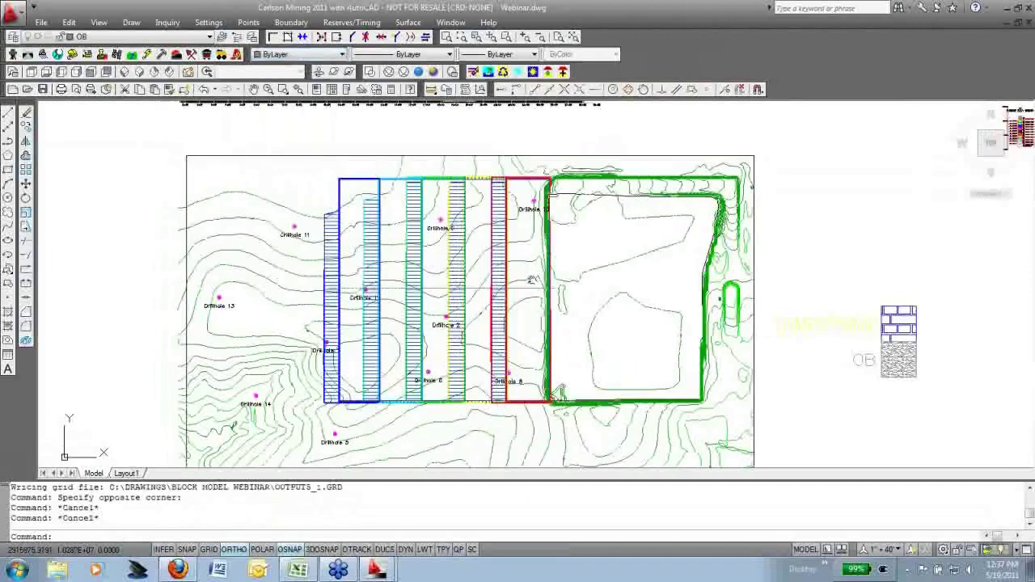
{"action": "middle_click_drag", "start_coordinate": [532, 280], "coordinate": [601, 277]}
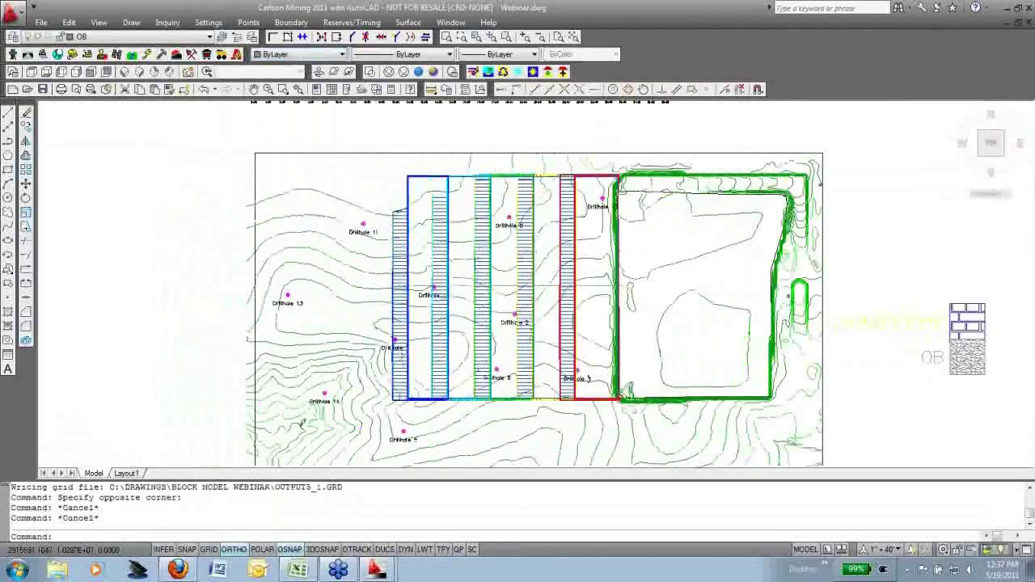
Examine the designed bench pits and their side slopes in 3D from several oblique angles
{"action": "scroll", "coordinate": [630, 286], "scroll_direction": "up", "scroll_amount": 1}
{"action": "middle_click", "coordinate": [563, 447], "text": "shift"}
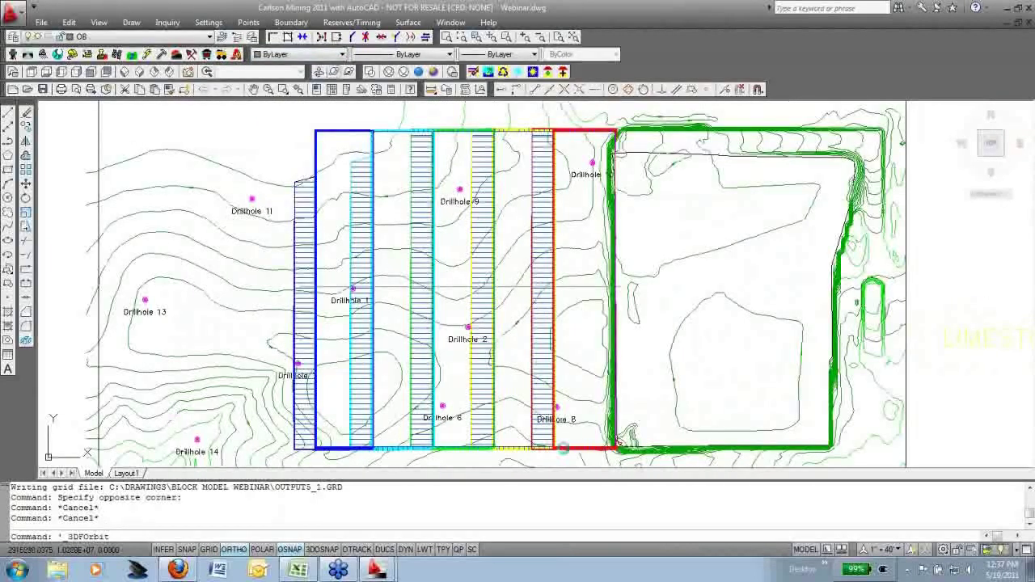
{"action": "mouse_move", "coordinate": [563, 447]}
{"action": "middle_mouse_down", "text": "shift"}
{"action": "mouse_move", "coordinate": [536, 415]}
{"action": "mouse_move", "coordinate": [526, 316]}
{"action": "mouse_move", "coordinate": [597, 272]}
{"action": "middle_mouse_up", "text": "shift"}
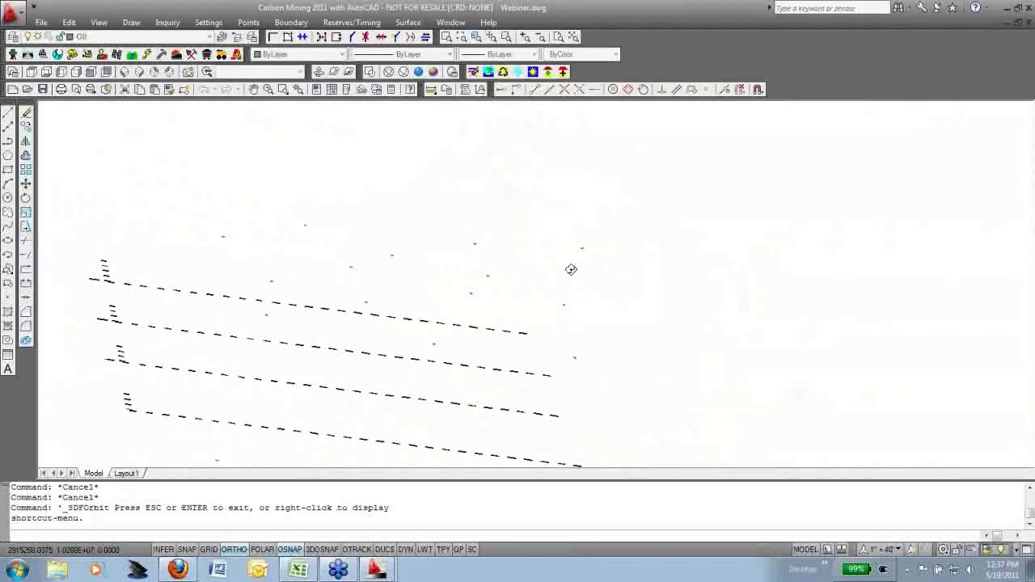
{"action": "middle_click_drag", "start_coordinate": [571, 269], "coordinate": [495, 291], "text": "shift"}
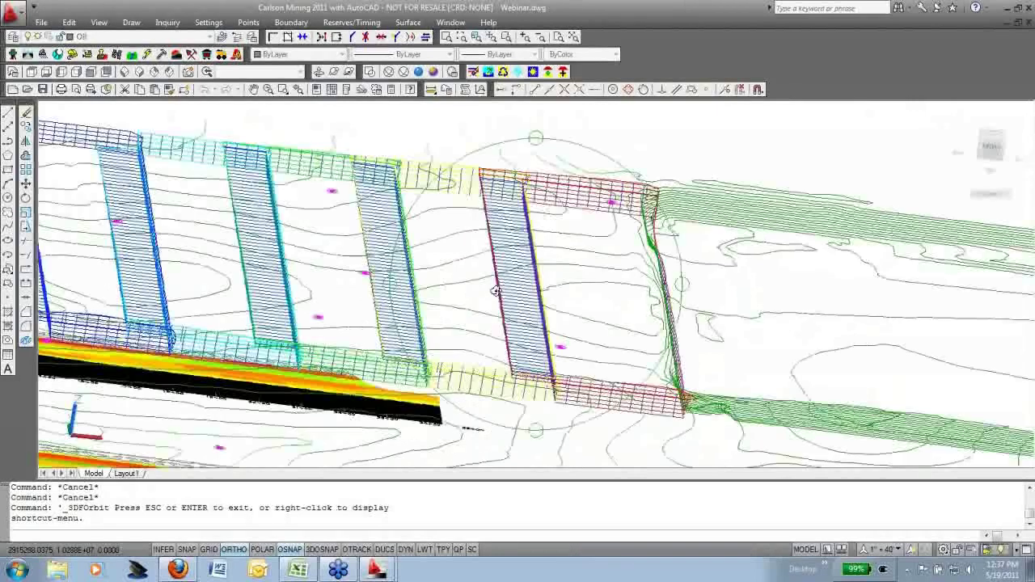
{"action": "left_click_drag", "start_coordinate": [495, 291], "coordinate": [616, 263]}
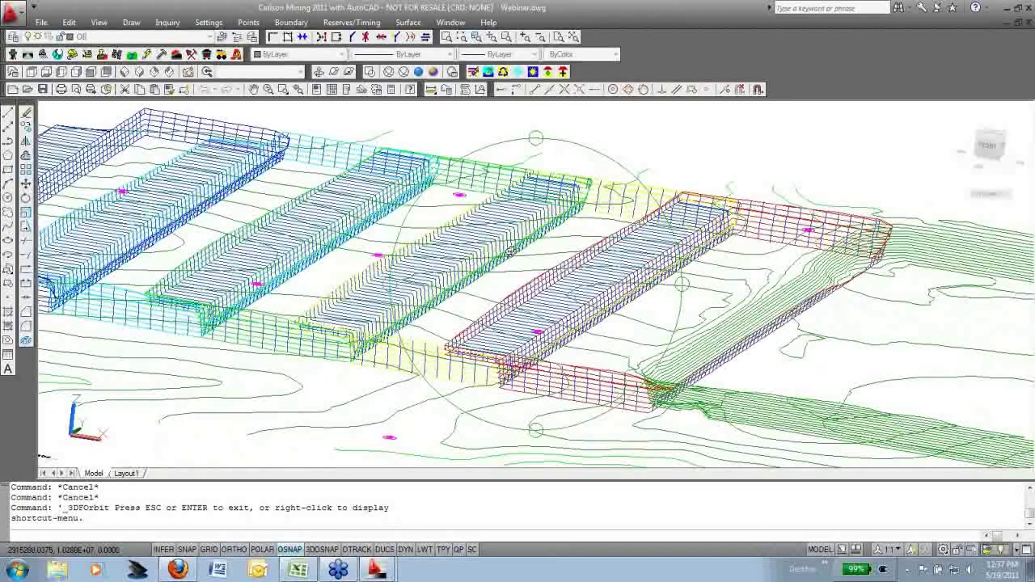
{"action": "left_click_drag", "start_coordinate": [510, 251], "coordinate": [265, 228]}
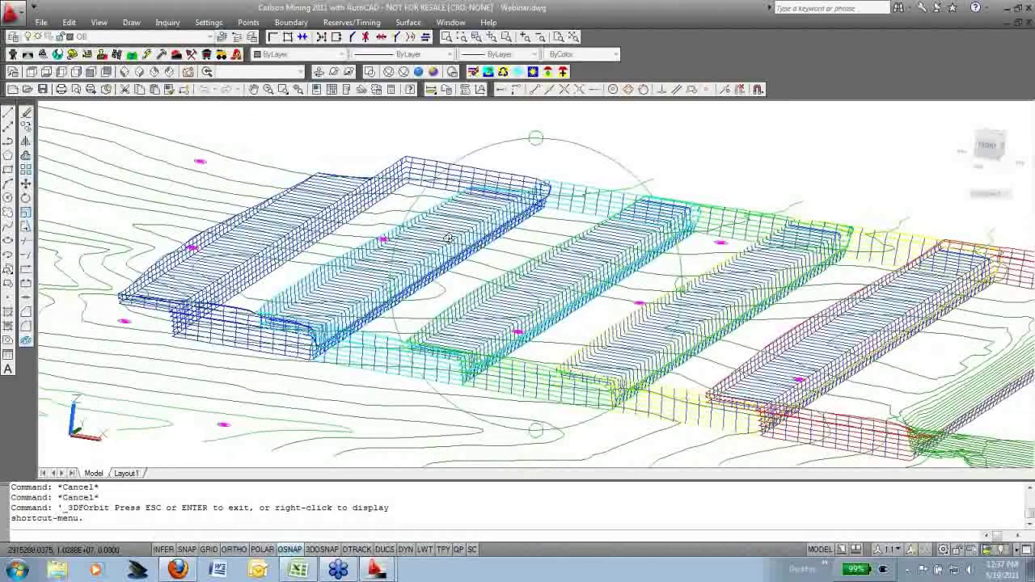
{"action": "key", "text": "Escape"}
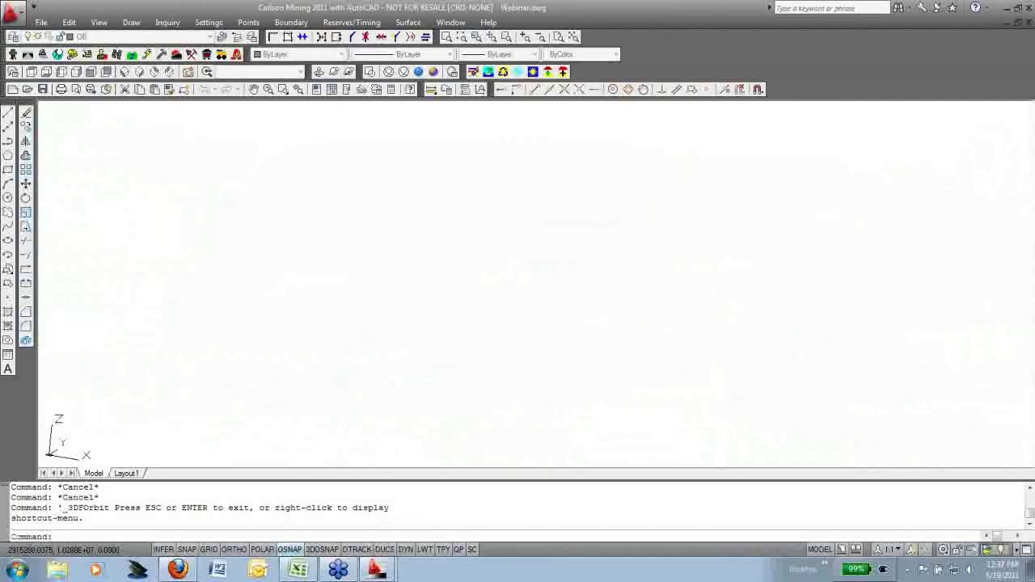
{"action": "key", "text": "Escape"}
Return to the plan view and undo the drawing back to the plain pit outlines, without the bench slope linework
{"action": "left_click", "coordinate": [31, 72]}
{"action": "key", "text": "ctrl+z"}
{"action": "key", "text": "ctrl+z"}
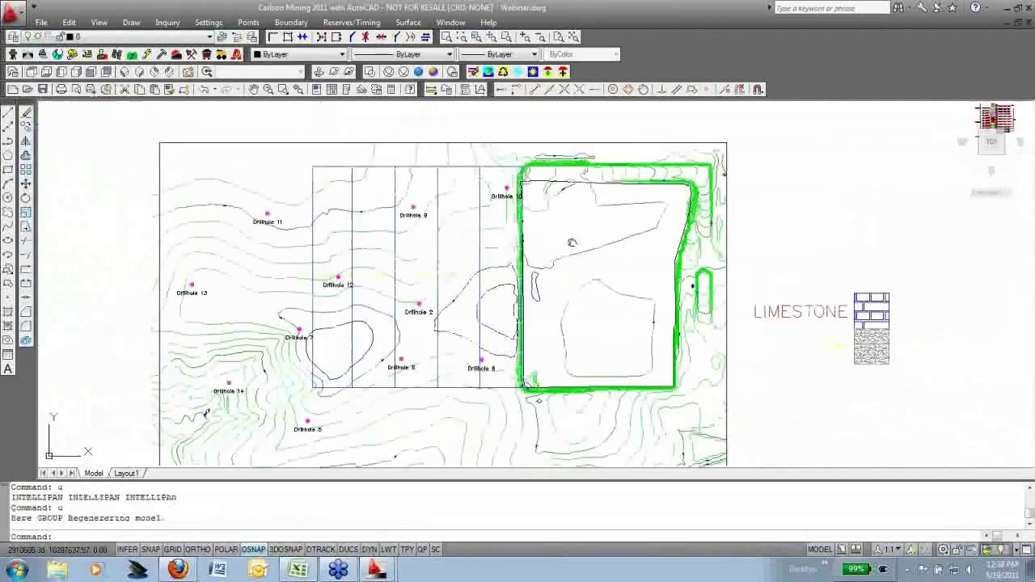
{"action": "middle_click_drag", "start_coordinate": [572, 243], "coordinate": [588, 234]}
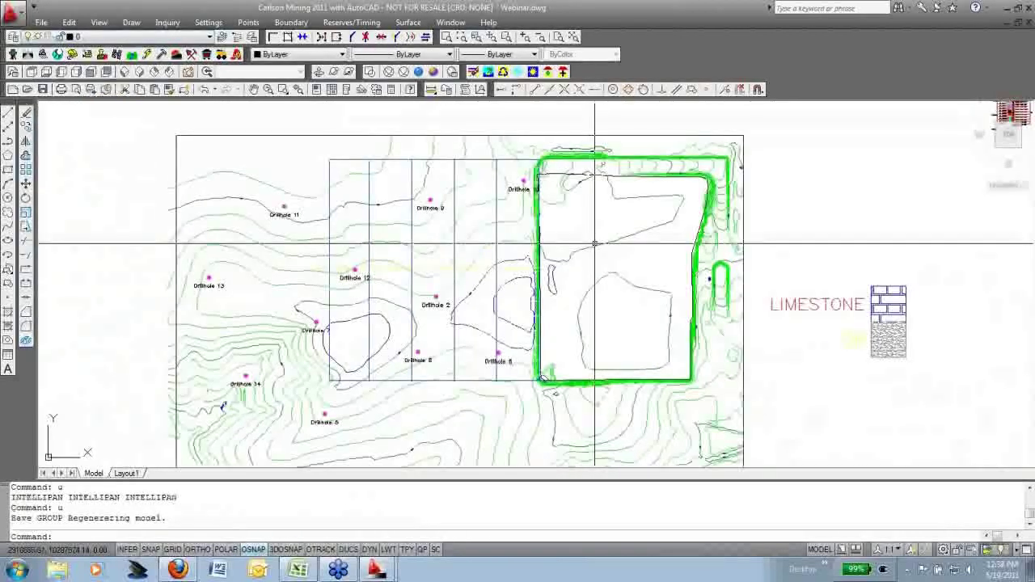
Load the Webinar.gsq grid sequence into the 3D surface history and start its sequence viewer
{"action": "left_click", "coordinate": [351, 22]}
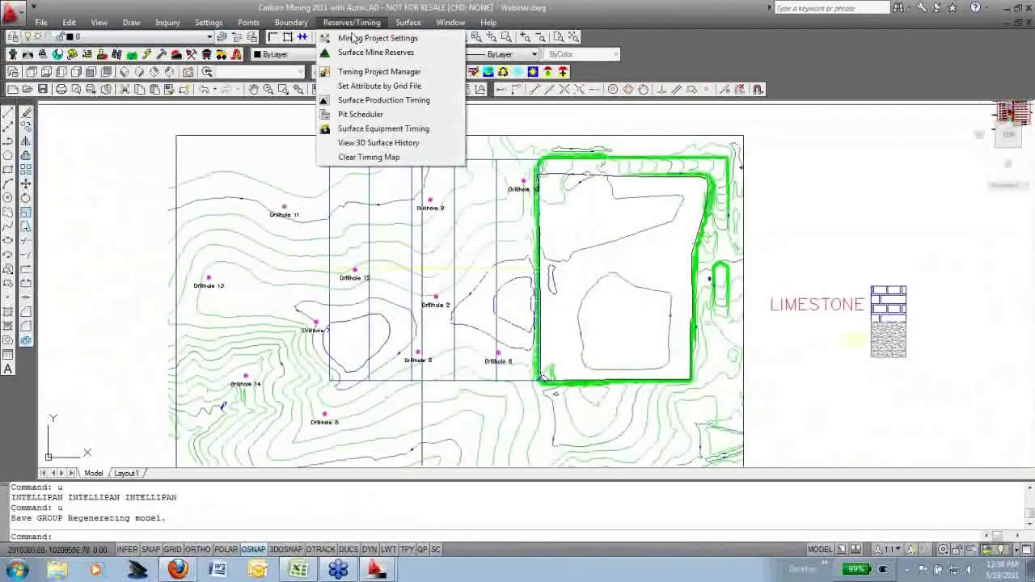
{"action": "left_click", "coordinate": [402, 145]}
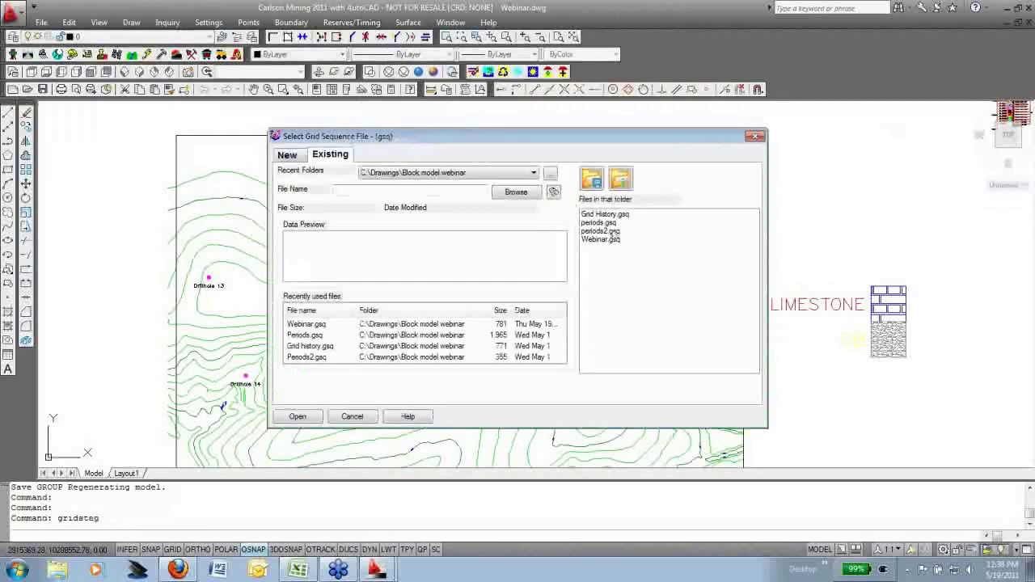
{"action": "left_click", "coordinate": [599, 239]}
{"action": "left_click", "coordinate": [297, 416]}
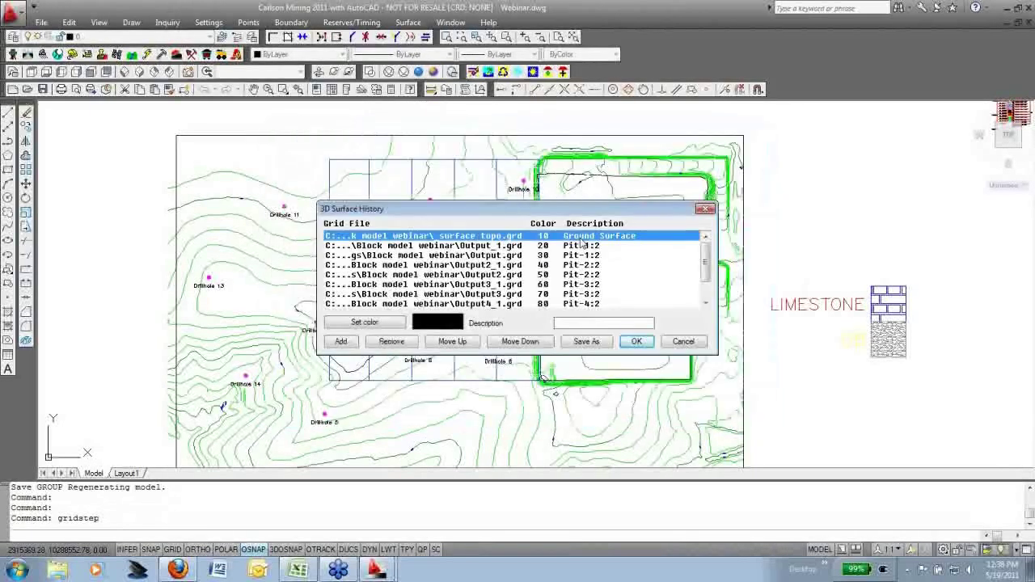
{"action": "left_click", "coordinate": [581, 255]}
{"action": "left_click", "coordinate": [581, 293]}
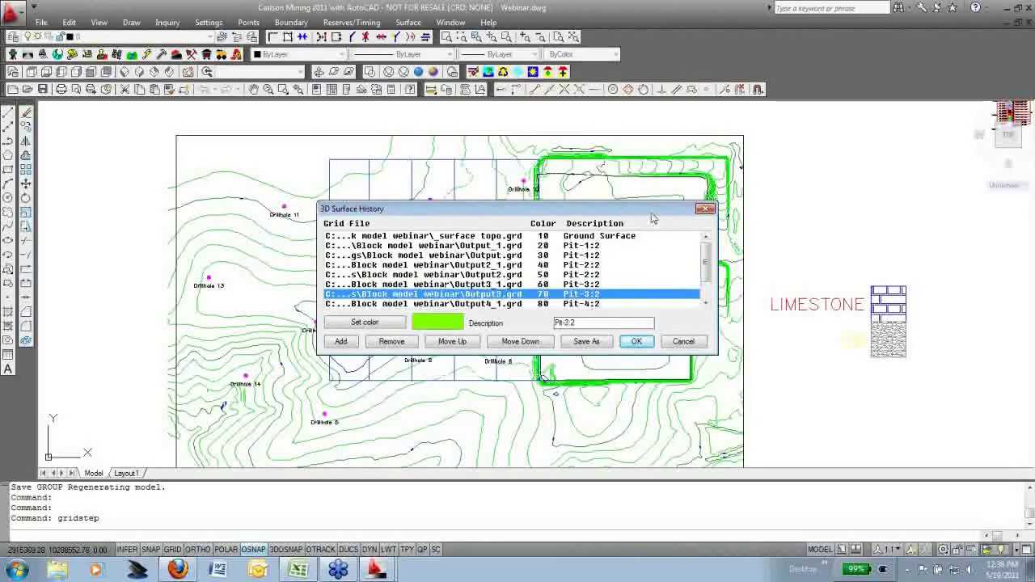
{"action": "left_click_drag", "start_coordinate": [651, 211], "coordinate": [625, 201]}
{"action": "left_click", "coordinate": [611, 331]}
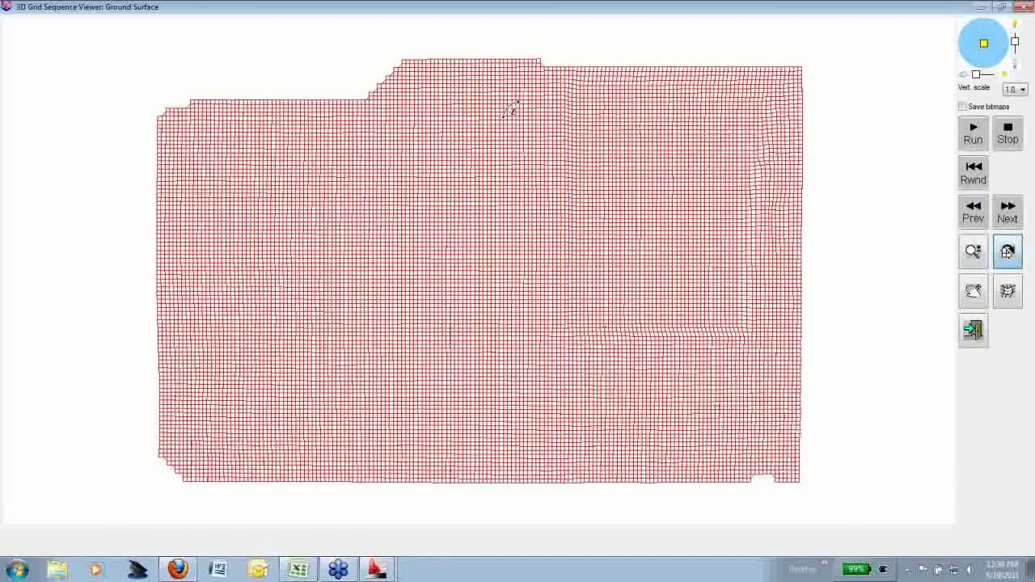
Set the viewer's vertical scale to 3.0, shade the ground surface and play the pit excavation sequence
{"action": "left_click", "coordinate": [1020, 89]}
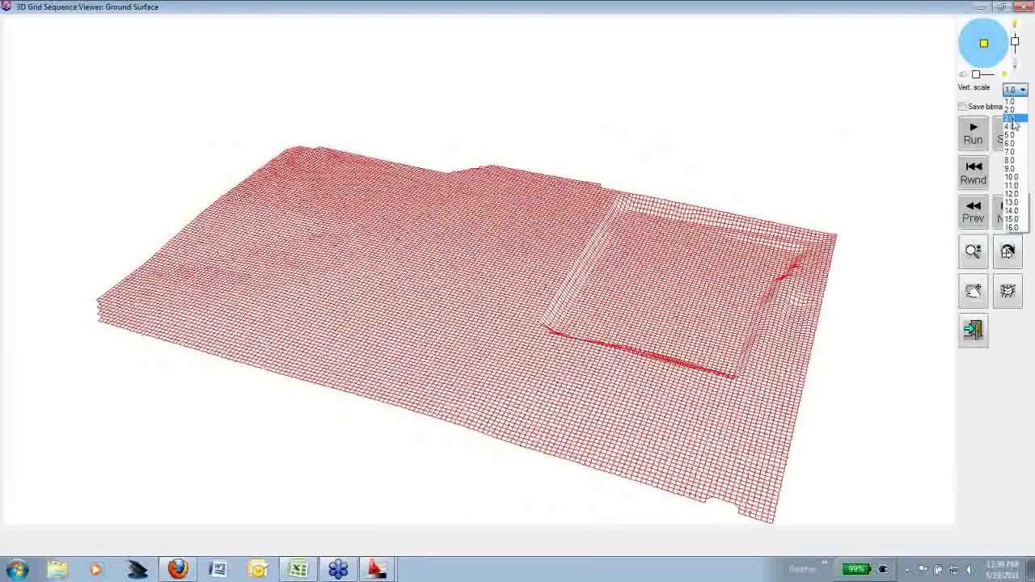
{"action": "left_click", "coordinate": [1012, 118]}
{"action": "left_click", "coordinate": [1007, 291]}
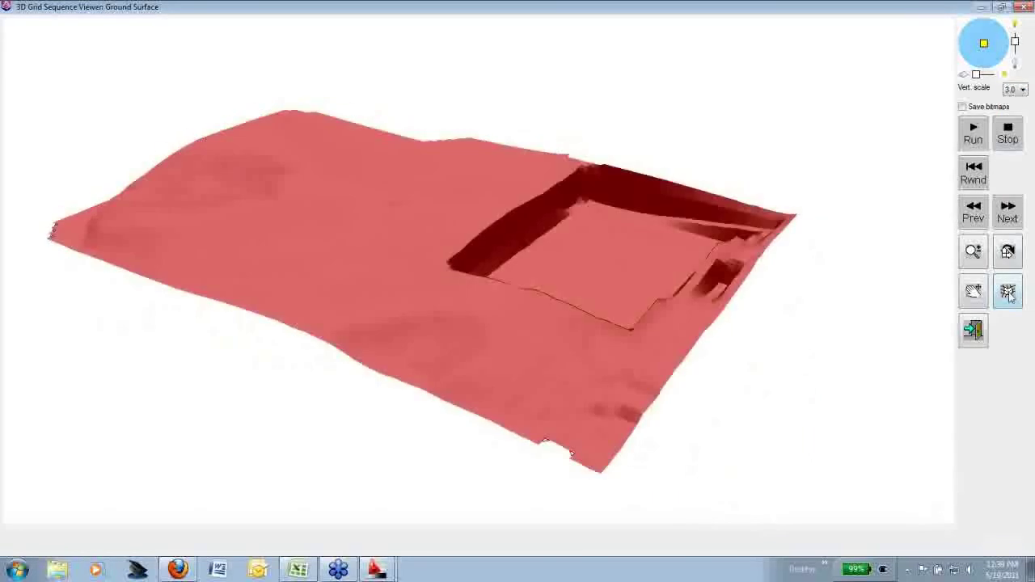
{"action": "left_click", "coordinate": [975, 139]}
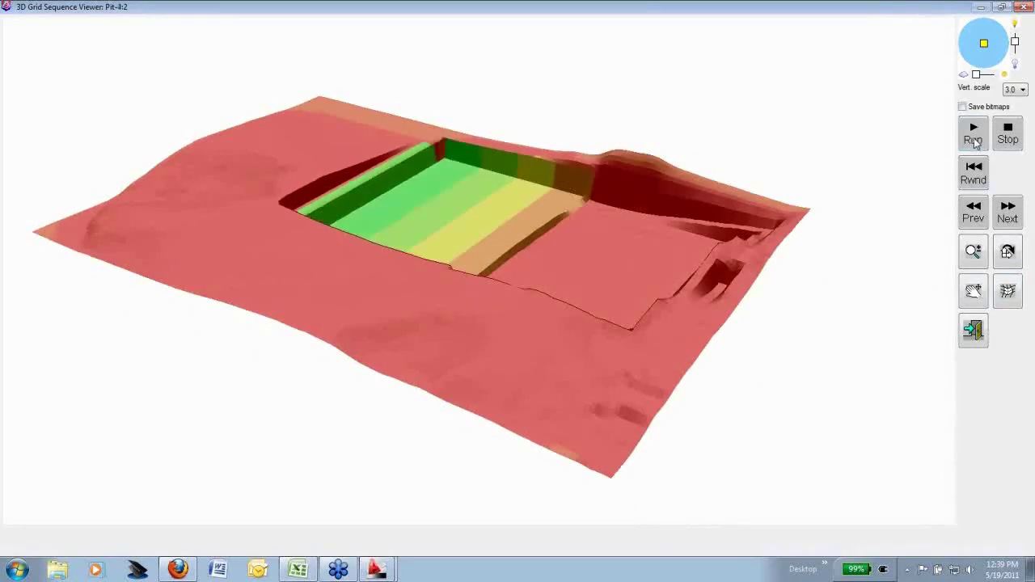
Switch the mined surface to wireframe, inspect it from different angles and close the sequence viewer
{"action": "left_click", "coordinate": [1008, 296]}
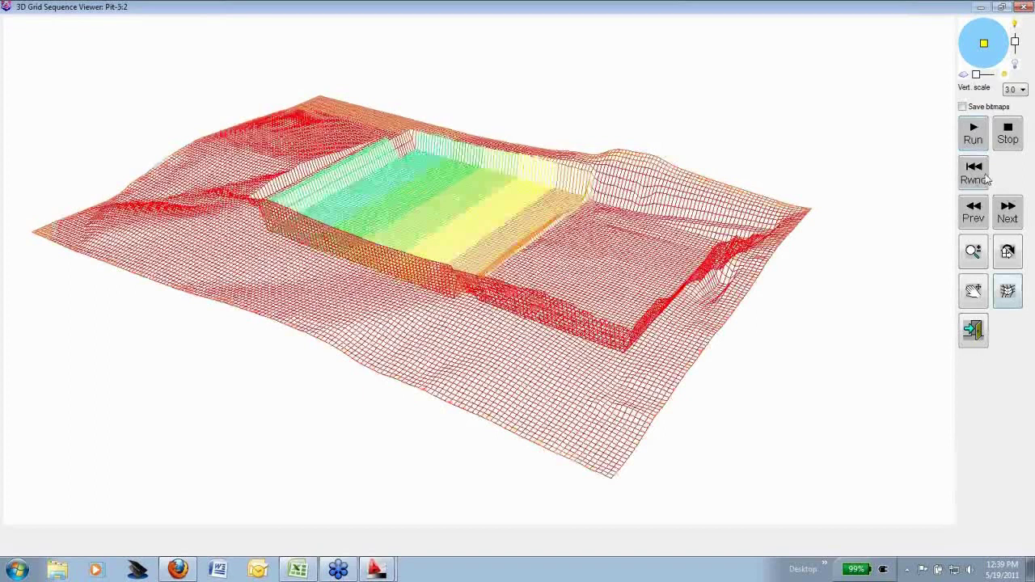
{"action": "left_click", "coordinate": [975, 173]}
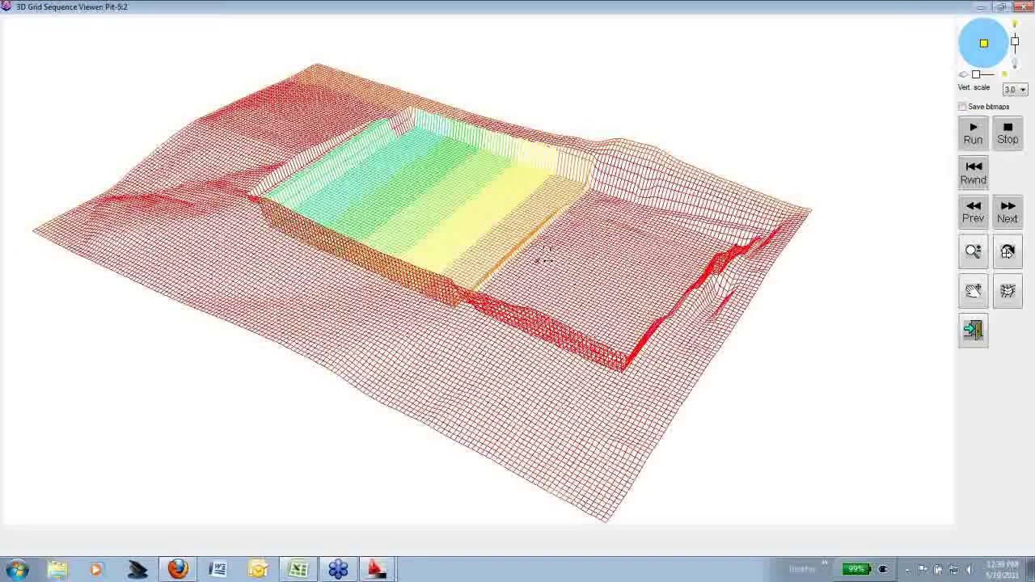
{"action": "left_click_drag", "start_coordinate": [545, 257], "coordinate": [481, 253]}
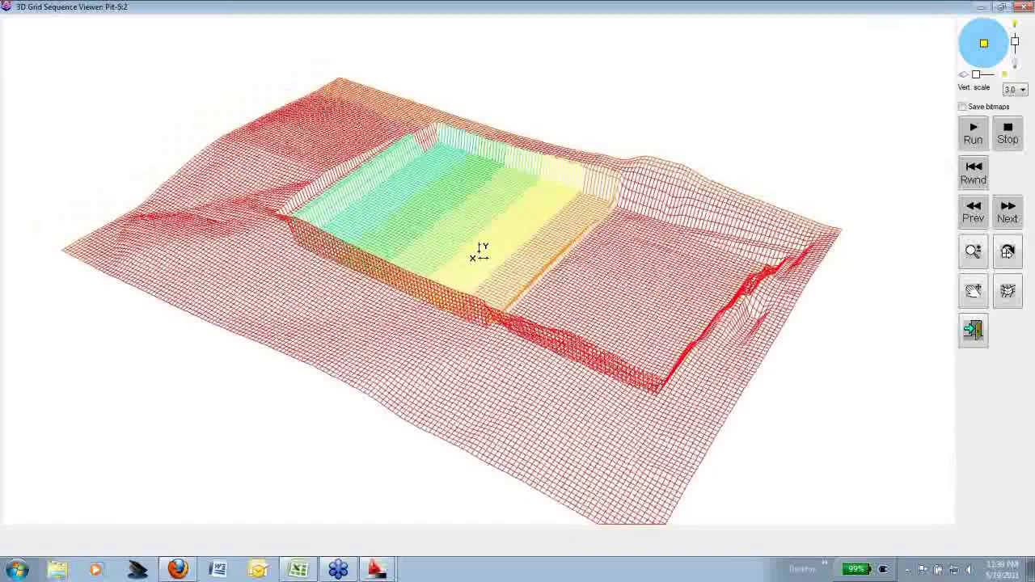
{"action": "left_click_drag", "start_coordinate": [479, 253], "coordinate": [508, 244]}
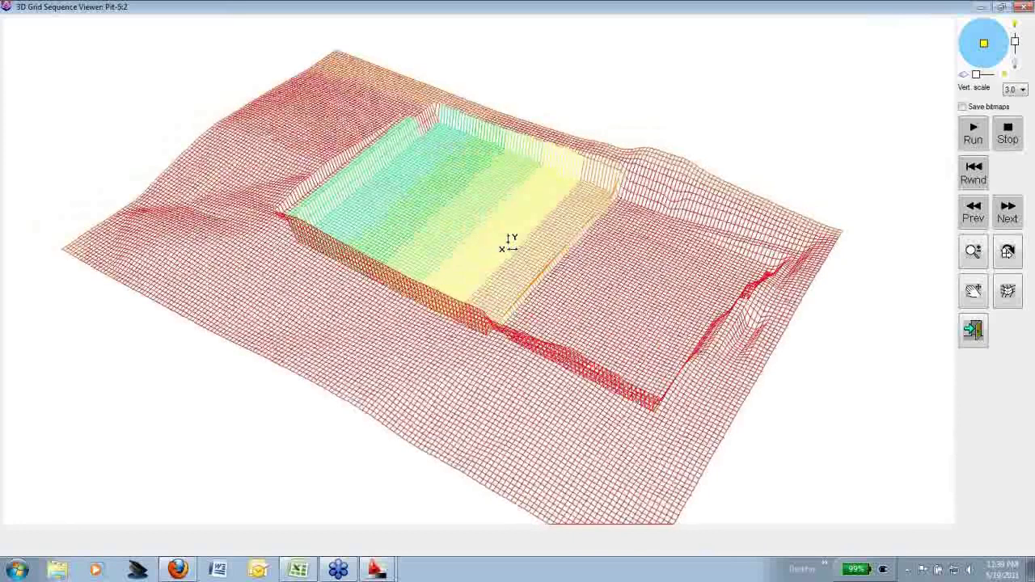
{"action": "left_click", "coordinate": [973, 332]}
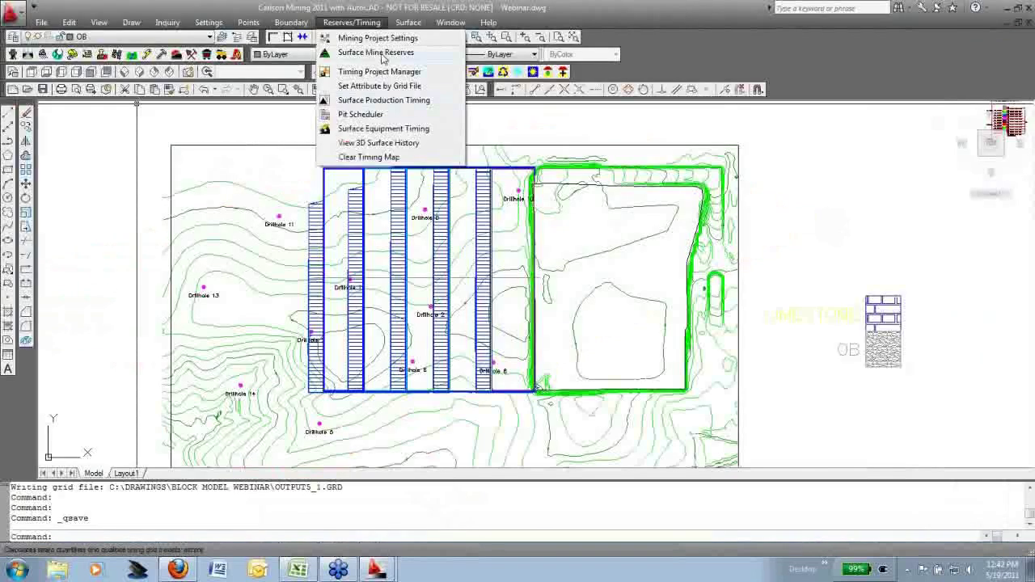
Run Surface Mine Reserves by named pit with Geologic Model.pre, surface history Webinar.gsq and grade parameter file LS CA.gpf
{"action": "left_click", "coordinate": [383, 53]}
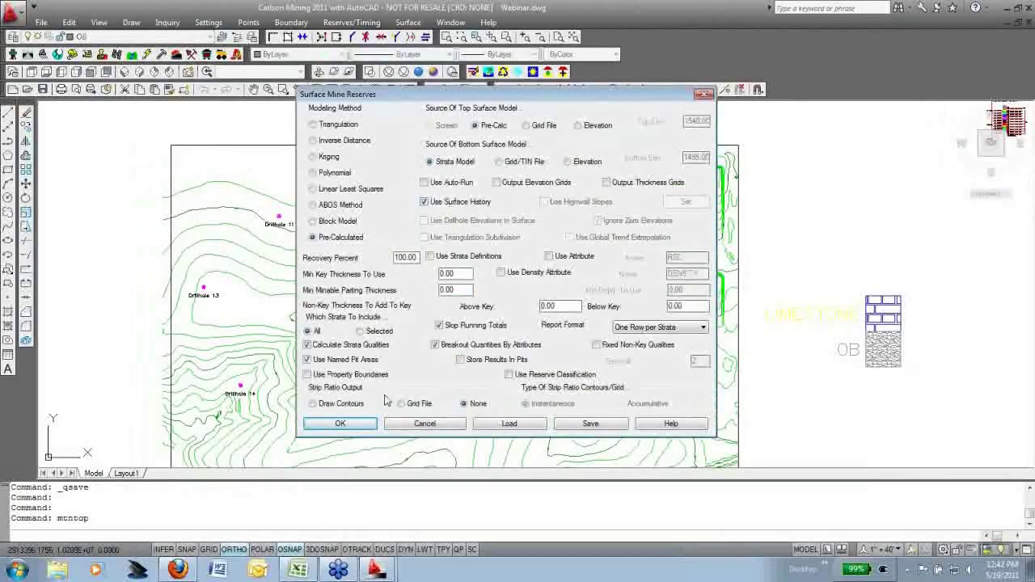
{"action": "left_click", "coordinate": [365, 426]}
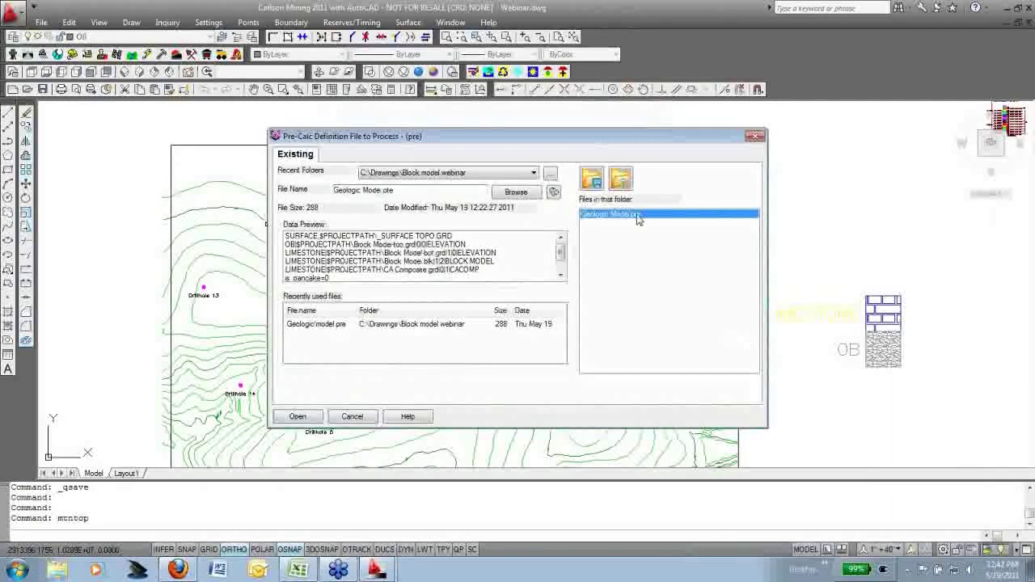
{"action": "double_click", "coordinate": [638, 215]}
{"action": "double_click", "coordinate": [612, 240]}
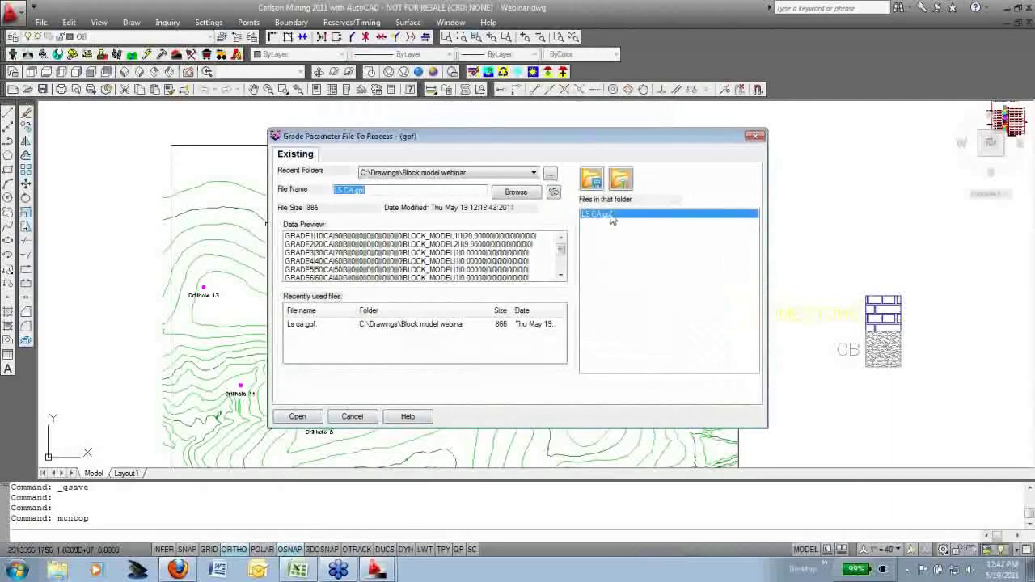
{"action": "double_click", "coordinate": [611, 215]}
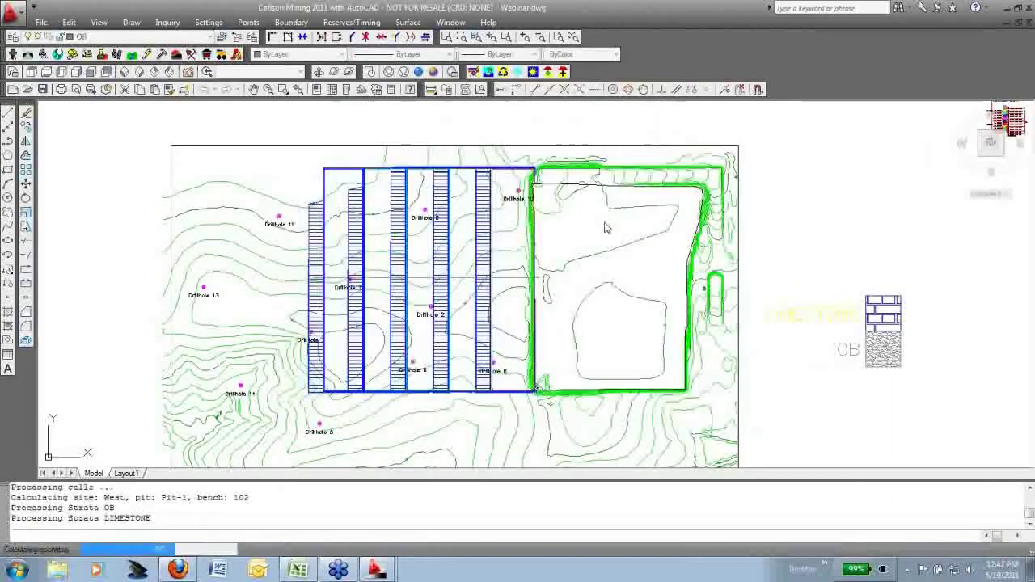
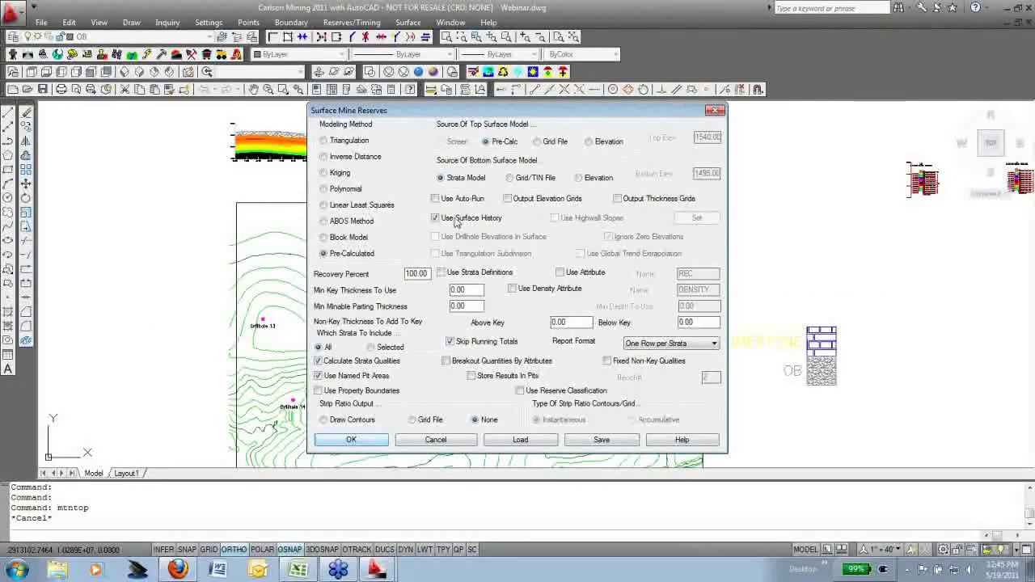
Recalculate the surface mine reserves without the attribute breakout, using the Webinar.gsq surface history
{"action": "left_click", "coordinate": [352, 442]}
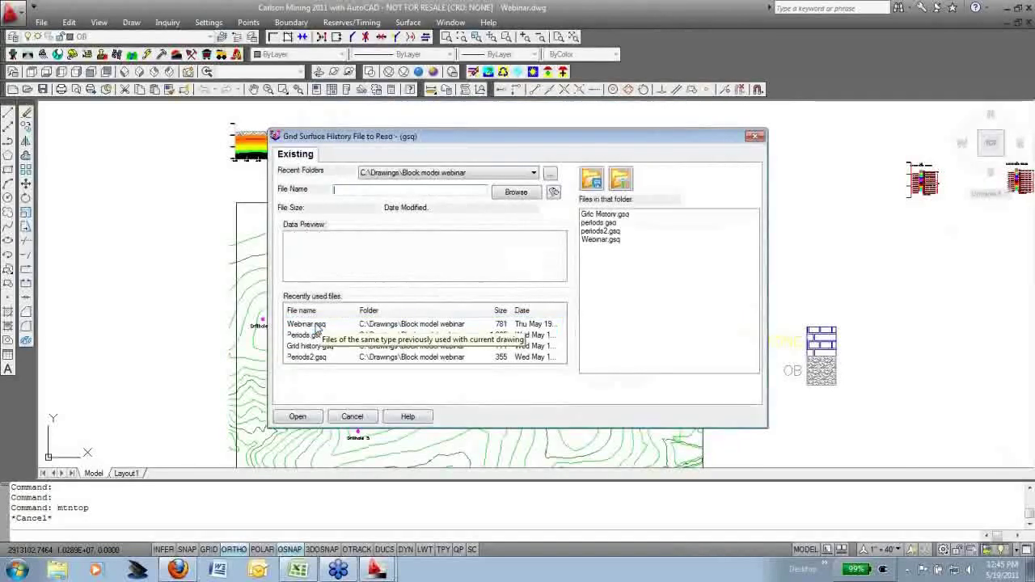
{"action": "double_click", "coordinate": [614, 243]}
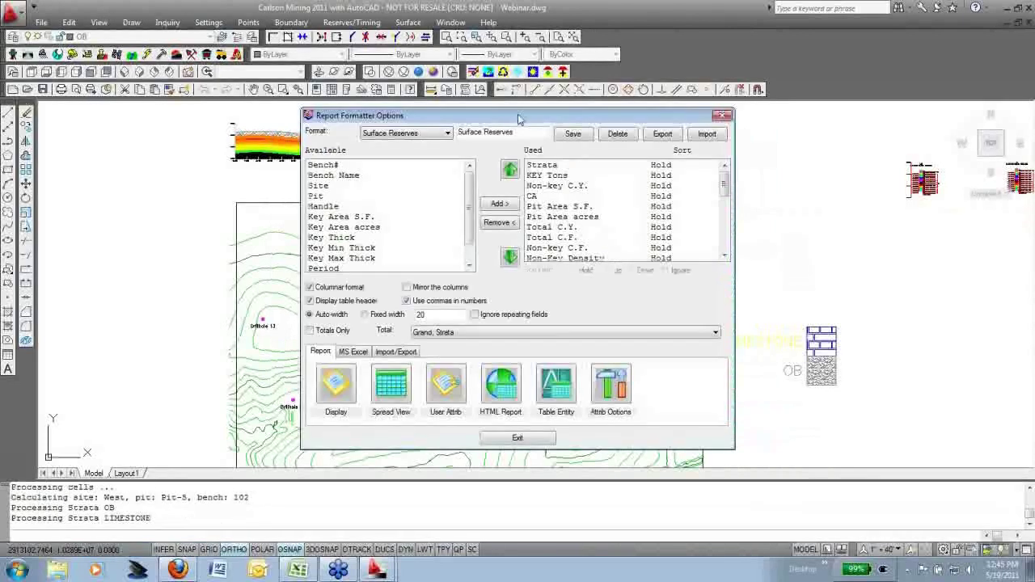
{"action": "left_click_drag", "start_coordinate": [519, 119], "coordinate": [513, 121]}
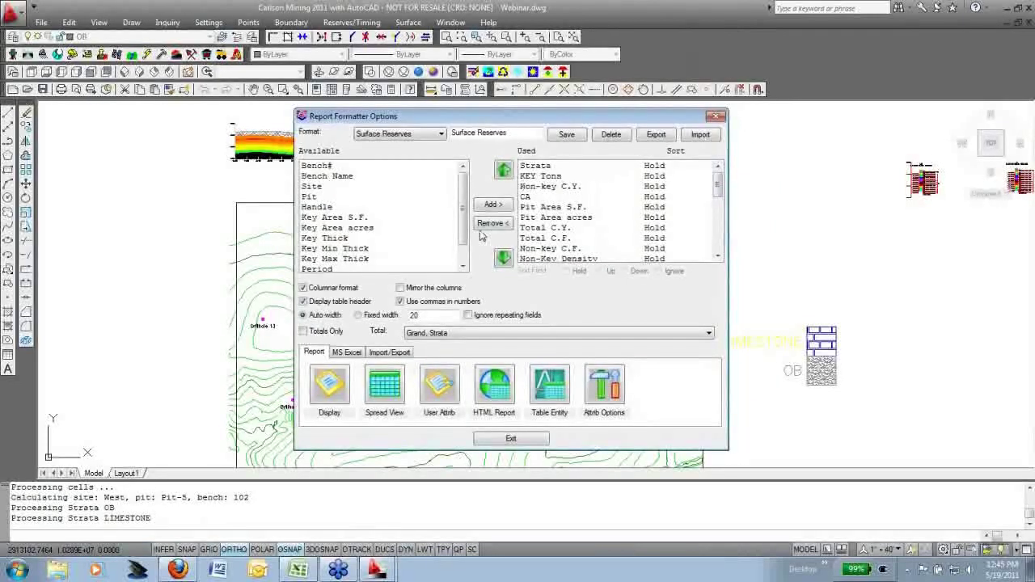
Add Pit as the first field of the Surface Reserves report, sorted upward with grand and pit totals, and display the report
{"action": "left_click", "coordinate": [454, 332]}
{"action": "left_click", "coordinate": [310, 202]}
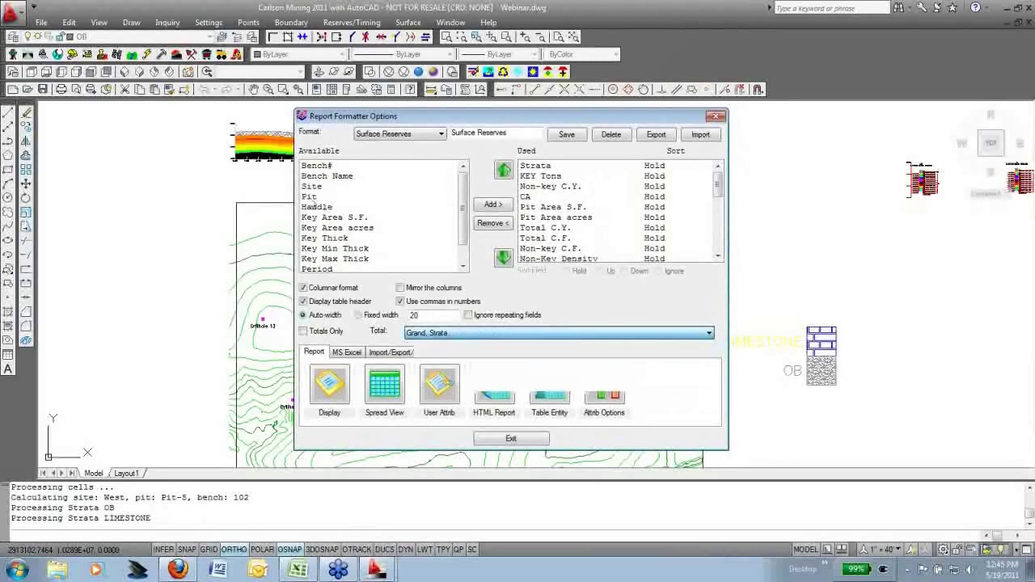
{"action": "left_click", "coordinate": [310, 199]}
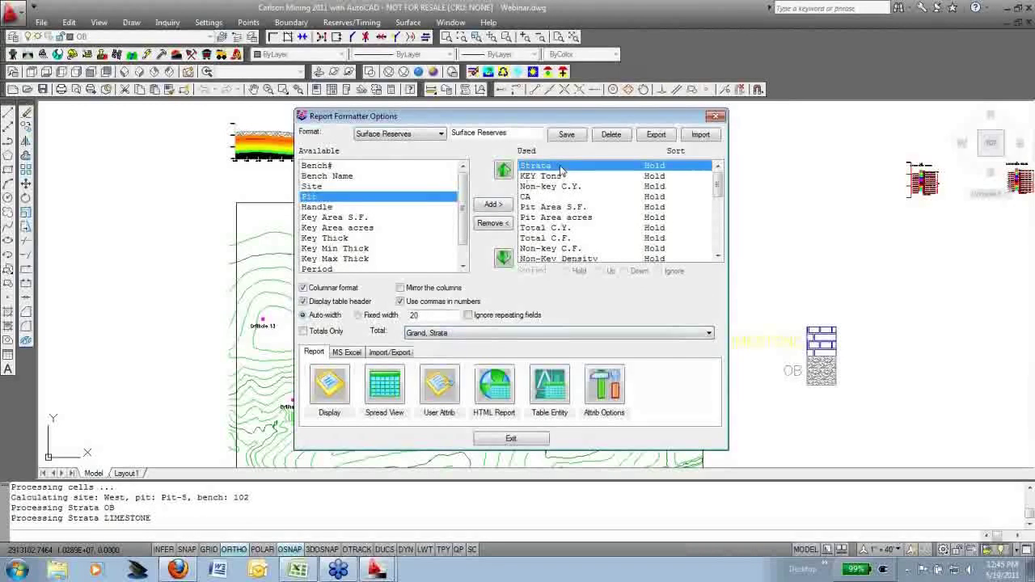
{"action": "left_click", "coordinate": [493, 204]}
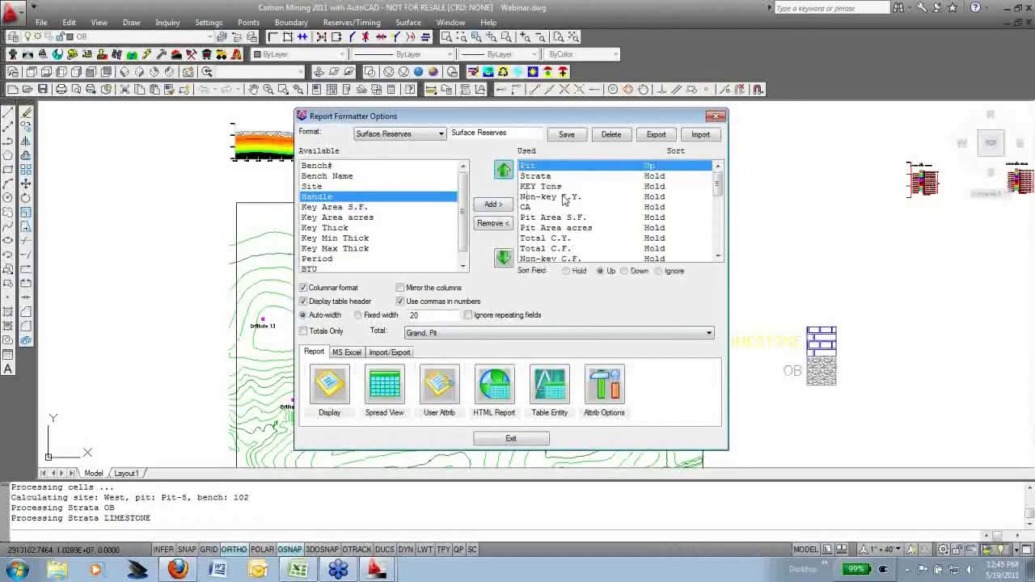
{"action": "scroll", "coordinate": [461, 237], "scroll_direction": "down", "scroll_amount": 1}
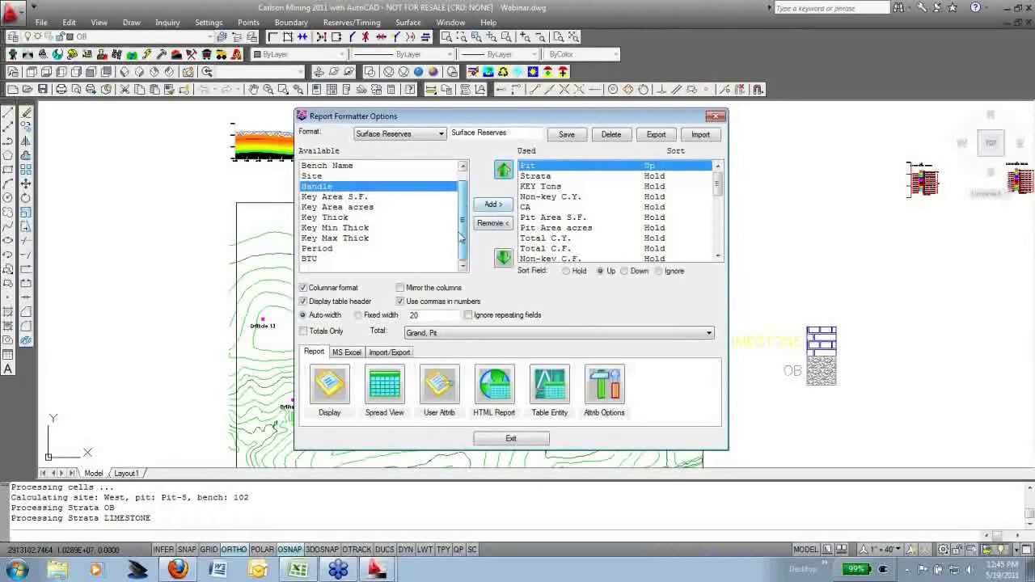
{"action": "scroll", "coordinate": [460, 236], "scroll_direction": "up", "scroll_amount": 1}
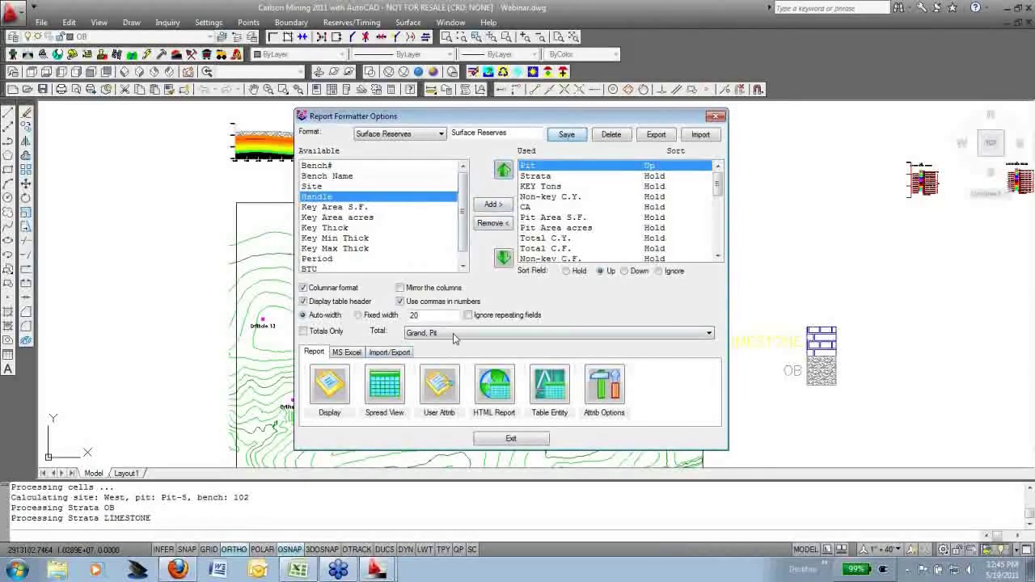
{"action": "left_click", "coordinate": [332, 393]}
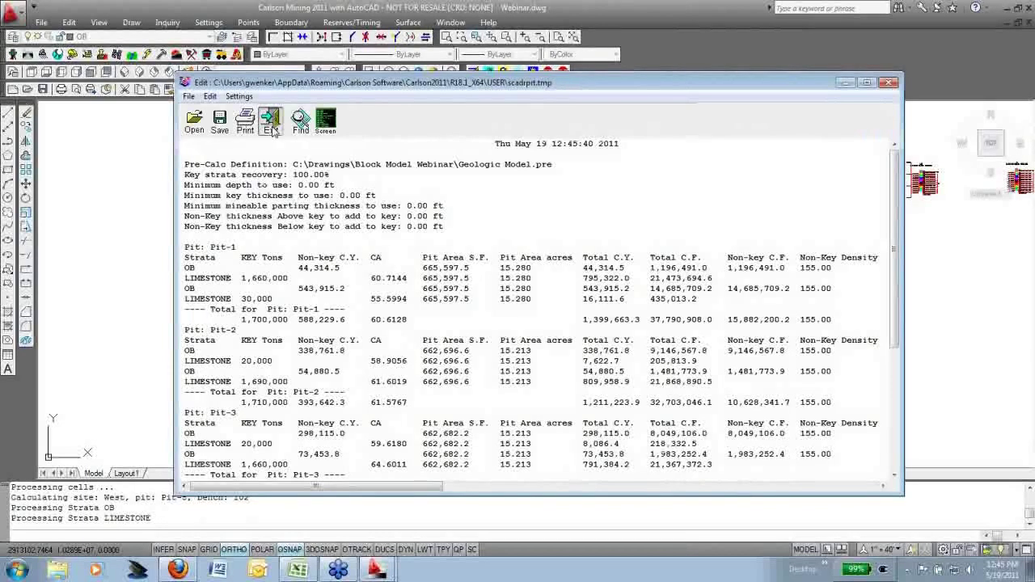
Export the surface reserves report with totals to a new Excel workbook and review the KEY Tons and CA totals for Pit-1
{"action": "left_click", "coordinate": [270, 123]}
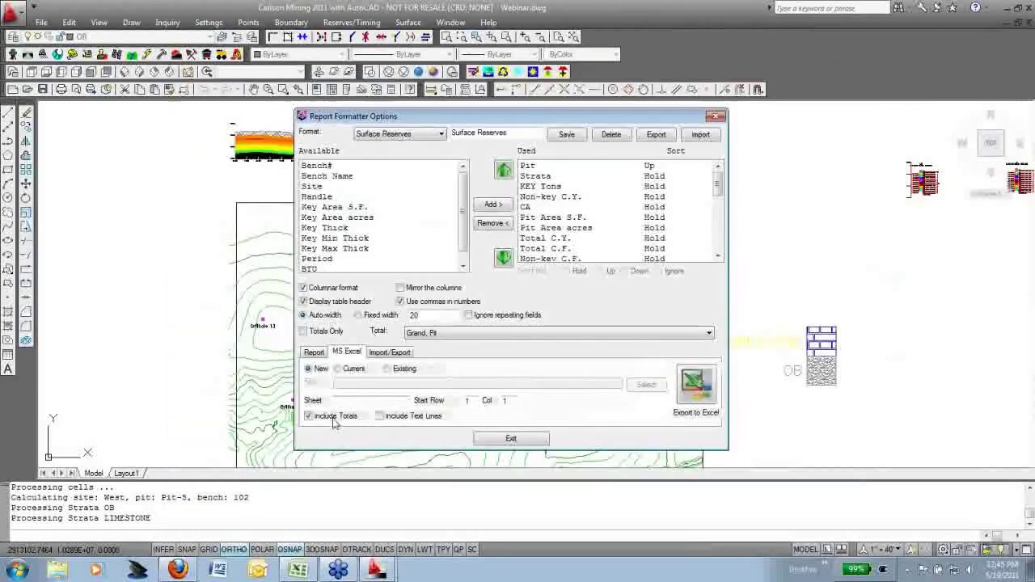
{"action": "left_click", "coordinate": [702, 388]}
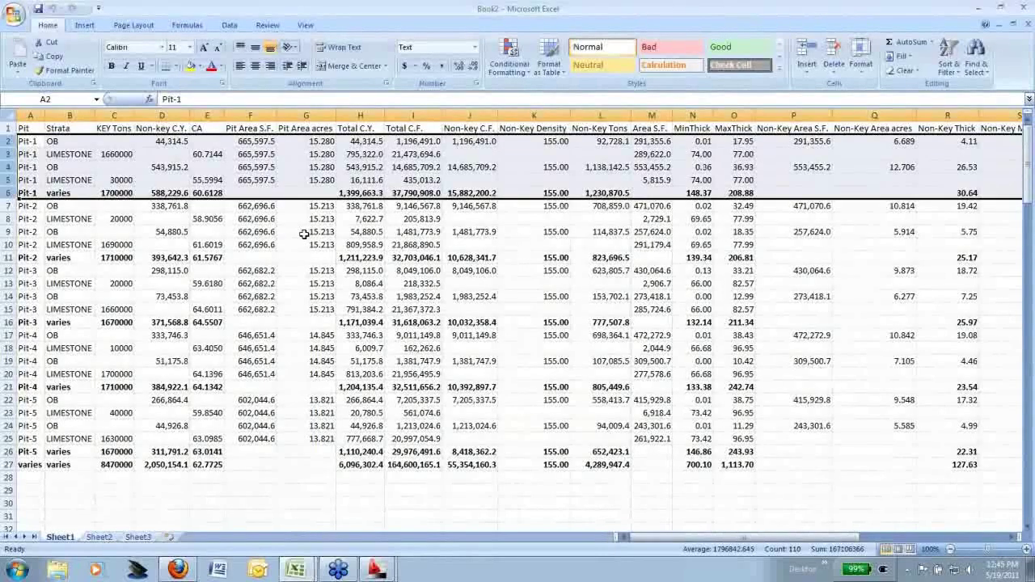
{"action": "left_click", "coordinate": [122, 193]}
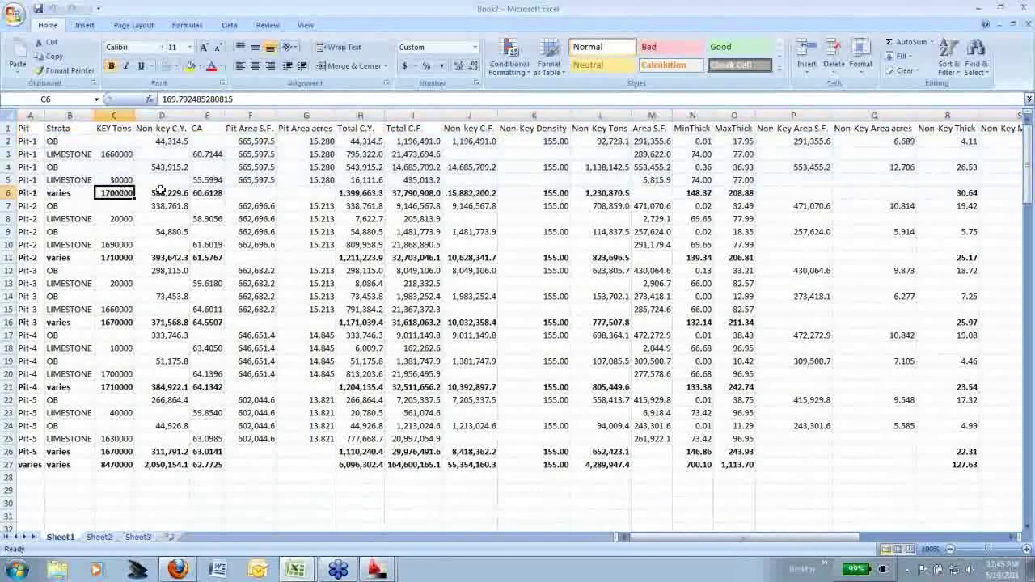
{"action": "left_click", "coordinate": [203, 193]}
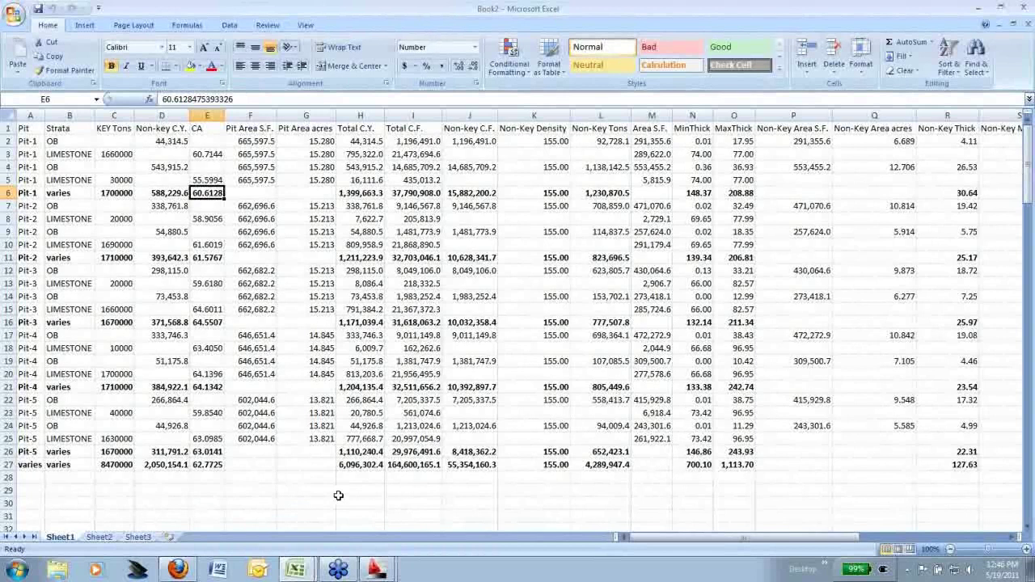
{"action": "key", "text": "ctrl+Home"}
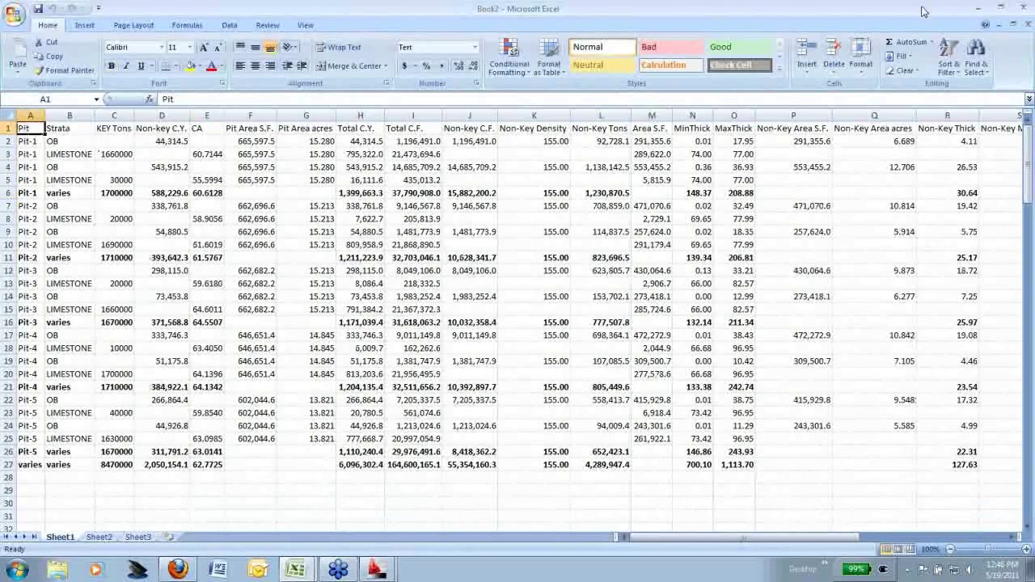
Close the exported workbook without saving it and exit the report formatter
{"action": "left_click", "coordinate": [1024, 14]}
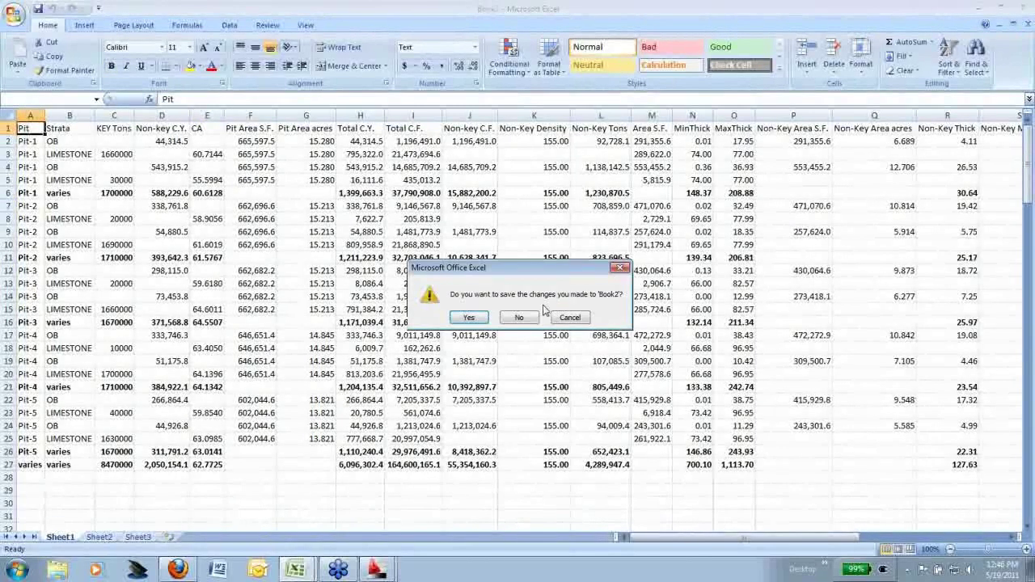
{"action": "left_click", "coordinate": [524, 317]}
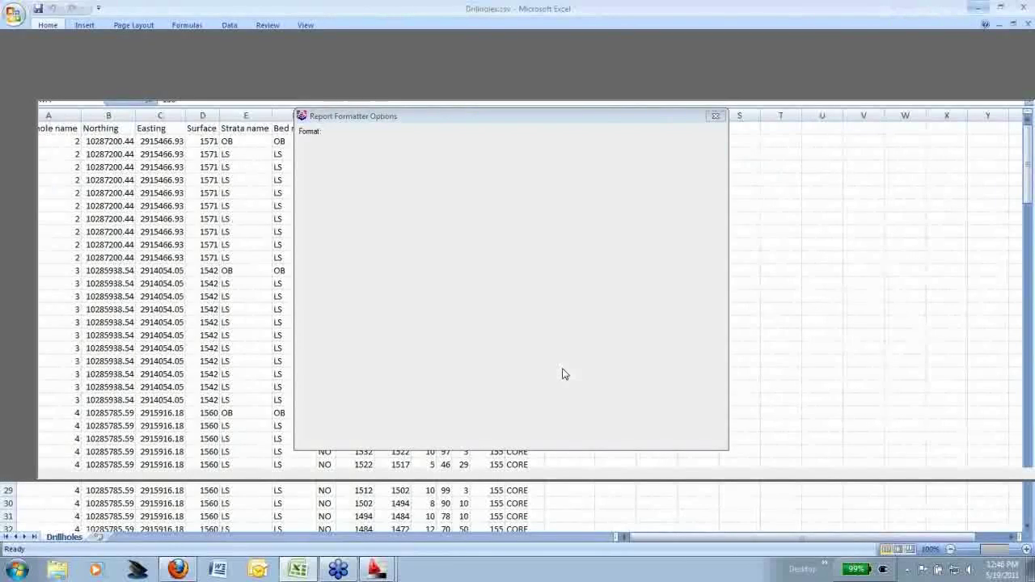
{"action": "left_click_drag", "start_coordinate": [558, 116], "coordinate": [554, 109]}
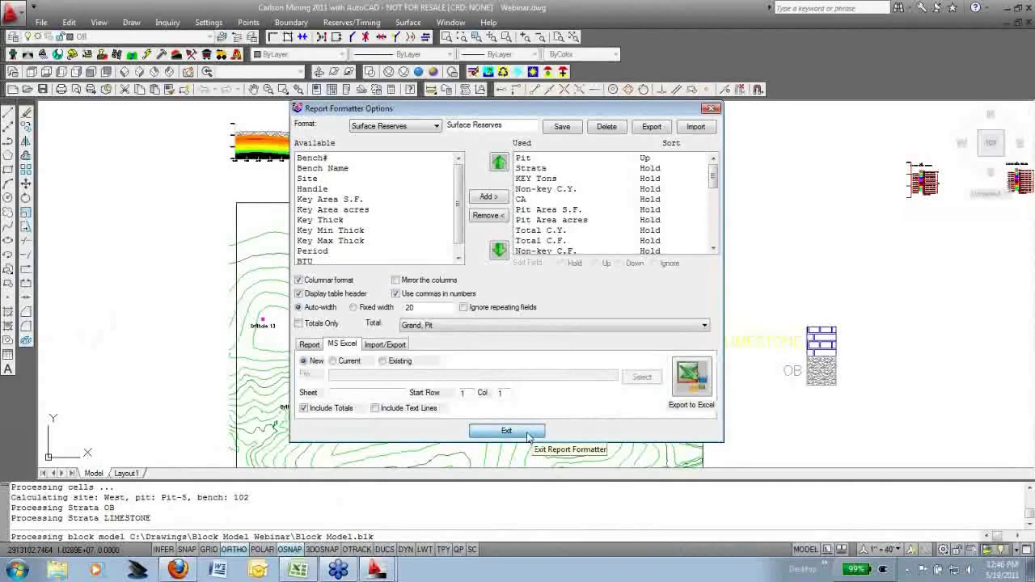
{"action": "left_click", "coordinate": [526, 435]}
Freeze the PIT_SIDE layer by picking the hatched pit side slopes in the western mine area
{"action": "middle_click_drag", "start_coordinate": [587, 358], "coordinate": [552, 343]}
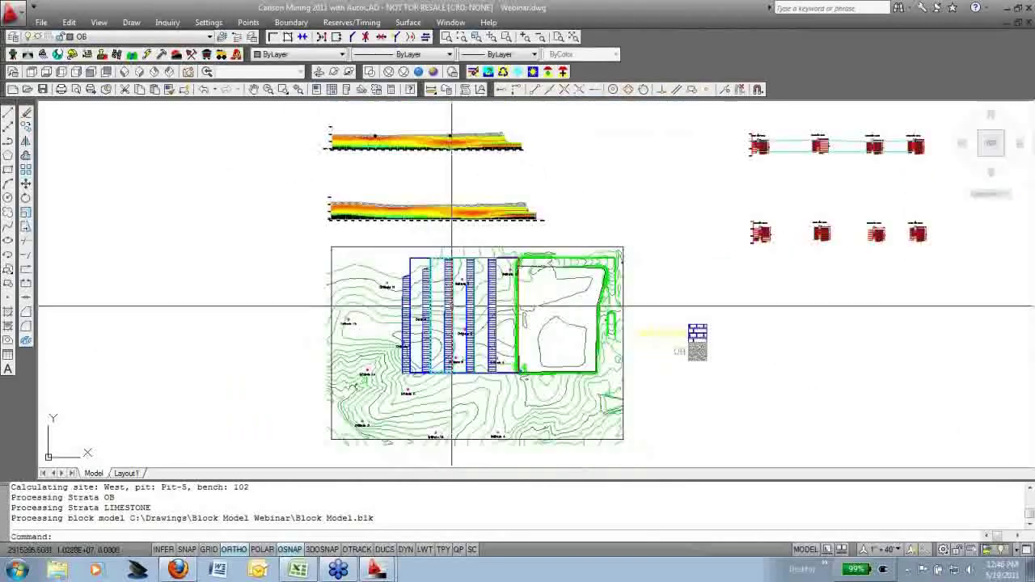
{"action": "scroll", "coordinate": [459, 283], "scroll_direction": "up", "scroll_amount": 5}
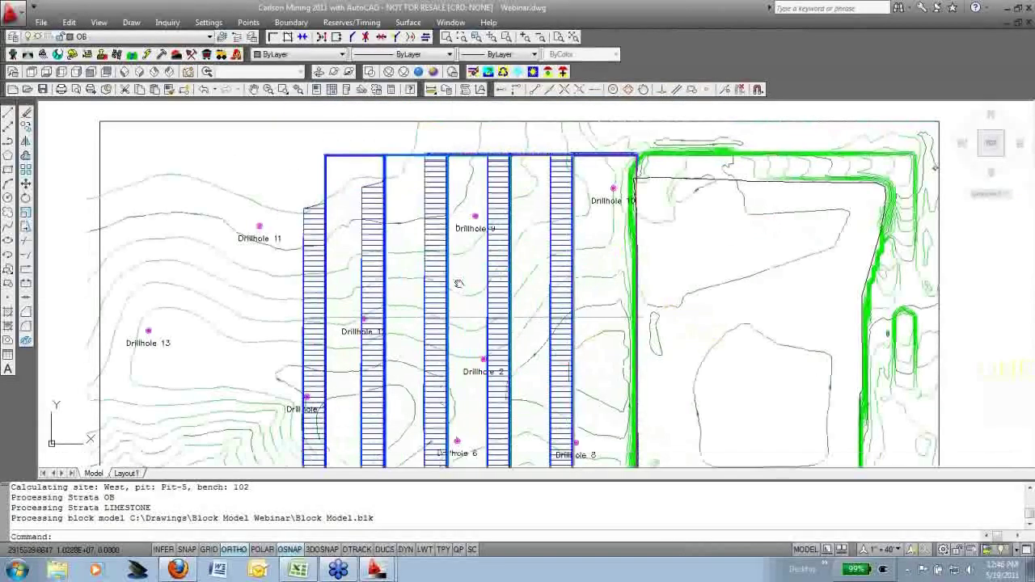
{"action": "middle_click_drag", "start_coordinate": [458, 283], "coordinate": [443, 249]}
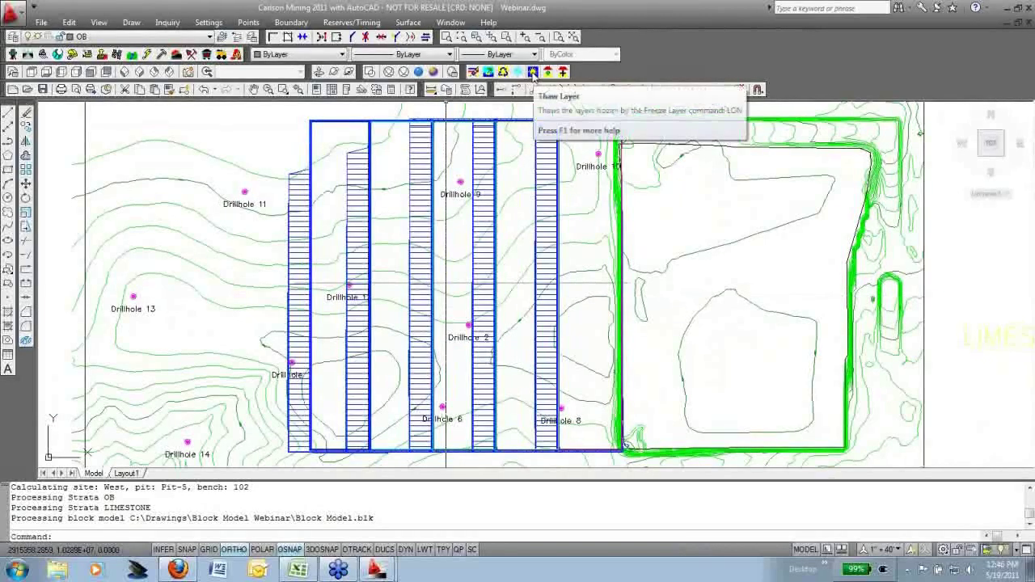
{"action": "left_click", "coordinate": [519, 73]}
{"action": "left_click", "coordinate": [553, 122]}
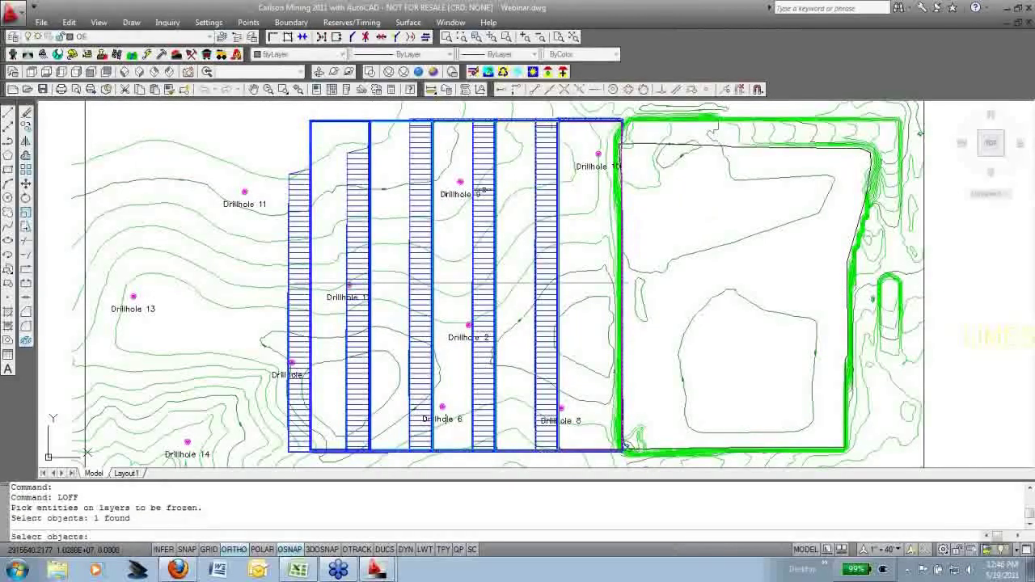
{"action": "left_click", "coordinate": [486, 191]}
{"action": "left_click", "coordinate": [419, 194]}
{"action": "key", "text": "Return"}
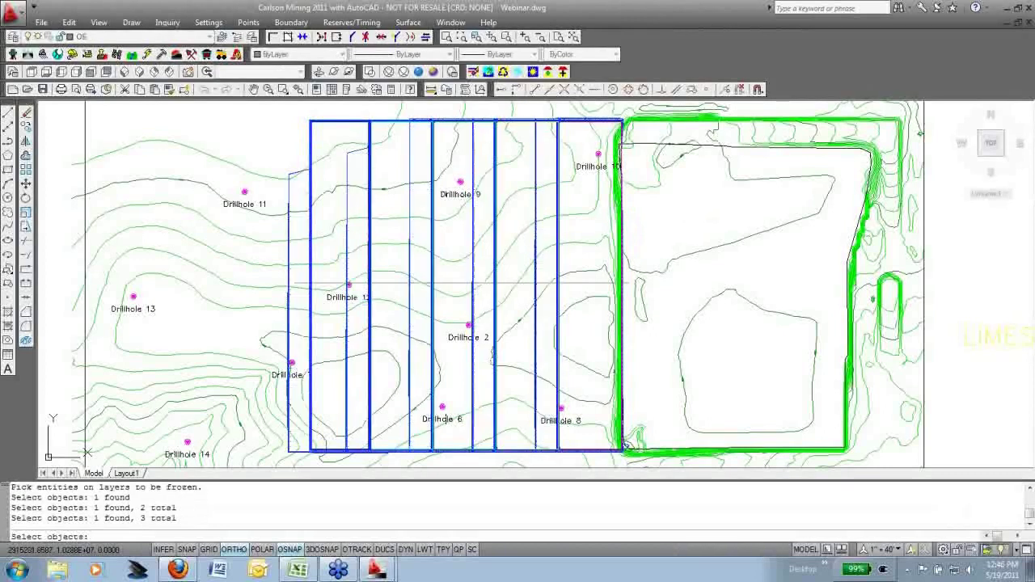
Freeze the bench layers PIT-Pit-1, PIT-Pit-2 and PIT-Pit-3 by picking their outlines along the northern edge
{"action": "scroll", "coordinate": [570, 118], "scroll_direction": "up", "scroll_amount": 3}
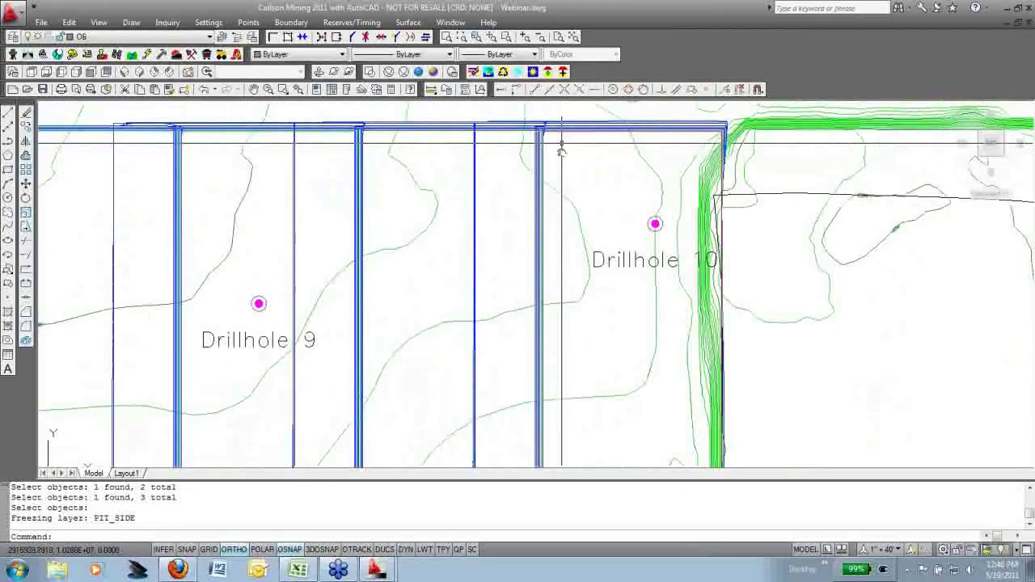
{"action": "key", "text": "Return"}
{"action": "middle_click_drag", "start_coordinate": [557, 146], "coordinate": [561, 217]}
{"action": "left_click", "coordinate": [547, 195]}
{"action": "left_click", "coordinate": [498, 194]}
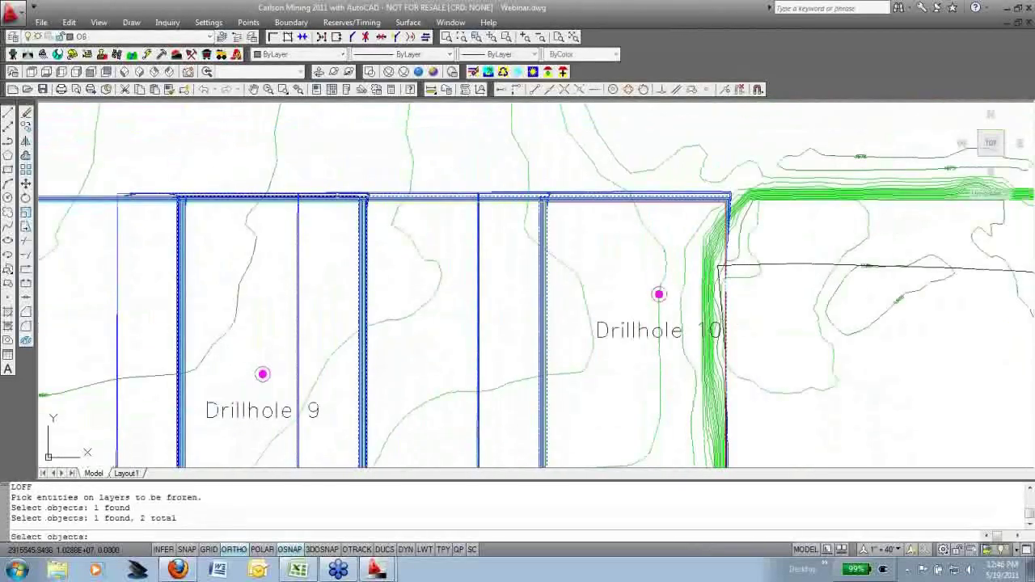
{"action": "left_click", "coordinate": [333, 195]}
{"action": "key", "text": "Return"}
Freeze the remaining bench layers PIT-Pit-4 and PIT-Pit-5 by picking their outlines
{"action": "scroll", "coordinate": [372, 189], "scroll_direction": "down", "scroll_amount": 4}
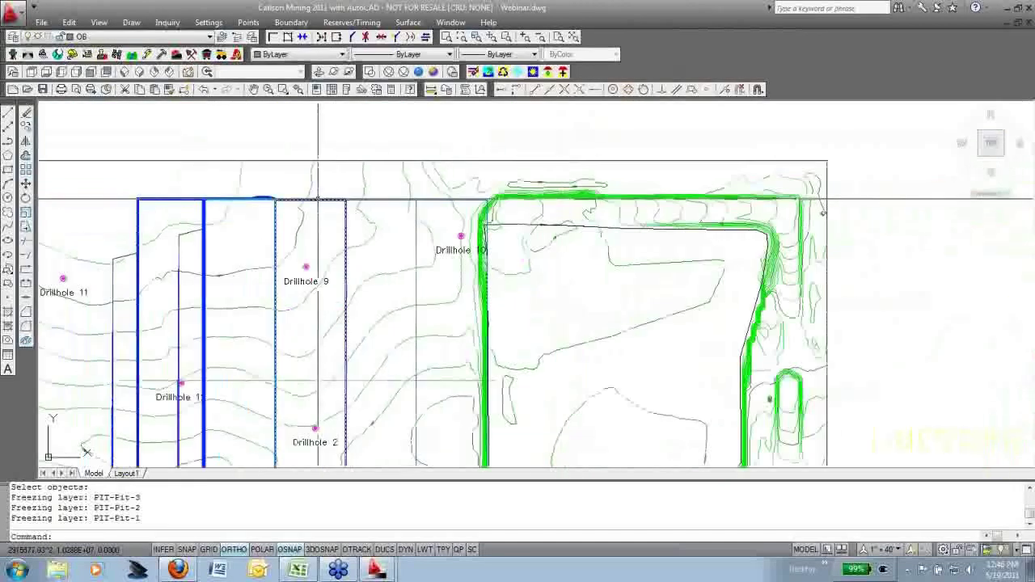
{"action": "key", "text": "Return"}
{"action": "middle_click_drag", "start_coordinate": [372, 189], "coordinate": [586, 165]}
{"action": "scroll", "coordinate": [469, 162], "scroll_direction": "up", "scroll_amount": 5}
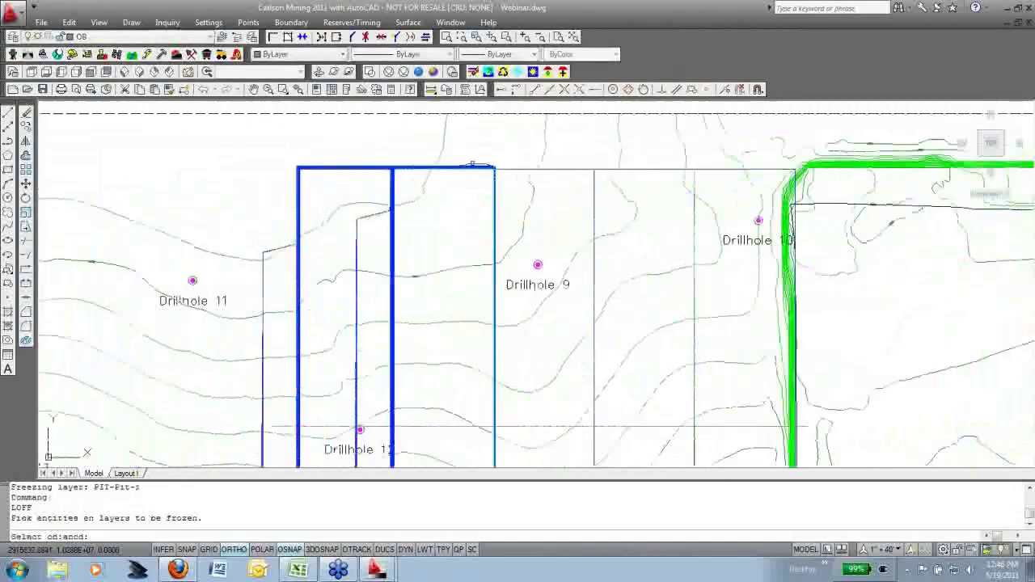
{"action": "left_click", "coordinate": [203, 179]}
{"action": "left_click", "coordinate": [192, 177]}
{"action": "key", "text": "Return"}
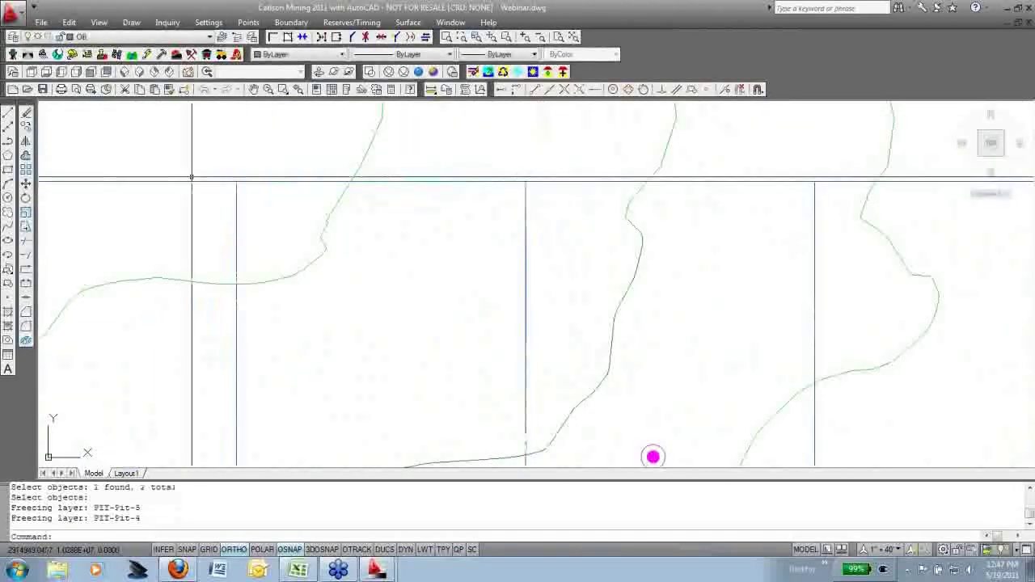
Save the drawing with only the original pit polylines left in the western area
{"action": "scroll", "coordinate": [256, 216], "scroll_direction": "down", "scroll_amount": 9}
{"action": "middle_click_drag", "start_coordinate": [254, 218], "coordinate": [432, 212]}
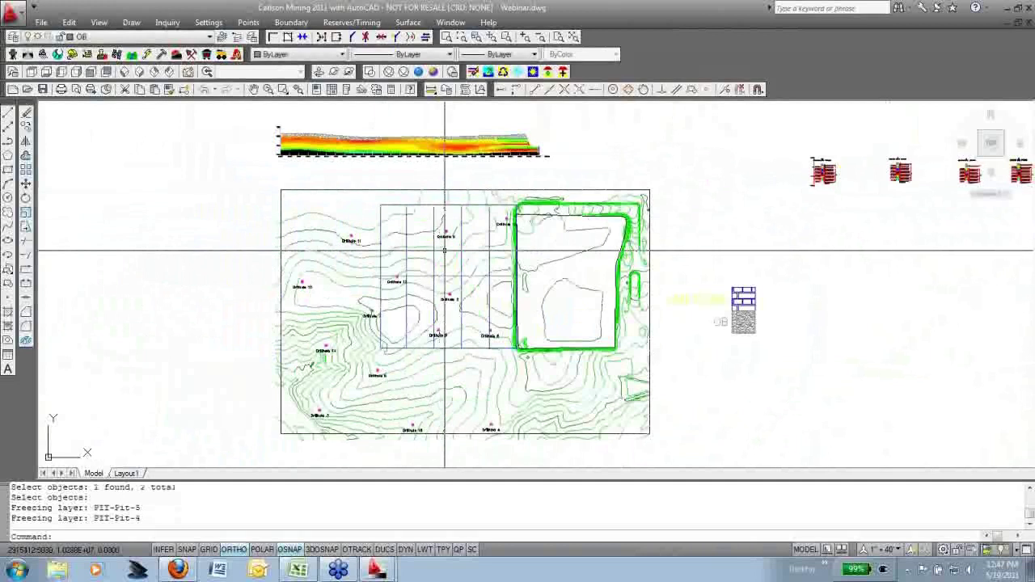
{"action": "scroll", "coordinate": [444, 251], "scroll_direction": "up", "scroll_amount": 3}
{"action": "key", "text": "ctrl+s"}
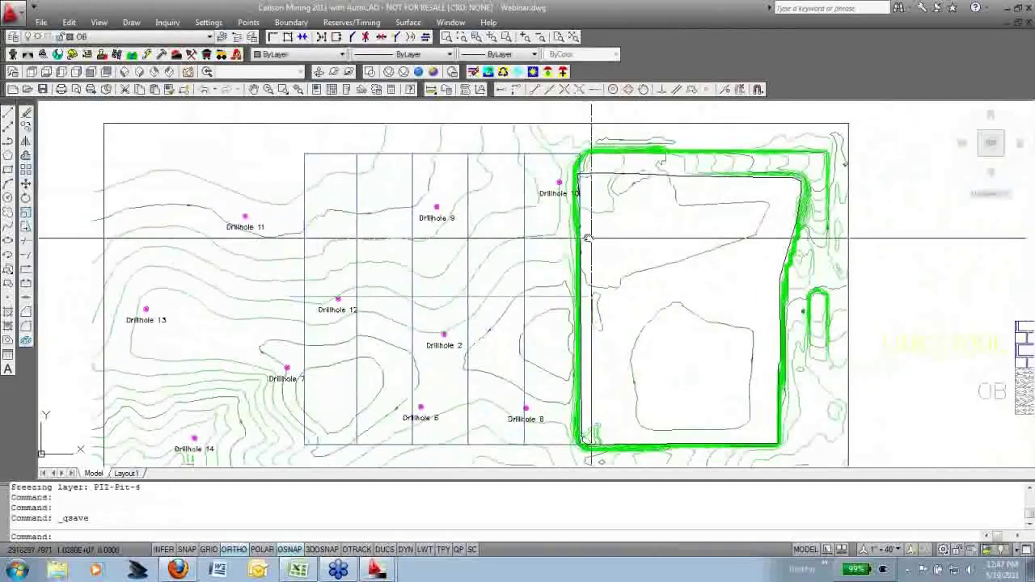
Start Surface Production Timing with 100% recovery, a key strata density of 155 and the strata model as bottom surface
{"action": "left_click", "coordinate": [351, 22]}
{"action": "left_click", "coordinate": [406, 100]}
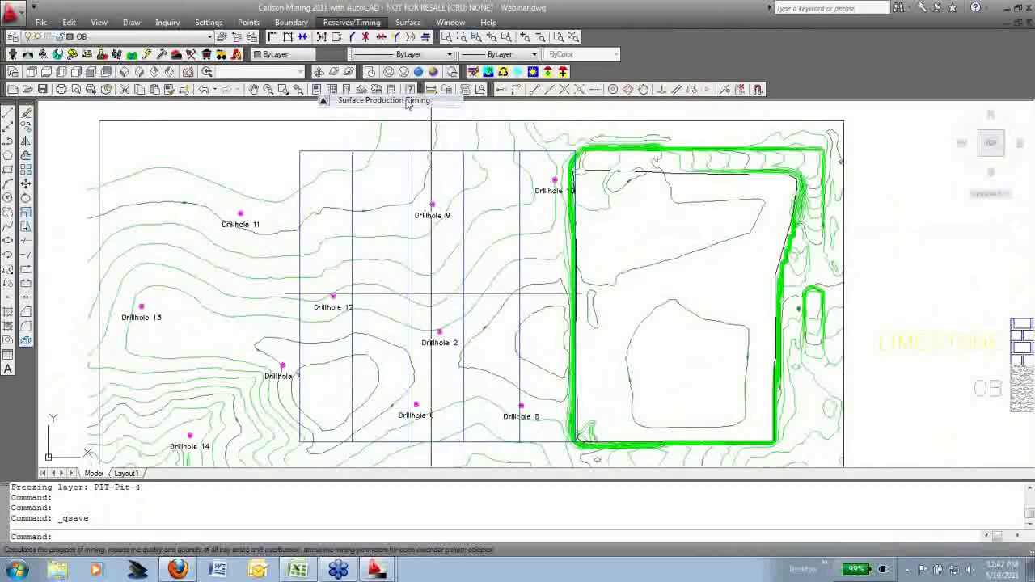
{"action": "double_click", "coordinate": [596, 217]}
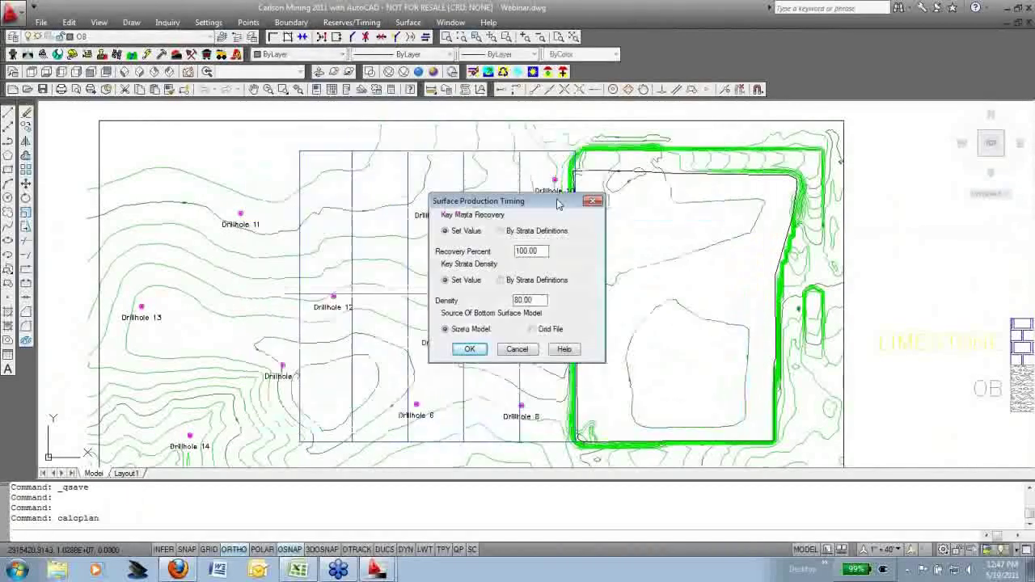
{"action": "left_click_drag", "start_coordinate": [525, 192], "coordinate": [522, 194]}
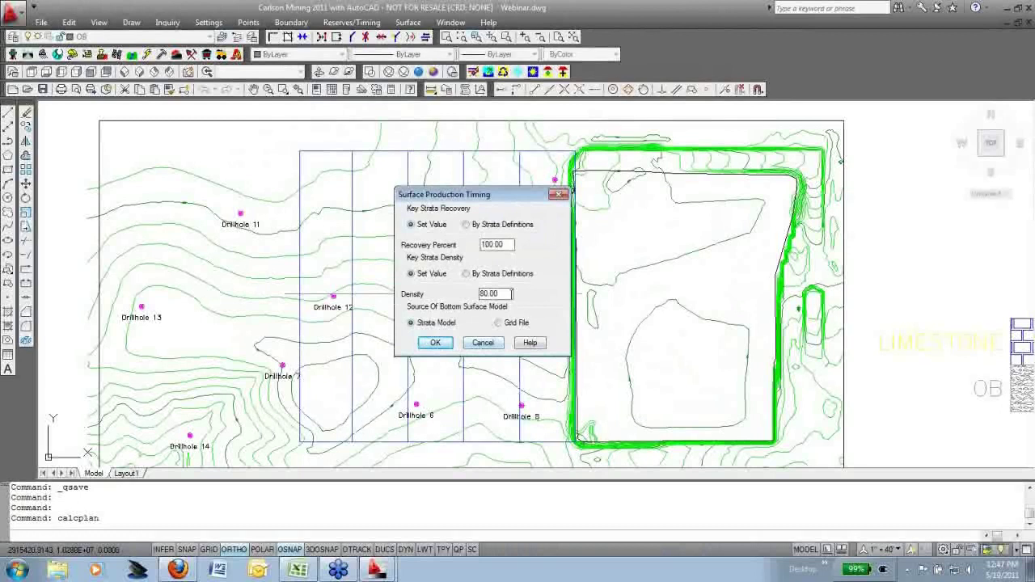
{"action": "left_click_drag", "start_coordinate": [510, 294], "coordinate": [431, 302]}
{"action": "type", "text": "155"}
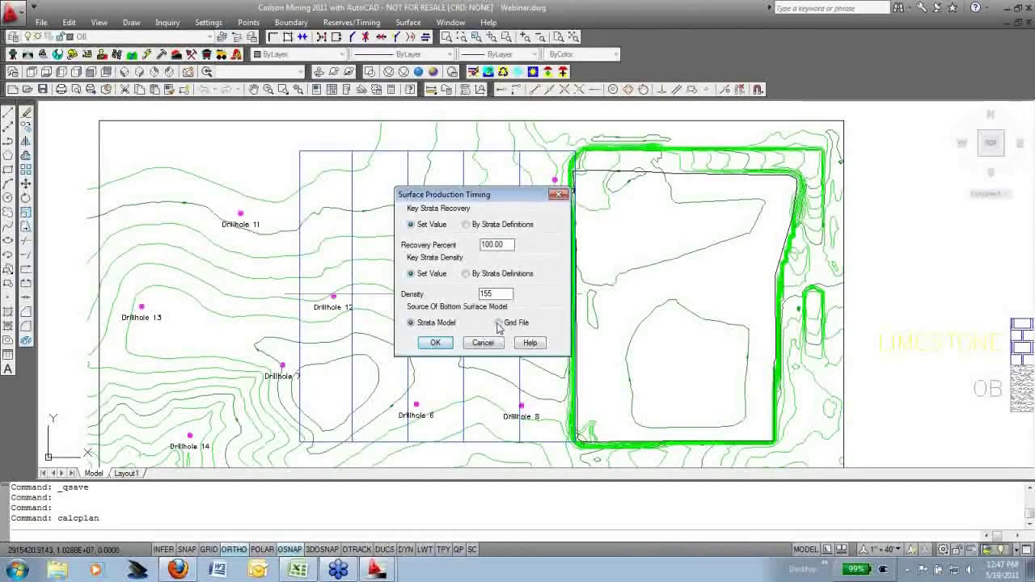
{"action": "left_click", "coordinate": [436, 345]}
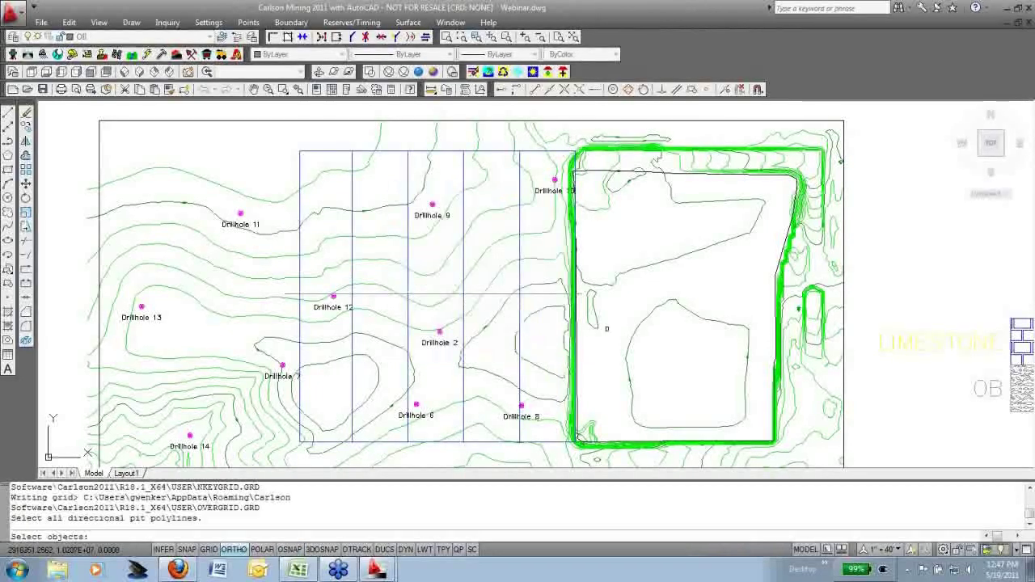
Select the five western directional pit polylines and assign all pits to the production timing sequence
{"action": "left_click", "coordinate": [613, 337]}
{"action": "left_click", "coordinate": [316, 263]}
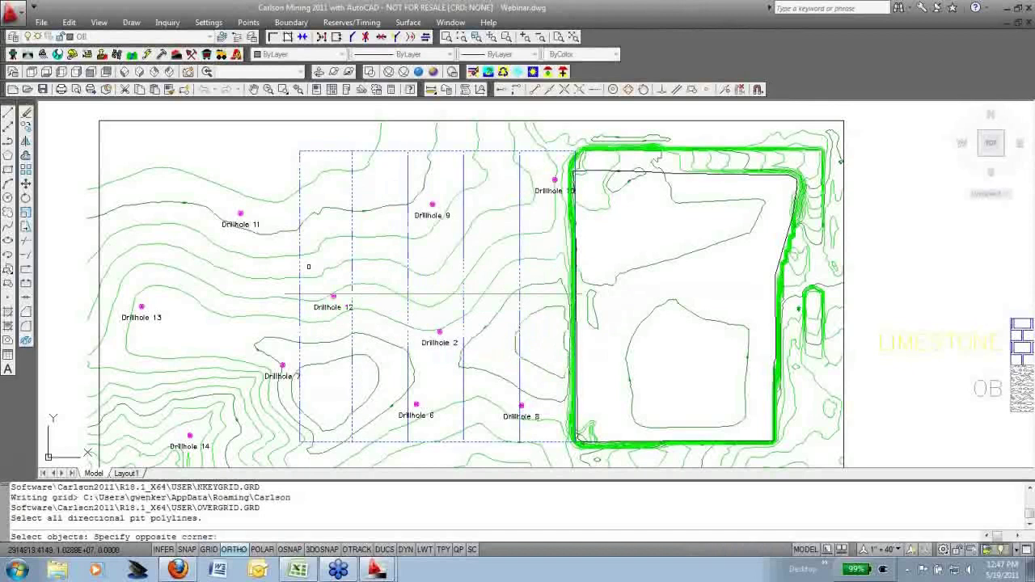
{"action": "key", "text": "Return"}
{"action": "left_click", "coordinate": [480, 310]}
{"action": "left_click", "coordinate": [507, 289]}
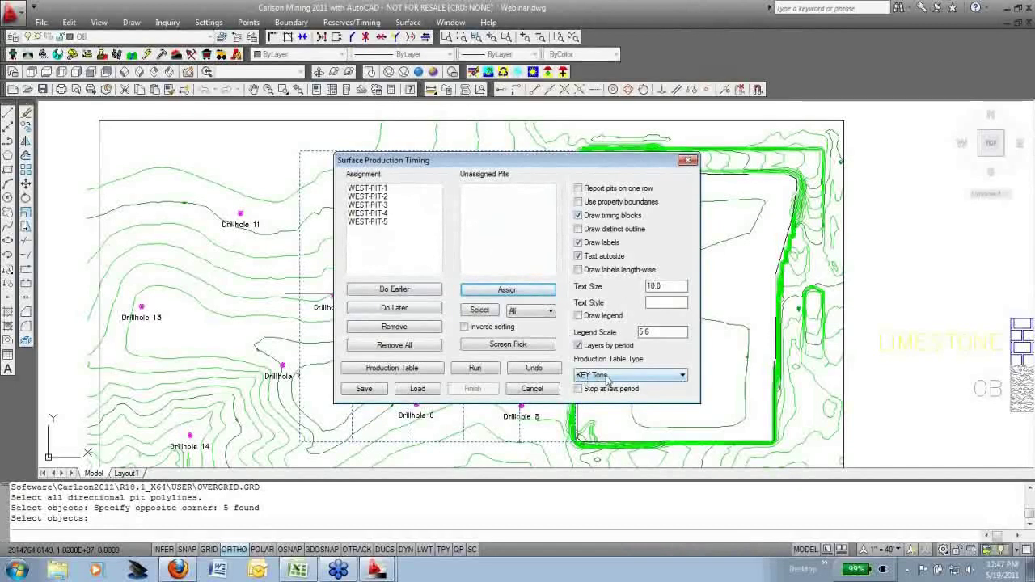
Set the first production table amount to 500000 KEY tons and accept the level definitions
{"action": "left_click", "coordinate": [420, 370]}
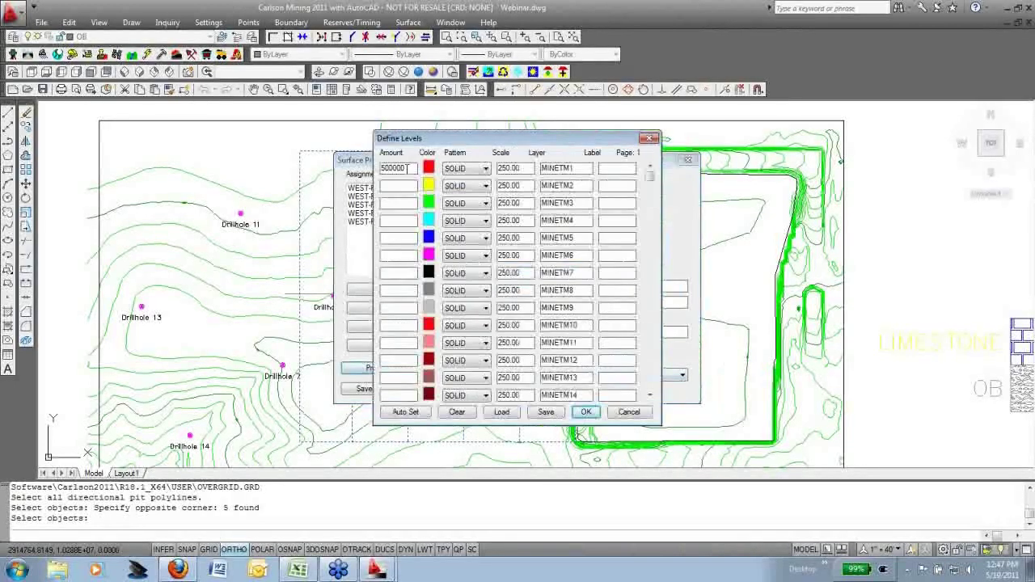
{"action": "double_click", "coordinate": [412, 170]}
{"action": "type", "text": "500"}
{"action": "type", "text": ".00"}
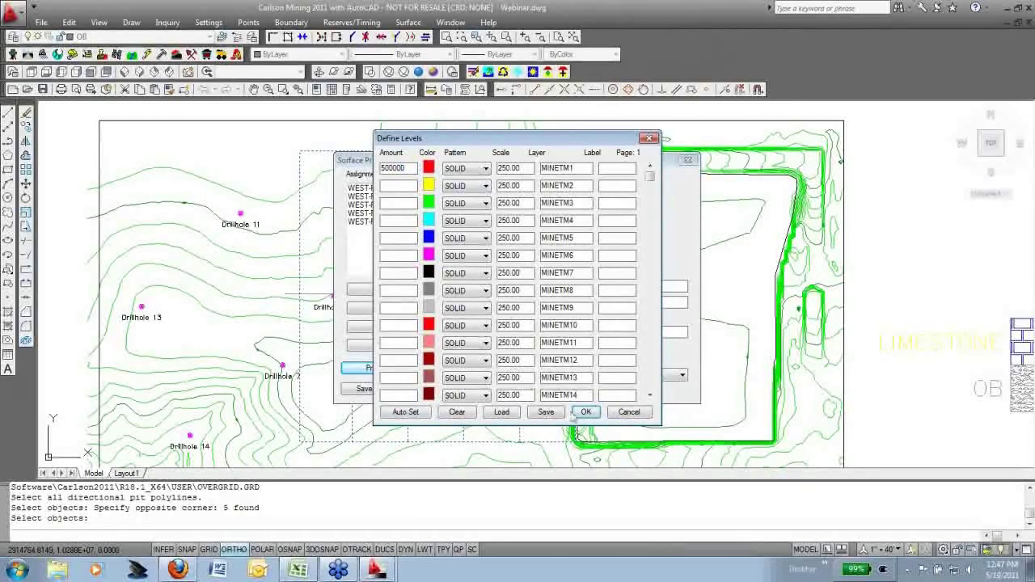
{"action": "left_click", "coordinate": [591, 414]}
{"action": "left_click", "coordinate": [588, 413]}
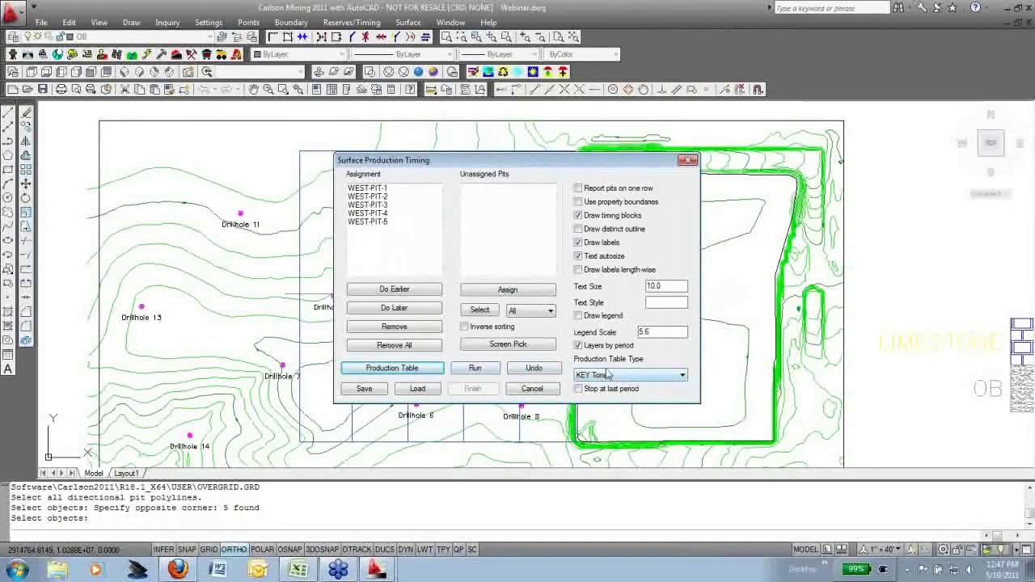
Save the production table as pattern file 500000 and run the production timing for the assigned pits
{"action": "left_click", "coordinate": [418, 372]}
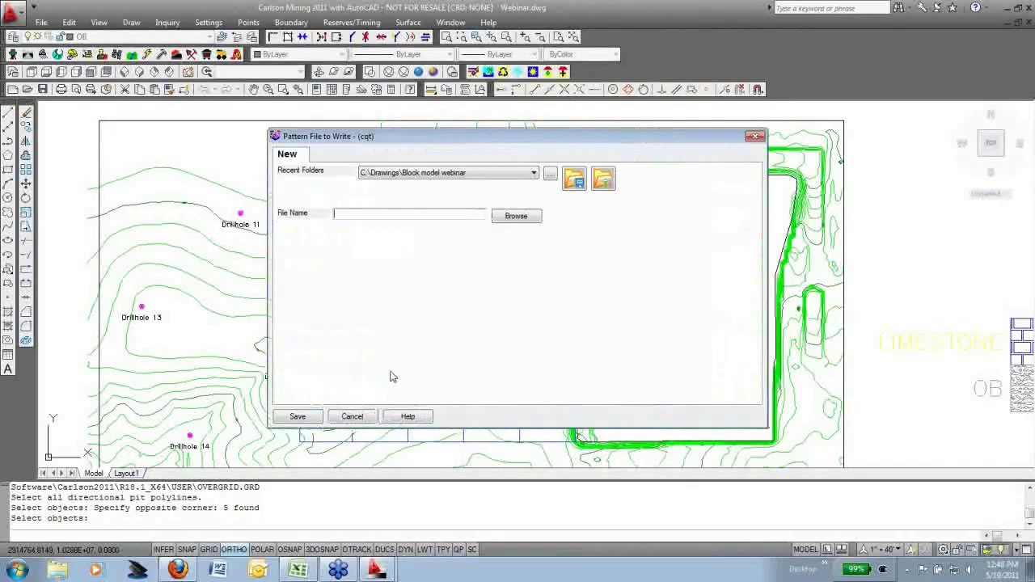
{"action": "type", "text": "500000"}
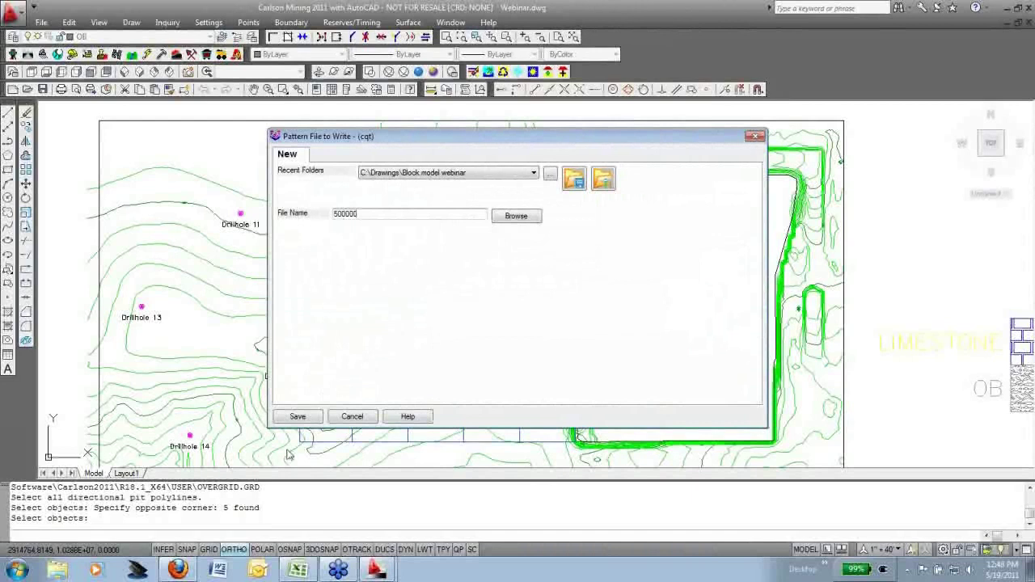
{"action": "left_click", "coordinate": [298, 416]}
{"action": "left_click", "coordinate": [566, 309]}
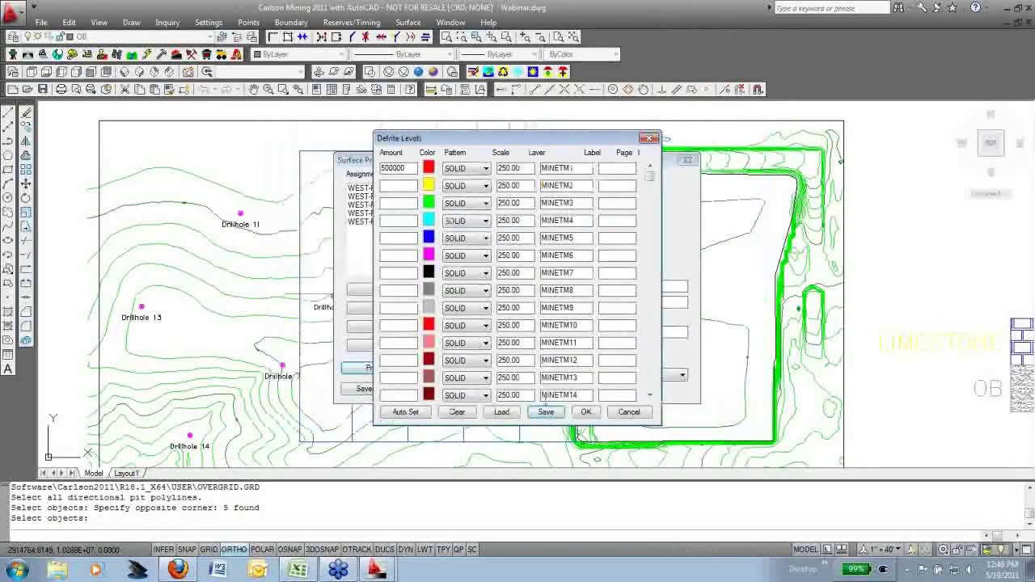
{"action": "left_click", "coordinate": [585, 412]}
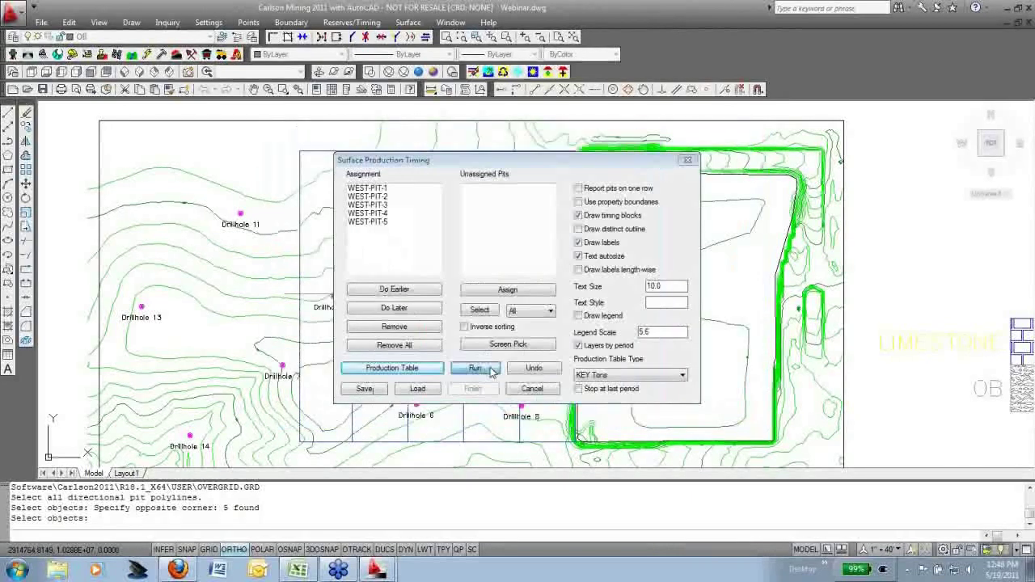
{"action": "left_click", "coordinate": [489, 369]}
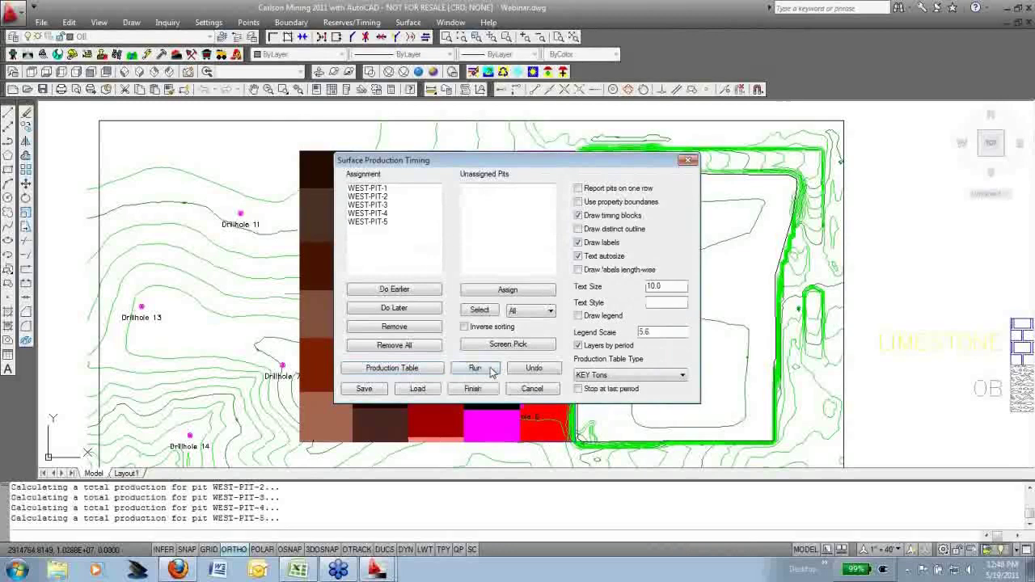
Move the timing settings clear of the coloured production blocks and finish the production timing run
{"action": "left_click_drag", "start_coordinate": [417, 164], "coordinate": [690, 135]}
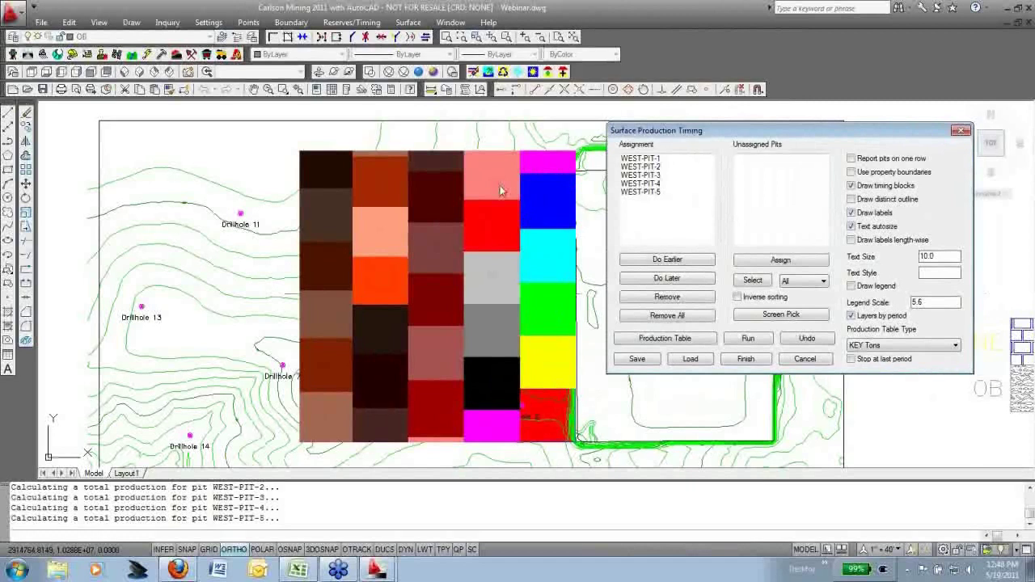
{"action": "left_click_drag", "start_coordinate": [679, 130], "coordinate": [603, 141]}
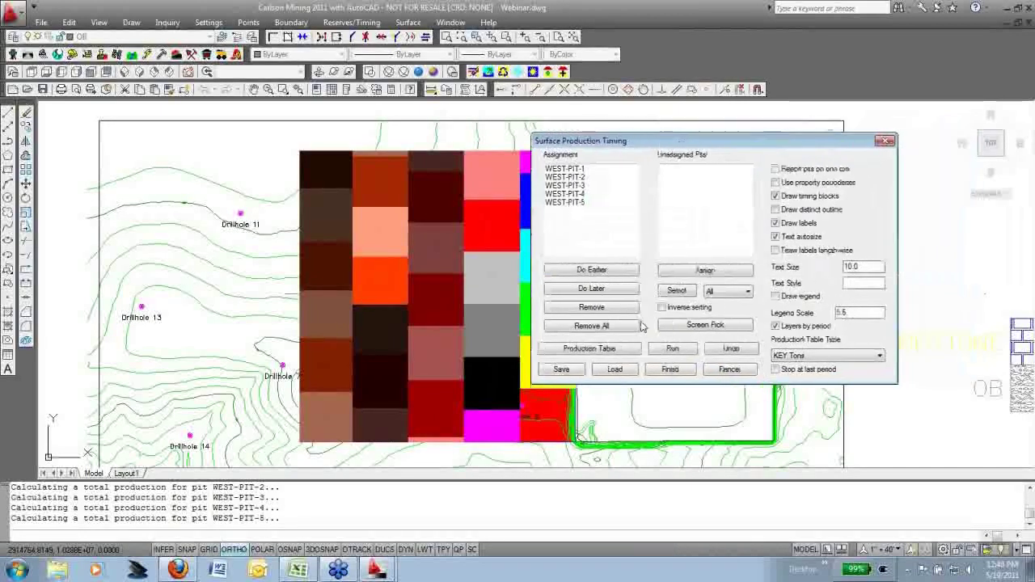
{"action": "left_click", "coordinate": [684, 375]}
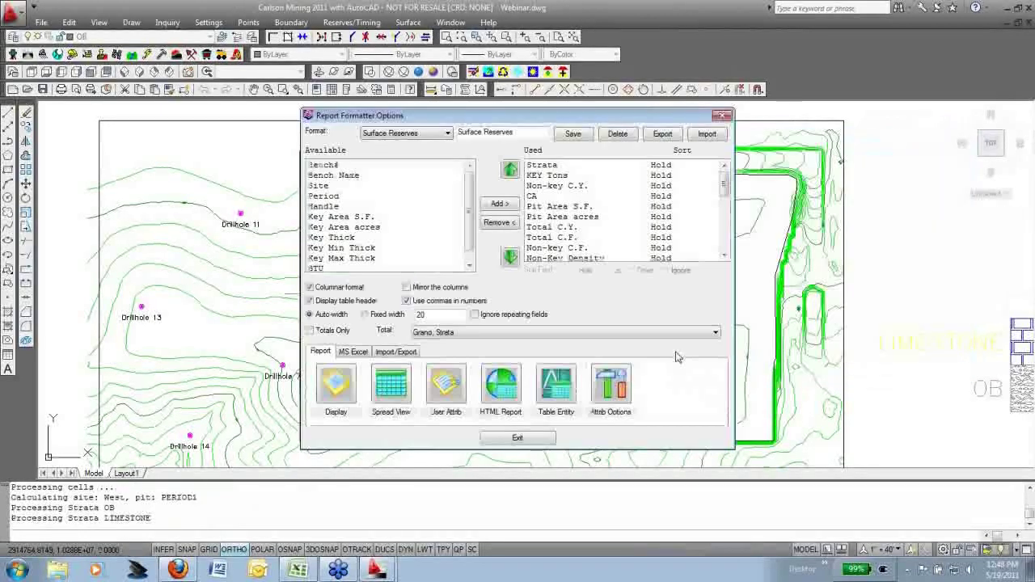
Add Period above Strata in the Surface Reserves report, total it by Grand and Period, and display the report
{"action": "left_click", "coordinate": [356, 195]}
{"action": "left_click", "coordinate": [554, 165]}
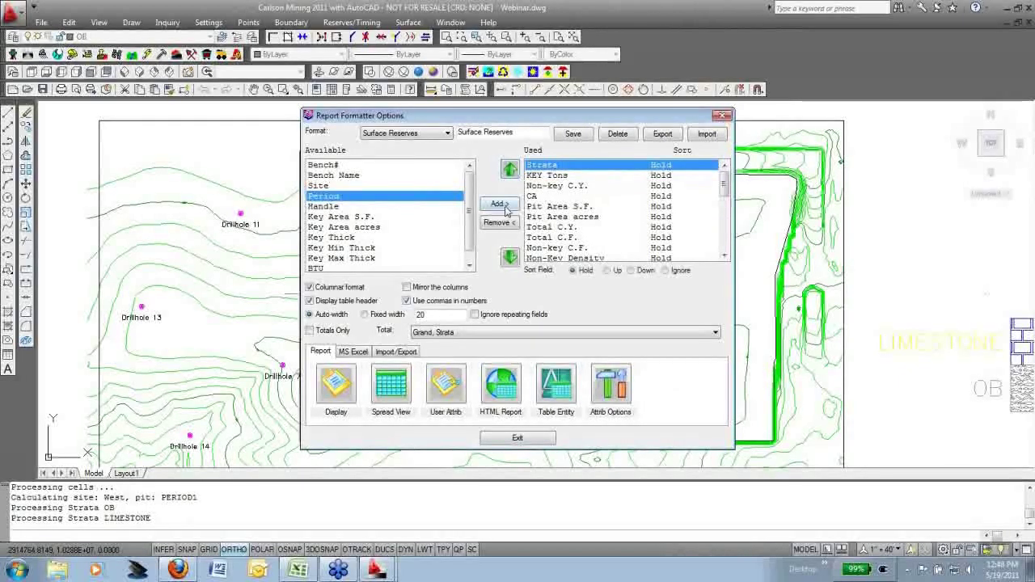
{"action": "left_click", "coordinate": [505, 207]}
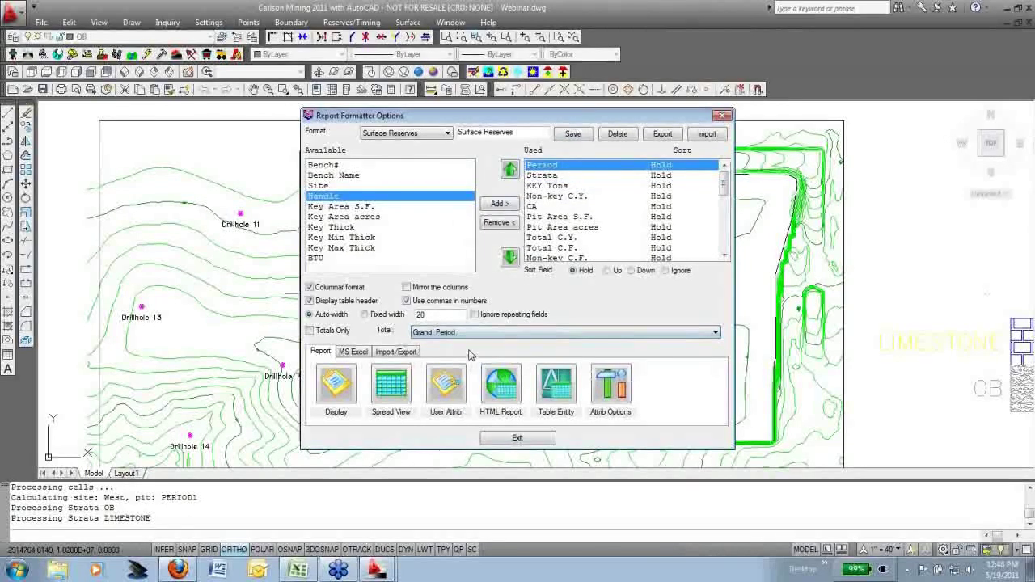
{"action": "left_click", "coordinate": [335, 387]}
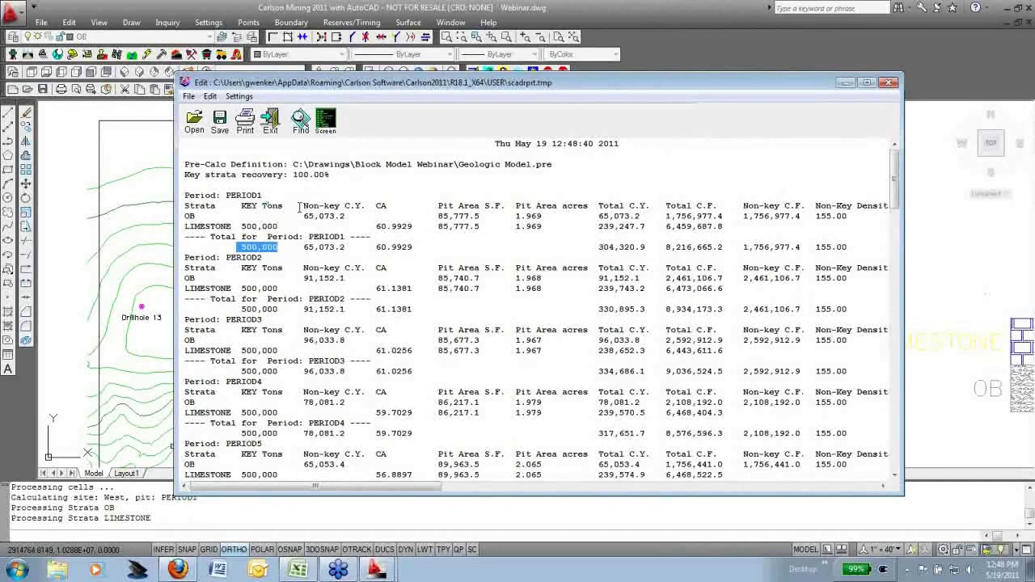
Review the key tons, non-key volume and CA totals for each period in the report and close it
{"action": "double_click", "coordinate": [323, 247]}
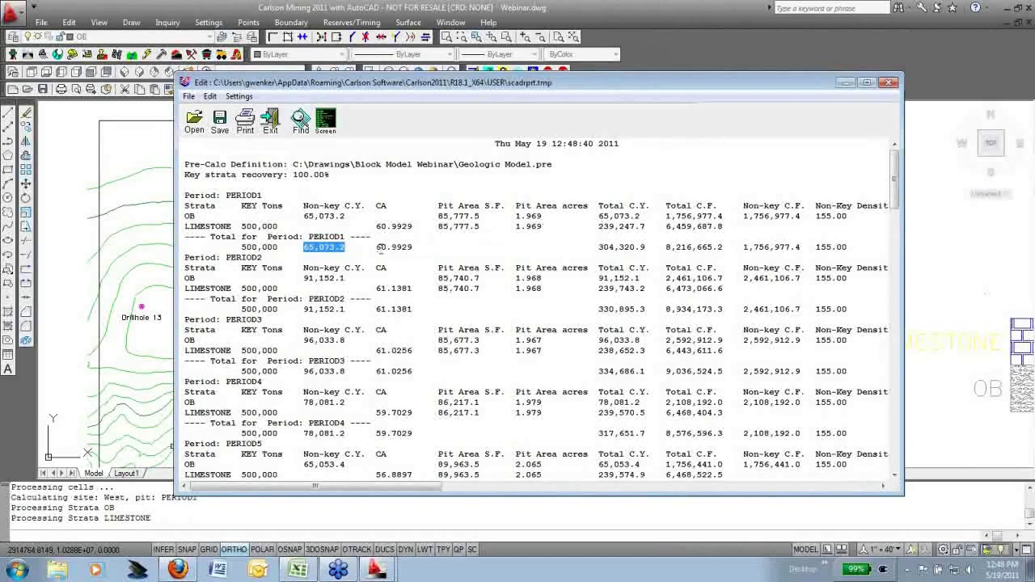
{"action": "double_click", "coordinate": [380, 246]}
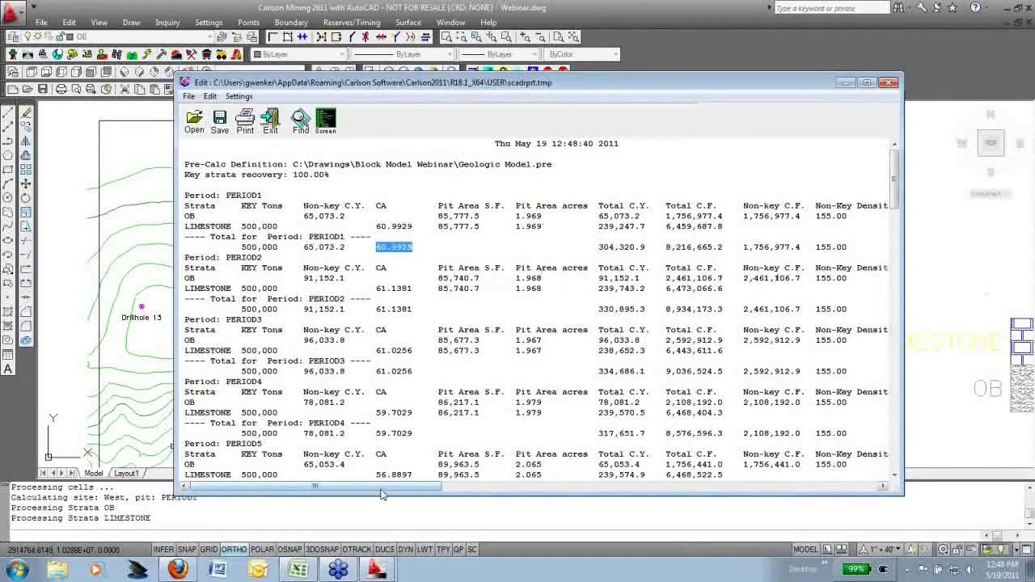
{"action": "mouse_move", "coordinate": [381, 490]}
{"action": "left_mouse_down"}
{"action": "mouse_move", "coordinate": [569, 490]}
{"action": "mouse_move", "coordinate": [378, 489]}
{"action": "left_mouse_up"}
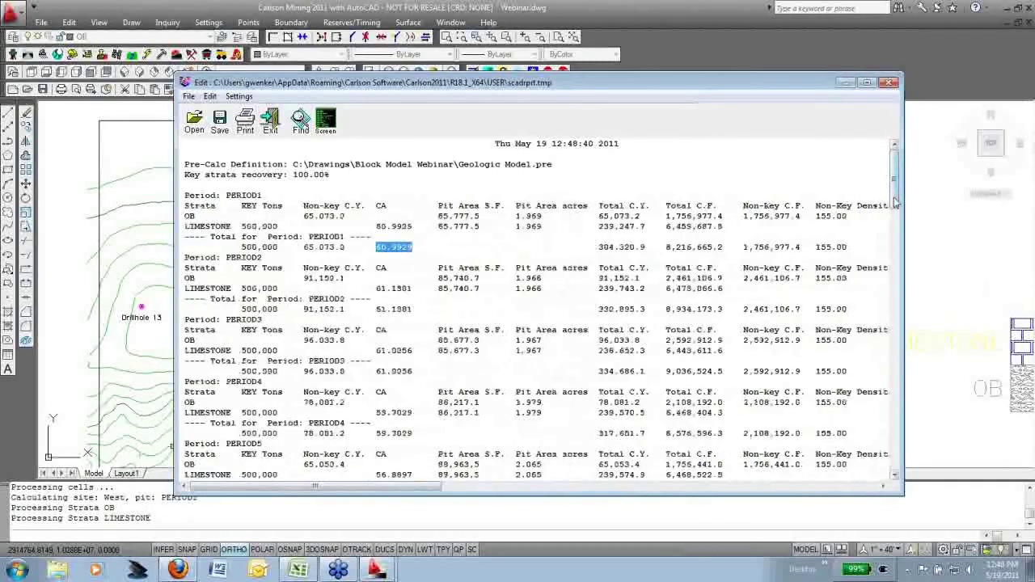
{"action": "left_click_drag", "start_coordinate": [894, 202], "coordinate": [894, 150]}
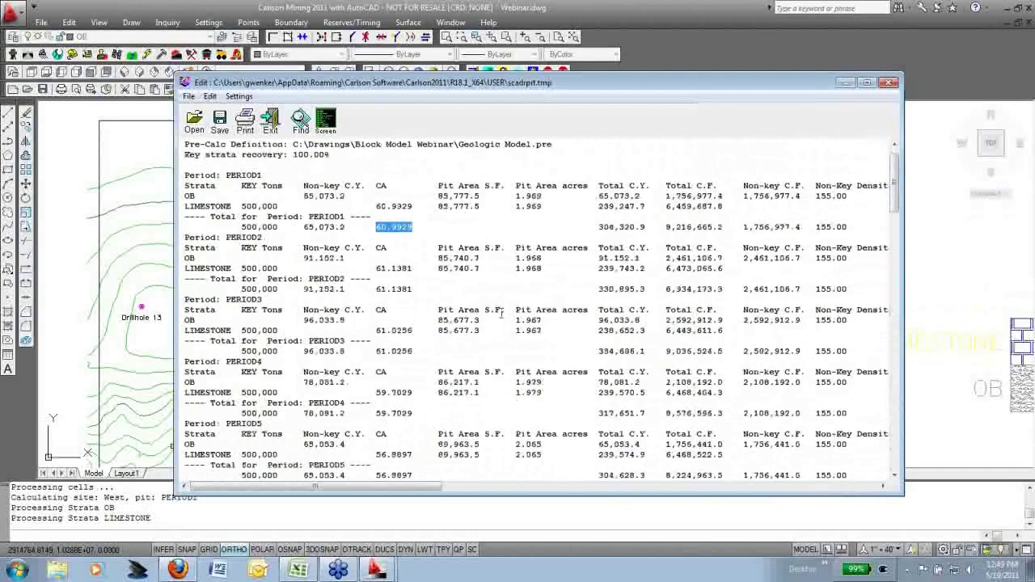
{"action": "scroll", "coordinate": [501, 314], "scroll_direction": "up", "scroll_amount": 1}
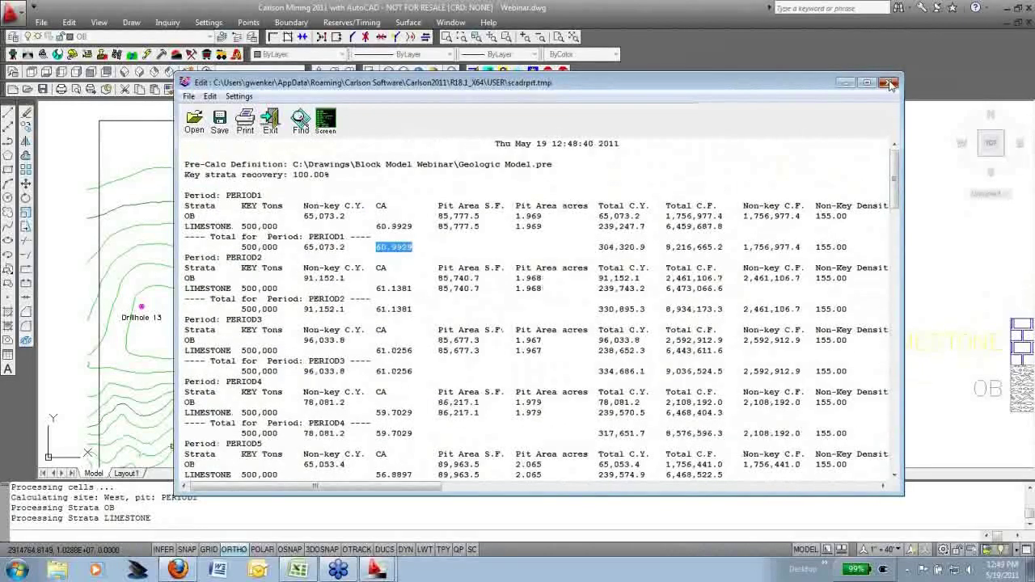
{"action": "left_click", "coordinate": [889, 84]}
Uncover the coloured timing blocks behind the report options and exit the report formatter
{"action": "mouse_move", "coordinate": [556, 118]}
{"action": "left_mouse_down"}
{"action": "mouse_move", "coordinate": [678, 100]}
{"action": "mouse_move", "coordinate": [387, 426]}
{"action": "left_mouse_up"}
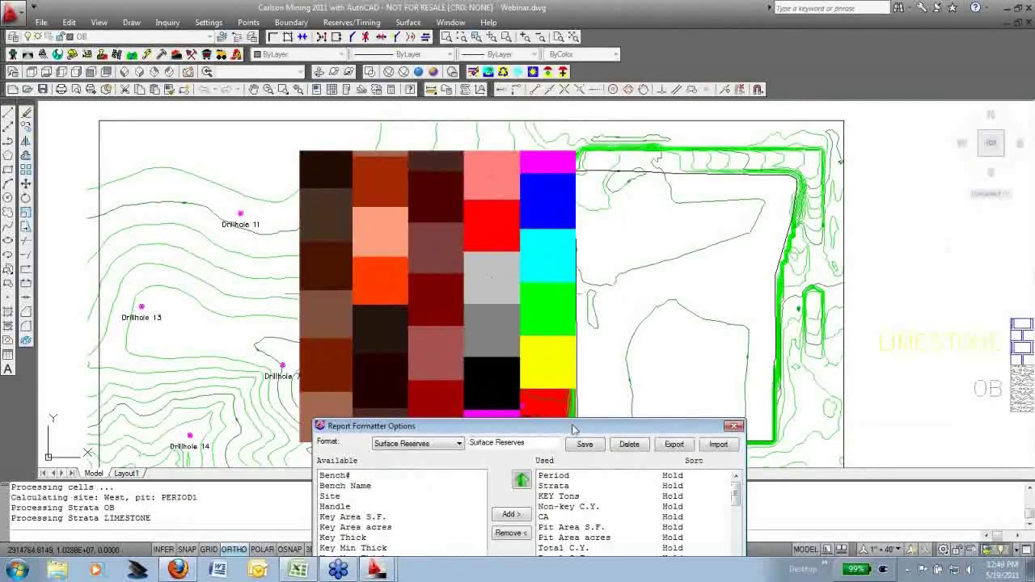
{"action": "left_click_drag", "start_coordinate": [572, 425], "coordinate": [614, 106]}
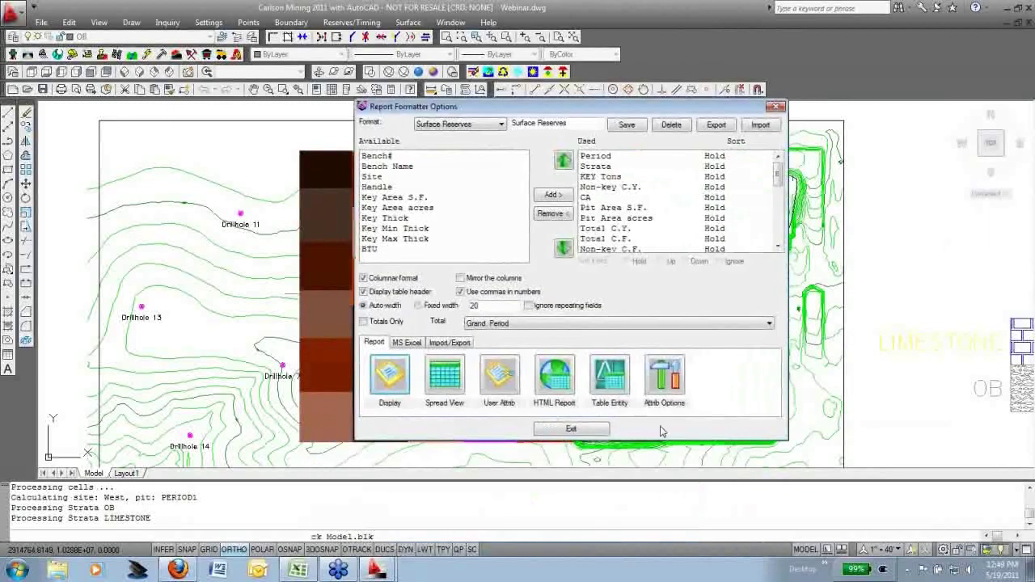
{"action": "left_click", "coordinate": [571, 428]}
Clear the timing map colouring for all benches on all parts of the mine plan
{"action": "left_click", "coordinate": [344, 24]}
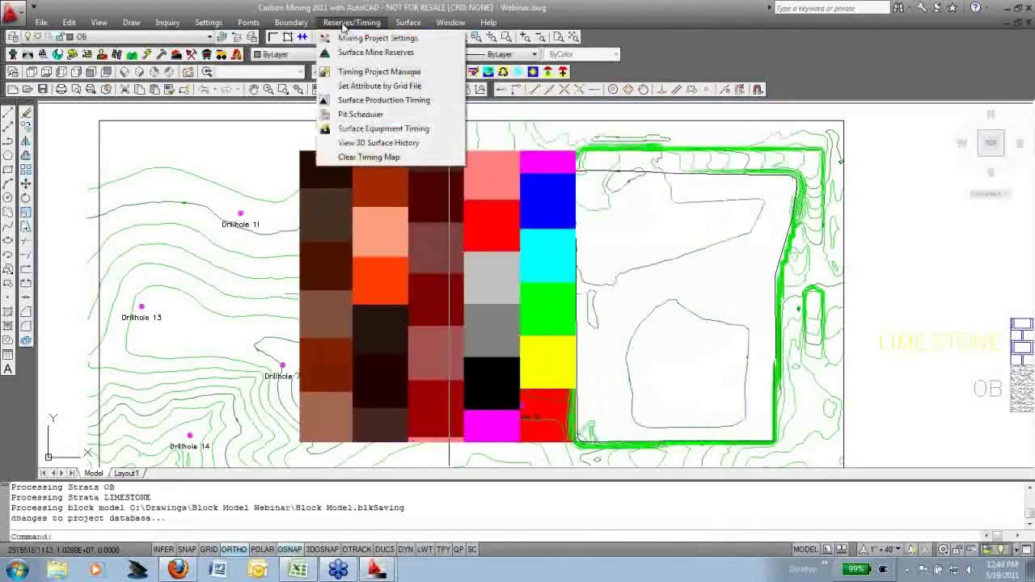
{"action": "left_click", "coordinate": [411, 159]}
{"action": "key", "text": "Return"}
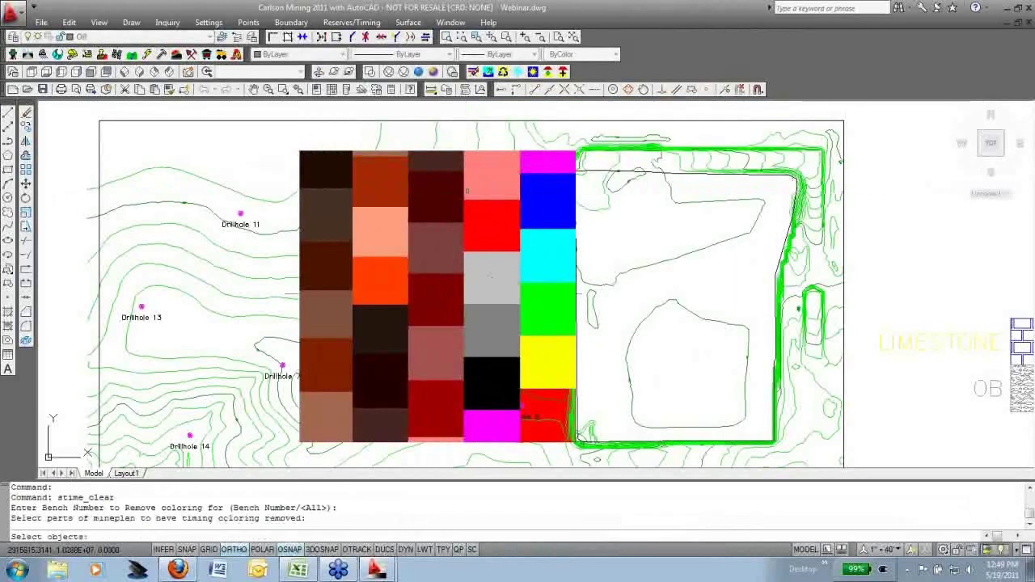
{"action": "type", "text": "all"}
{"action": "key", "text": "Return"}
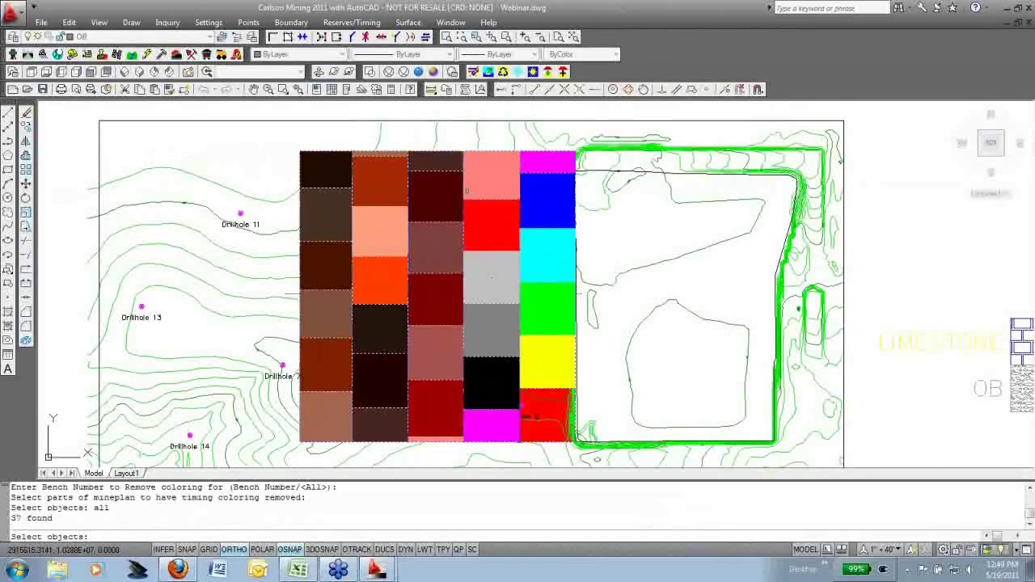
{"action": "key", "text": "Return"}
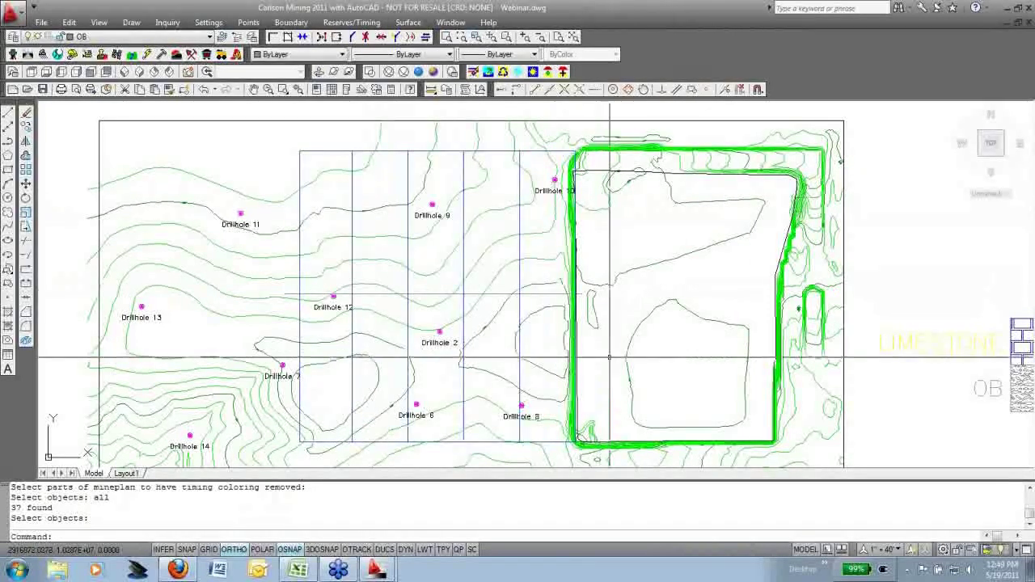
Freeze the directional pit polylines' PITS2 layer and thaw the layers holding the small bench pit grid
{"action": "middle_click_drag", "start_coordinate": [610, 356], "coordinate": [615, 351]}
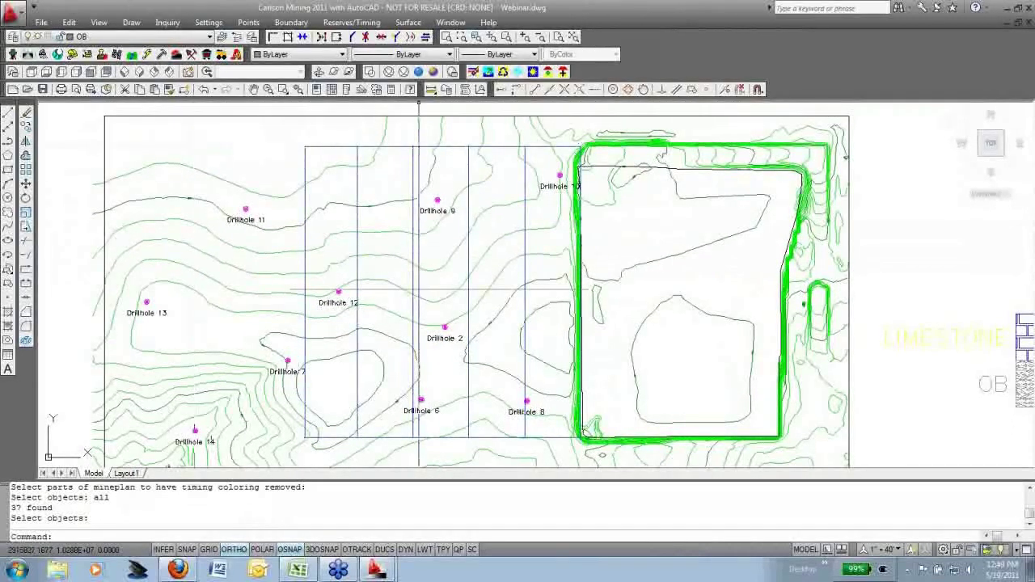
{"action": "left_click", "coordinate": [518, 72]}
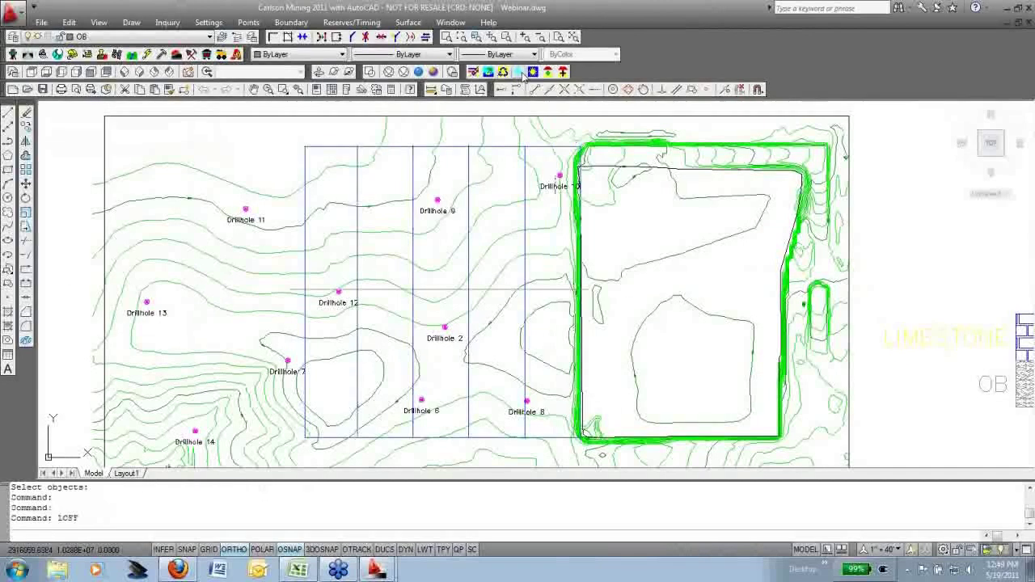
{"action": "left_click", "coordinate": [305, 372]}
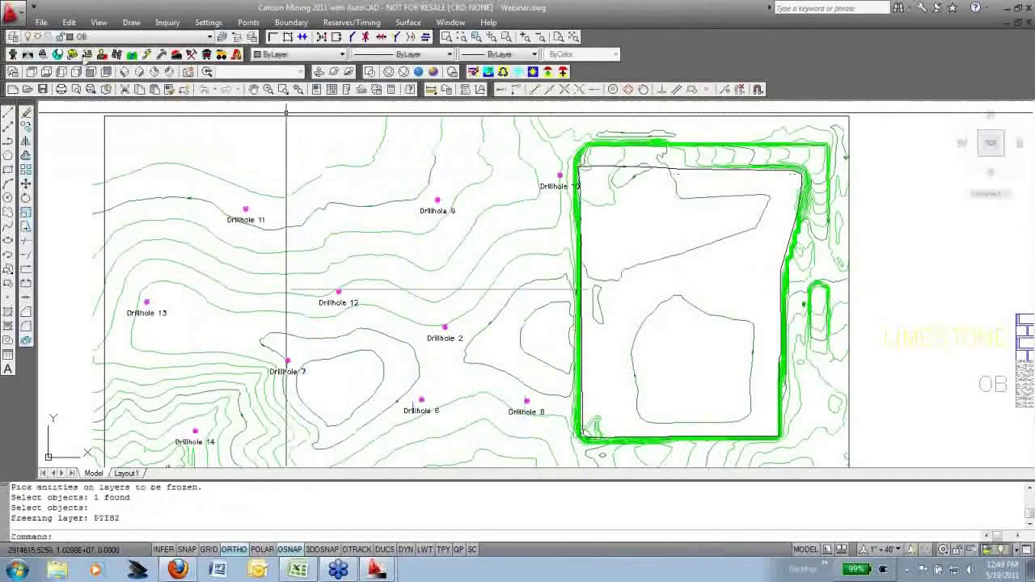
{"action": "left_click", "coordinate": [208, 36]}
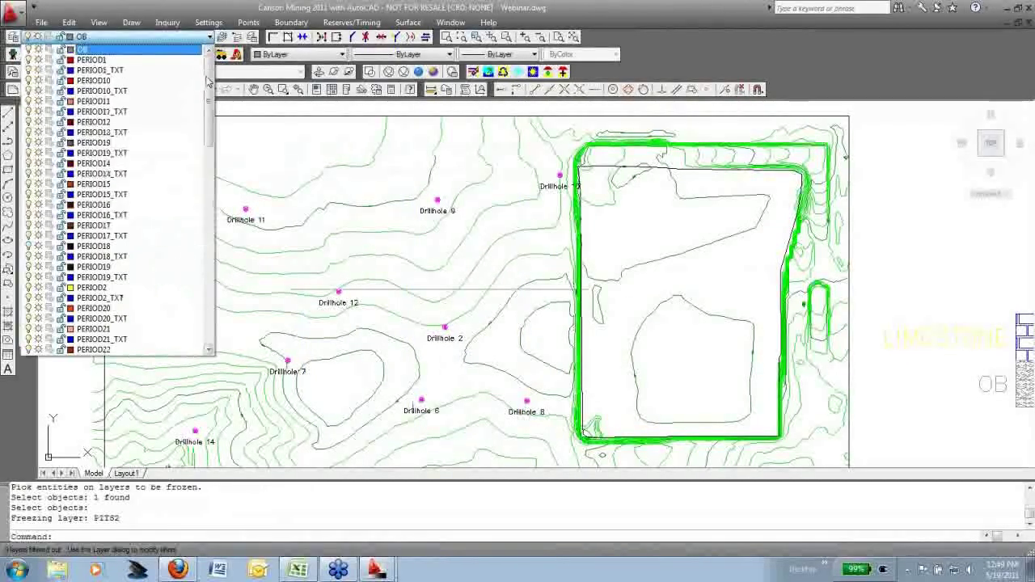
{"action": "scroll", "coordinate": [208, 81], "scroll_direction": "up", "scroll_amount": 8}
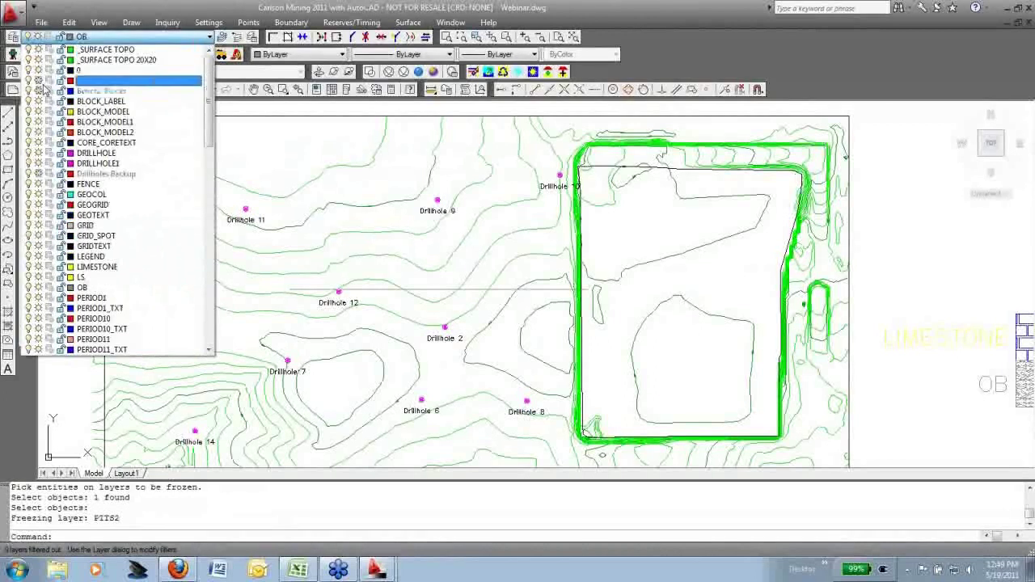
{"action": "left_click", "coordinate": [37, 83]}
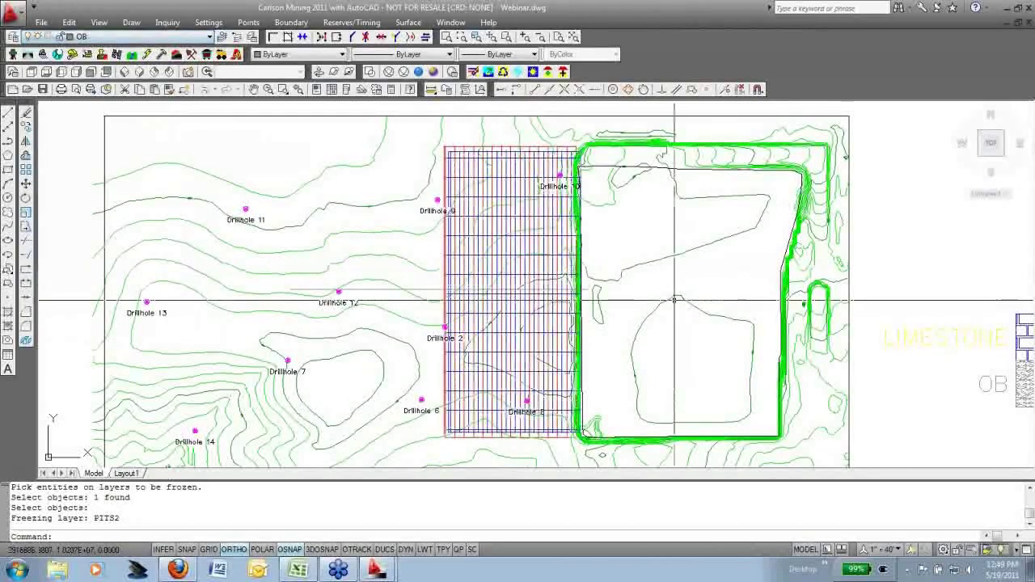
Examine the overlapping bench pit blocks along the grid's eastern edge from north to south
{"action": "middle_click_drag", "start_coordinate": [674, 301], "coordinate": [646, 294]}
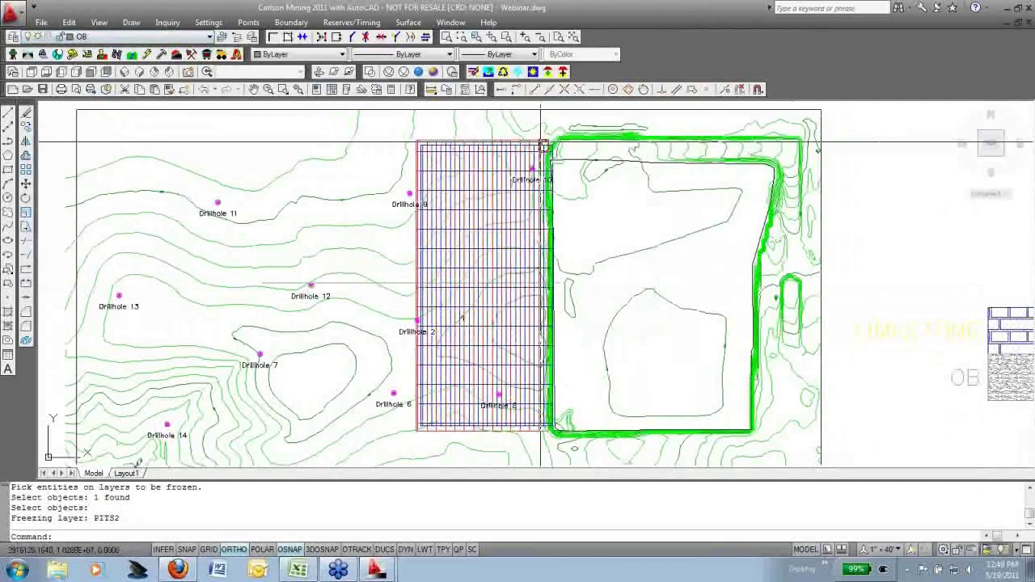
{"action": "scroll", "coordinate": [541, 143], "scroll_direction": "up", "scroll_amount": 5}
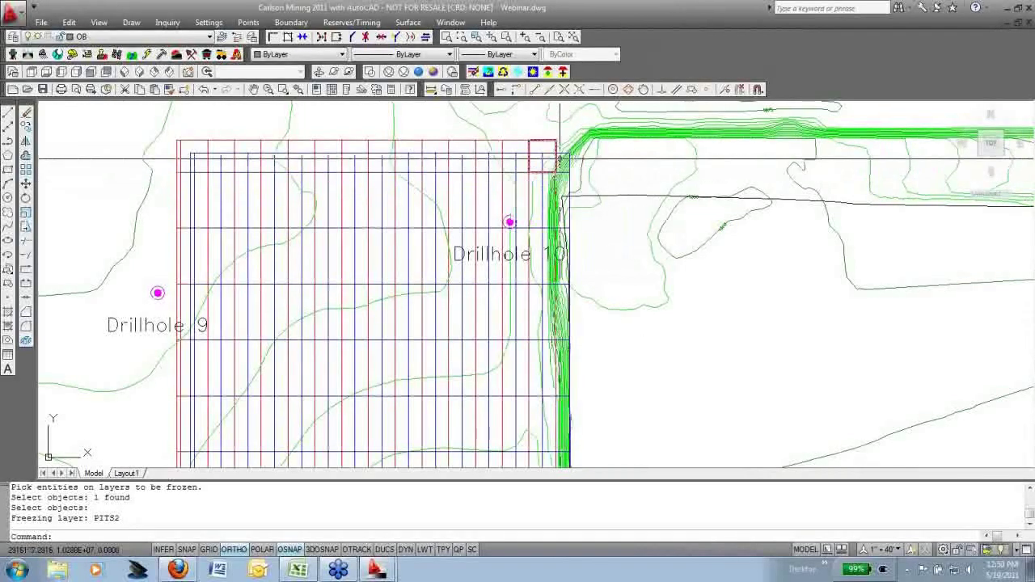
{"action": "scroll", "coordinate": [566, 279], "scroll_direction": "down", "scroll_amount": 3}
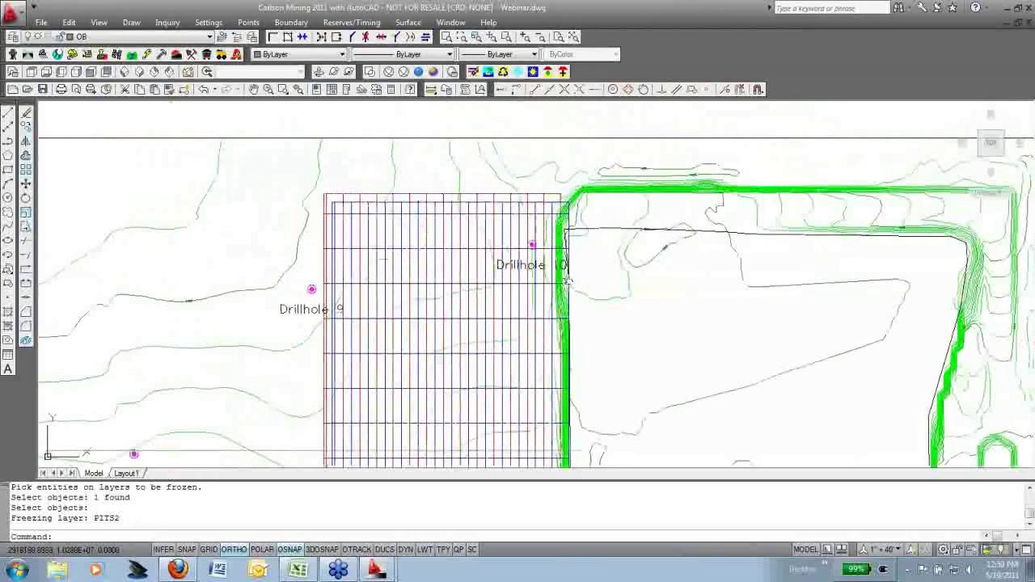
{"action": "middle_click_drag", "start_coordinate": [568, 280], "coordinate": [563, 163]}
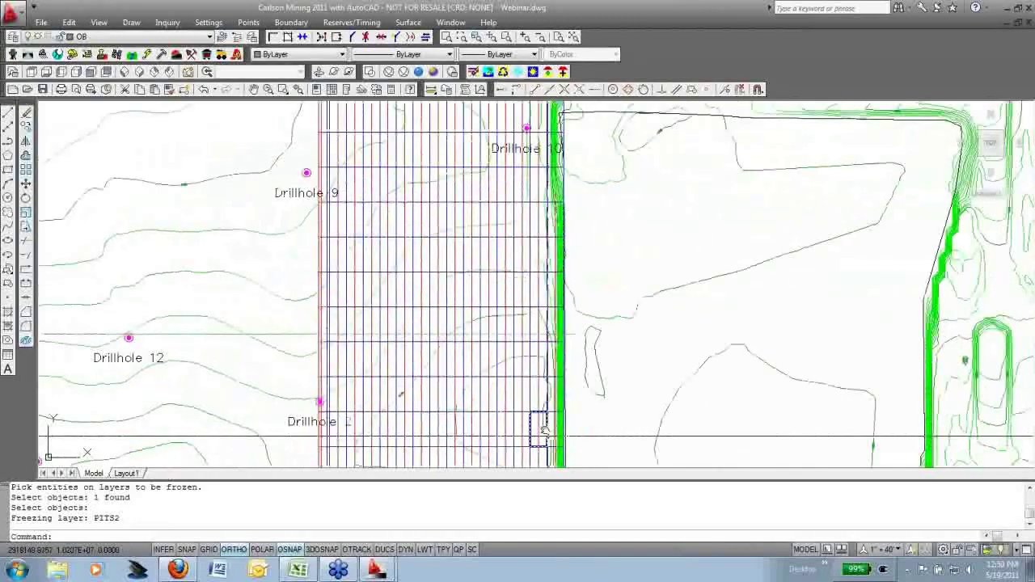
{"action": "scroll", "coordinate": [541, 431], "scroll_direction": "down", "scroll_amount": 2}
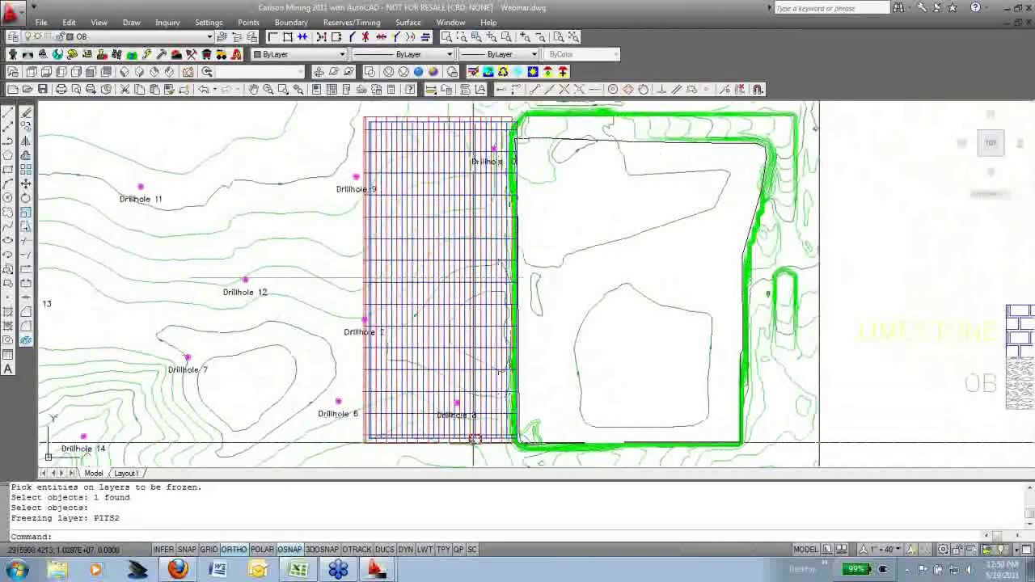
{"action": "middle_click_drag", "start_coordinate": [474, 442], "coordinate": [474, 447]}
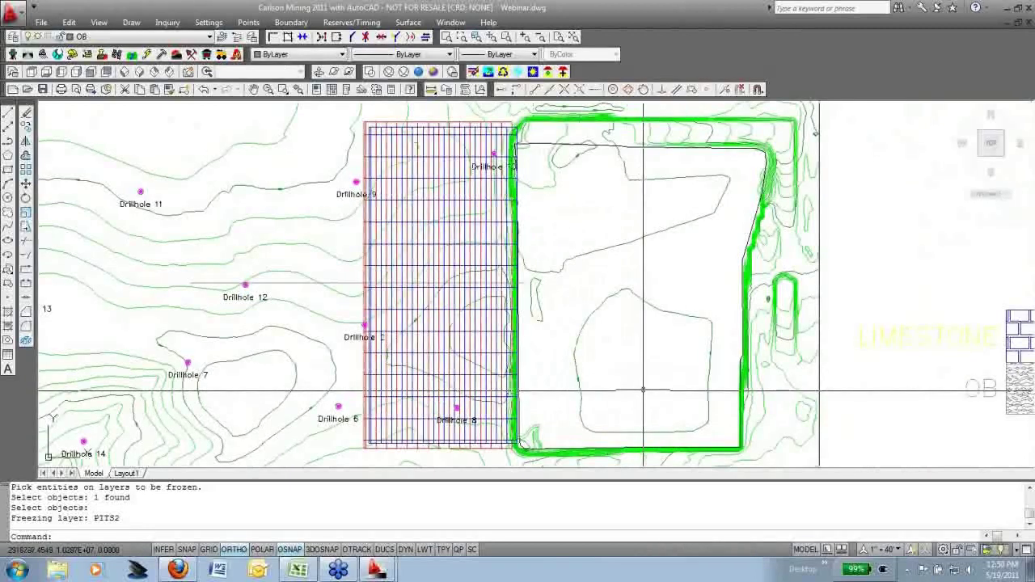
Review the bench 1 volumes, key tons and attributes of a pit at the grid's western edge using Edit Pit
{"action": "left_click", "coordinate": [299, 27]}
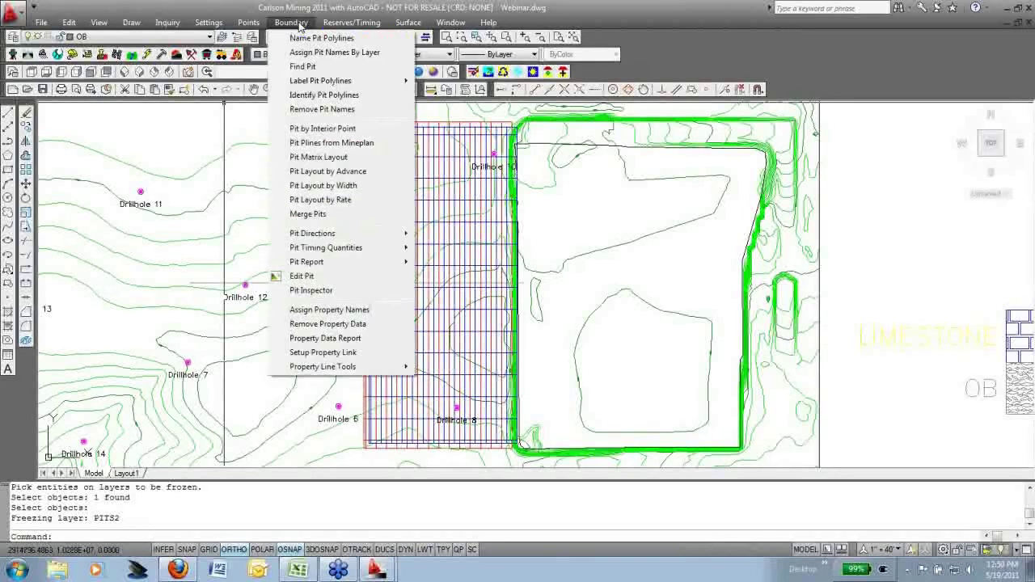
{"action": "left_click", "coordinate": [302, 275]}
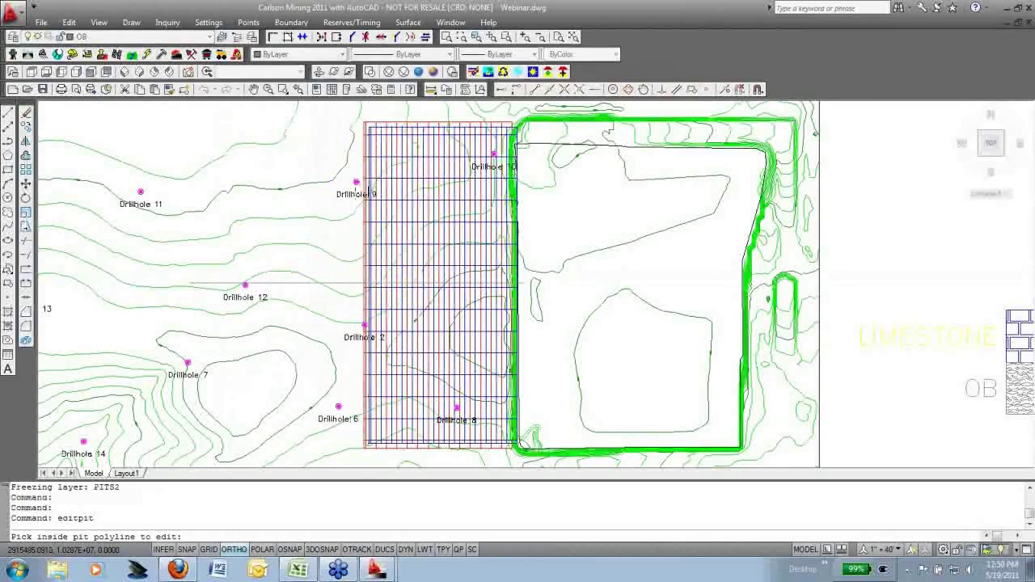
{"action": "left_click", "coordinate": [371, 194]}
{"action": "key", "text": "Return"}
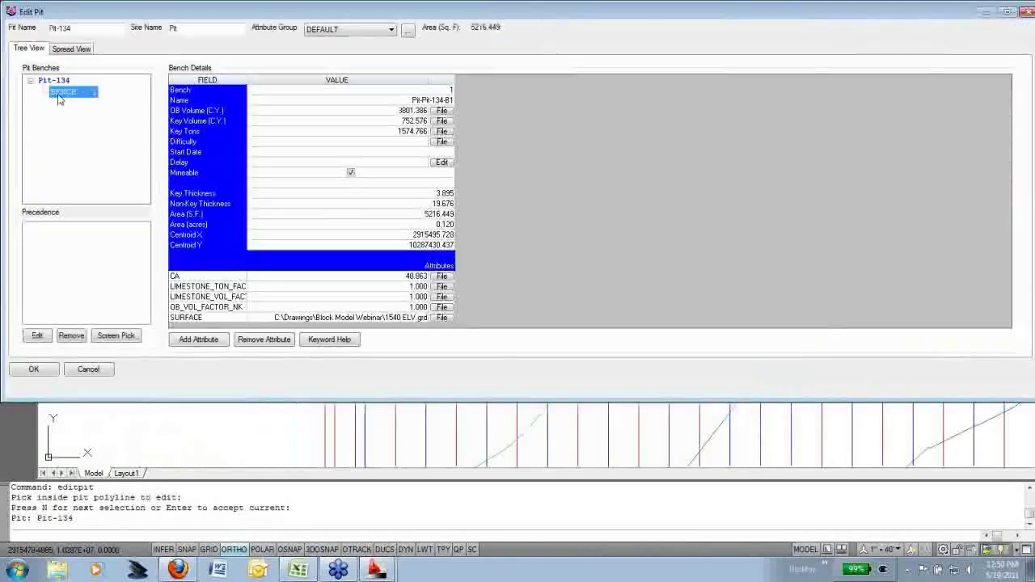
{"action": "left_click", "coordinate": [414, 111]}
{"action": "left_click", "coordinate": [404, 132]}
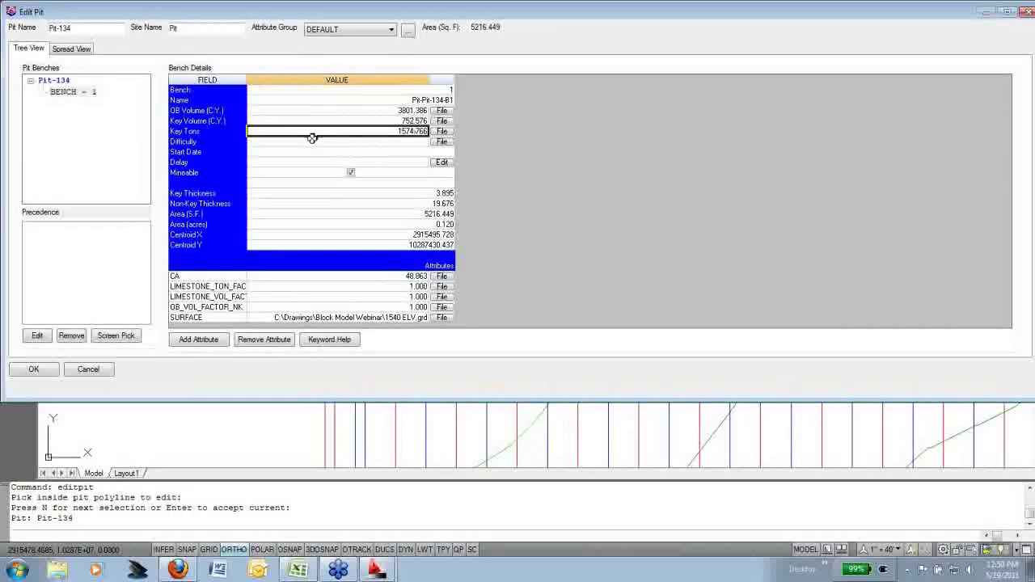
{"action": "left_click_drag", "start_coordinate": [330, 398], "coordinate": [329, 485]}
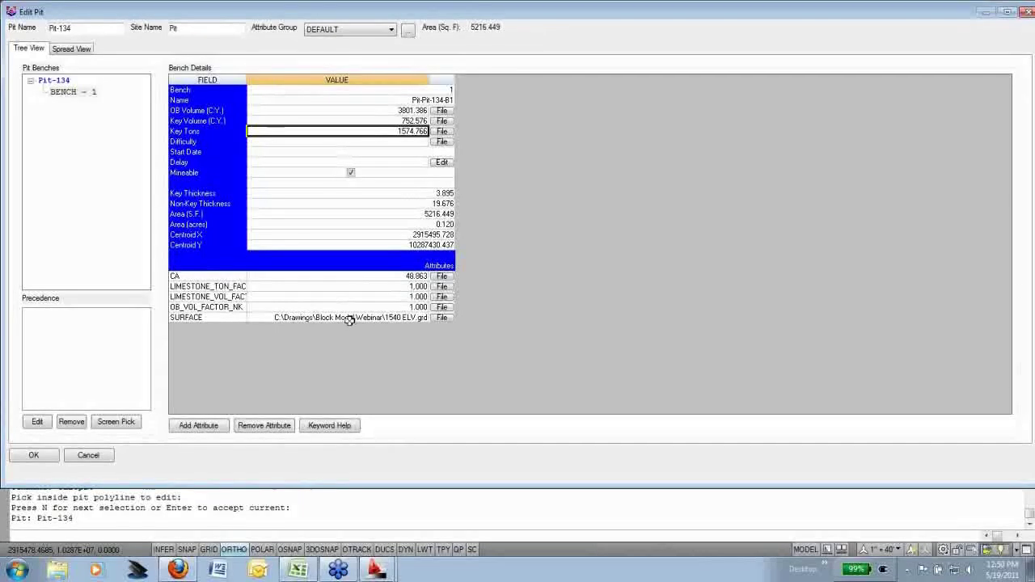
{"action": "left_click", "coordinate": [34, 456]}
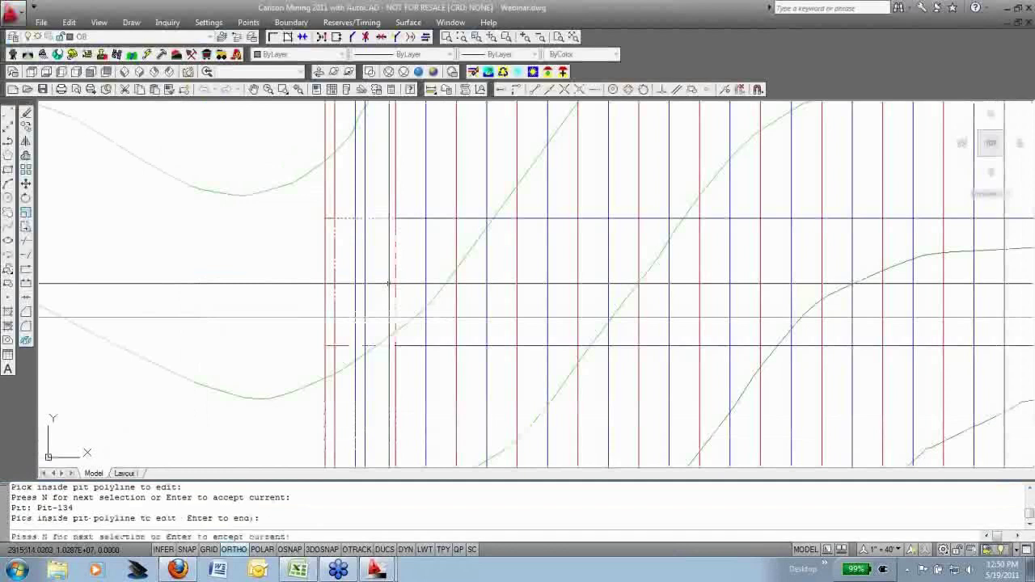
Review the bench 2 volumes, key tons and surface grid of the overlapping pit at the grid's western edge using Edit Pit
{"action": "type", "text": "n"}
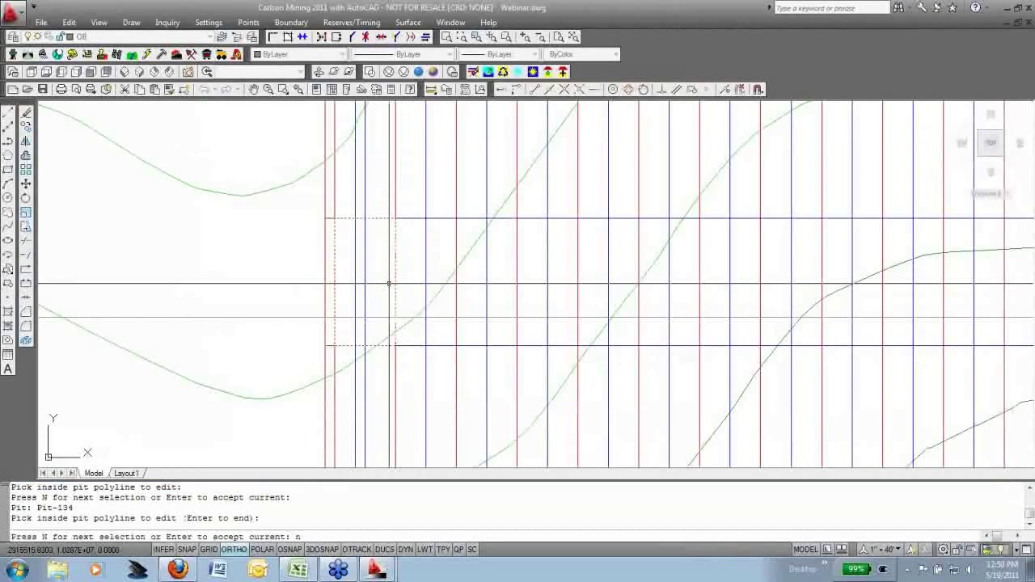
{"action": "key", "text": "Return"}
{"action": "key", "text": "Return"}
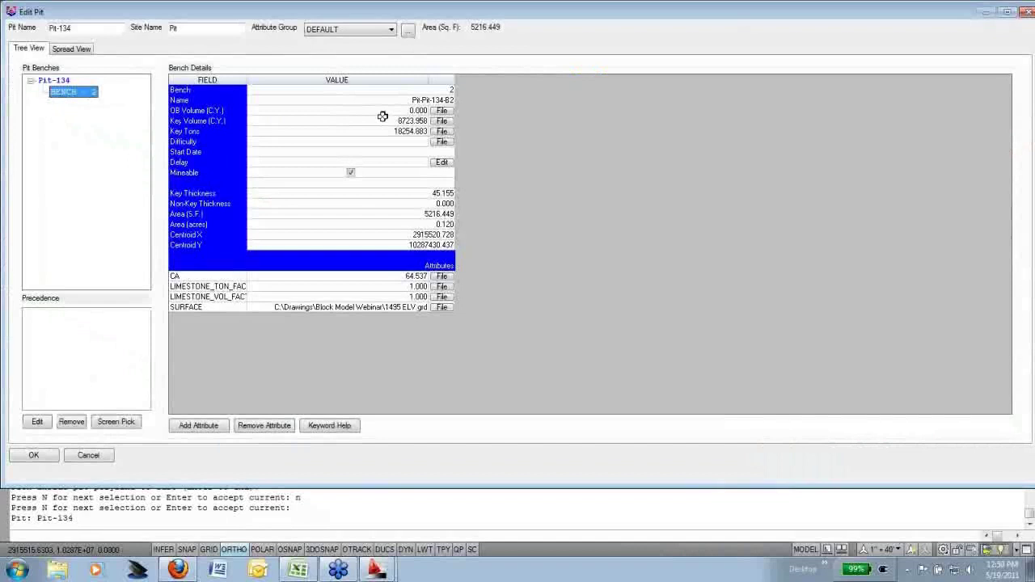
{"action": "left_click", "coordinate": [398, 111]}
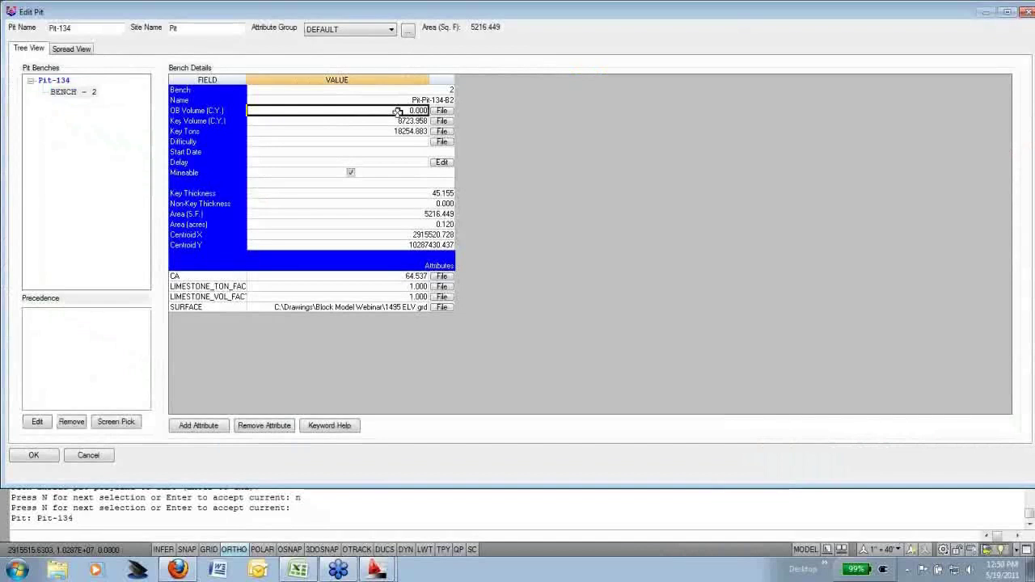
{"action": "left_click", "coordinate": [401, 131]}
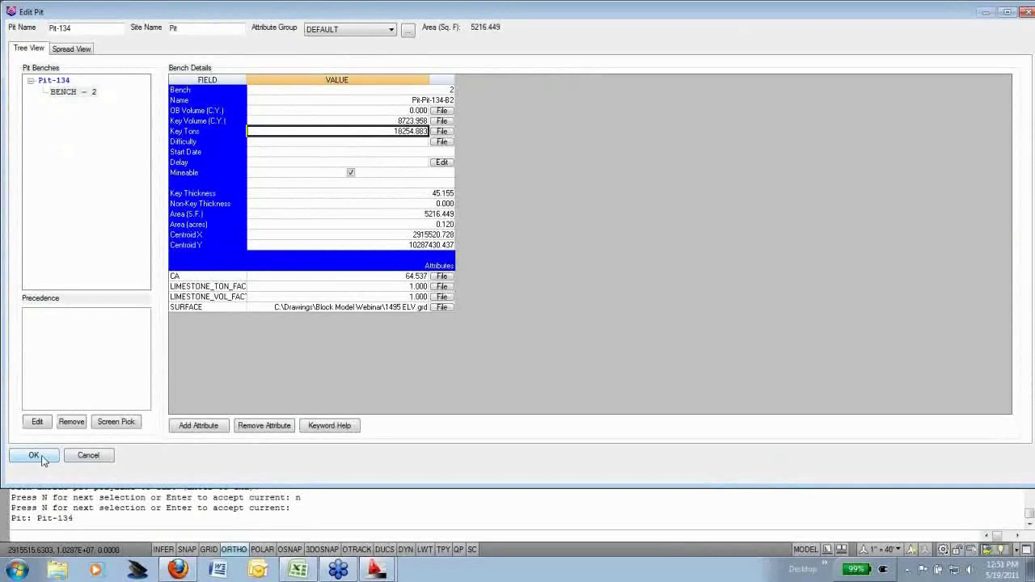
{"action": "left_click", "coordinate": [374, 307]}
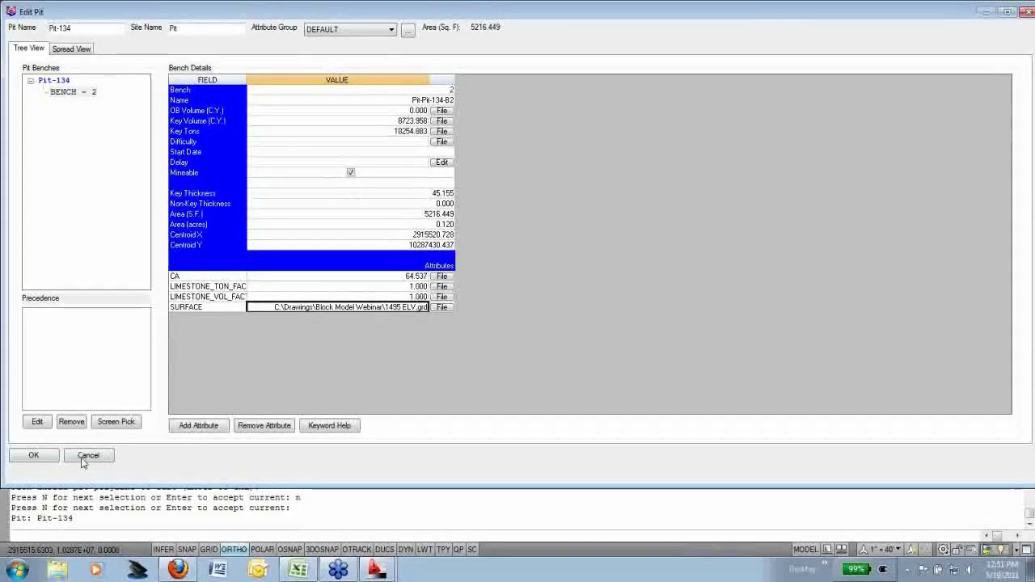
{"action": "left_click", "coordinate": [45, 461]}
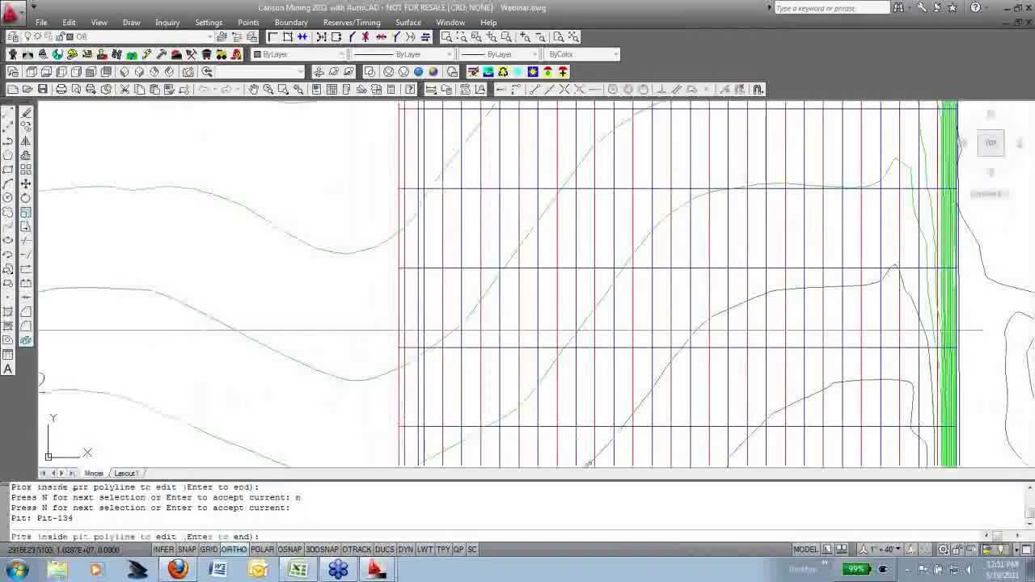
{"action": "key", "text": "Return"}
Run Surface Equipment Timing on all directional pit polylines in the small bench pit grid
{"action": "left_click", "coordinate": [291, 22]}
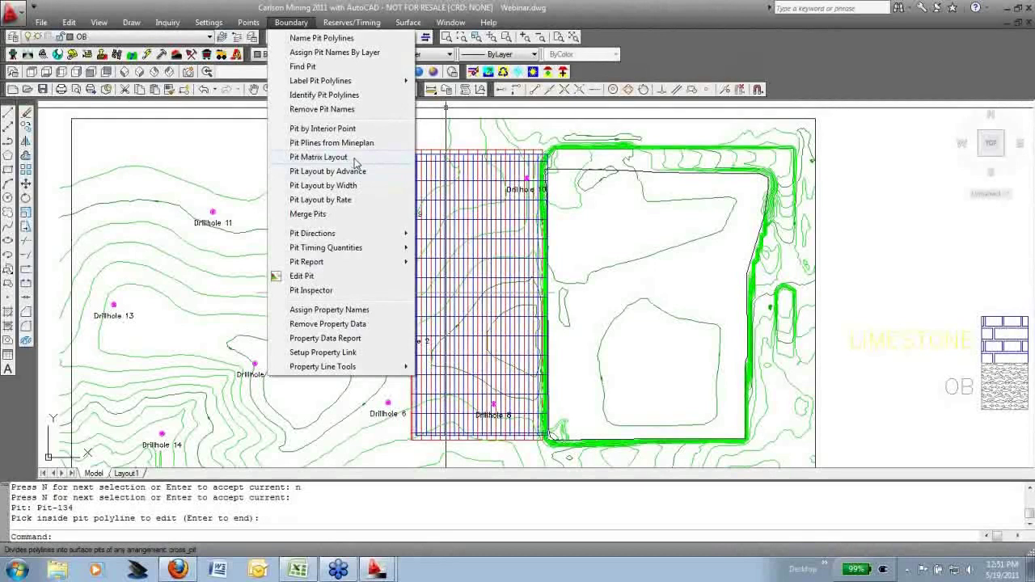
{"action": "mouse_move", "coordinate": [356, 24]}
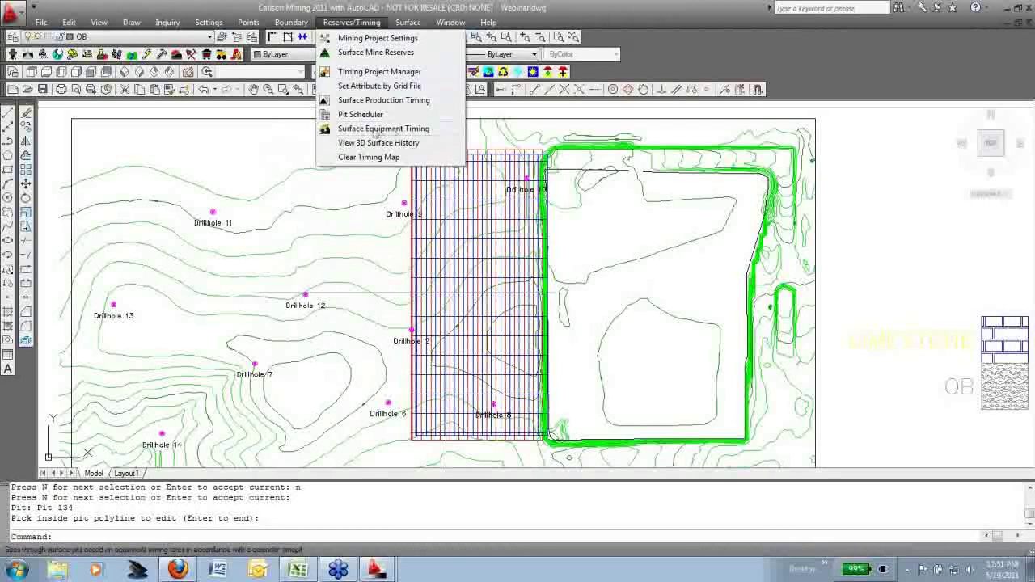
{"action": "left_click", "coordinate": [391, 130]}
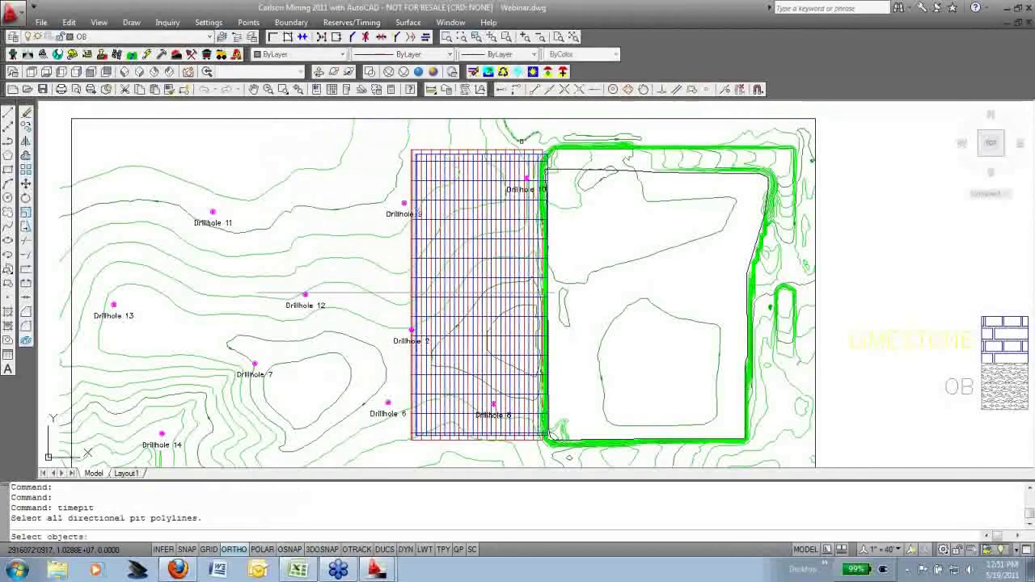
{"action": "left_click", "coordinate": [554, 137]}
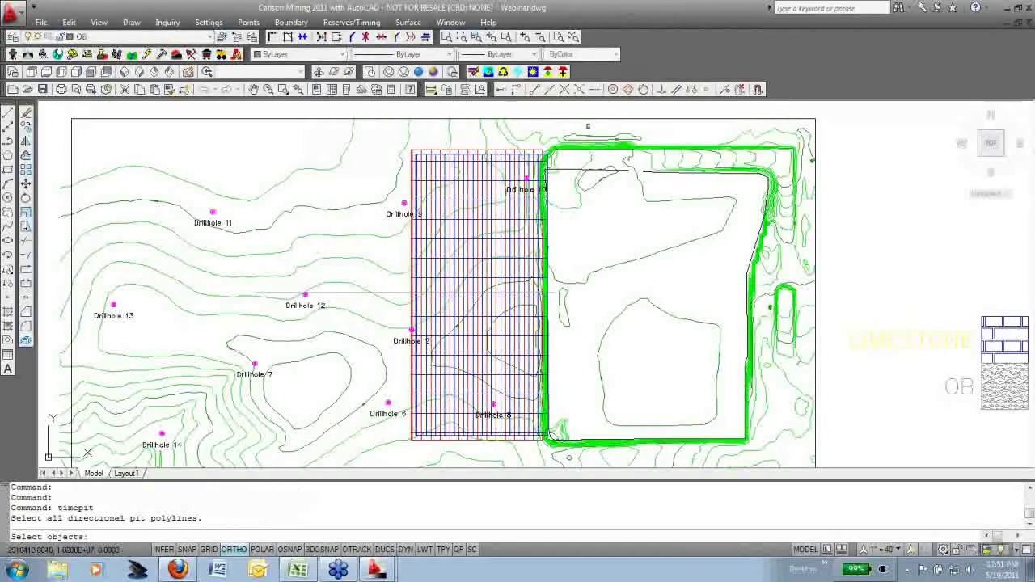
{"action": "left_click", "coordinate": [401, 450]}
{"action": "key", "text": "Return"}
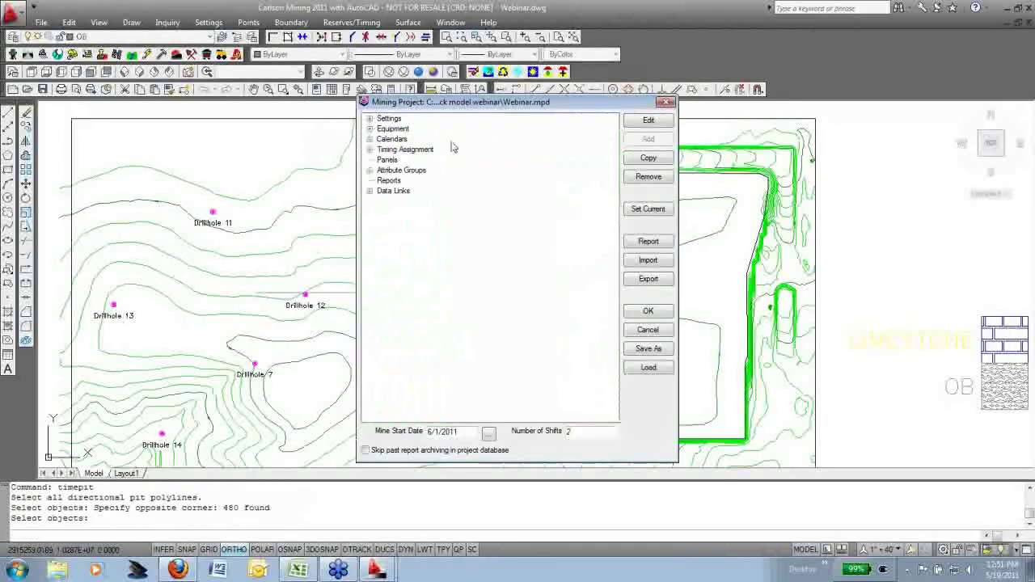
Review the LOADER1 production rates per shift in Fleet 1
{"action": "left_click", "coordinate": [370, 129]}
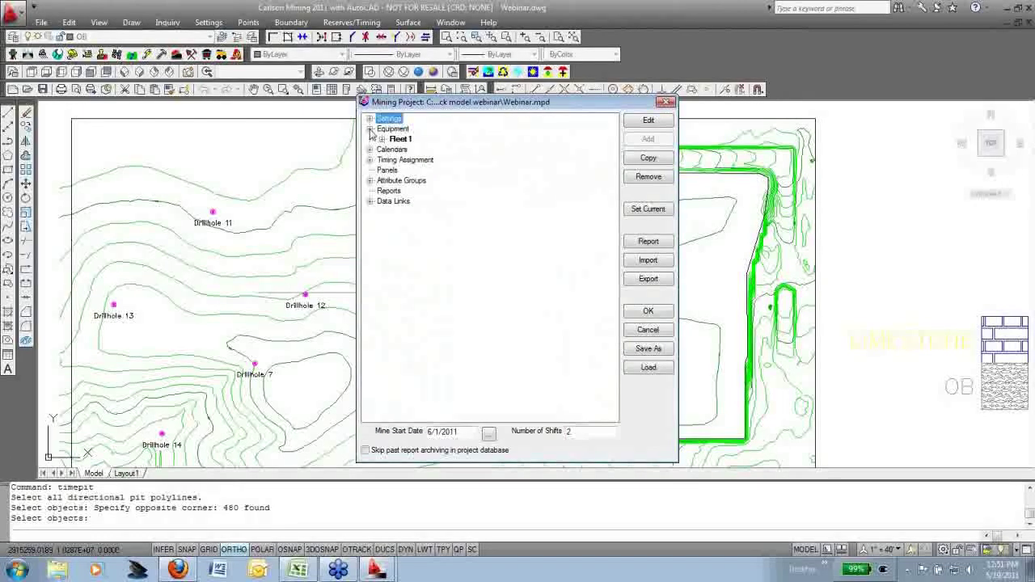
{"action": "double_click", "coordinate": [400, 139]}
{"action": "left_click", "coordinate": [413, 151]}
{"action": "double_click", "coordinate": [415, 151]}
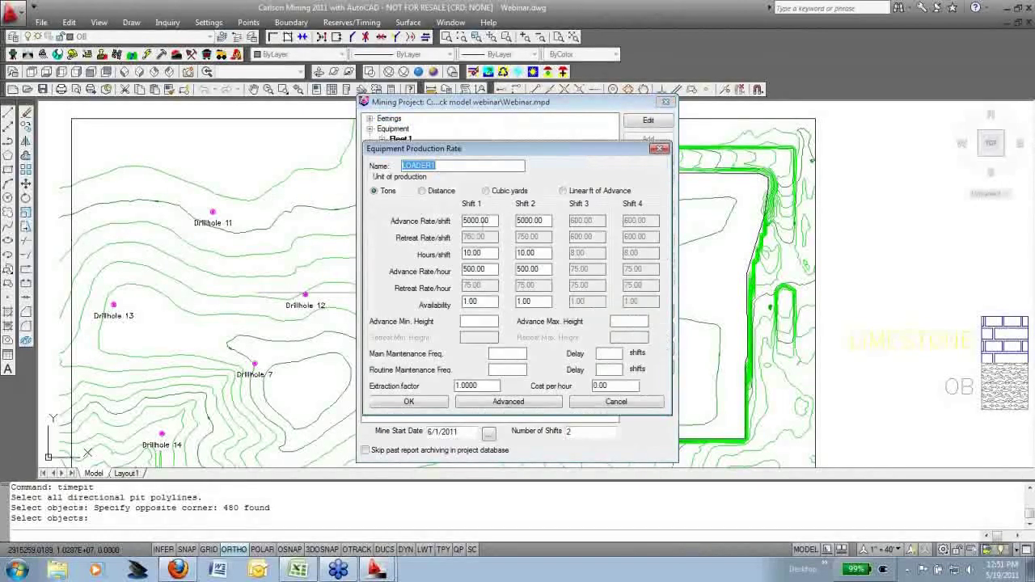
{"action": "double_click", "coordinate": [484, 222]}
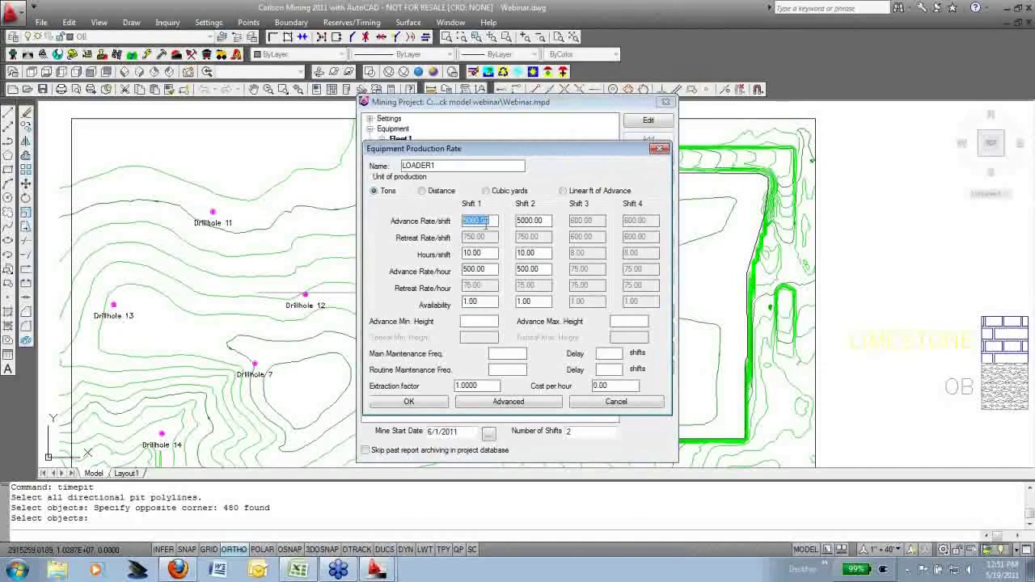
{"action": "left_click", "coordinate": [538, 220]}
{"action": "left_click", "coordinate": [439, 404]}
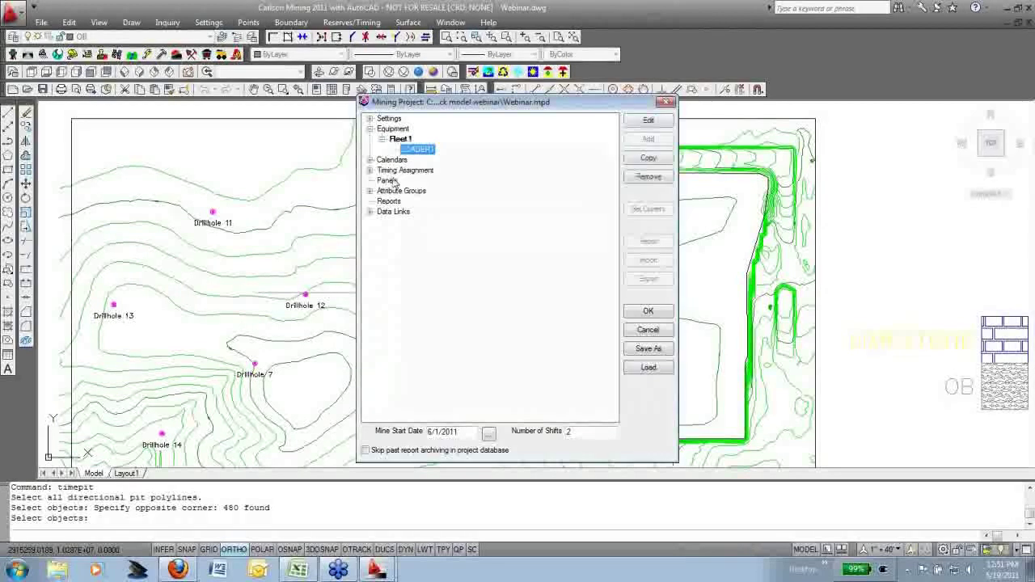
Schedule manual downtime for all entities on both shifts of 5/18/2011 in Calendar 1
{"action": "left_click", "coordinate": [371, 160]}
{"action": "double_click", "coordinate": [407, 170]}
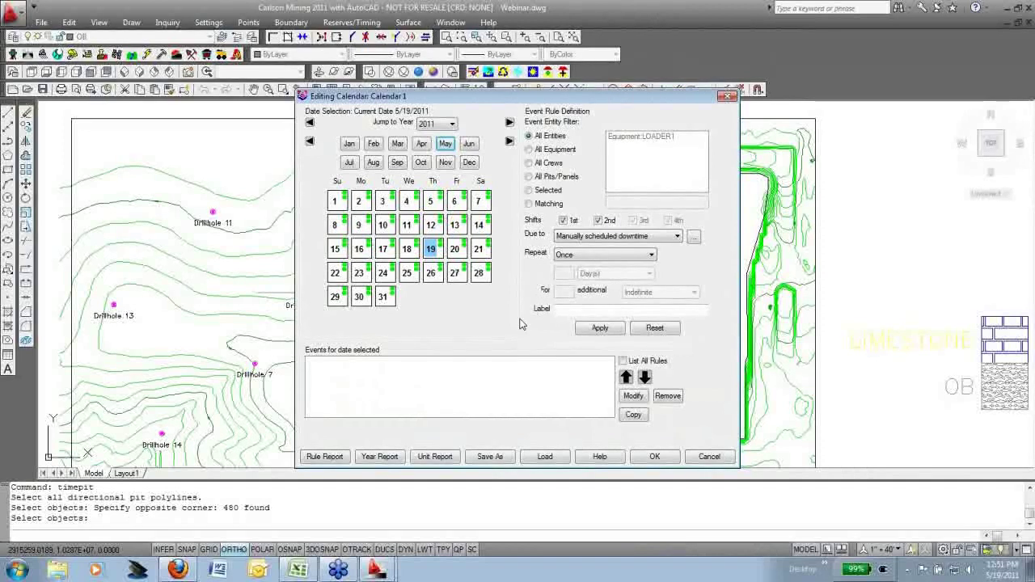
{"action": "left_click", "coordinate": [408, 248]}
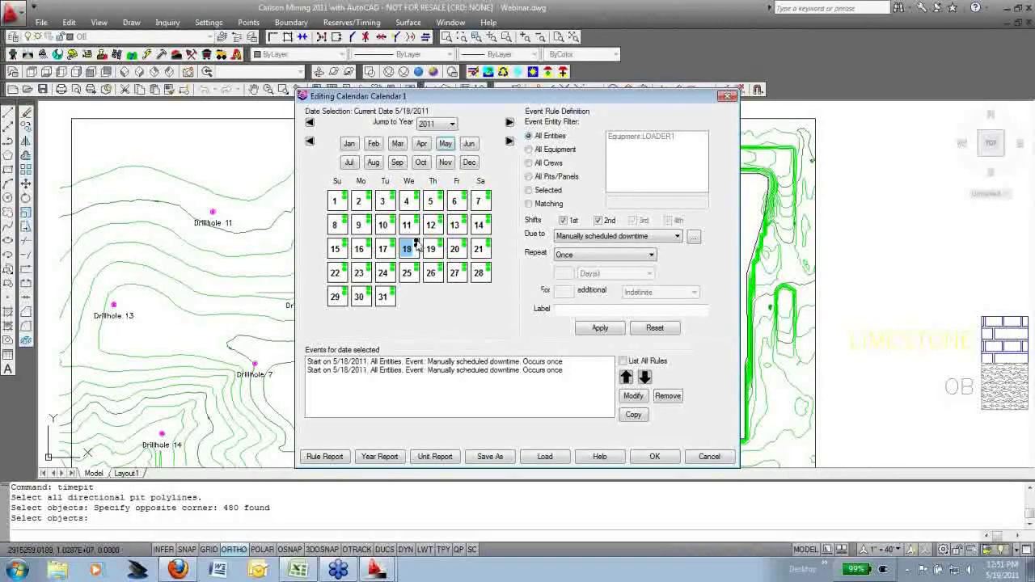
{"action": "left_click", "coordinate": [654, 456]}
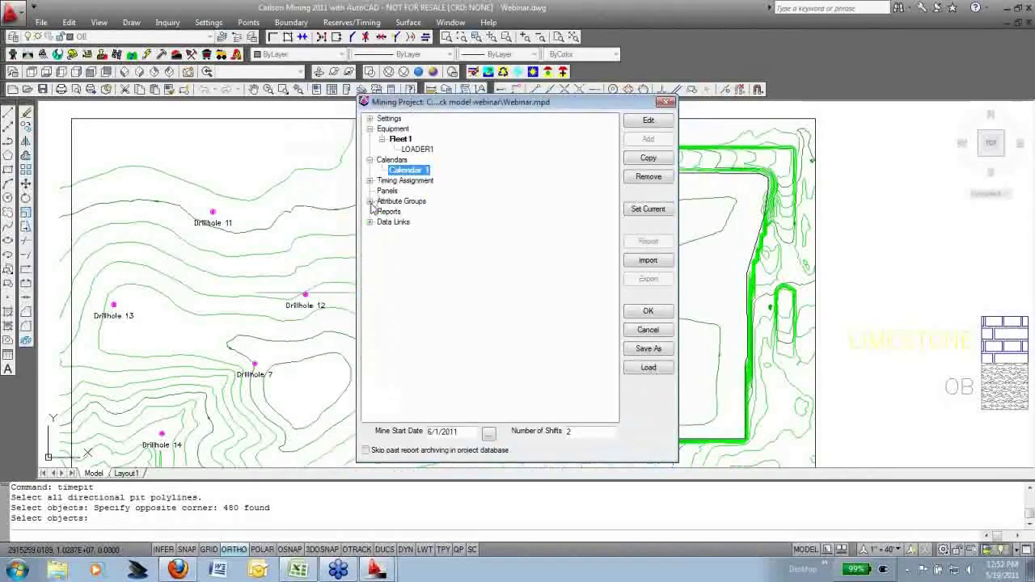
Review the grid files assigned to SURFACE, SURFACE_BENCH1 and SURFACE_BENCH2 in the DEFAULT attributes of the BLOCK MODEL2 group
{"action": "left_click", "coordinate": [369, 201]}
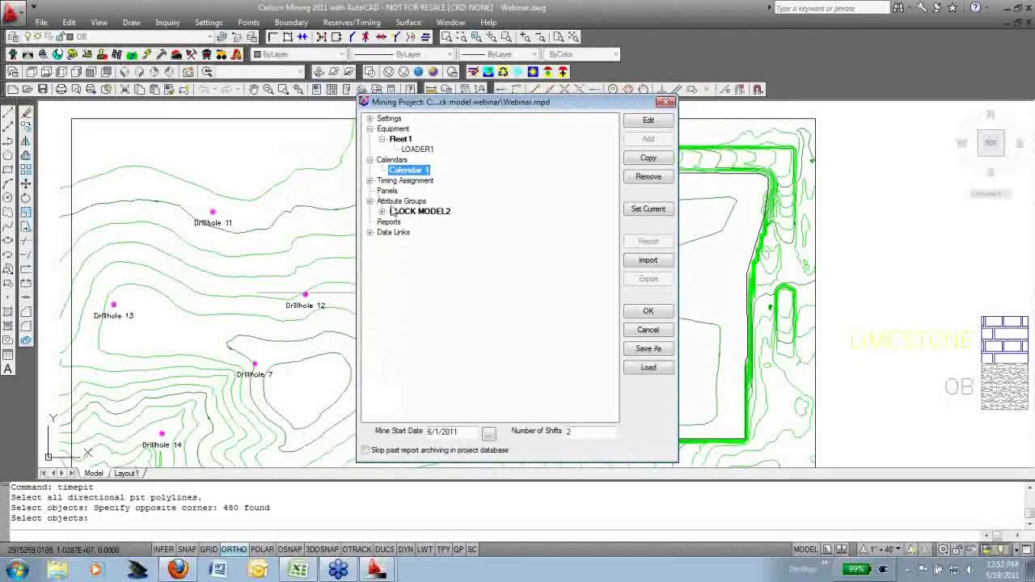
{"action": "left_click", "coordinate": [382, 211]}
{"action": "left_click", "coordinate": [394, 222]}
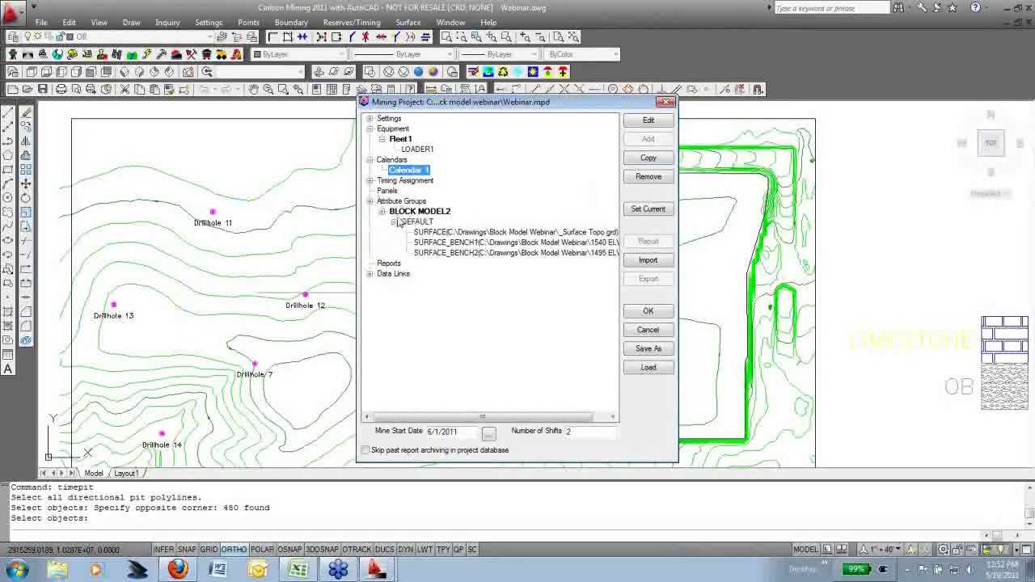
{"action": "double_click", "coordinate": [398, 223]}
{"action": "left_click_drag", "start_coordinate": [415, 109], "coordinate": [553, 112]}
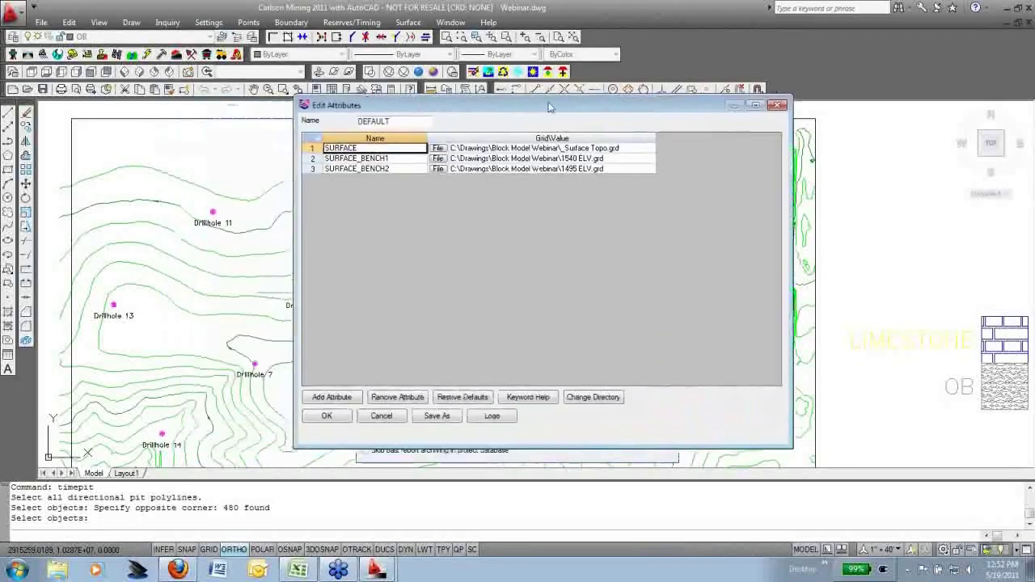
{"action": "left_click", "coordinate": [620, 148]}
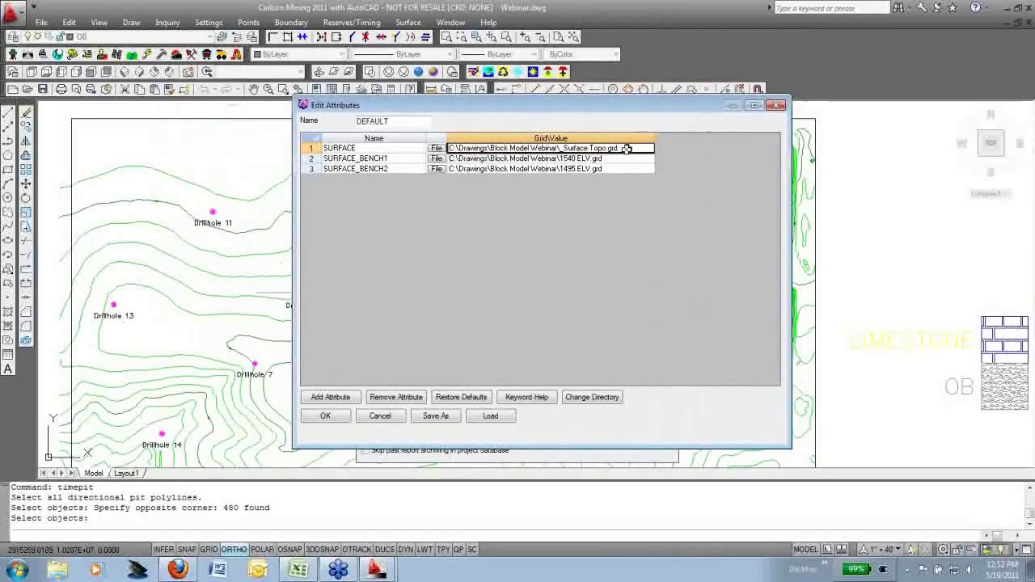
{"action": "left_click", "coordinate": [456, 160]}
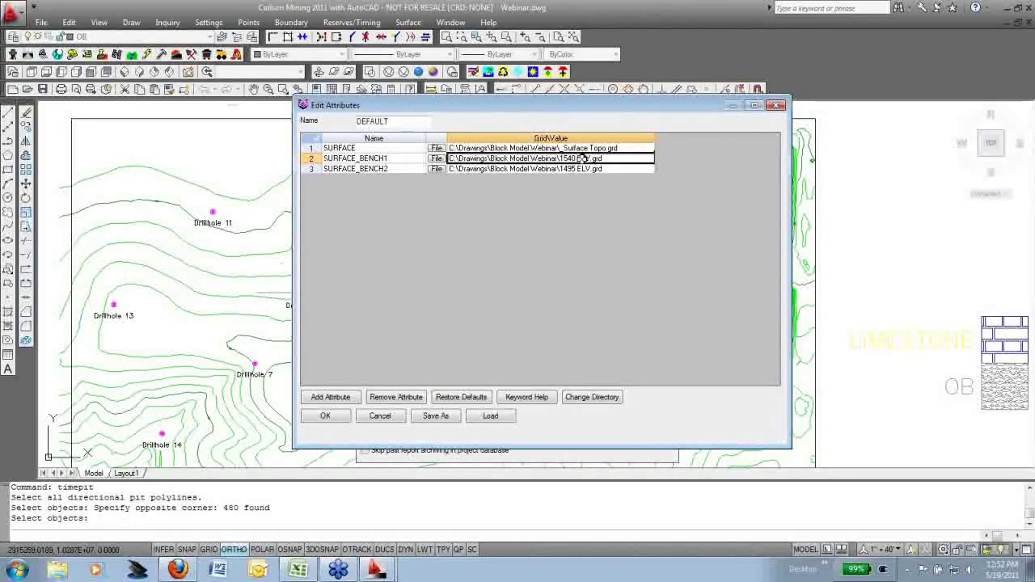
{"action": "left_click", "coordinate": [343, 168]}
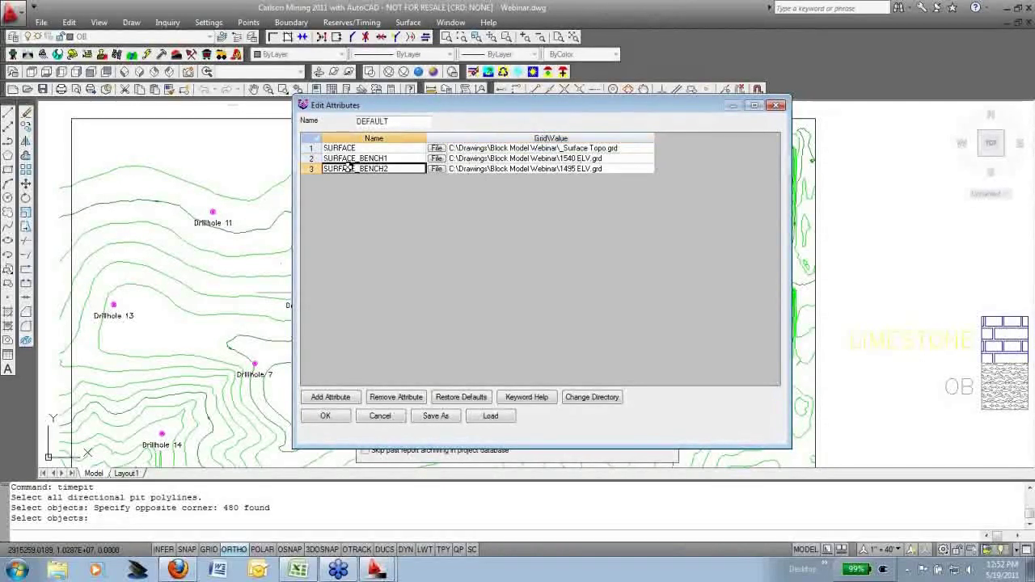
{"action": "left_click", "coordinate": [566, 168]}
{"action": "left_click_drag", "start_coordinate": [588, 110], "coordinate": [754, 84]}
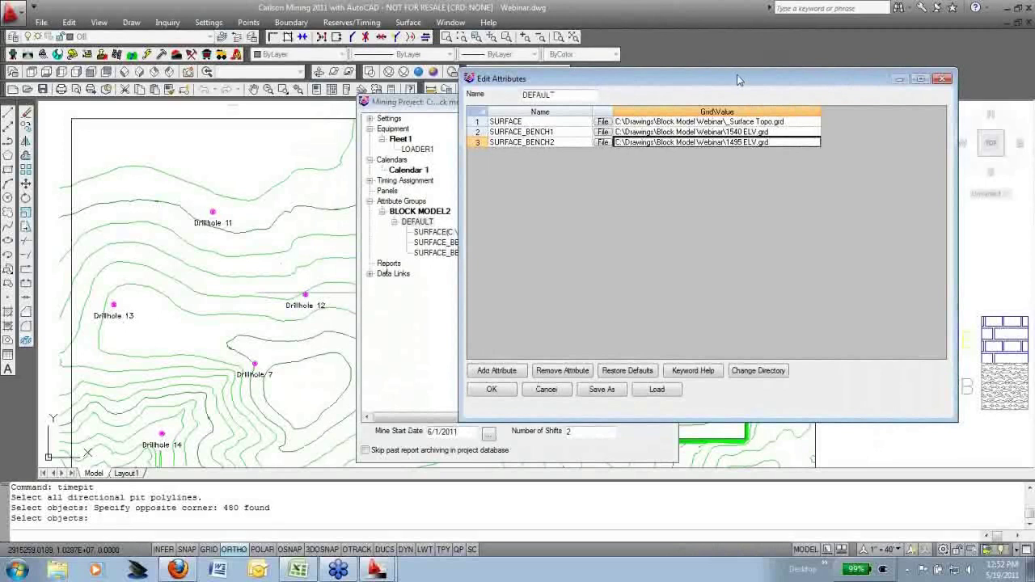
{"action": "left_click_drag", "start_coordinate": [737, 80], "coordinate": [669, 88]}
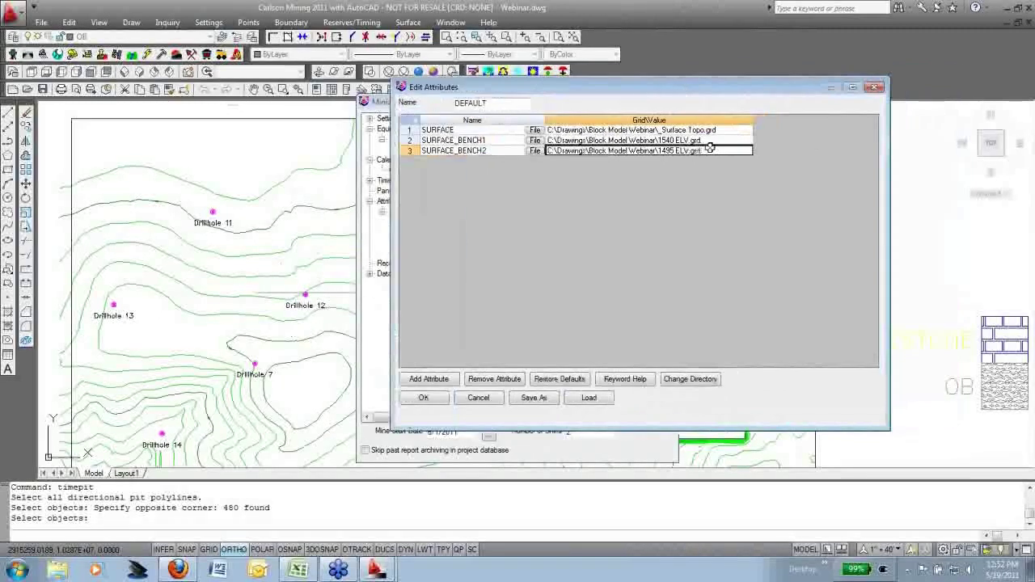
{"action": "left_click", "coordinate": [429, 400]}
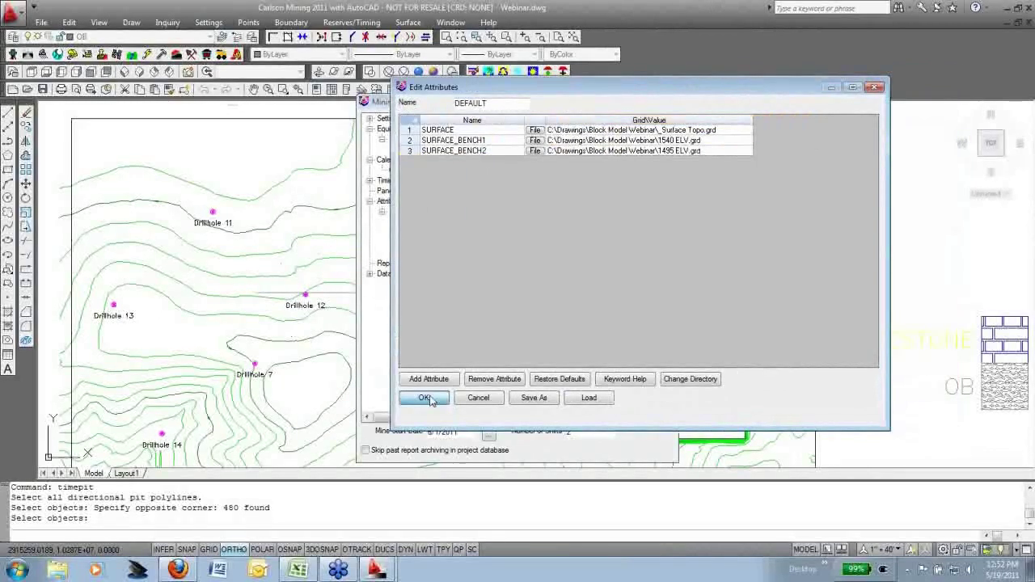
{"action": "left_click", "coordinate": [429, 399]}
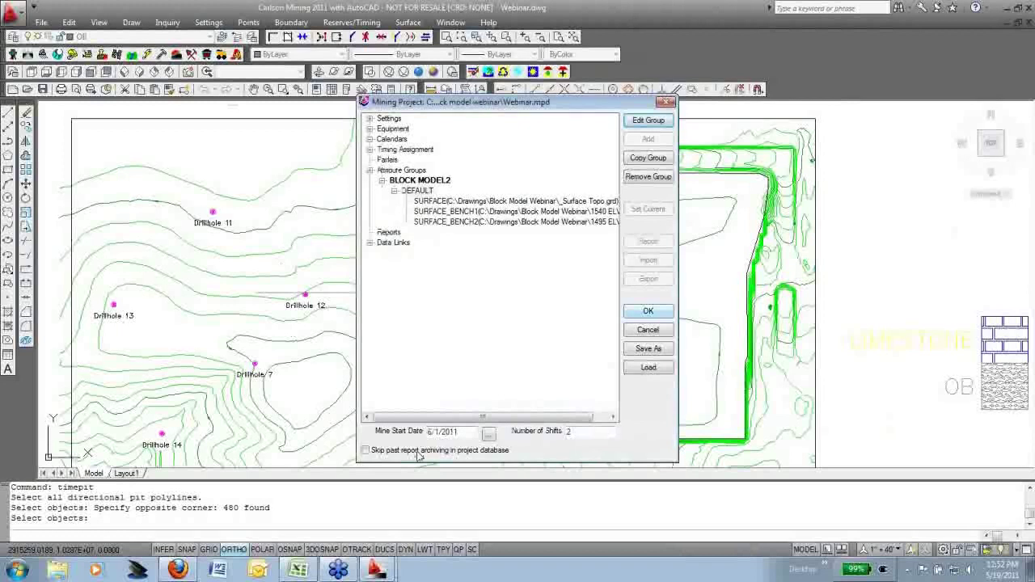
Enable skipping past report archiving in the project database and accept the mining project to load 3D Pit Scheduling
{"action": "key", "text": "Tab"}
{"action": "key", "text": "Tab"}
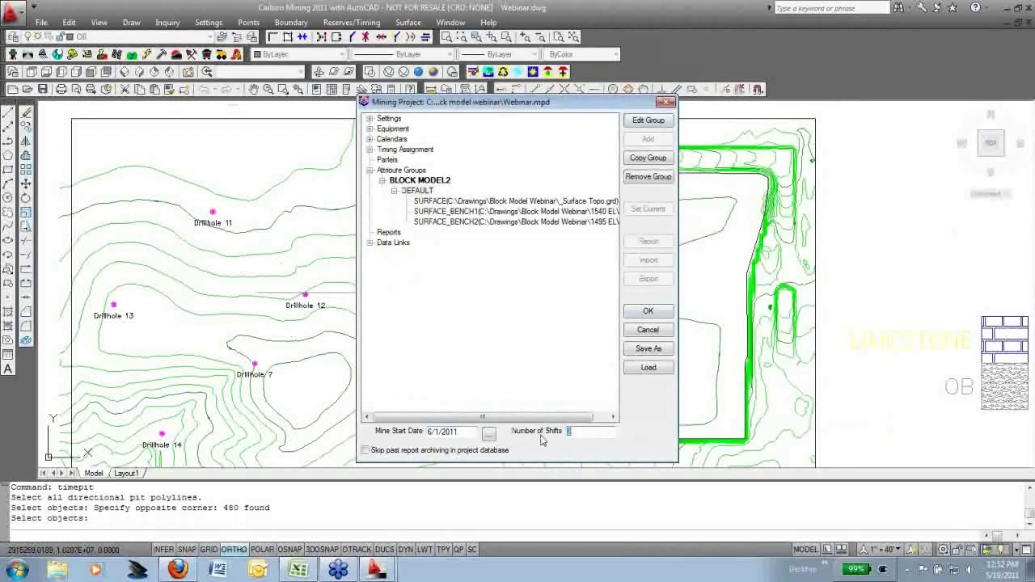
{"action": "left_click", "coordinate": [366, 450]}
{"action": "left_click", "coordinate": [366, 451]}
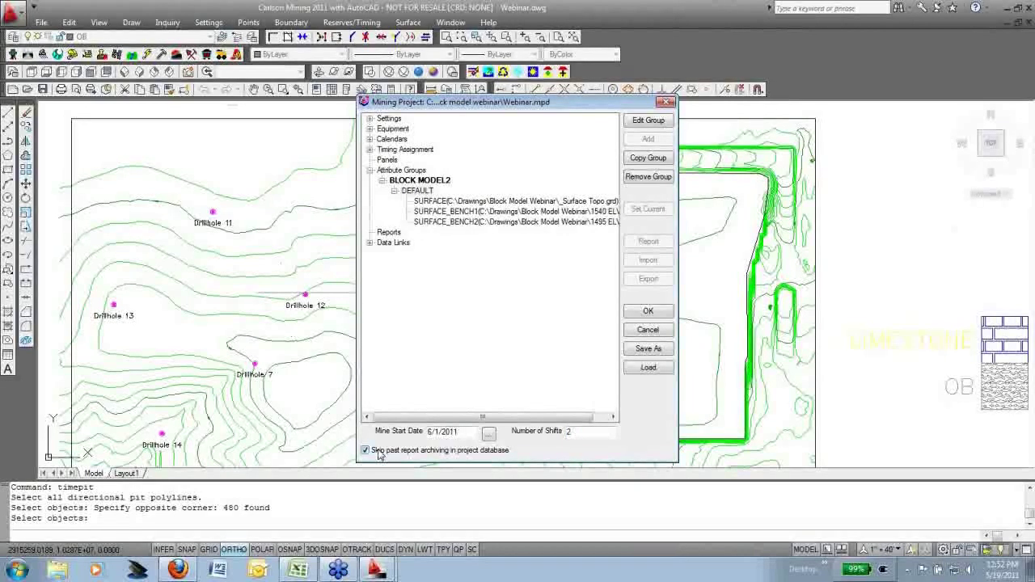
{"action": "left_click", "coordinate": [648, 310]}
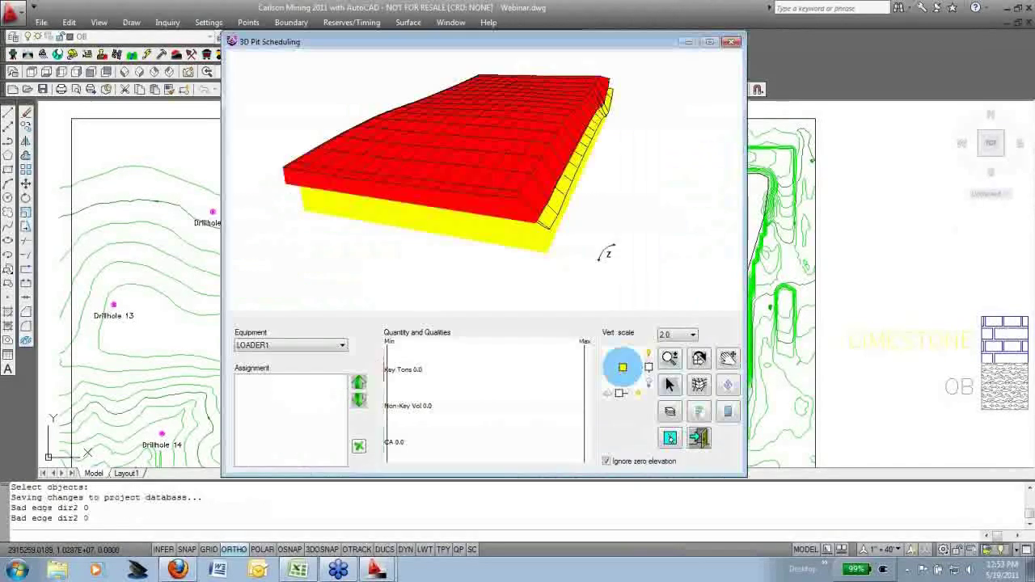
Examine the two-bench pit model from several angles in 3D Pit Scheduling and compare it with the pit grid in plan
{"action": "left_click_drag", "start_coordinate": [608, 255], "coordinate": [553, 135]}
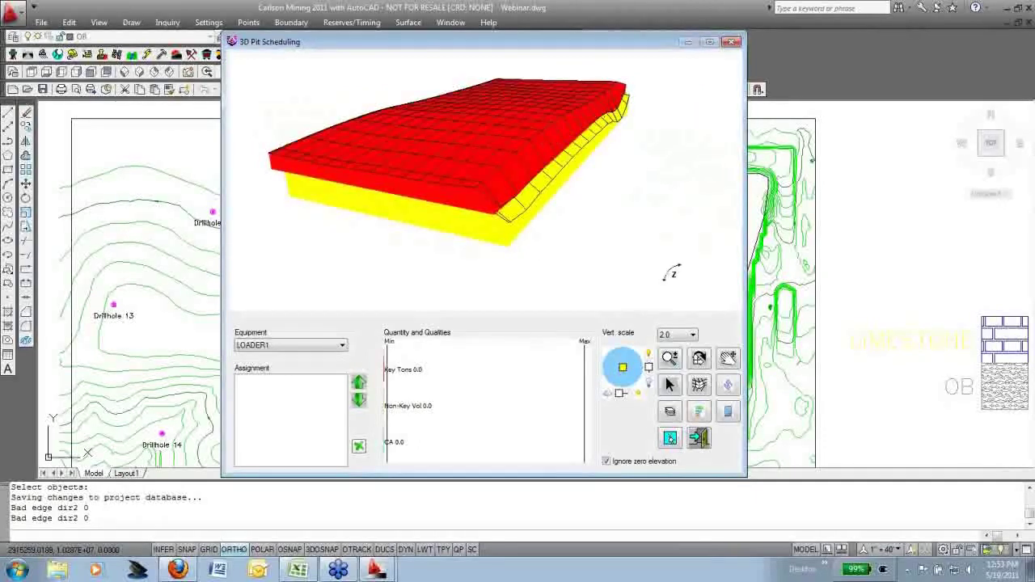
{"action": "left_click_drag", "start_coordinate": [672, 271], "coordinate": [697, 216]}
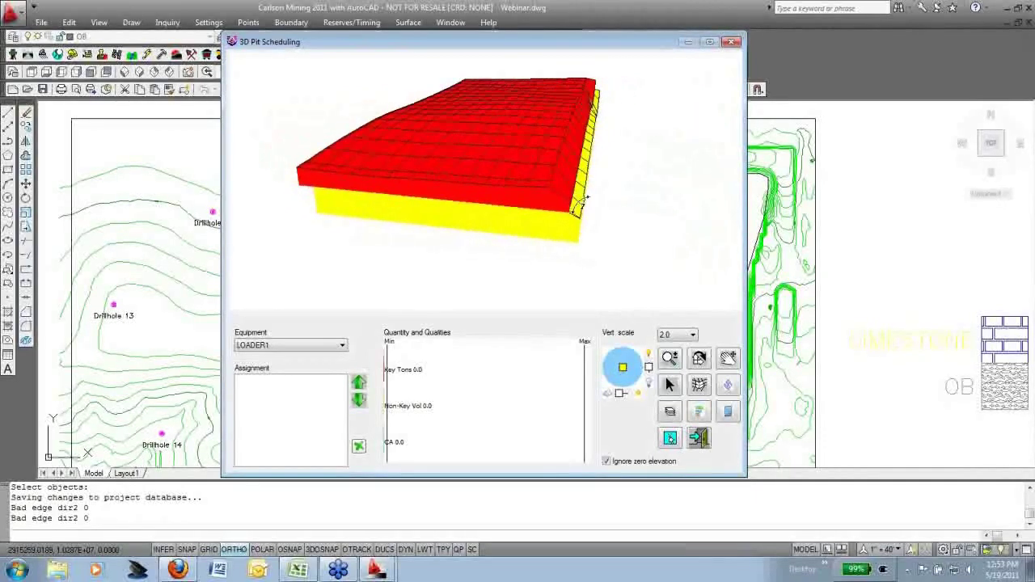
{"action": "left_click_drag", "start_coordinate": [541, 47], "coordinate": [558, 292]}
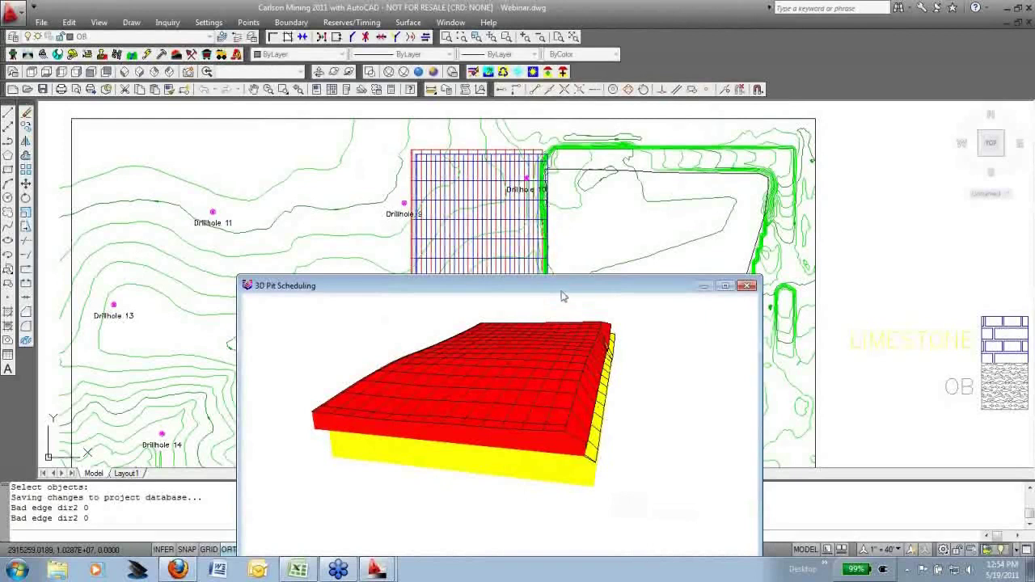
{"action": "left_click_drag", "start_coordinate": [562, 291], "coordinate": [541, 72]}
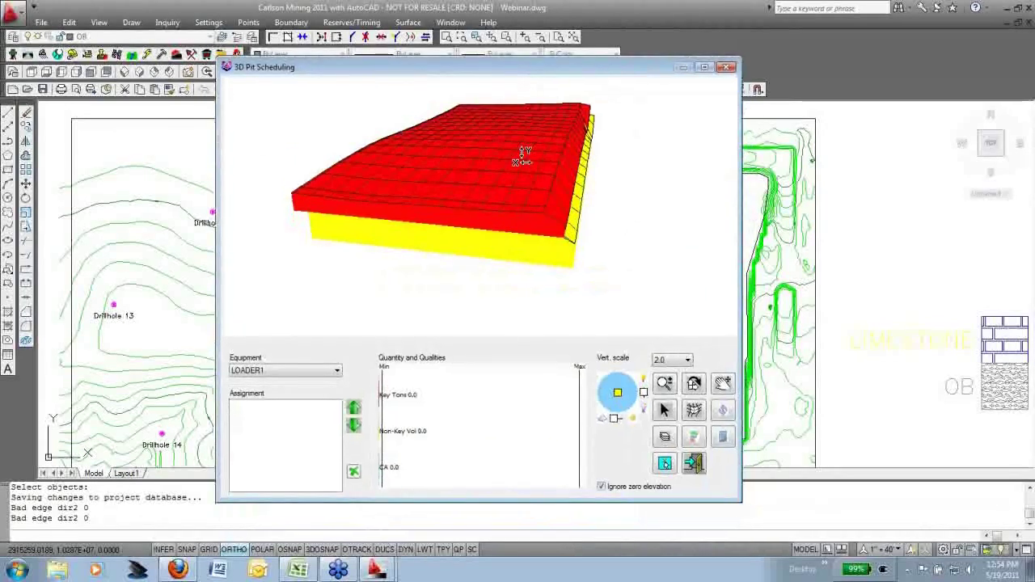
Assign the bench 1 blocks of pits 1, 16, 31, 46 and 61 to LOADER1 by picking them in the 3D model
{"action": "left_click_drag", "start_coordinate": [544, 222], "coordinate": [509, 226]}
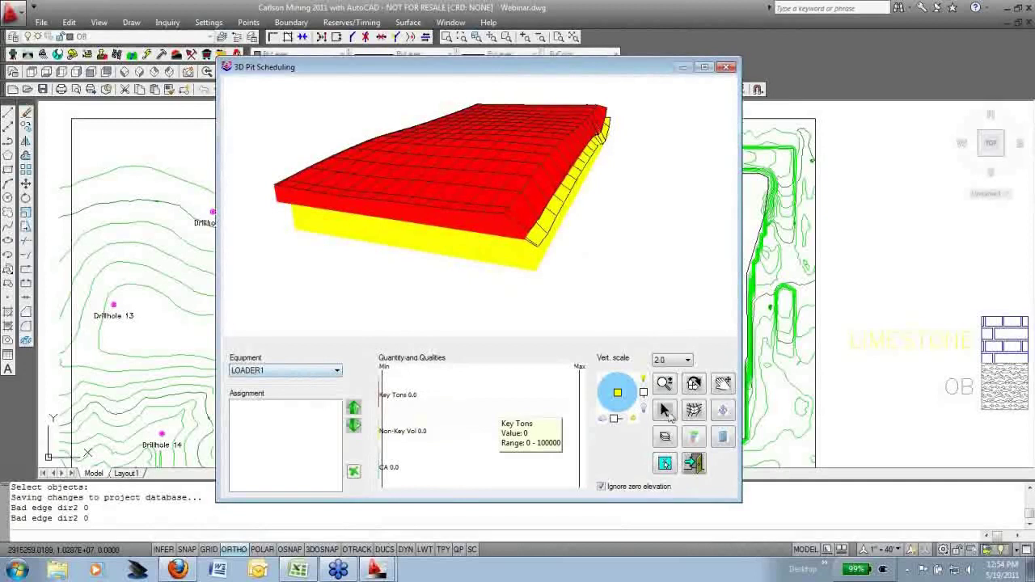
{"action": "left_click", "coordinate": [666, 411]}
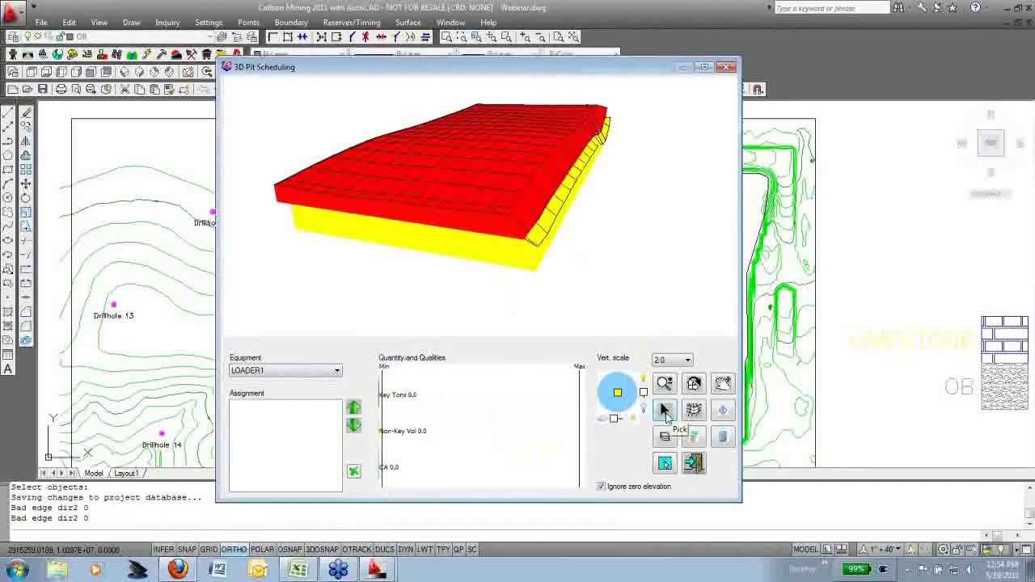
{"action": "mouse_move", "coordinate": [403, 436]}
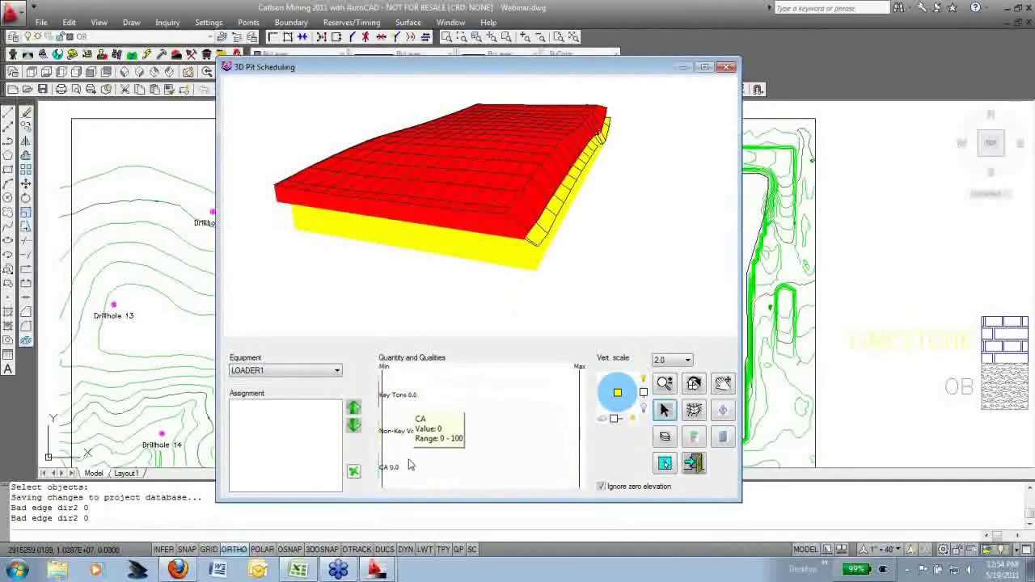
{"action": "mouse_move", "coordinate": [511, 240]}
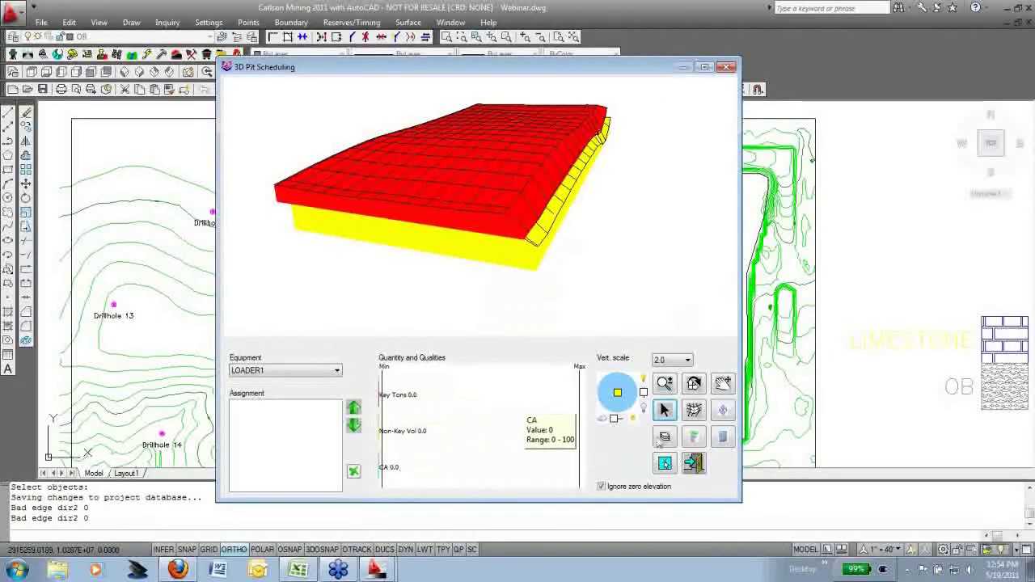
{"action": "scroll", "coordinate": [525, 239], "scroll_direction": "up", "scroll_amount": 2}
{"action": "double_click", "coordinate": [524, 241]}
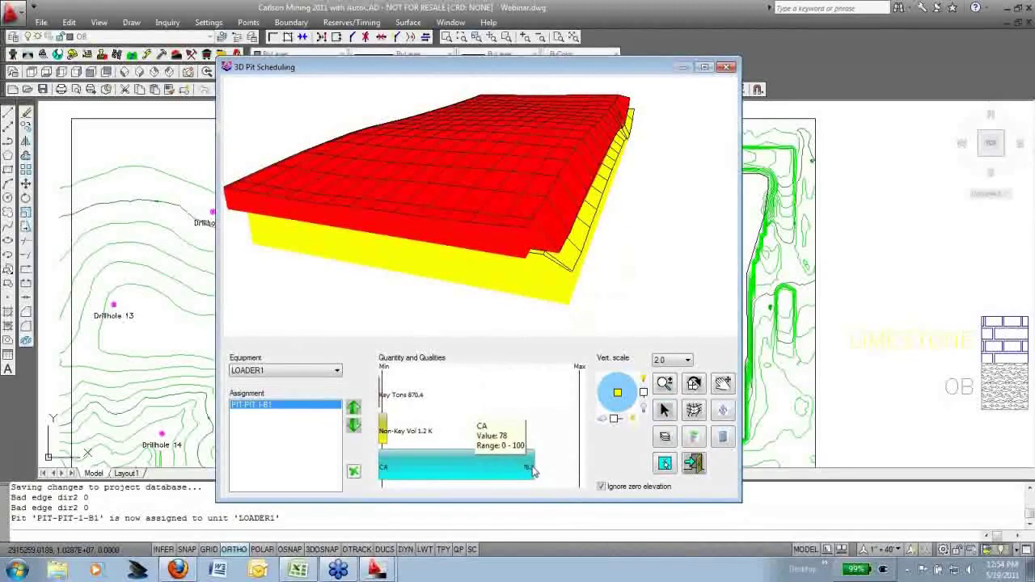
{"action": "mouse_move", "coordinate": [419, 399]}
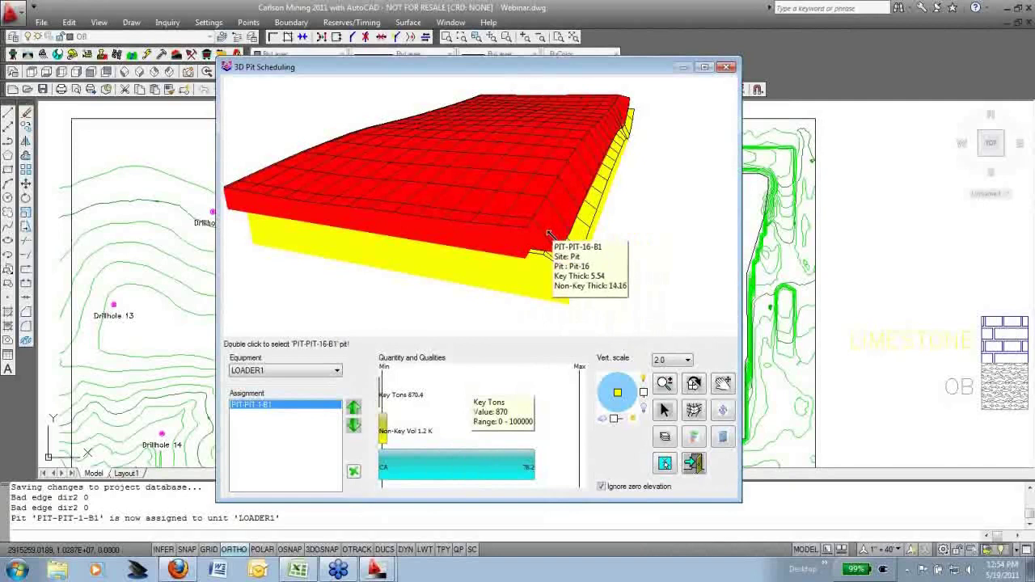
{"action": "double_click", "coordinate": [548, 234]}
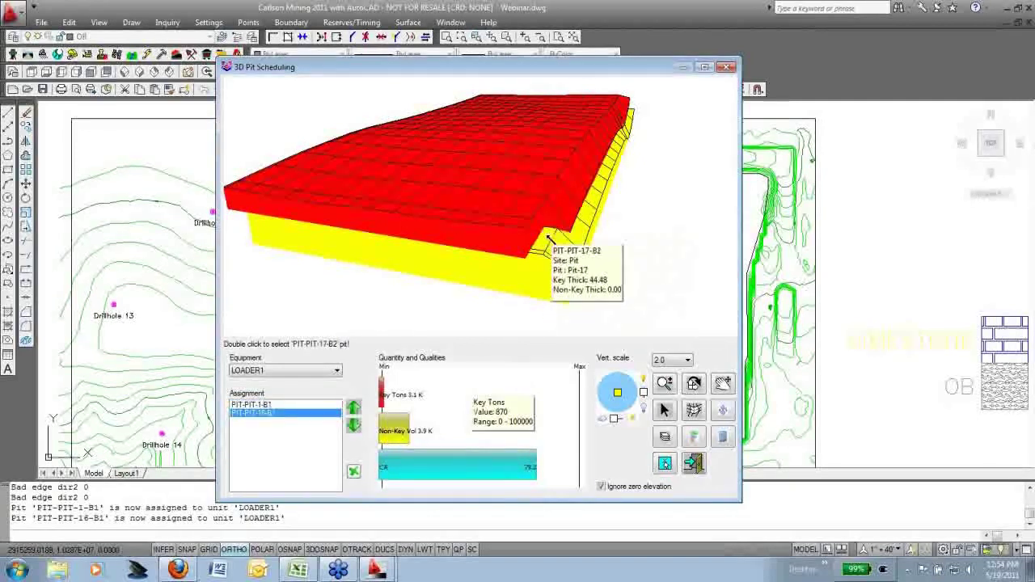
{"action": "mouse_move", "coordinate": [557, 264]}
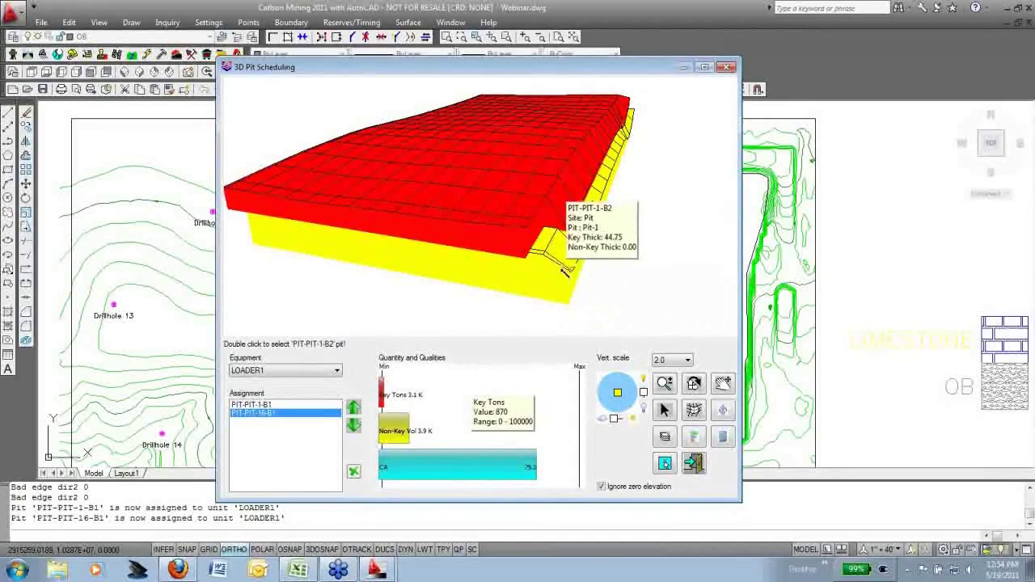
{"action": "double_click", "coordinate": [558, 243]}
{"action": "double_click", "coordinate": [570, 212]}
{"action": "double_click", "coordinate": [579, 185]}
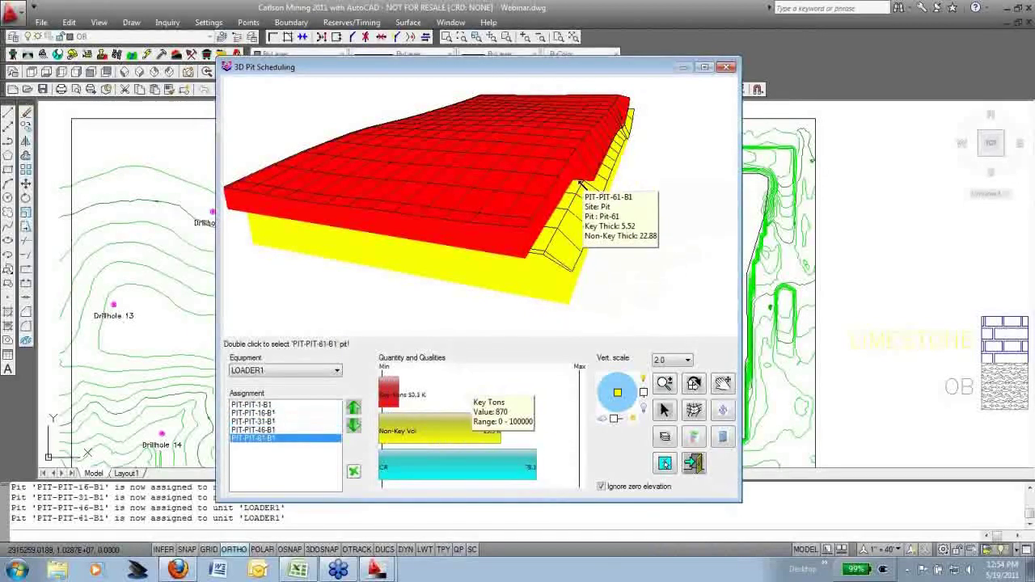
Assign bench 1 of pits 2, 17 and 32 and bench 2 of pits 1, 16, 31 and 46 to LOADER1
{"action": "double_click", "coordinate": [530, 219]}
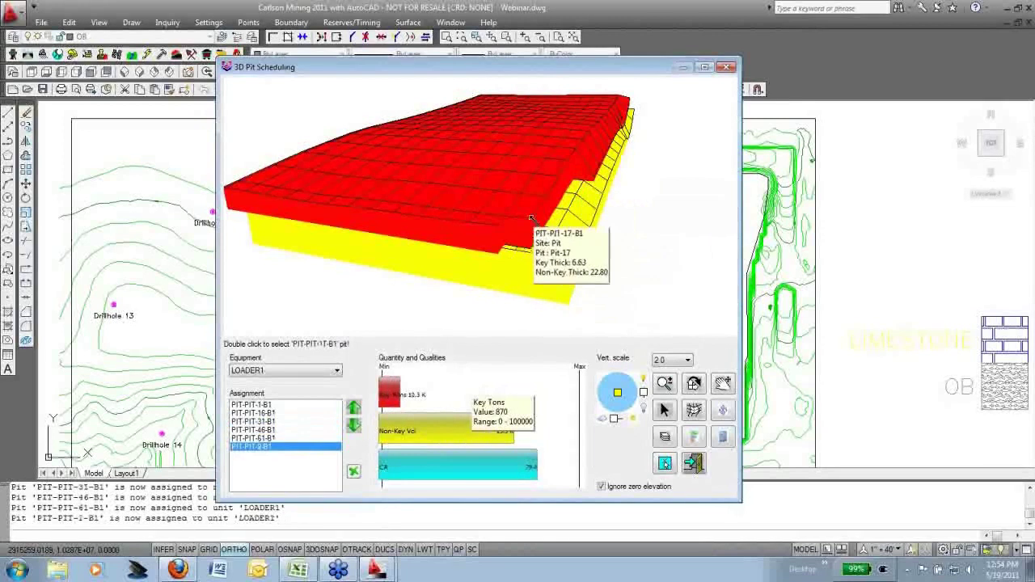
{"action": "double_click", "coordinate": [530, 219]}
{"action": "double_click", "coordinate": [566, 260]}
{"action": "double_click", "coordinate": [566, 265]}
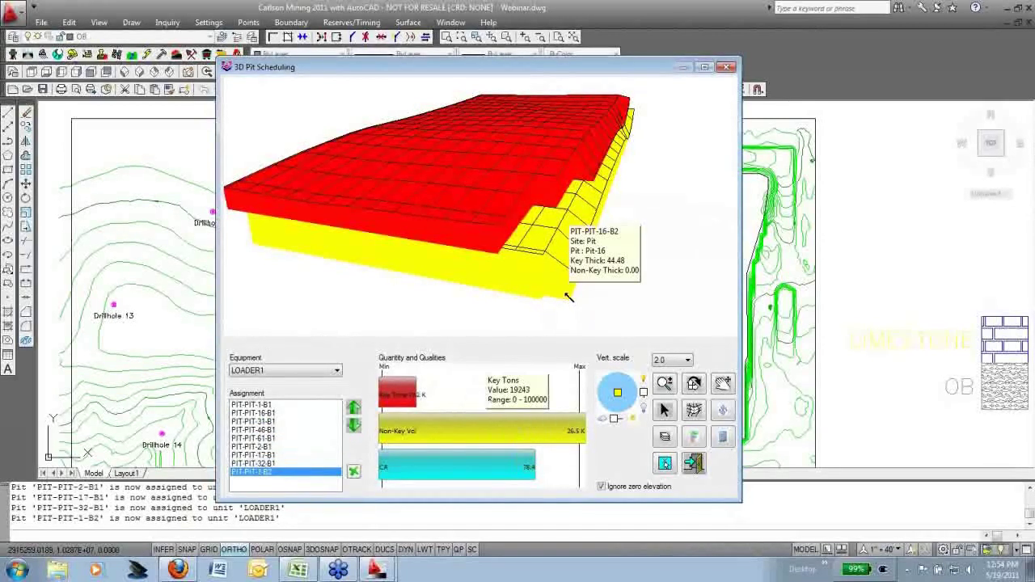
{"action": "double_click", "coordinate": [569, 298]}
{"action": "double_click", "coordinate": [580, 243]}
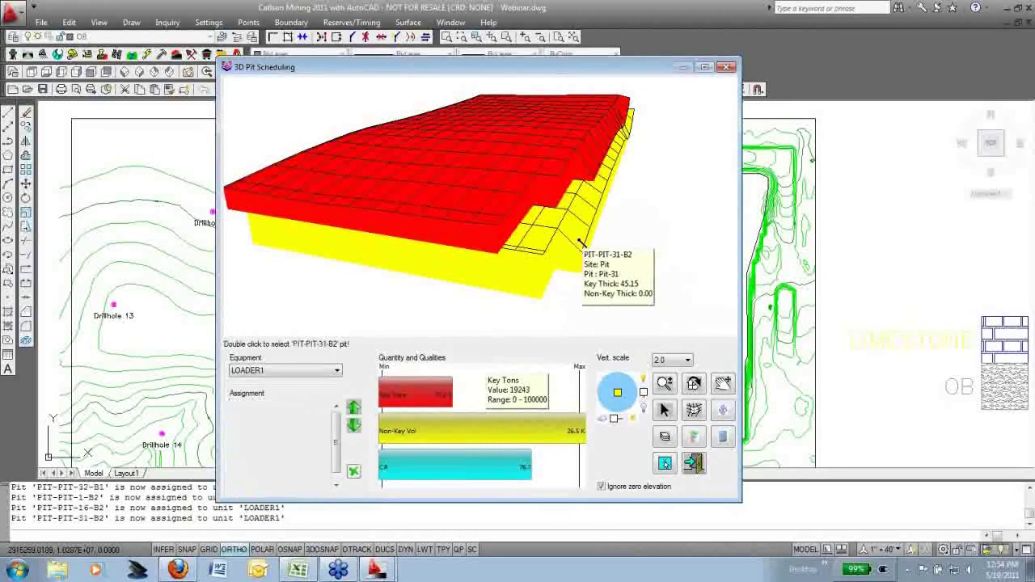
{"action": "double_click", "coordinate": [580, 243]}
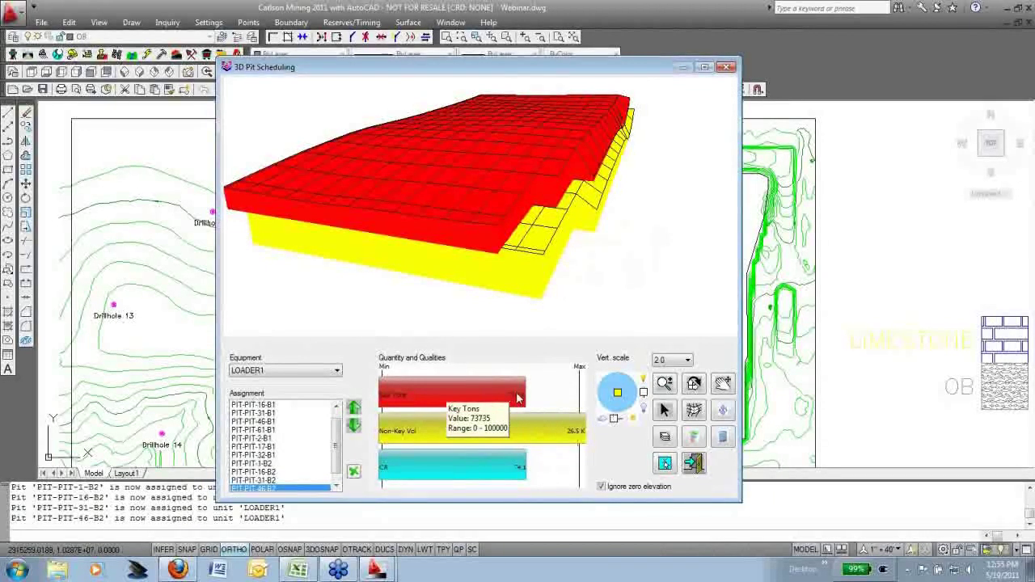
Calculate the mine timing for the pits assigned so far and dismiss the results without generating a report
{"action": "left_click", "coordinate": [724, 439]}
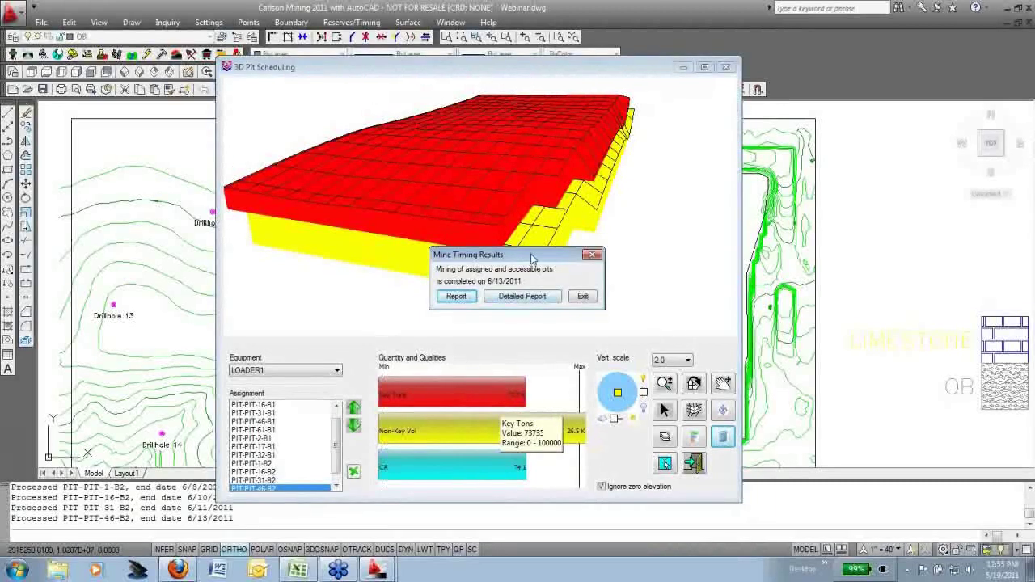
{"action": "left_click_drag", "start_coordinate": [533, 257], "coordinate": [561, 236]}
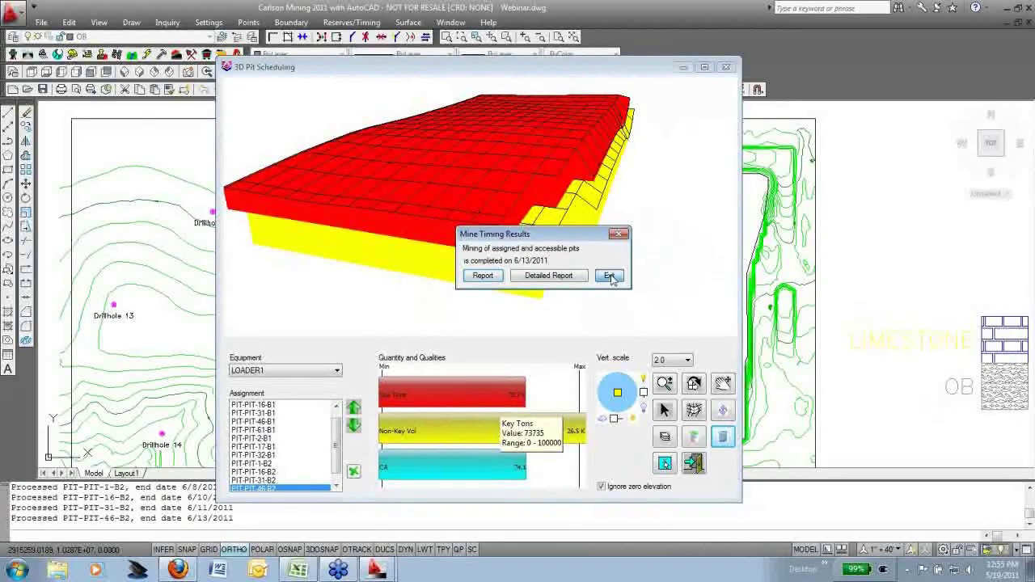
{"action": "left_click", "coordinate": [609, 275]}
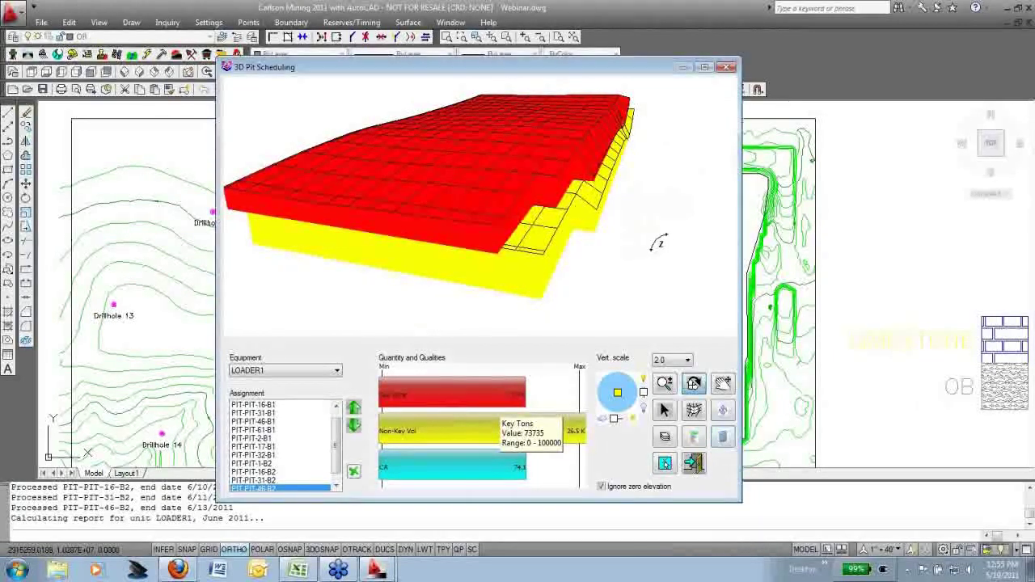
Assign both benches of pits 226, 227, 211, 212 and 196 at the opposite corner of the model to LOADER1
{"action": "left_click_drag", "start_coordinate": [663, 238], "coordinate": [481, 278]}
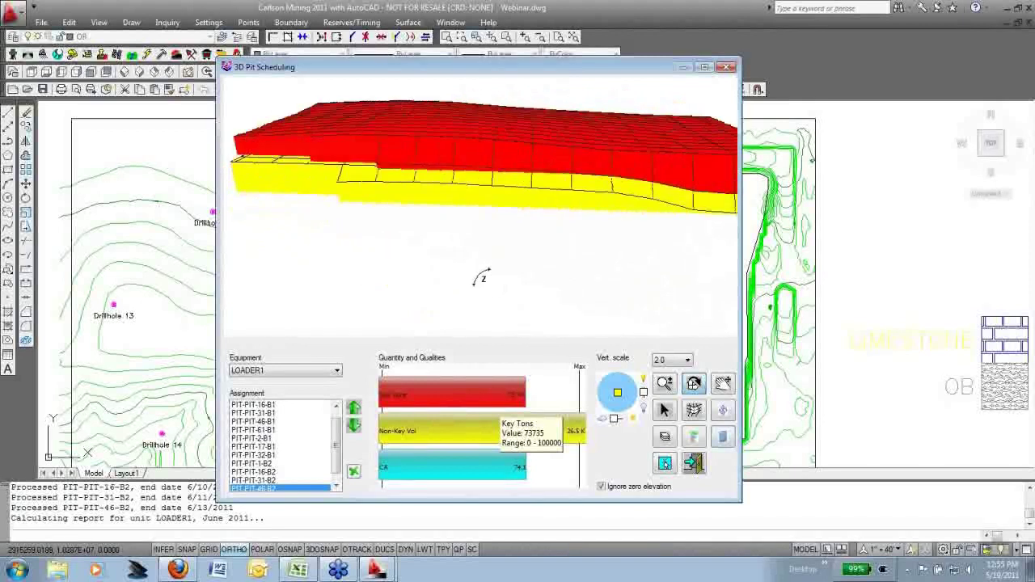
{"action": "left_click_drag", "start_coordinate": [481, 278], "coordinate": [608, 230]}
{"action": "double_click", "coordinate": [608, 230]}
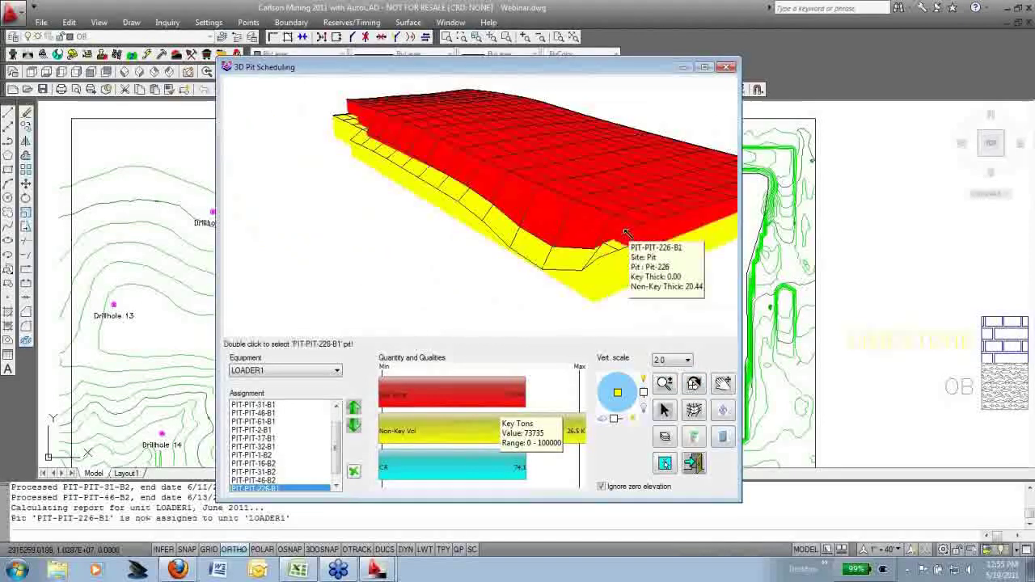
{"action": "double_click", "coordinate": [607, 260]}
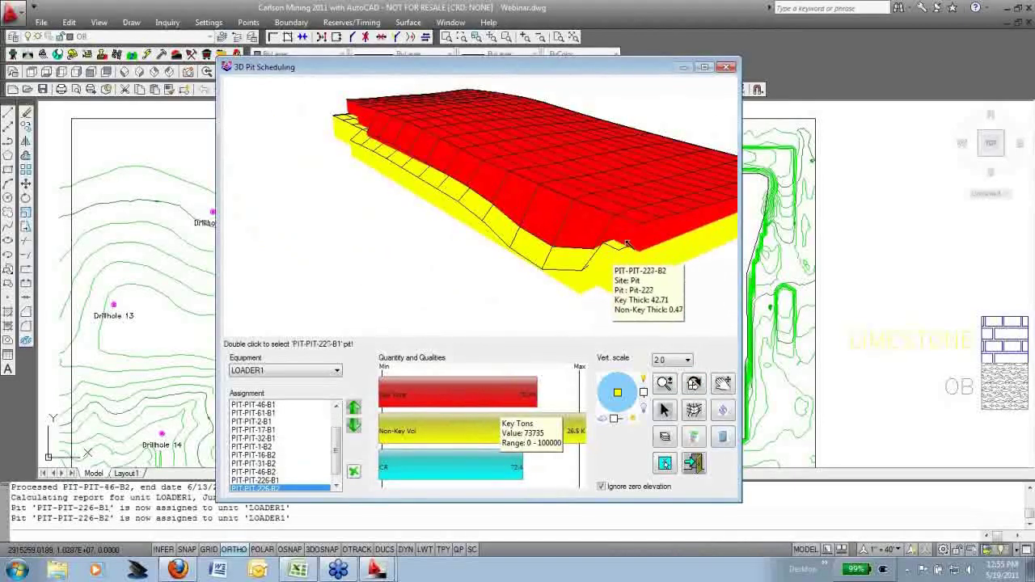
{"action": "double_click", "coordinate": [626, 242]}
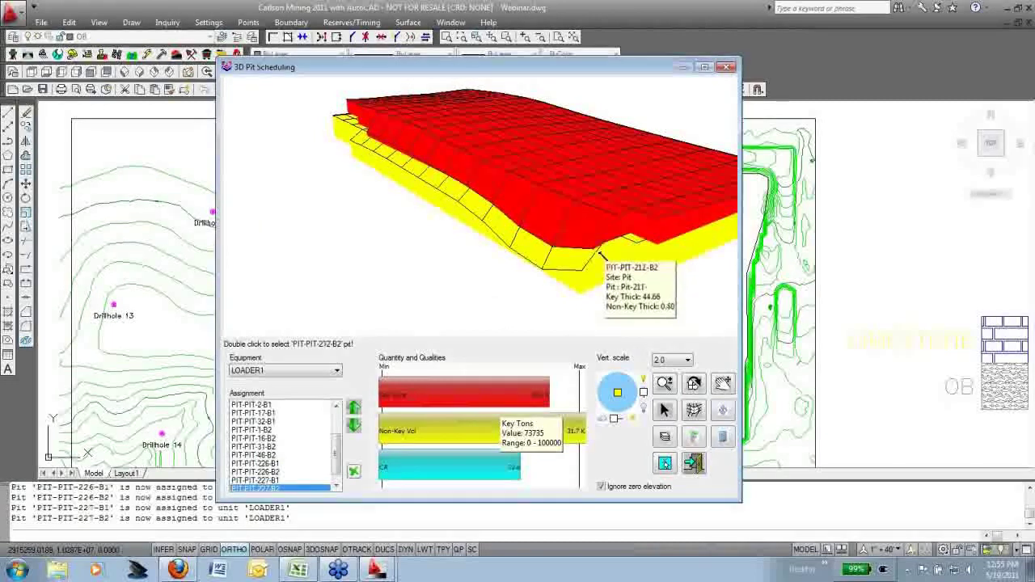
{"action": "double_click", "coordinate": [588, 267]}
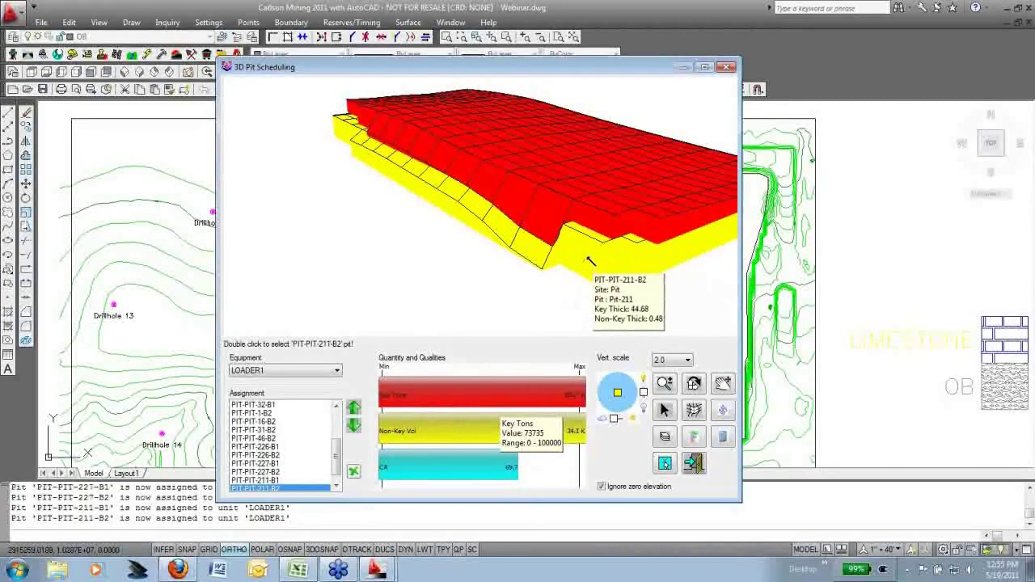
{"action": "double_click", "coordinate": [599, 239]}
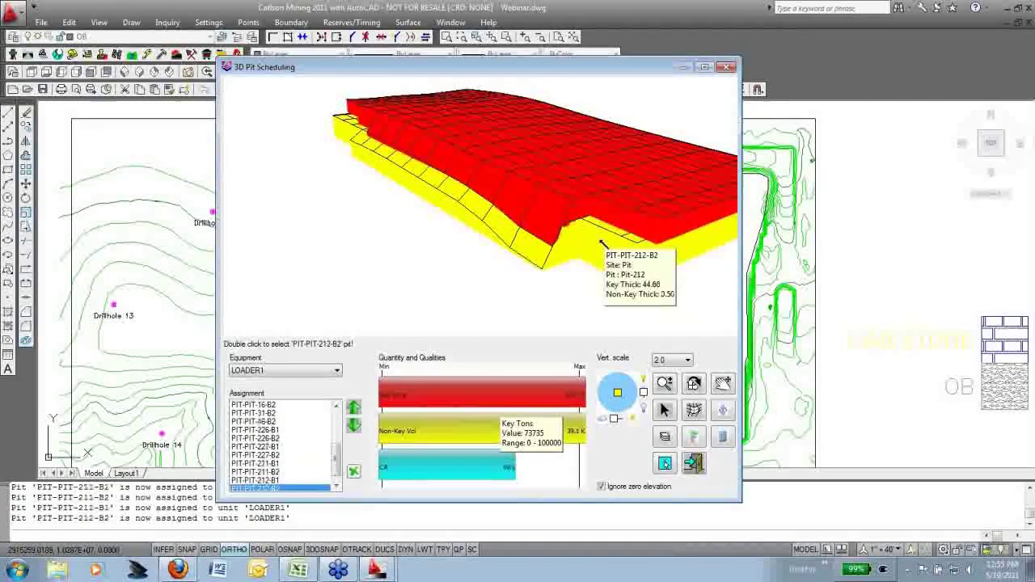
{"action": "double_click", "coordinate": [600, 240]}
{"action": "double_click", "coordinate": [568, 217]}
{"action": "double_click", "coordinate": [568, 205]}
{"action": "double_click", "coordinate": [566, 242]}
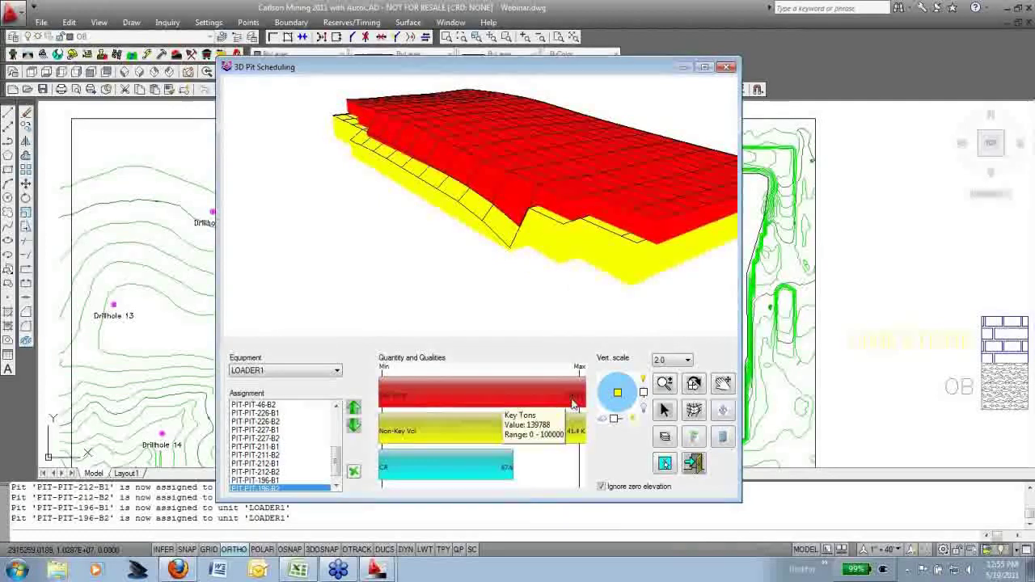
Set the maximum value of the Key Tons bar to 200000 in the quantity and quality chart settings
{"action": "left_click", "coordinate": [693, 439]}
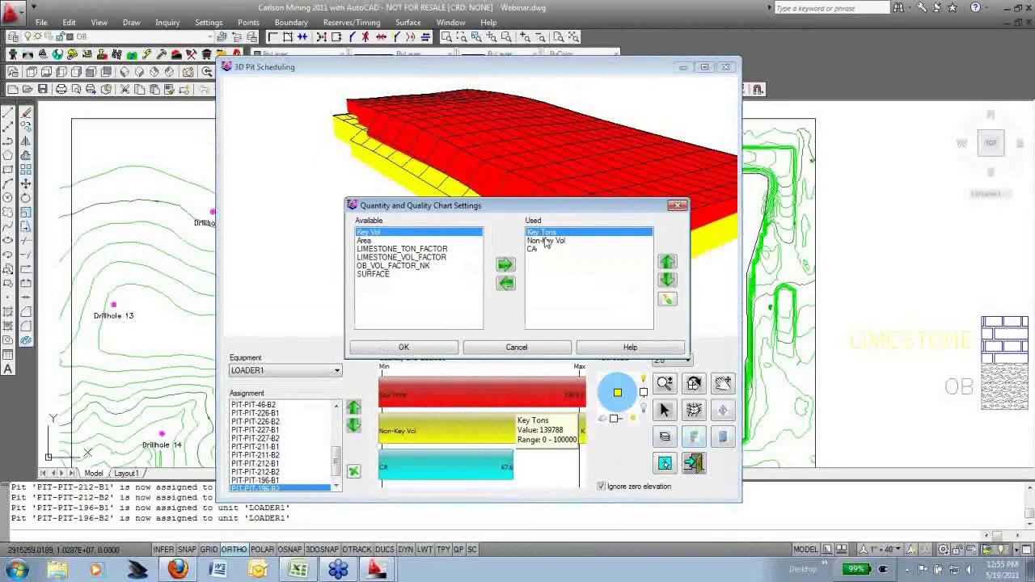
{"action": "double_click", "coordinate": [545, 235]}
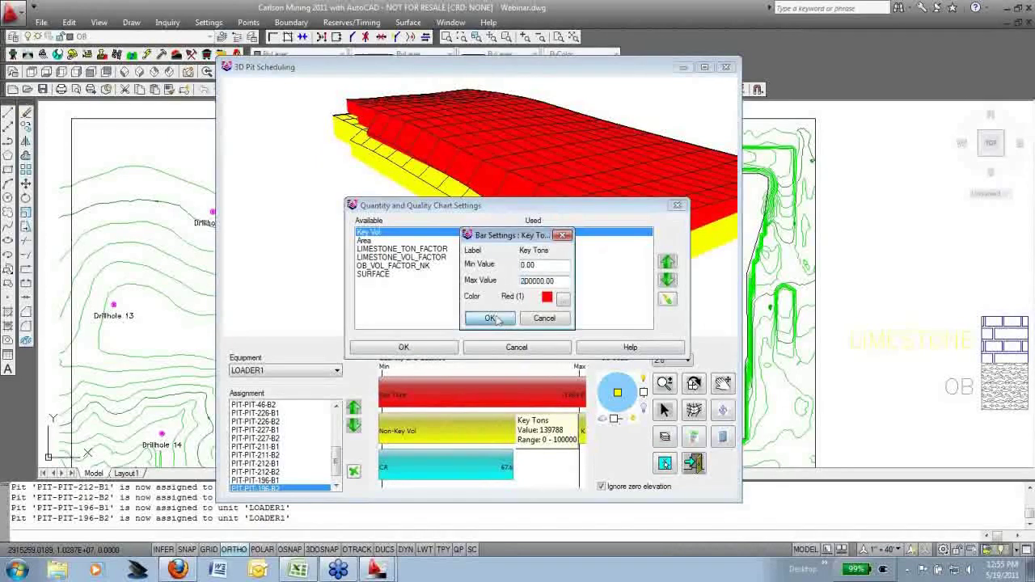
{"action": "left_click", "coordinate": [490, 319]}
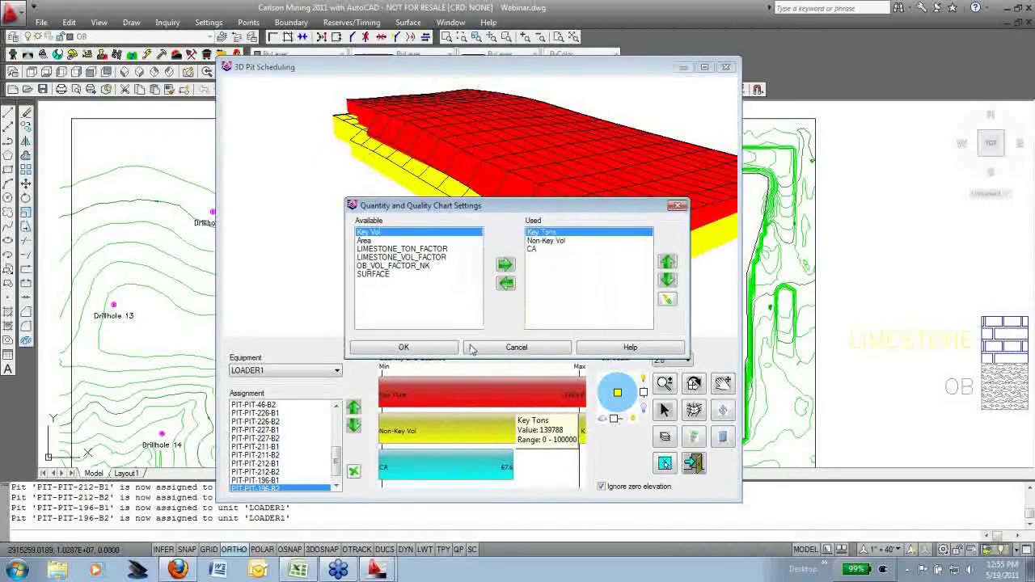
{"action": "left_click", "coordinate": [472, 347]}
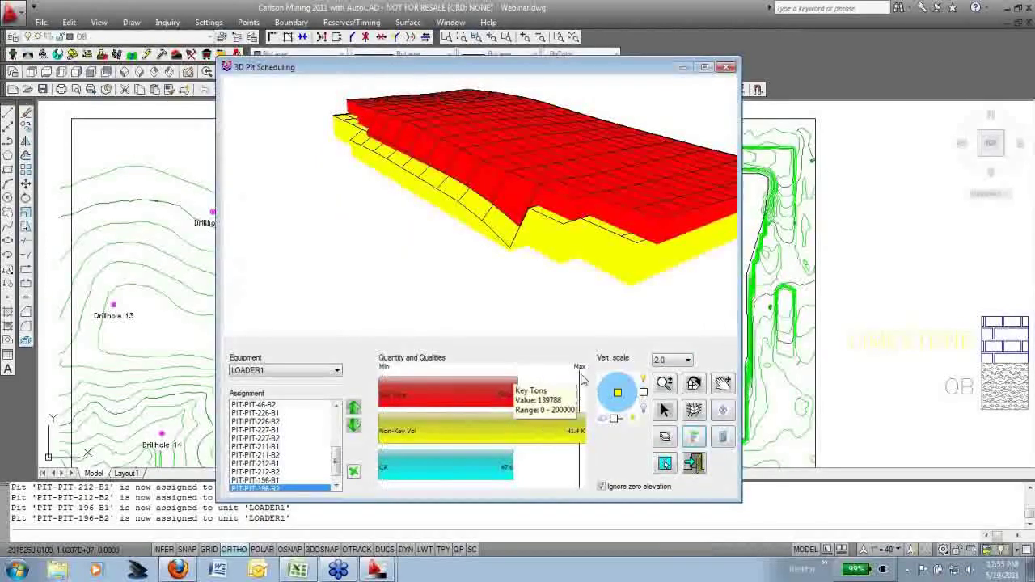
Assign both benches of pits 197, 181, 182 and 166, plus bench 1 of pit 167, to LOADER1
{"action": "double_click", "coordinate": [547, 202]}
{"action": "double_click", "coordinate": [534, 191]}
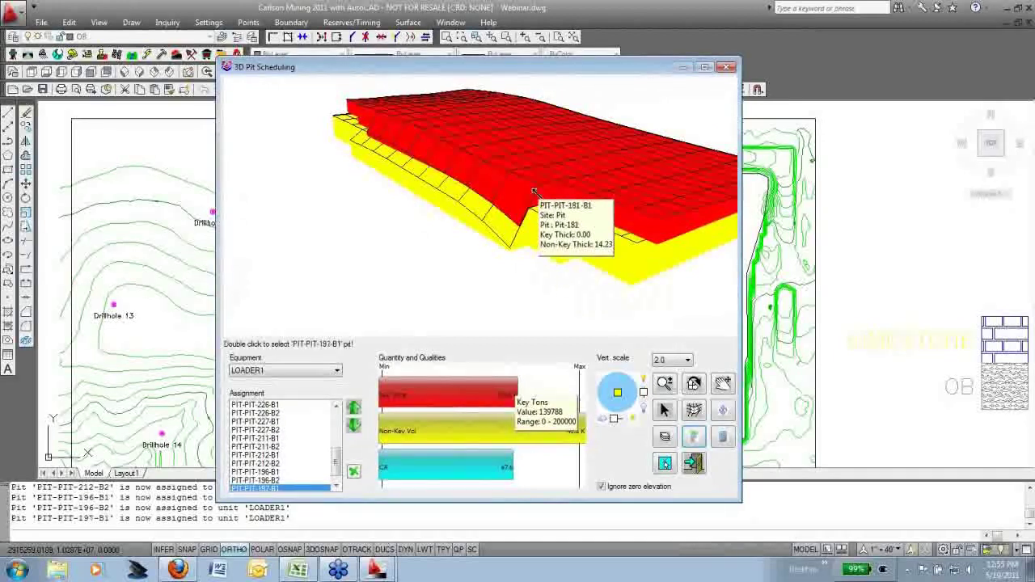
{"action": "double_click", "coordinate": [533, 193]}
{"action": "double_click", "coordinate": [552, 221]}
{"action": "double_click", "coordinate": [537, 191]}
{"action": "double_click", "coordinate": [535, 193]}
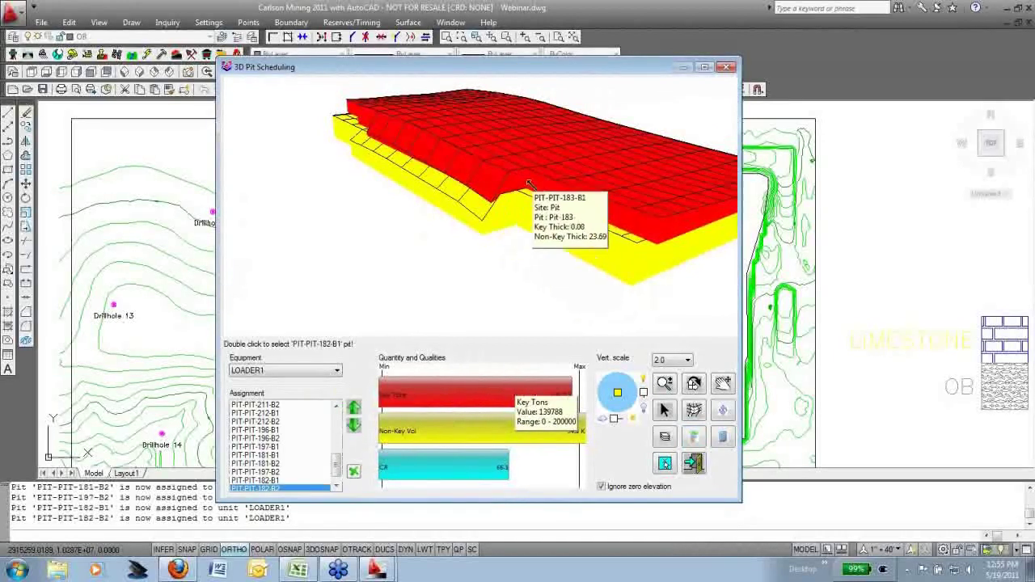
{"action": "double_click", "coordinate": [526, 186]}
{"action": "double_click", "coordinate": [502, 190]}
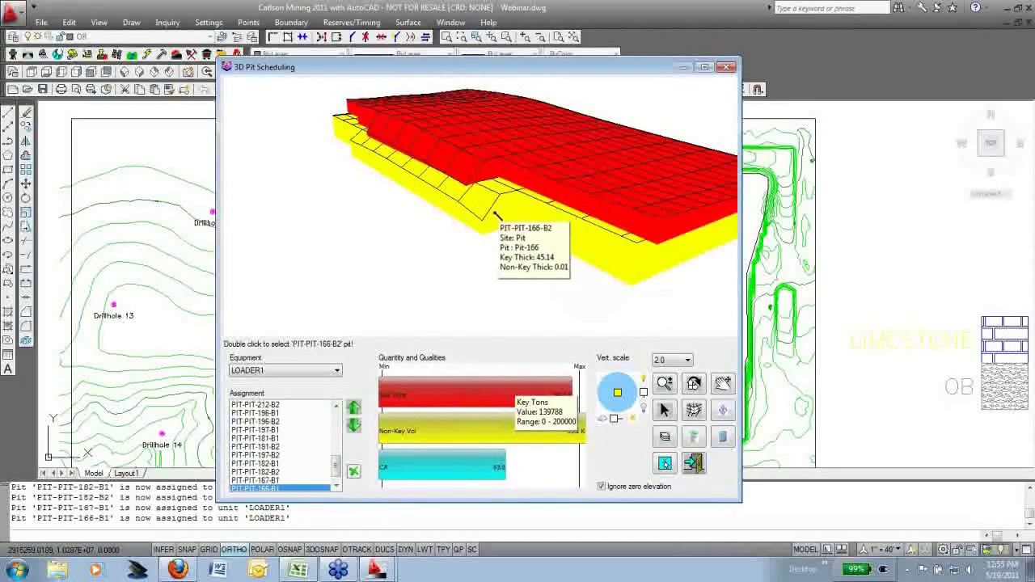
{"action": "double_click", "coordinate": [496, 217]}
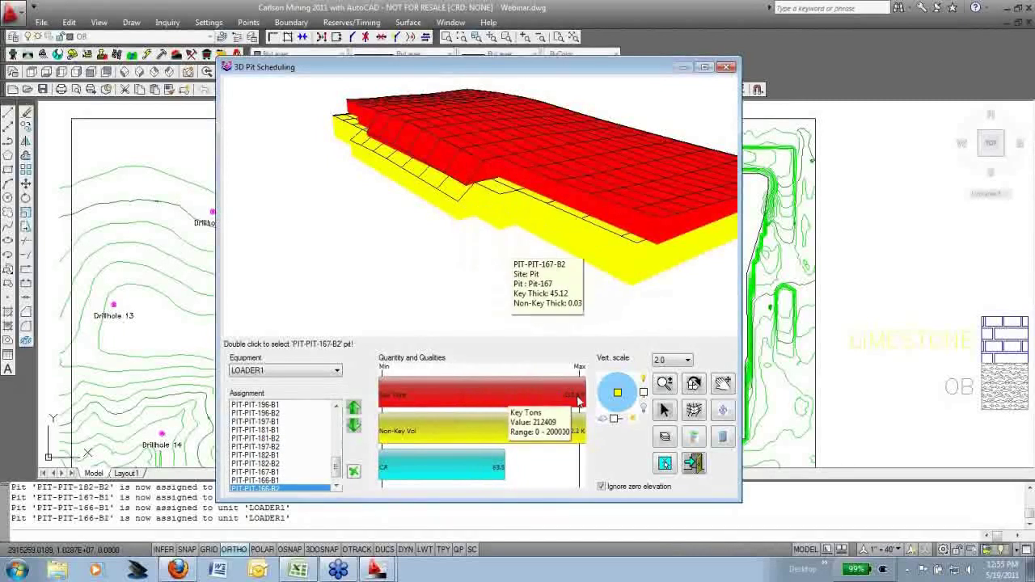
Recalculate the mine timing with the additional LOADER1 pits and close the timing results
{"action": "left_click", "coordinate": [724, 438]}
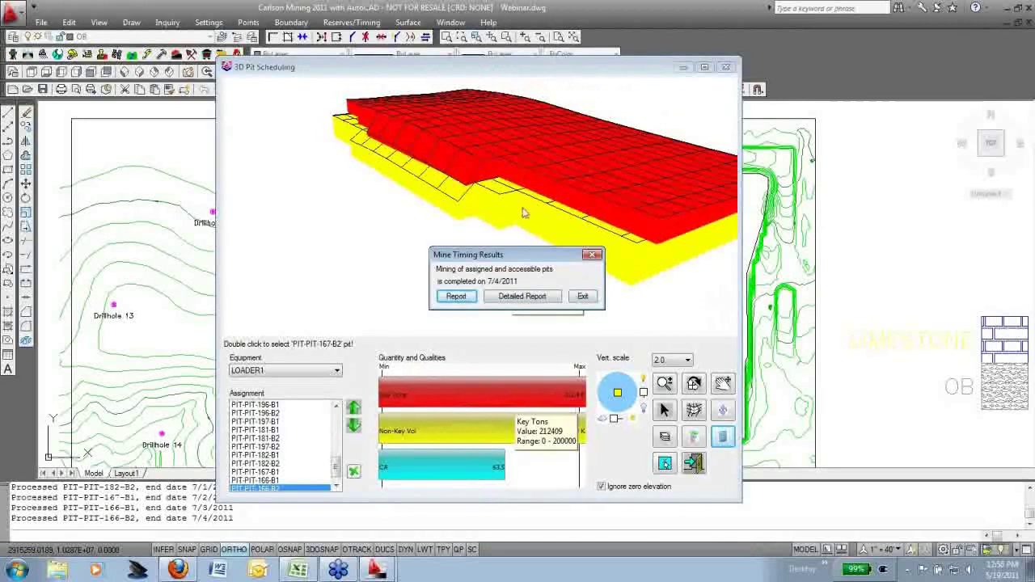
{"action": "left_click_drag", "start_coordinate": [535, 255], "coordinate": [475, 219]}
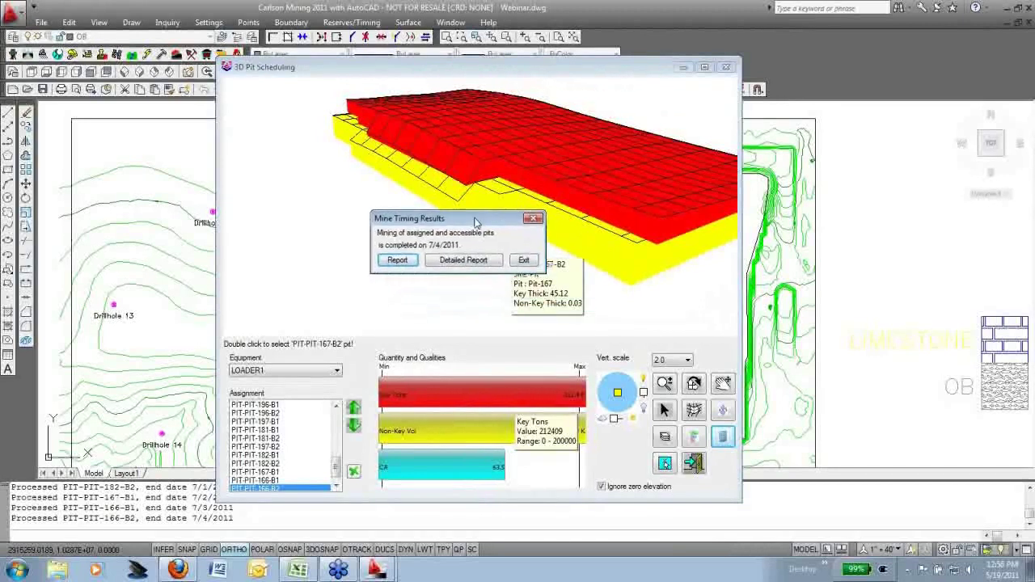
{"action": "left_click", "coordinate": [524, 260]}
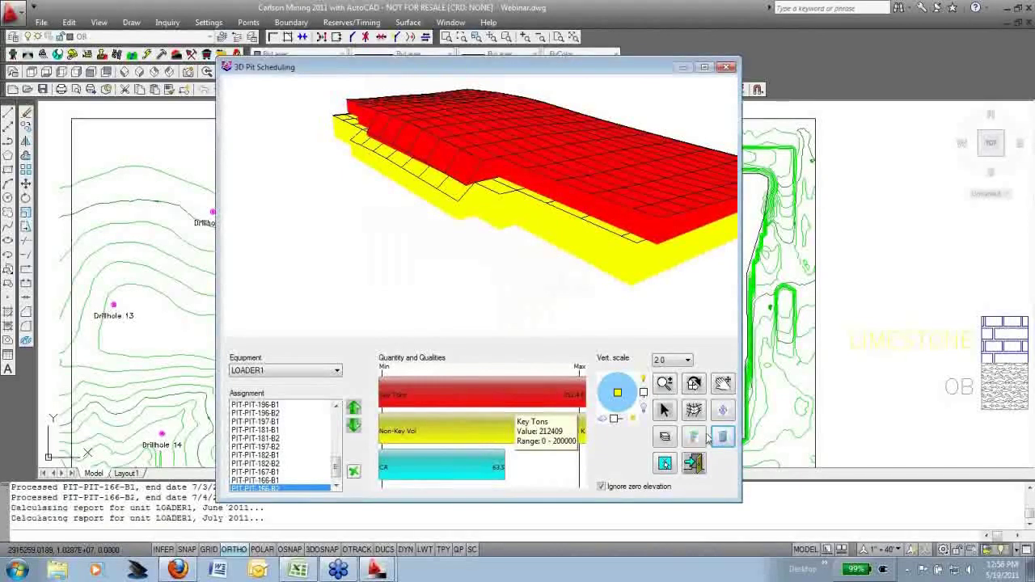
Add the surface contour and pit-edge features around the bench pits to the 3D scheduling model with a selection window
{"action": "left_click", "coordinate": [665, 465]}
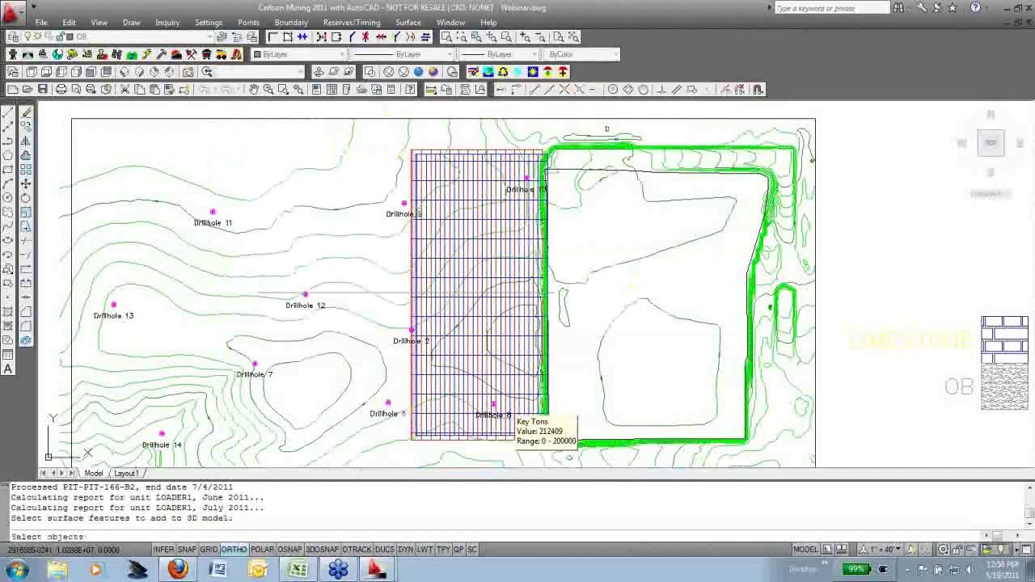
{"action": "left_click", "coordinate": [607, 129]}
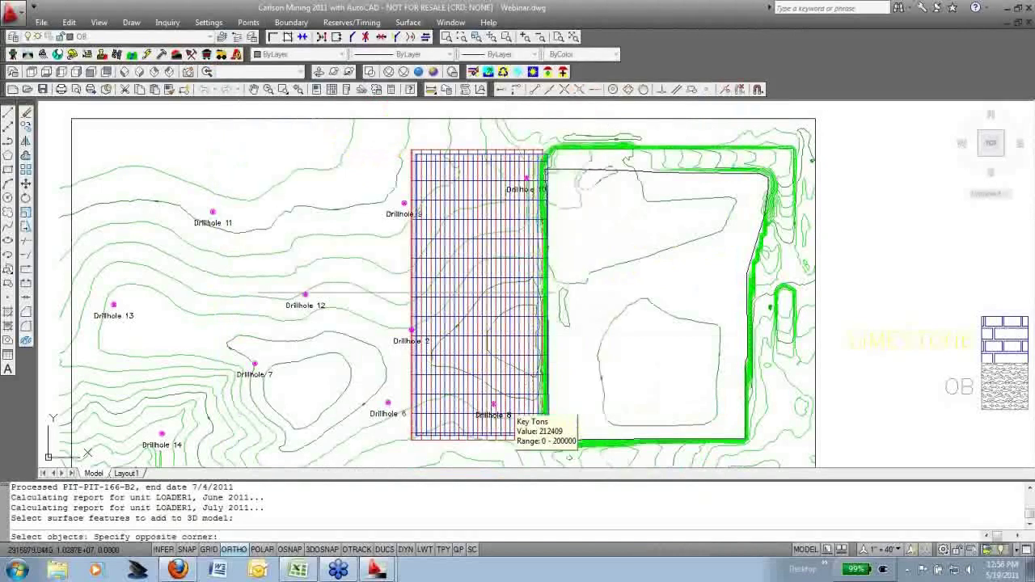
{"action": "left_click", "coordinate": [568, 456]}
{"action": "key", "text": "Return"}
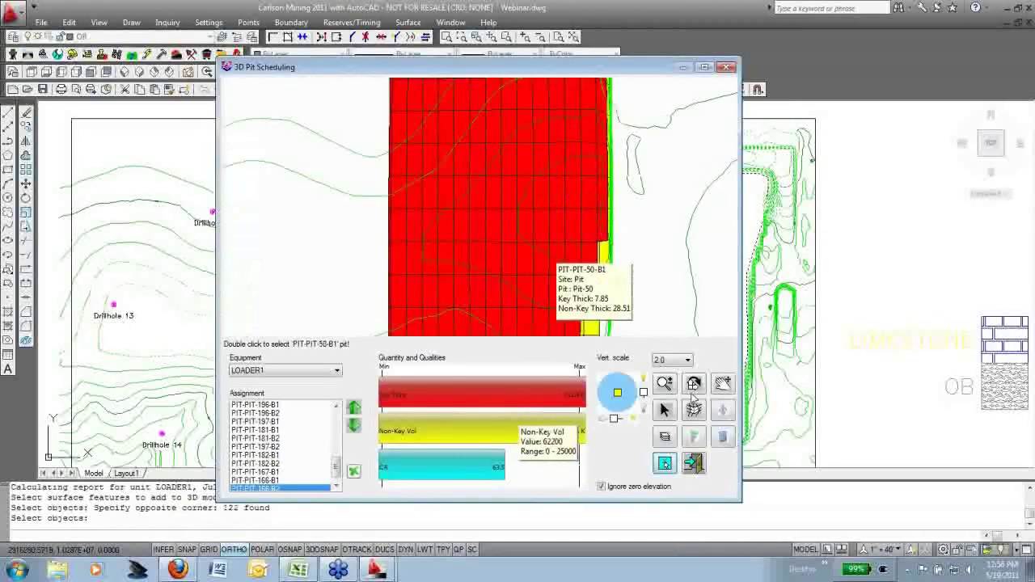
Assign bench 1 of pits 47 and 62 and bench 2 of pit 61 to LOADER1 and leave 3D Pit Scheduling
{"action": "left_click", "coordinate": [692, 392]}
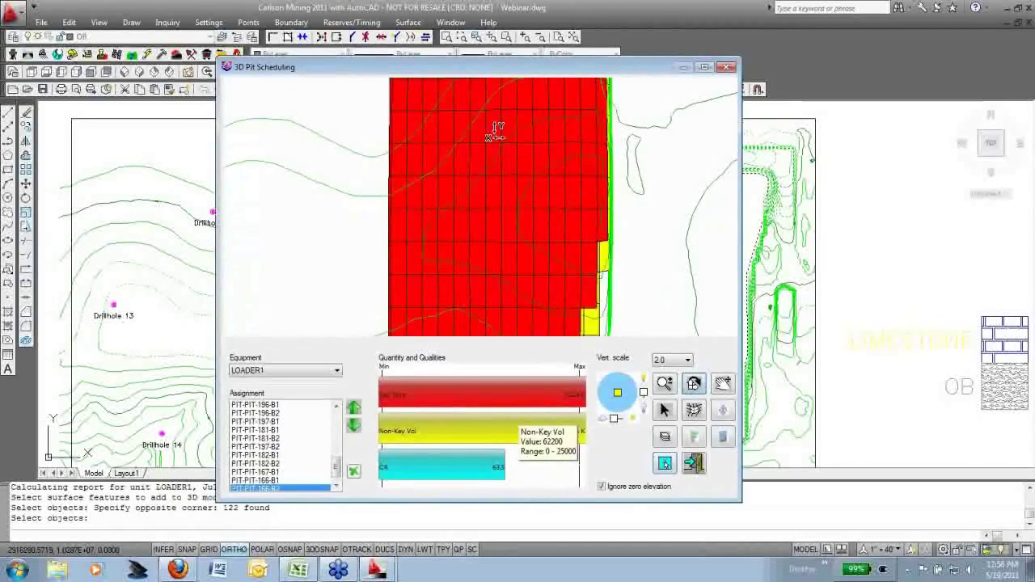
{"action": "left_click_drag", "start_coordinate": [495, 134], "coordinate": [463, 310]}
{"action": "left_click", "coordinate": [665, 410]}
{"action": "mouse_move", "coordinate": [487, 271]}
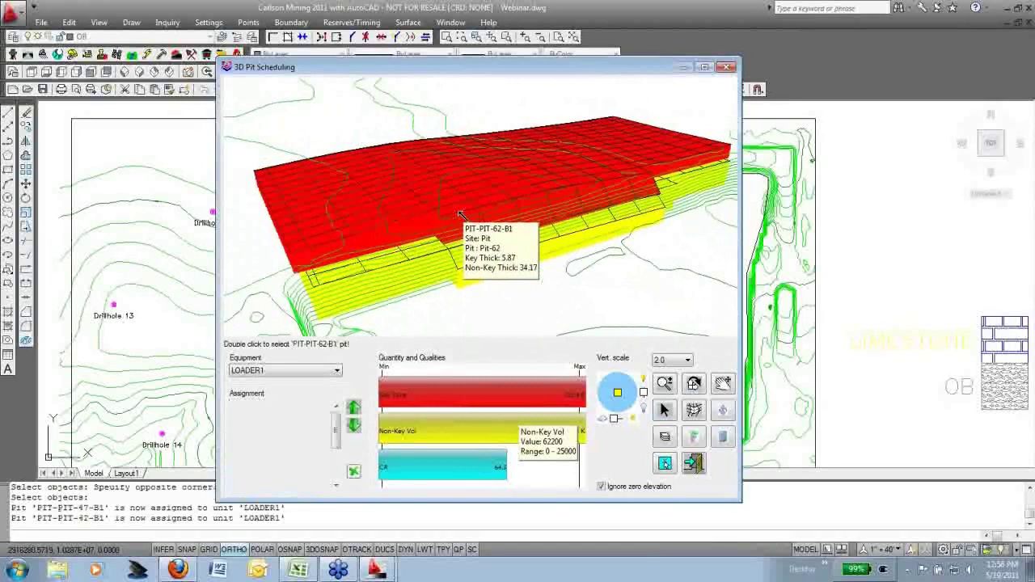
{"action": "double_click", "coordinate": [467, 247]}
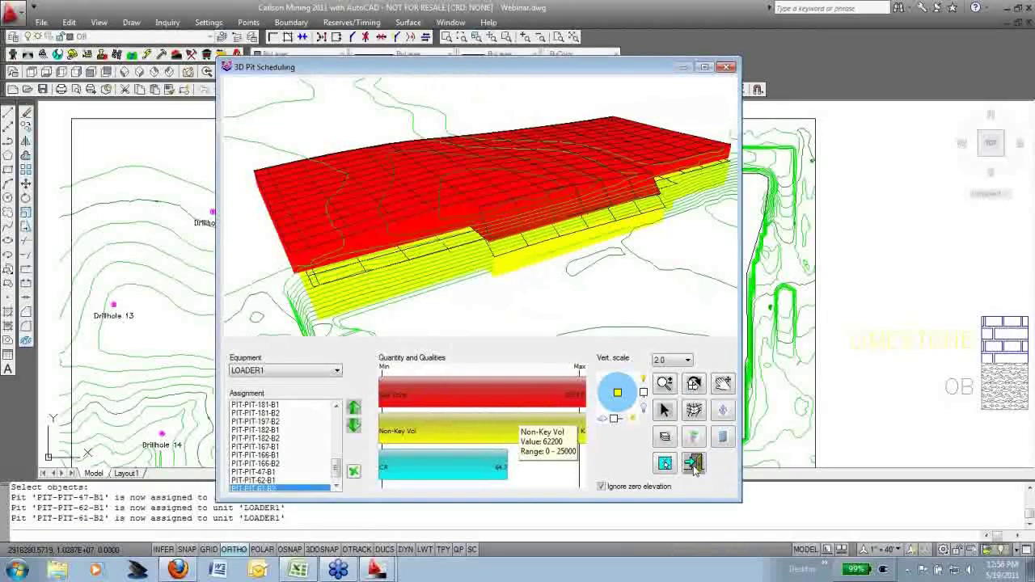
{"action": "left_click", "coordinate": [694, 464]}
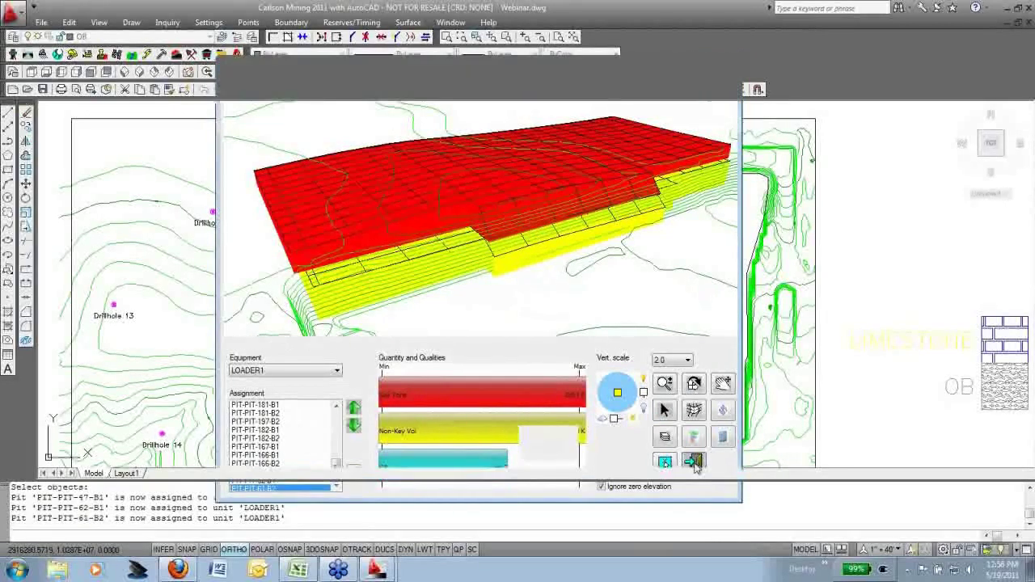
Recalculate the mine timing and accept a detailed report by period using the 1st days of months, with period grids output
{"action": "mouse_move", "coordinate": [557, 184]}
{"action": "left_mouse_down"}
{"action": "mouse_move", "coordinate": [556, 212]}
{"action": "mouse_move", "coordinate": [567, 179]}
{"action": "left_mouse_up"}
{"action": "left_click", "coordinate": [341, 395]}
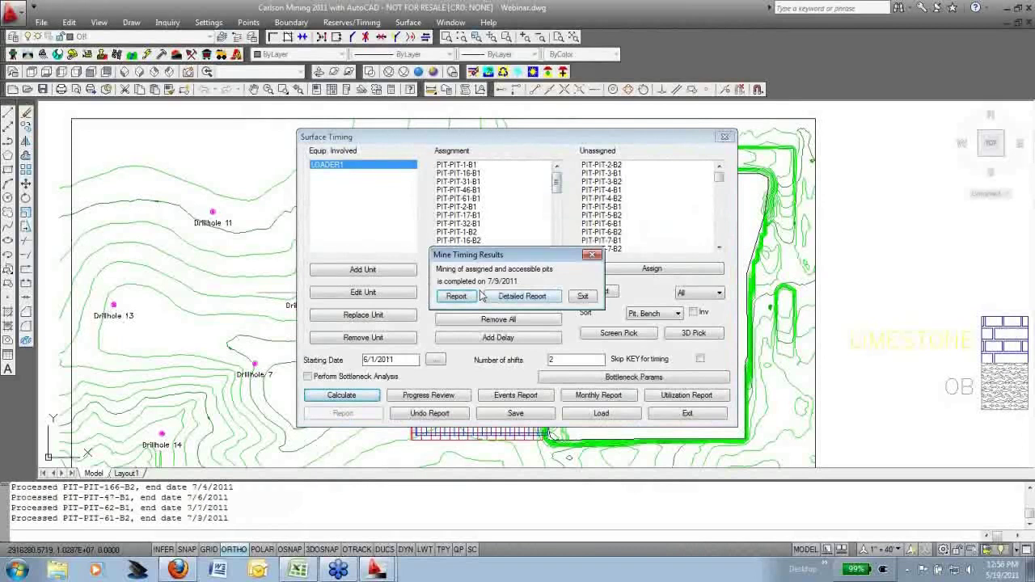
{"action": "left_click", "coordinate": [515, 298]}
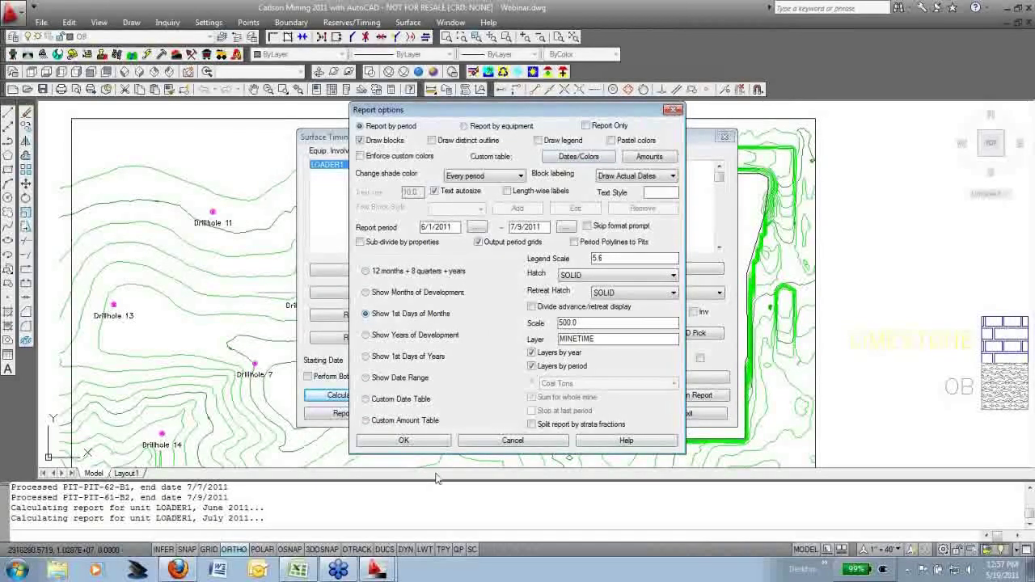
{"action": "left_click", "coordinate": [430, 443]}
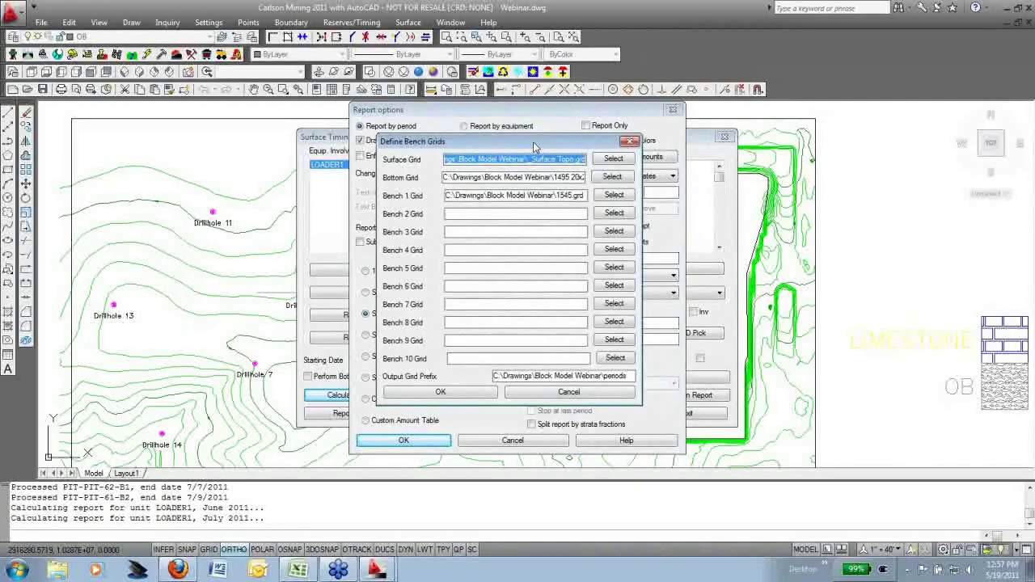
Set the bottom grid of the bench grid definition to 1540 ELV.grd
{"action": "left_click_drag", "start_coordinate": [533, 148], "coordinate": [539, 148]}
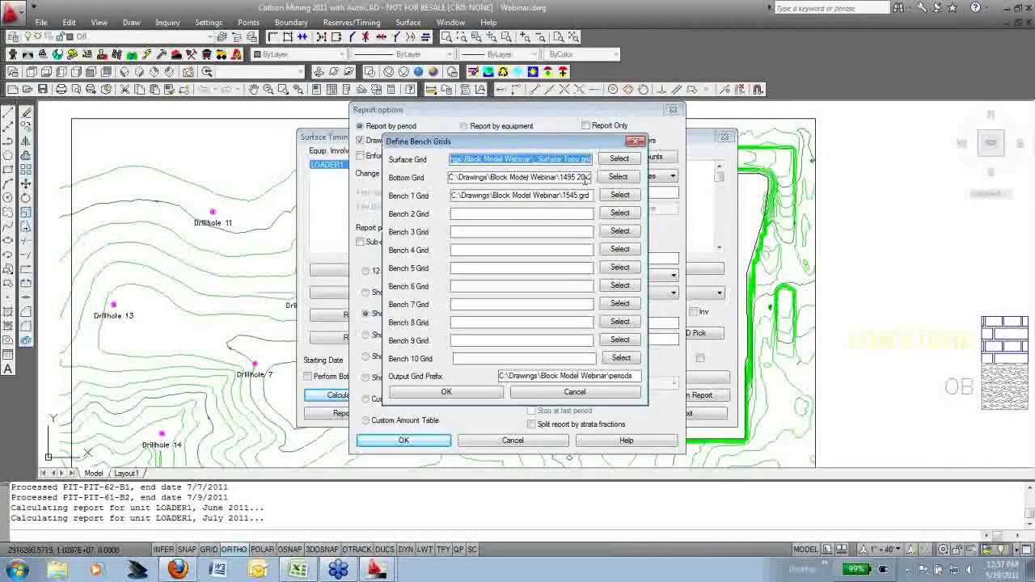
{"action": "left_click", "coordinate": [612, 180]}
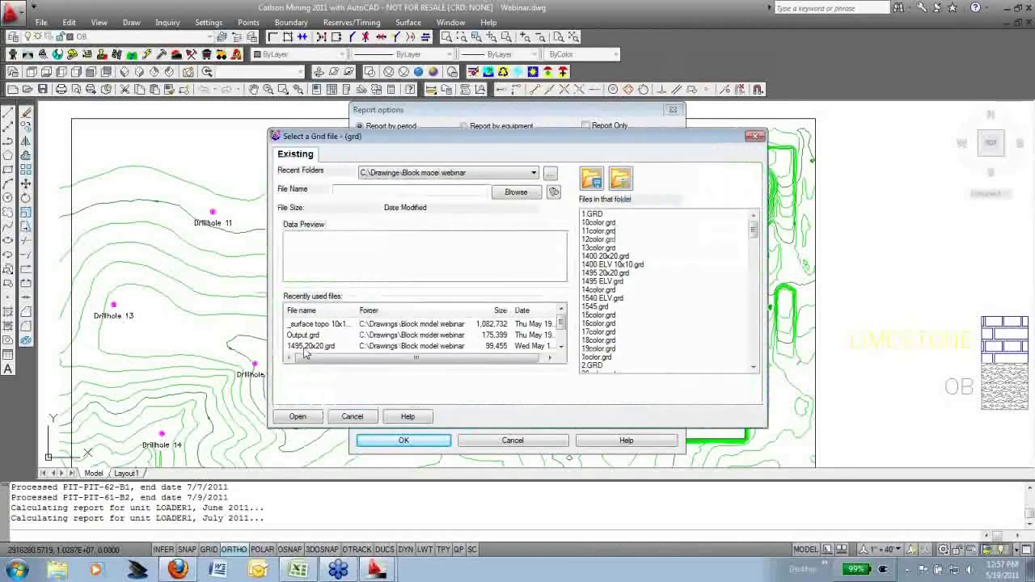
{"action": "scroll", "coordinate": [629, 233], "scroll_direction": "down", "scroll_amount": 3}
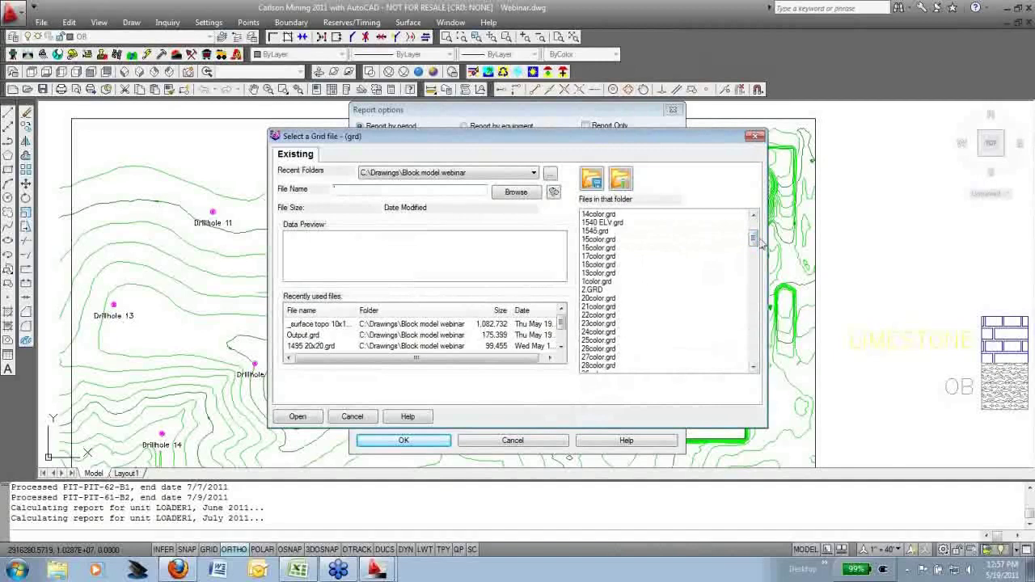
{"action": "double_click", "coordinate": [602, 222]}
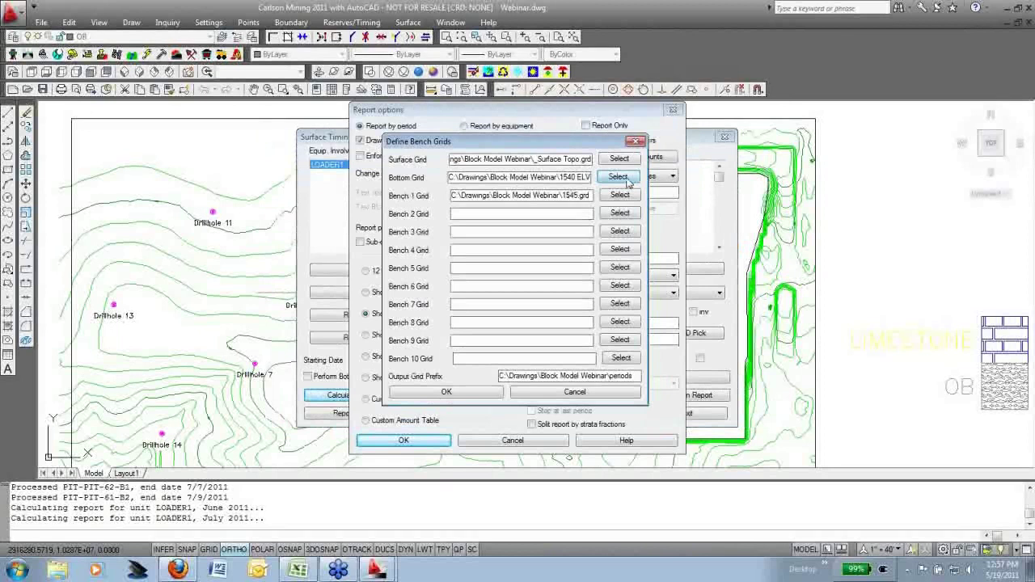
Set the bottom grid to 1495 ELV.grd and the Bench 1 grid to 1540 ELV.grd, and generate the period grids
{"action": "left_click", "coordinate": [618, 177]}
{"action": "scroll", "coordinate": [752, 236], "scroll_direction": "down", "scroll_amount": 2}
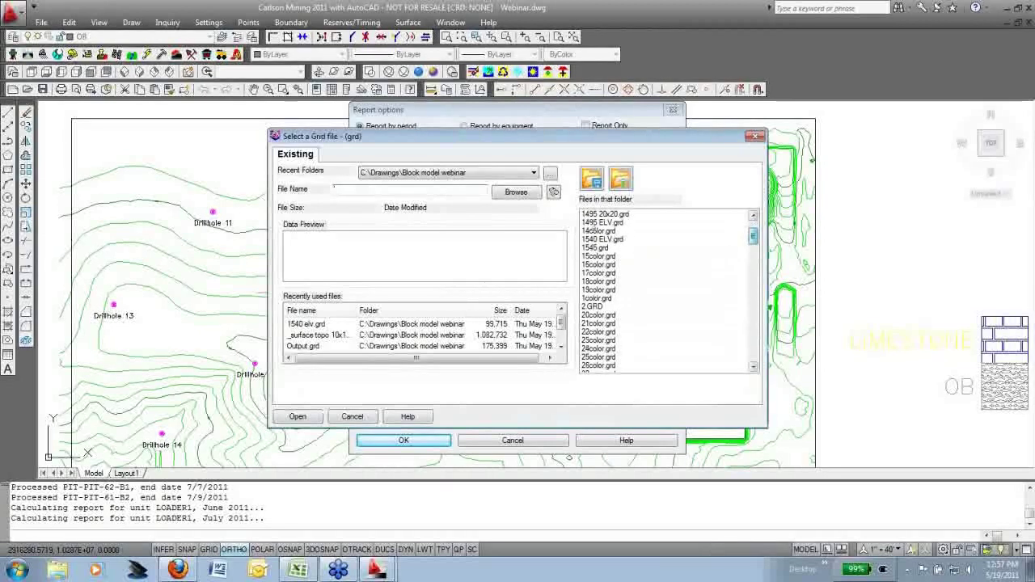
{"action": "left_click", "coordinate": [604, 223]}
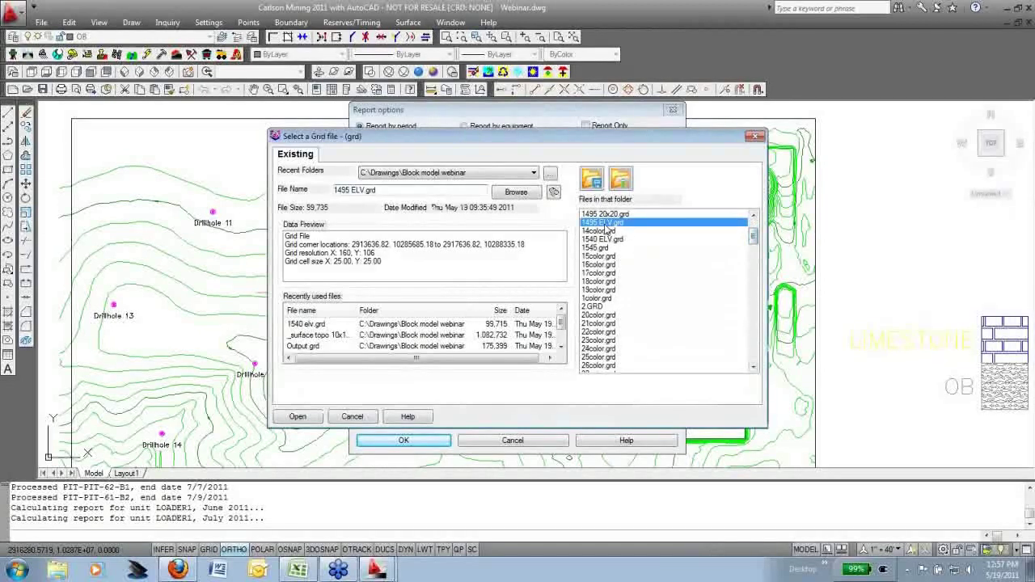
{"action": "double_click", "coordinate": [606, 225]}
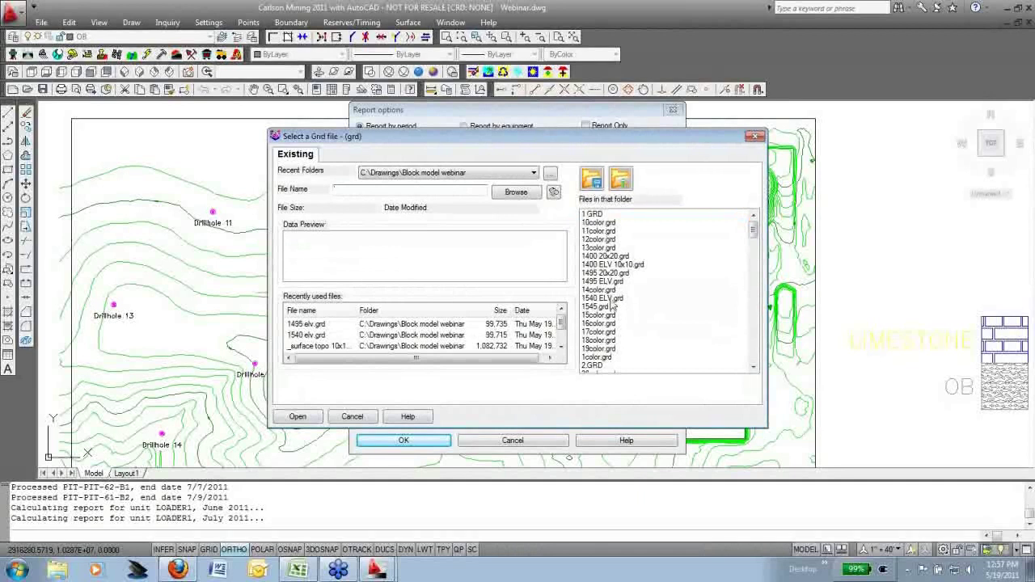
{"action": "left_click", "coordinate": [605, 298]}
{"action": "double_click", "coordinate": [605, 298]}
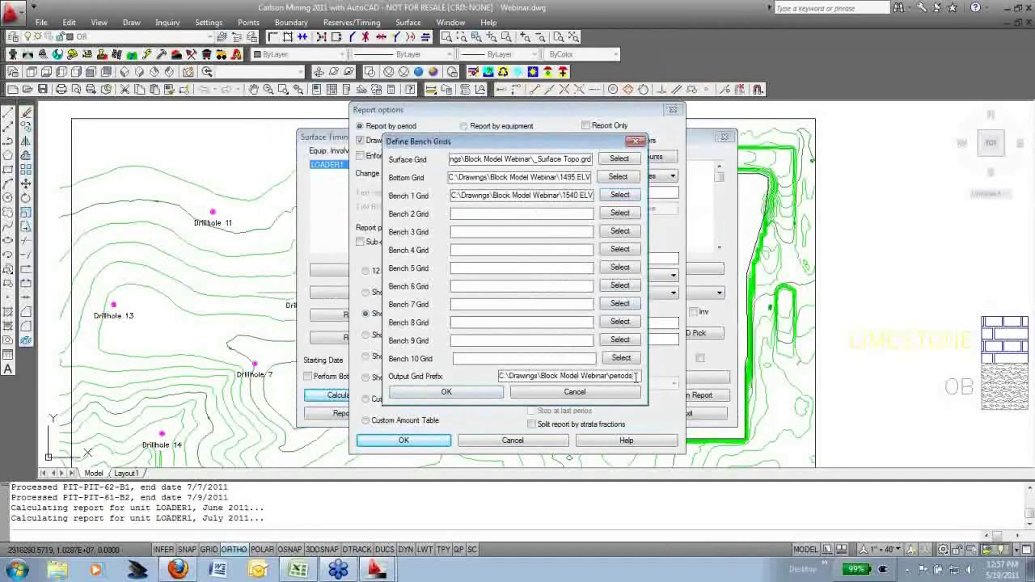
{"action": "left_click", "coordinate": [436, 393]}
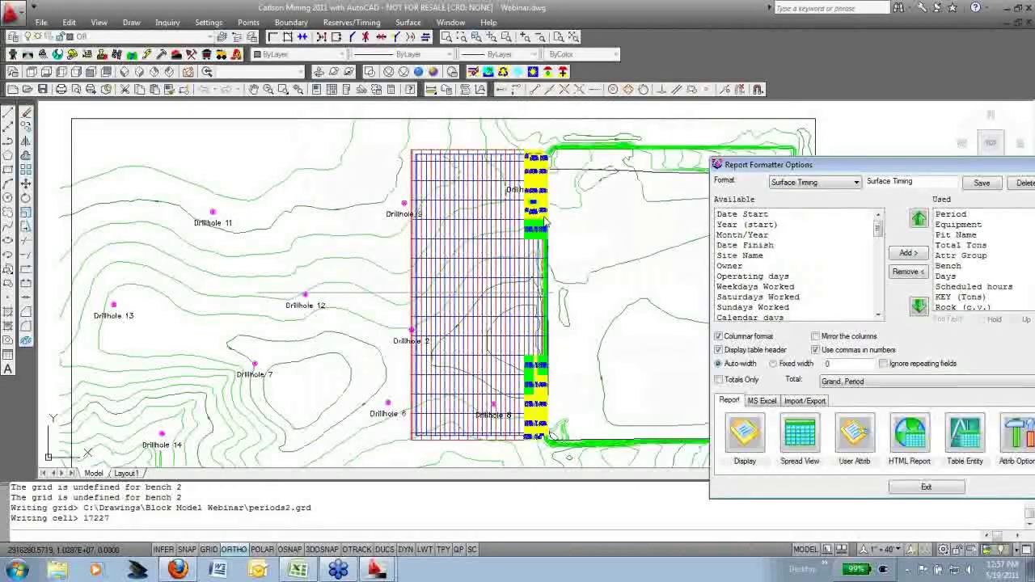
Display the surface timing report by period, and close it along with the report formatter
{"action": "left_click", "coordinate": [477, 374]}
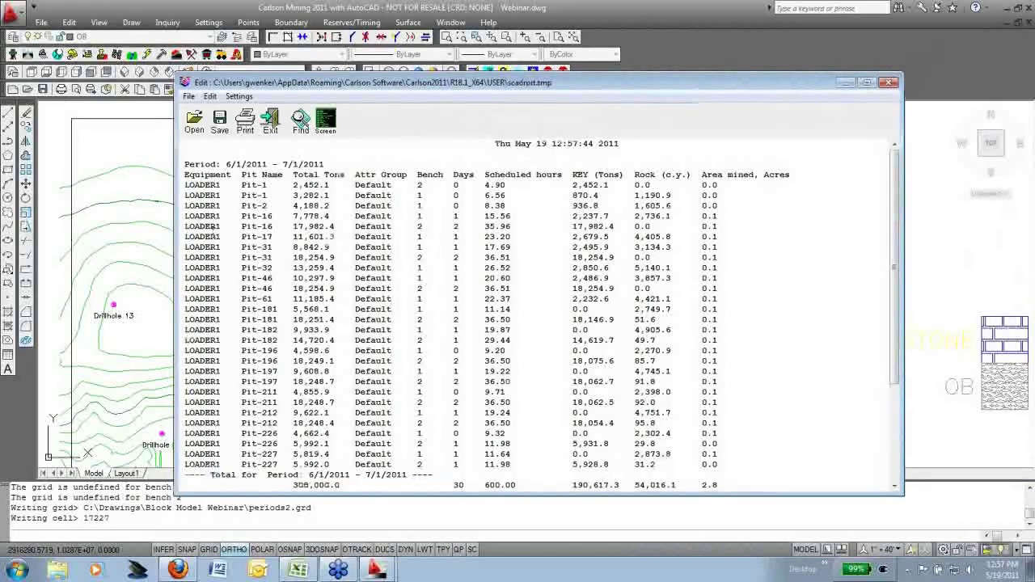
{"action": "left_click", "coordinate": [270, 121]}
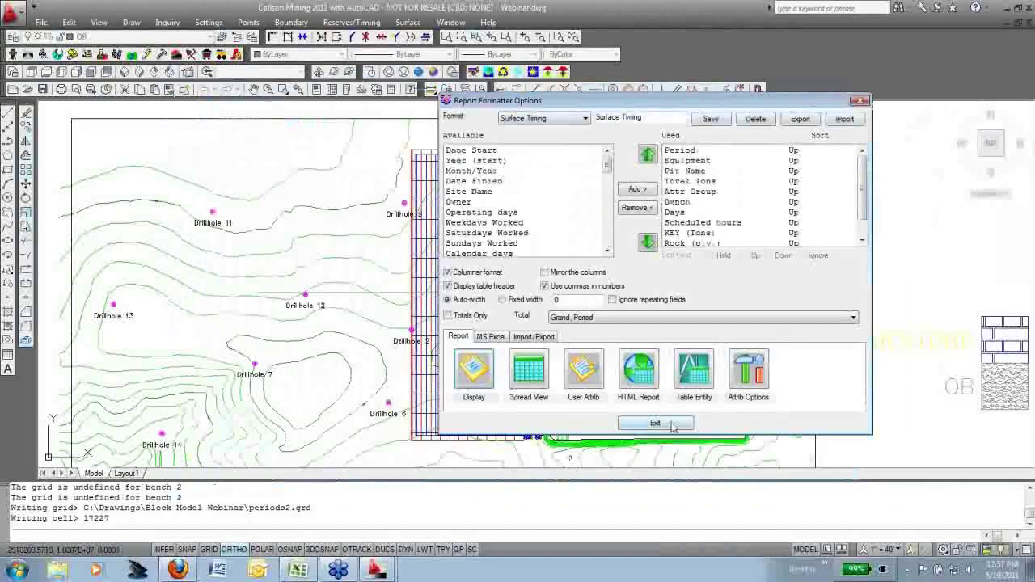
{"action": "left_click", "coordinate": [656, 422]}
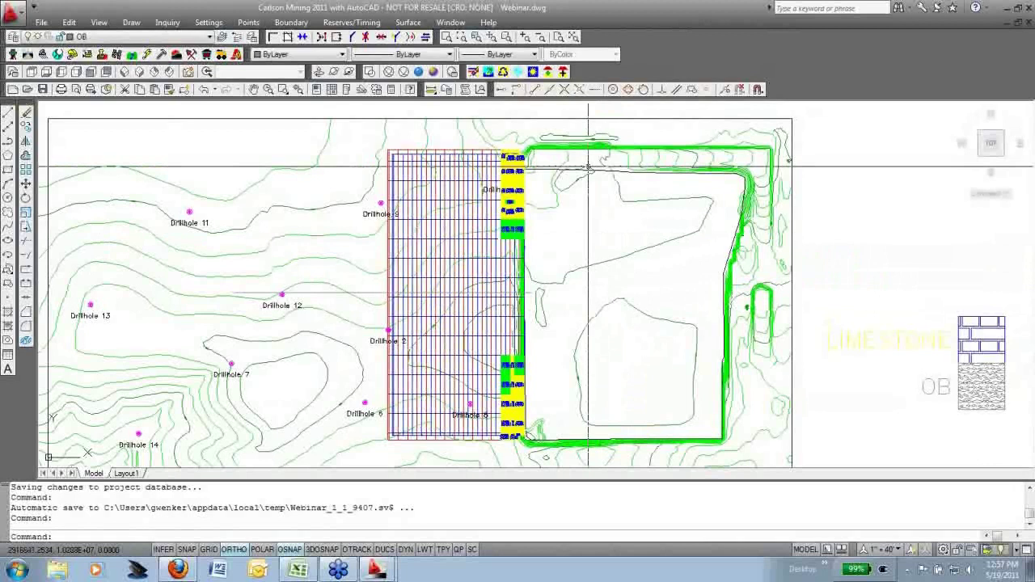
View the 3D surface history of the periods.gsq grid sequence
{"action": "left_click", "coordinate": [350, 22]}
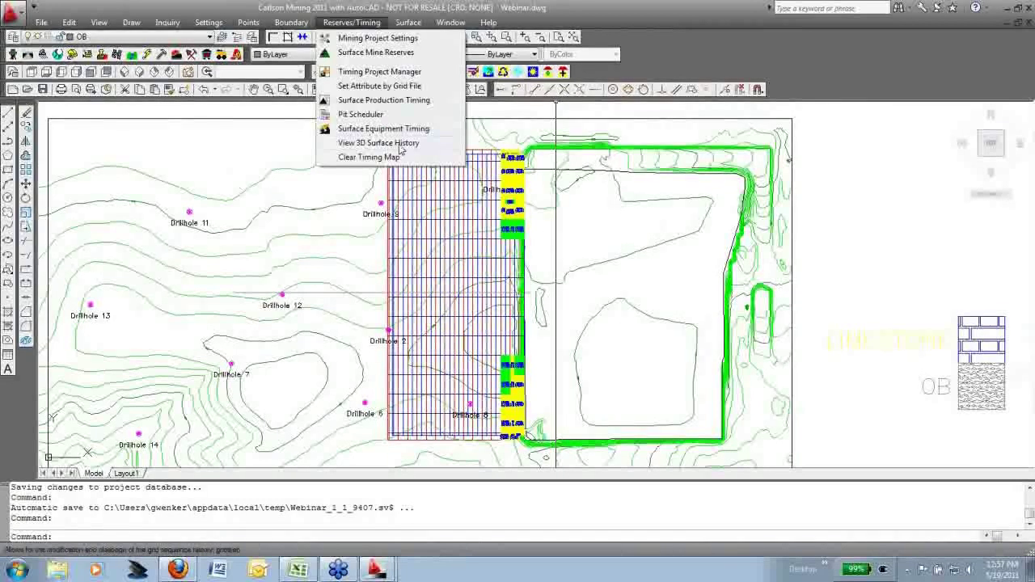
{"action": "left_click", "coordinate": [377, 142]}
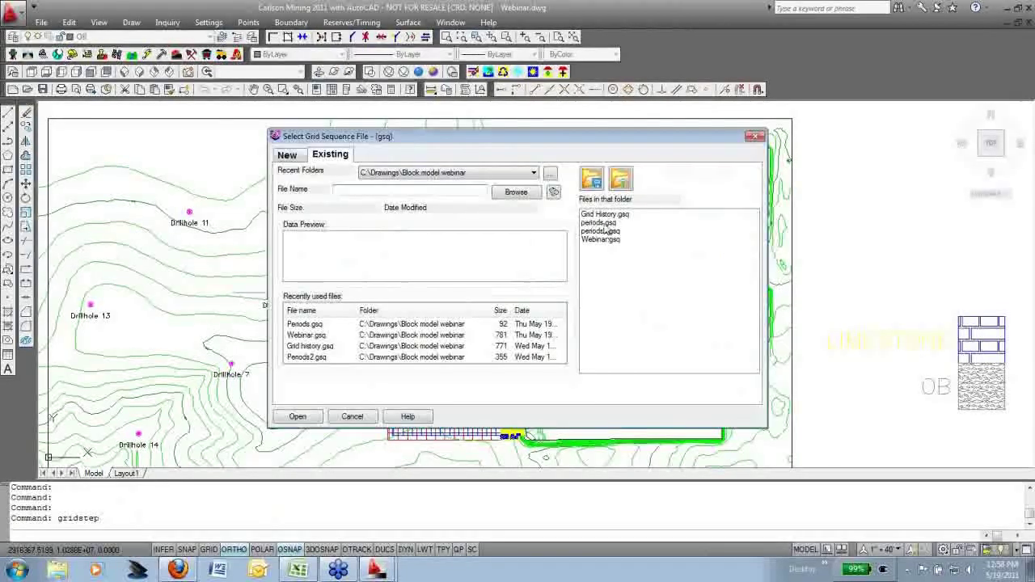
{"action": "double_click", "coordinate": [603, 223]}
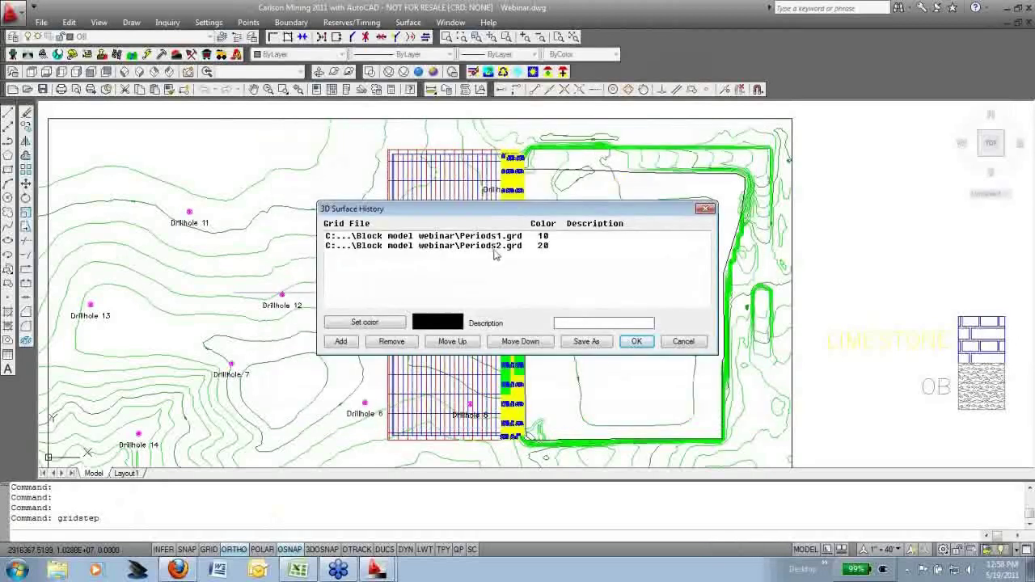
{"action": "left_click", "coordinate": [636, 341]}
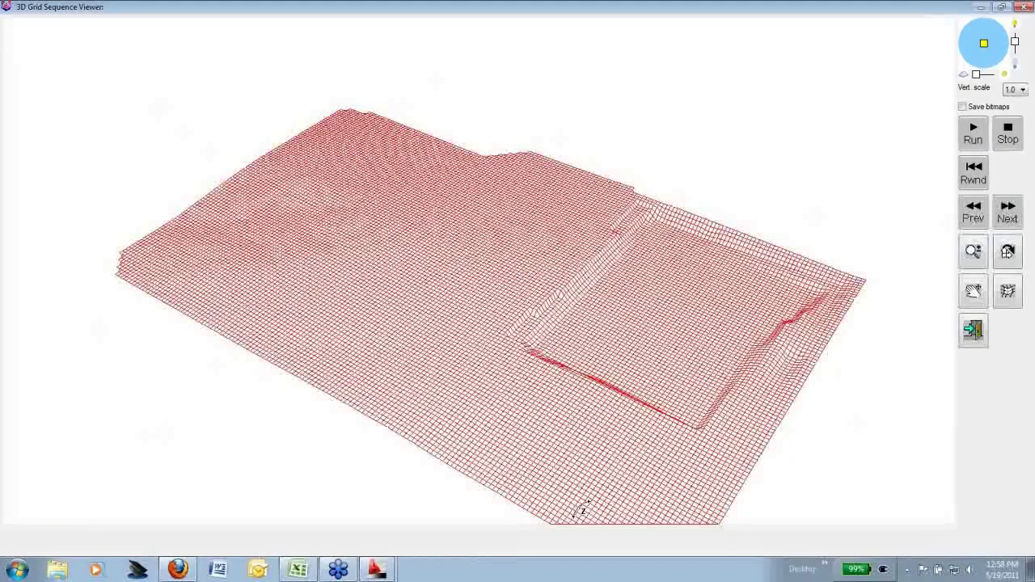
Reopen periods.gsq in the 3D surface history and add _Surface Topo.grd as the first grid of the sequence
{"action": "left_click", "coordinate": [557, 279]}
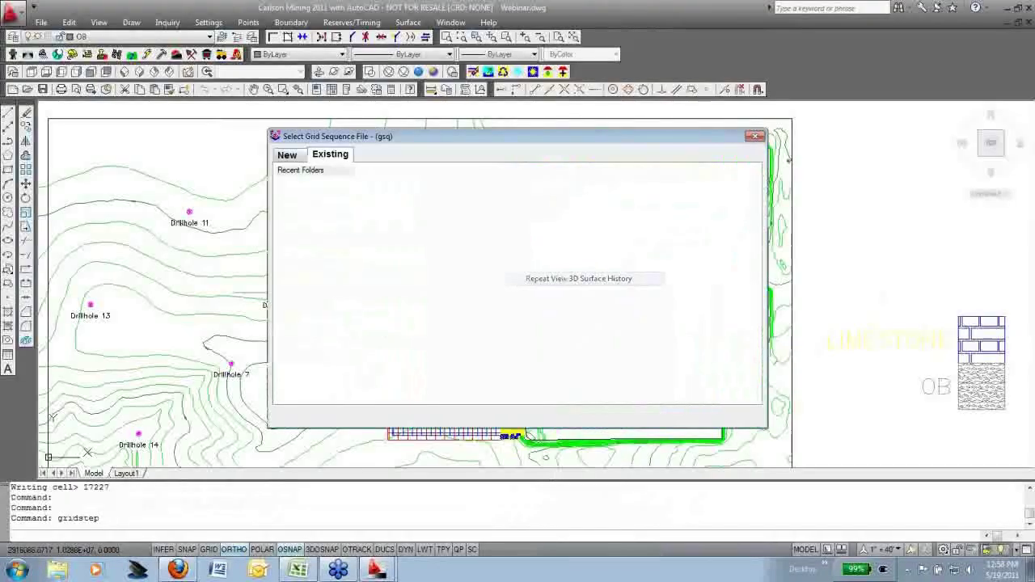
{"action": "left_click", "coordinate": [601, 225]}
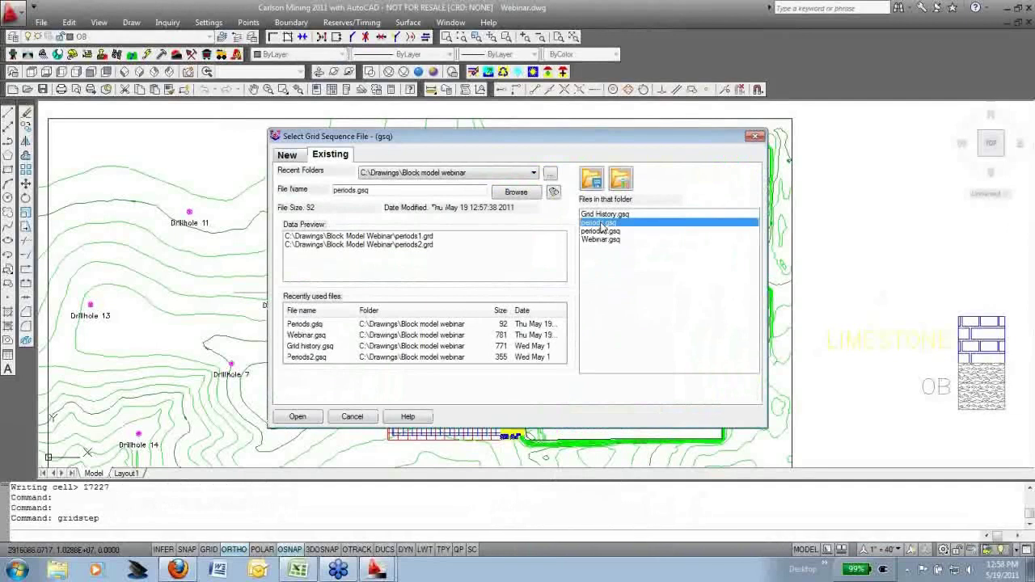
{"action": "double_click", "coordinate": [600, 225]}
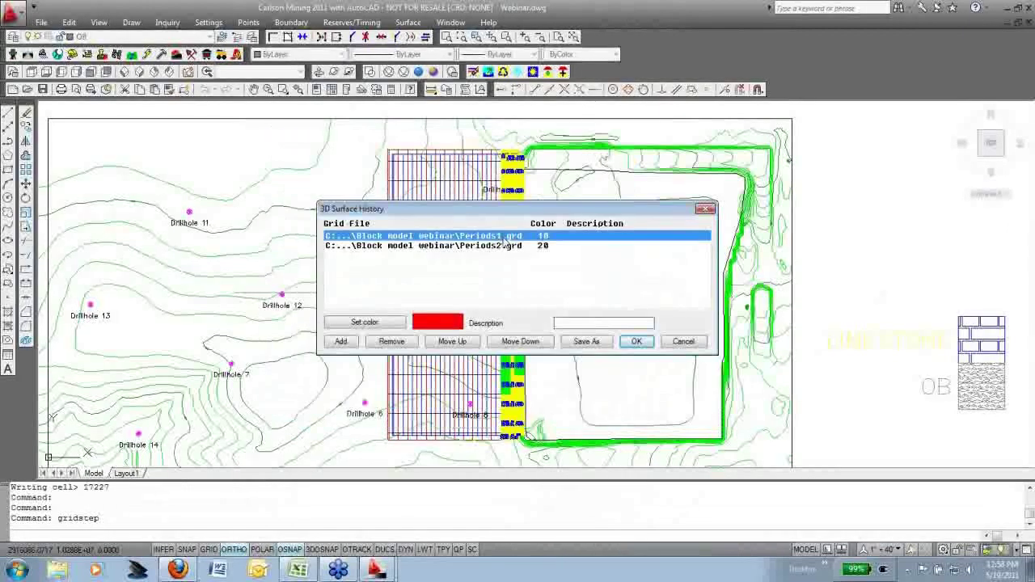
{"action": "left_click", "coordinate": [341, 342]}
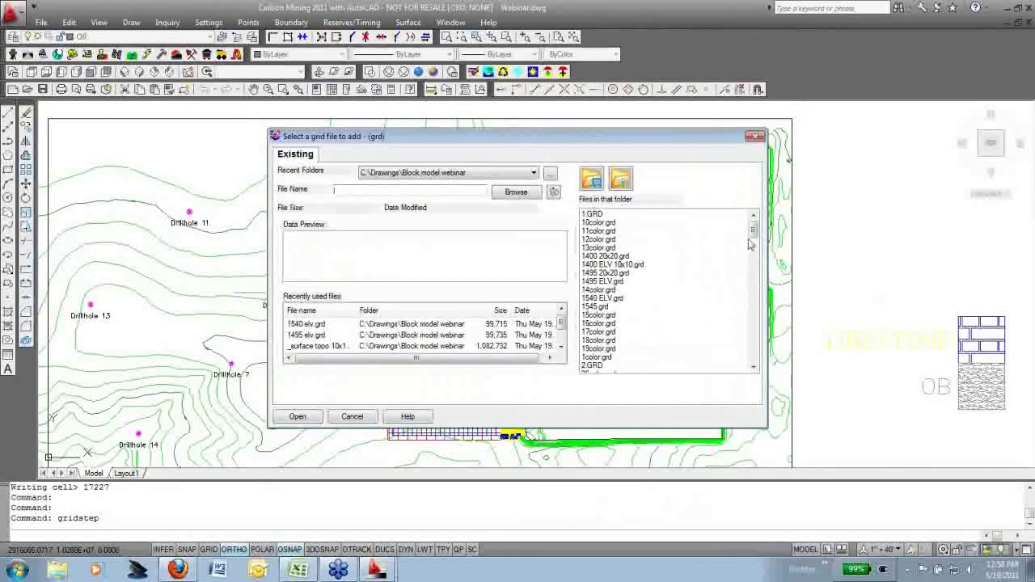
{"action": "scroll", "coordinate": [757, 247], "scroll_direction": "down", "scroll_amount": 6}
{"action": "scroll", "coordinate": [757, 255], "scroll_direction": "down", "scroll_amount": 10}
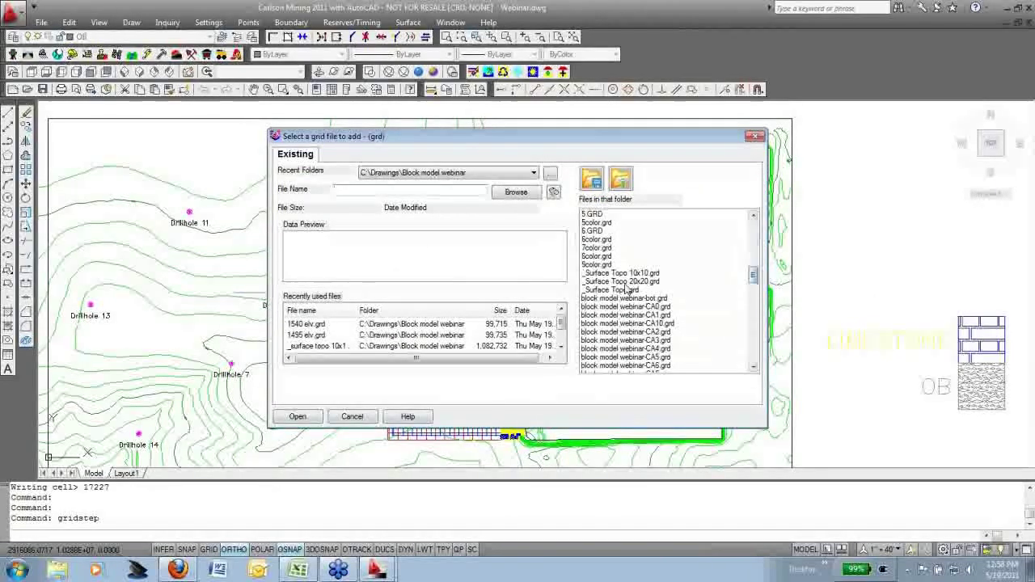
{"action": "double_click", "coordinate": [639, 289]}
{"action": "left_click", "coordinate": [472, 345]}
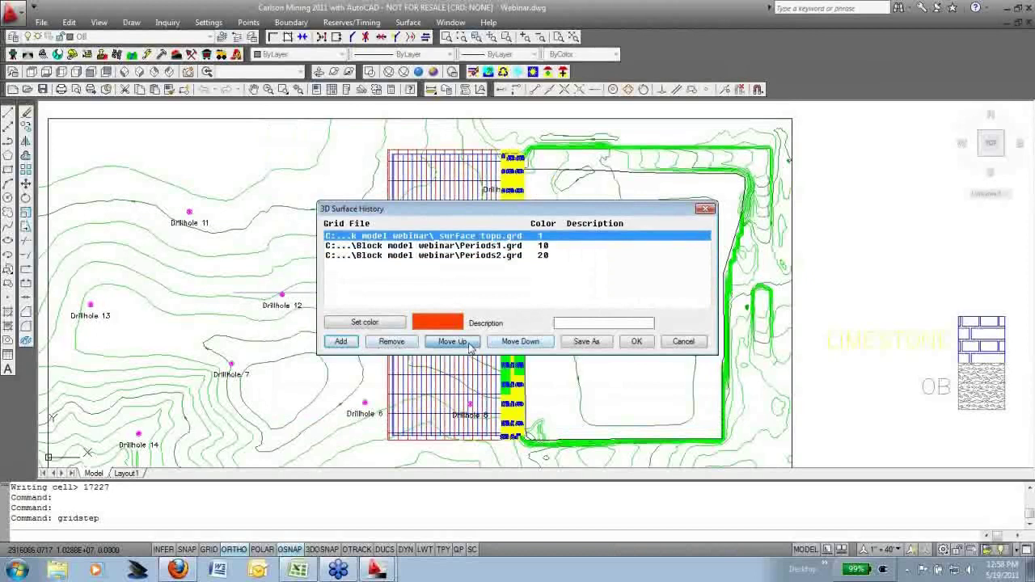
Set the Periods1.grd color to 3 in the surface history list and save the grid sequence as seq
{"action": "left_click", "coordinate": [496, 247]}
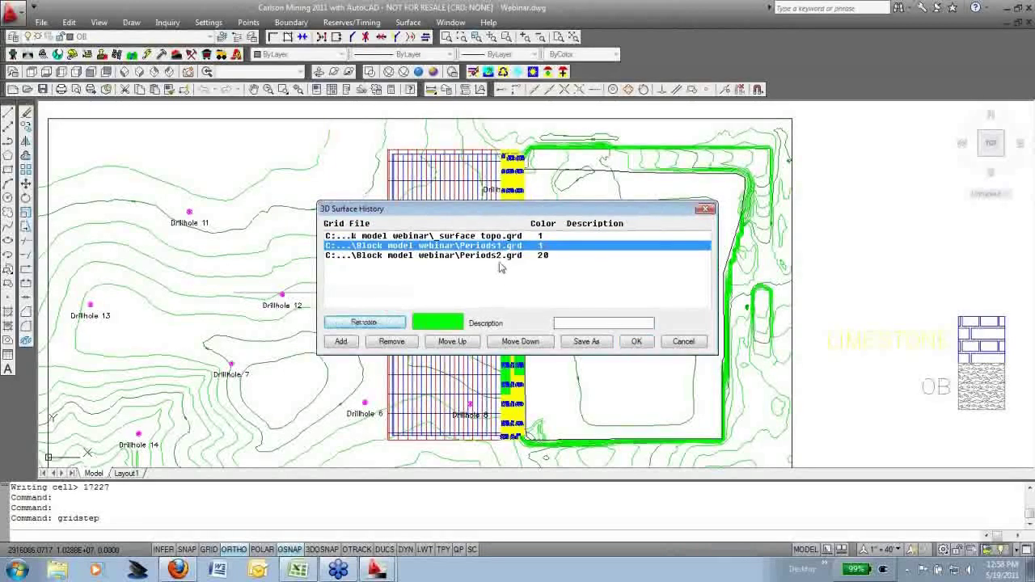
{"action": "left_click", "coordinate": [500, 256]}
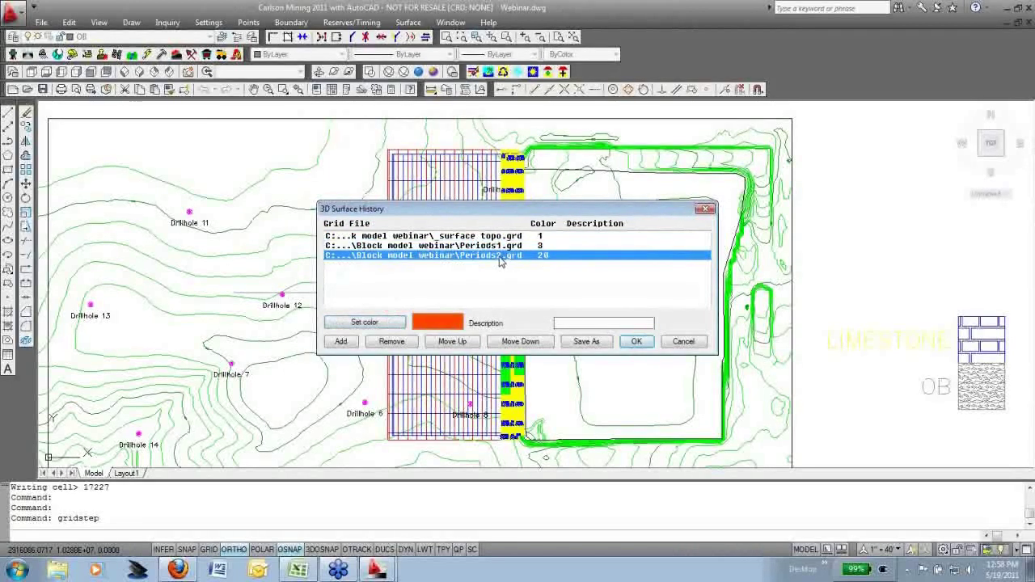
{"action": "left_click", "coordinate": [603, 343]}
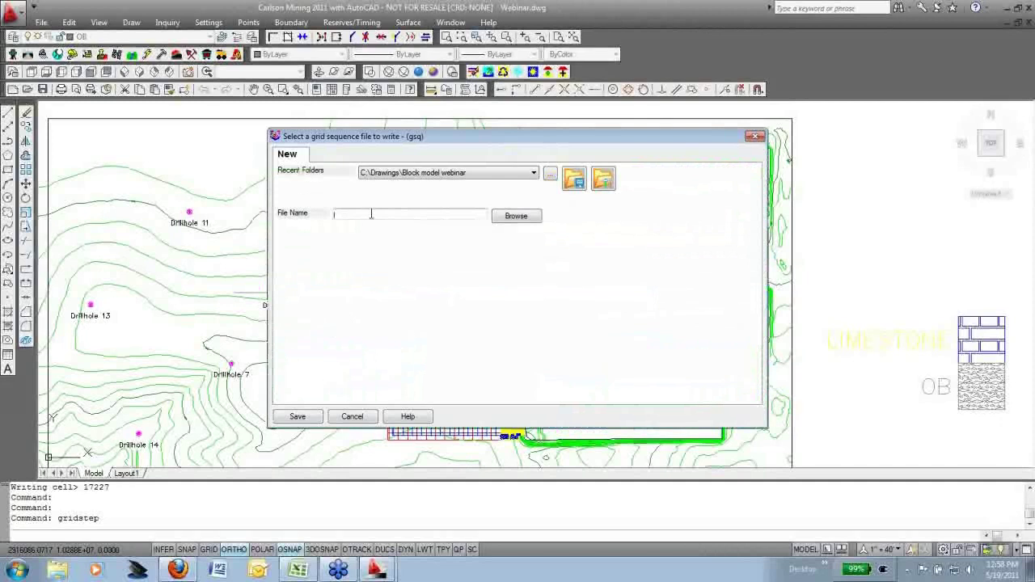
{"action": "type", "text": "seq"}
{"action": "key", "text": "Return"}
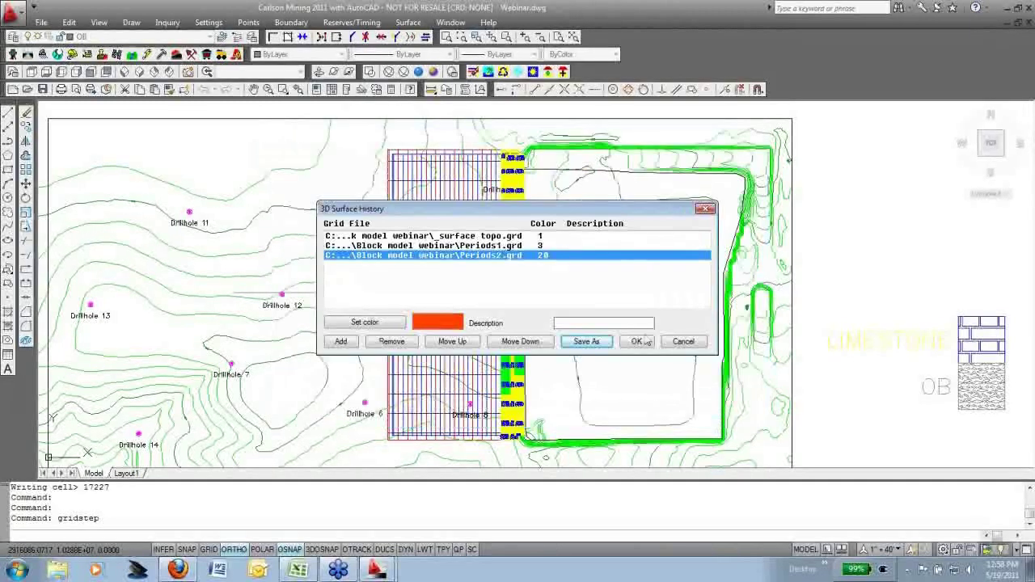
View the 3D surface history of the grid sequence, rotate the surface, and run the animation
{"action": "left_click", "coordinate": [638, 342]}
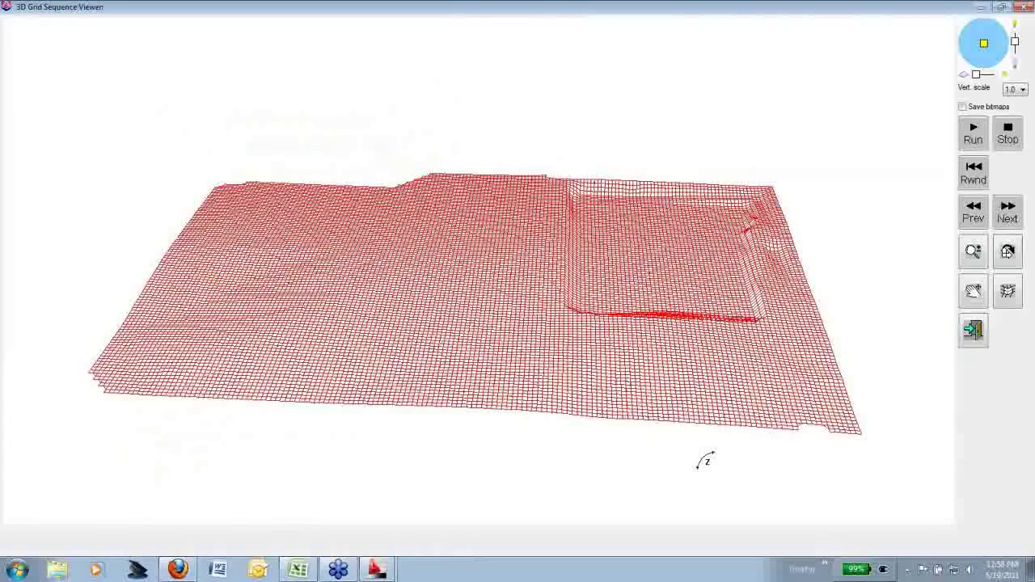
{"action": "left_click_drag", "start_coordinate": [705, 461], "coordinate": [565, 291]}
{"action": "left_click", "coordinate": [980, 135]}
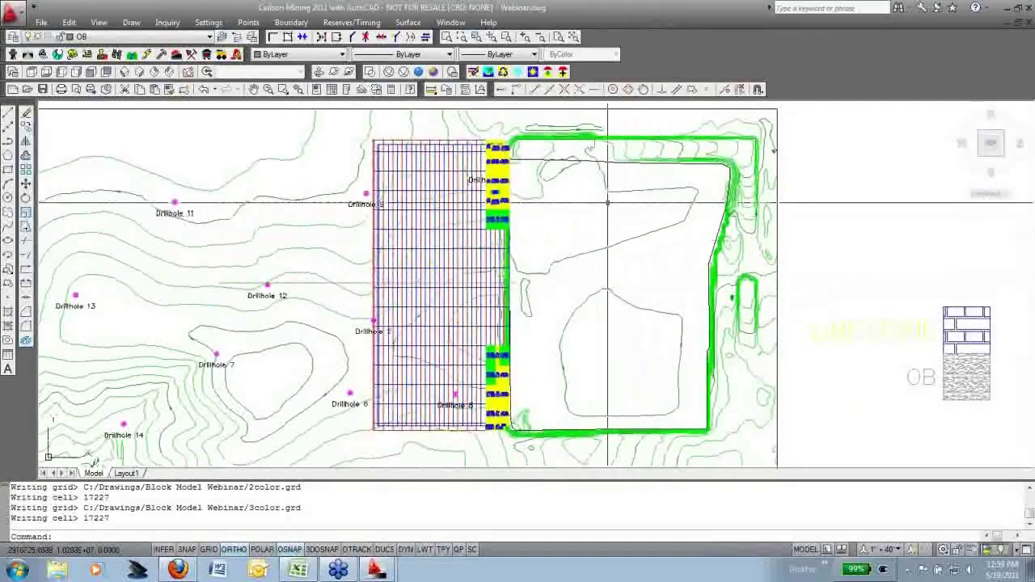
Save Webinar.dwg and exit Carlson Mining 2011, discarding the changes to Drawing1.dwg
{"action": "middle_click_drag", "start_coordinate": [619, 245], "coordinate": [763, 245]}
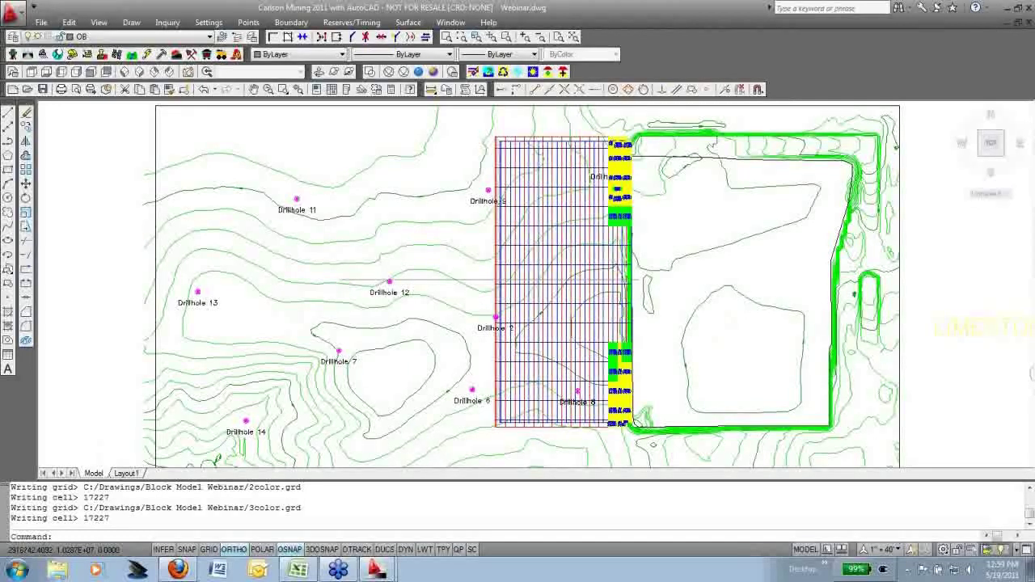
{"action": "scroll", "coordinate": [666, 293], "scroll_direction": "down", "scroll_amount": 2}
{"action": "middle_click_drag", "start_coordinate": [687, 319], "coordinate": [554, 325]}
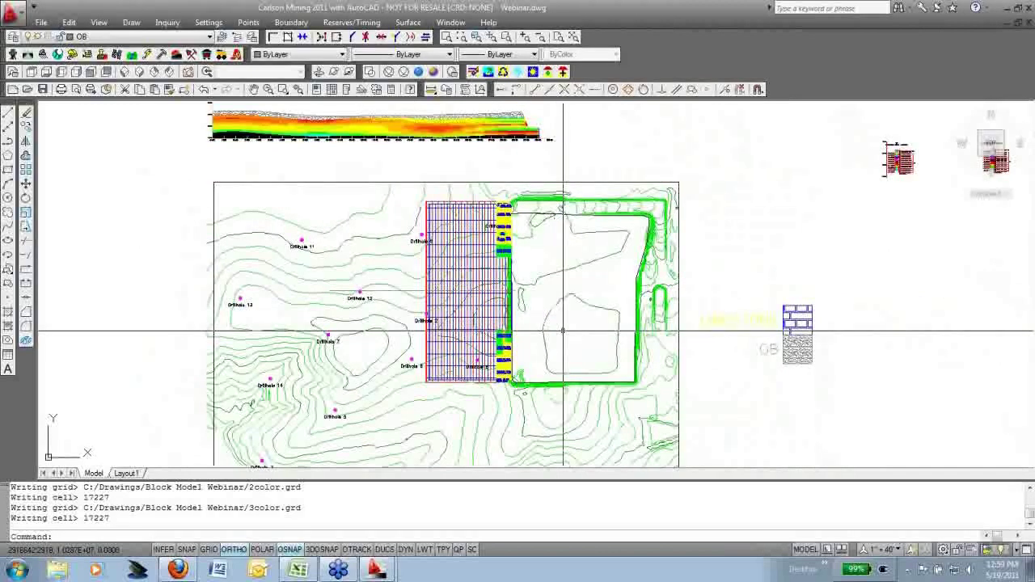
{"action": "left_click", "coordinate": [43, 89]}
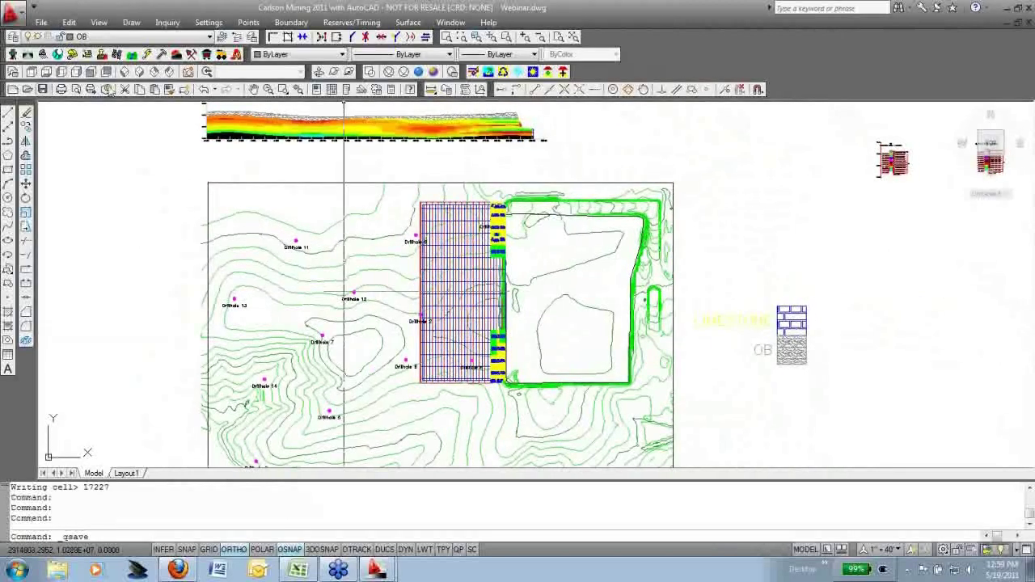
{"action": "left_click", "coordinate": [1028, 6]}
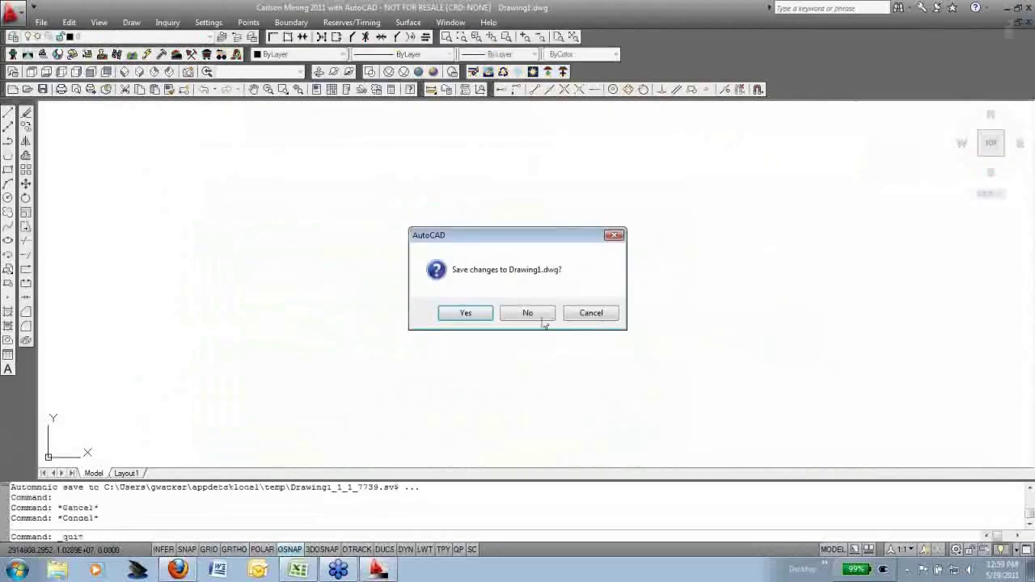
{"action": "left_click", "coordinate": [536, 314]}
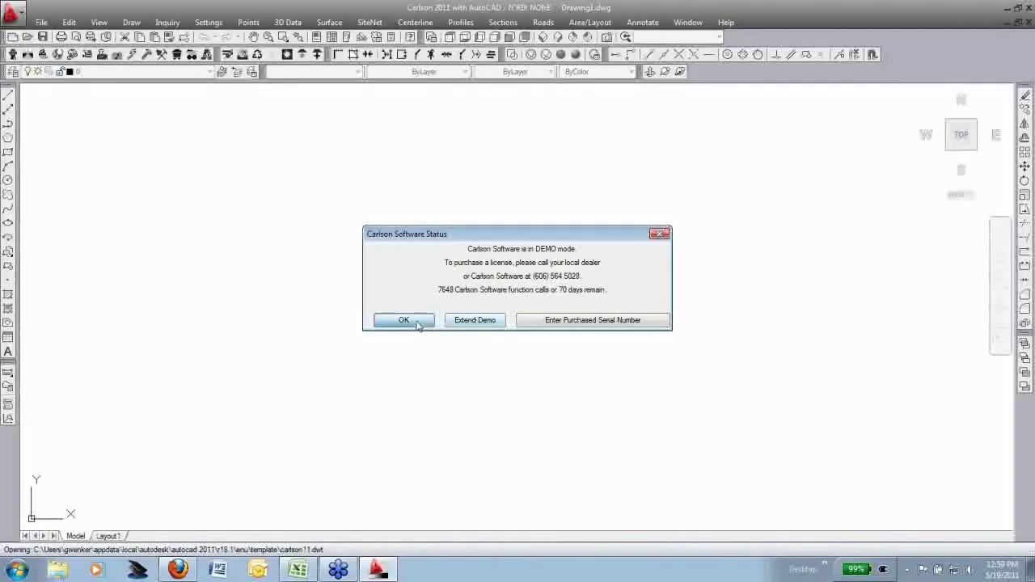
Dismiss the Carlson 2012 demo notices and startup wizard, and open Webinar.dwg in Carlson Mining 2012
{"action": "left_click", "coordinate": [407, 320]}
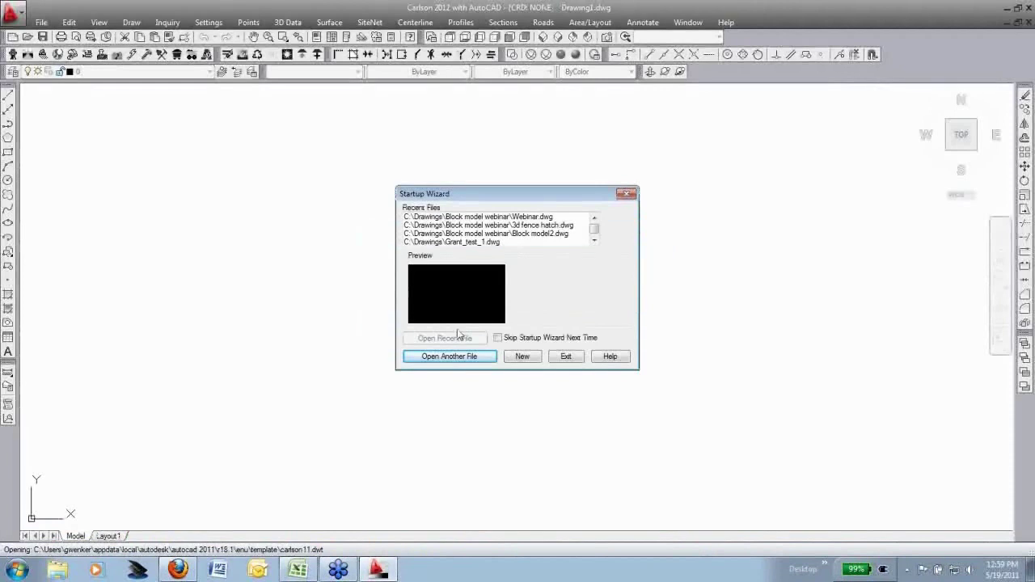
{"action": "left_click", "coordinate": [625, 194]}
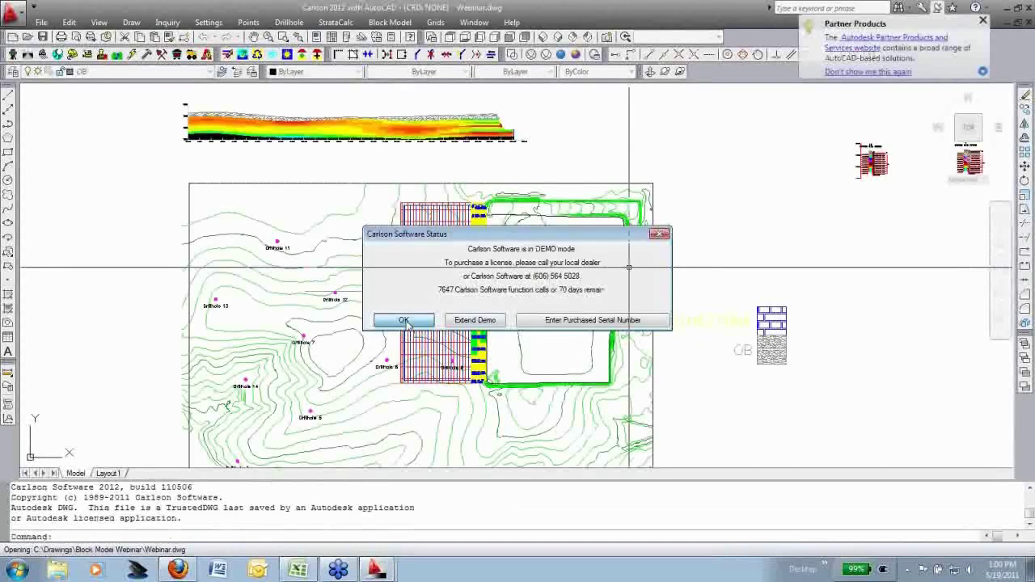
{"action": "left_click", "coordinate": [404, 320]}
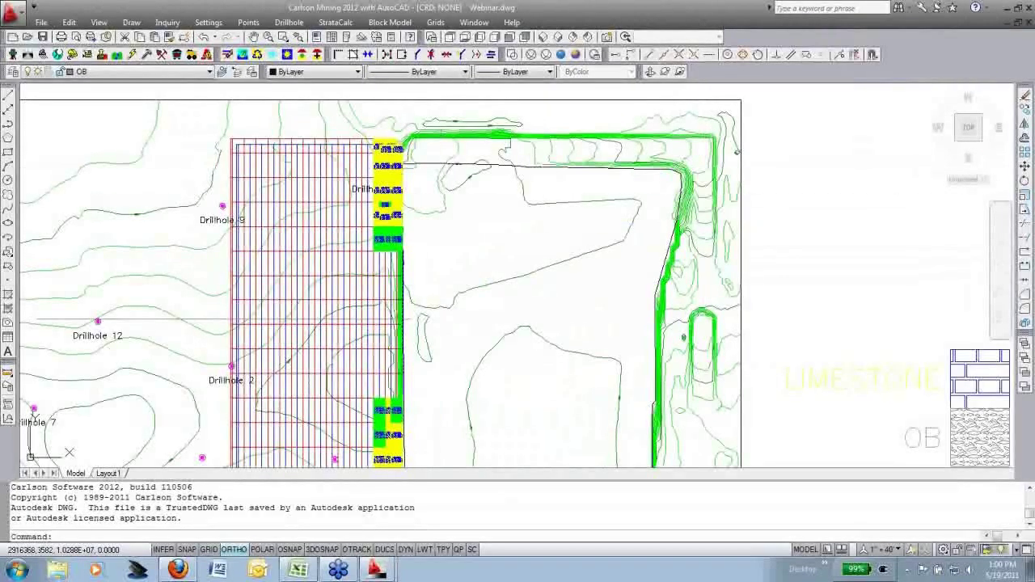
Examine the existing pit's outline polyline and the surface contour inside it, clearing the selection after each
{"action": "left_click", "coordinate": [498, 165]}
{"action": "middle_click_drag", "start_coordinate": [494, 270], "coordinate": [476, 221]}
{"action": "key", "text": "Escape"}
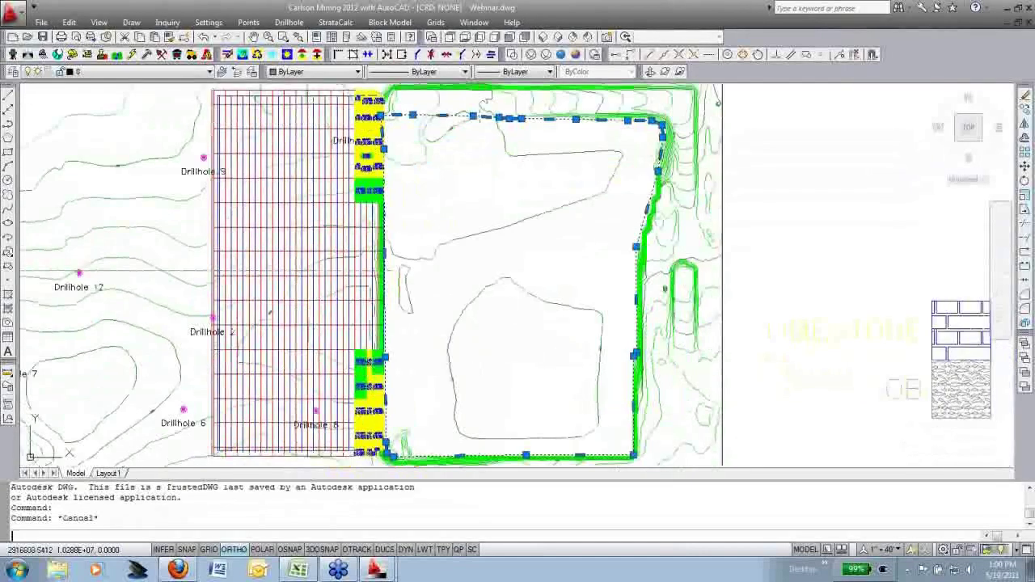
{"action": "key", "text": "Escape"}
{"action": "left_click", "coordinate": [505, 228]}
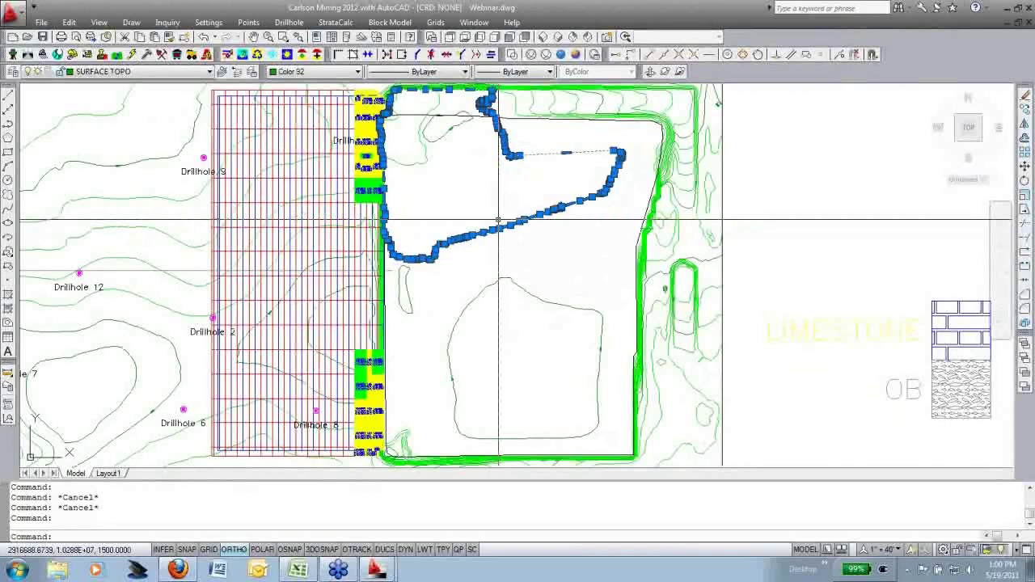
{"action": "key", "text": "Escape"}
{"action": "middle_click_drag", "start_coordinate": [498, 220], "coordinate": [499, 231]}
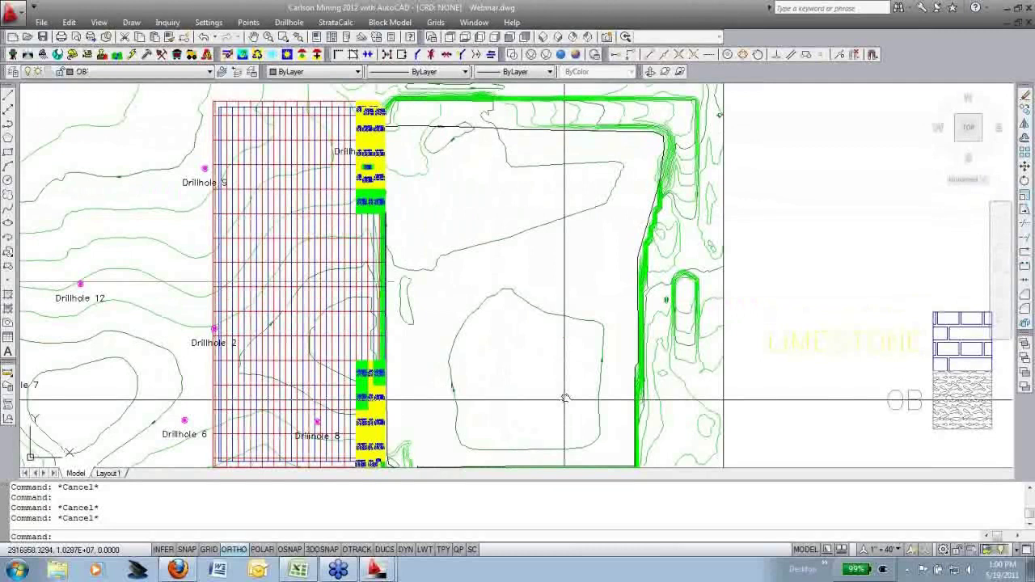
{"action": "middle_click_drag", "start_coordinate": [565, 398], "coordinate": [566, 388]}
Switch to the surface mining module, review the road options of Design Bench Pit, and cancel it
{"action": "left_click", "coordinate": [394, 22]}
{"action": "left_click", "coordinate": [398, 8]}
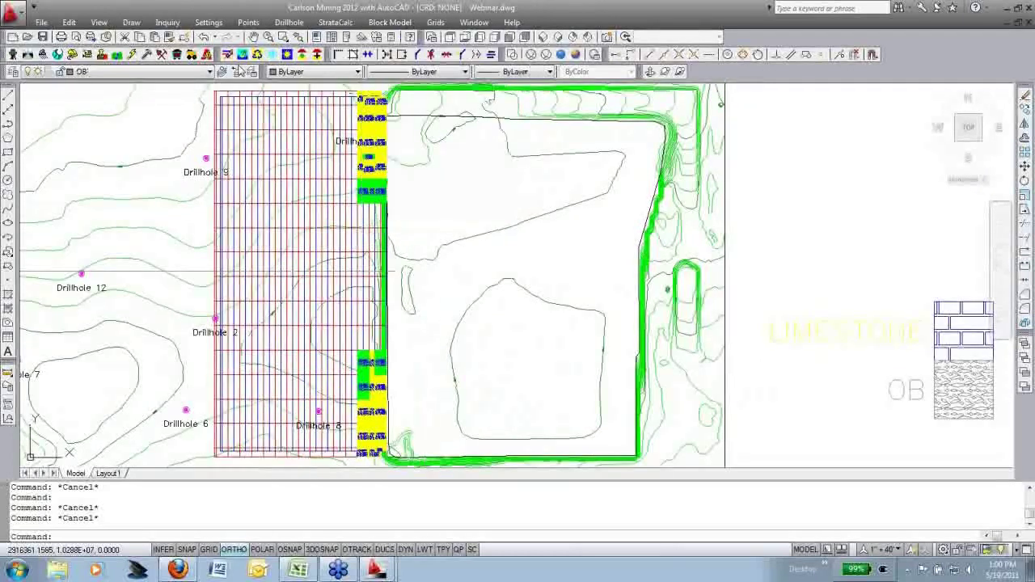
{"action": "left_click", "coordinate": [192, 55]}
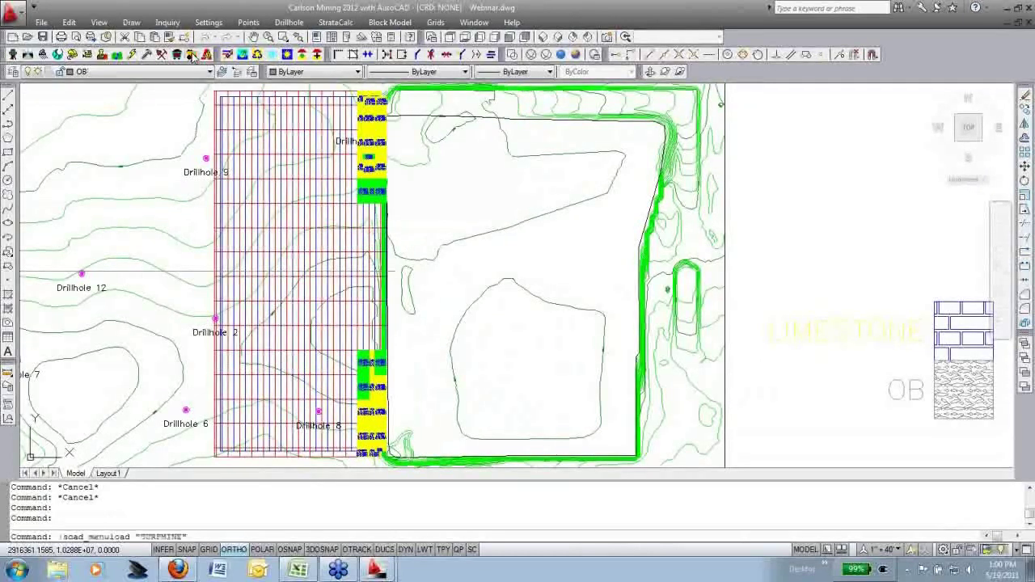
{"action": "left_click", "coordinate": [409, 23]}
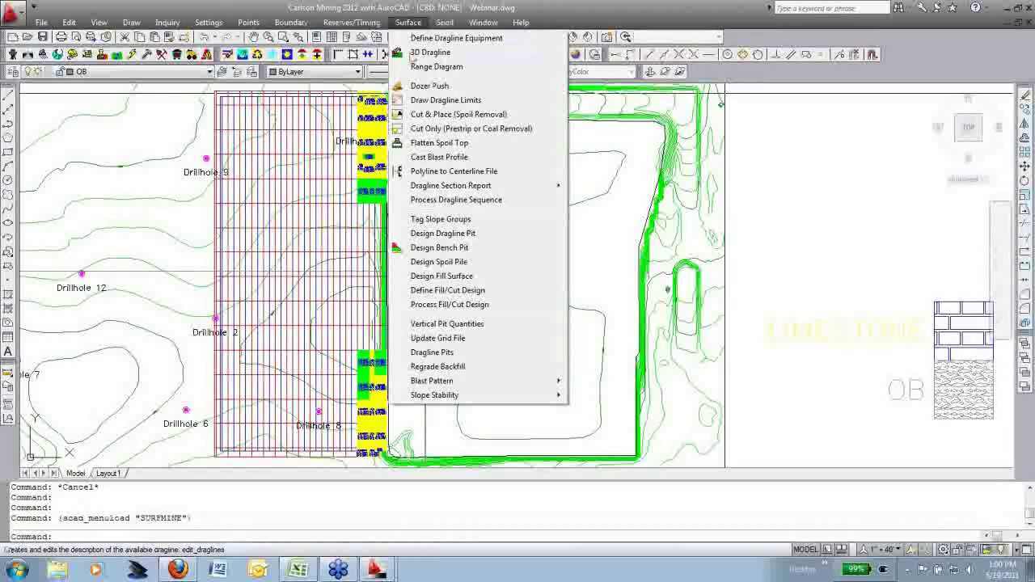
{"action": "left_click", "coordinate": [432, 249]}
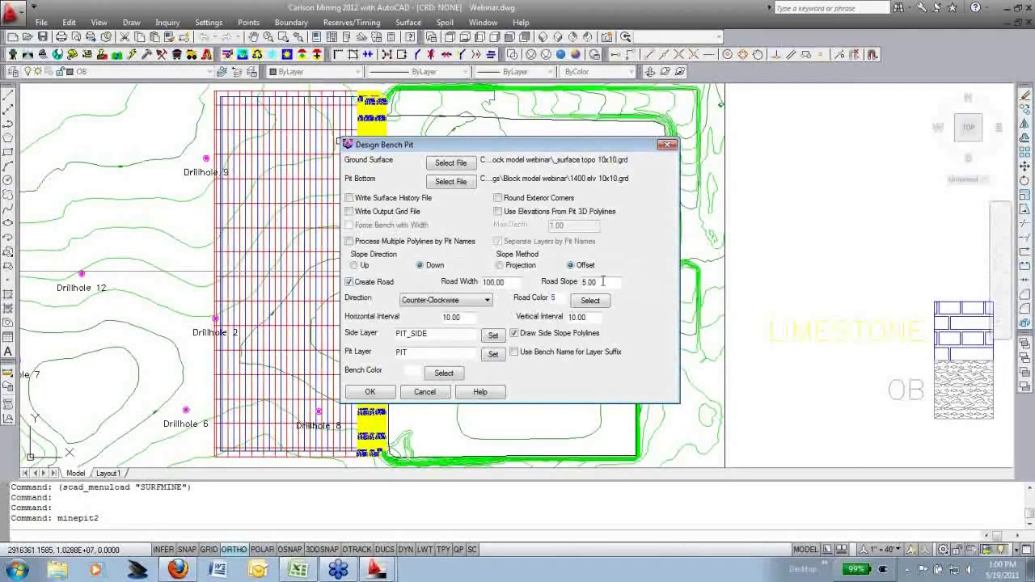
{"action": "left_click", "coordinate": [426, 392]}
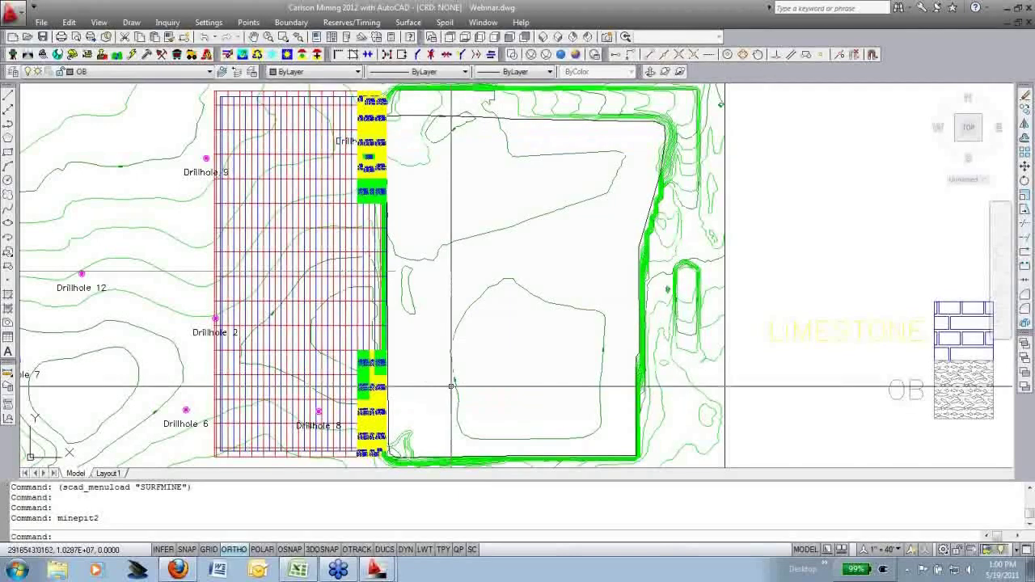
In the Civil module, run a Quick Profile from screen entities along the existing ramp beside the pit's north edge, check its slope, and exit
{"action": "left_click", "coordinate": [29, 55]}
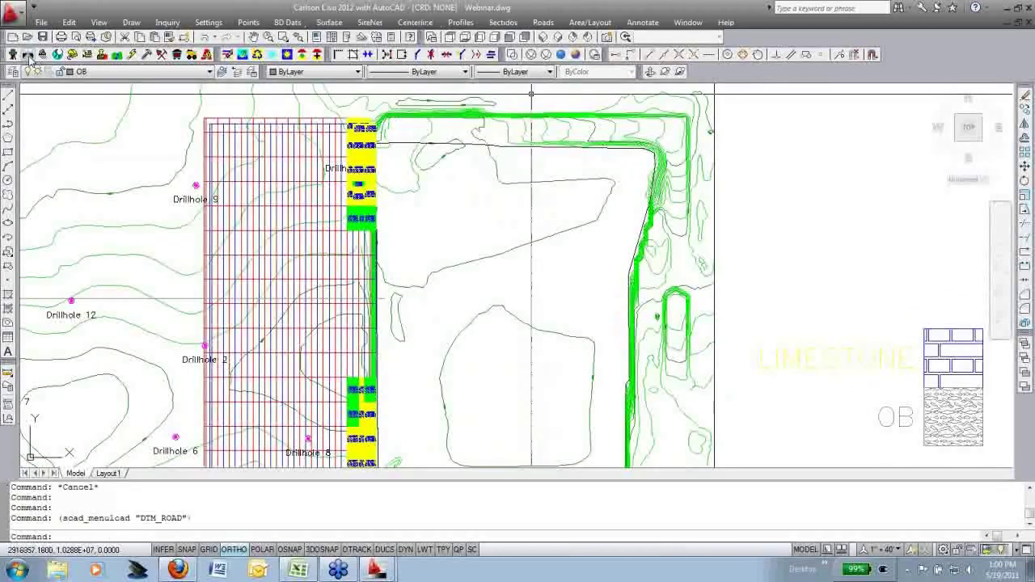
{"action": "left_click", "coordinate": [467, 23]}
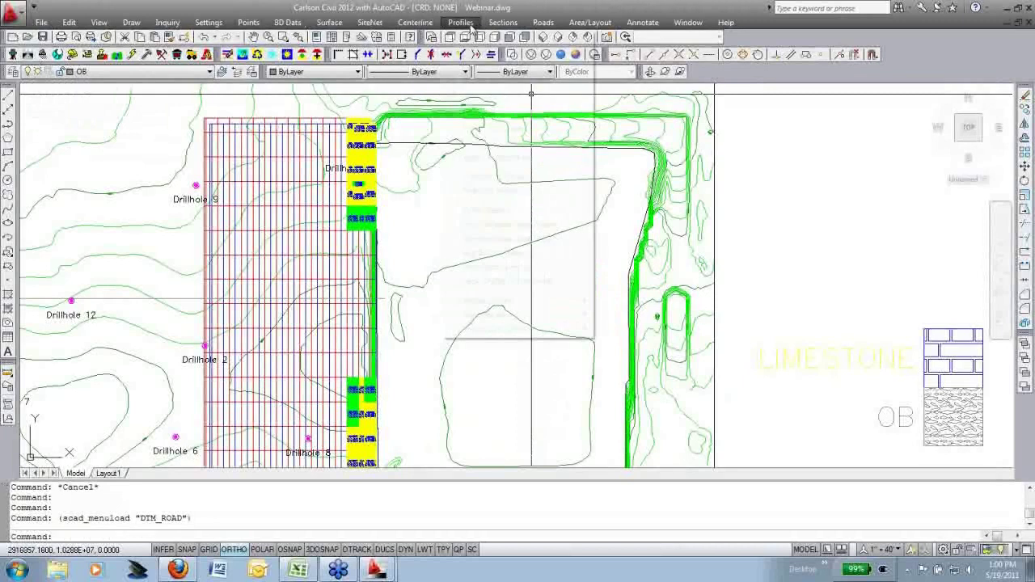
{"action": "left_click", "coordinate": [477, 38]}
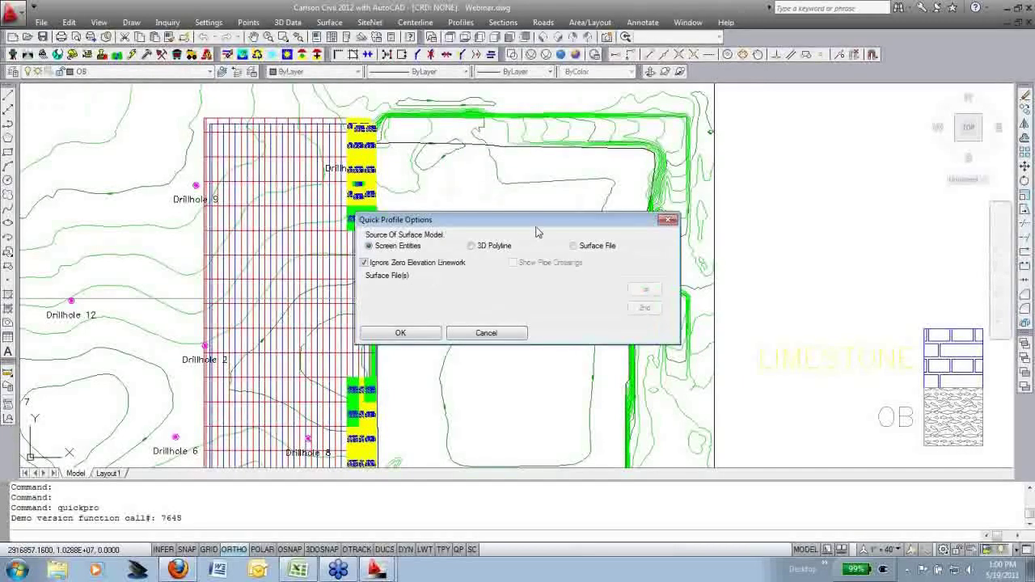
{"action": "left_click_drag", "start_coordinate": [537, 221], "coordinate": [534, 221]}
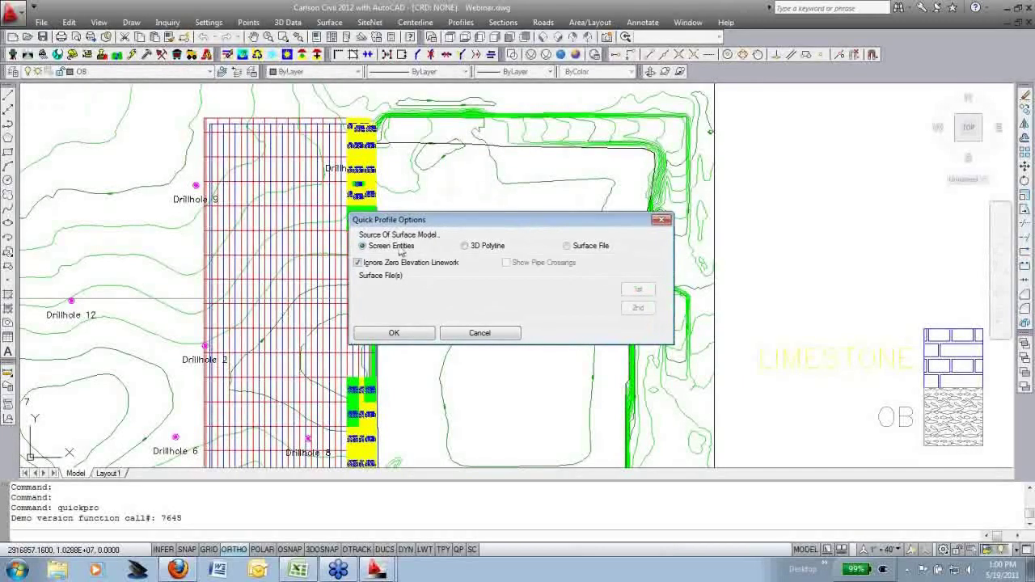
{"action": "left_click", "coordinate": [391, 333]}
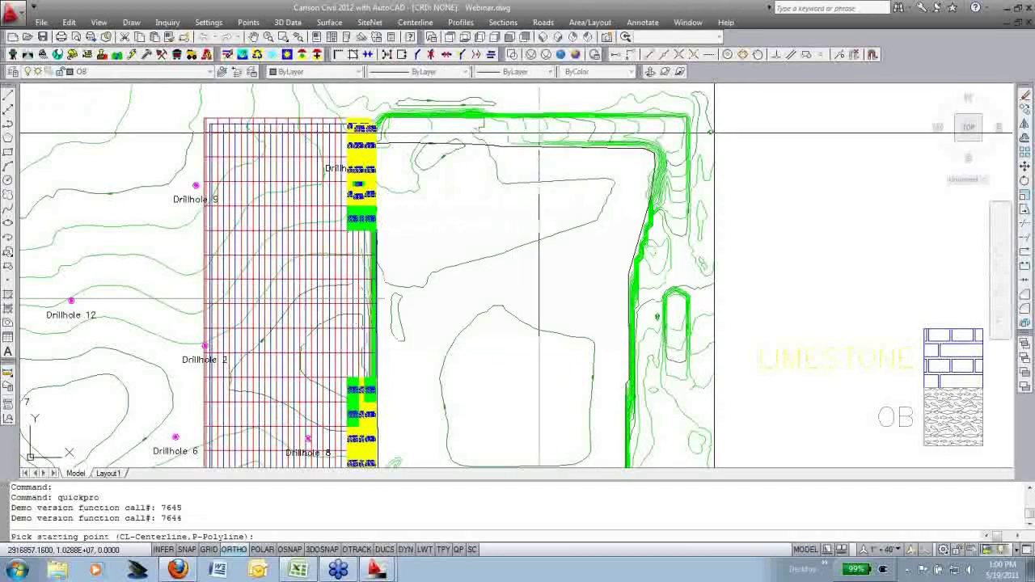
{"action": "left_click", "coordinate": [511, 146]}
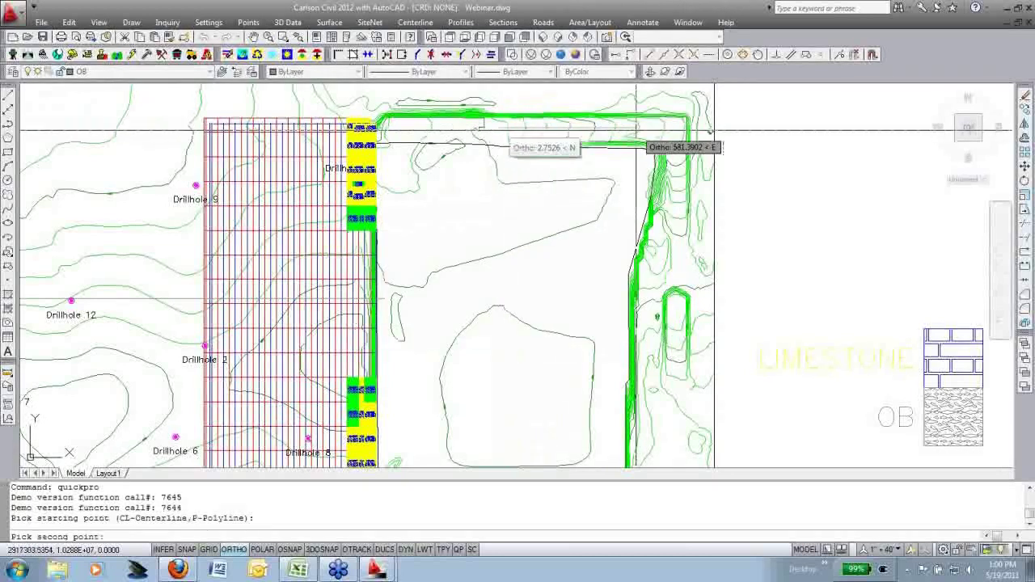
{"action": "left_click", "coordinate": [636, 129]}
{"action": "key", "text": "Return"}
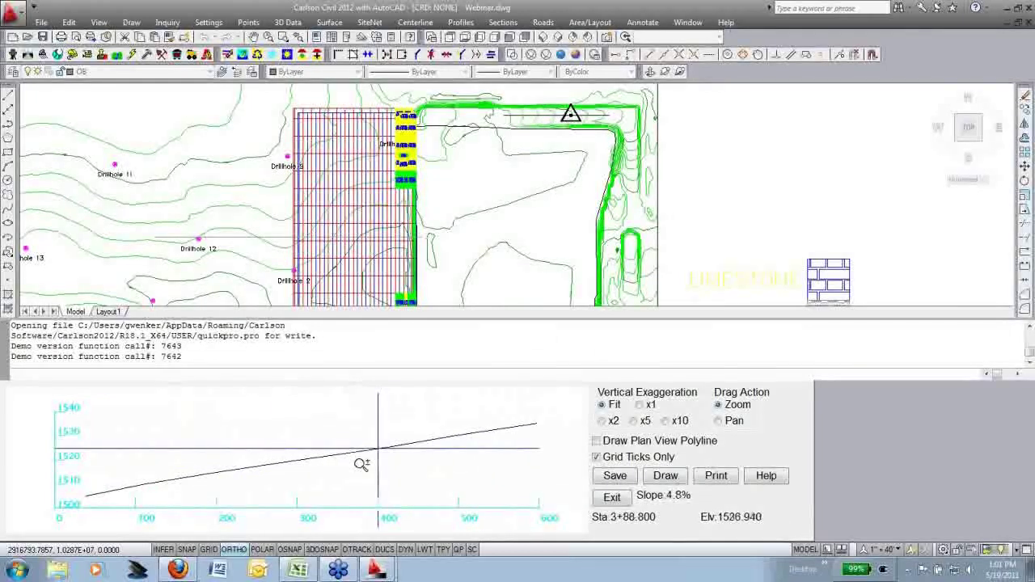
{"action": "left_click", "coordinate": [612, 496]}
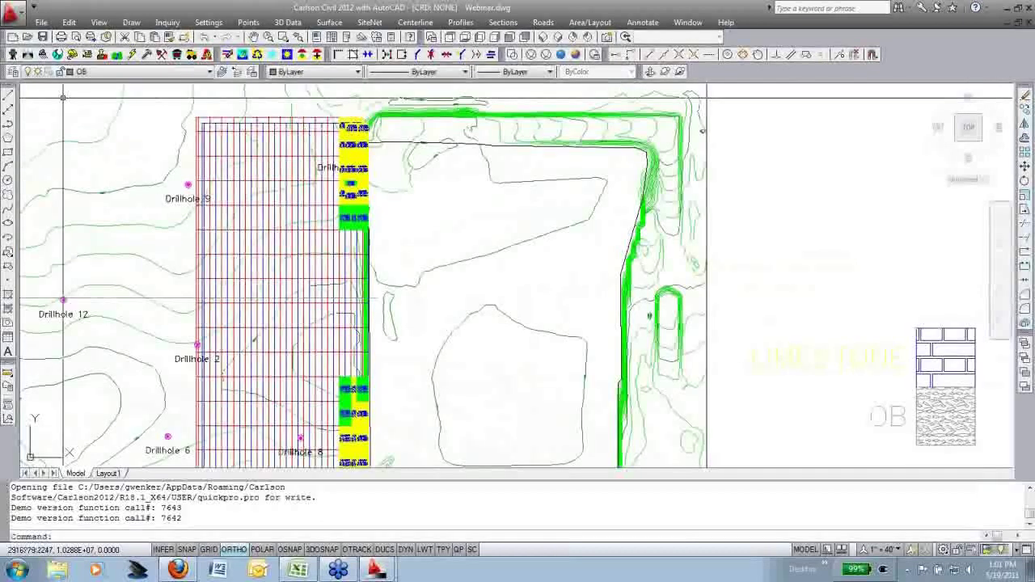
Start Design Bench Pit in the surface mining module with a counter-clockwise road, and continue to the bench parameters
{"action": "left_click", "coordinate": [408, 21]}
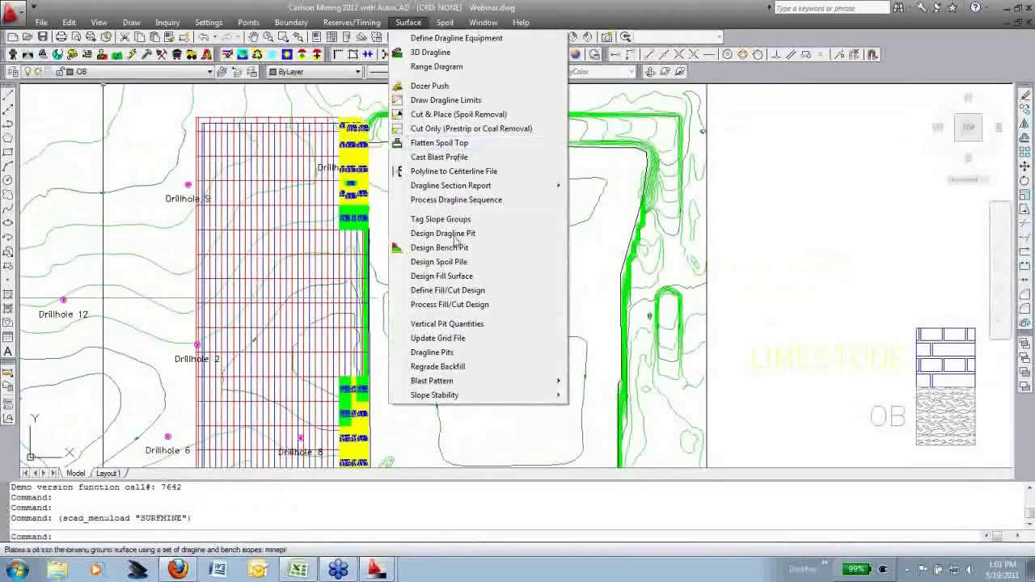
{"action": "left_click", "coordinate": [439, 247]}
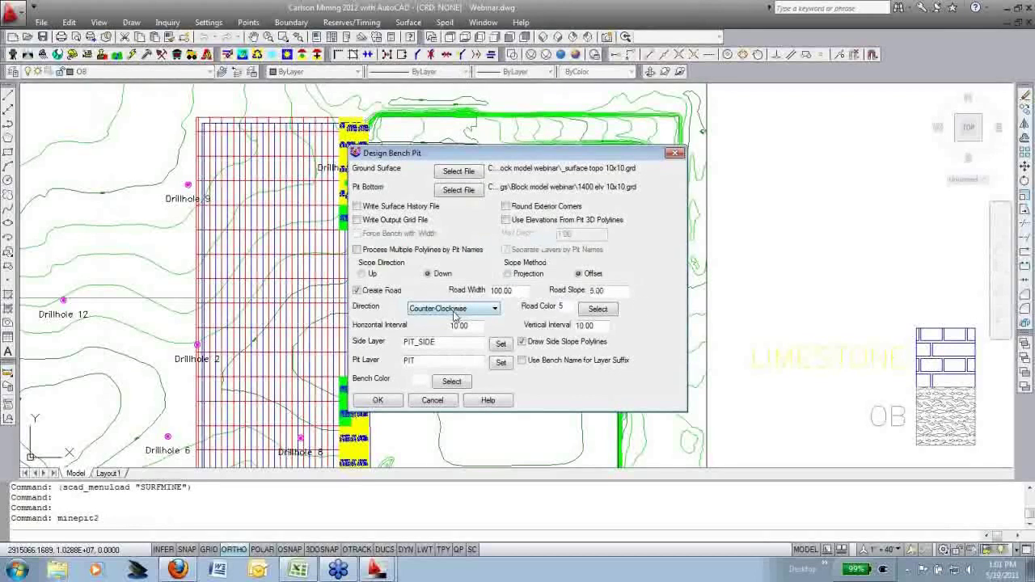
{"action": "left_click", "coordinate": [457, 312]}
{"action": "key", "text": "Tab"}
{"action": "left_click", "coordinate": [384, 406]}
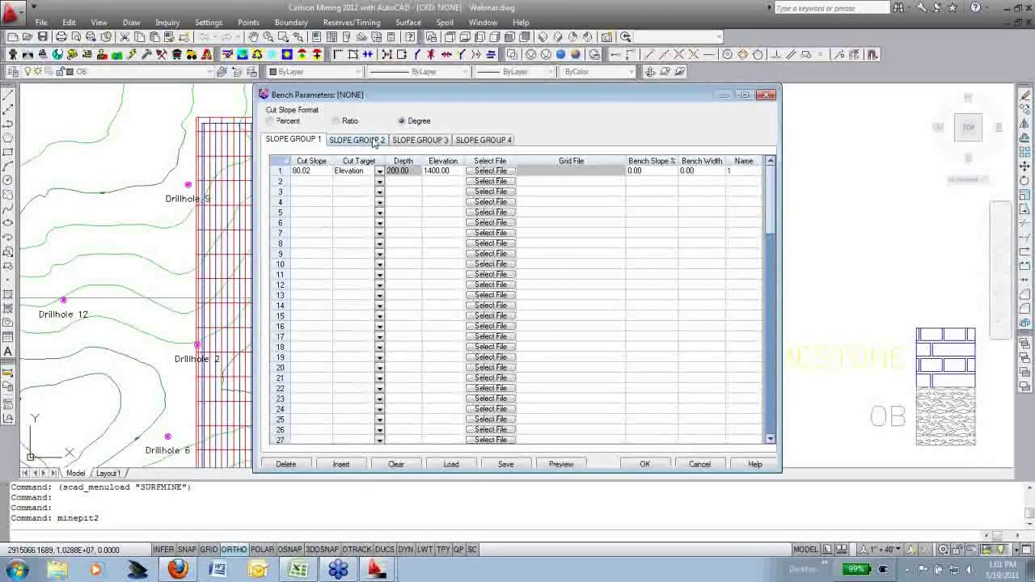
Check the cut slope groups, preview the bench pit section, and accept the bench parameters
{"action": "left_click", "coordinate": [374, 142]}
{"action": "left_click", "coordinate": [293, 139]}
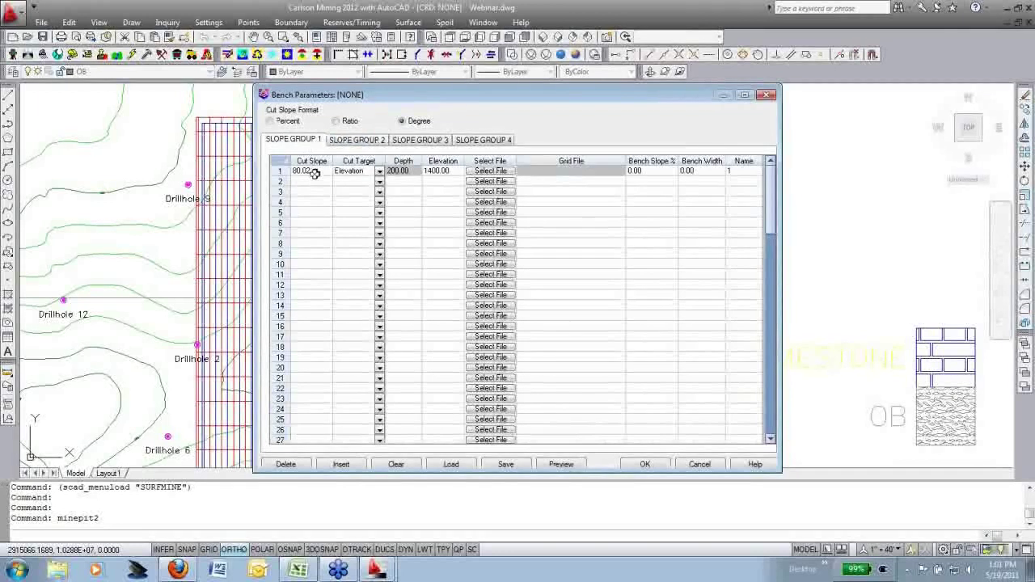
{"action": "left_click", "coordinate": [437, 172]}
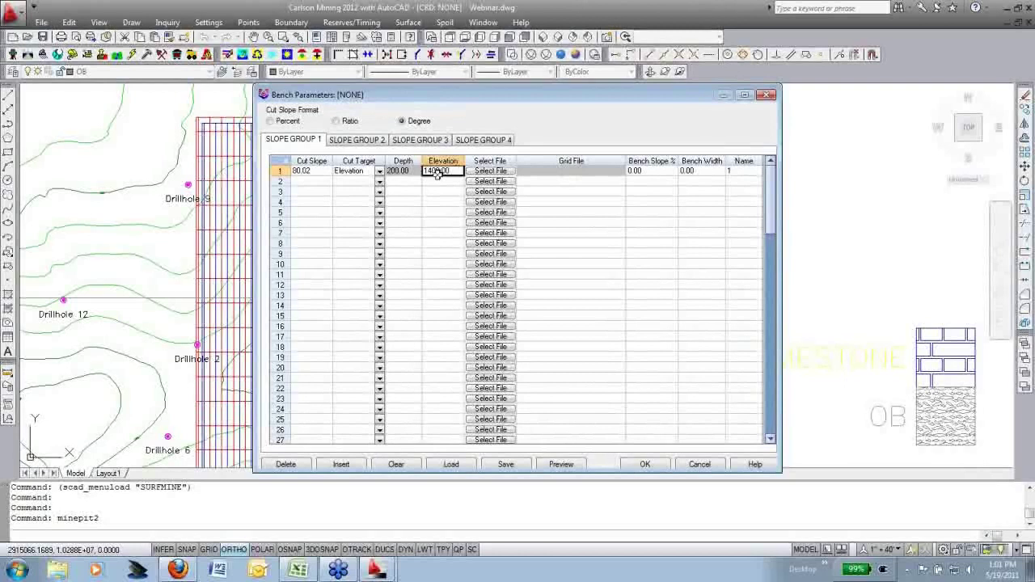
{"action": "left_click", "coordinate": [563, 465]}
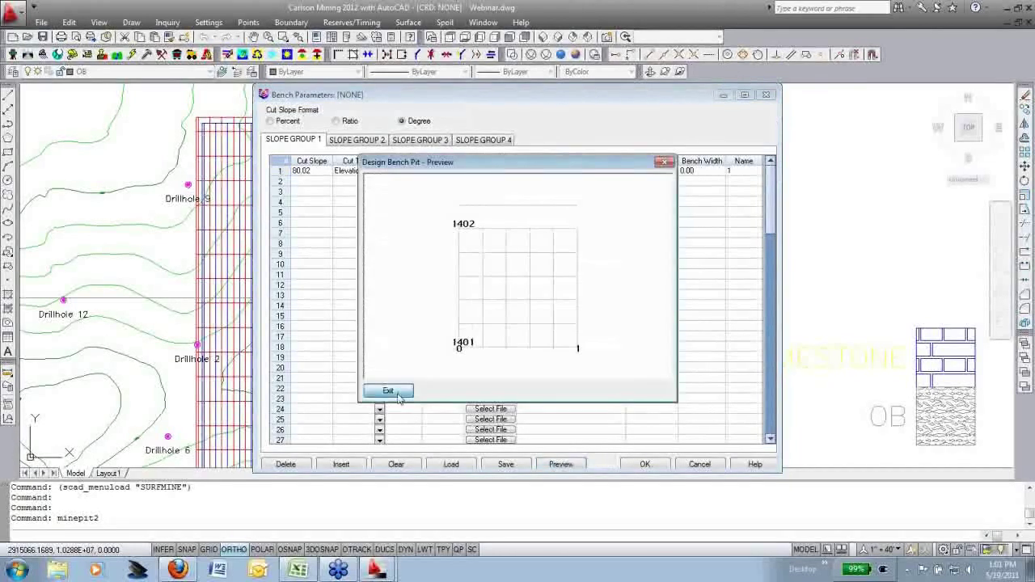
{"action": "left_click", "coordinate": [391, 394]}
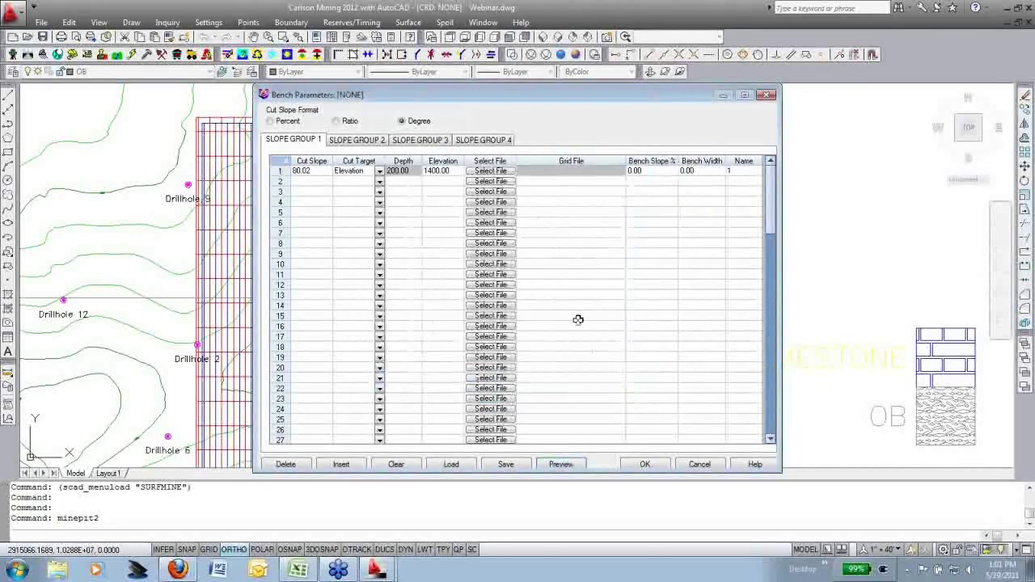
{"action": "left_click", "coordinate": [647, 465]}
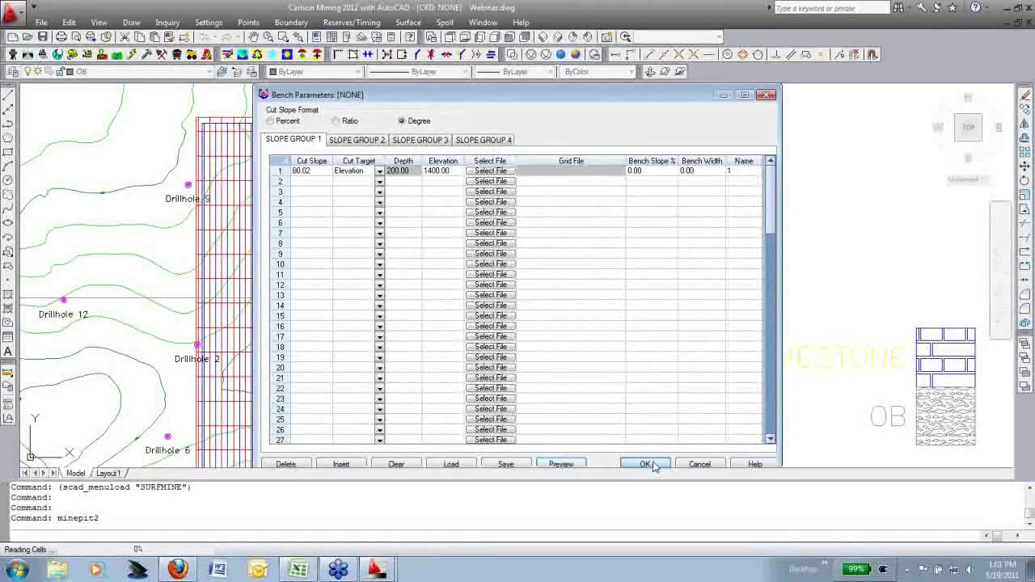
Generate the bench pit from the pit polyline with the road starting at its northwest corner, check the reported cut volume, and close the report
{"action": "left_click", "coordinate": [489, 145]}
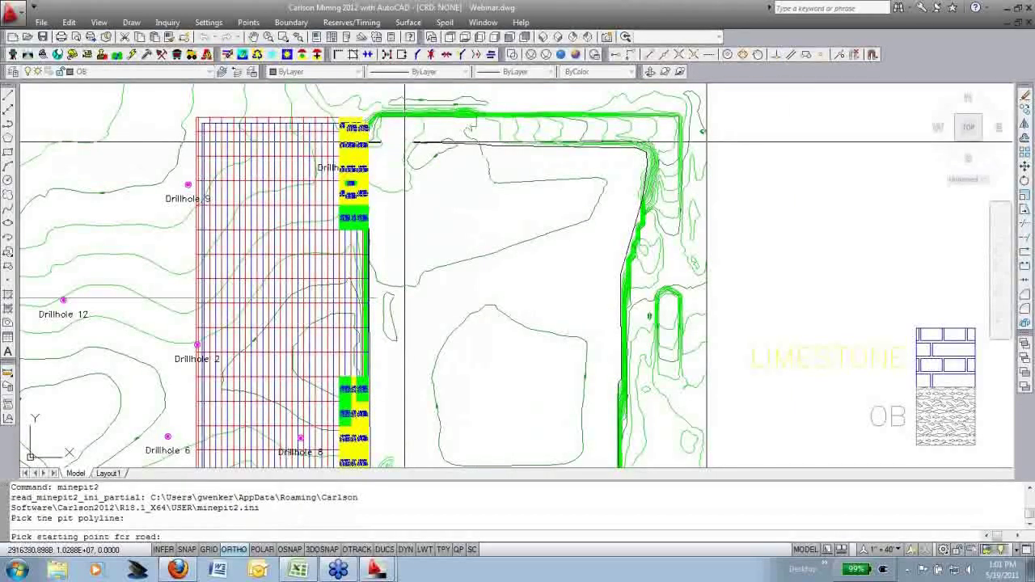
{"action": "left_click", "coordinate": [378, 143]}
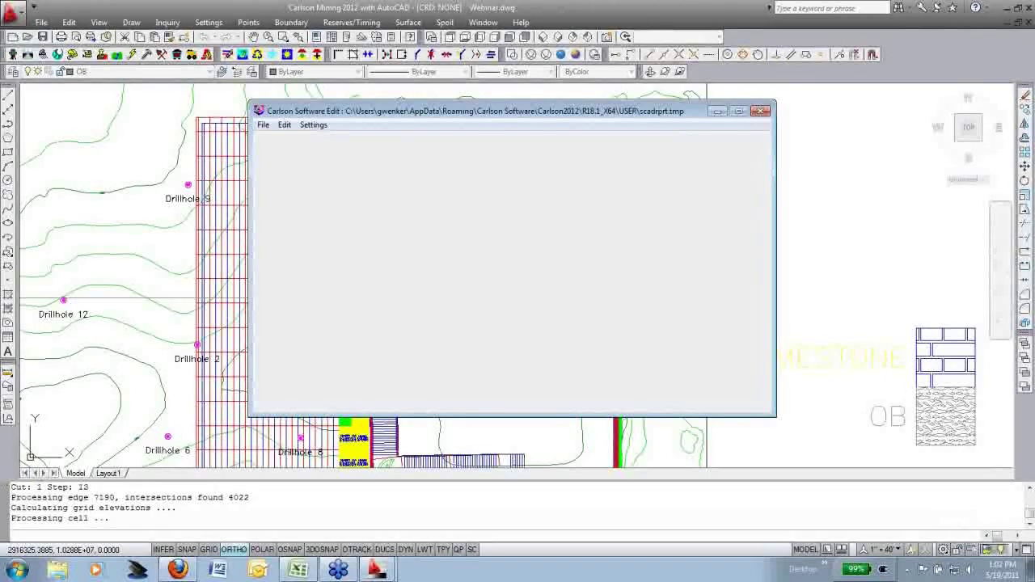
{"action": "left_click_drag", "start_coordinate": [399, 276], "coordinate": [461, 276]}
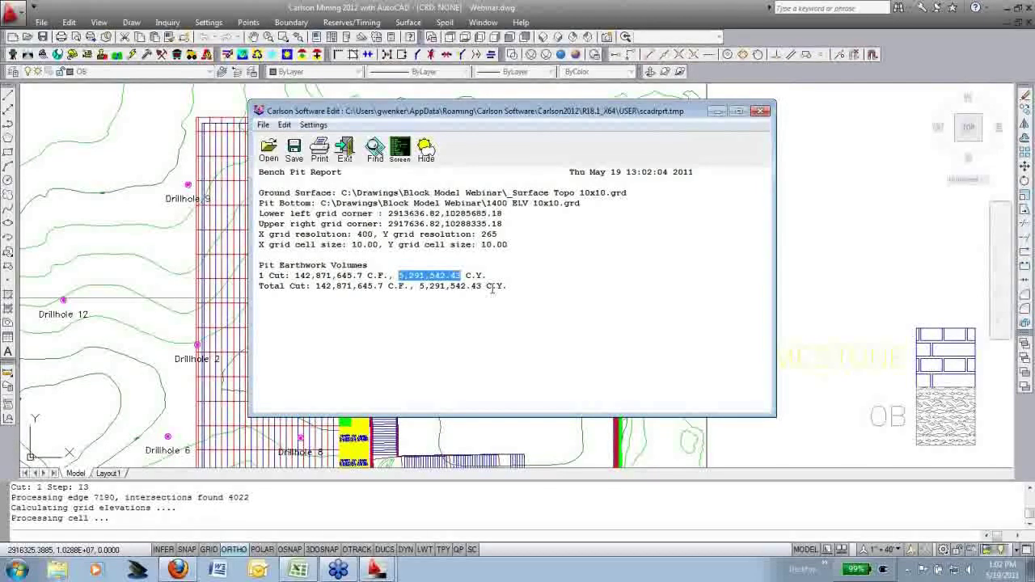
{"action": "left_click", "coordinate": [345, 154]}
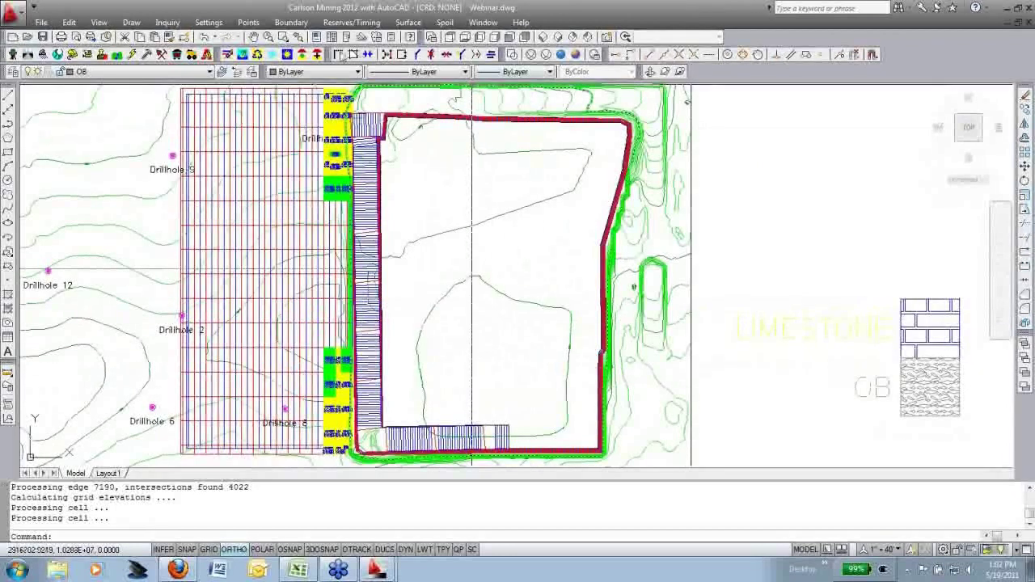
Freeze the PIT and PIT_SIDE layers by selecting linework of the newly designed pit and its road
{"action": "type", "text": "LOFF"}
{"action": "key", "text": "Return"}
{"action": "left_click", "coordinate": [472, 269]}
{"action": "scroll", "coordinate": [387, 195], "scroll_direction": "up", "scroll_amount": 5}
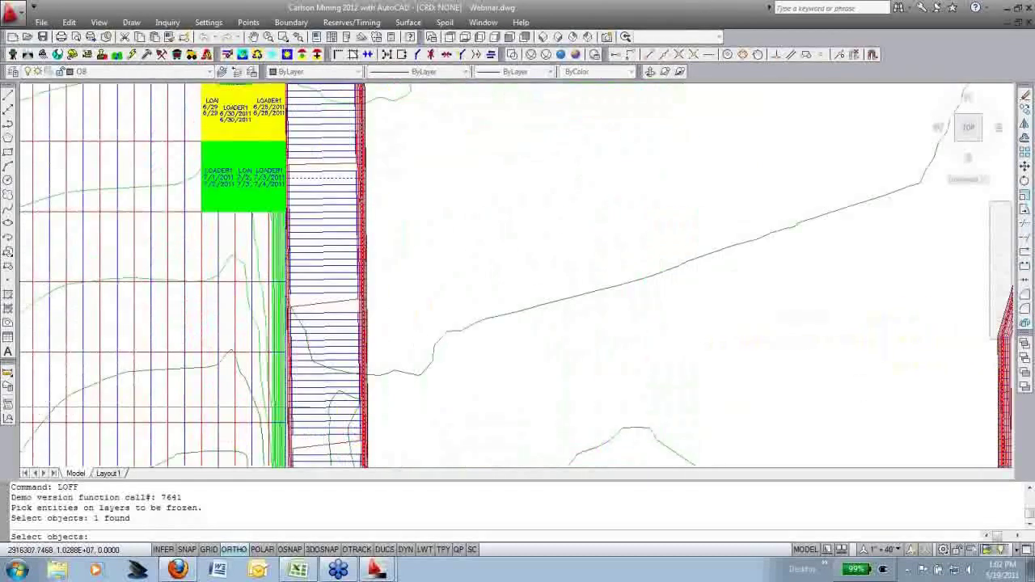
{"action": "scroll", "coordinate": [361, 201], "scroll_direction": "up", "scroll_amount": 3}
{"action": "left_click", "coordinate": [360, 200]}
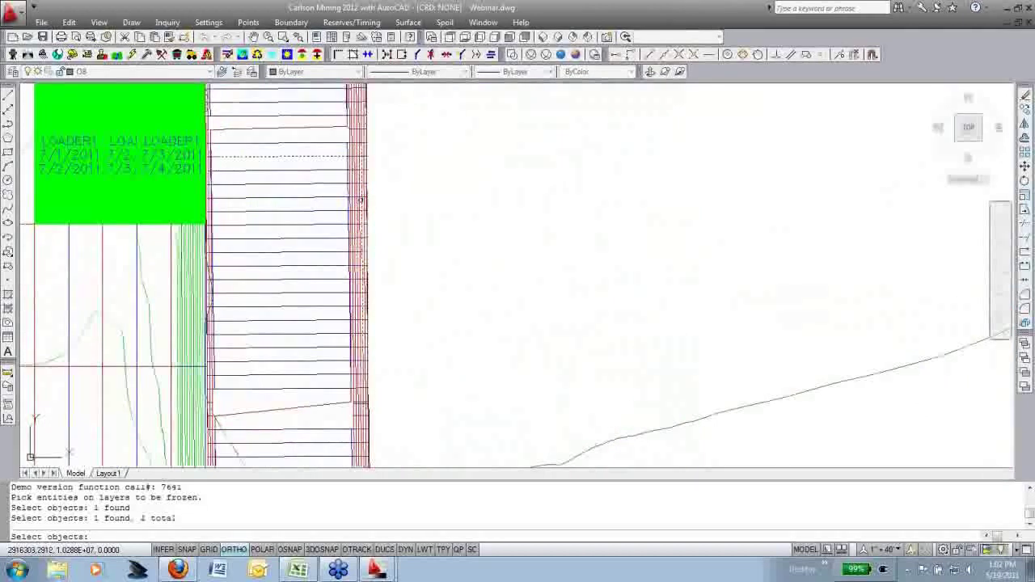
{"action": "key", "text": "Return"}
Erase all entity types inside the closed pit outline polyline using Erase By Closed Polyline
{"action": "scroll", "coordinate": [361, 200], "scroll_direction": "down", "scroll_amount": 8}
{"action": "left_click", "coordinate": [70, 22]}
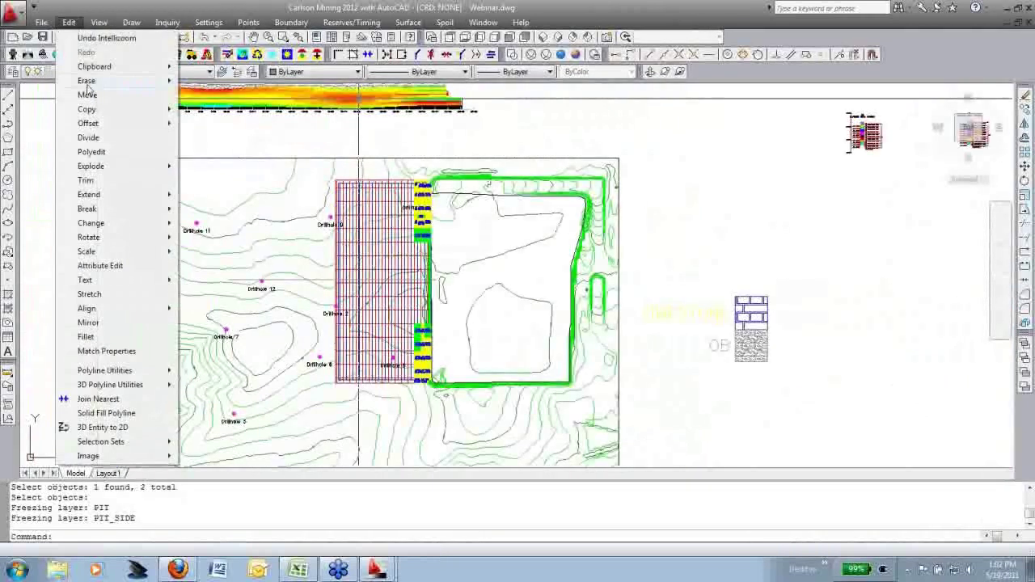
{"action": "mouse_move", "coordinate": [87, 81]}
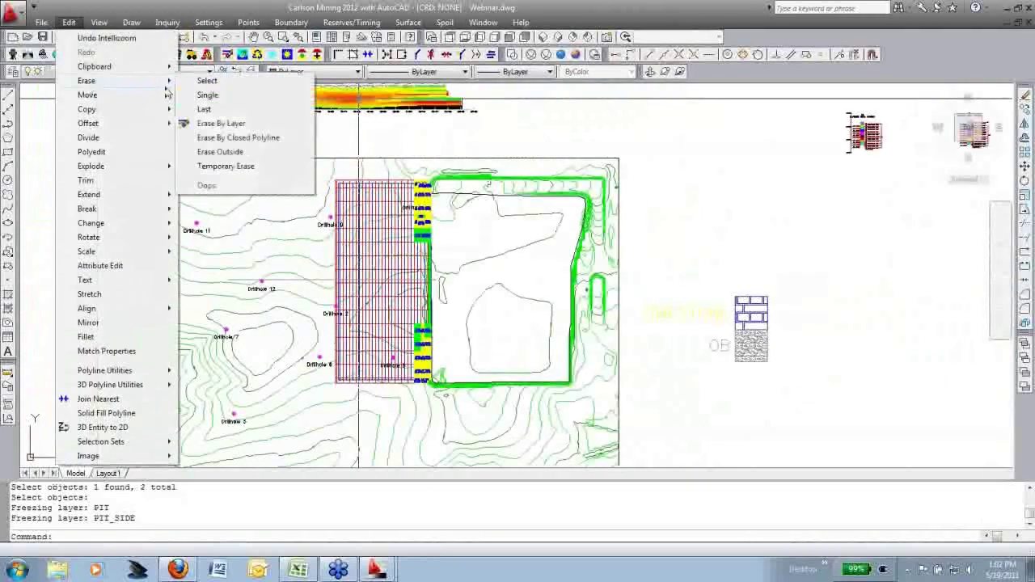
{"action": "left_click", "coordinate": [238, 137]}
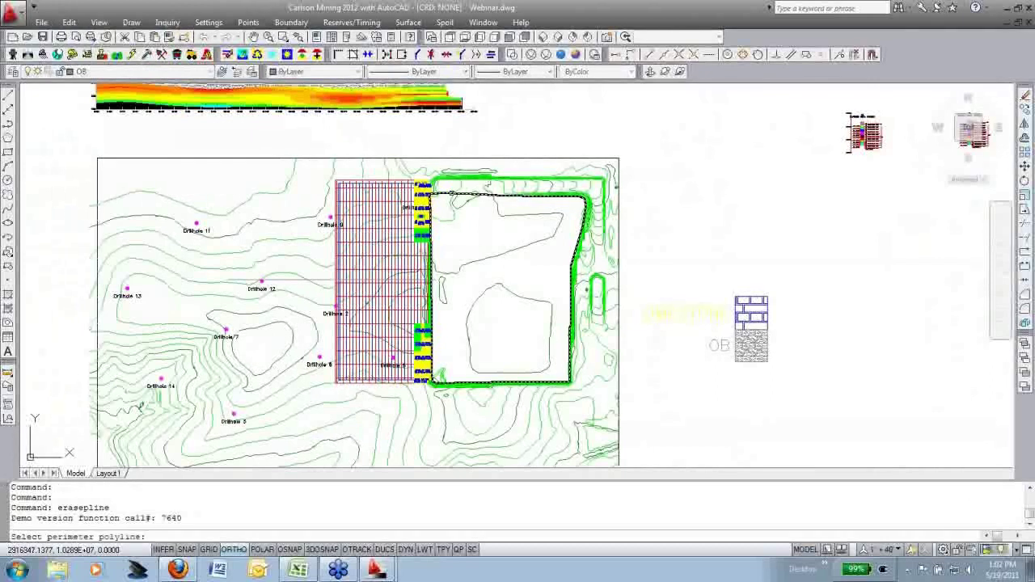
{"action": "left_click", "coordinate": [488, 185]}
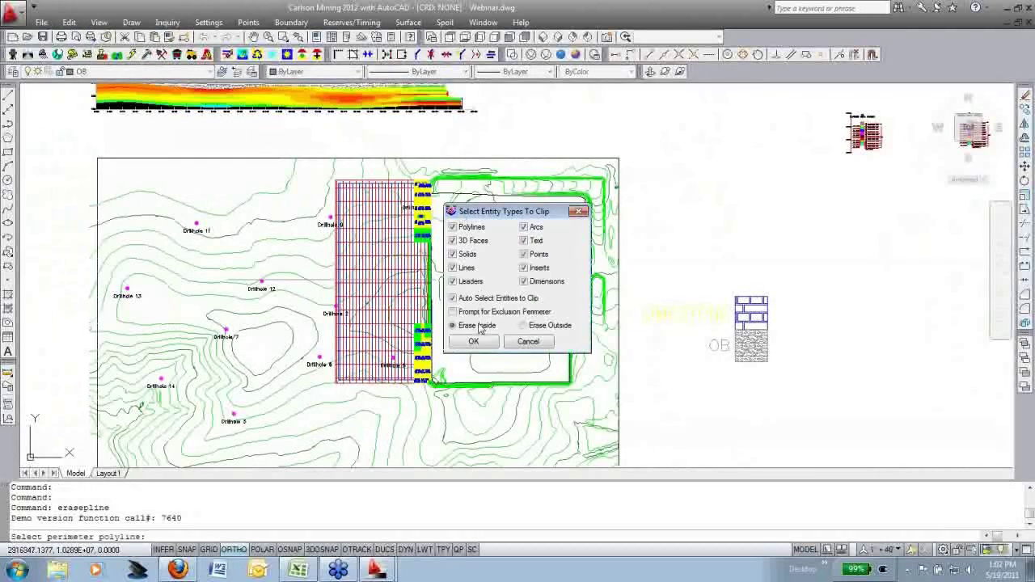
{"action": "left_click", "coordinate": [473, 341]}
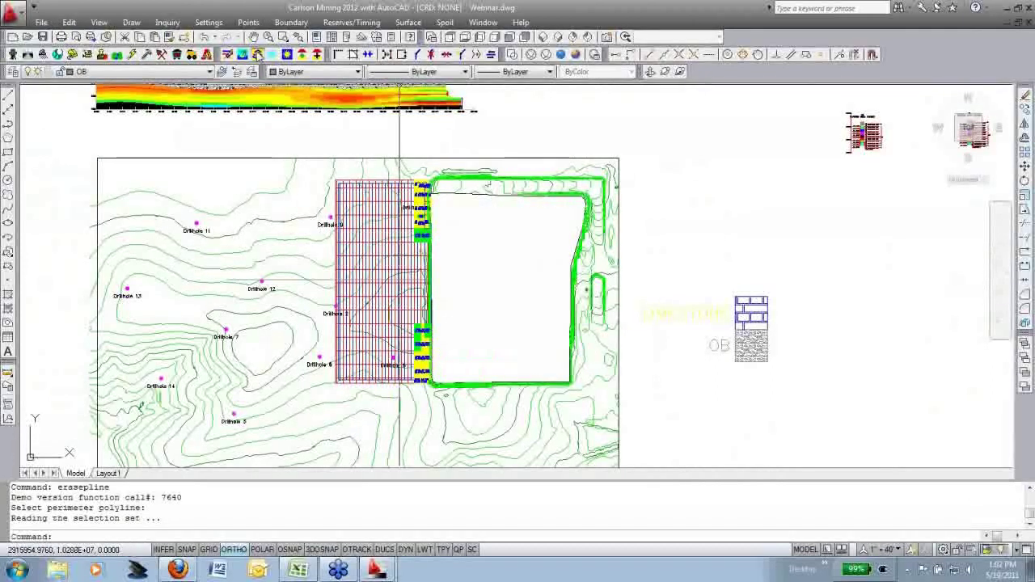
Try to restore isolated layers, and thaw all frozen layers to show the designed pit and road again
{"action": "left_click", "coordinate": [257, 54]}
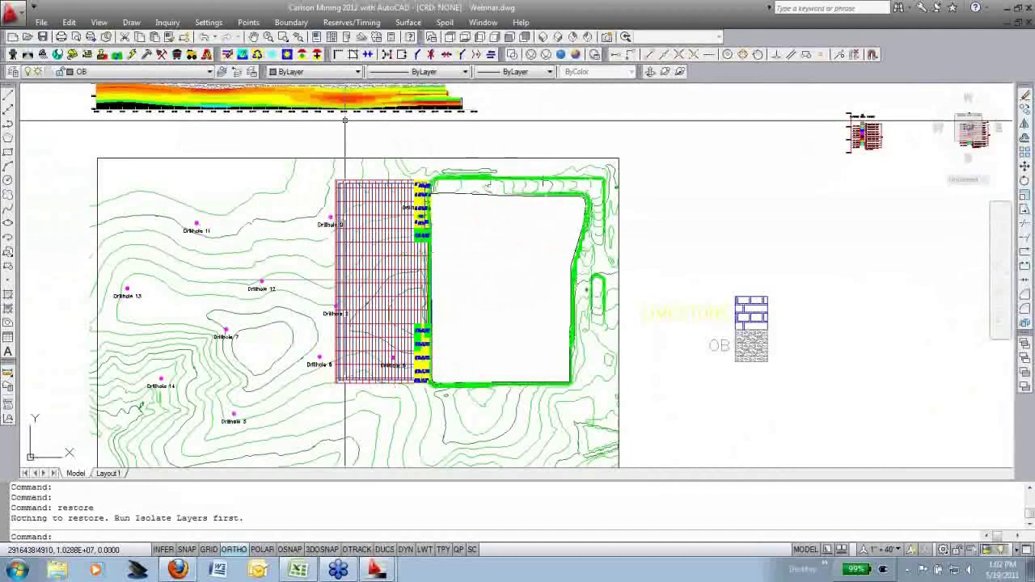
{"action": "type", "text": "LON"}
{"action": "key", "text": "Return"}
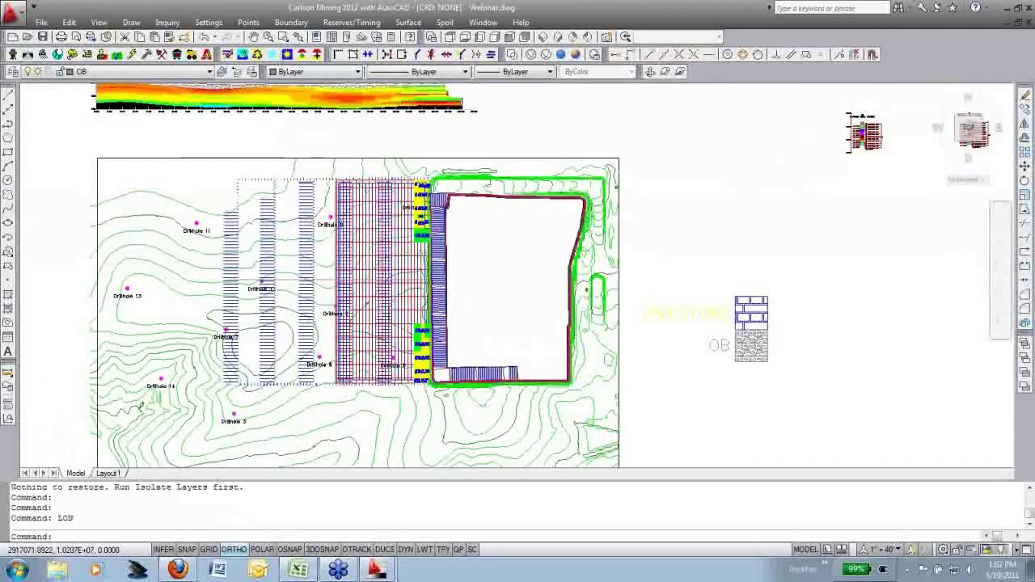
Draw a rectangle enclosing the new pit, its haul road and the surrounding surface contours
{"action": "scroll", "coordinate": [536, 288], "scroll_direction": "up", "scroll_amount": 2}
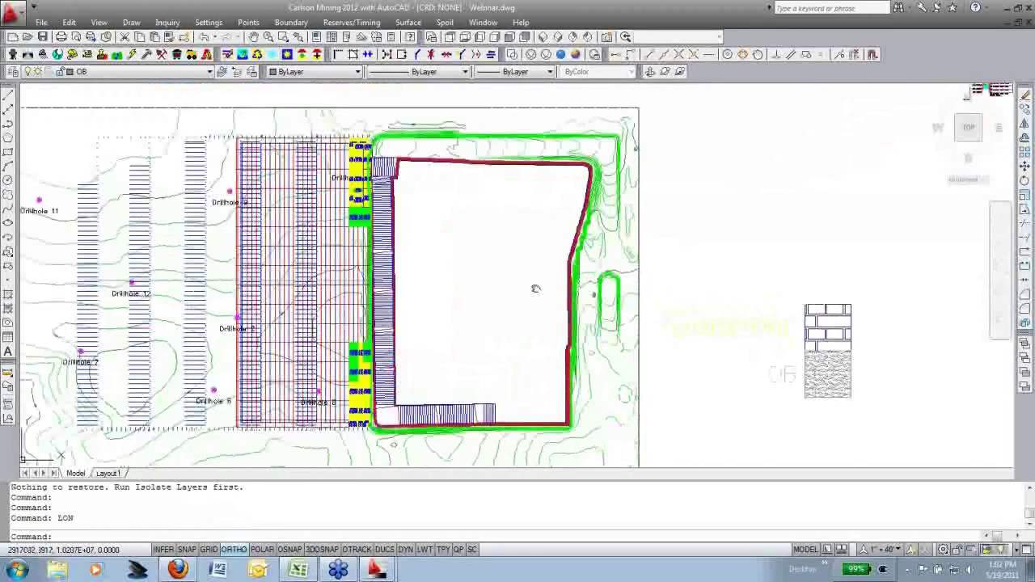
{"action": "scroll", "coordinate": [536, 288], "scroll_direction": "up", "scroll_amount": 1}
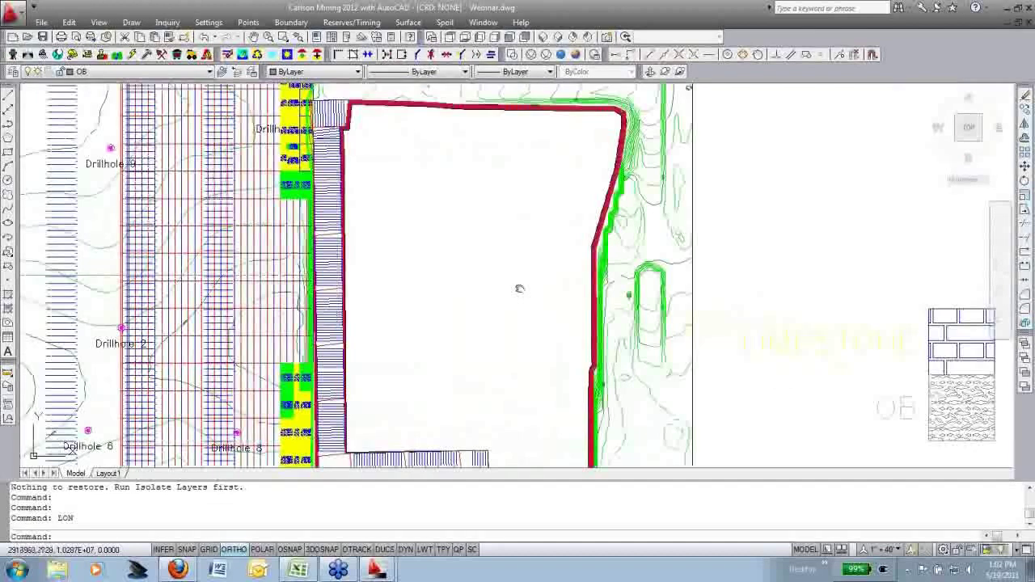
{"action": "scroll", "coordinate": [519, 288], "scroll_direction": "down", "scroll_amount": 2}
{"action": "type", "text": "rec"}
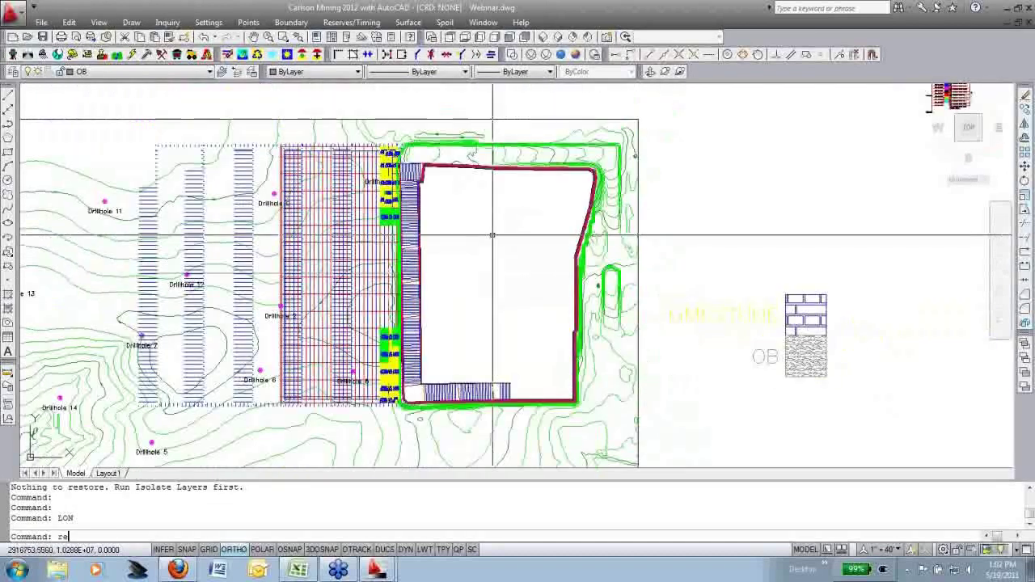
{"action": "key", "text": "Return"}
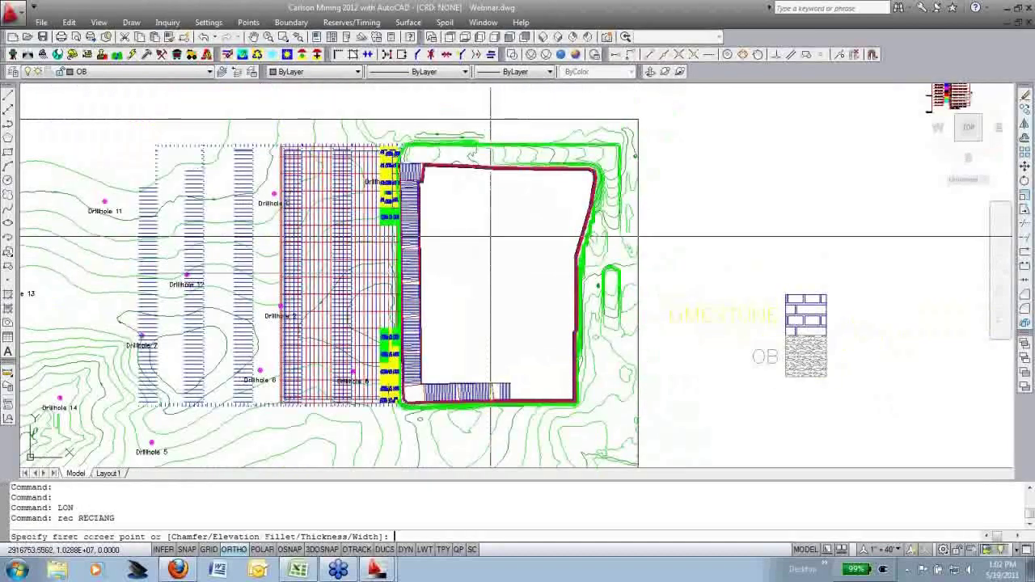
{"action": "left_click", "coordinate": [393, 436]}
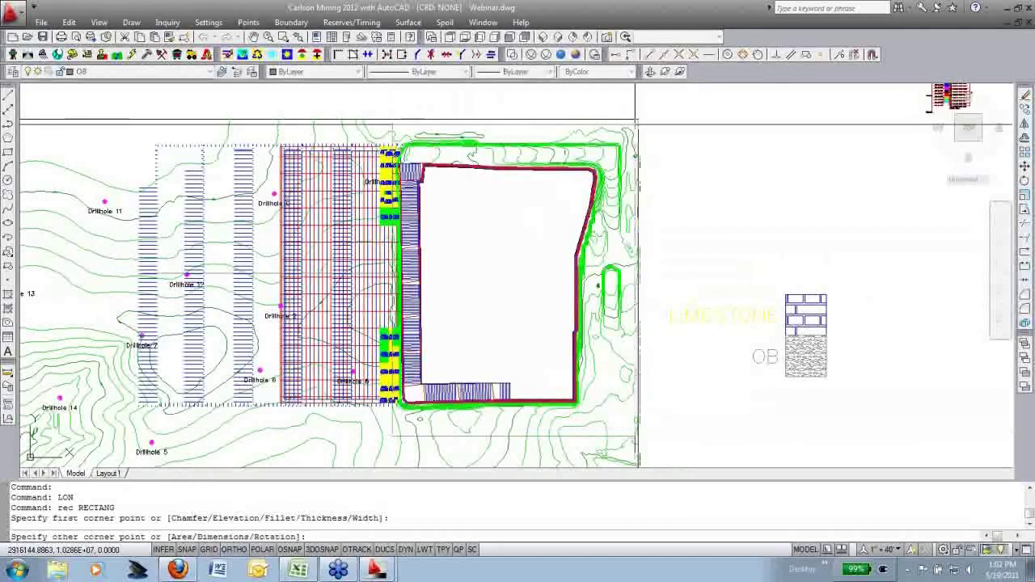
{"action": "left_click", "coordinate": [635, 124]}
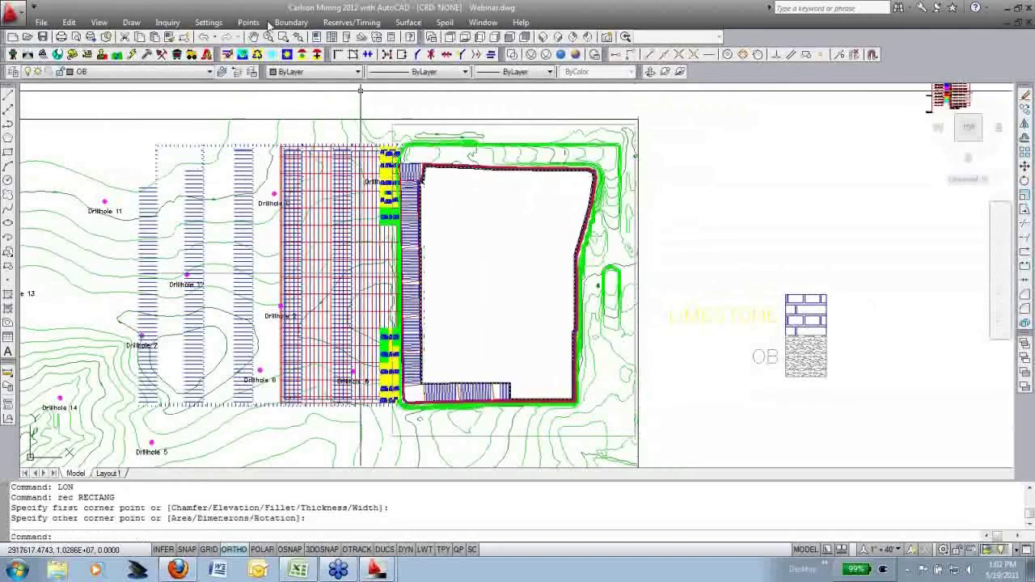
Set up Triangulate and Contour with inclusion/exclusion areas to write the TIN file Pit with ramp.tin, overwriting the existing file
{"action": "type", "text": "tr"}
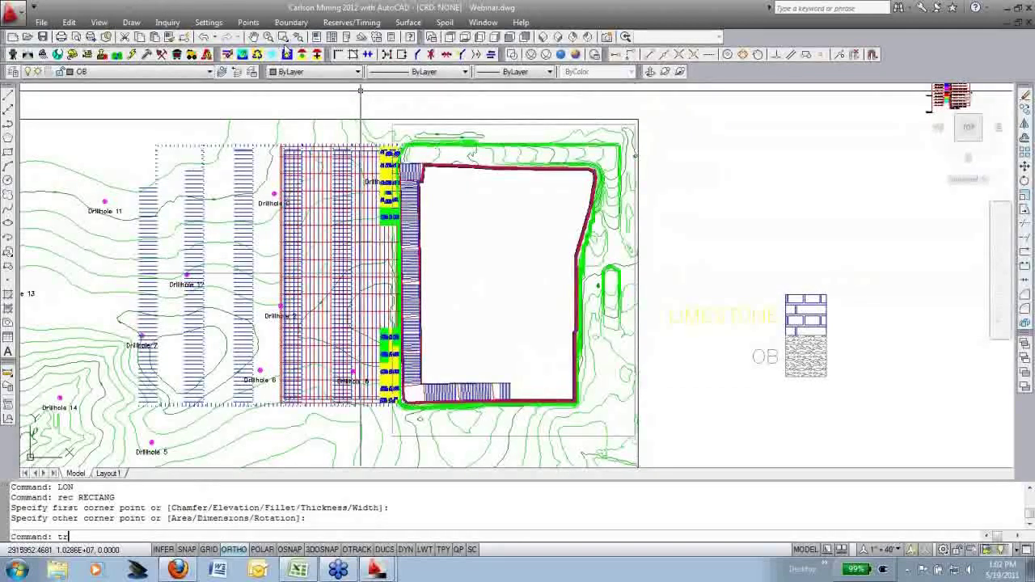
{"action": "type", "text": "i"}
{"action": "key", "text": "Return"}
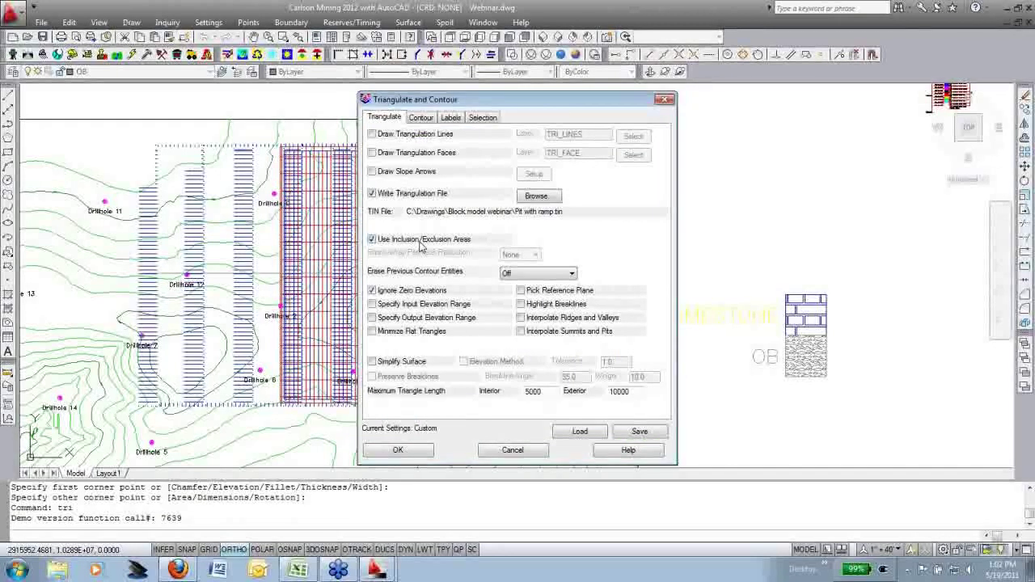
{"action": "left_click", "coordinate": [421, 118]}
{"action": "left_click", "coordinate": [385, 117]}
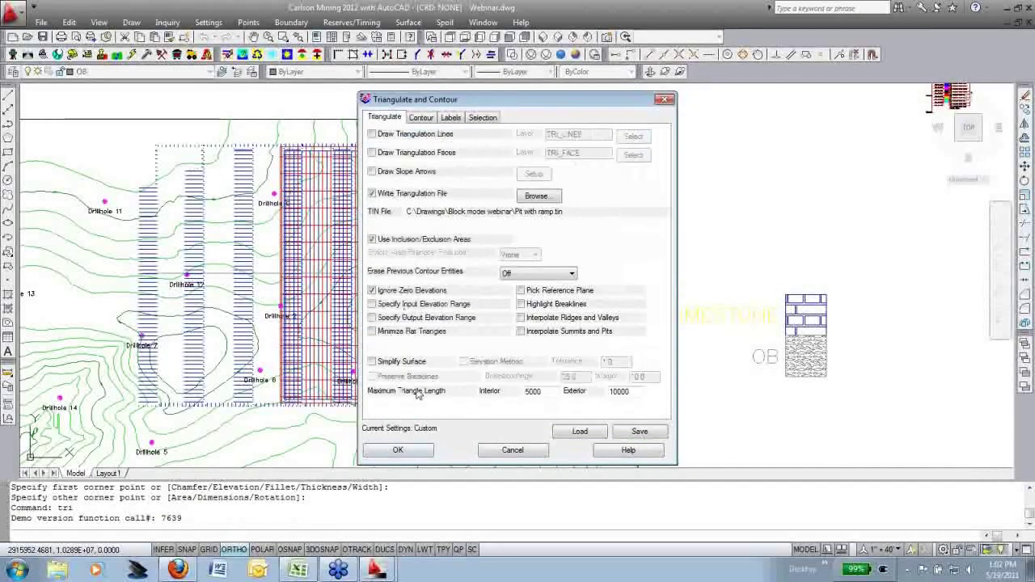
{"action": "left_click", "coordinate": [406, 449]}
{"action": "left_click", "coordinate": [526, 314]}
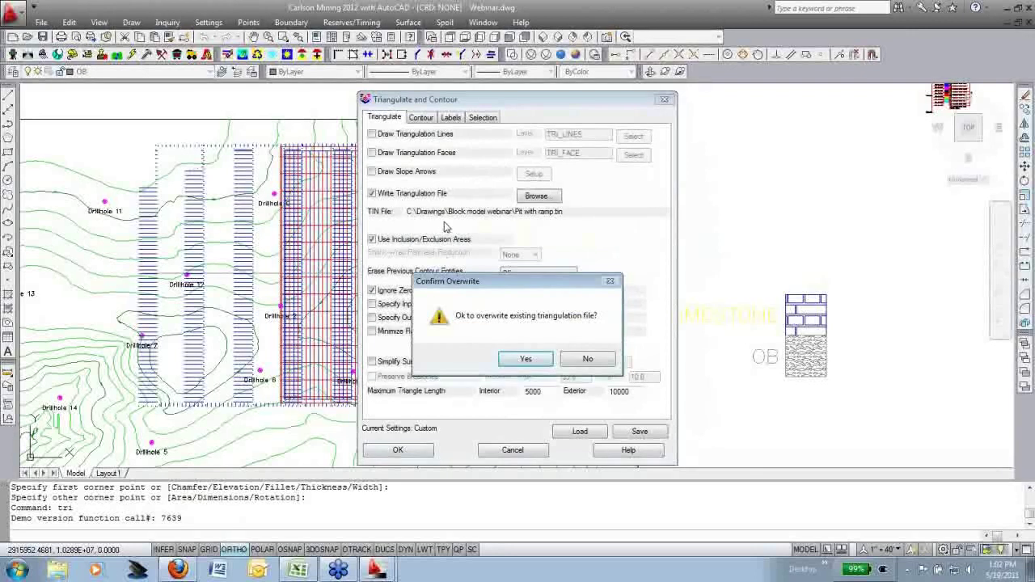
{"action": "left_click", "coordinate": [525, 359]}
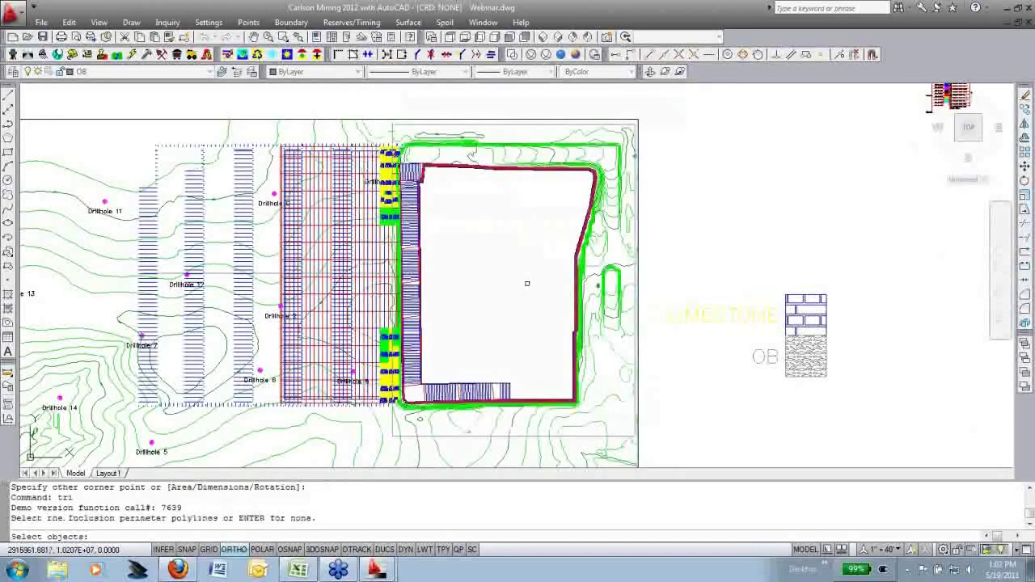
Triangulate the pit, road and nearby contours with the rectangle as inclusion perimeter and no exclusion perimeter, and close the data problem log
{"action": "left_click", "coordinate": [527, 283]}
{"action": "key", "text": "Return"}
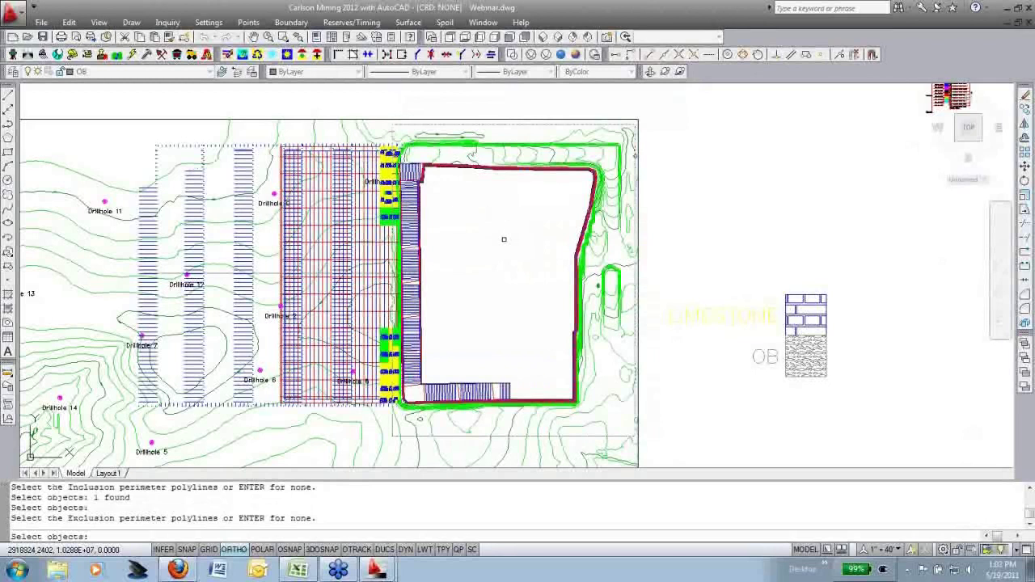
{"action": "key", "text": "Return"}
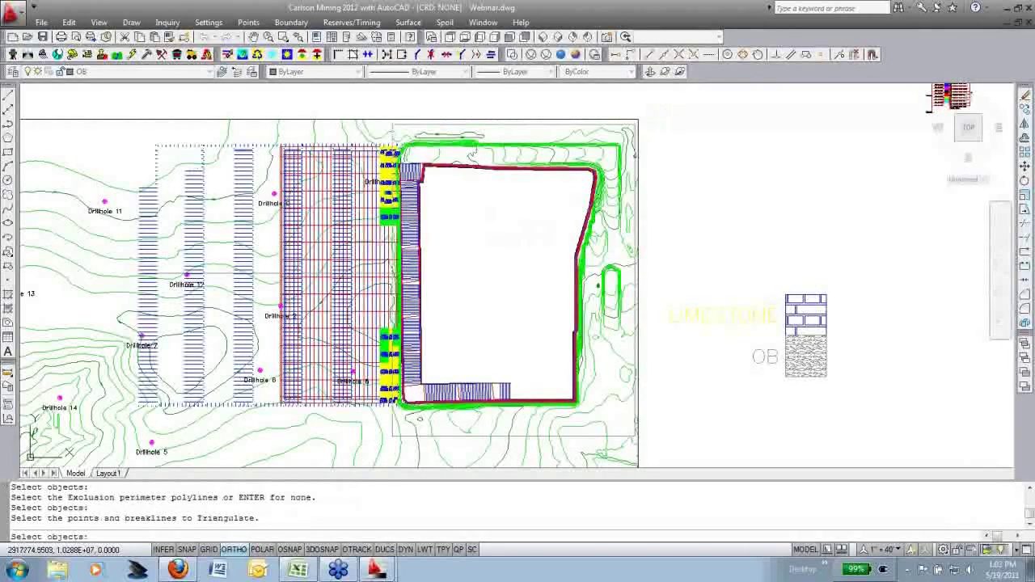
{"action": "left_click", "coordinate": [650, 110]}
{"action": "left_click", "coordinate": [315, 429]}
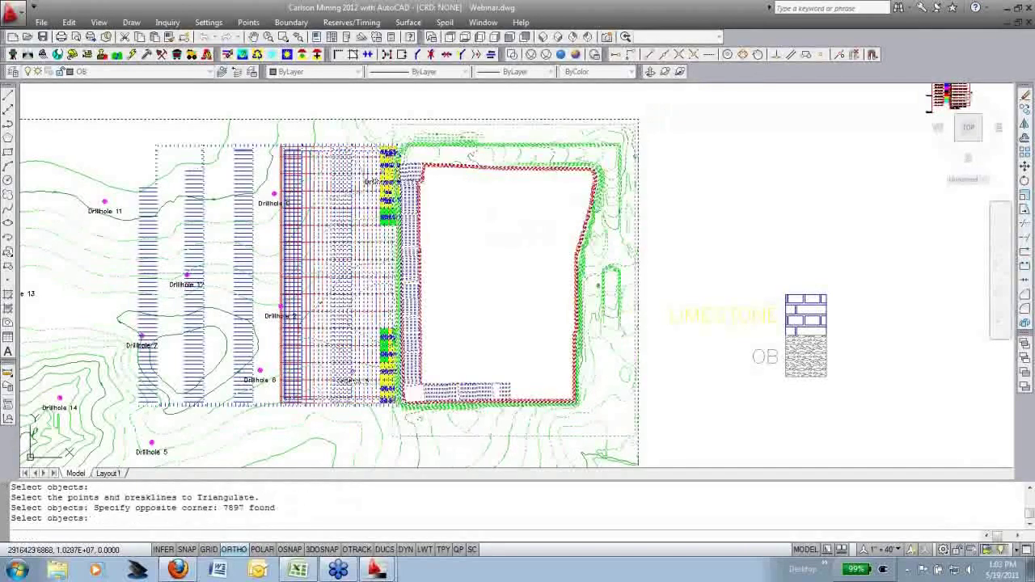
{"action": "key", "text": "Return"}
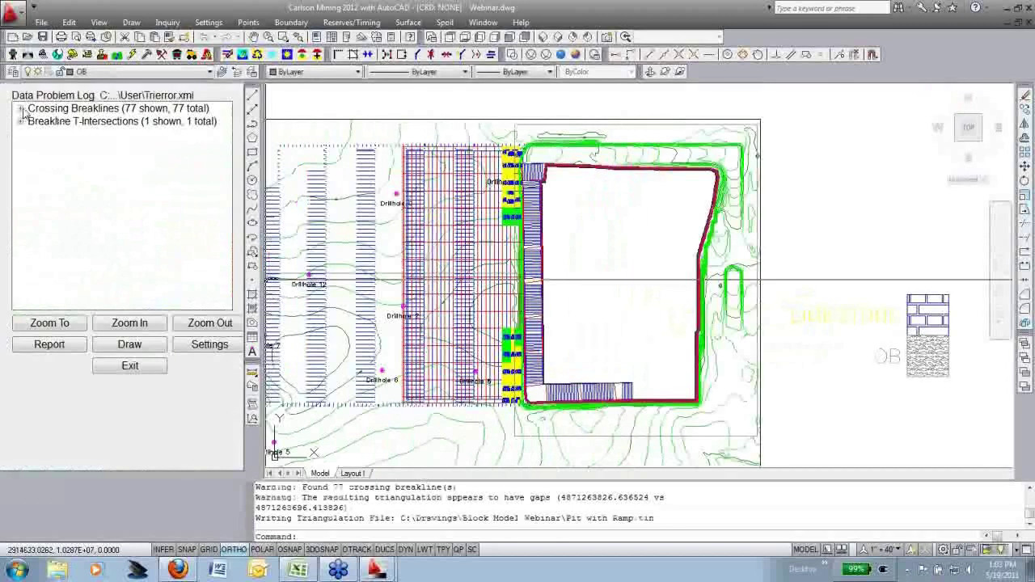
{"action": "left_click", "coordinate": [130, 365]}
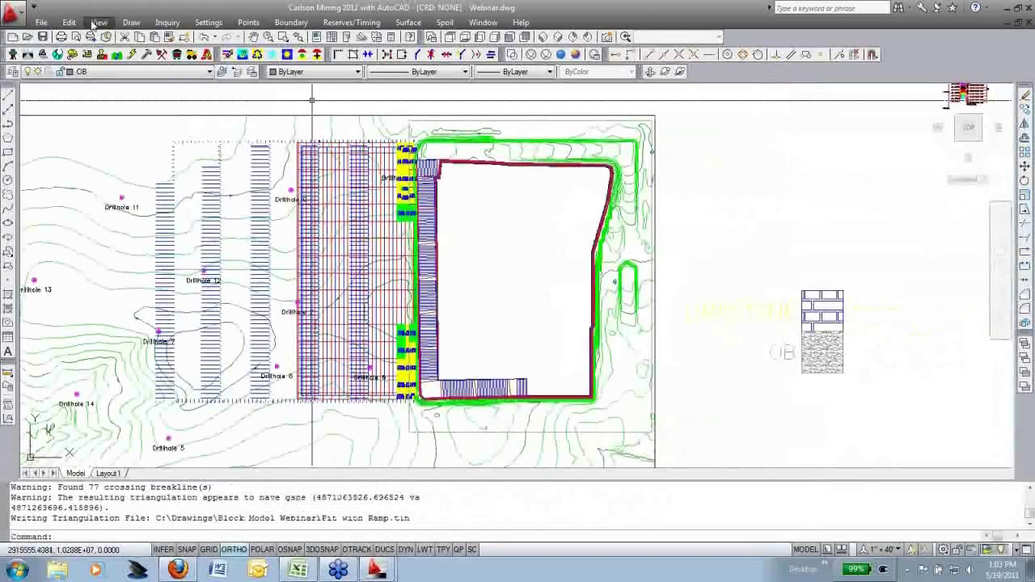
Inspect the Pit with ramp.tin surface in the Surface 3D Viewer, trying colouring by elevation, and close the viewer
{"action": "left_click", "coordinate": [96, 23]}
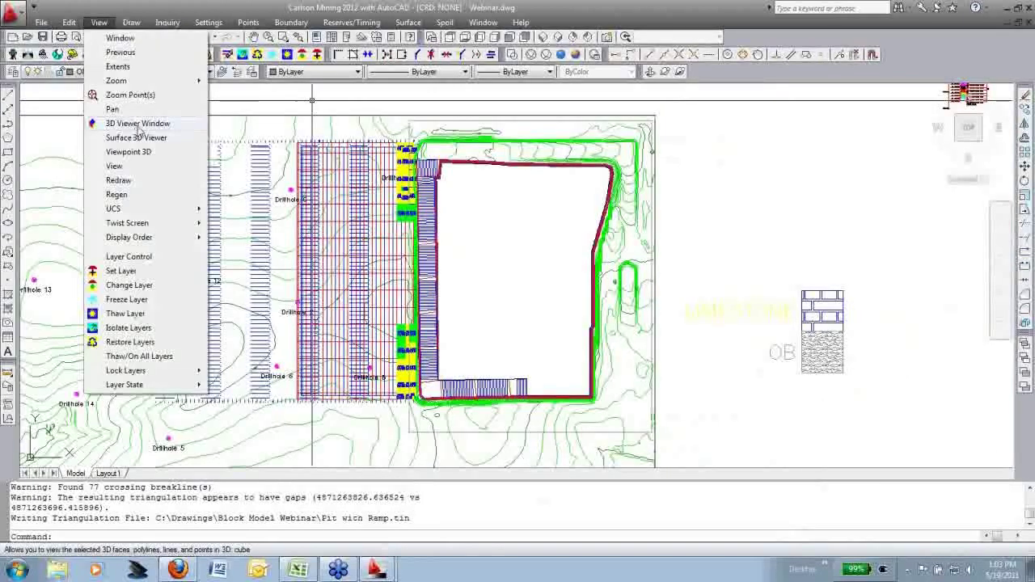
{"action": "left_click", "coordinate": [137, 137]}
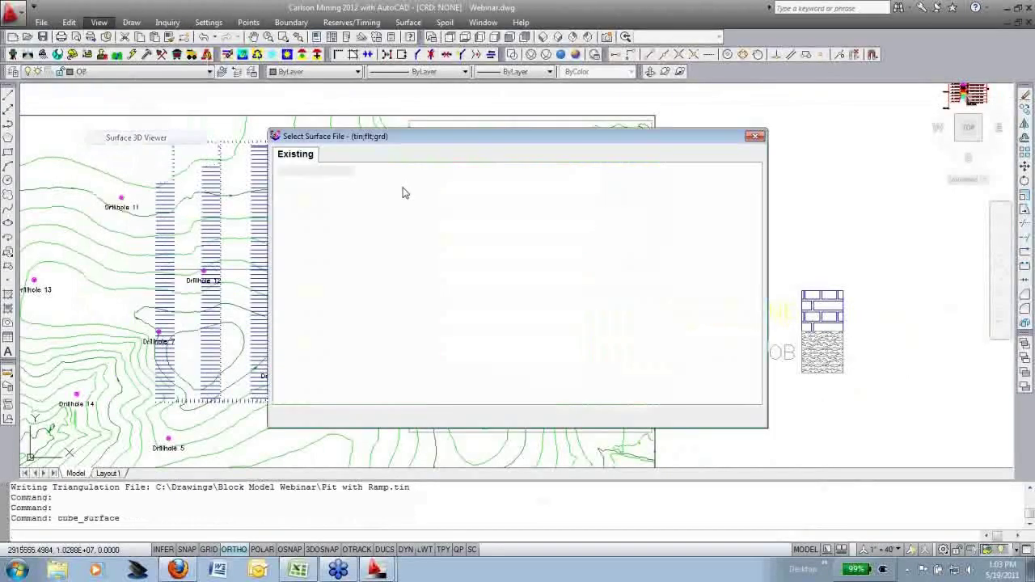
{"action": "double_click", "coordinate": [324, 335]}
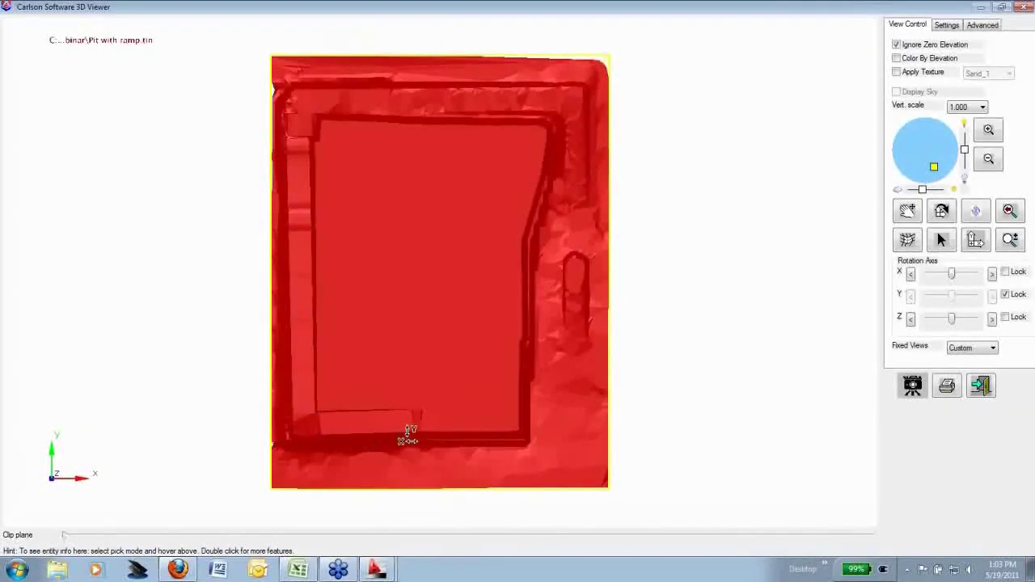
{"action": "left_click", "coordinate": [896, 59]}
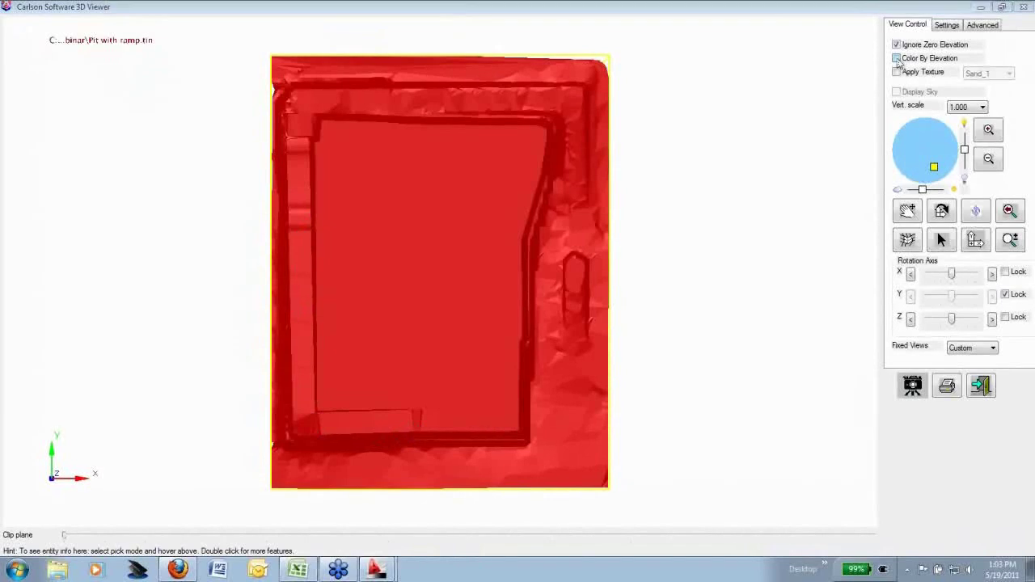
{"action": "left_click", "coordinate": [897, 59]}
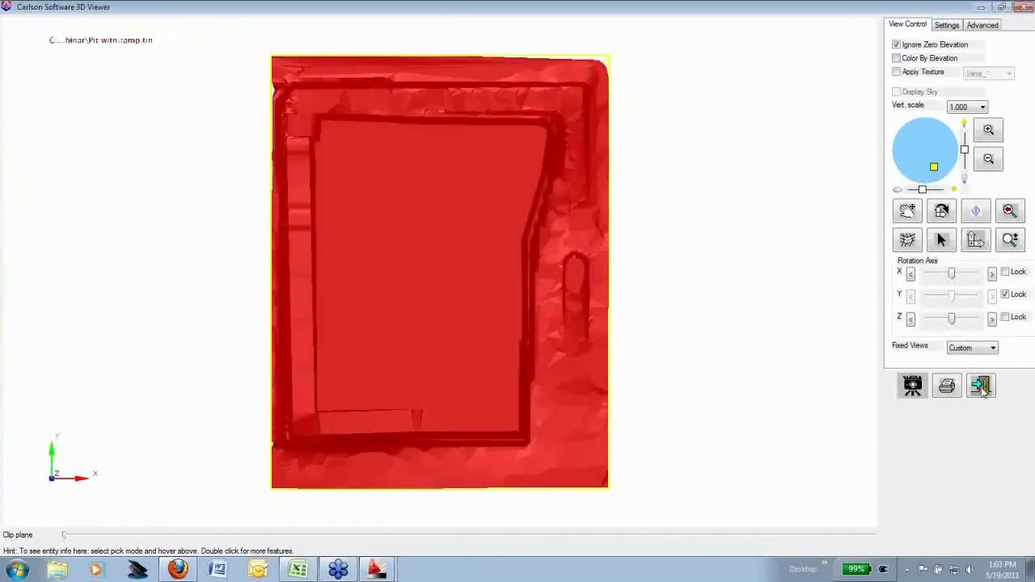
{"action": "left_click", "coordinate": [980, 386]}
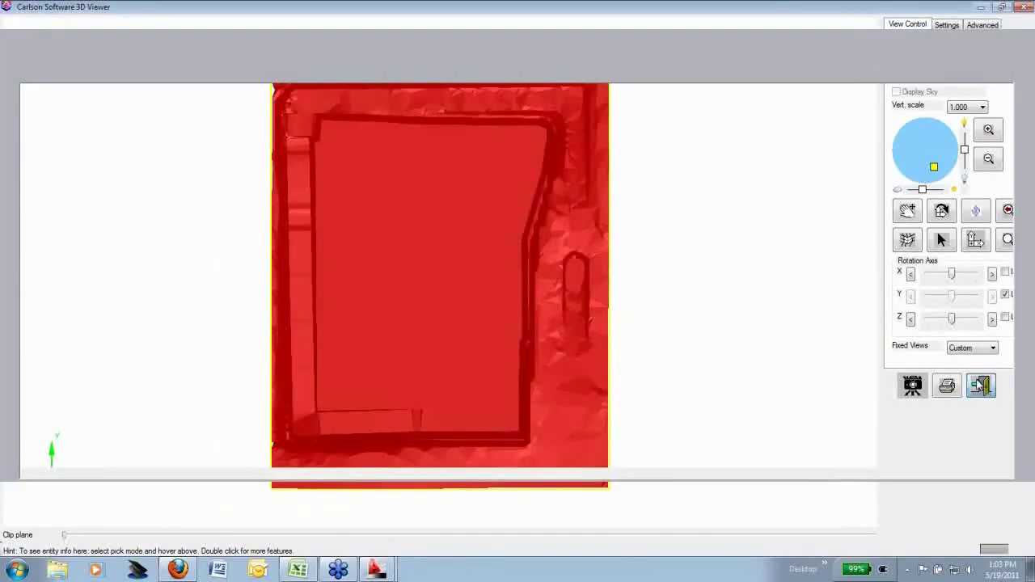
Draw a polyline along the haul road with Ortho off, running around the pit and down the ramps onto the pit floor
{"action": "type", "text": "pl"}
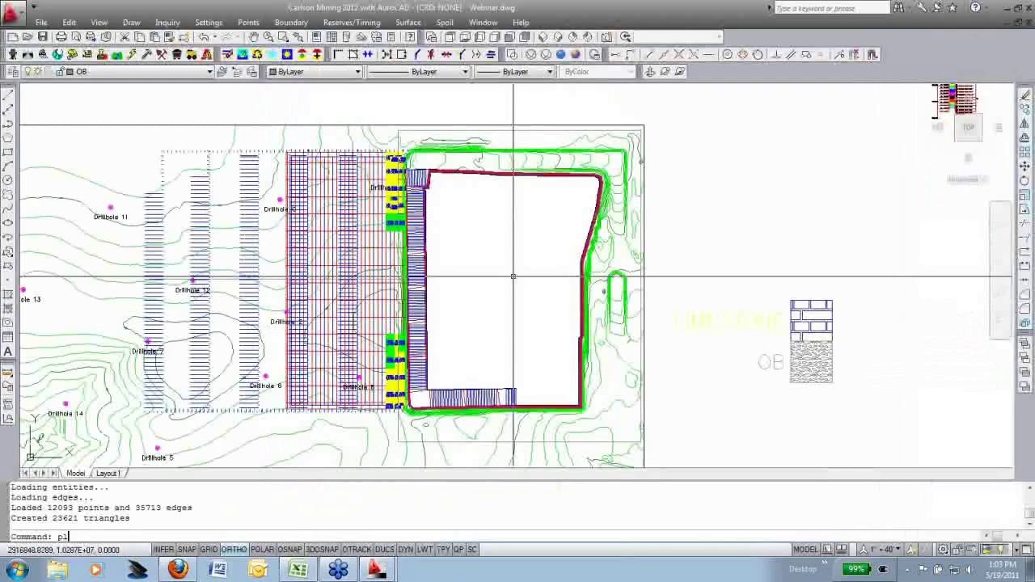
{"action": "key", "text": "Return"}
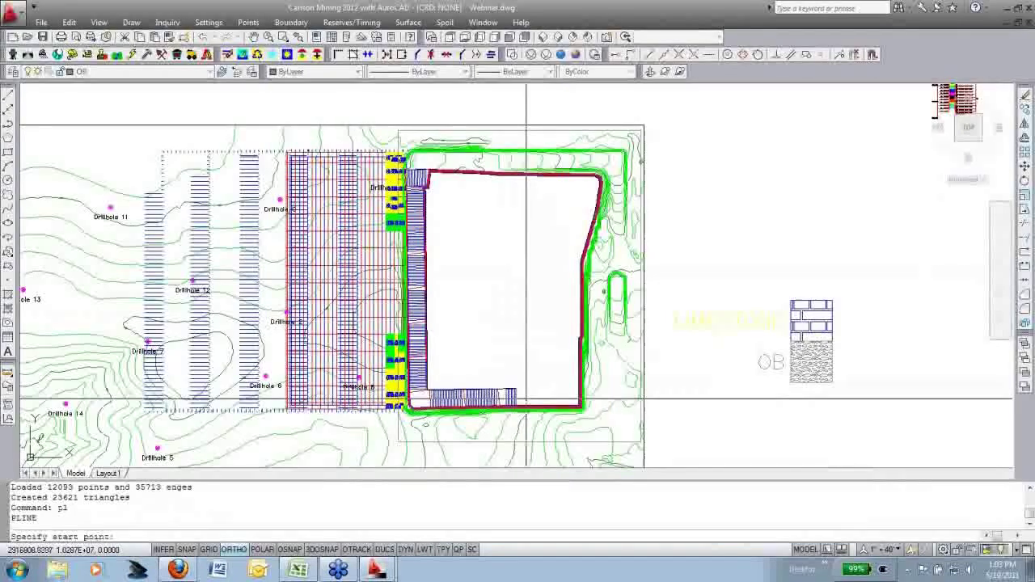
{"action": "left_click", "coordinate": [606, 167]}
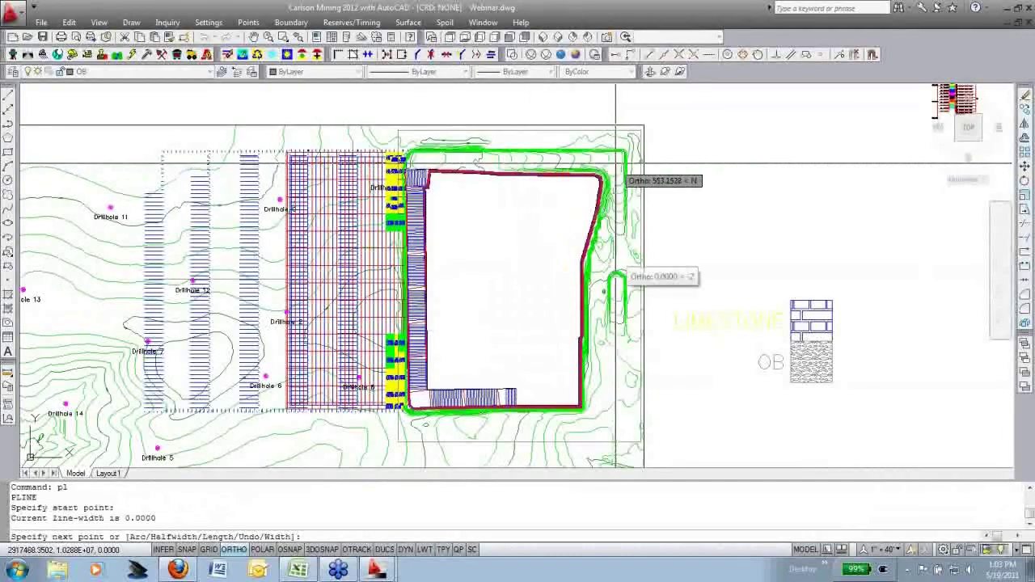
{"action": "left_click", "coordinate": [615, 163]}
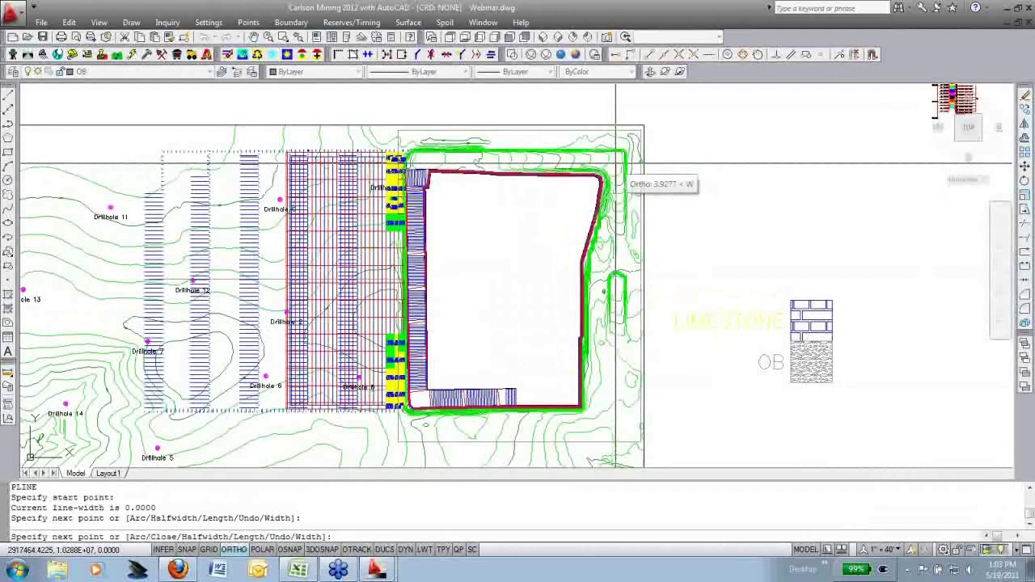
{"action": "key", "text": "F8"}
{"action": "left_click", "coordinate": [612, 163]}
{"action": "left_click", "coordinate": [415, 166]}
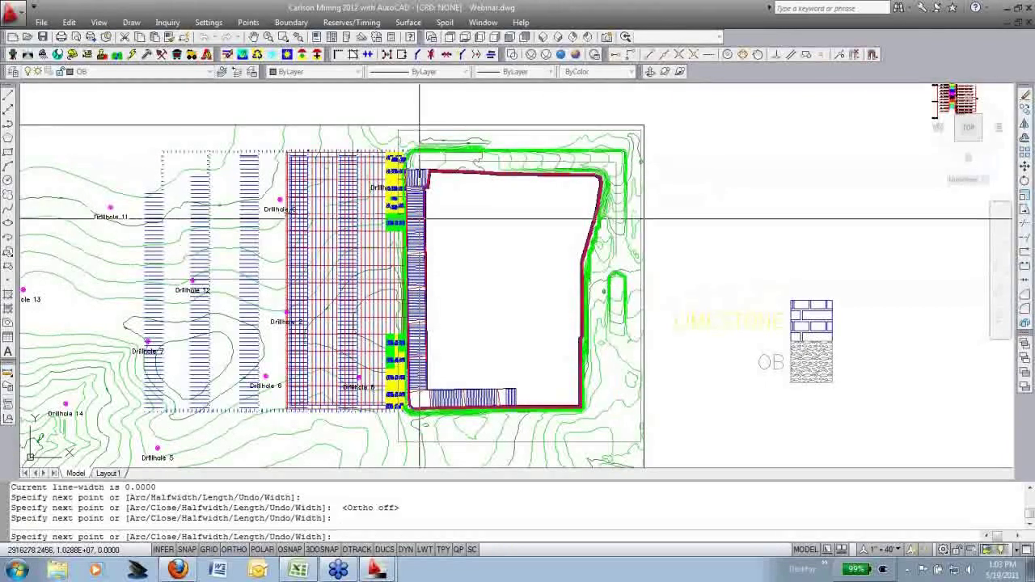
{"action": "left_click", "coordinate": [414, 222]}
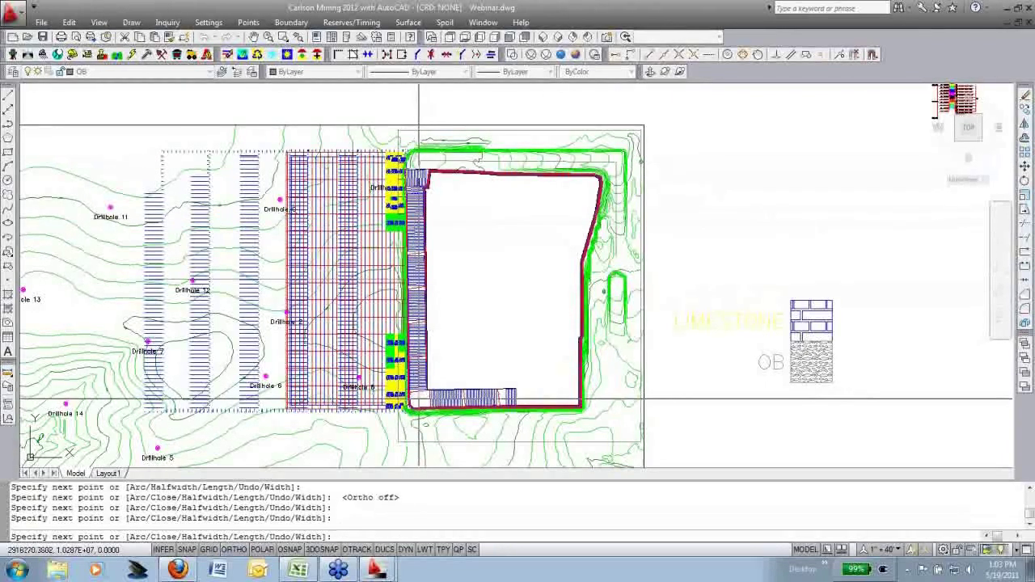
{"action": "left_click", "coordinate": [419, 400]}
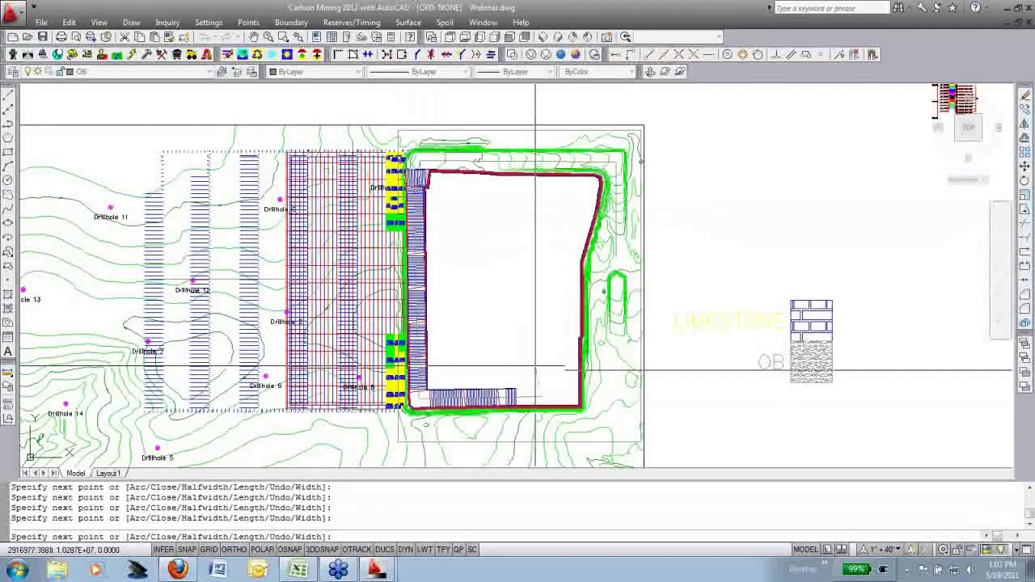
{"action": "key", "text": "Return"}
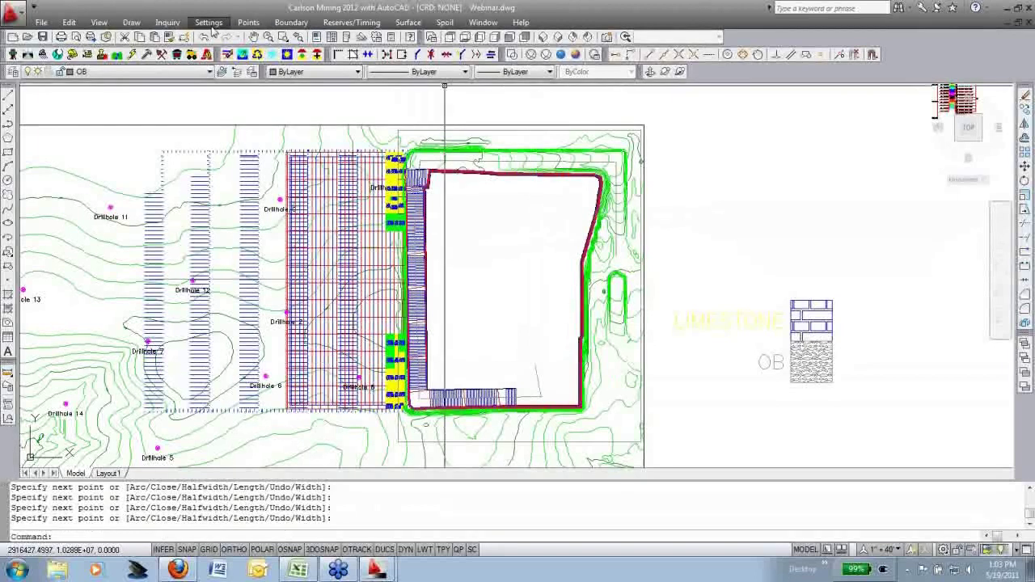
Switch to the Civil module and set up a 2D to 3D polyline conversion by surface model using Pit with ramp.tin
{"action": "left_click", "coordinate": [28, 56]}
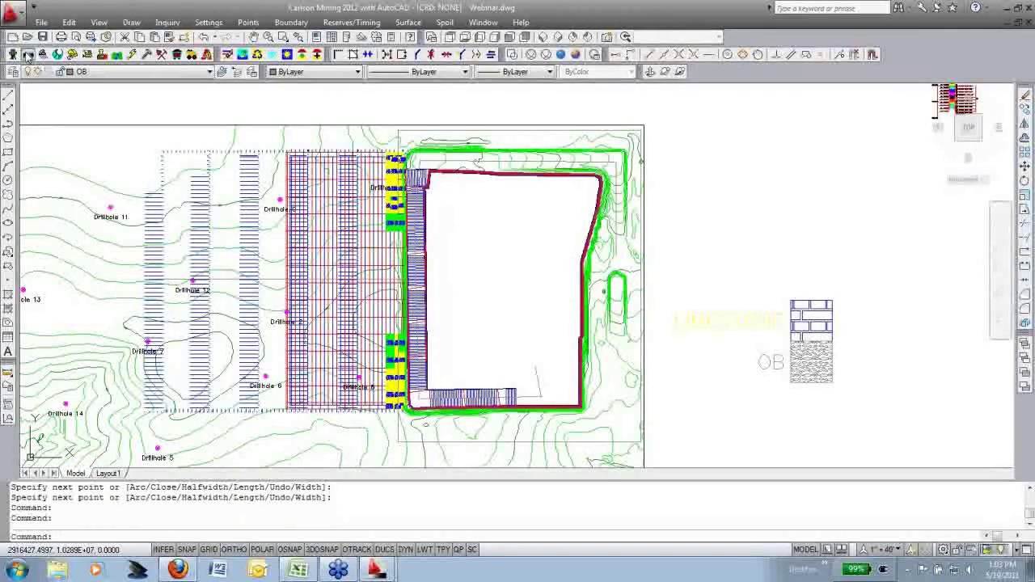
{"action": "left_click", "coordinate": [329, 23]}
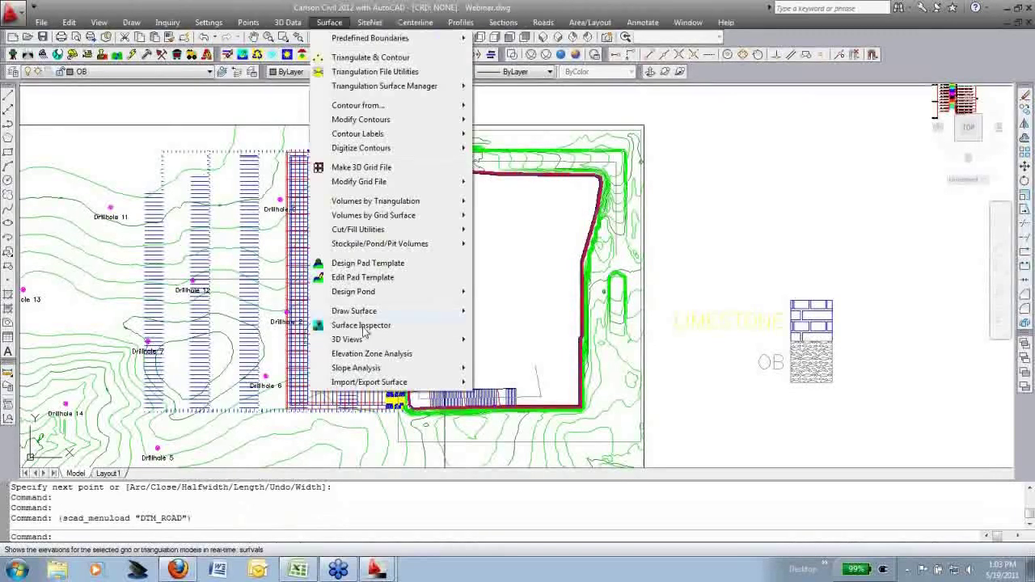
{"action": "mouse_move", "coordinate": [367, 345]}
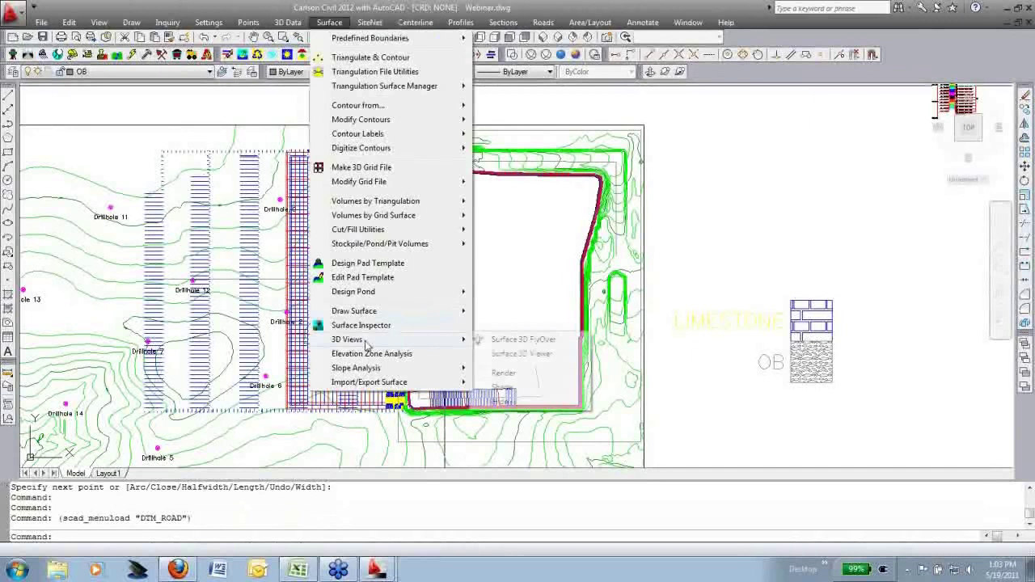
{"action": "mouse_move", "coordinate": [287, 29]}
{"action": "mouse_move", "coordinate": [364, 80]}
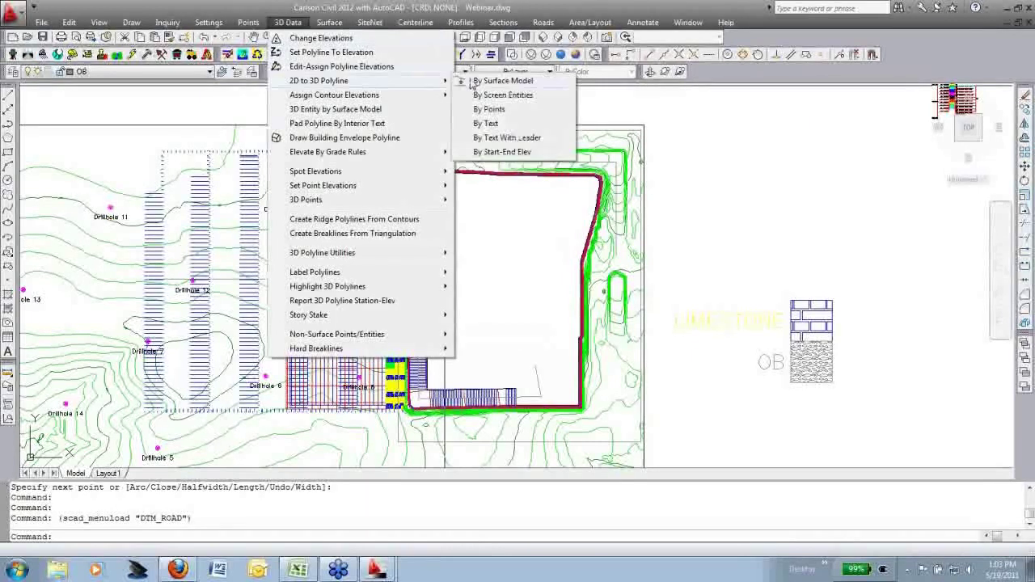
{"action": "left_click", "coordinate": [516, 85]}
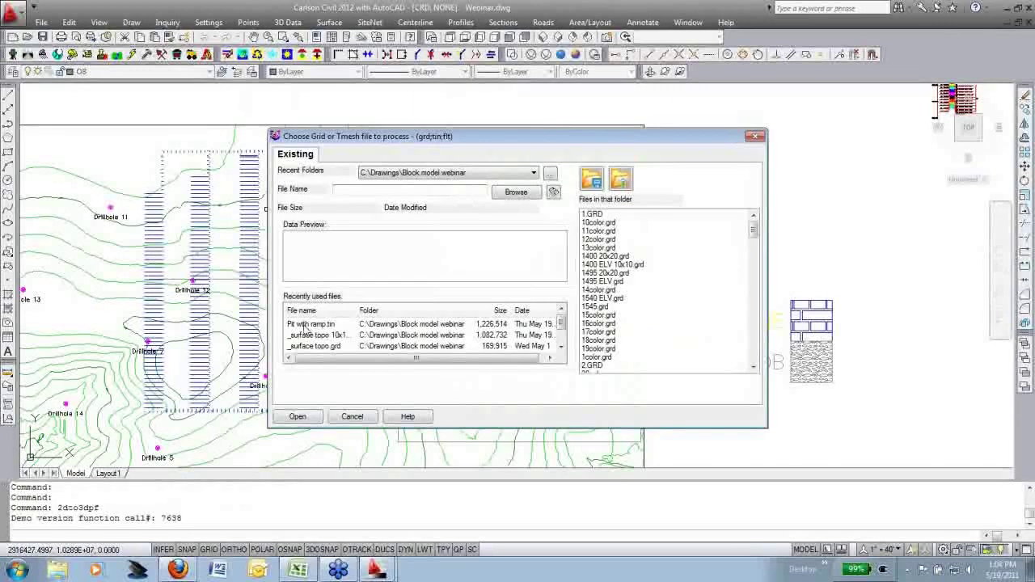
{"action": "left_click", "coordinate": [306, 324]}
{"action": "double_click", "coordinate": [306, 325]}
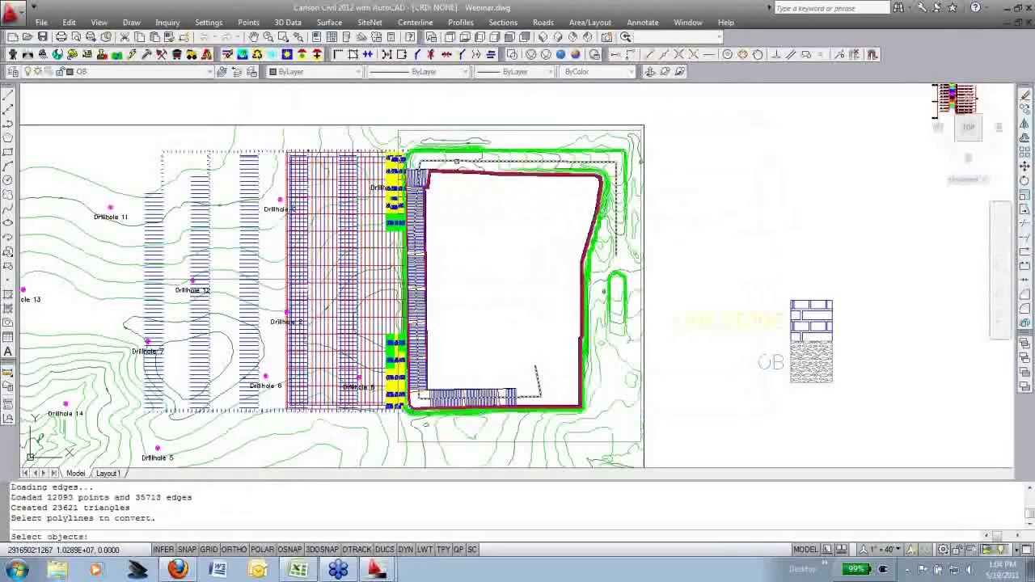
Convert the haul road polyline to 3D without keeping the existing polyline or setting a layer name
{"action": "left_click", "coordinate": [457, 161]}
{"action": "key", "text": "Return"}
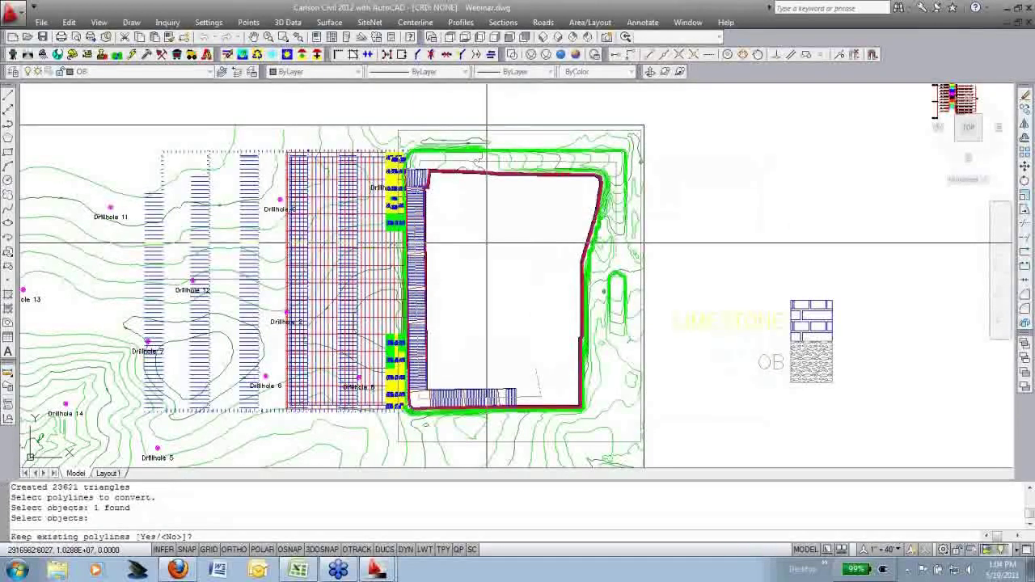
{"action": "type", "text": "n"}
{"action": "key", "text": "Return"}
{"action": "key", "text": "Return"}
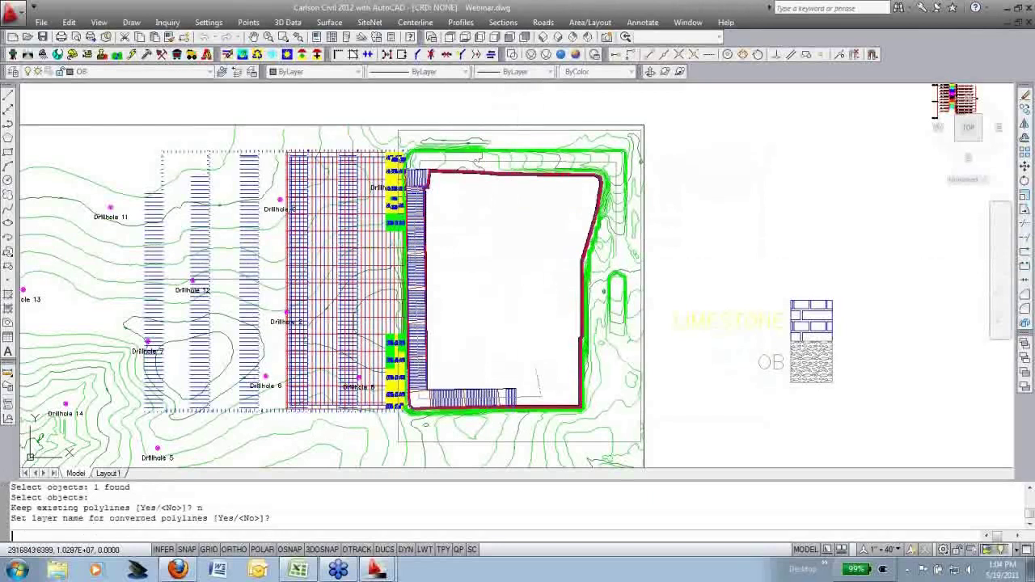
Set up a Surface 3D FlyOver that follows the 3D haul road polyline over the Pit with ramp.tin surface
{"action": "middle_click_drag", "start_coordinate": [542, 232], "coordinate": [535, 232]}
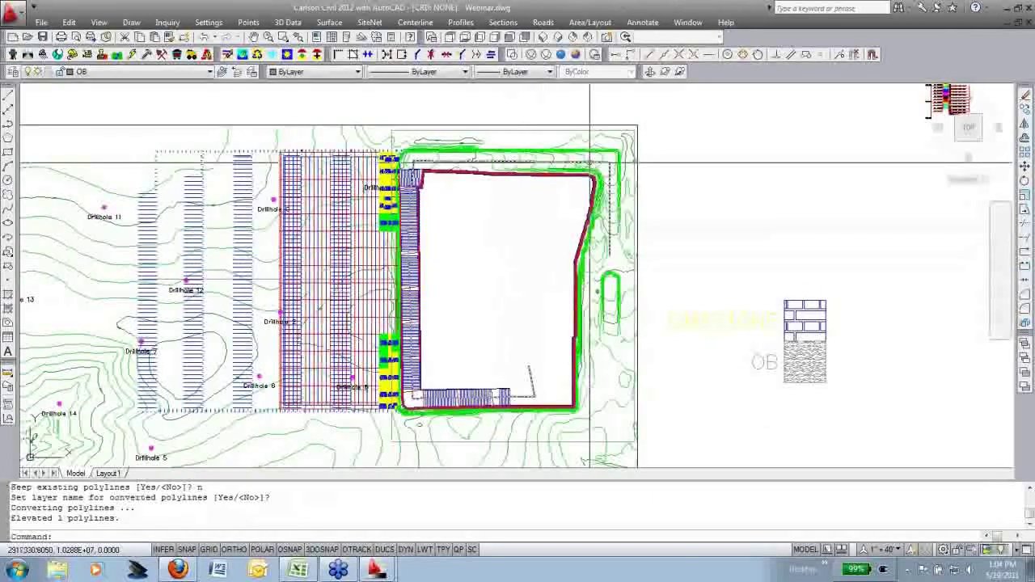
{"action": "left_click", "coordinate": [329, 22]}
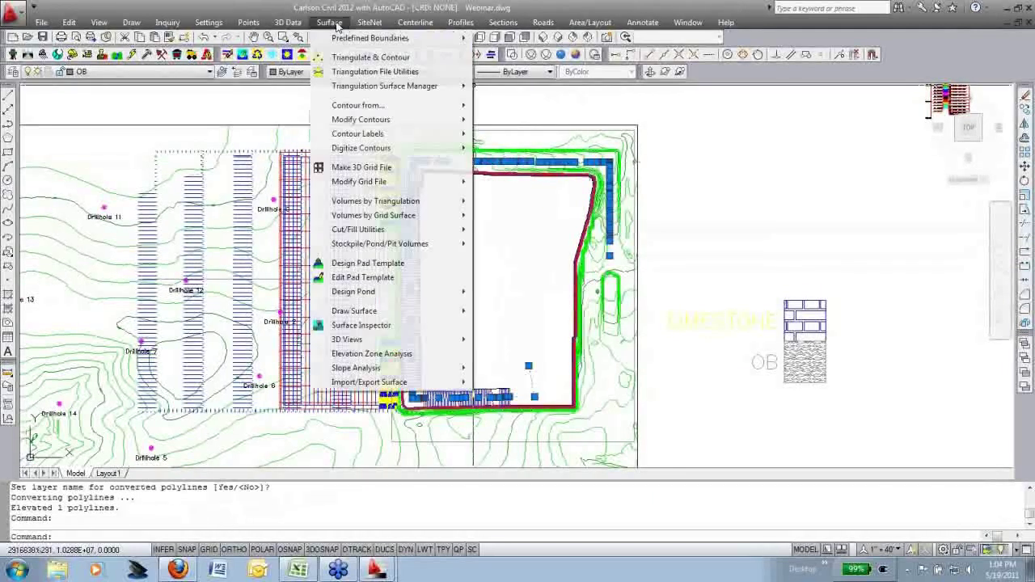
{"action": "mouse_move", "coordinate": [371, 344]}
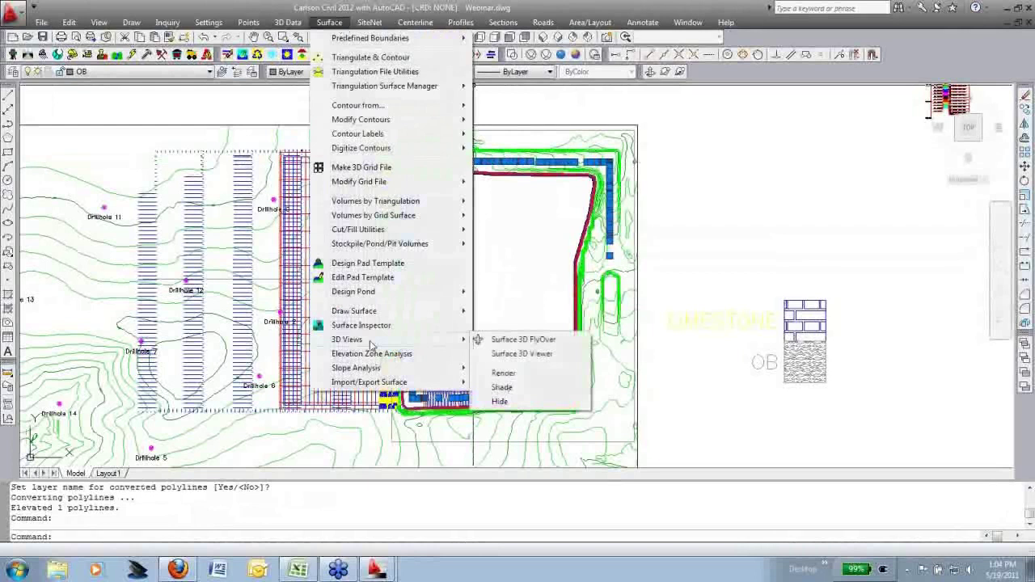
{"action": "left_click", "coordinate": [526, 340]}
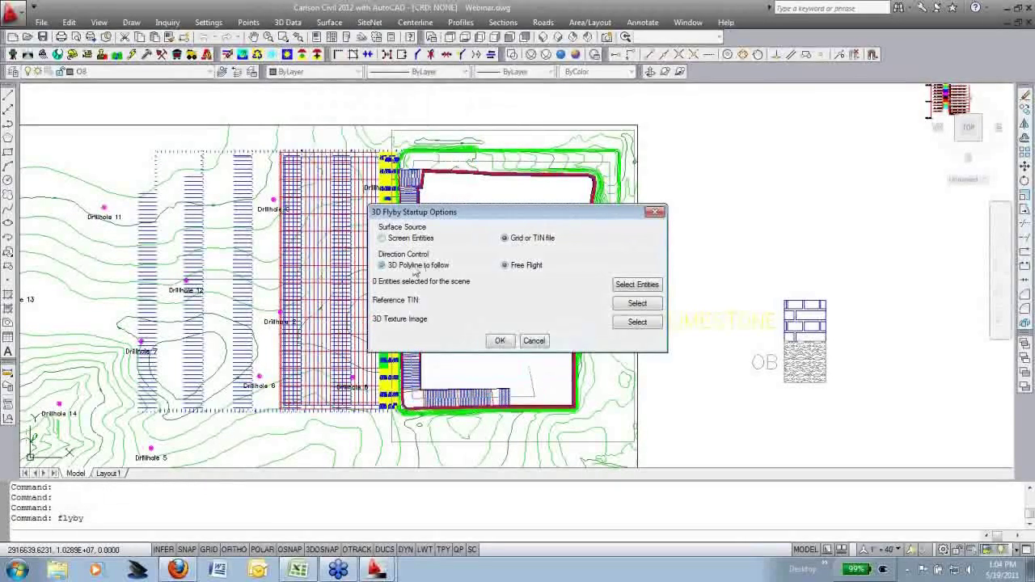
{"action": "left_click", "coordinate": [387, 265]}
{"action": "left_click", "coordinate": [500, 341]}
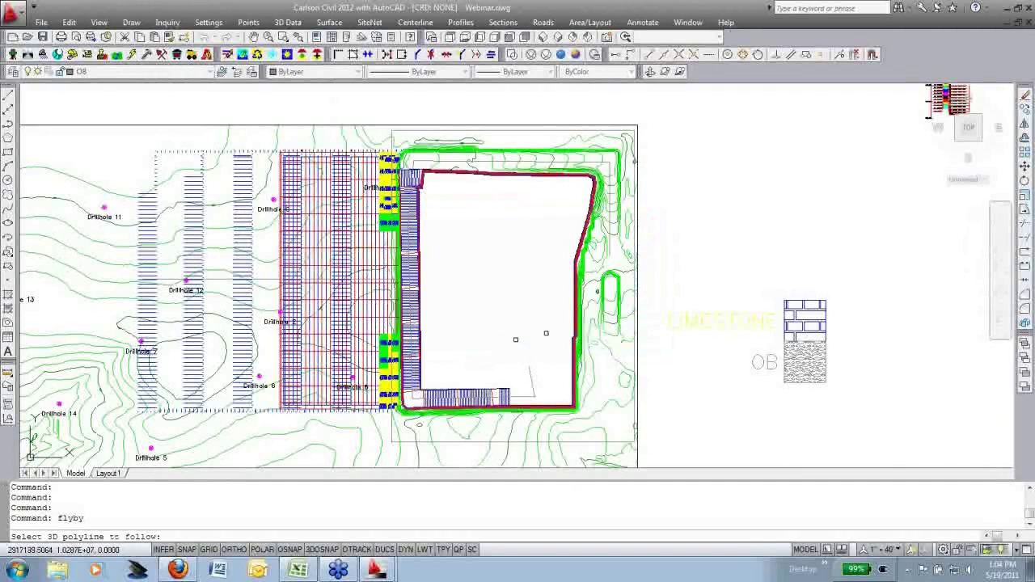
{"action": "left_click", "coordinate": [515, 339]}
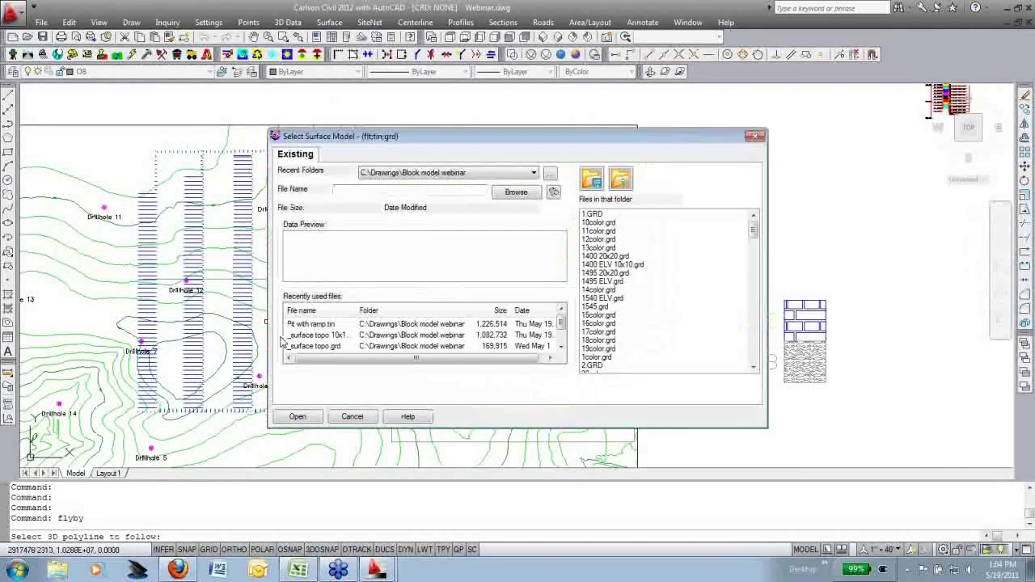
{"action": "double_click", "coordinate": [311, 324]}
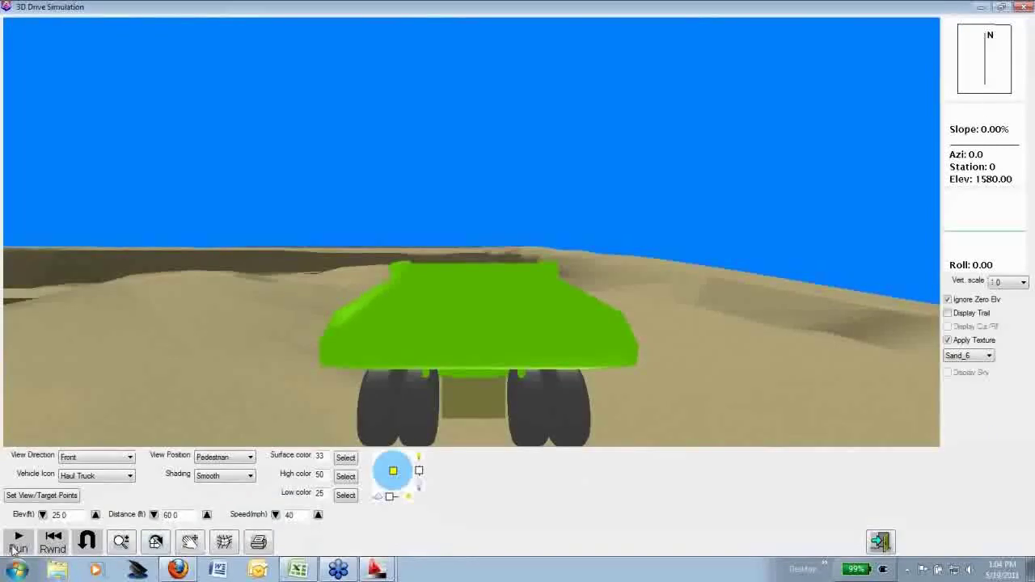
Run the haul truck drive simulation along the road into the pit and raise the speed to 48 mph
{"action": "left_click_drag", "start_coordinate": [745, 345], "coordinate": [663, 168]}
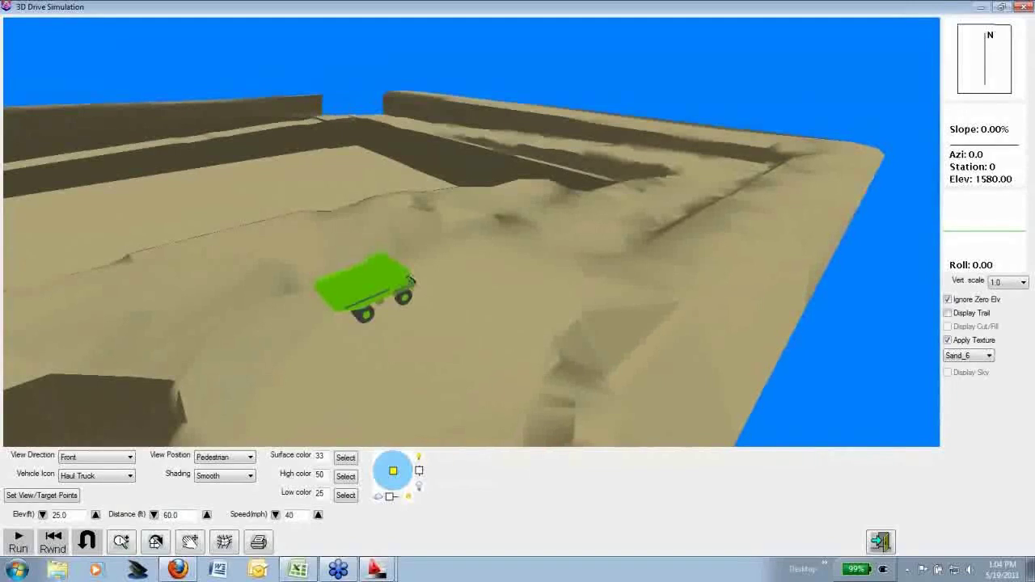
{"action": "left_click", "coordinate": [17, 542]}
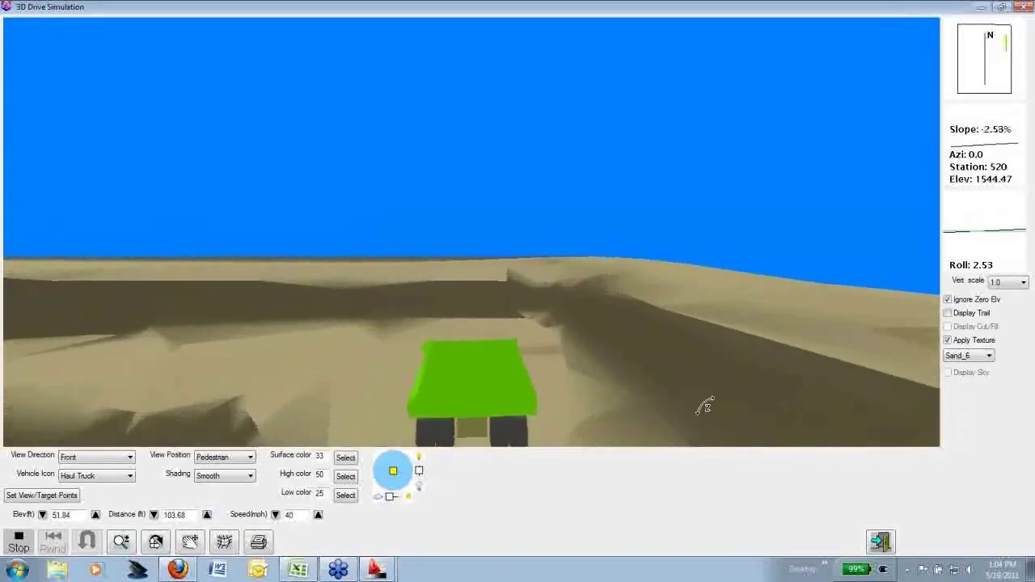
{"action": "left_click", "coordinate": [317, 515]}
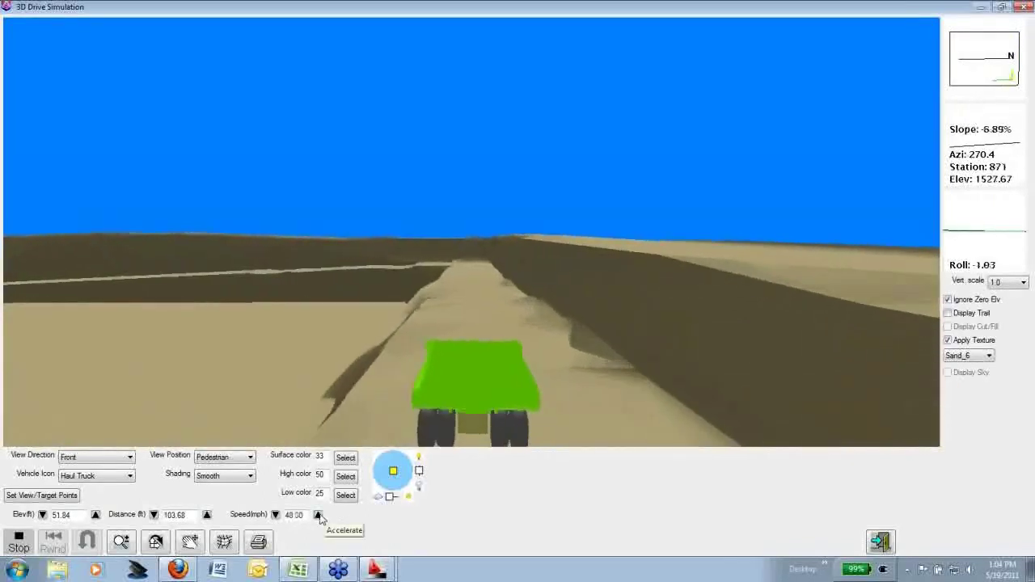